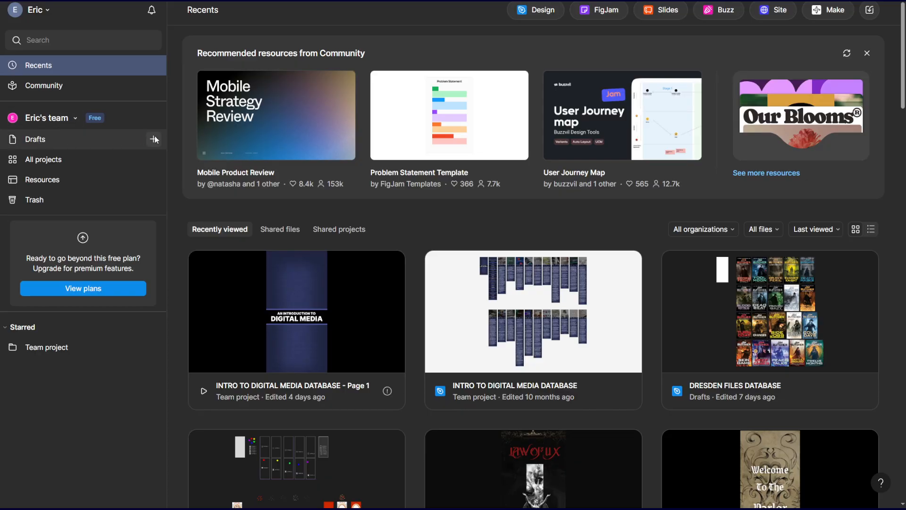
Create a new blank Design file in the team's drafts.
click(154, 139)
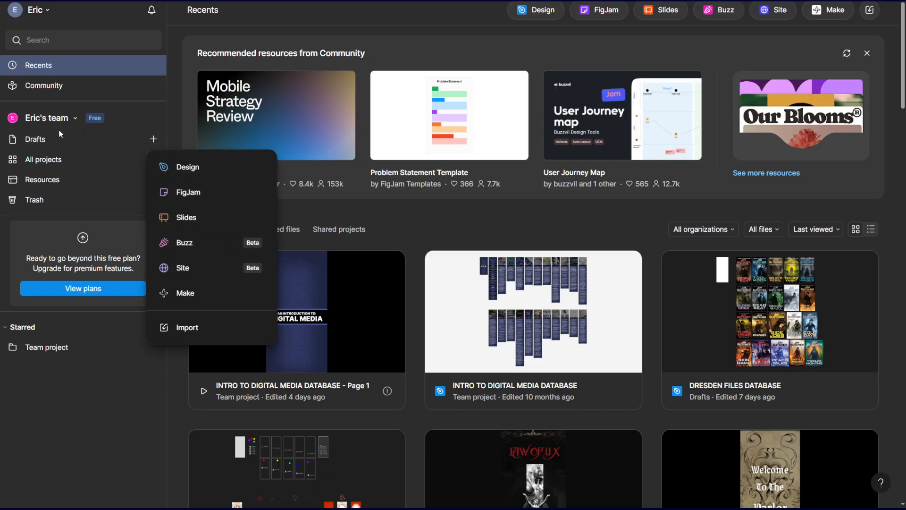
click(158, 137)
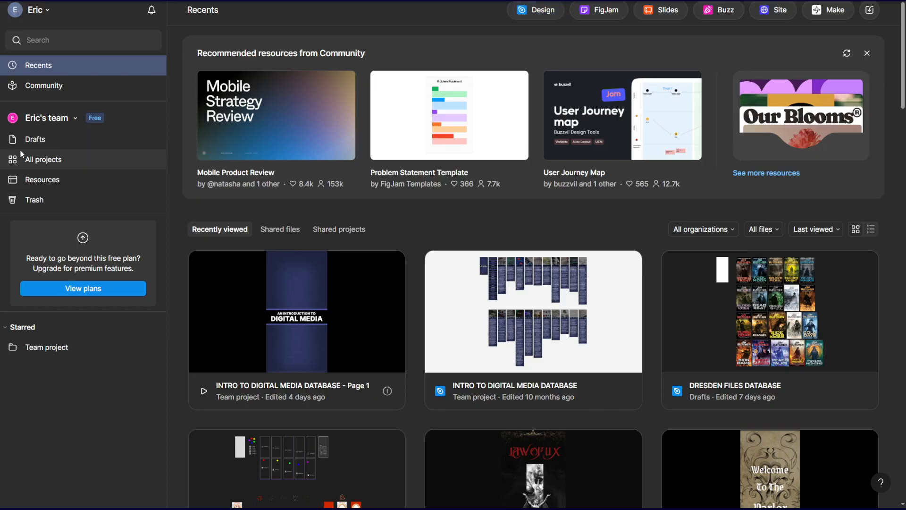
click(154, 139)
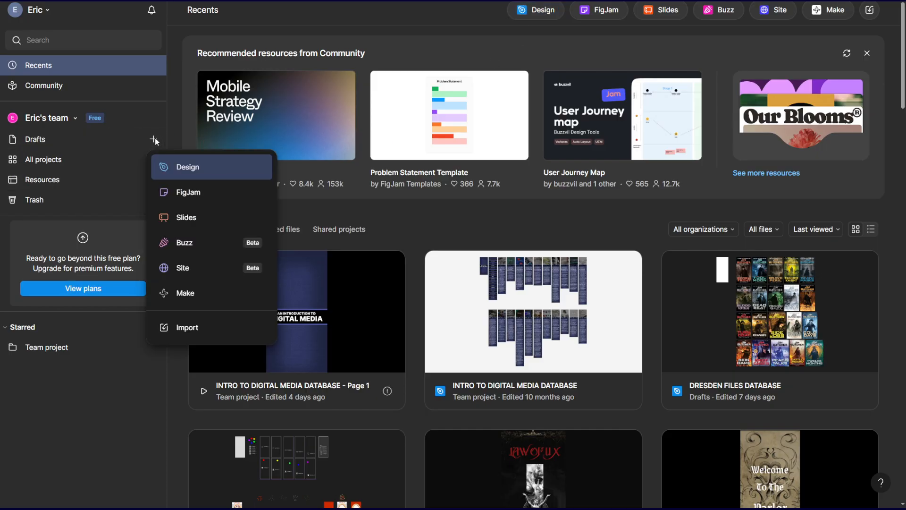
click(195, 166)
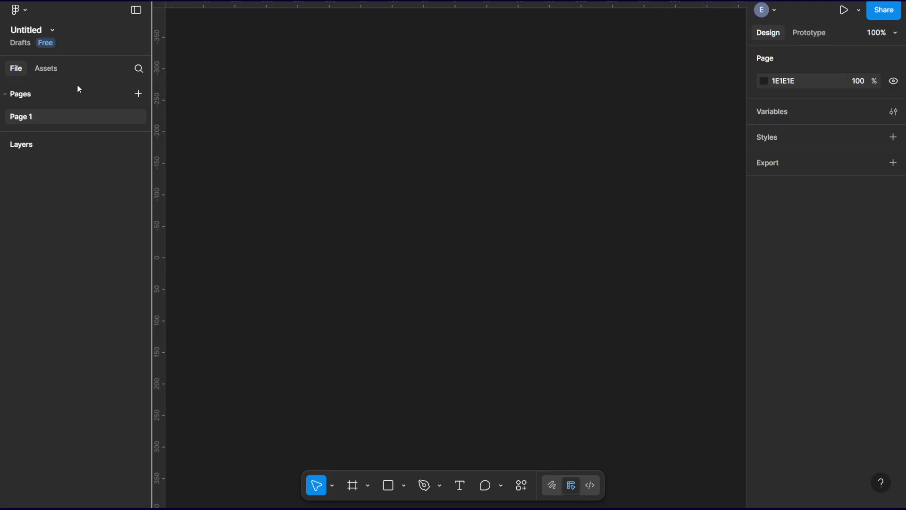
Examine the new file's name field, its edit, view and object commands, and the available asset libraries.
click(26, 32)
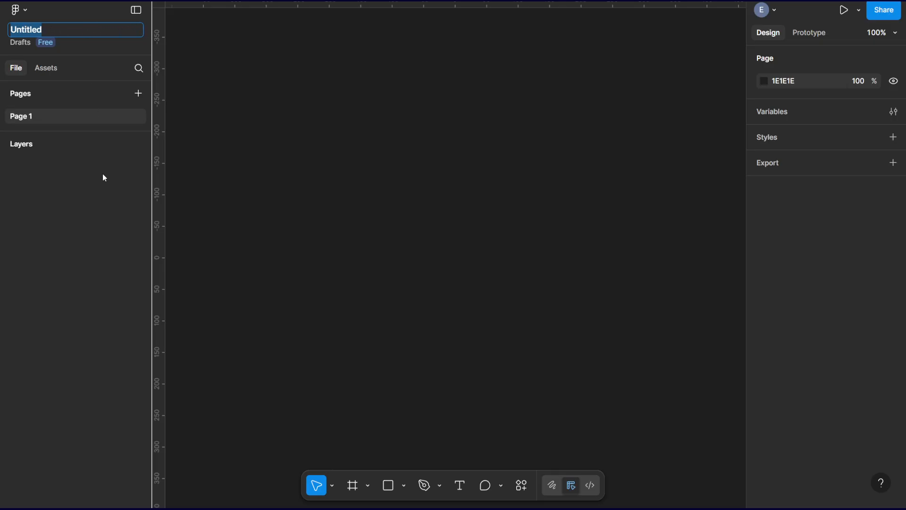
click(84, 201)
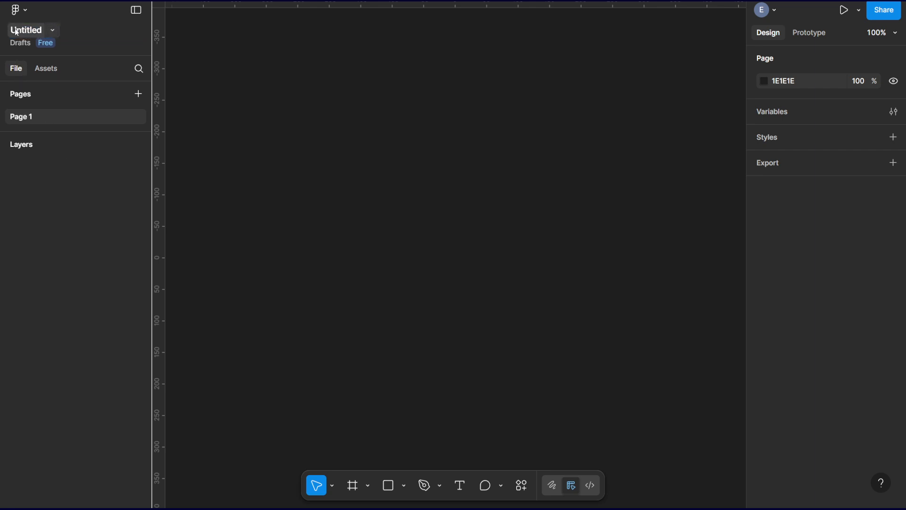
click(18, 10)
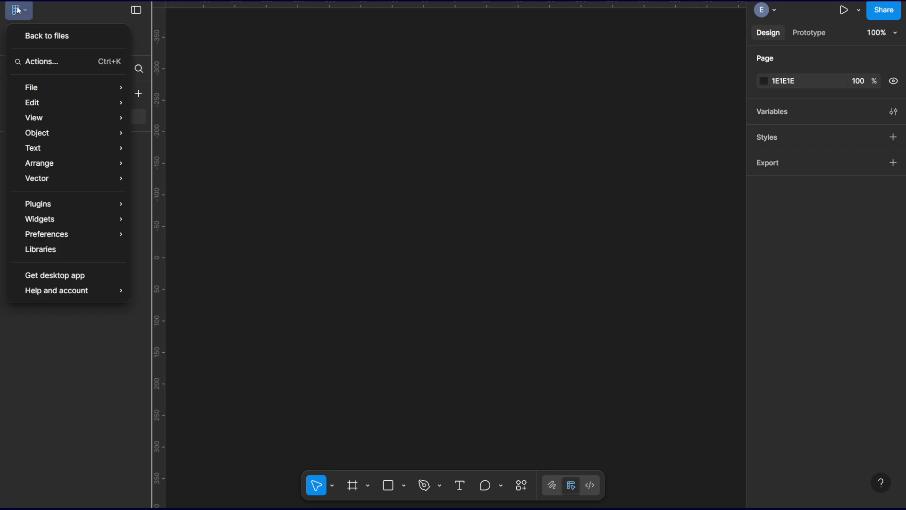
mouse_move(53, 101)
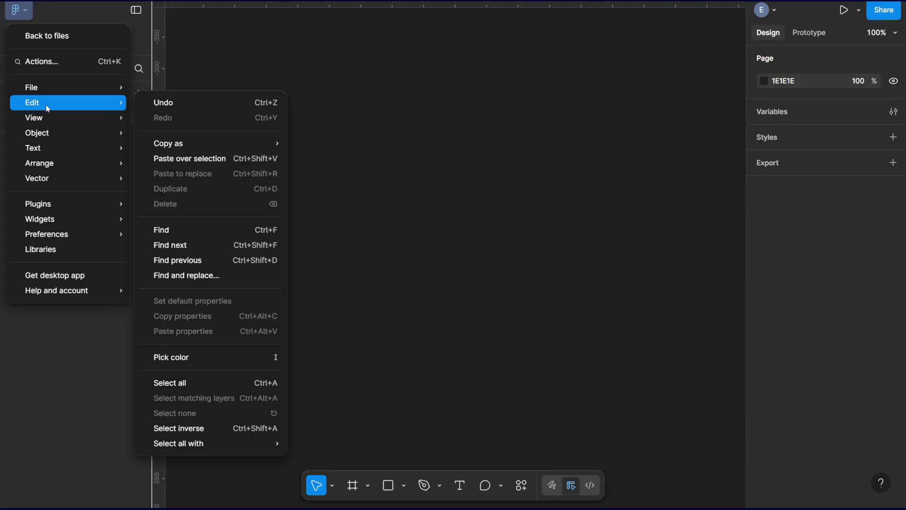
mouse_move(50, 86)
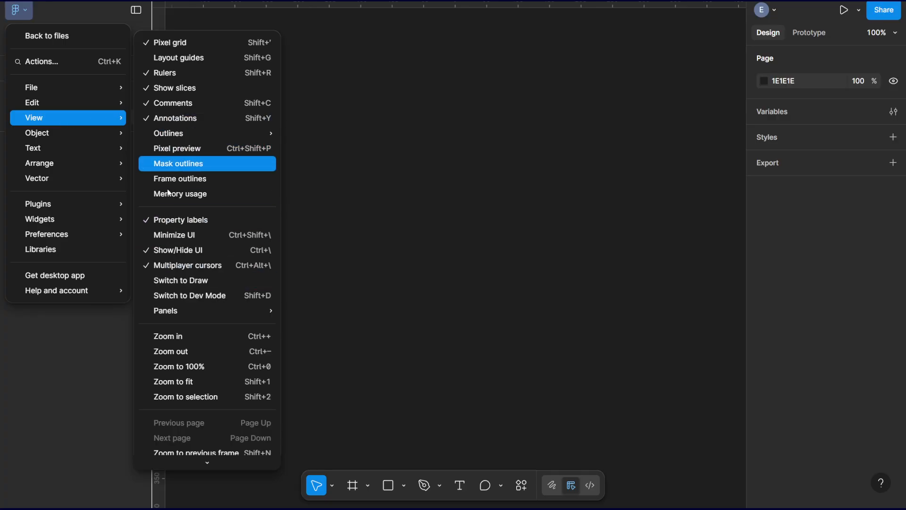
mouse_move(34, 136)
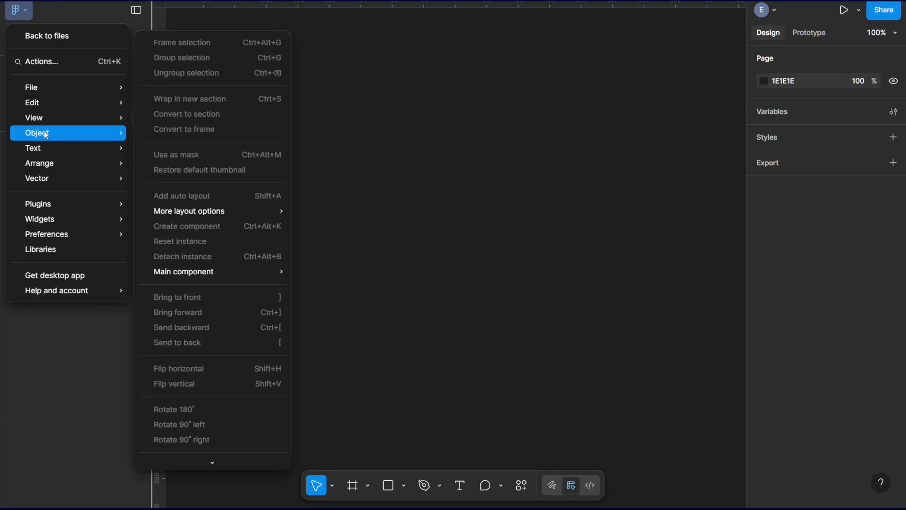
mouse_move(50, 153)
click(18, 14)
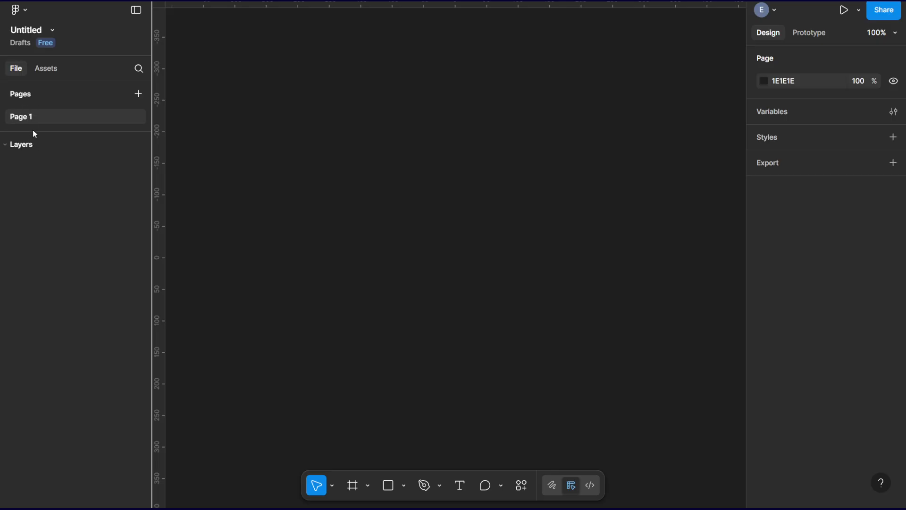
click(53, 71)
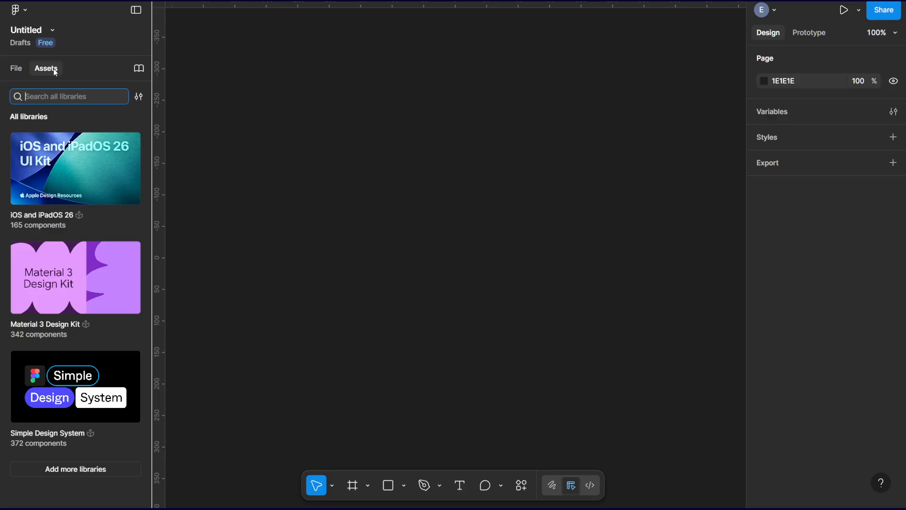
click(19, 69)
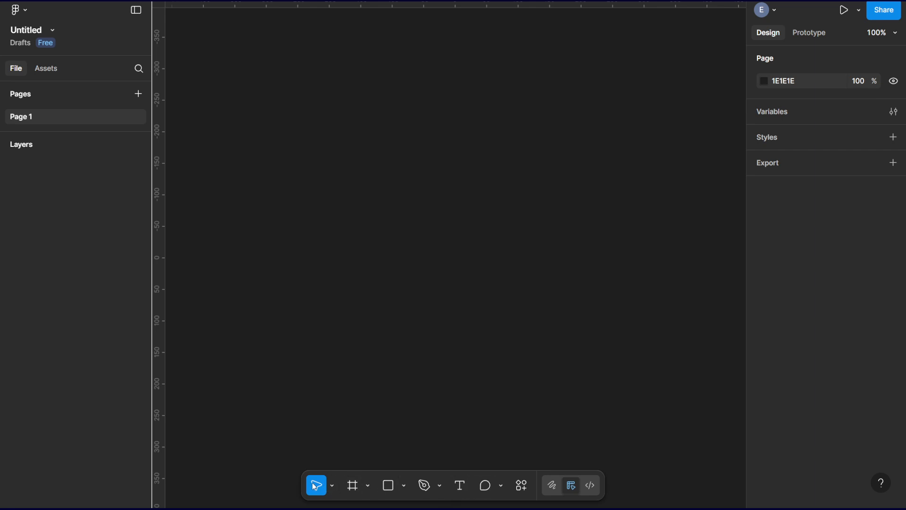
Examine the variants of the move, region, shape, pen and comment tools, and the list of quick actions.
click(334, 486)
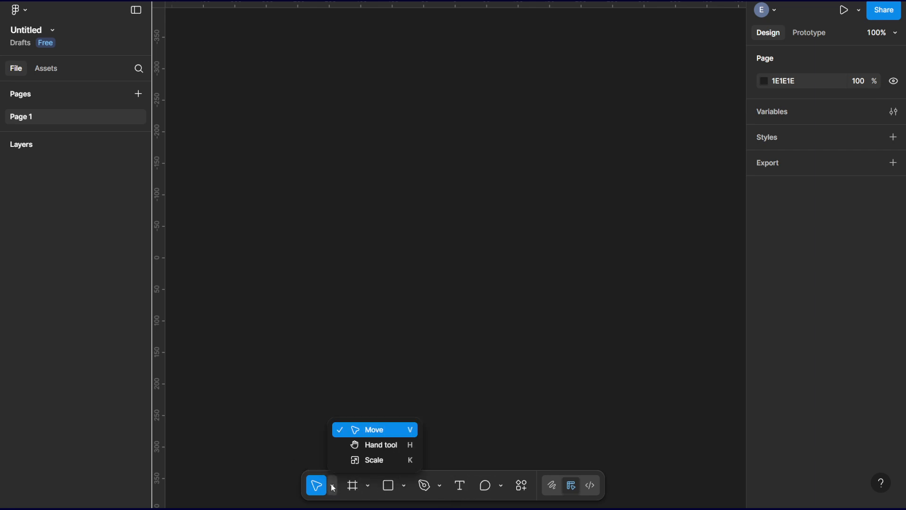
click(333, 488)
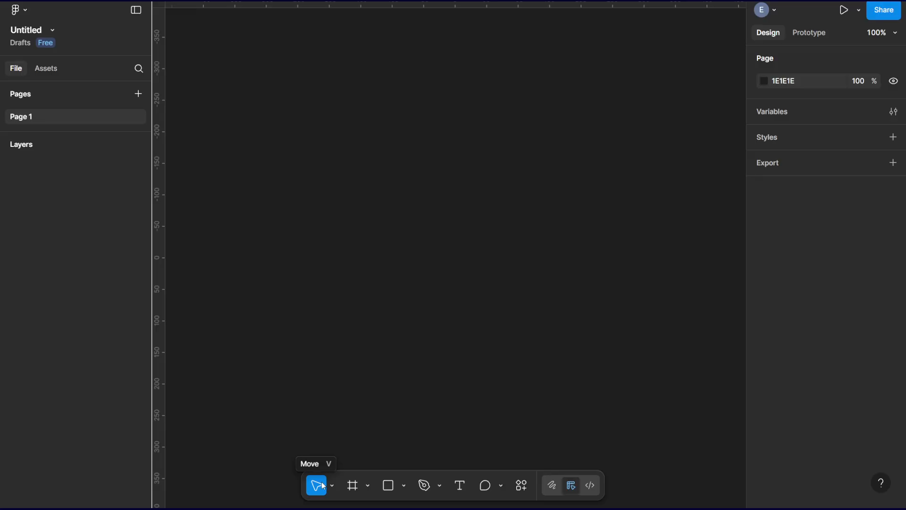
click(369, 486)
click(369, 486)
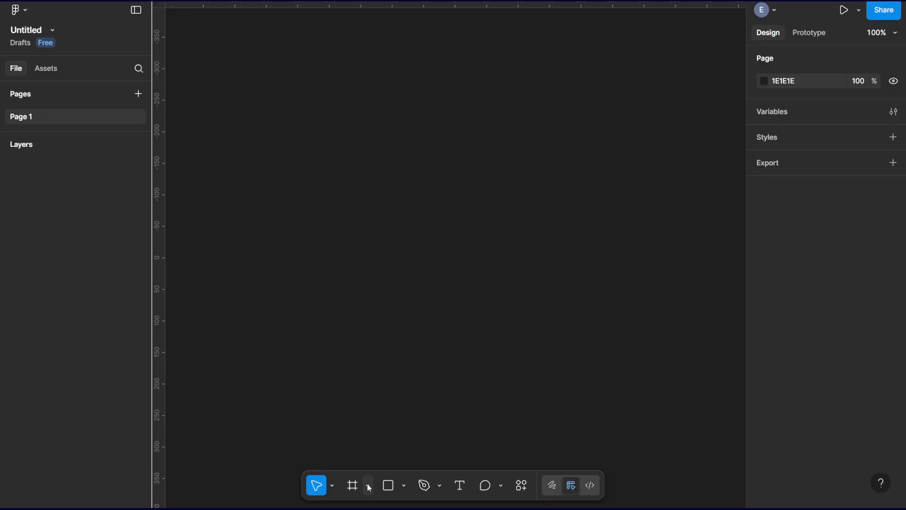
click(406, 486)
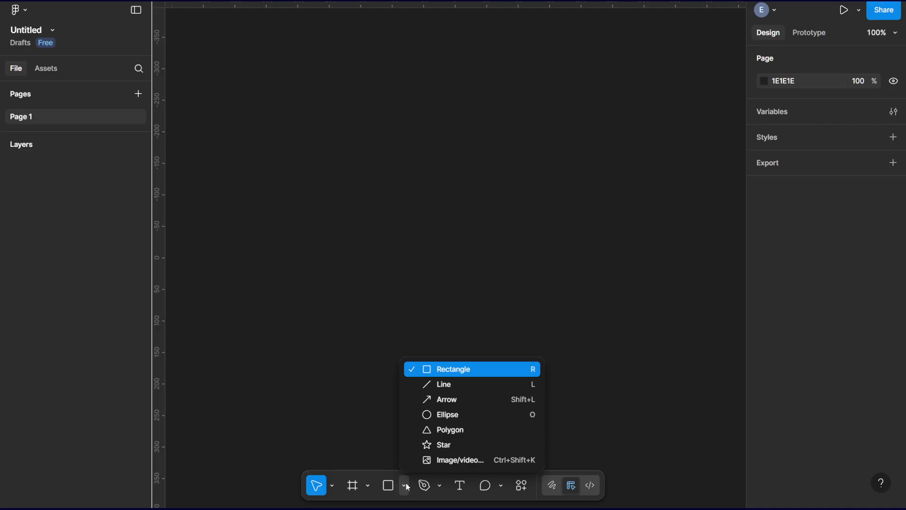
click(406, 484)
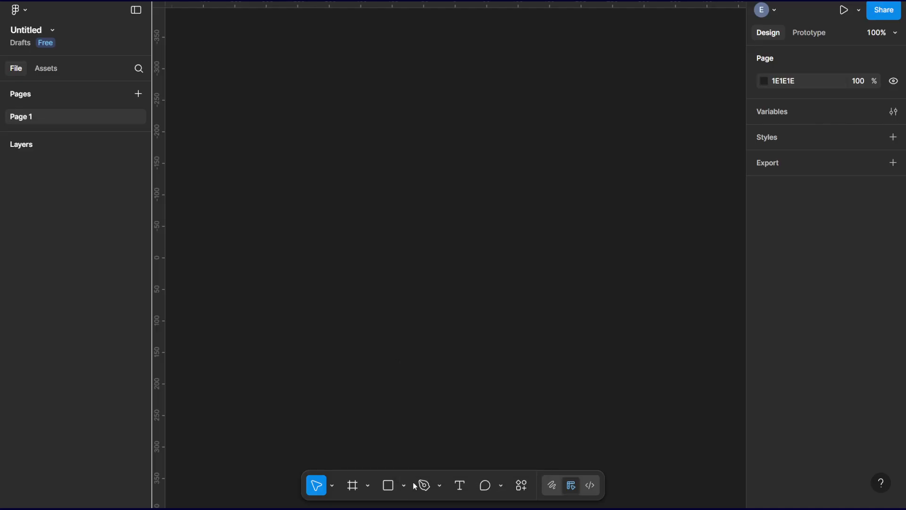
click(438, 487)
click(438, 486)
click(502, 487)
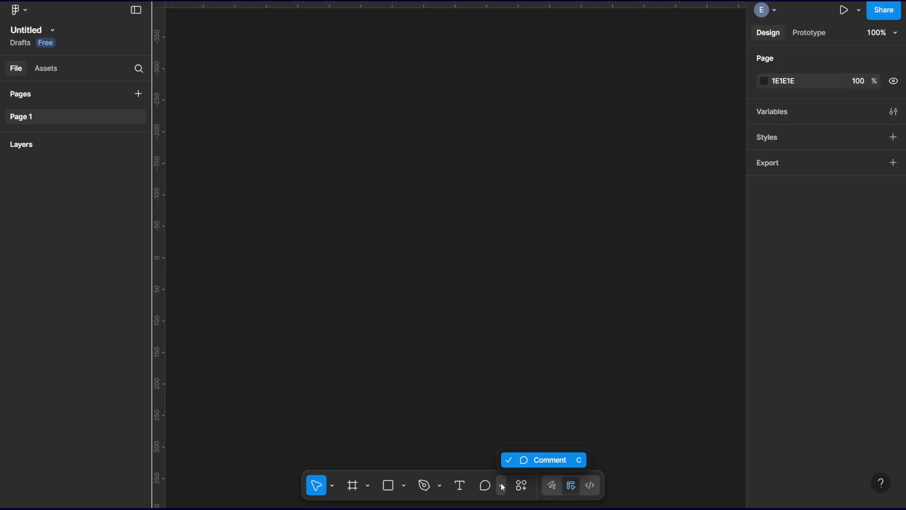
click(503, 487)
click(521, 486)
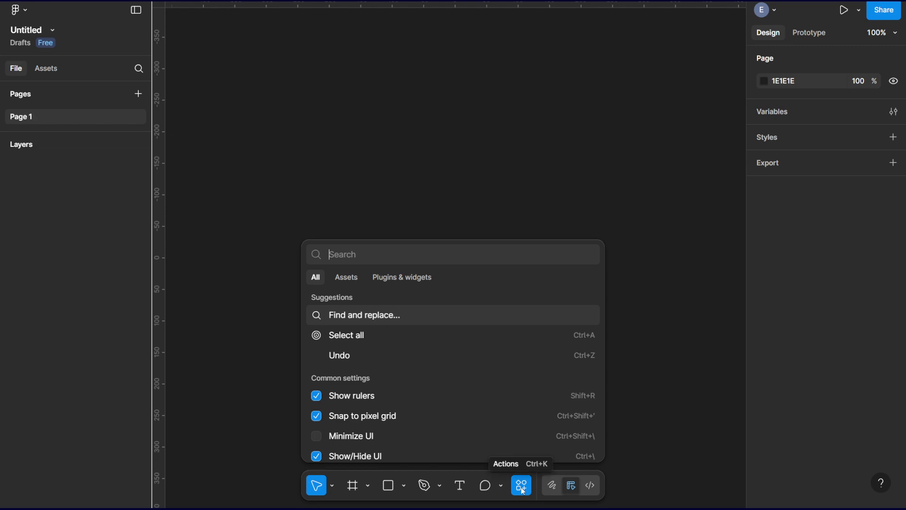
click(521, 487)
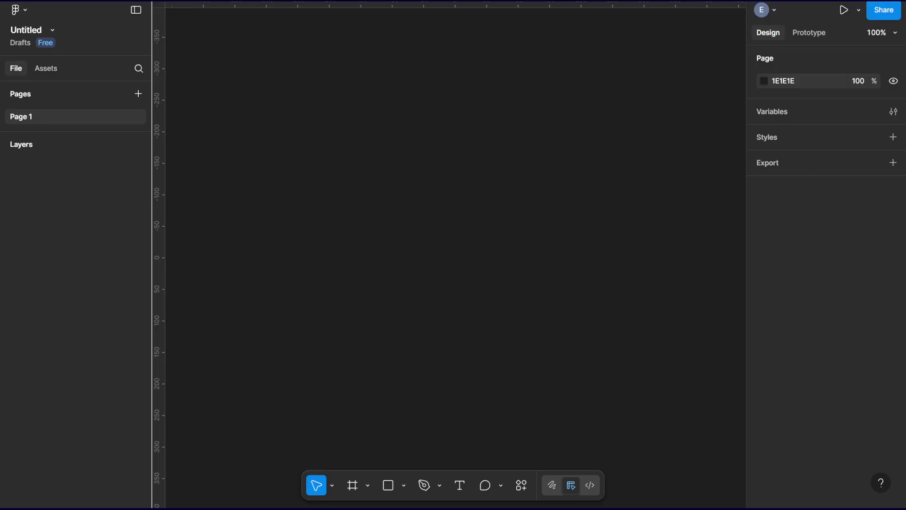
Return to the file browser and open the DRESDEN FILES DATABASE design file.
click(17, 11)
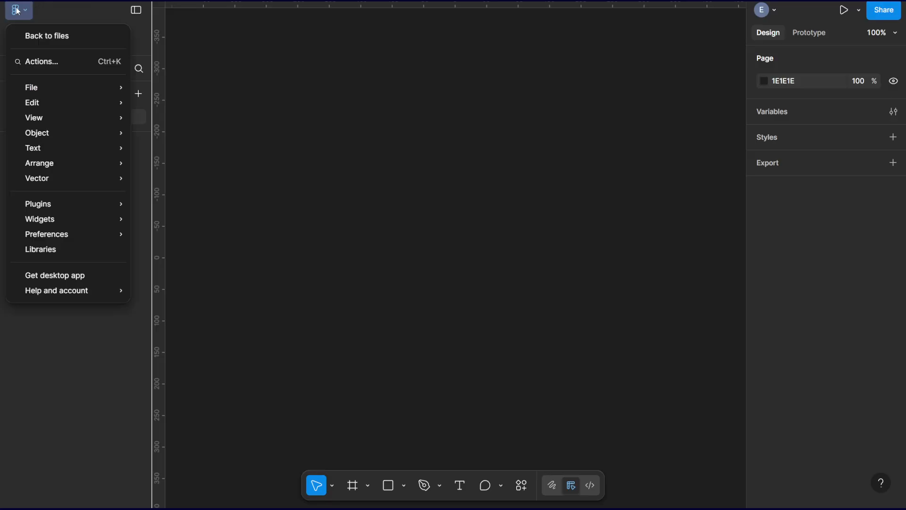
click(53, 40)
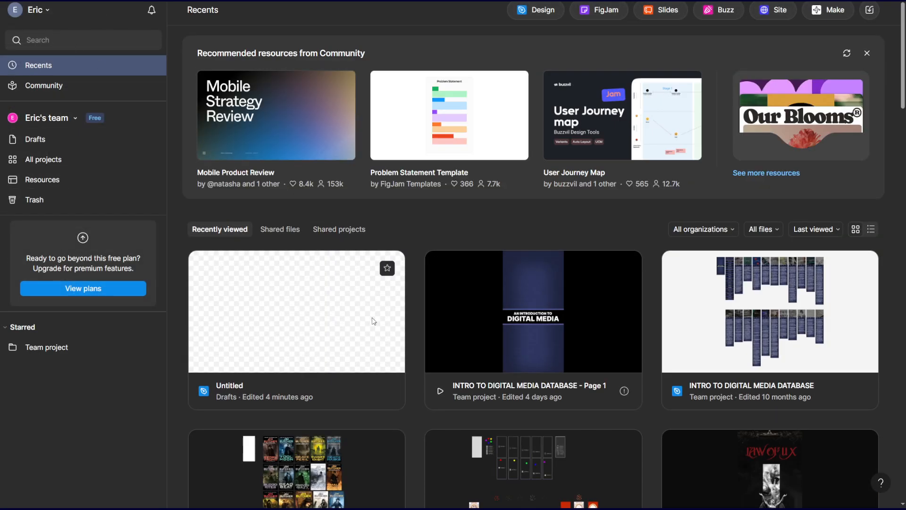
click(362, 463)
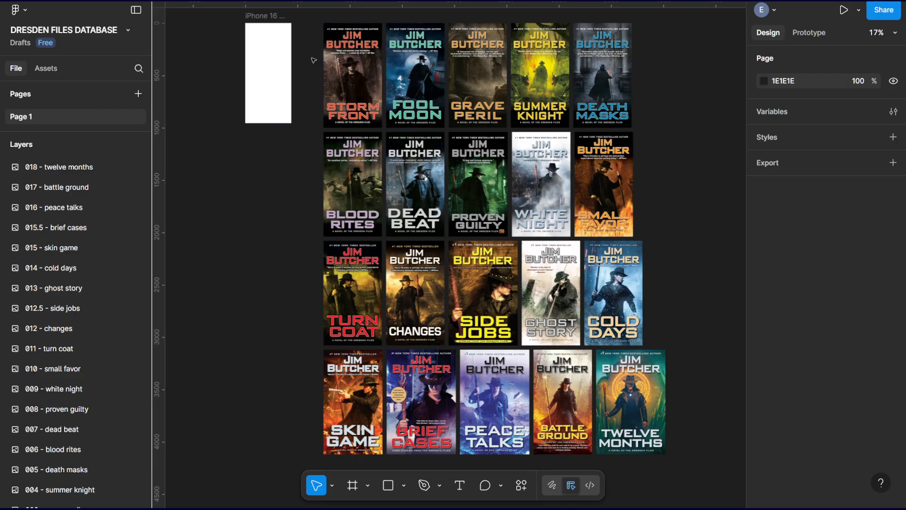
Examine the book cover images and their matching layers, selecting all covers together, 013 - ghost story, and 012.5 - side jobs.
mouse_move(309, 59)
mouse_down()
mouse_move(574, 240)
mouse_move(720, 439)
mouse_move(689, 275)
mouse_move(472, 95)
mouse_move(313, 64)
mouse_up()
key(ctrl+a)
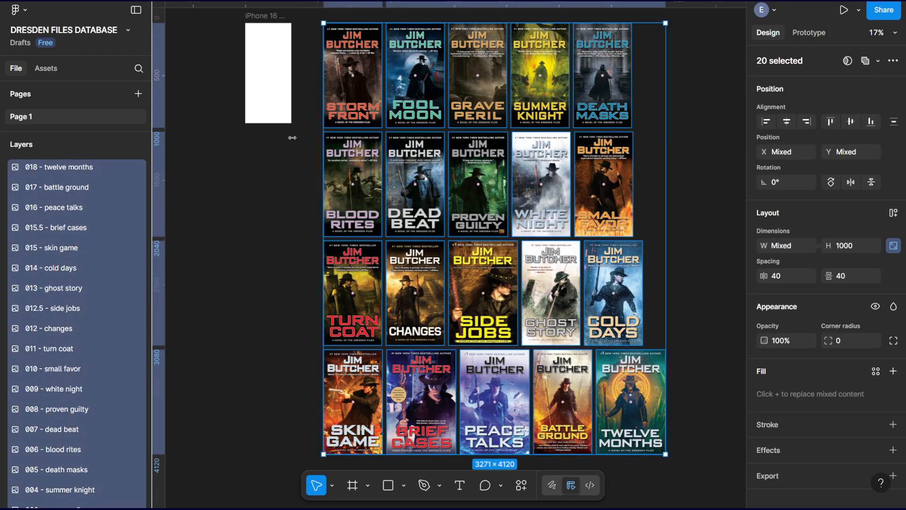
click(293, 169)
drag(253, 182, 296, 247)
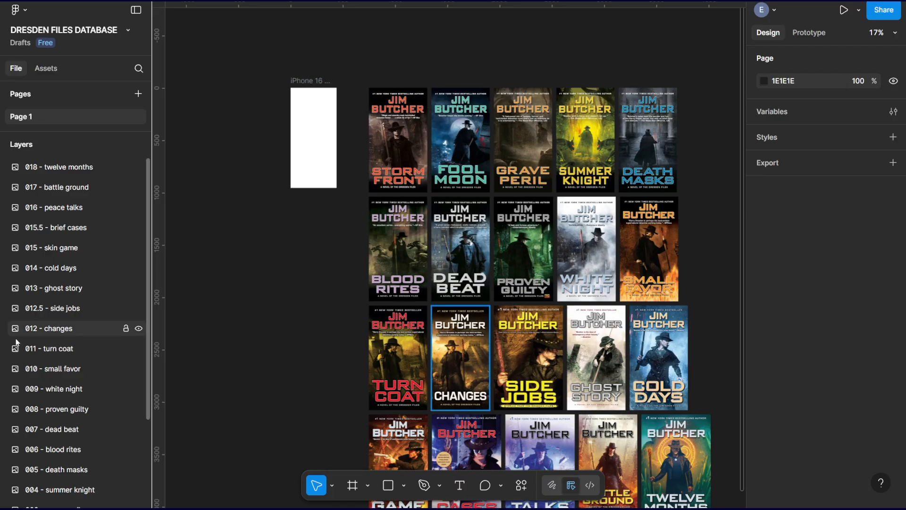
scroll(55, 390, down, 3)
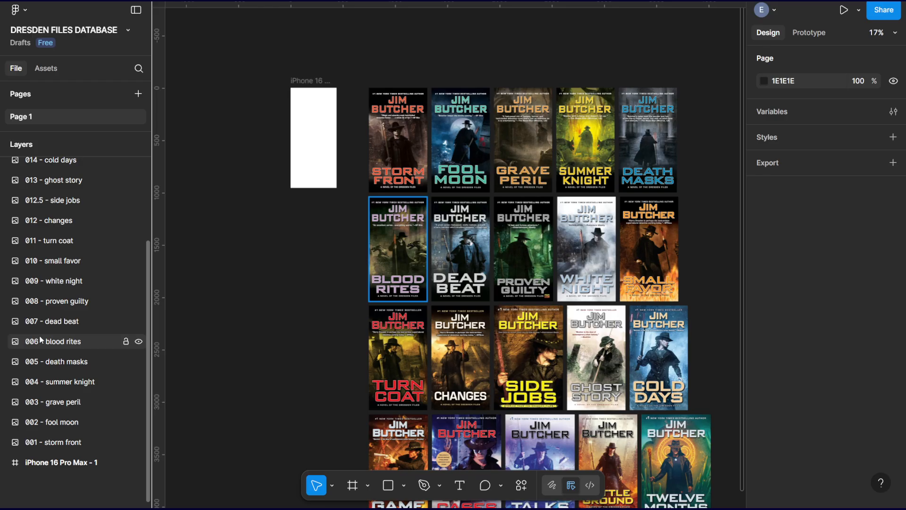
click(61, 181)
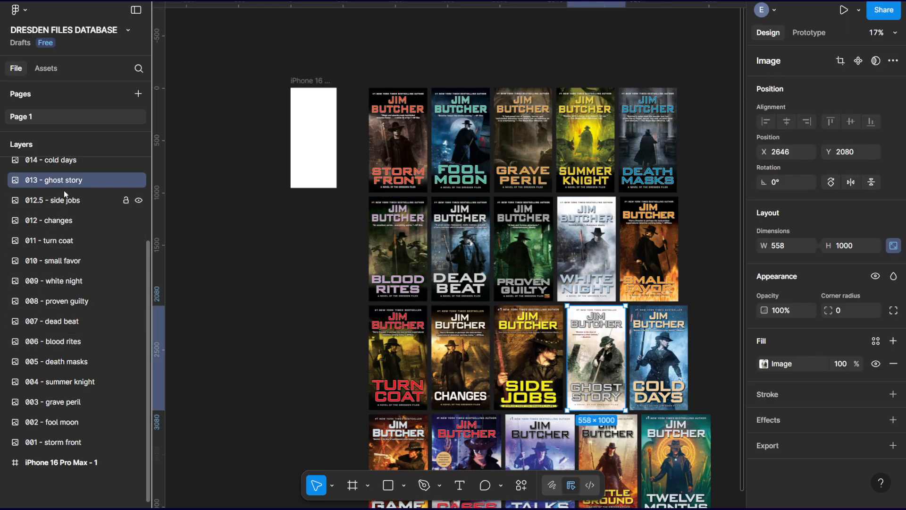
click(58, 201)
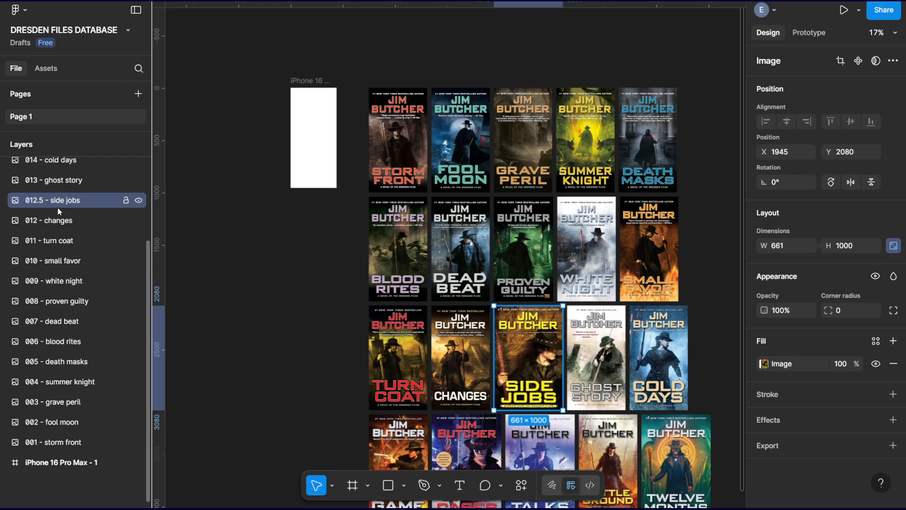
scroll(62, 208, up, 5)
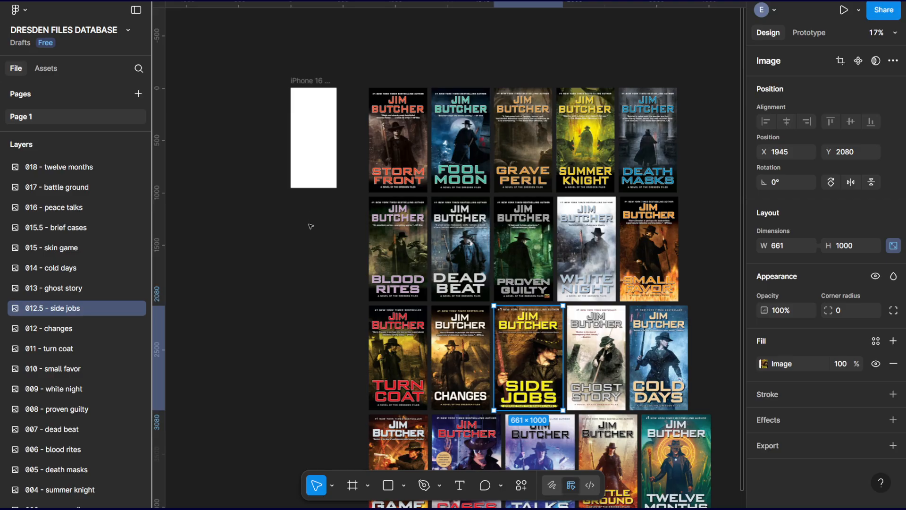
Select the iPhone 16 Pro Max - 1 frame and show it at 50% zoom beside the Storm Front cover.
click(312, 124)
drag(257, 134, 374, 154)
scroll(405, 155, up, 4)
scroll(404, 156, down, 4)
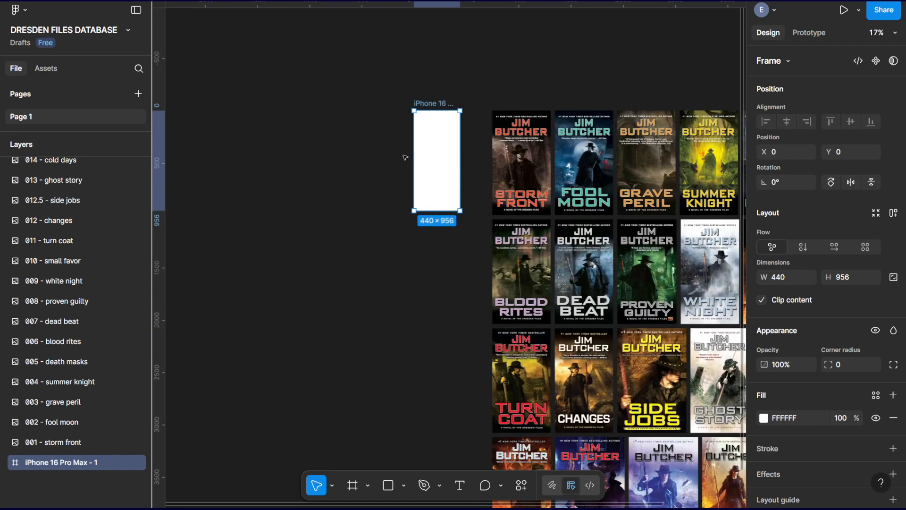
scroll(404, 157, up, 1)
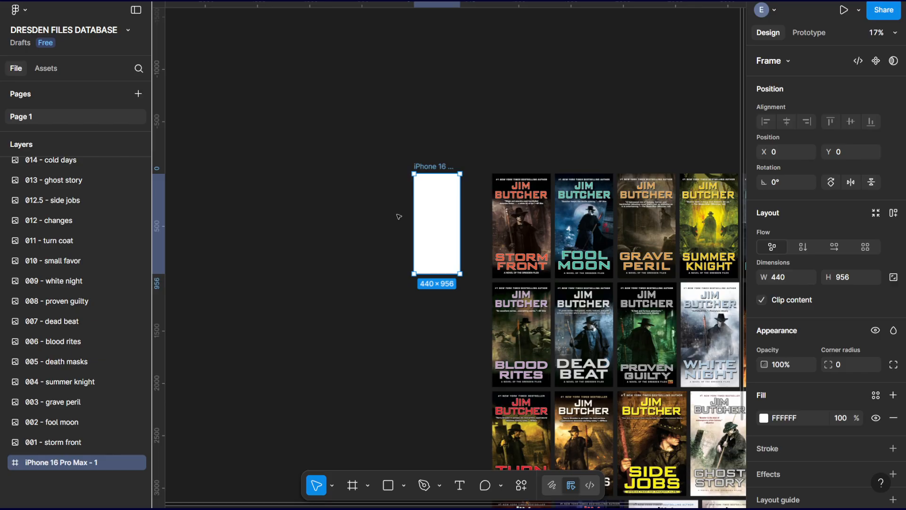
key(ctrl+plus)
key(ctrl+plus)
right_click(542, 182)
right_click(520, 140)
drag(519, 140, 496, 184)
key(ctrl+minus)
key(ctrl+plus)
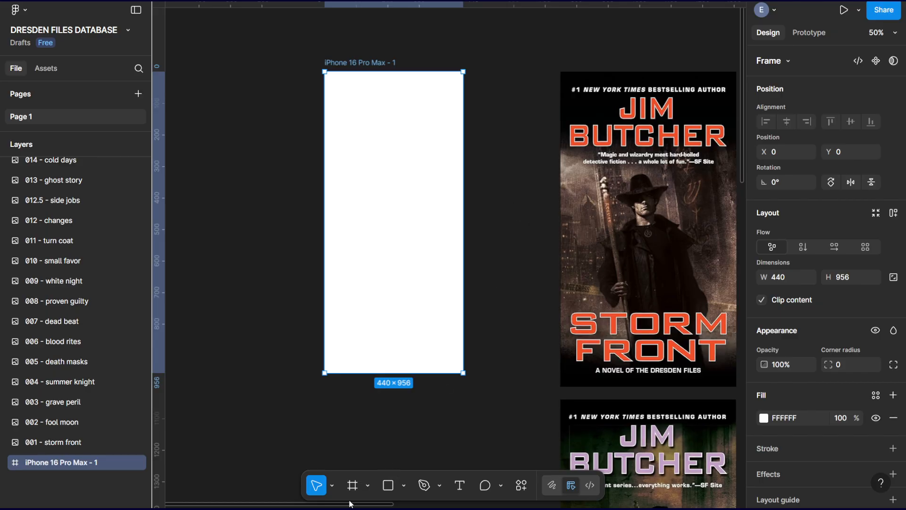
Try drawing a custom frame about 702 × 462 in the empty canvas beside the iPhone frame, and undo it.
click(352, 486)
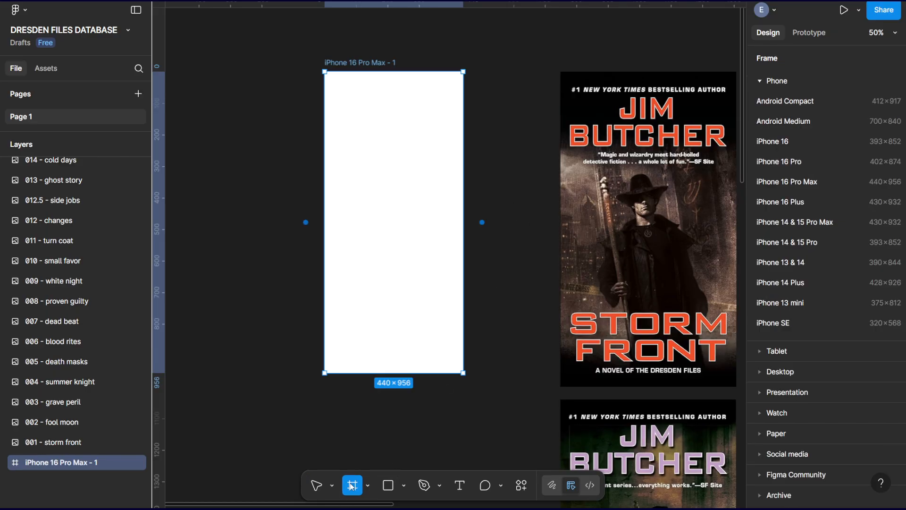
right_click(259, 203)
click(199, 134)
drag(200, 134, 449, 179)
mouse_move(293, 95)
mouse_down()
mouse_move(502, 171)
mouse_move(514, 240)
mouse_up()
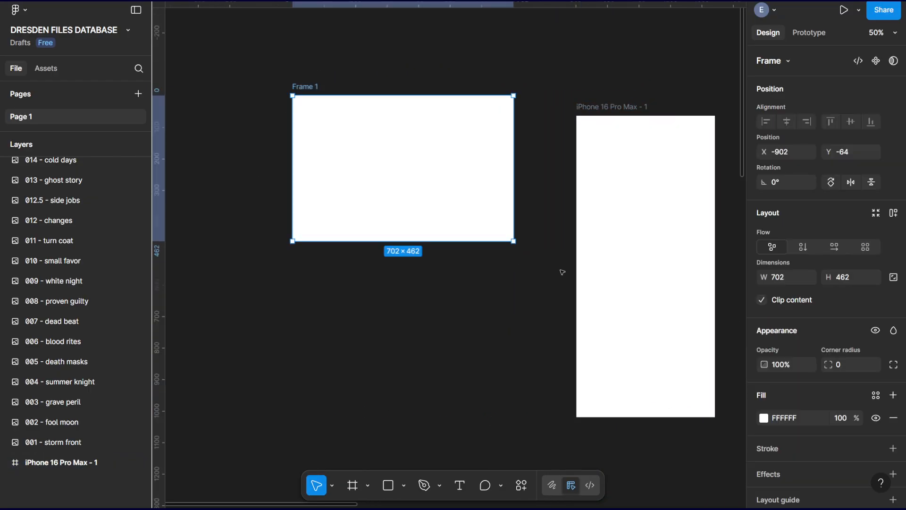
key(ctrl+z)
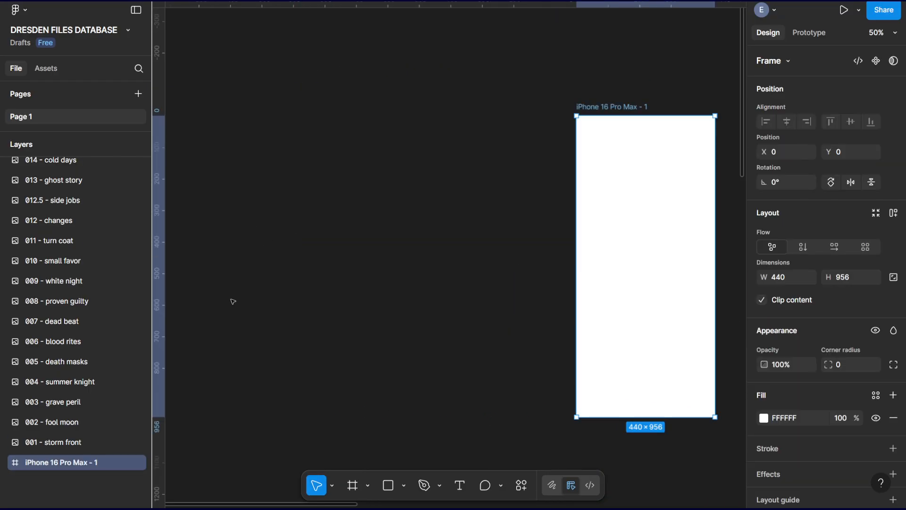
Add a second frame from the iPhone 16 Pro Max preset and delete it.
click(353, 486)
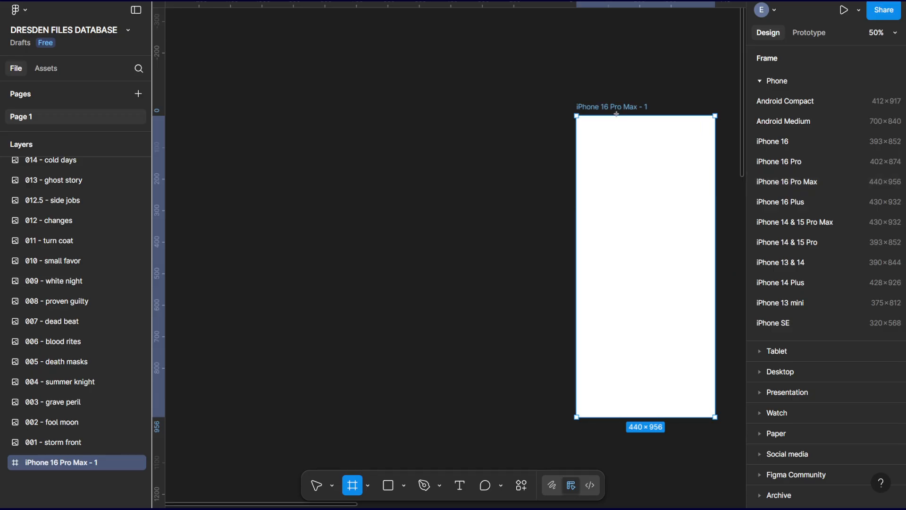
click(803, 184)
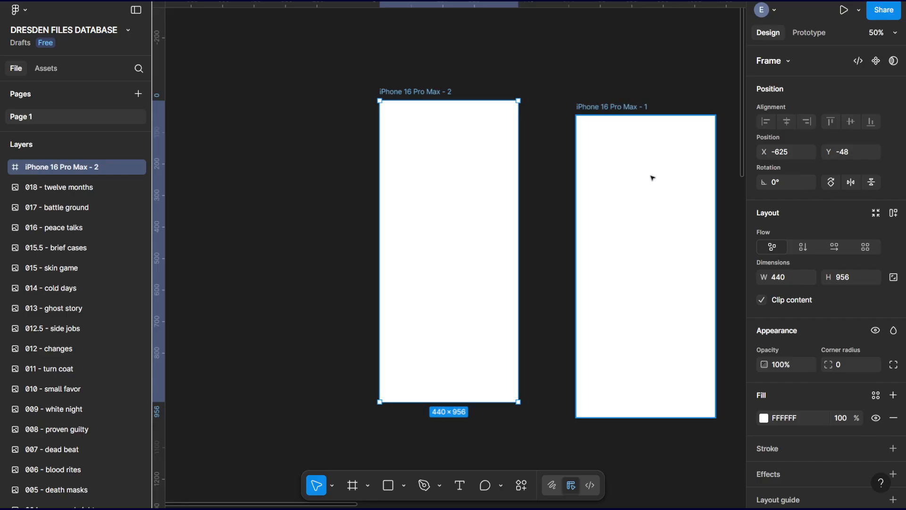
click(615, 108)
click(456, 195)
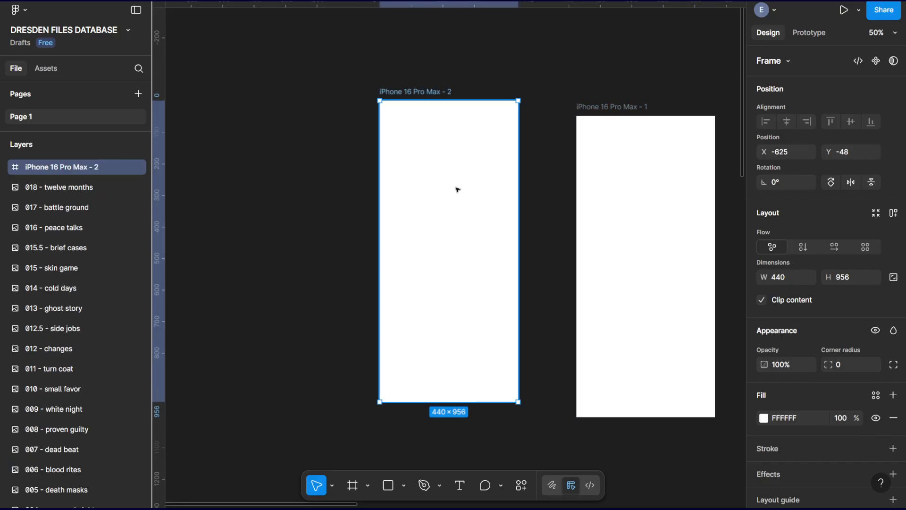
key(Delete)
Move the iPhone 16 Pro Max - 1 frame away from the covers to about X -672, Y -76, and rename it TITLE PAGE.
drag(600, 108, 388, 84)
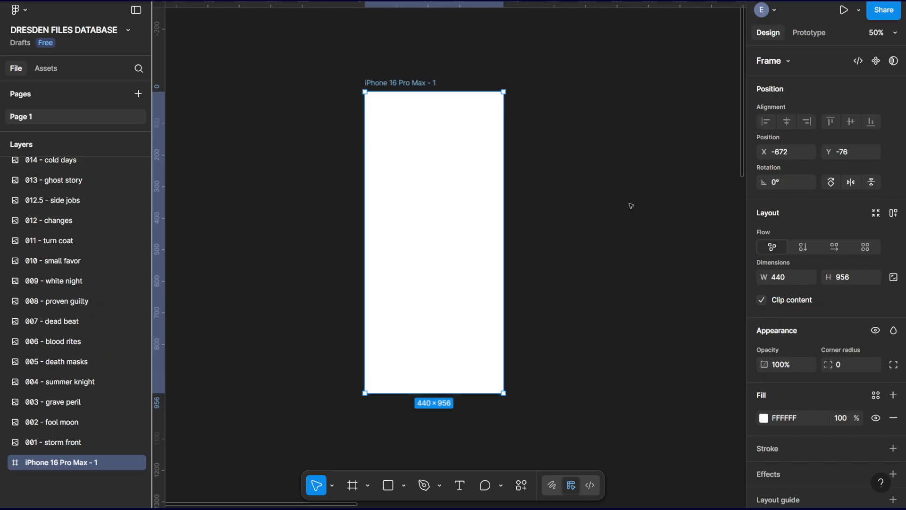
drag(630, 202, 587, 208)
double_click(358, 87)
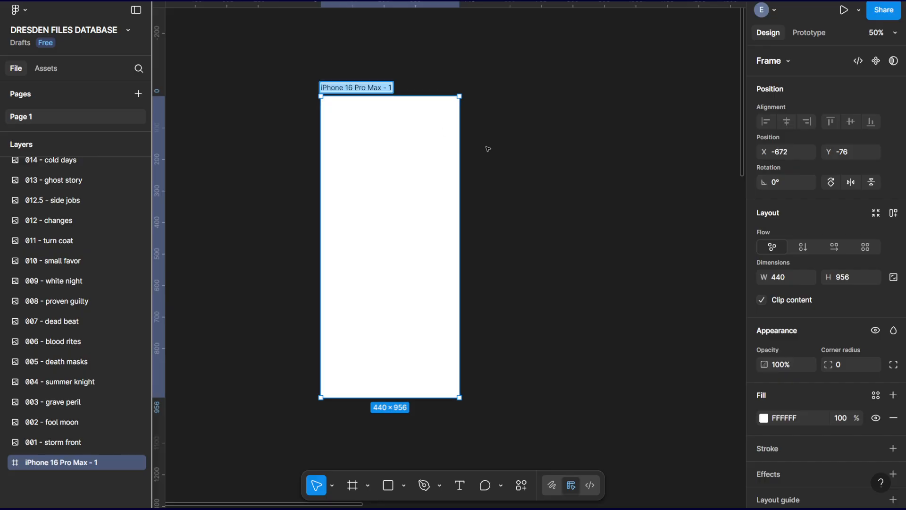
text(TITLE PAGE)
key(Return)
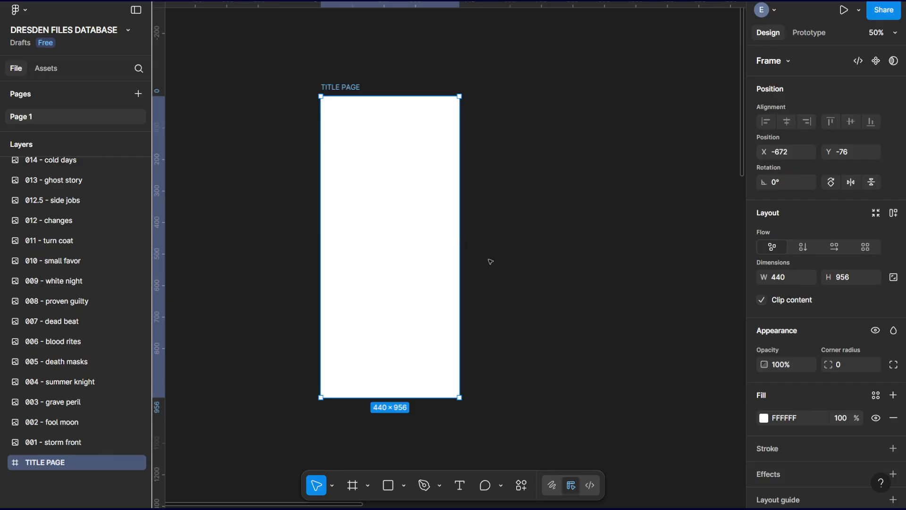
Duplicate the TITLE PAGE frame beside the original and rename the copy TABLE OF CONTENTS.
key(minus)
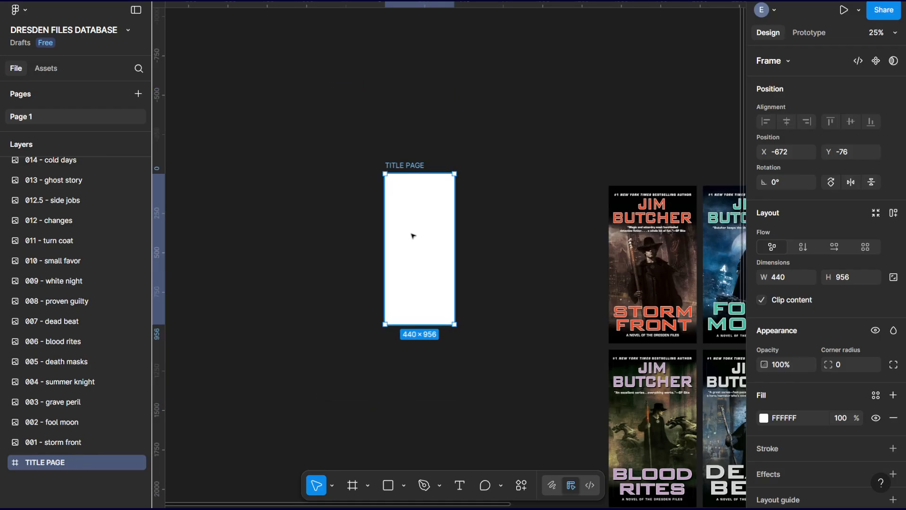
drag(516, 265, 362, 224)
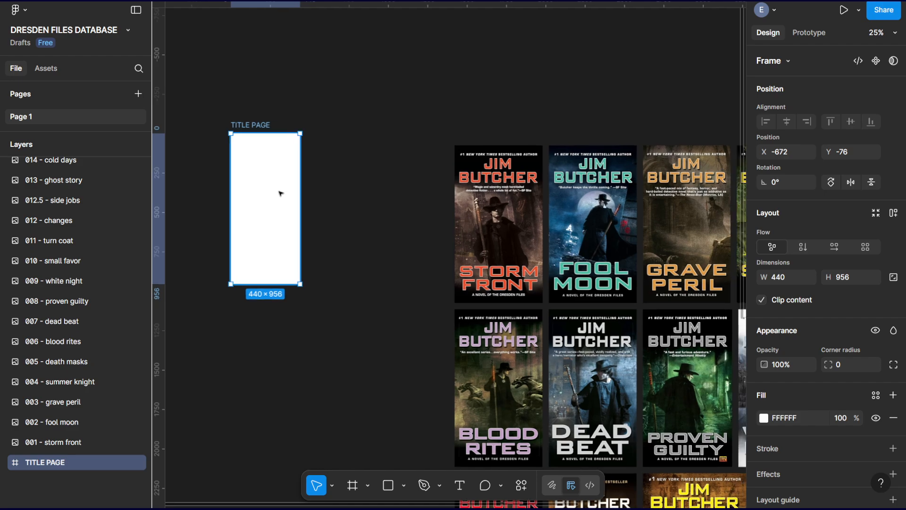
key(ctrl+d)
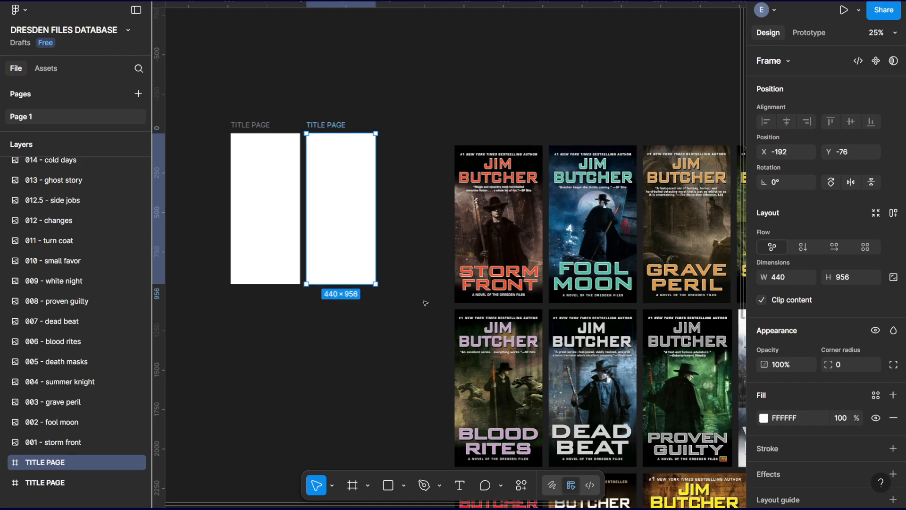
double_click(324, 125)
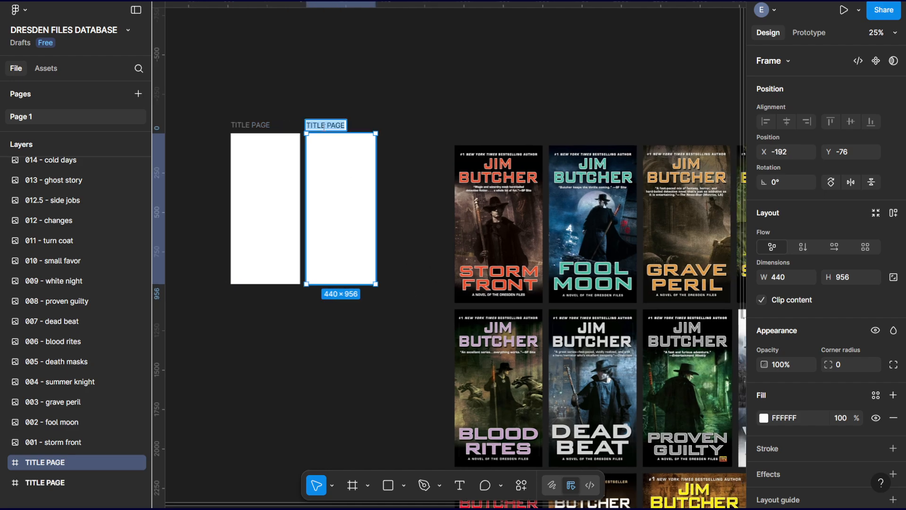
text(TABLE OF )
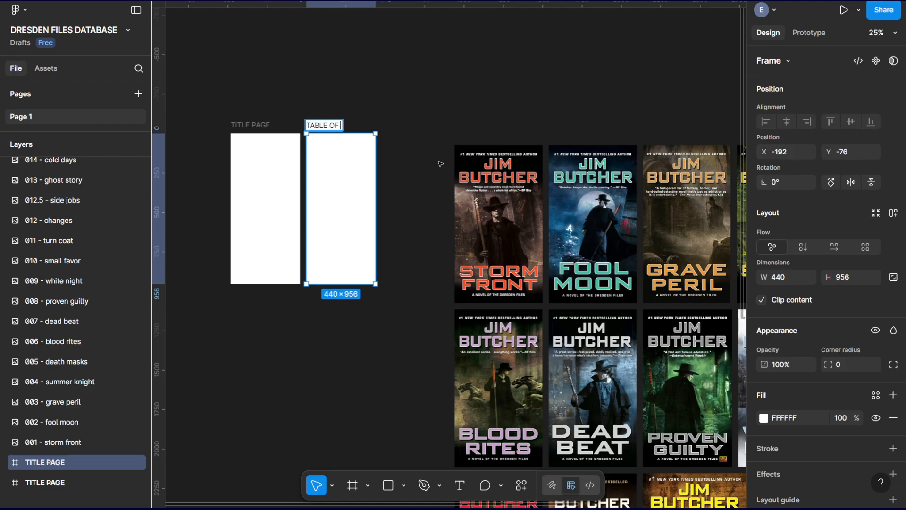
text(CONTENTS)
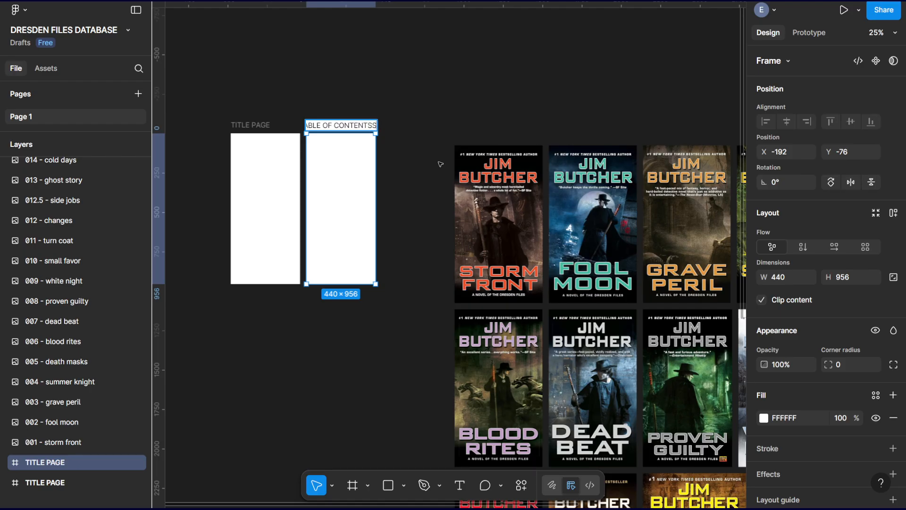
key(Return)
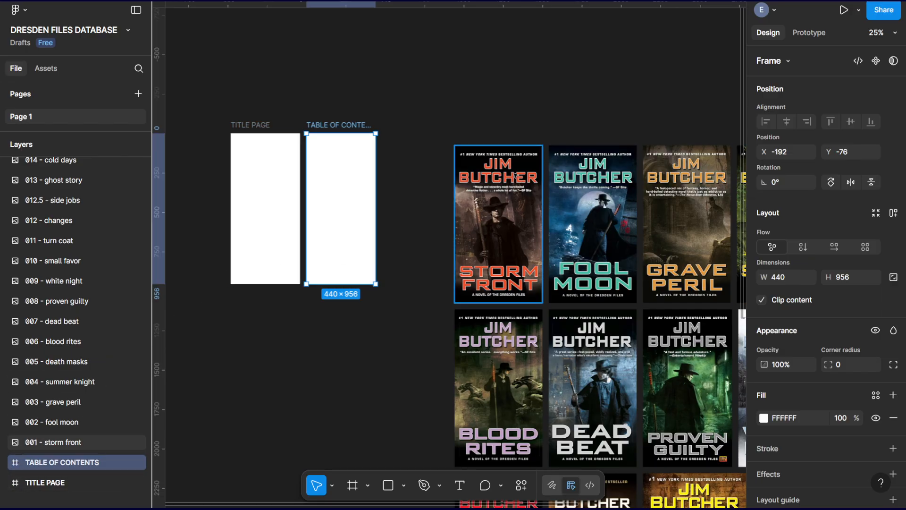
Select all 20 book covers and move them far to the right of the page frames to clear working space.
key(ctrl+minus)
drag(387, 332, 334, 213)
drag(390, 60, 673, 401)
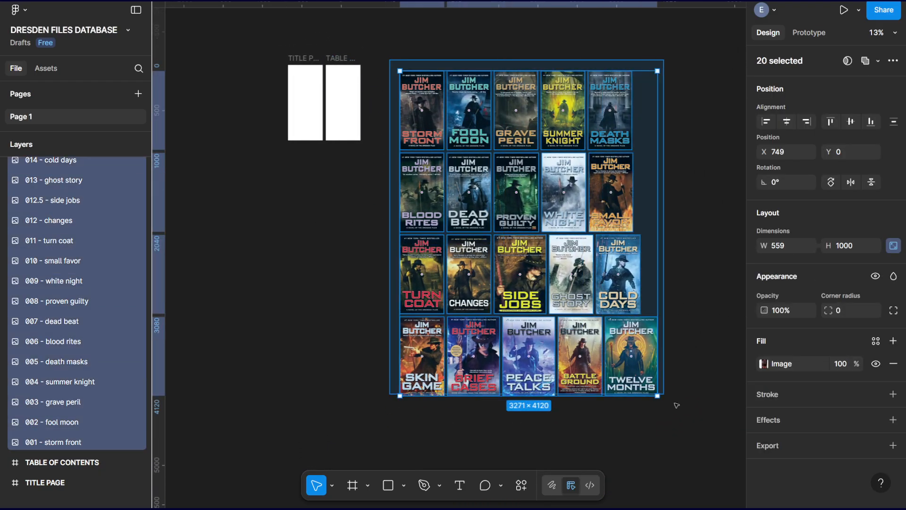
drag(425, 95, 746, 106)
right_click(419, 110)
key(Escape)
drag(373, 64, 449, 258)
key(ctrl+plus)
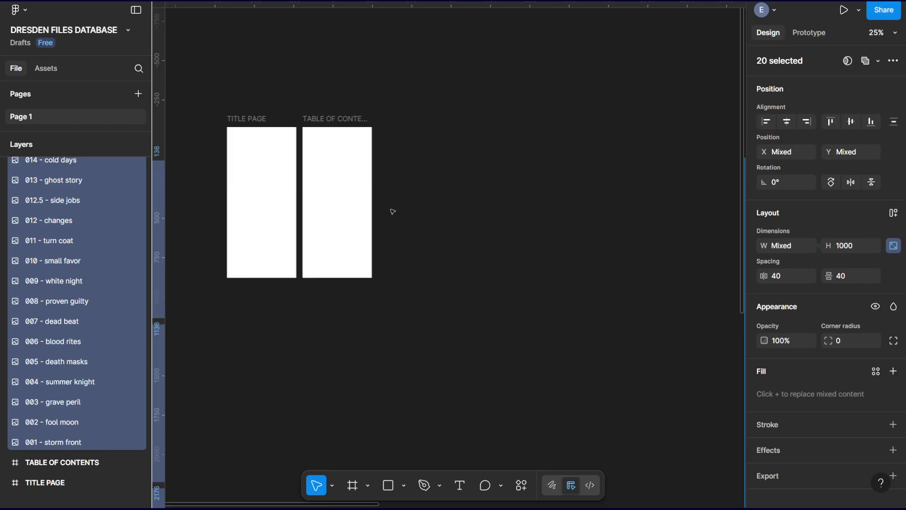
drag(508, 361, 472, 325)
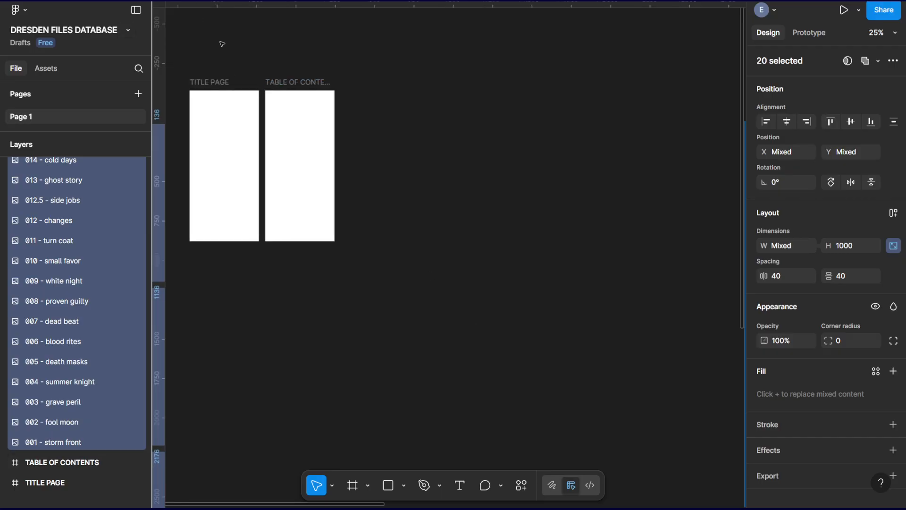
Copy the TABLE OF CONTENTS frame to its right at about X 684, Y -76, and rename the copy DATABASE 01.
click(297, 83)
drag(297, 83, 432, 83)
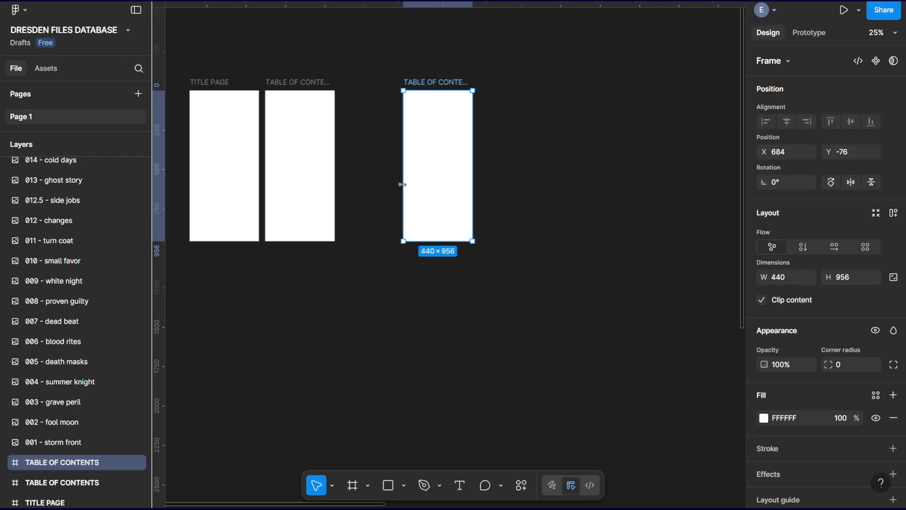
double_click(431, 83)
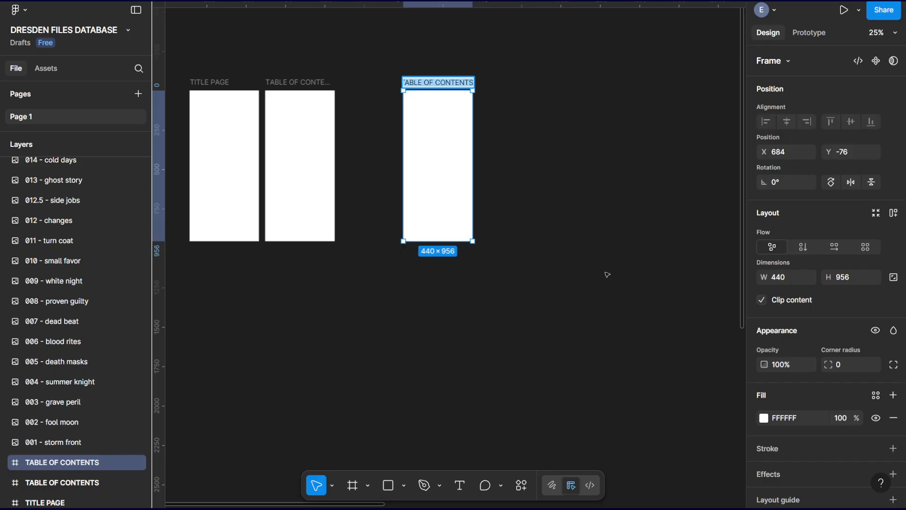
text(DATABASE 01)
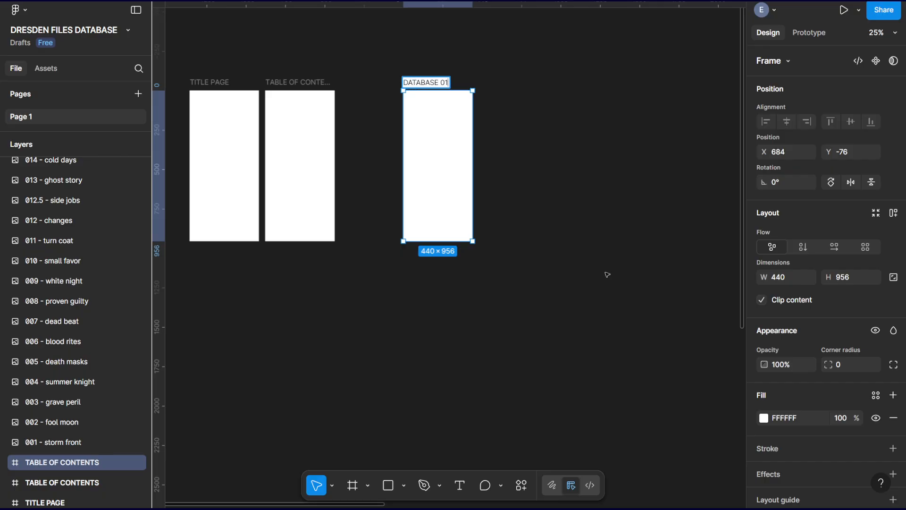
key(Return)
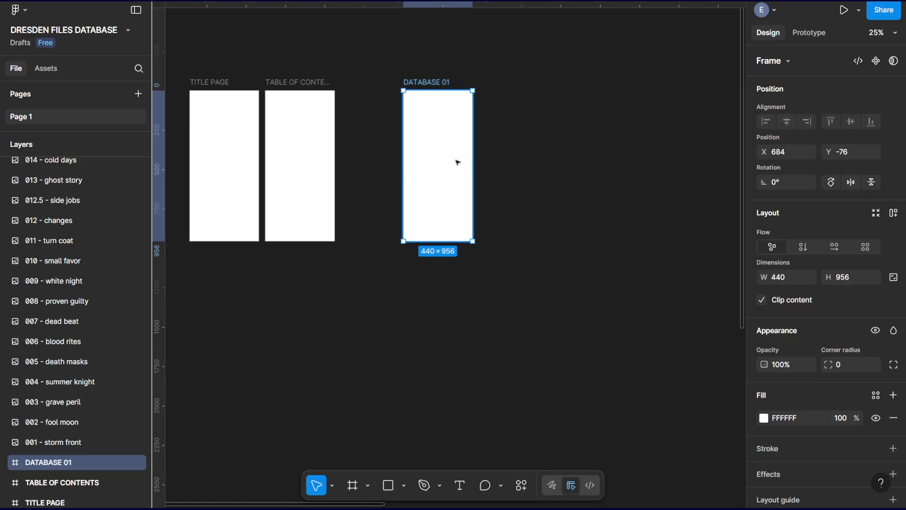
Duplicate the DATABASE 01 frame four times to form a row of five frames, and select the whole row.
key(ctrl+d)
key(ctrl+d)
key(ctrl+d)
key(ctrl+d)
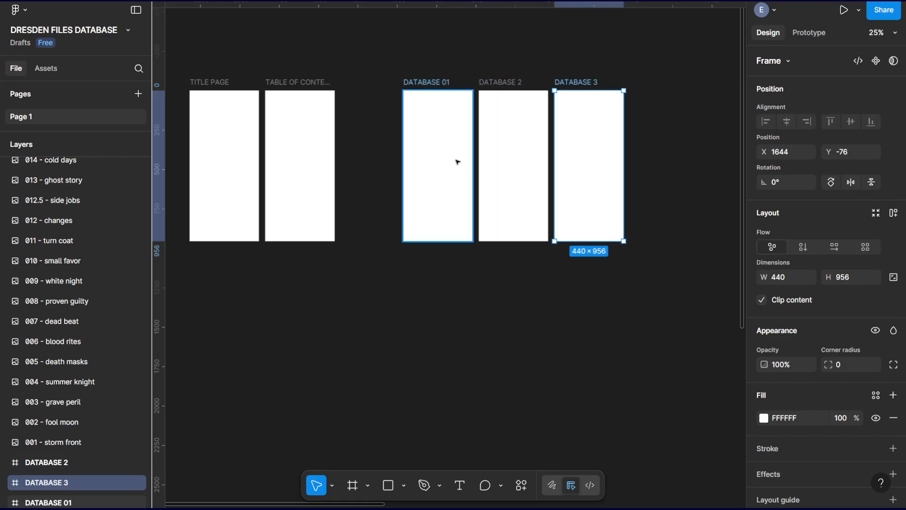
drag(599, 319, 496, 296)
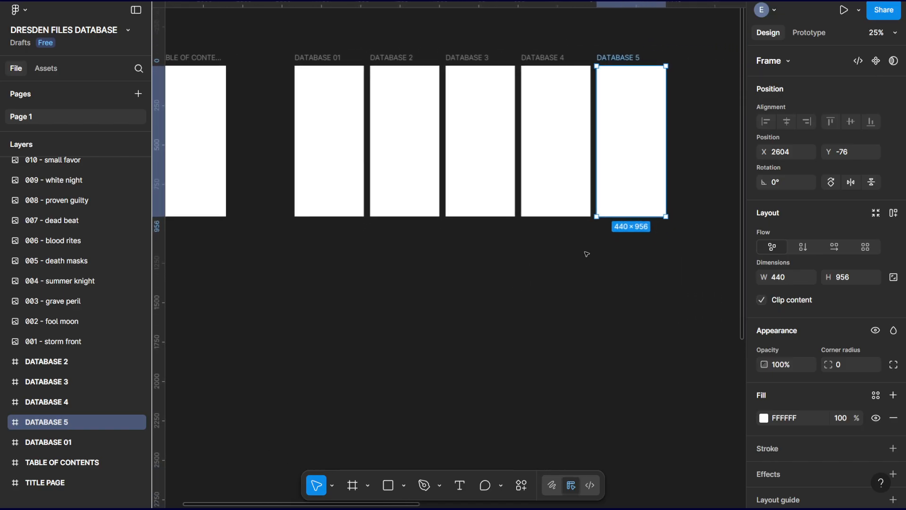
click(647, 313)
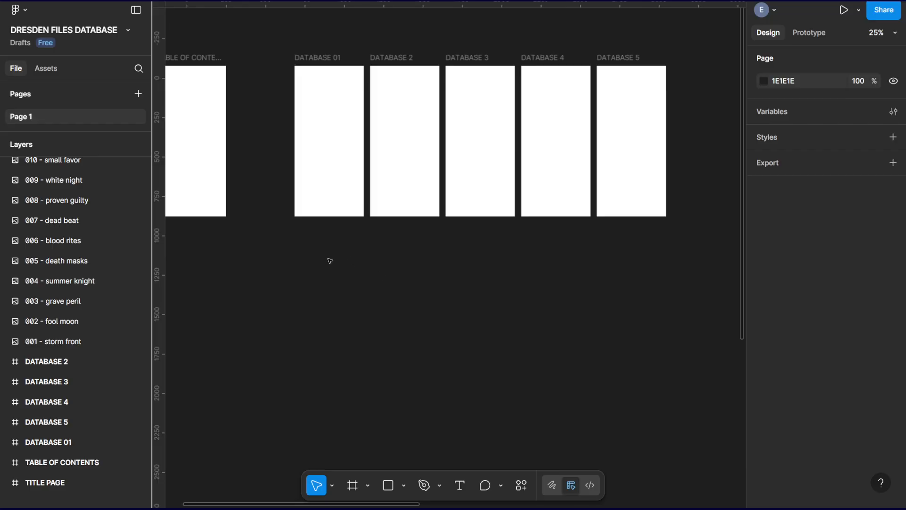
drag(329, 261, 642, 92)
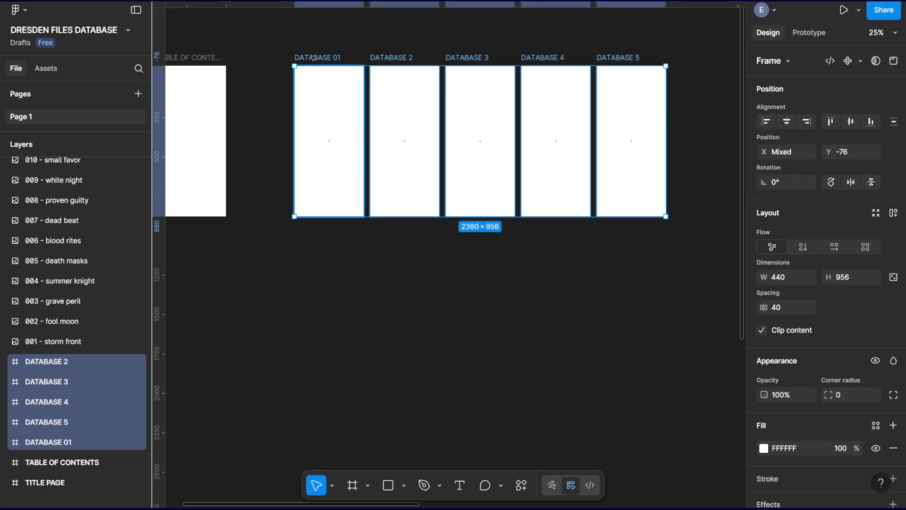
Rename the DATABASE 01 frame as DATABASE 1 to match the numbering of its copies.
click(336, 58)
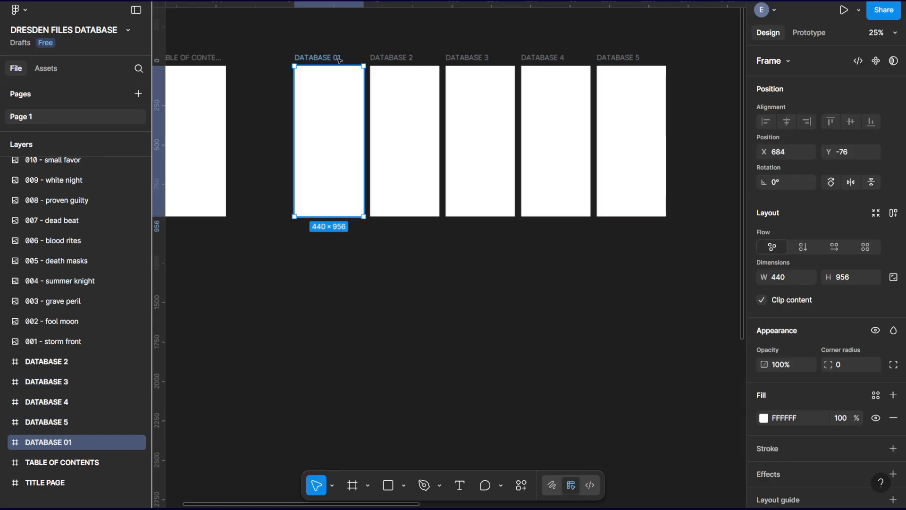
right_click(68, 444)
click(94, 254)
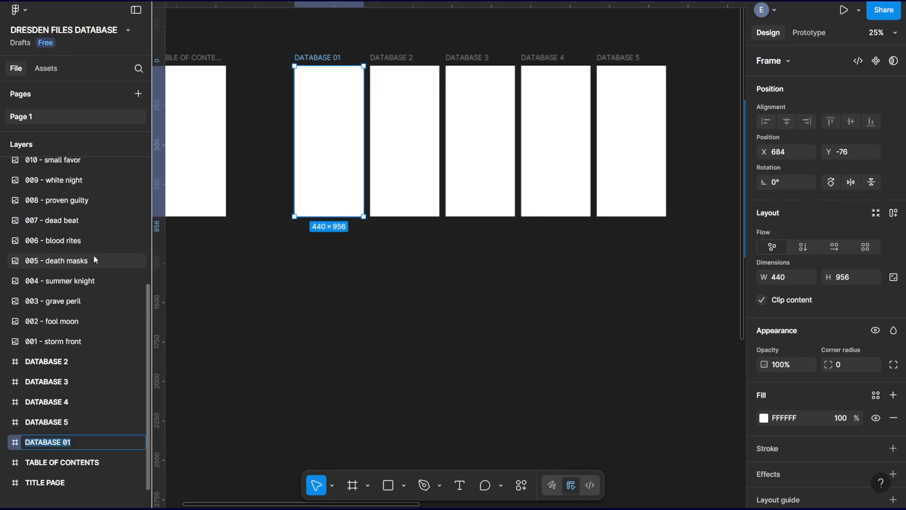
click(68, 444)
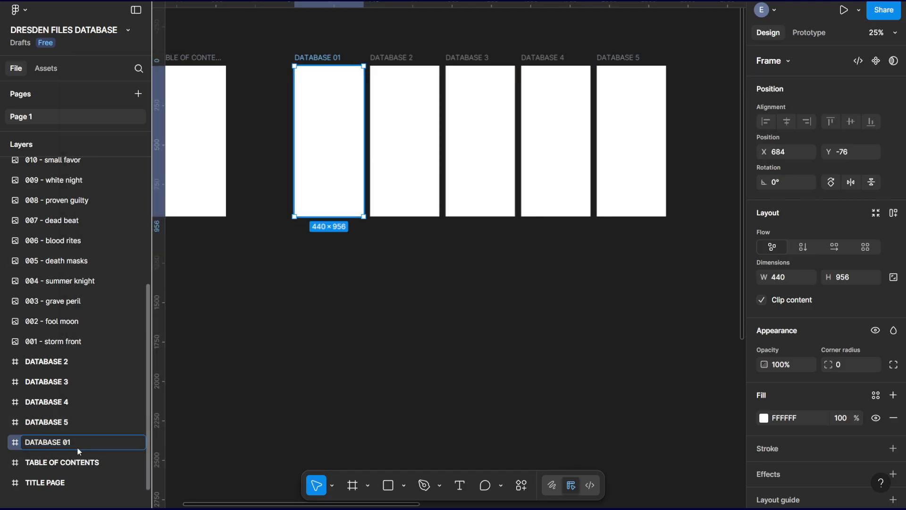
key(BackSpace)
key(Return)
Select all the book covers and move them further down the canvas, clear of the DATABASE frames.
click(623, 63)
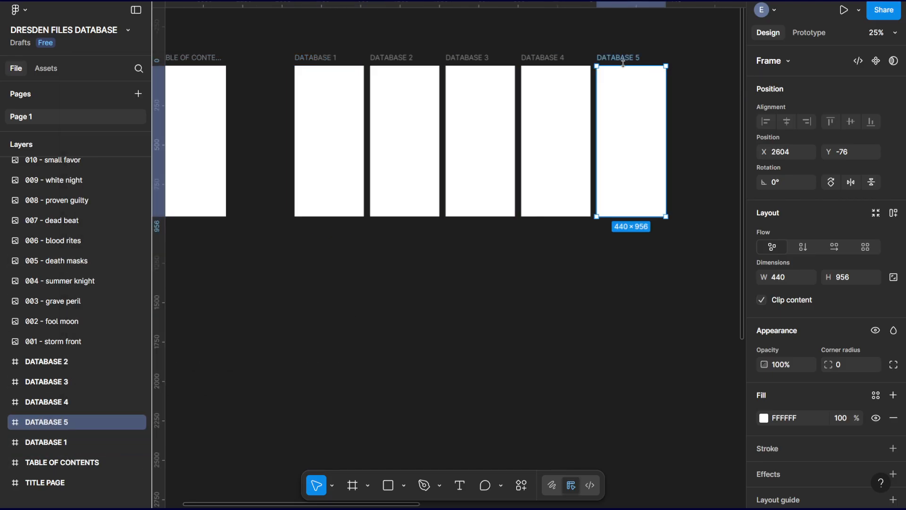
drag(607, 346, 345, 348)
key(minus)
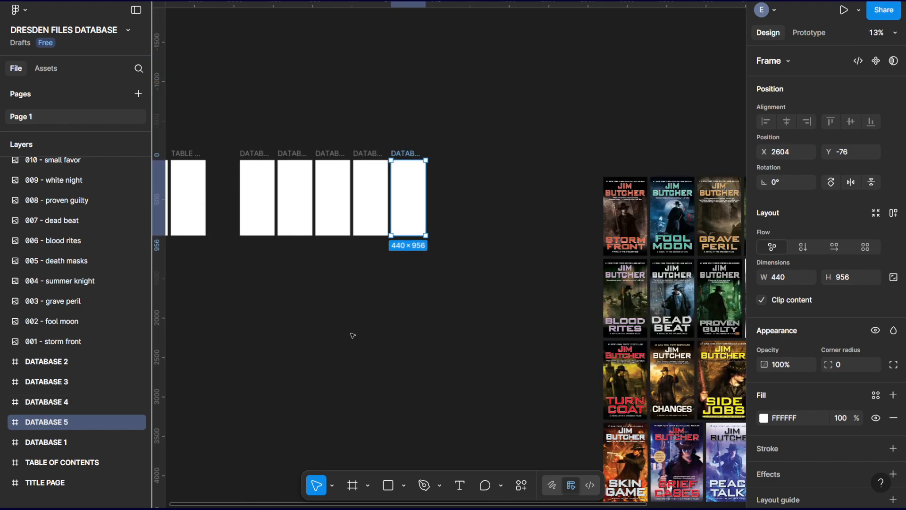
drag(548, 297, 394, 225)
drag(408, 72, 660, 430)
drag(522, 118, 531, 259)
drag(266, 190, 560, 325)
key(plus)
Copy the five DATABASE frames together into a second row directly below the first, at about Y 1128.
drag(632, 286, 226, 46)
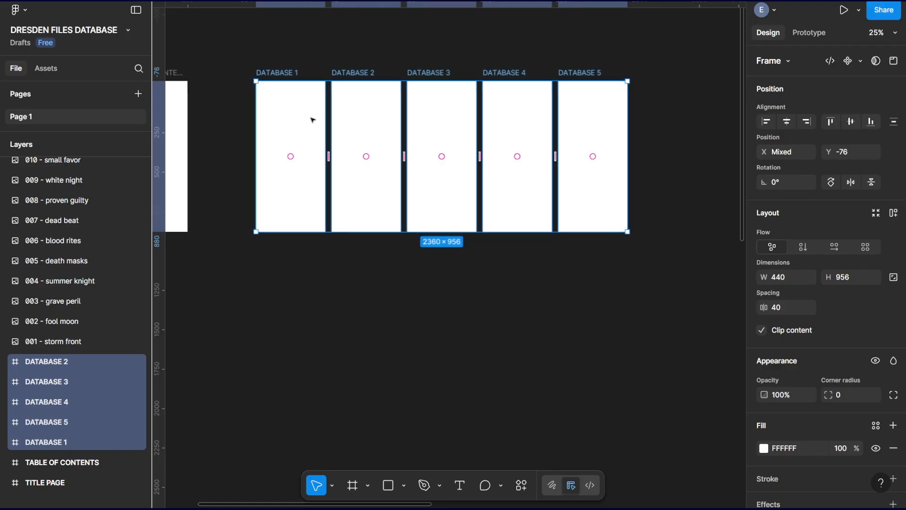
drag(309, 97, 308, 279)
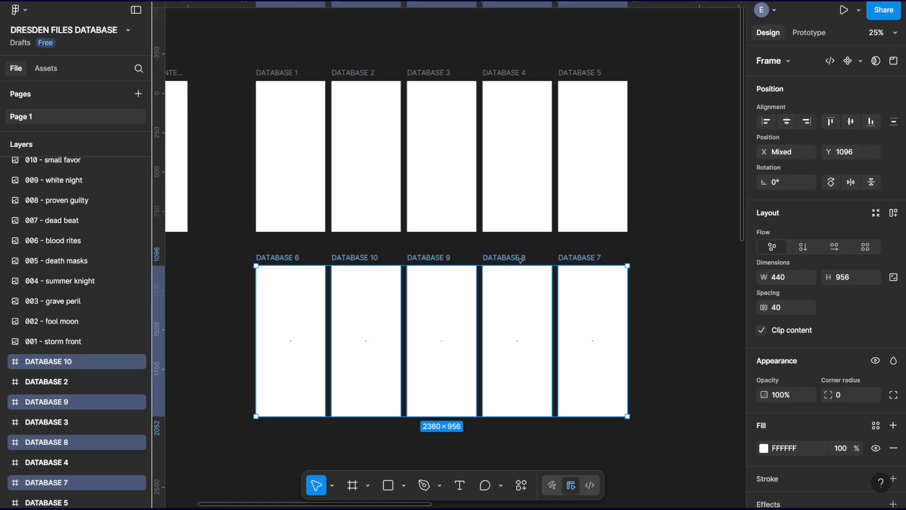
key(ctrl+z)
drag(292, 105, 297, 294)
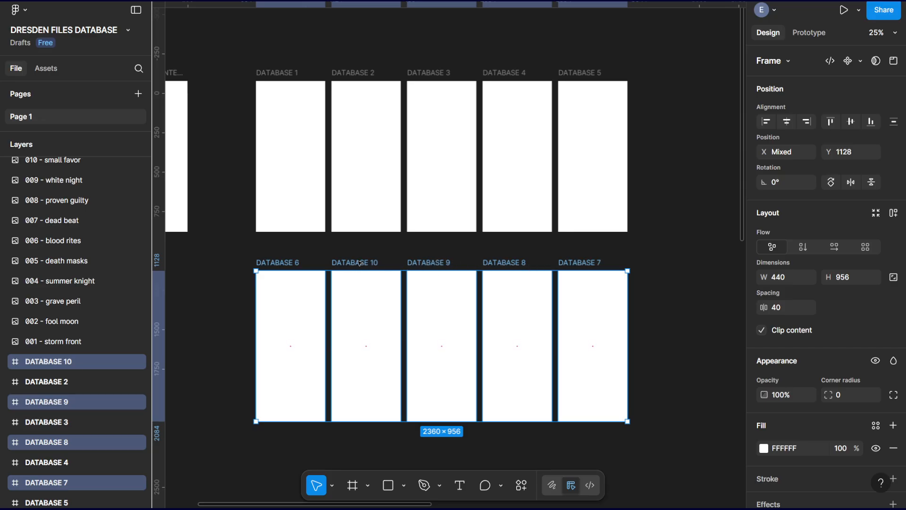
Undo the second-row copy of the five DATABASE frames and select the DATABASE 5 frame alone.
key(ctrl+z)
click(668, 138)
click(595, 111)
drag(571, 312, 339, 327)
key(ctrl+d)
key(ctrl+d)
key(ctrl+d)
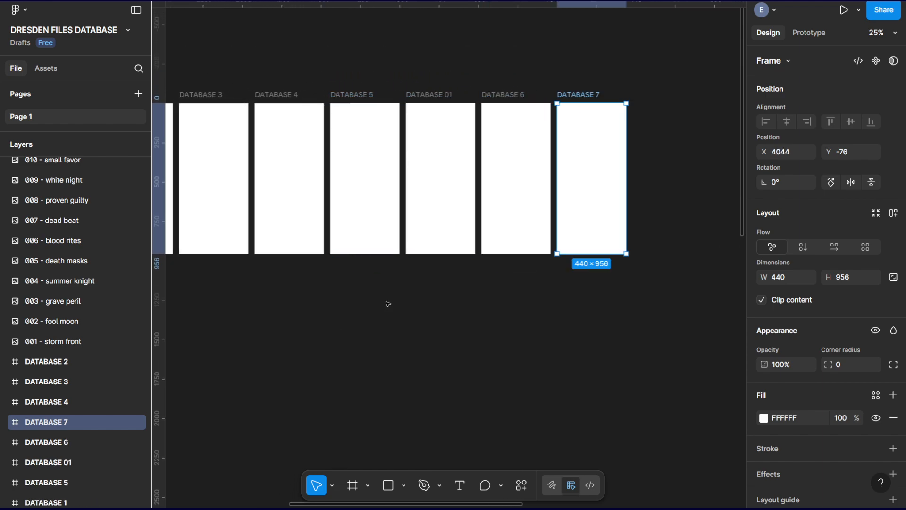
key(ctrl+z)
key(ctrl+z)
key(ctrl+z)
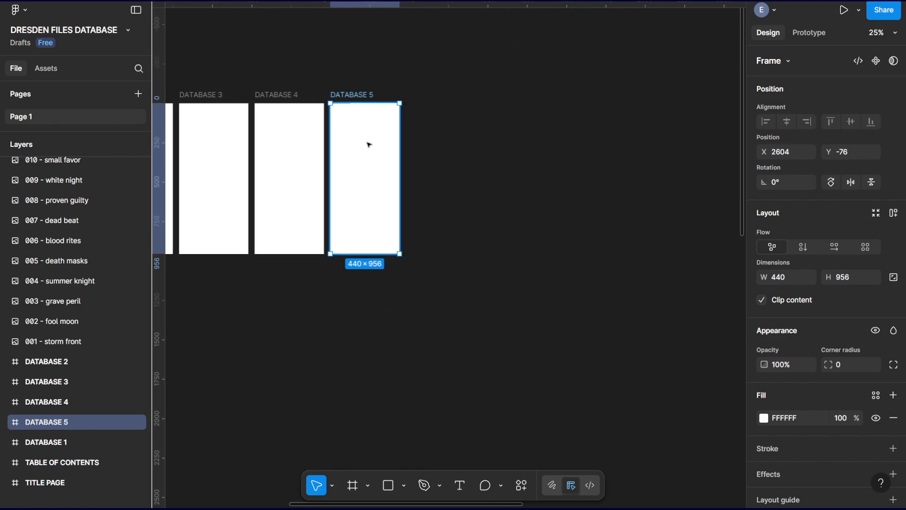
Duplicate the DATABASE 5 frame repeatedly to extend the row through DATABASE 20.
key(ctrl+d)
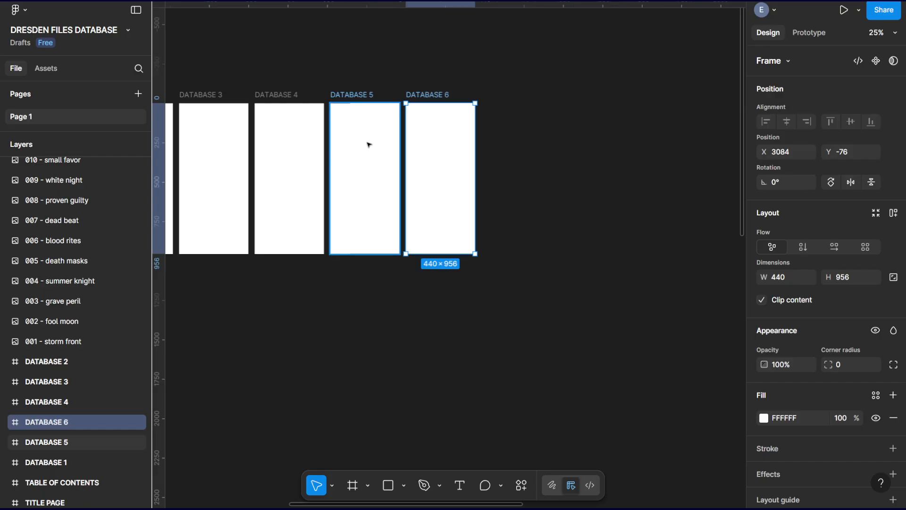
key(ctrl+d)
key(ctrl+d)
key(ctrl+d)
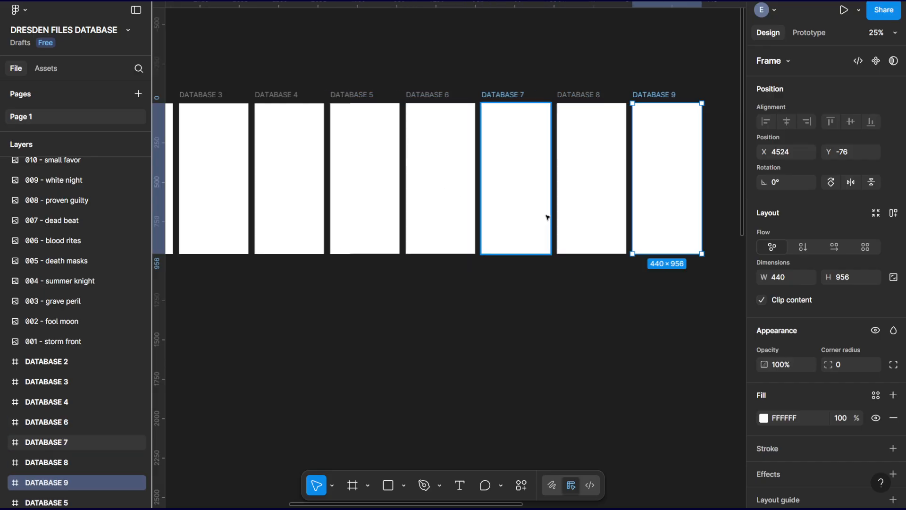
key(ctrl+d)
key(ctrl+d)
key(ctrl+d)
key(ctrl+d)
key(ctrl+d)
key(ctrl+d)
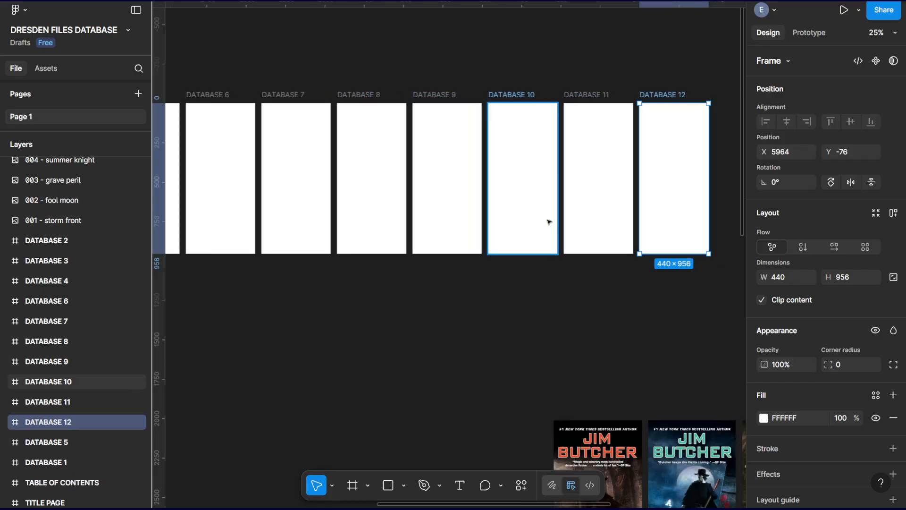
key(ctrl+d)
key(ctrl+d)
key(ctrl+d)
key(ctrl+d)
key(ctrl+d)
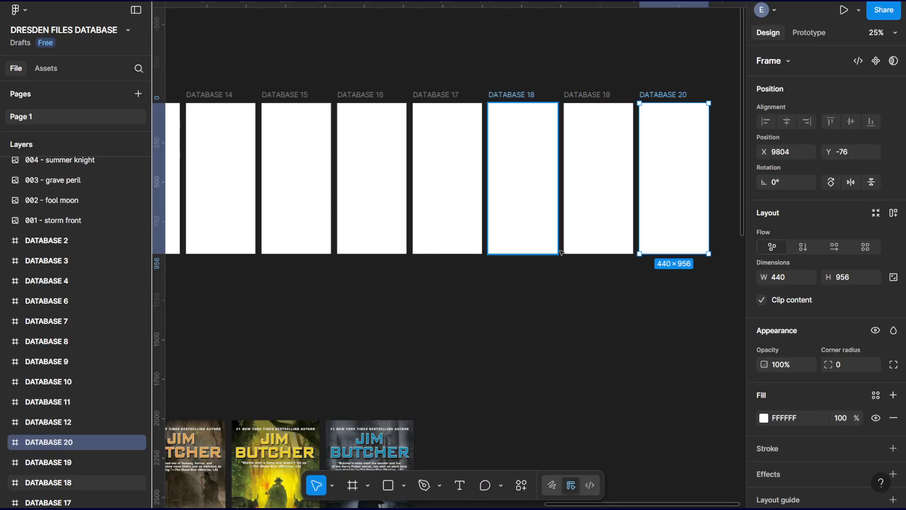
scroll(492, 279, down, 5)
scroll(484, 267, up, 5)
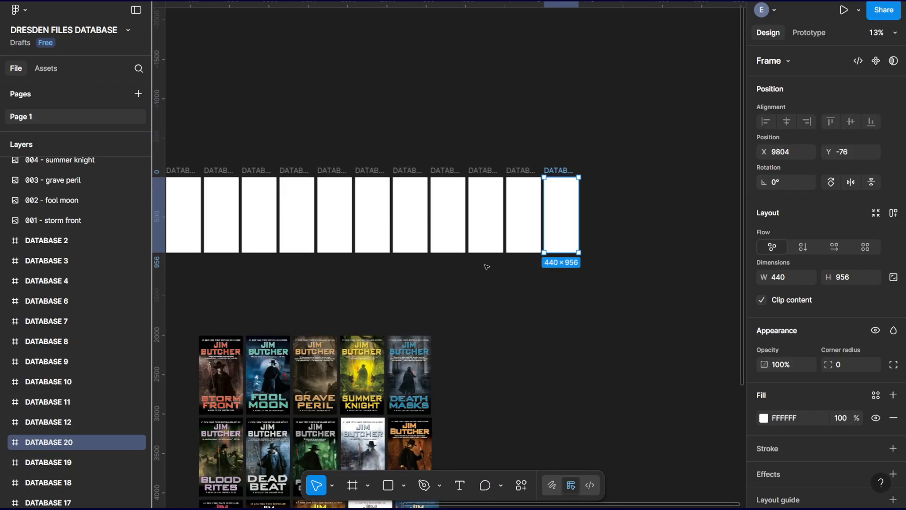
Move DATABASE 6–10 into a second row and DATABASE 11–20 into a third row at Y 2220, spaced 192 apart.
drag(437, 299, 461, 293)
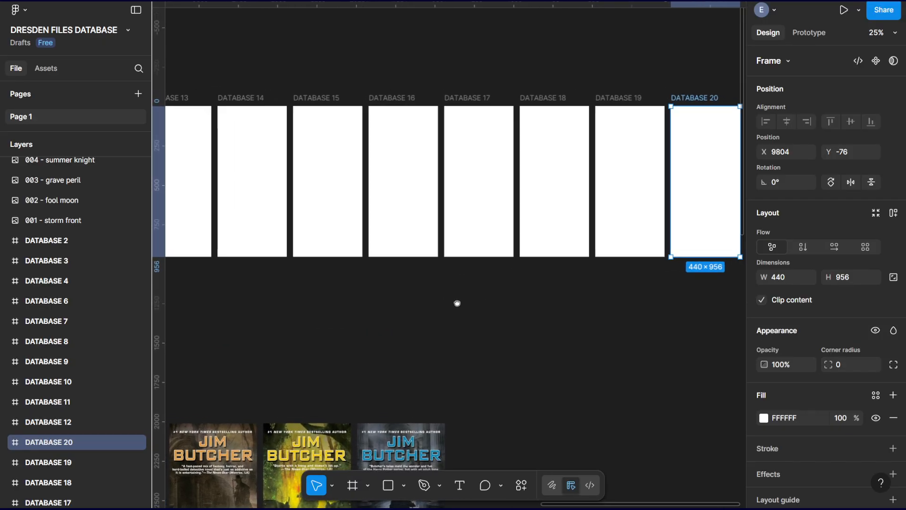
drag(705, 292, 305, 301)
drag(492, 293, 233, 81)
drag(643, 253, 205, 231)
click(703, 49)
drag(703, 49, 446, 191)
drag(491, 81, 325, 249)
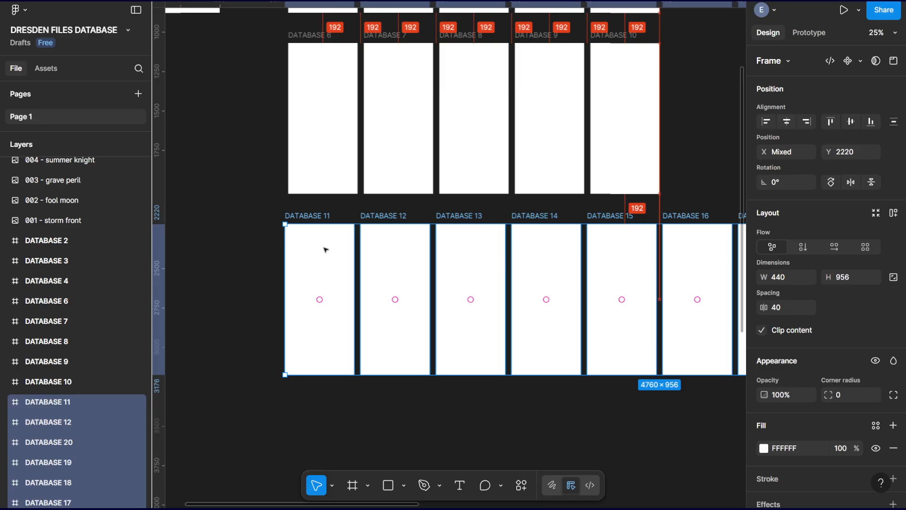
drag(324, 249, 330, 250)
Move DATABASE 16–20 into a fourth row at Y 3368, aligned below DATABASE 11–15.
drag(700, 332, 316, 240)
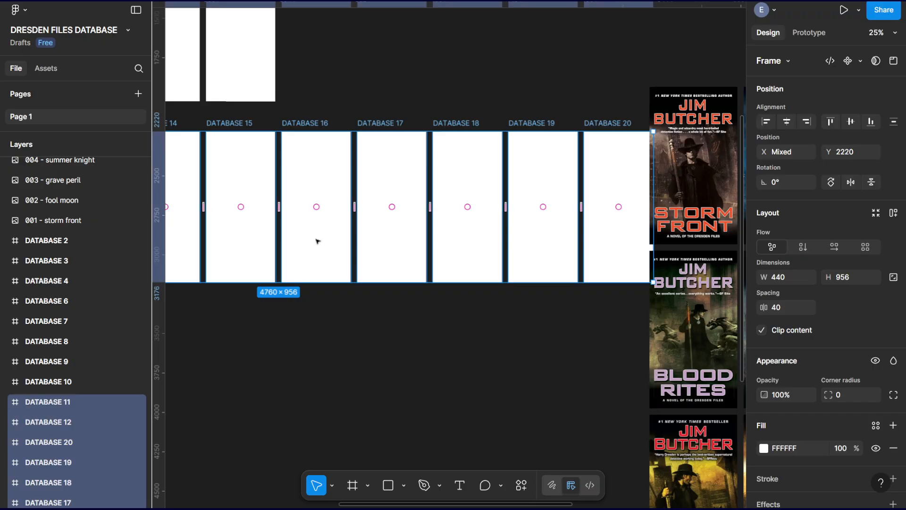
click(598, 327)
drag(604, 310, 323, 328)
scroll(323, 328, up, 6)
scroll(323, 328, left, 3)
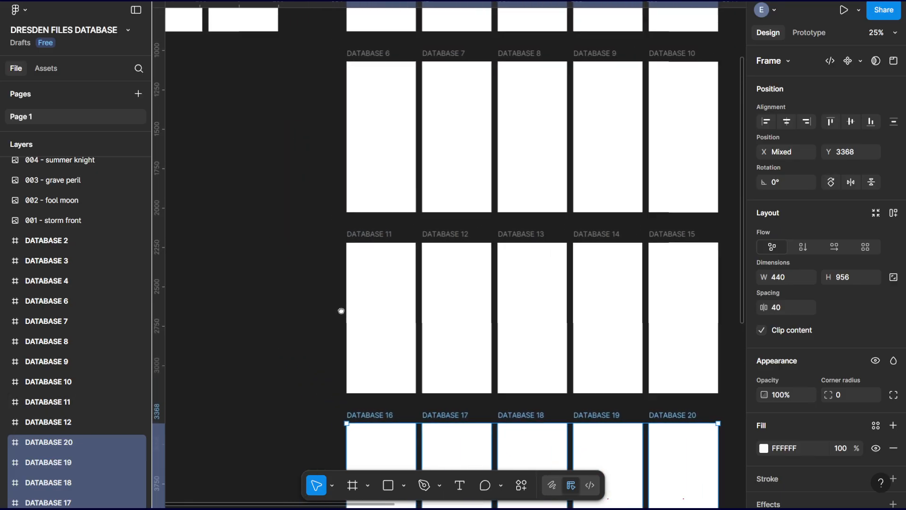
click(317, 280)
drag(318, 285, 344, 197)
key(ctrl+minus)
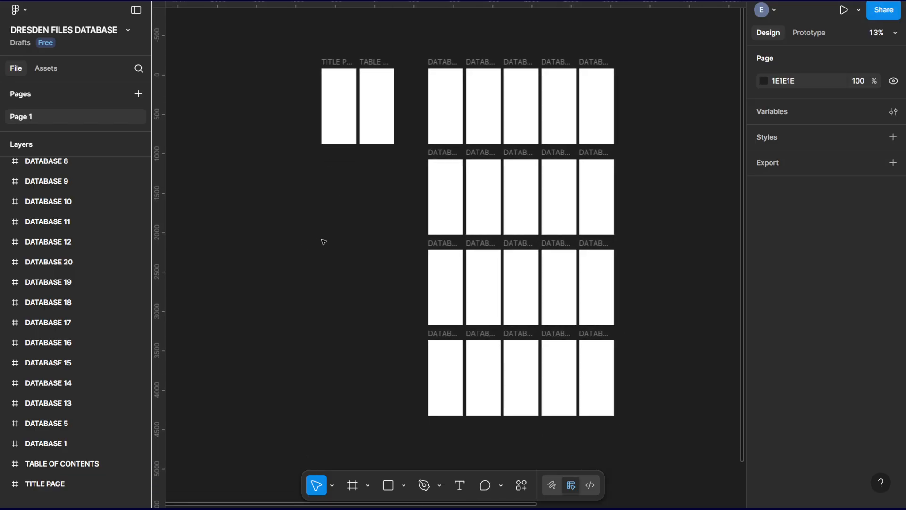
drag(324, 241, 300, 241)
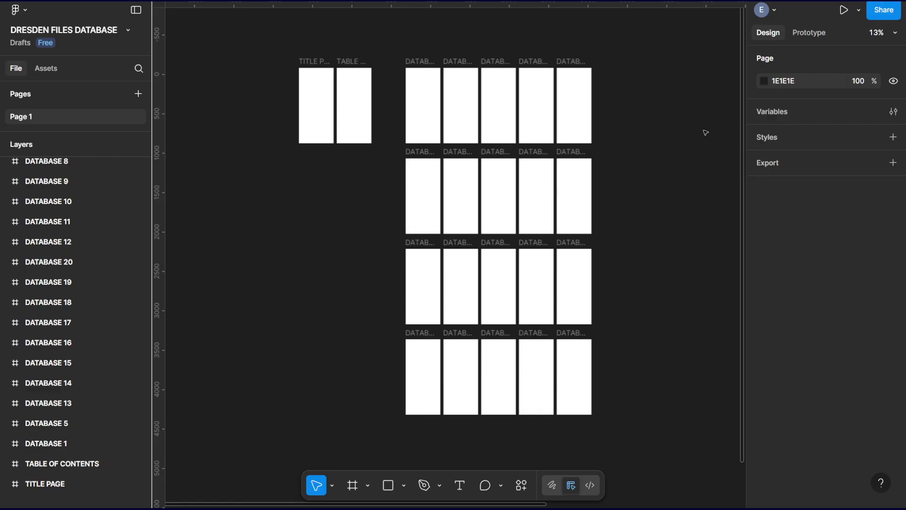
Review the title, contents and DATABASE frames, comparing the frame grid with the arrangement of book covers.
key(ctrl+equal)
scroll(489, 186, up, 1)
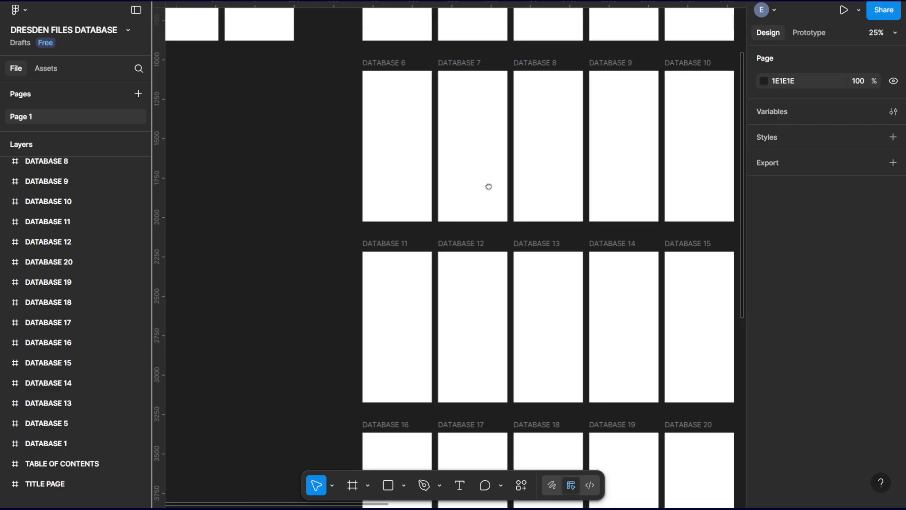
drag(489, 187, 545, 340)
drag(398, 226, 405, 273)
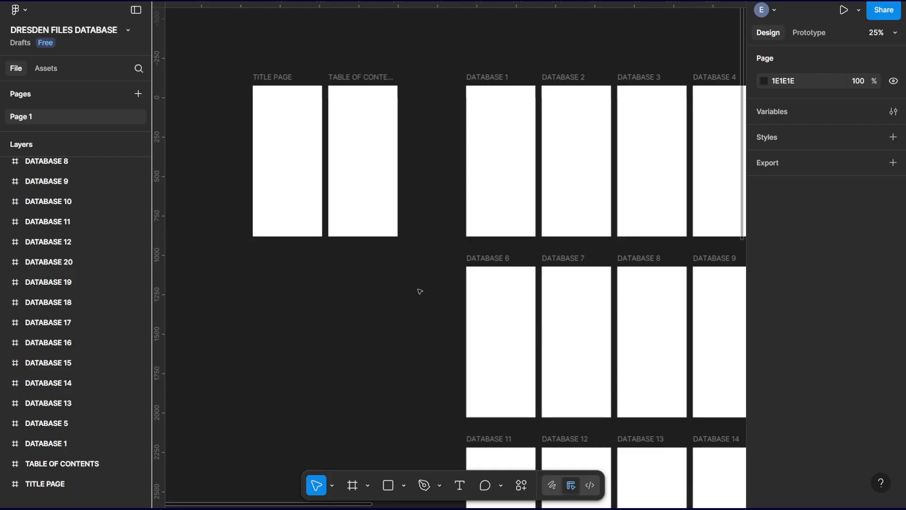
drag(410, 296, 263, 263)
click(638, 289)
drag(636, 289, 398, 256)
drag(681, 267, 625, 258)
key(ctrl+minus)
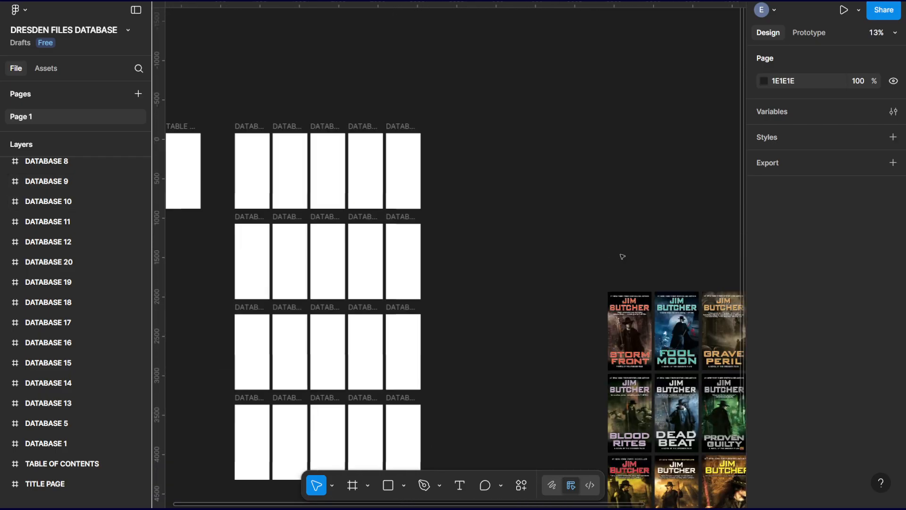
drag(566, 295, 500, 218)
drag(427, 230, 546, 224)
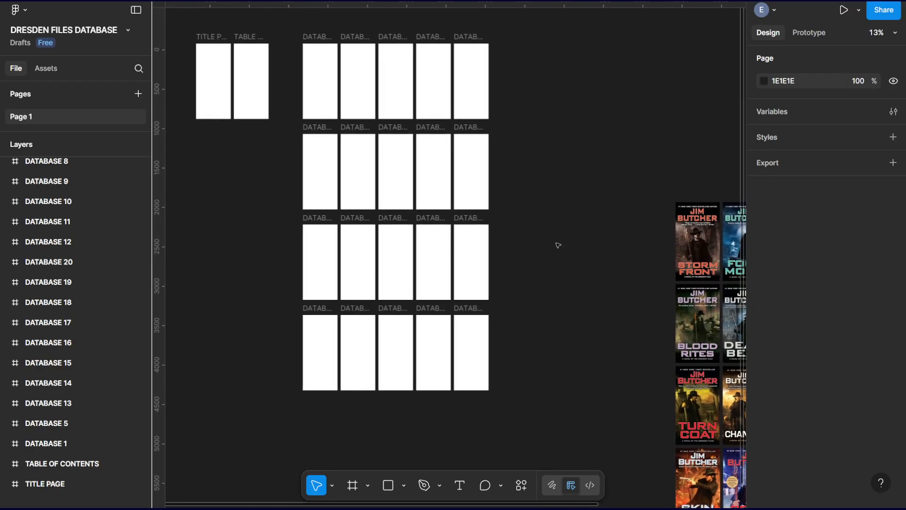
drag(589, 271, 347, 178)
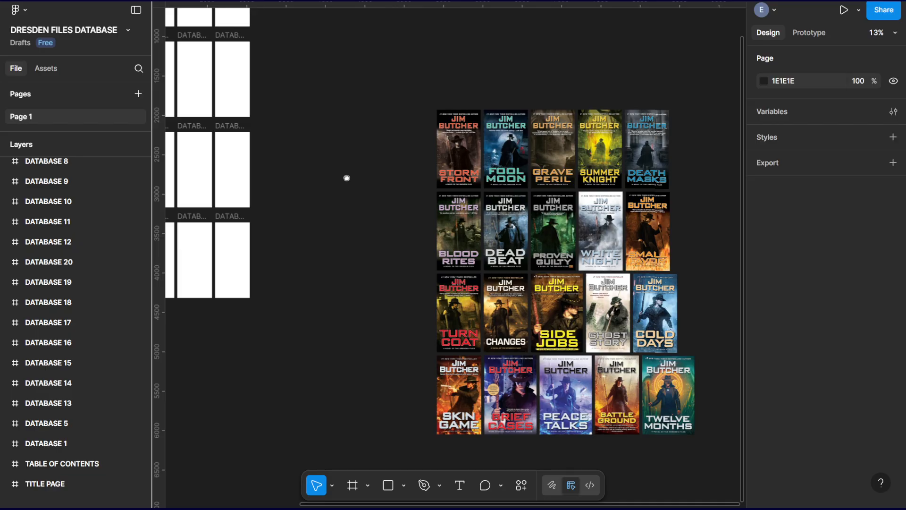
drag(347, 178, 660, 327)
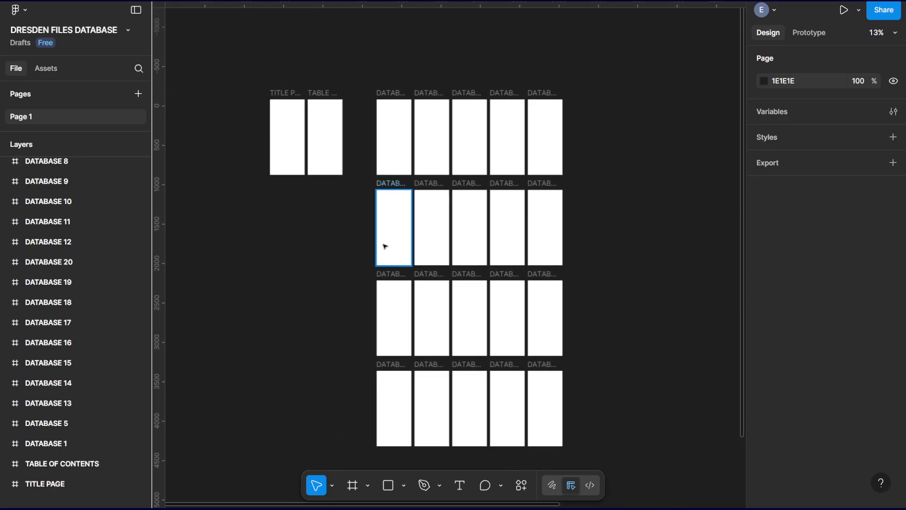
drag(242, 201, 356, 258)
scroll(358, 255, up, 10)
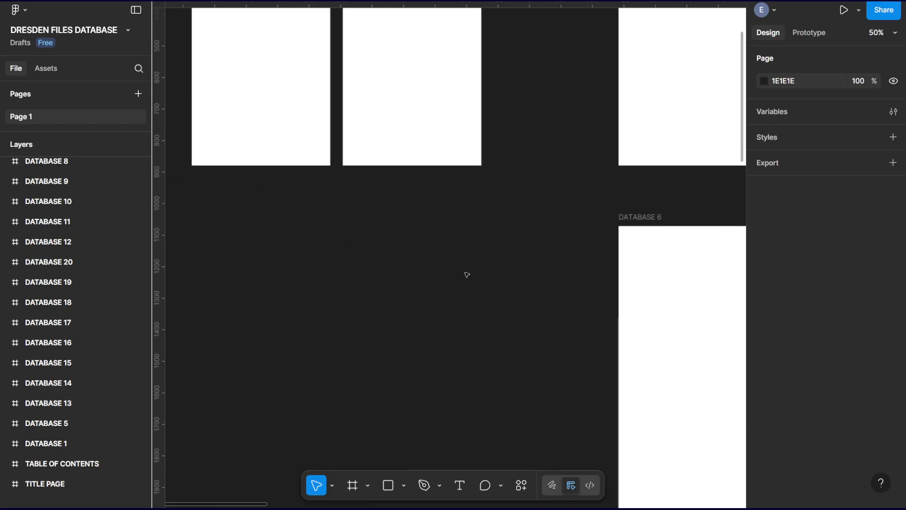
drag(536, 465, 536, 468)
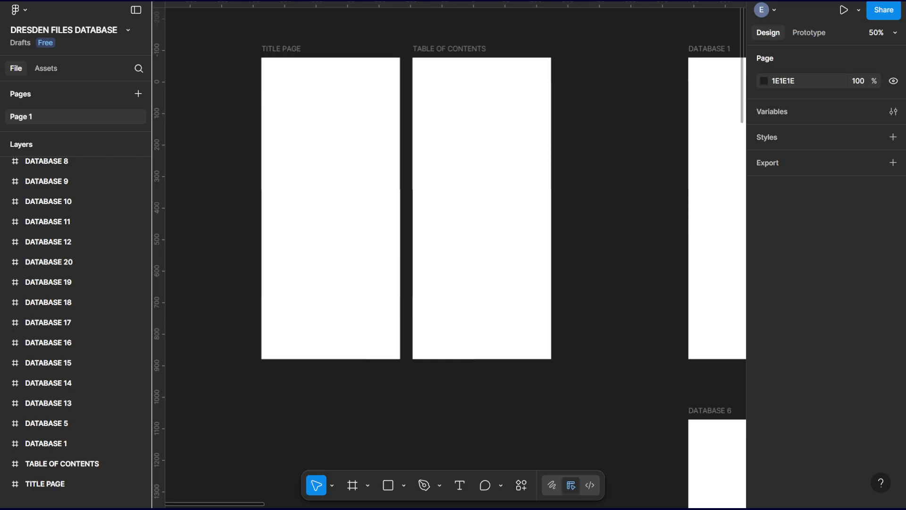
Paste the Dresden Files logo into the TITLE PAGE frame and scale it down to about 359 × 139.
key(ctrl+v)
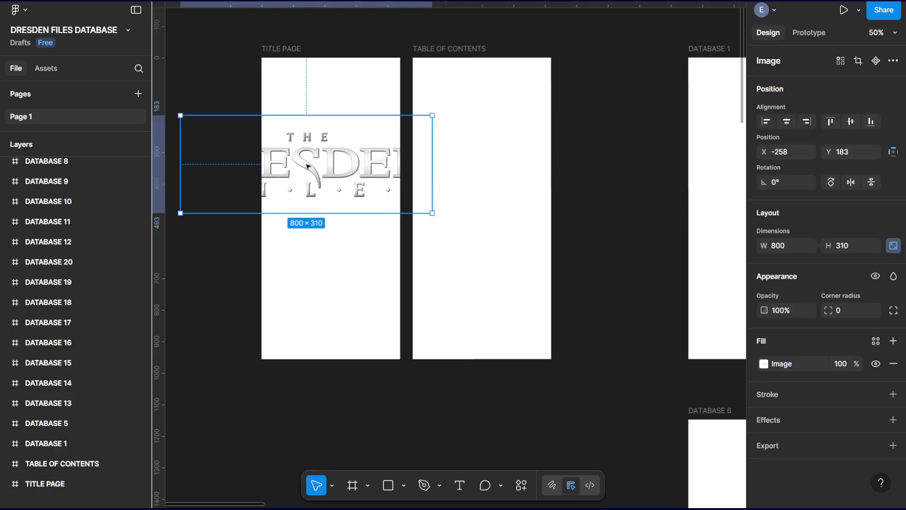
click(334, 255)
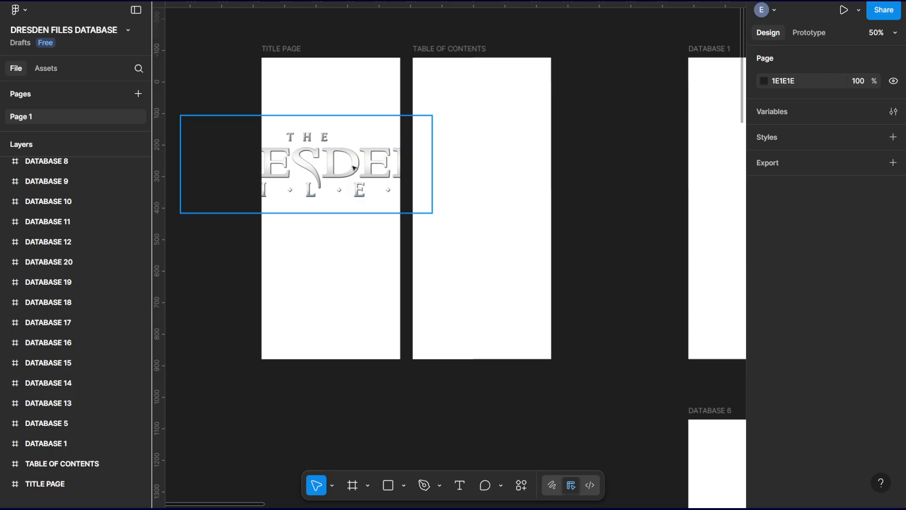
click(322, 177)
drag(177, 114, 310, 152)
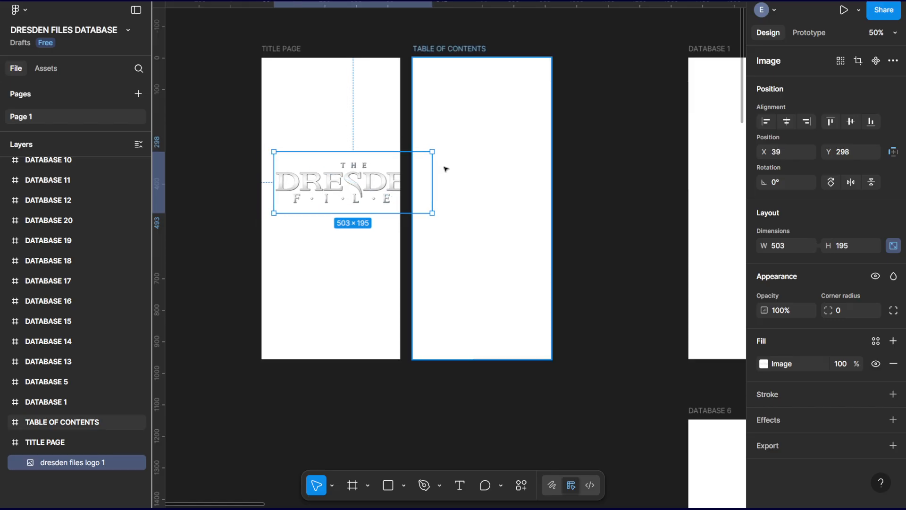
drag(432, 150, 348, 177)
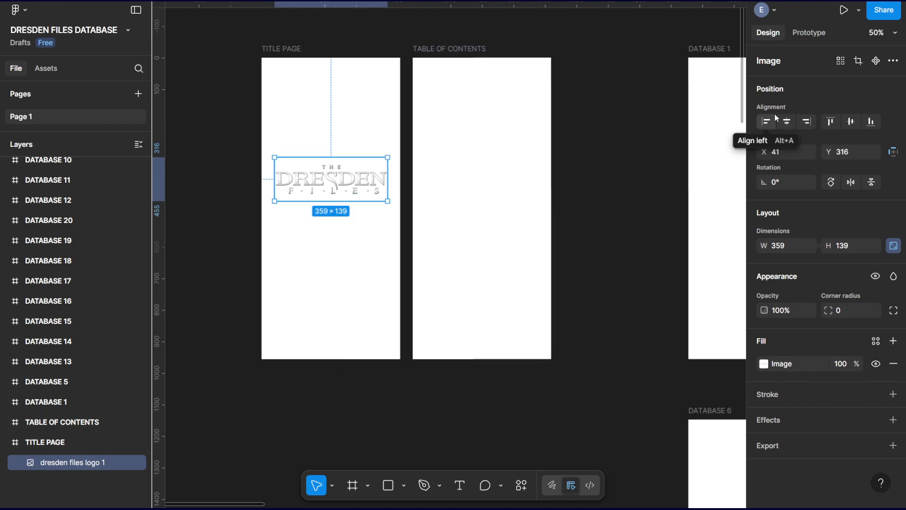
Center the Dresden Files logo horizontally and vertically in the TITLE PAGE frame.
click(787, 121)
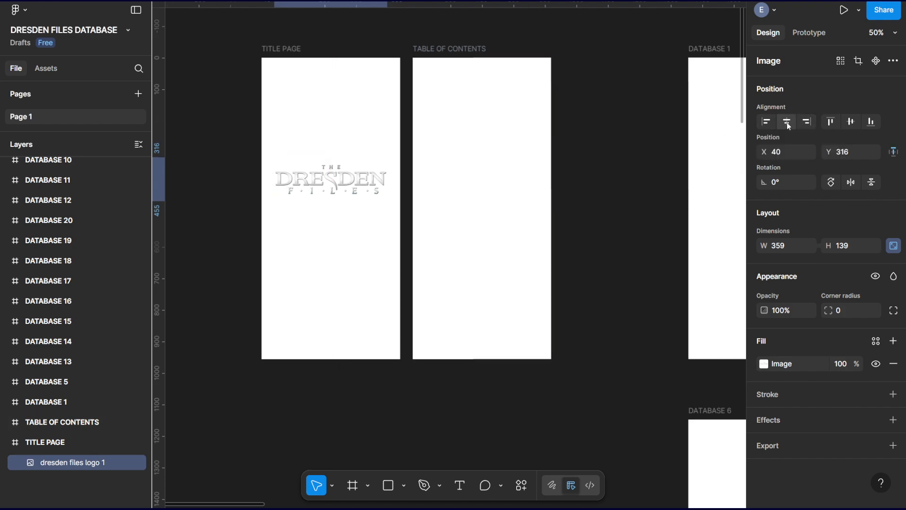
click(853, 122)
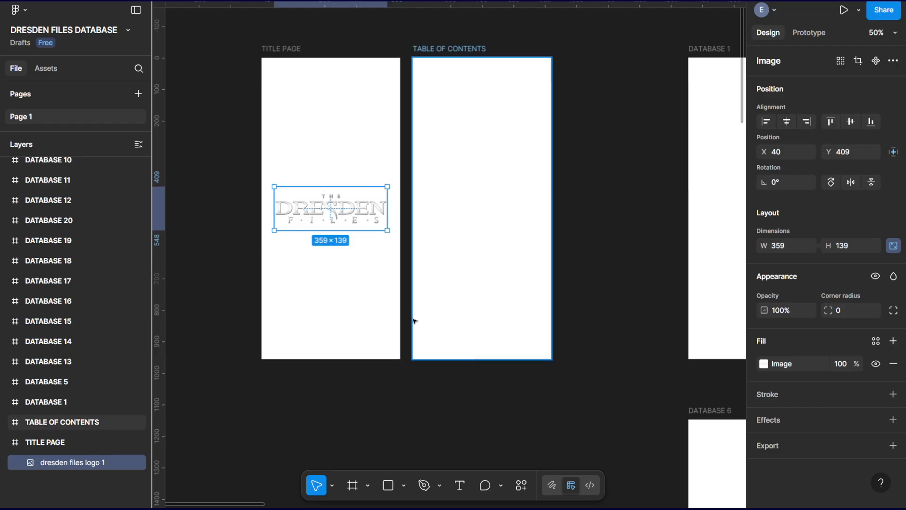
click(254, 248)
scroll(237, 237, up, 3)
scroll(237, 237, down, 3)
drag(265, 257, 271, 239)
Enlarge the logo around its center to about 427 × 165, nearly filling the TITLE PAGE frame's width.
click(362, 198)
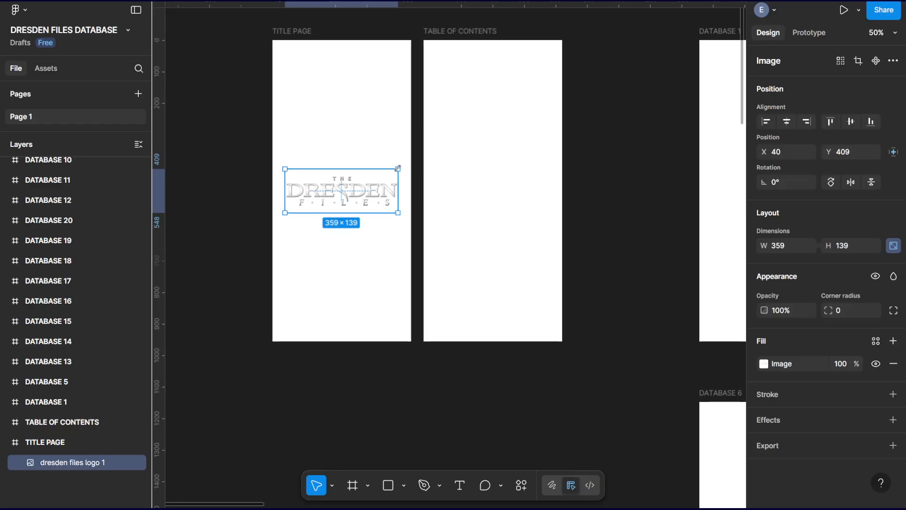
drag(398, 168, 409, 165)
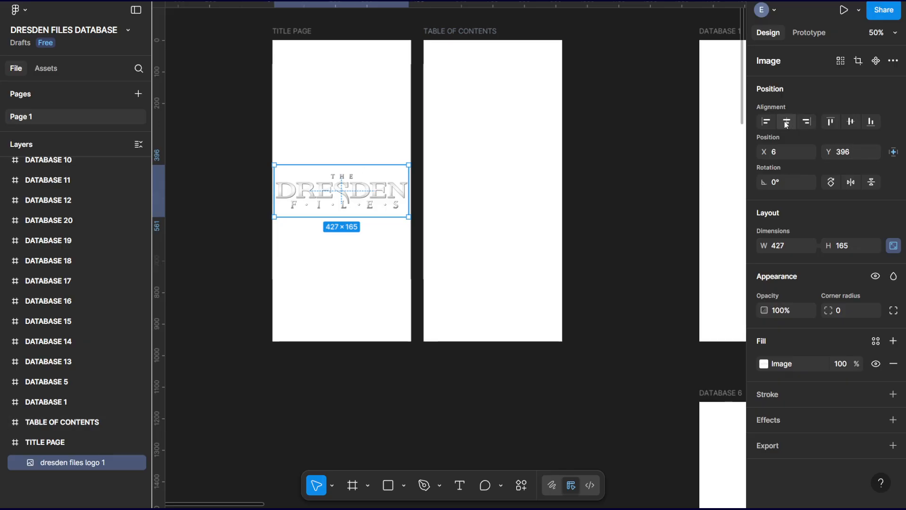
click(225, 157)
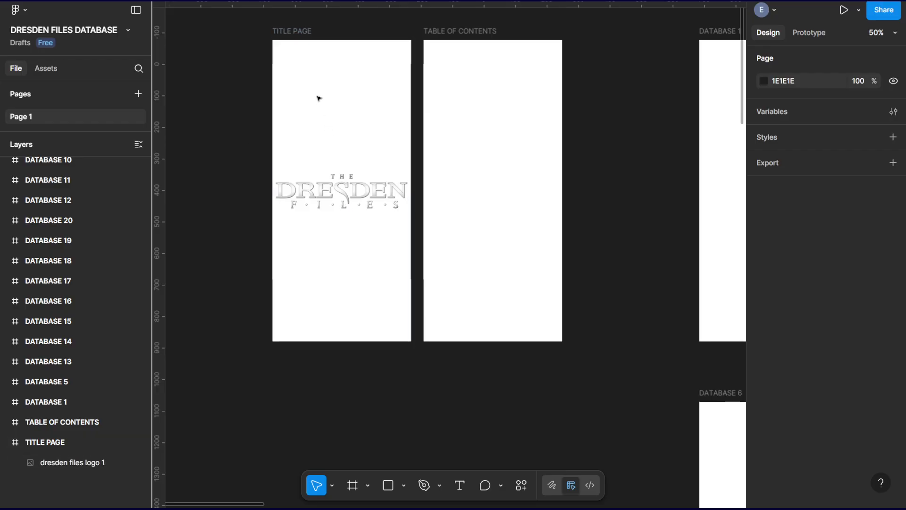
Draw a rectangle about 486 × 1008 that covers the whole TITLE PAGE frame and slightly overlaps its edges.
click(300, 33)
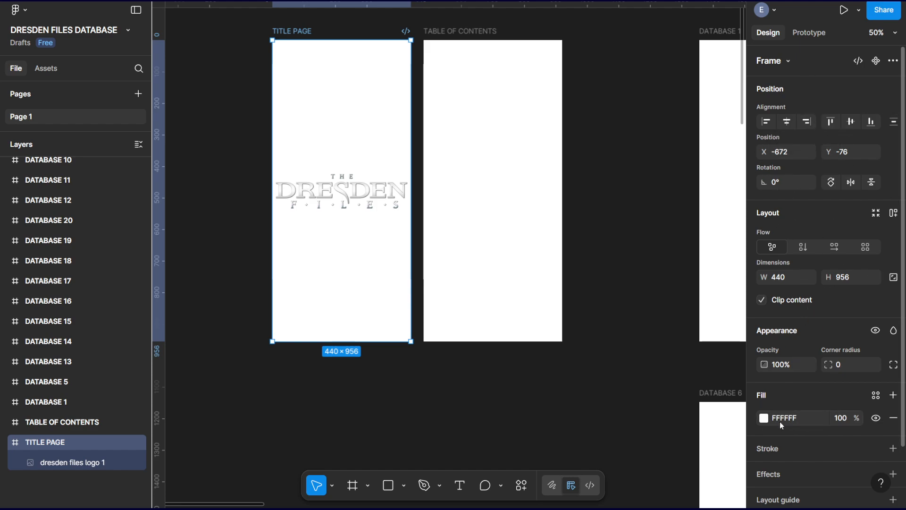
click(387, 490)
drag(265, 33, 418, 351)
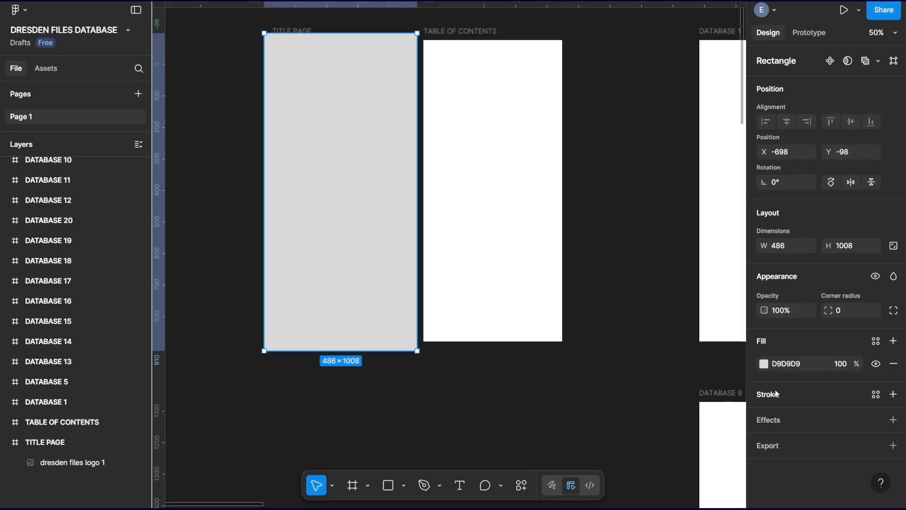
Change the rectangle's fill to the dark blue-violet color 221B46.
click(766, 366)
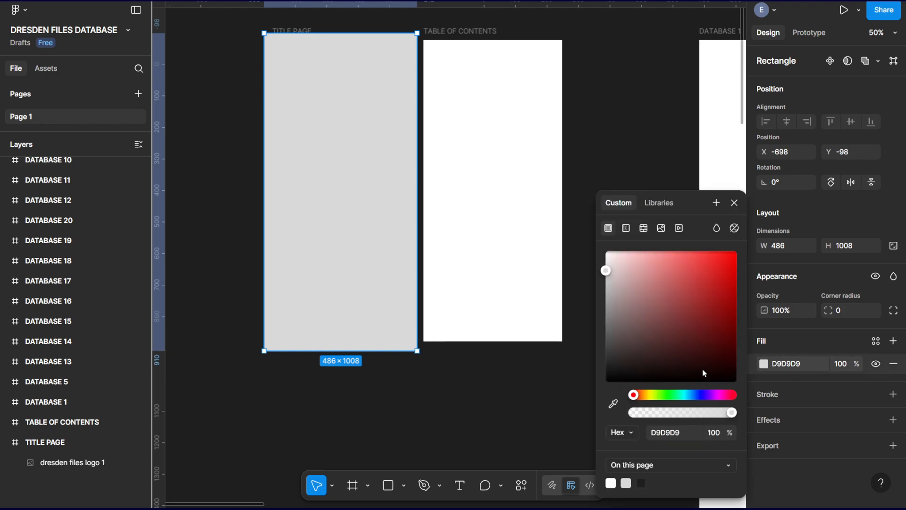
click(700, 395)
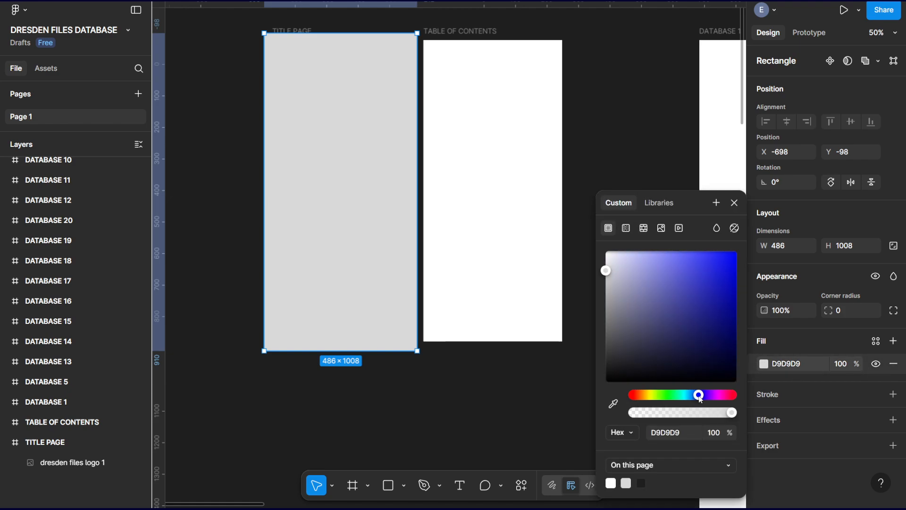
click(732, 341)
drag(735, 348, 689, 353)
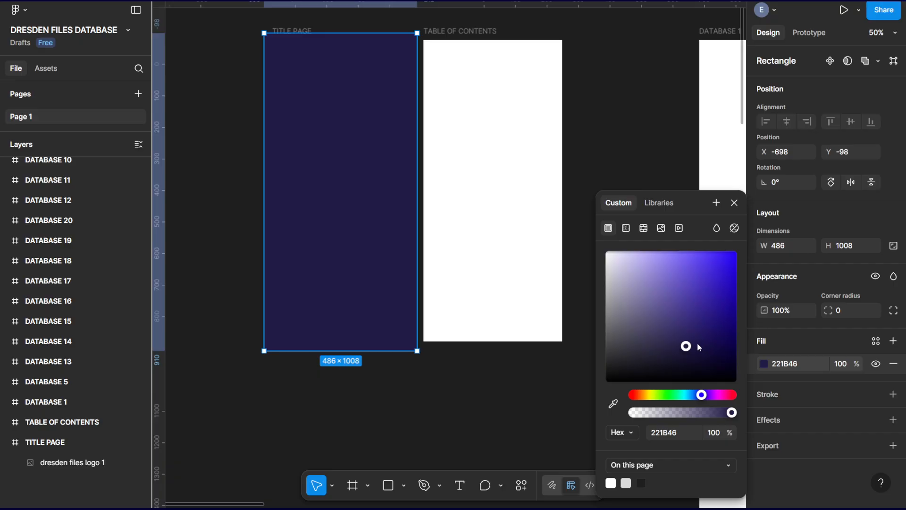
Set the rectangle's fill to dark gray 2A2A2A and place it beneath the logo inside the TITLE PAGE frame.
drag(681, 368, 562, 366)
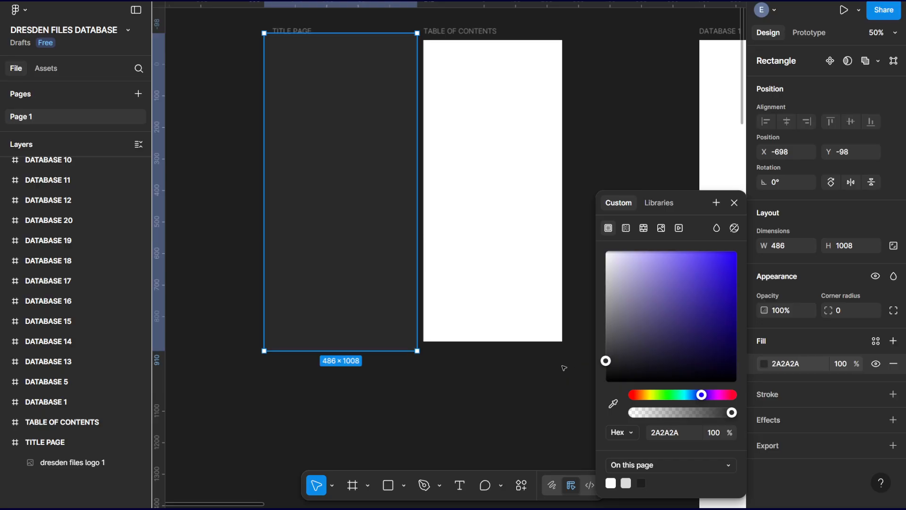
click(734, 203)
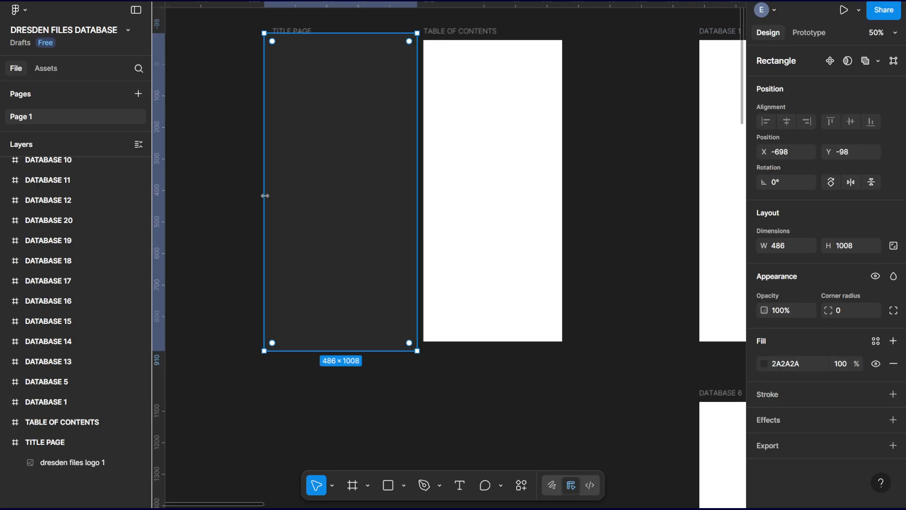
mouse_move(339, 169)
mouse_down()
mouse_move(247, 188)
mouse_move(332, 156)
mouse_move(341, 166)
mouse_up()
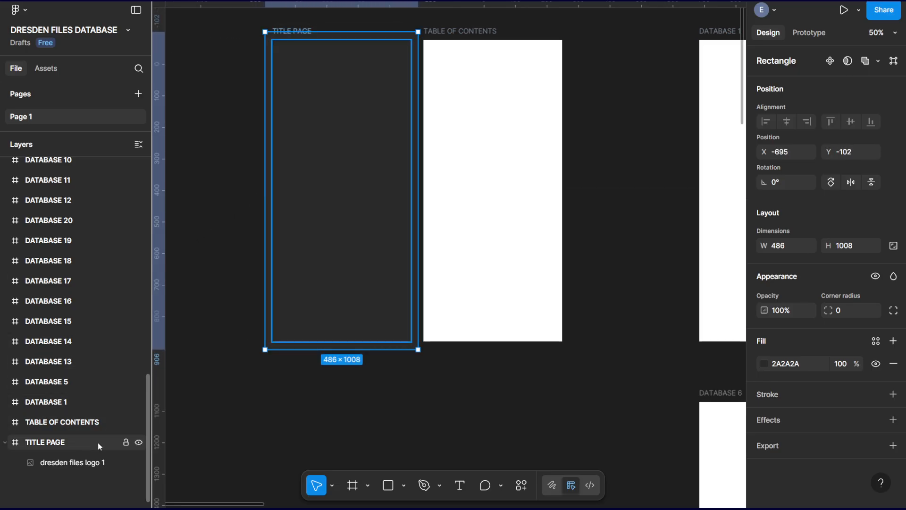
scroll(76, 254, up, 10)
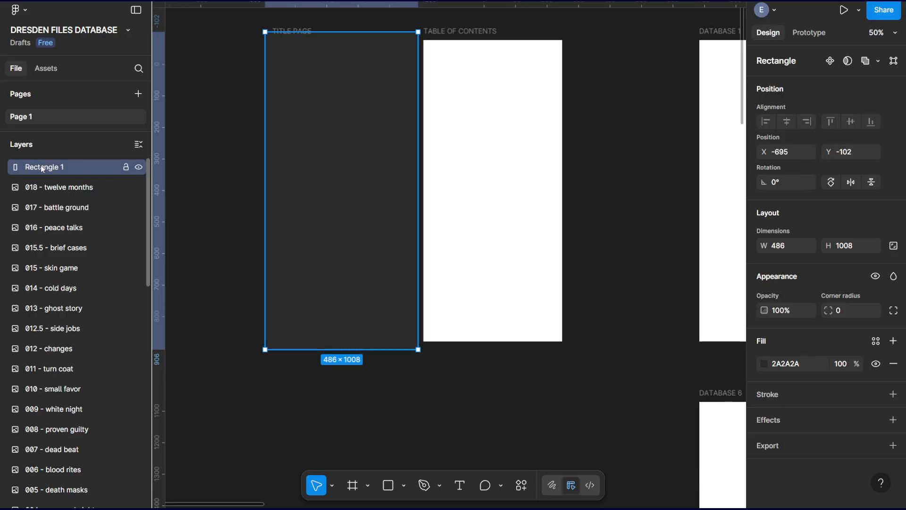
mouse_move(345, 138)
mouse_down()
mouse_move(325, 192)
mouse_move(348, 154)
mouse_move(346, 132)
mouse_move(337, 133)
mouse_move(345, 138)
mouse_up()
drag(33, 168, 64, 471)
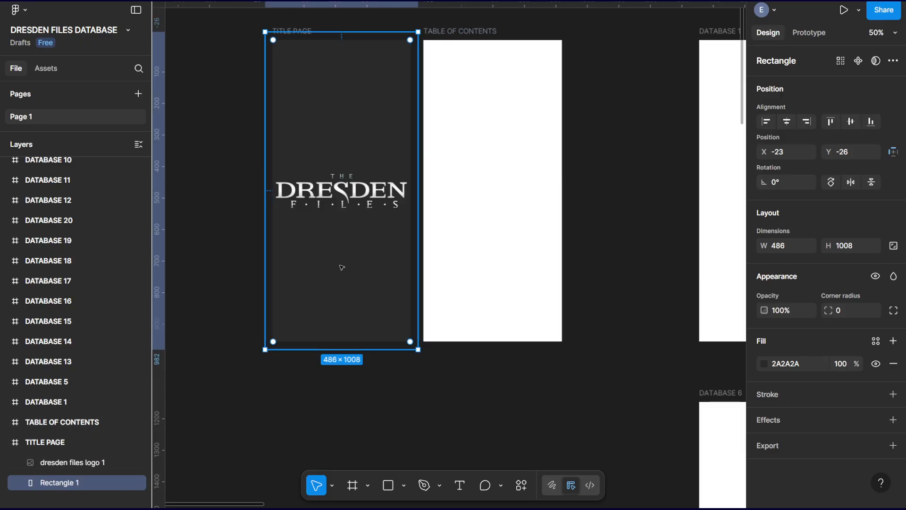
Delete the background rectangle from the TITLE PAGE frame.
key(Delete)
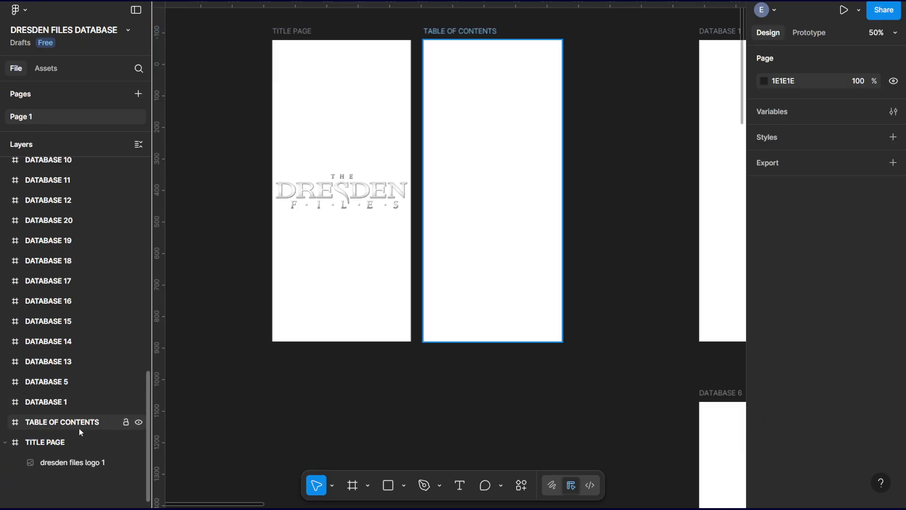
Select the title page, table of contents and all database frames together and set their fill to dark gray 232323.
click(71, 441)
scroll(46, 299, up, 7)
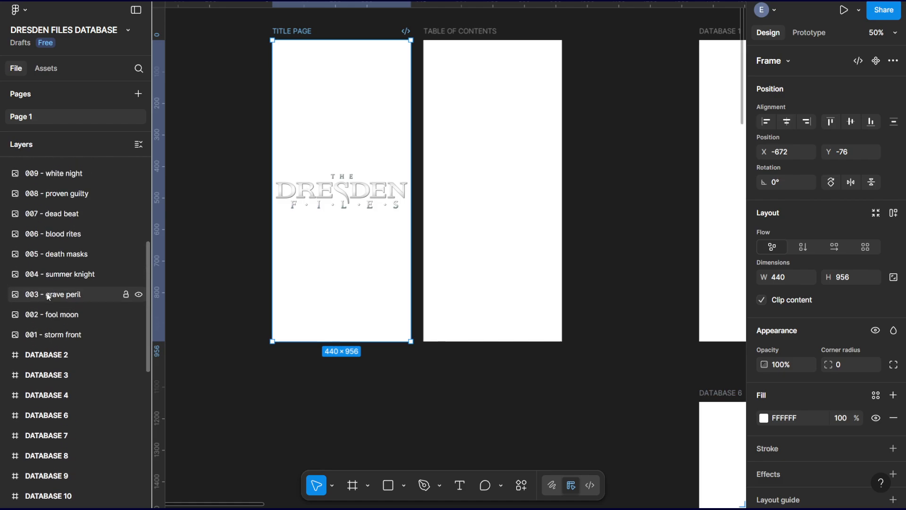
shift+click(54, 355)
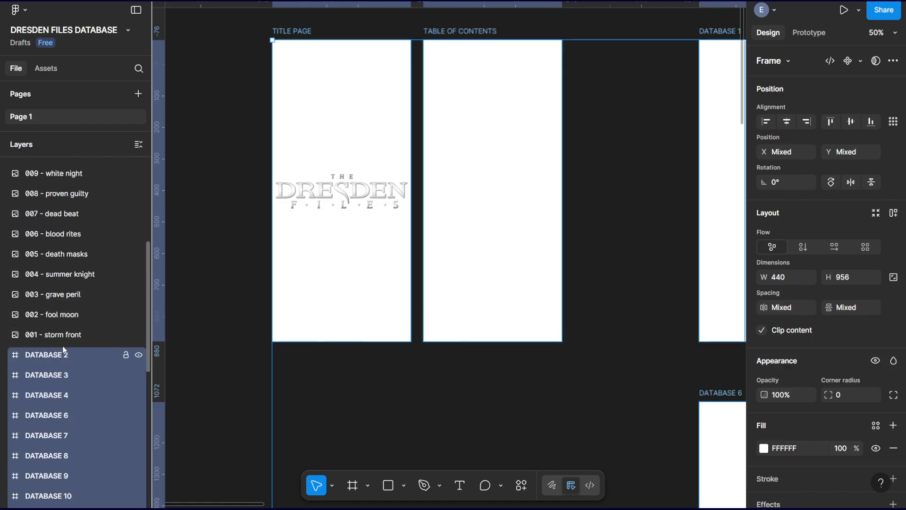
scroll(57, 351, up, 5)
scroll(64, 348, down, 10)
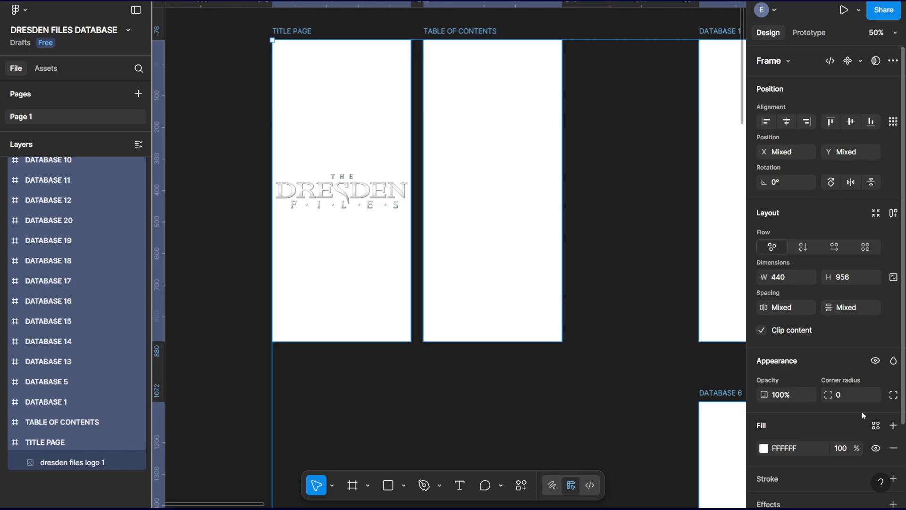
click(764, 448)
drag(606, 346, 580, 369)
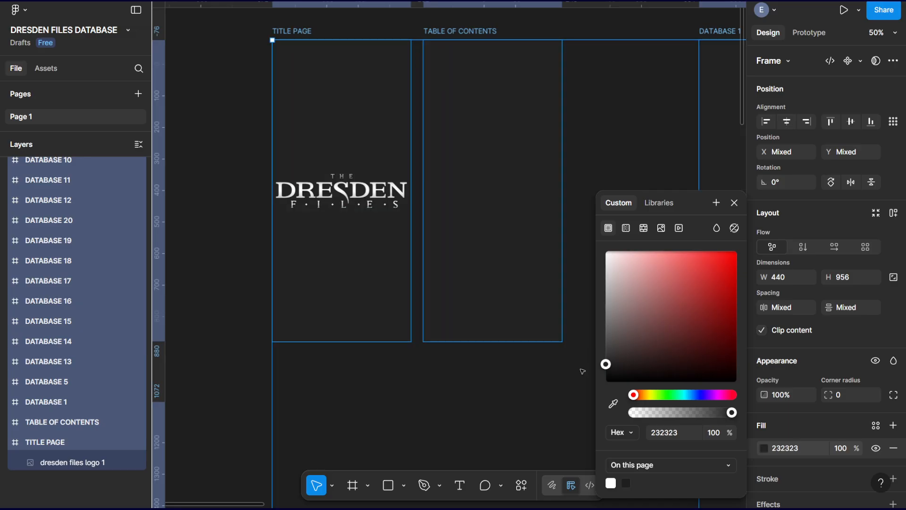
click(509, 416)
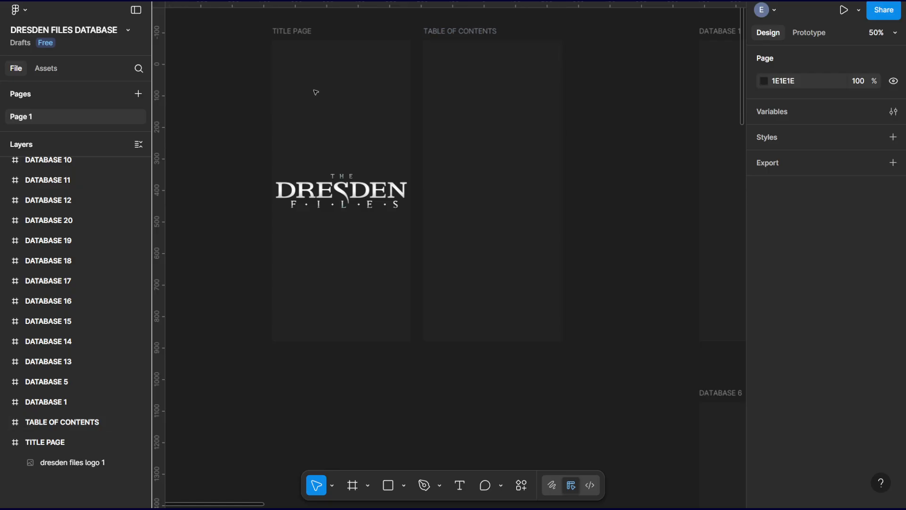
Darken the page's canvas background color to 101010.
click(288, 31)
click(189, 141)
click(765, 82)
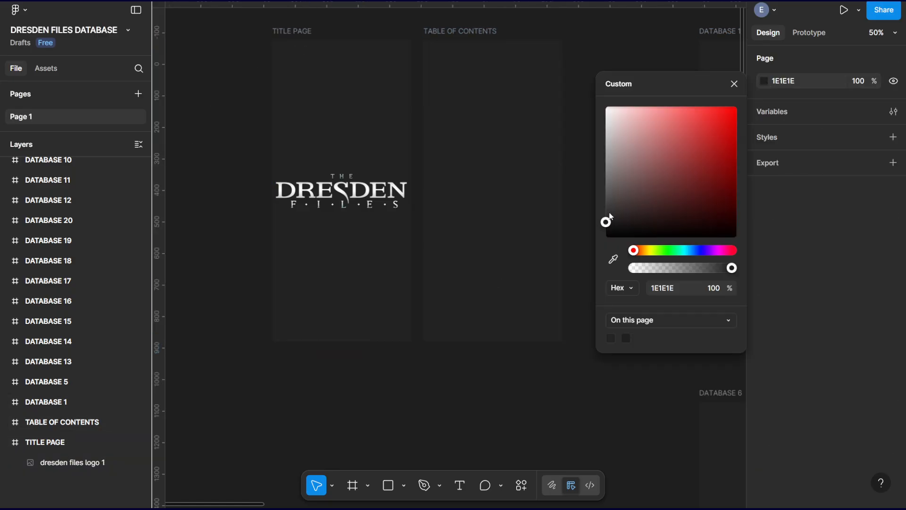
drag(606, 222, 595, 228)
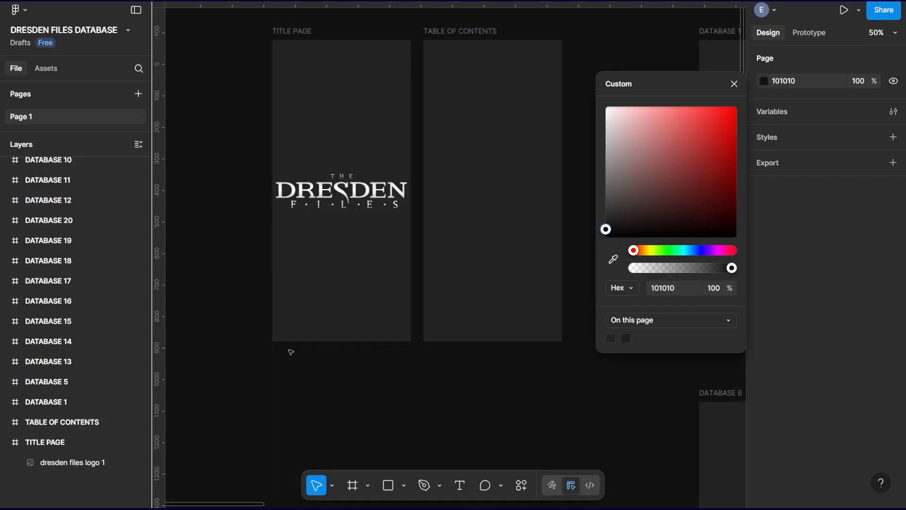
click(736, 84)
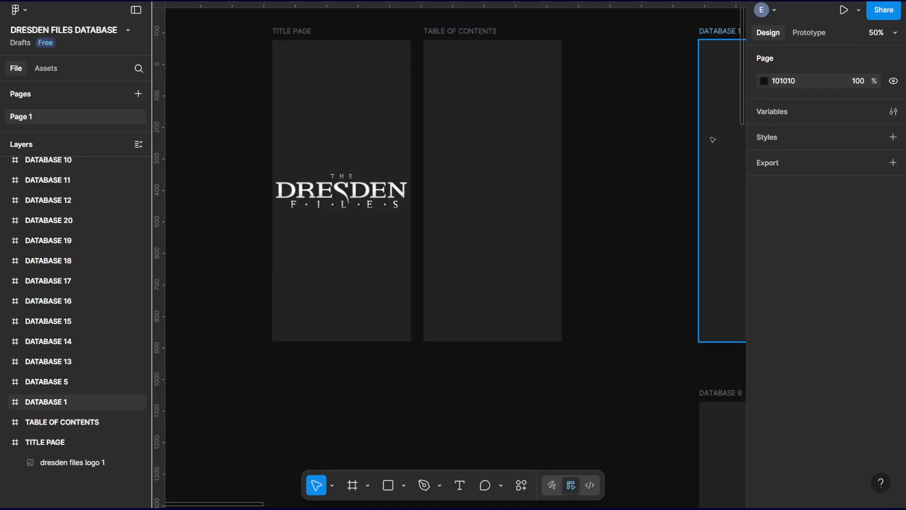
Copy the Dresden Files logo to the top center of the TABLE OF CONTENTS frame and shrink it to about 177 × 69.
click(332, 196)
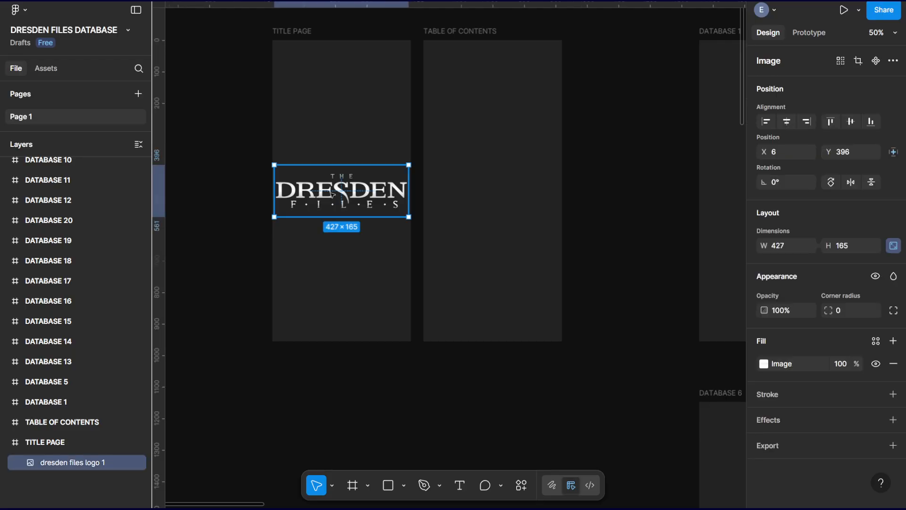
click(506, 83)
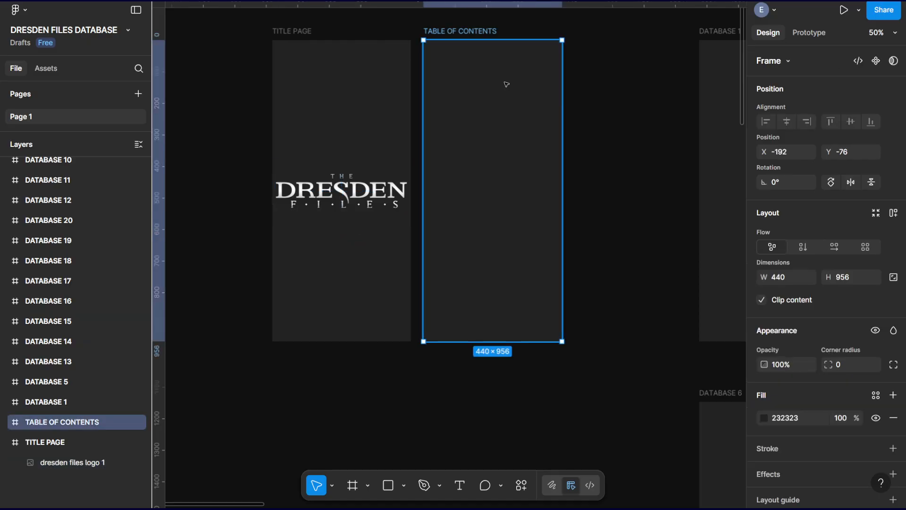
key(ctrl+v)
drag(496, 182, 495, 57)
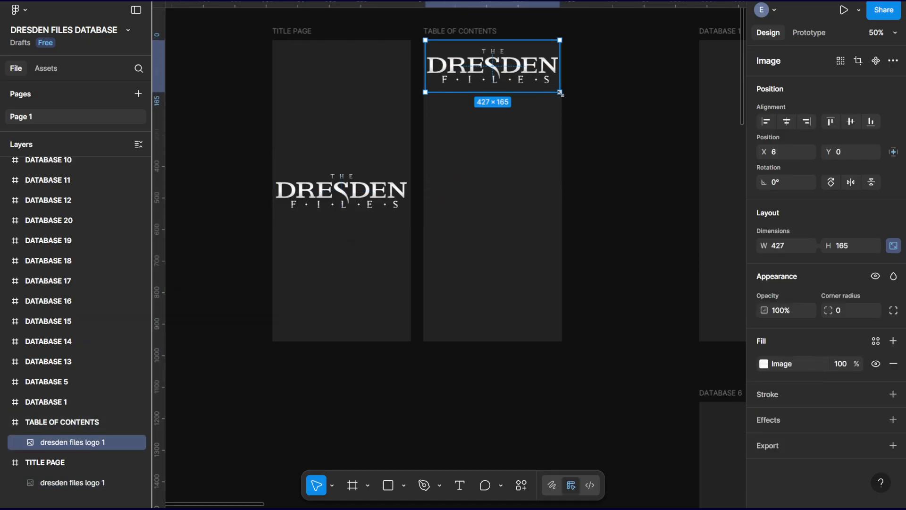
drag(561, 93, 499, 59)
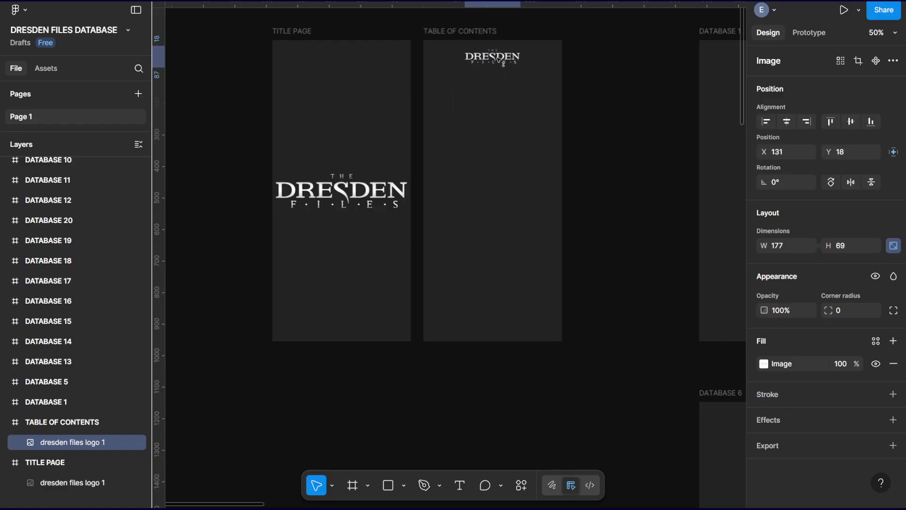
click(646, 175)
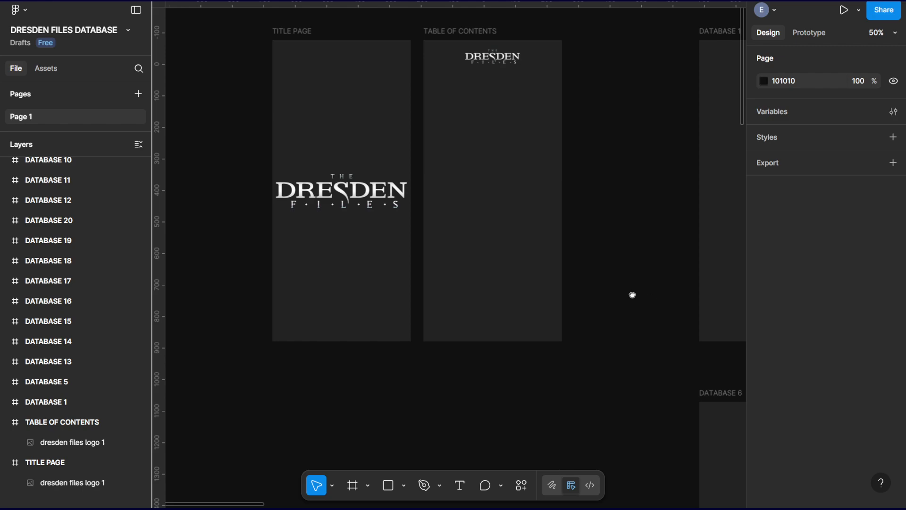
Look over the grid of database frames and the book cover images placed beside them.
scroll(633, 295, right, 14)
scroll(633, 296, down, 3)
key(ctrl+minus)
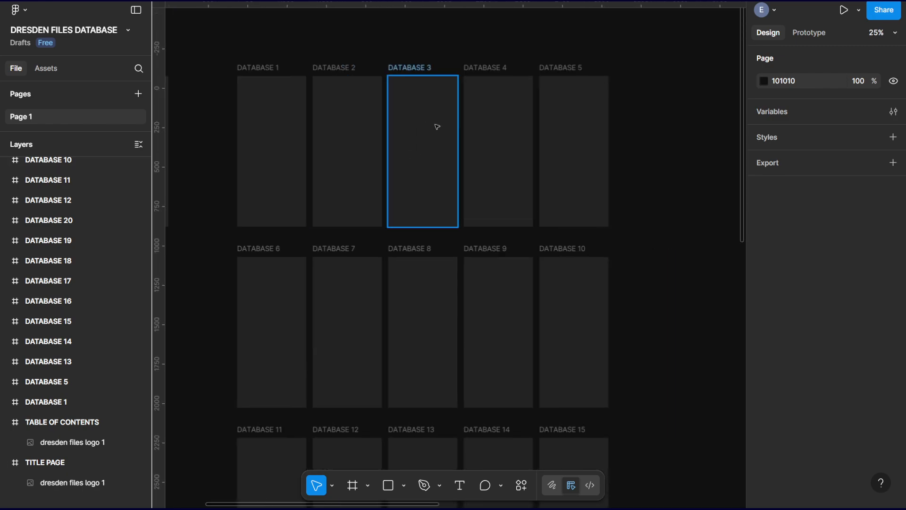
key(ctrl+minus)
drag(609, 289, 381, 107)
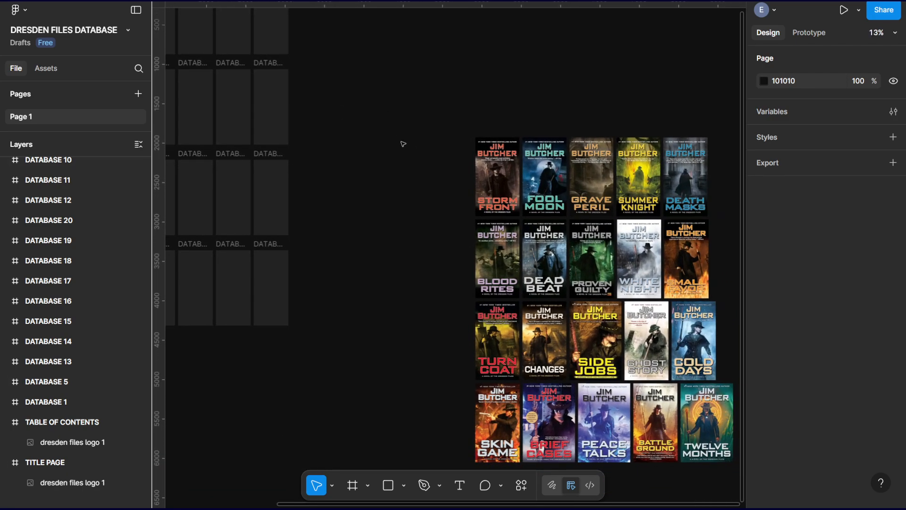
drag(445, 218, 374, 149)
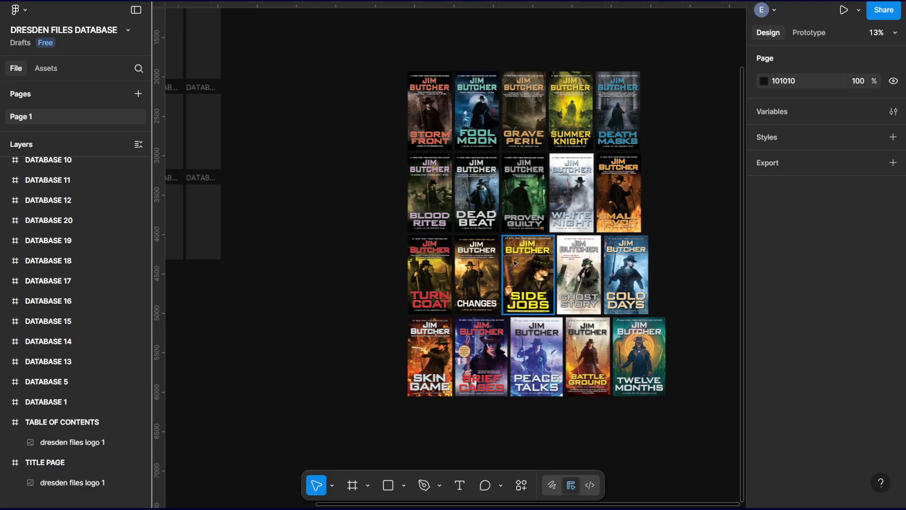
drag(684, 263, 668, 253)
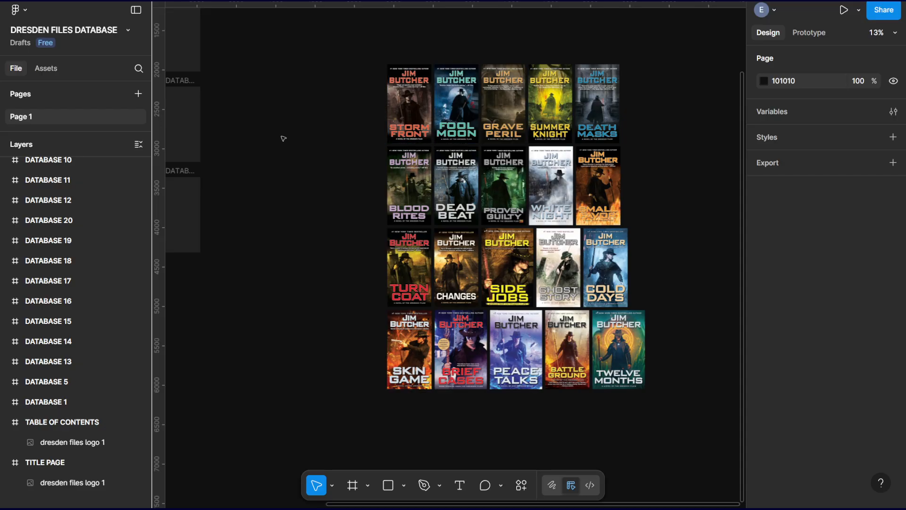
drag(287, 143, 683, 404)
drag(337, 302, 364, 304)
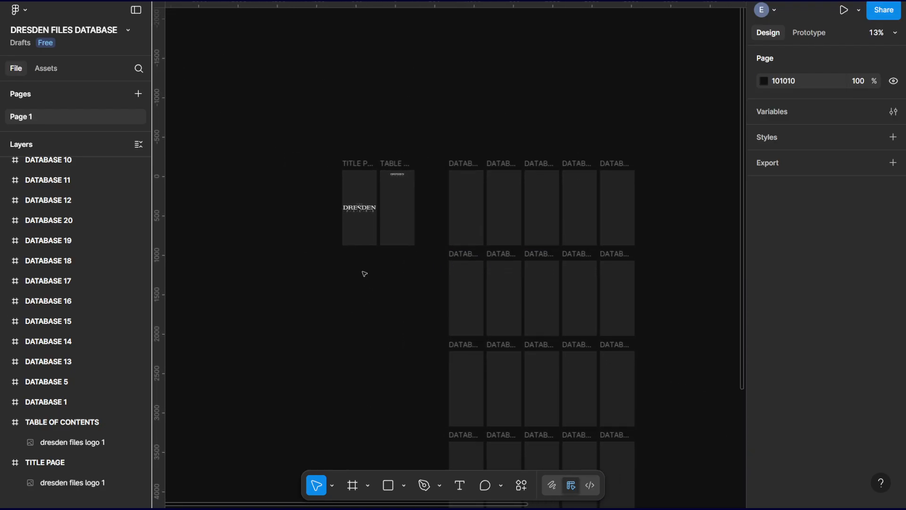
key(plus)
key(plus)
key(plus)
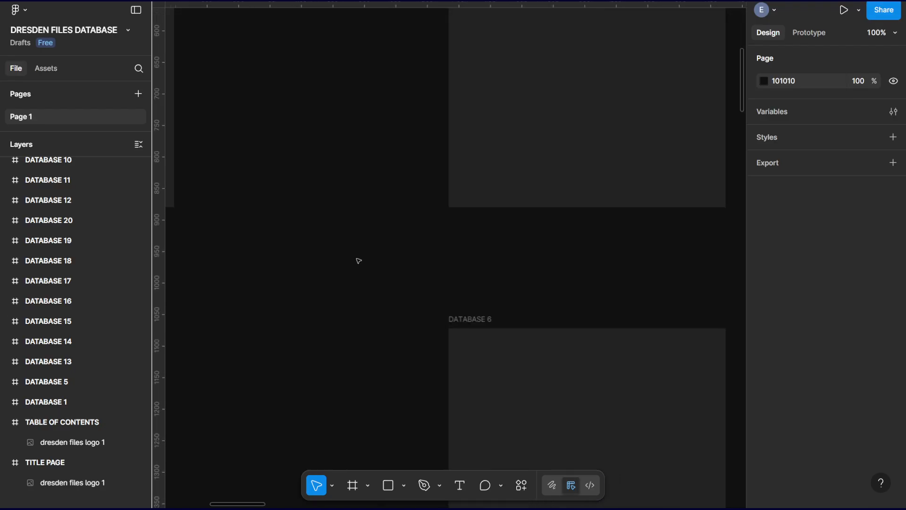
key(minus)
drag(358, 259, 542, 393)
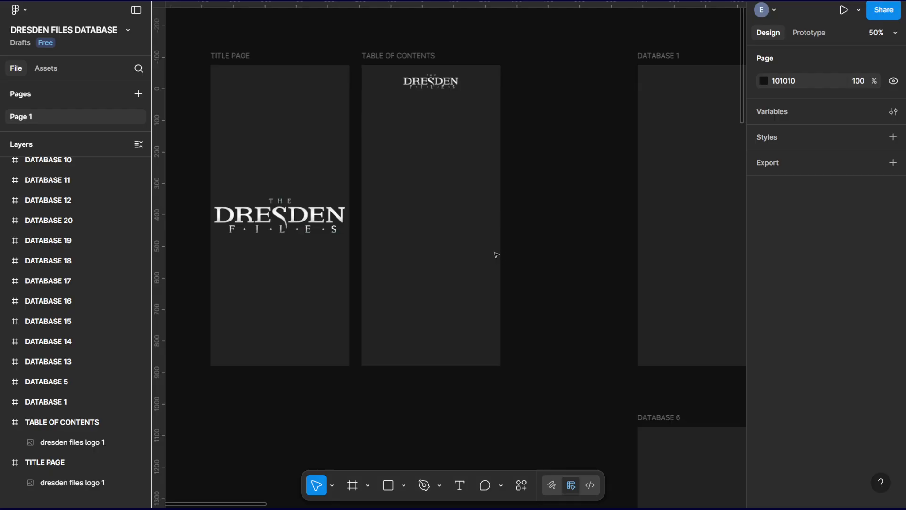
Draw a circle about 58 × 58 in the TABLE OF CONTENTS frame, below and to the left of the logo.
click(405, 487)
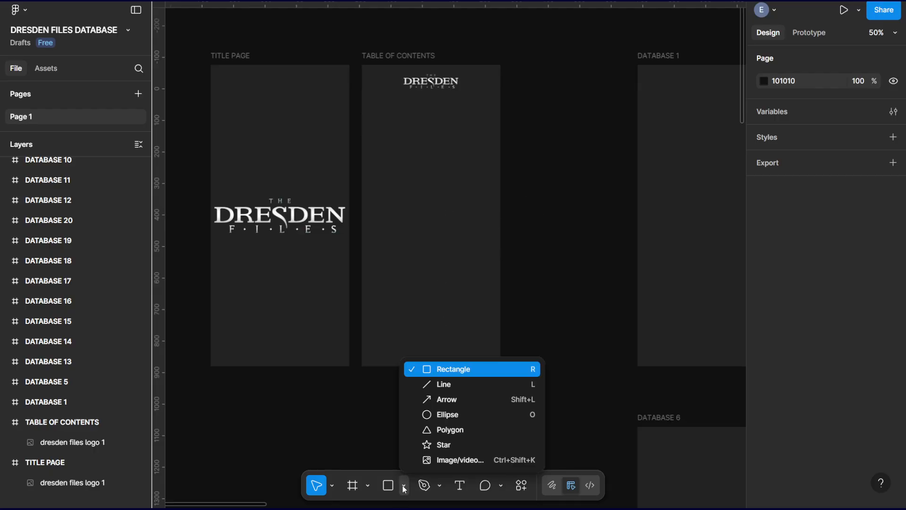
click(448, 409)
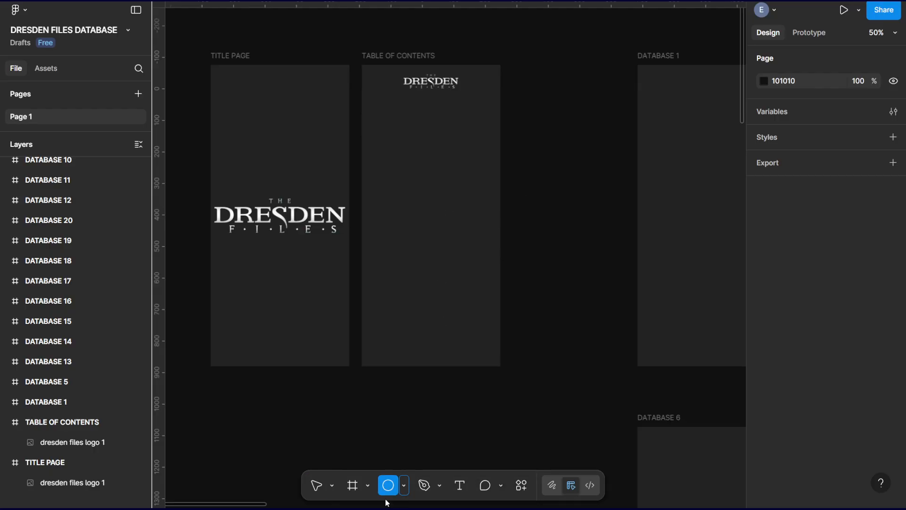
click(404, 486)
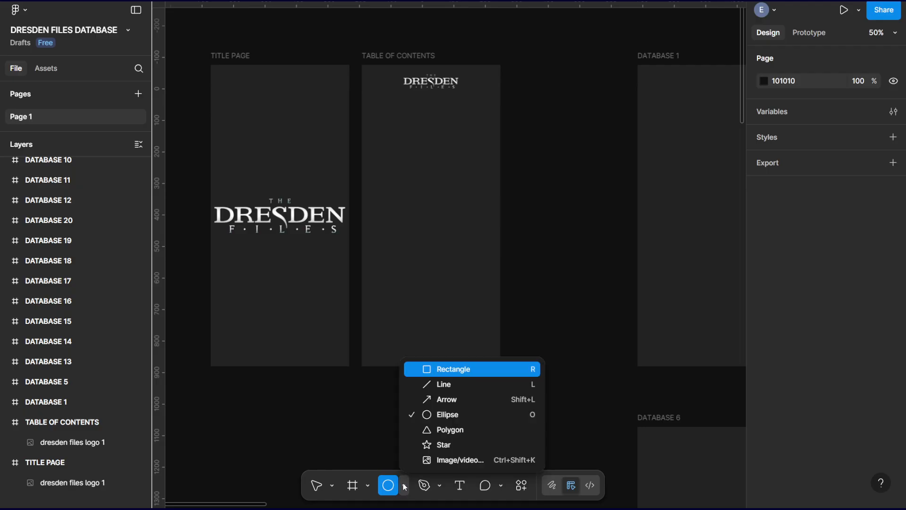
click(447, 415)
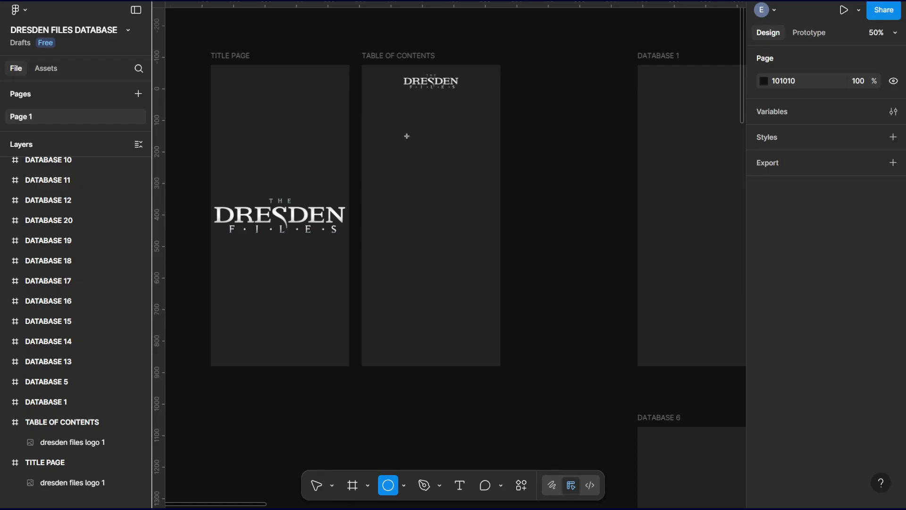
drag(381, 103, 400, 123)
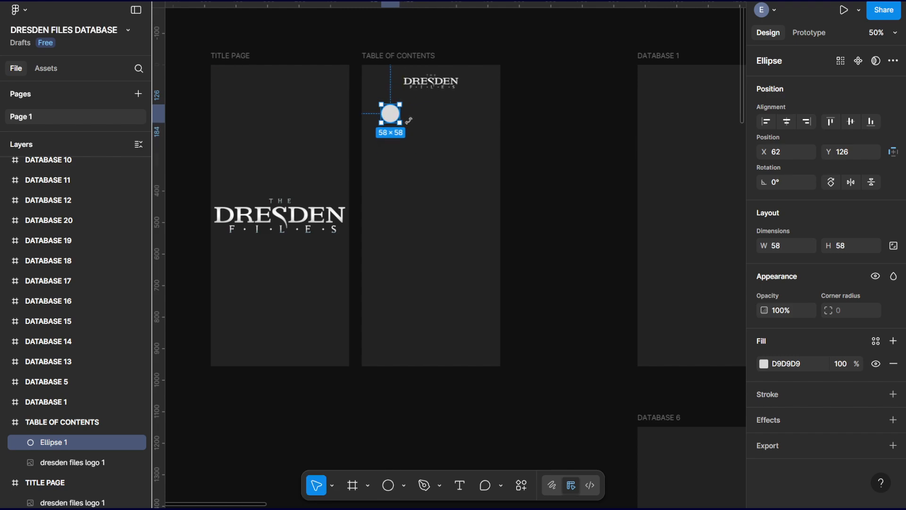
click(418, 399)
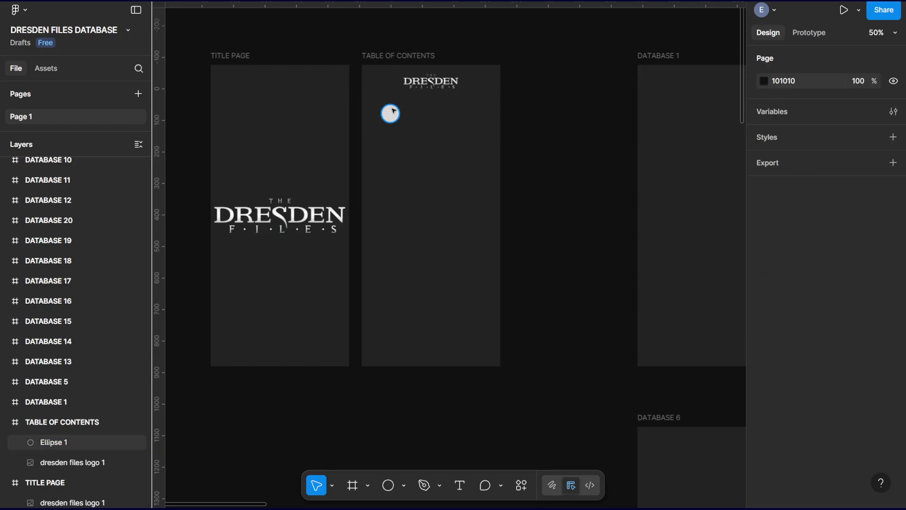
Move the circle in the TABLE OF CONTENTS frame slightly to the right, to about X 84, Y 126.
click(393, 111)
drag(393, 111, 402, 117)
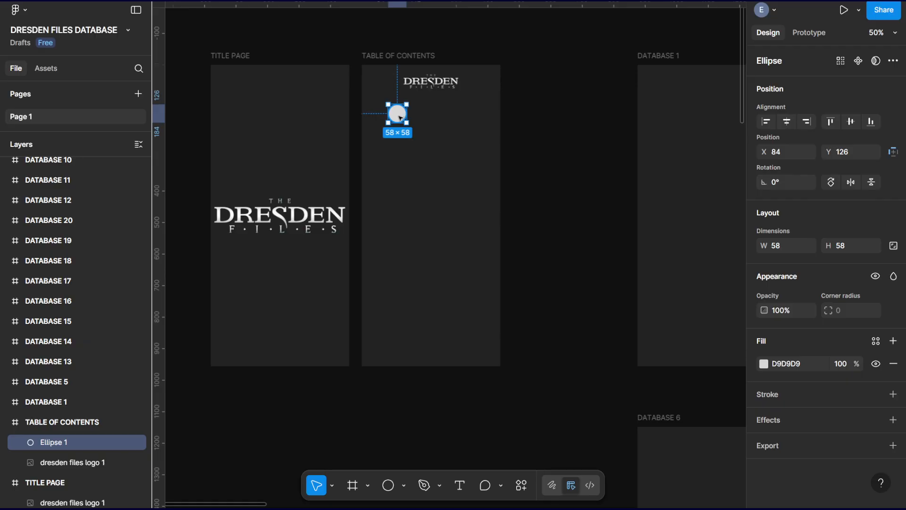
click(519, 488)
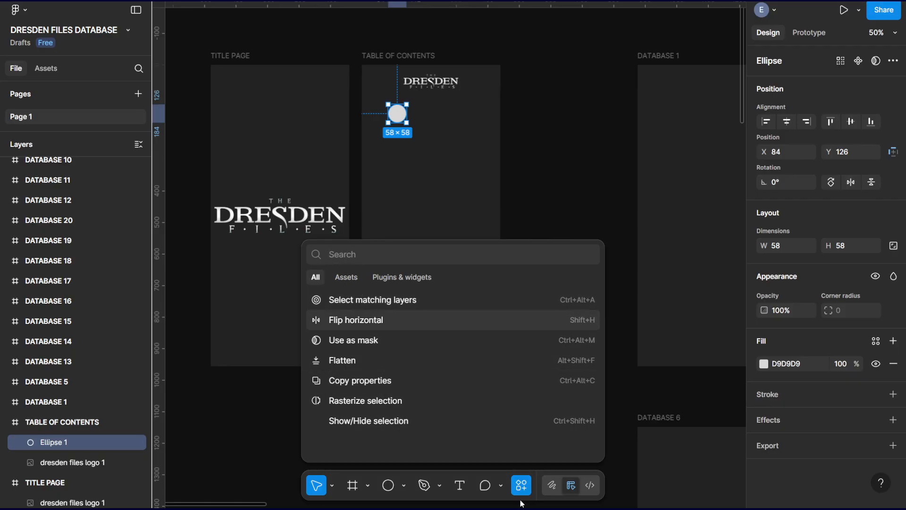
click(530, 485)
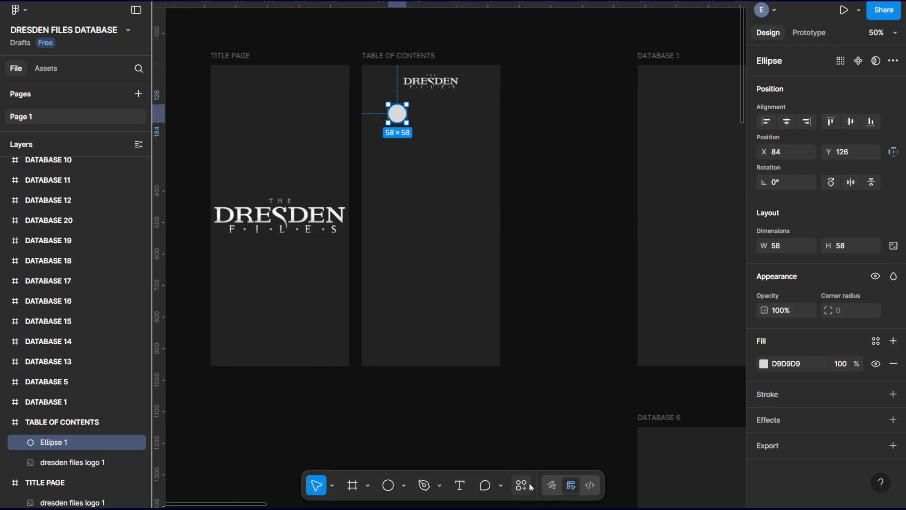
Try wrapping the circle in the TABLE OF CONTENTS frame in an auto layout frame.
right_click(399, 116)
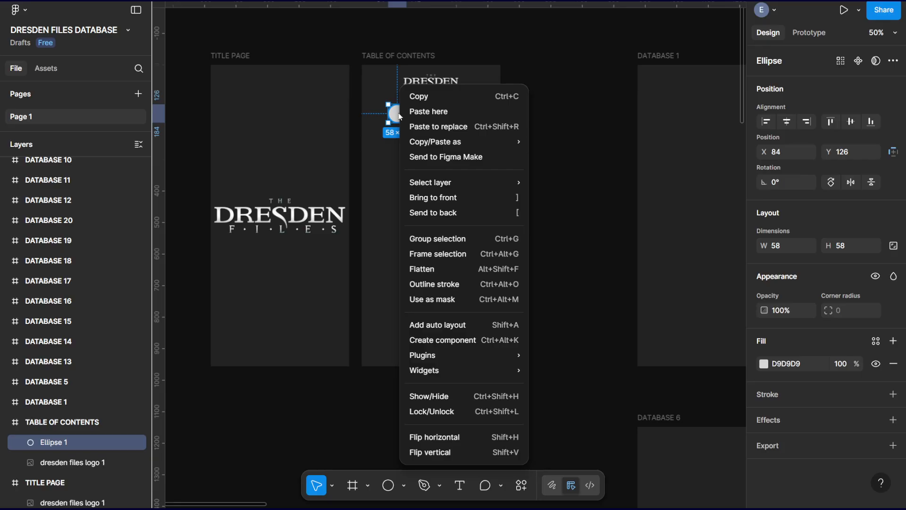
click(459, 334)
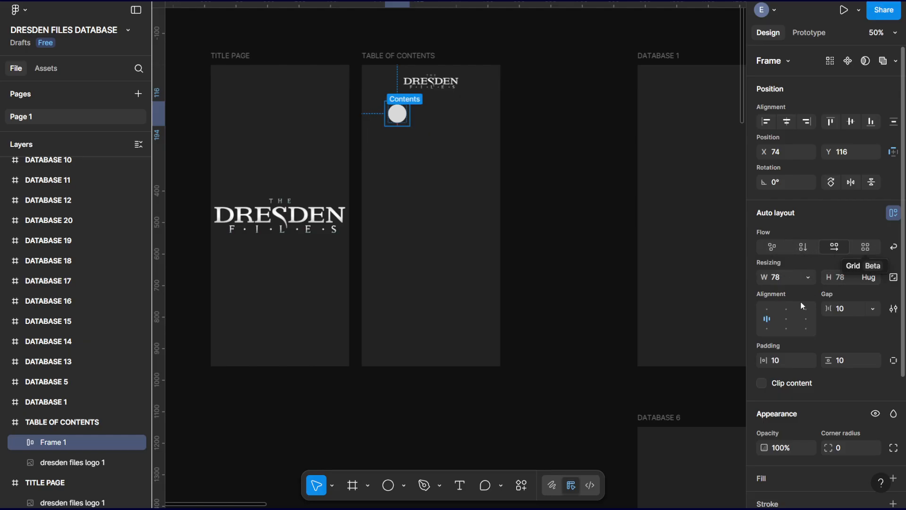
key(ctrl+shift+g)
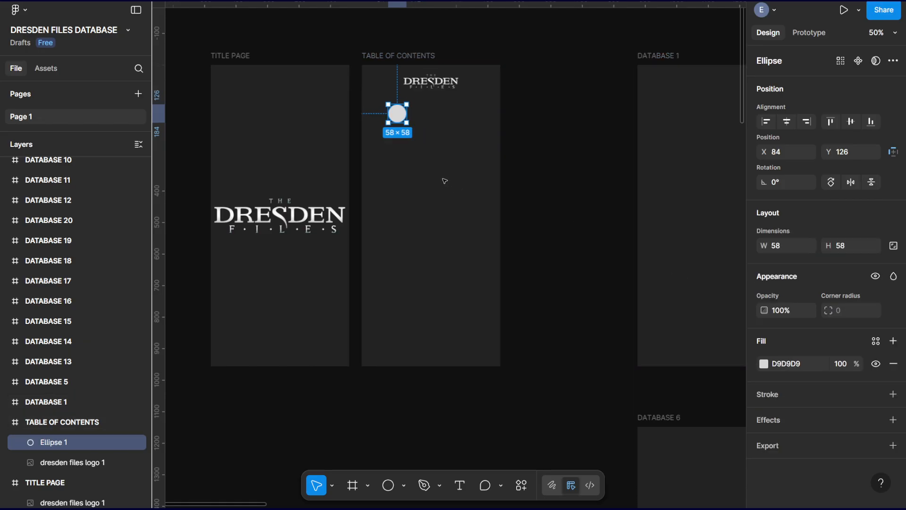
Try duplicating the circle, first in a row with about 148 spacing, then directly below at about Y 208.
drag(403, 118, 464, 119)
shift+click(395, 114)
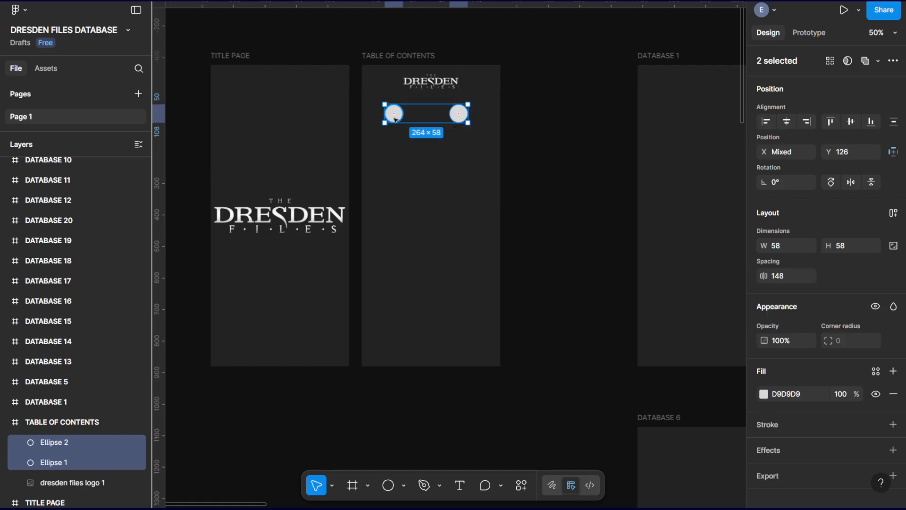
drag(395, 121, 397, 147)
key(ctrl+z)
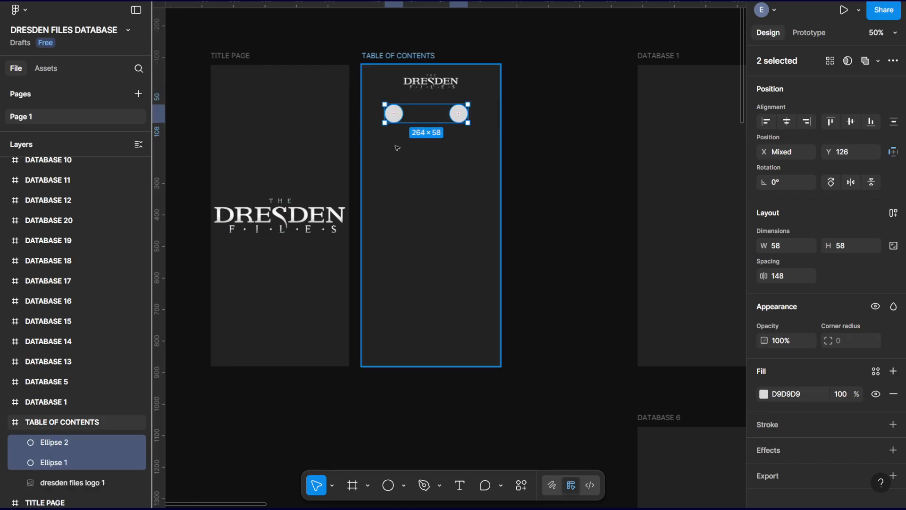
key(ctrl+z)
key(ctrl+z)
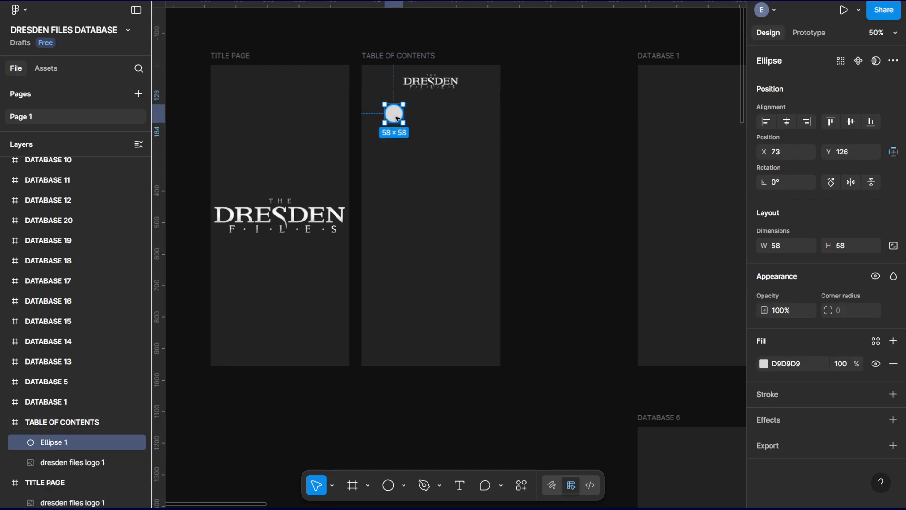
drag(398, 118, 399, 143)
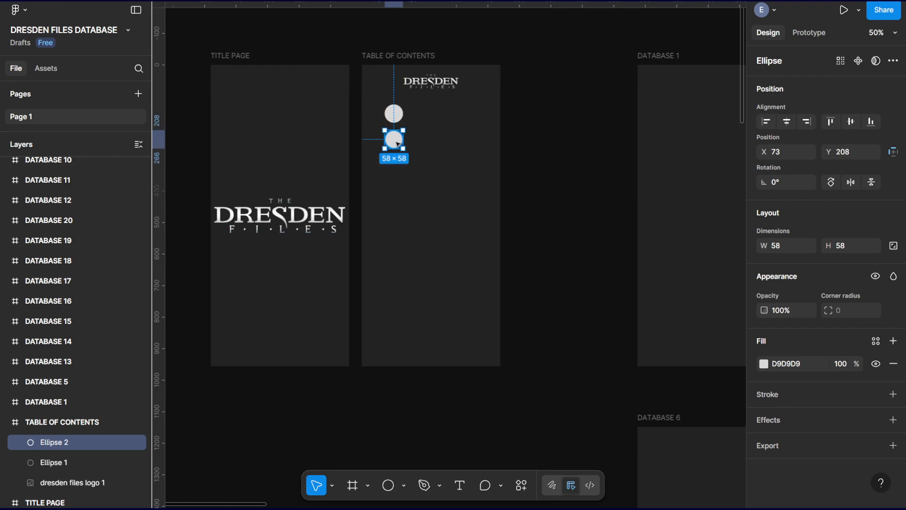
key(ctrl+z)
key(ctrl+z)
key(ctrl+z)
Undo the circle's earlier shifts to the right in the TABLE OF CONTENTS frame.
key(ctrl+z)
key(ctrl+z)
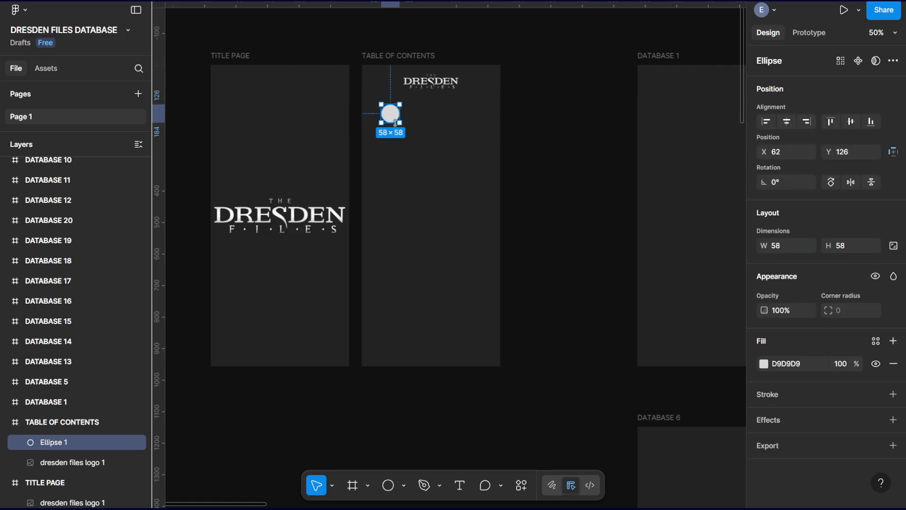
key(ctrl+z)
key(ctrl+shift+z)
Duplicate the circle in place nine times and move one copy straight down to about Y 870 in the TABLE OF CONTENTS frame.
key(ctrl+d)
key(ctrl+d)
key(ctrl+d)
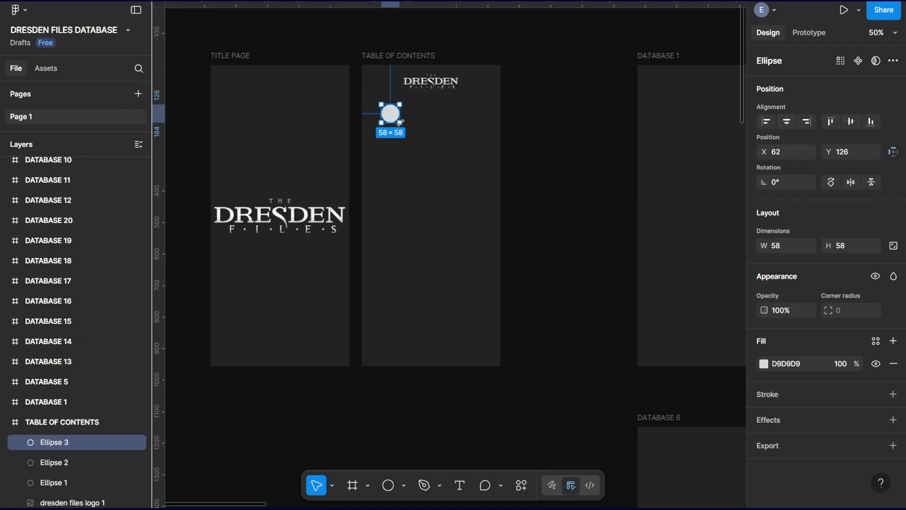
key(ctrl+d)
key(ctrl+d)
key(ctrl+d)
key(ctrl+d)
key(ctrl+d)
drag(394, 116, 415, 352)
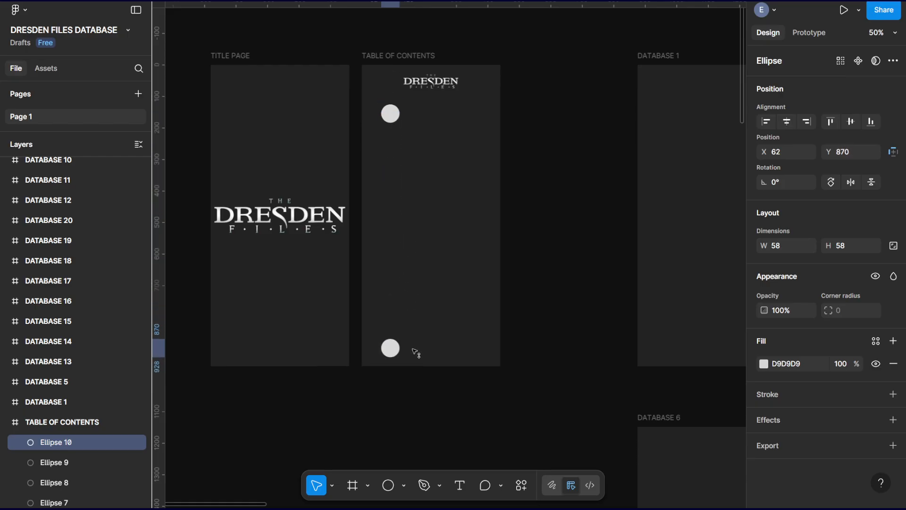
Distribute all ten circles with even vertical spacing in one column of the TABLE OF CONTENTS frame.
drag(375, 101, 413, 144)
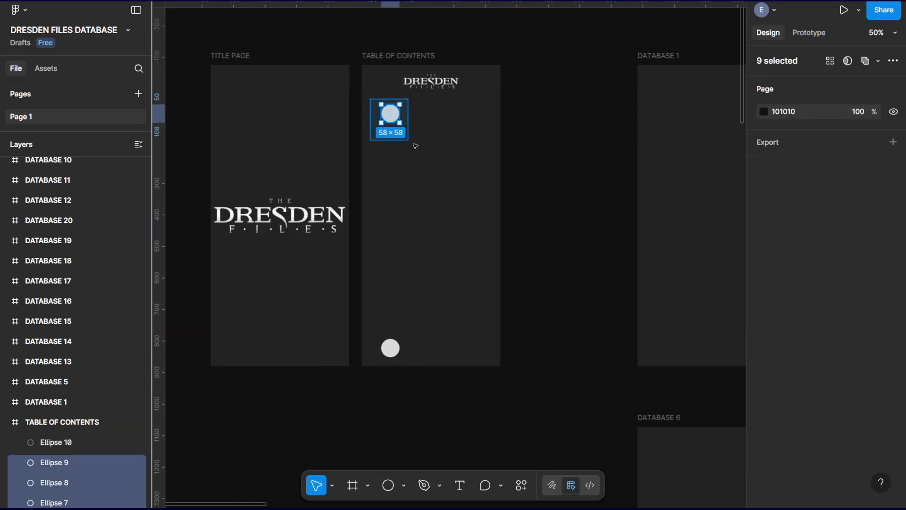
shift+click(391, 348)
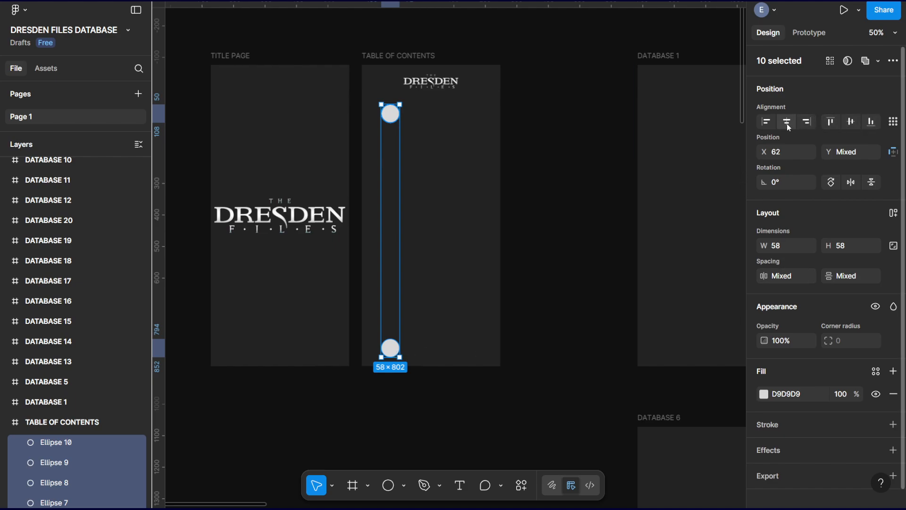
click(897, 123)
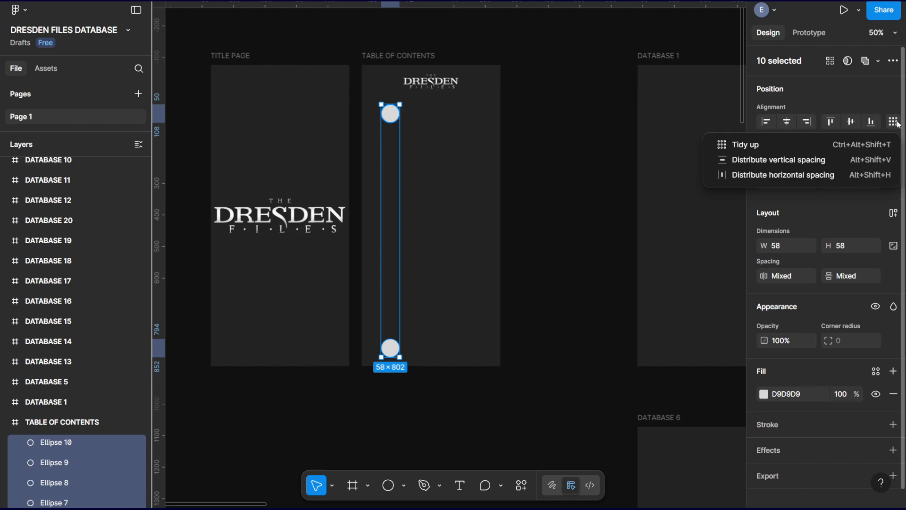
click(778, 161)
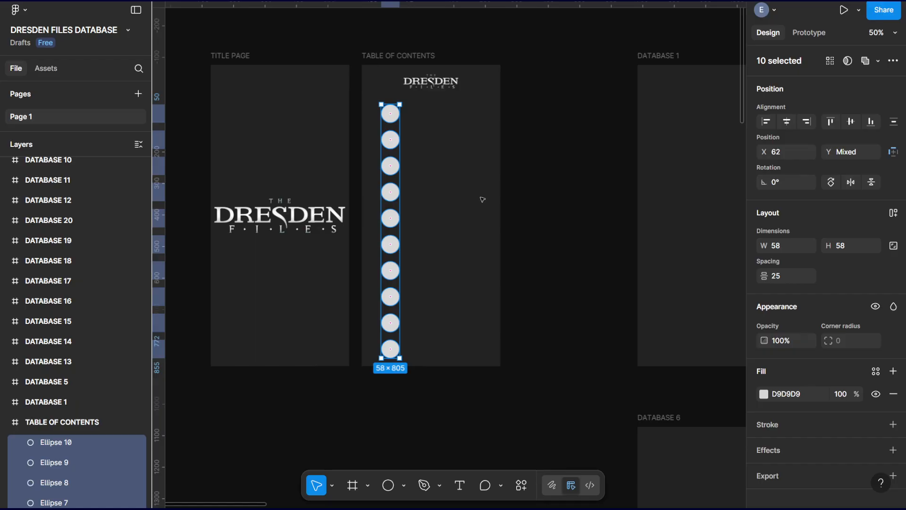
Move the lowest circle below the frame to about Y 1191 and nest its layer back under TABLE OF CONTENTS.
click(562, 224)
scroll(478, 223, down, 4)
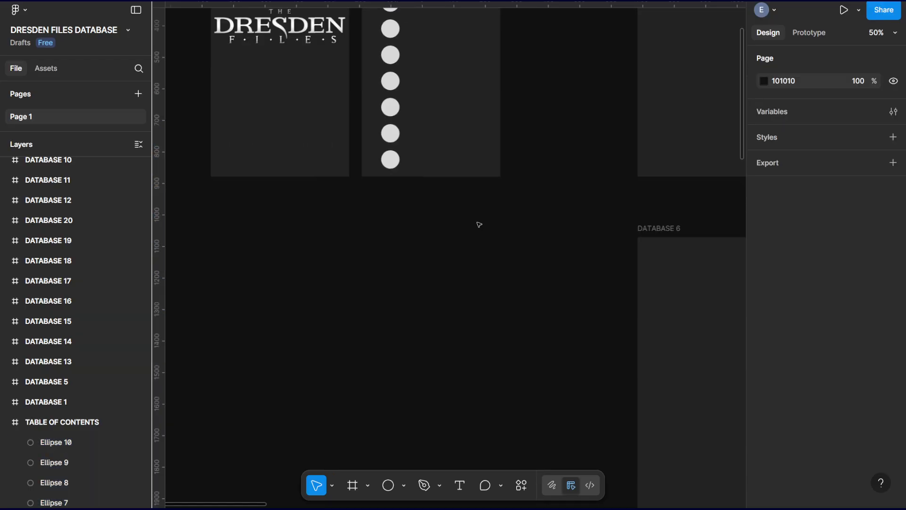
click(391, 159)
drag(391, 159, 399, 266)
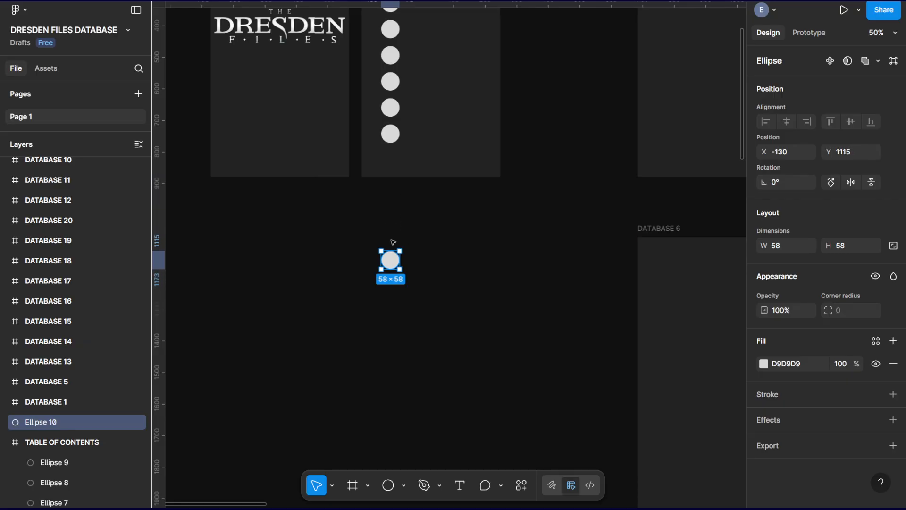
drag(47, 422, 61, 449)
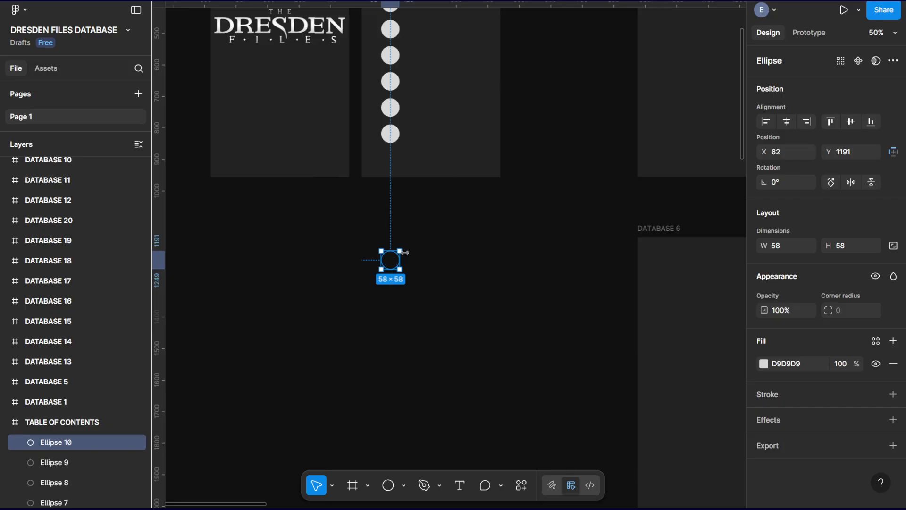
Turn off content clipping for the TABLE OF CONTENTS frame.
scroll(456, 135, up, 7)
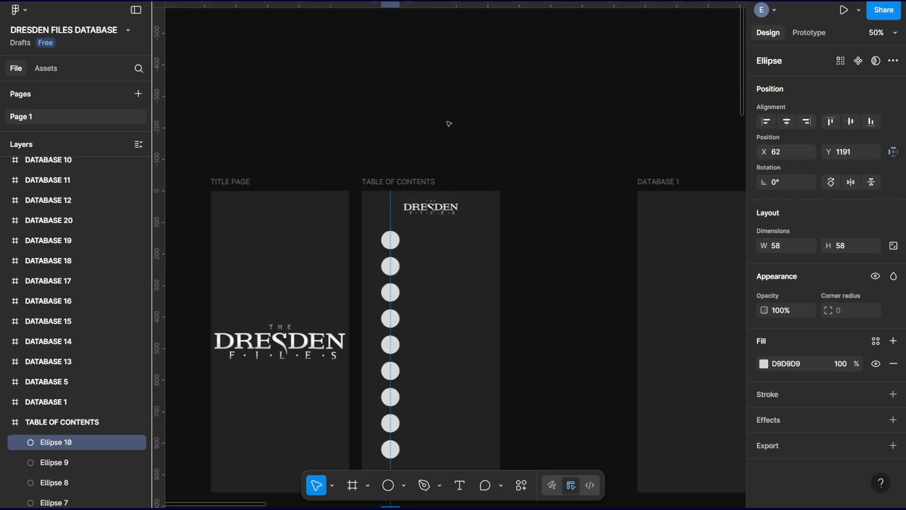
click(412, 182)
click(761, 300)
scroll(503, 313, down, 6)
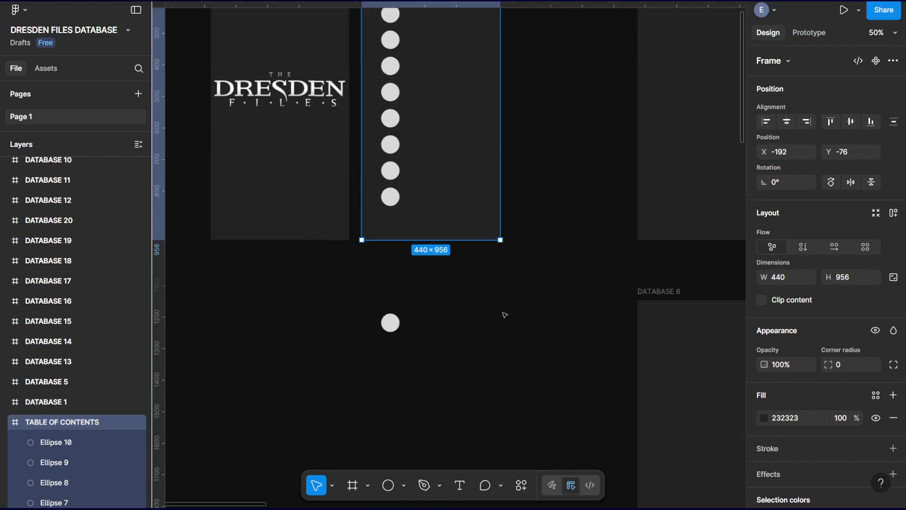
scroll(504, 314, up, 1)
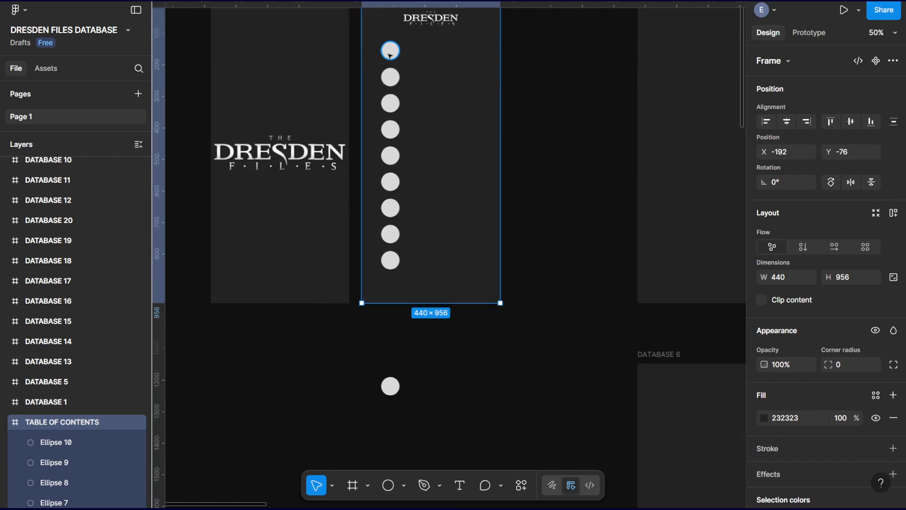
Redistribute the ten circles evenly down to the circle lying below the TABLE OF CONTENTS frame.
drag(416, 48, 427, 319)
key(ctrl+z)
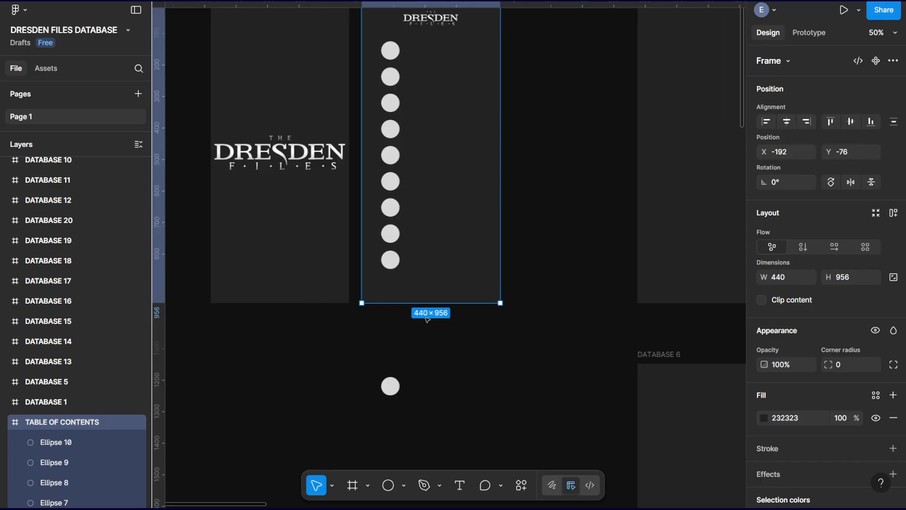
drag(399, 419, 383, 38)
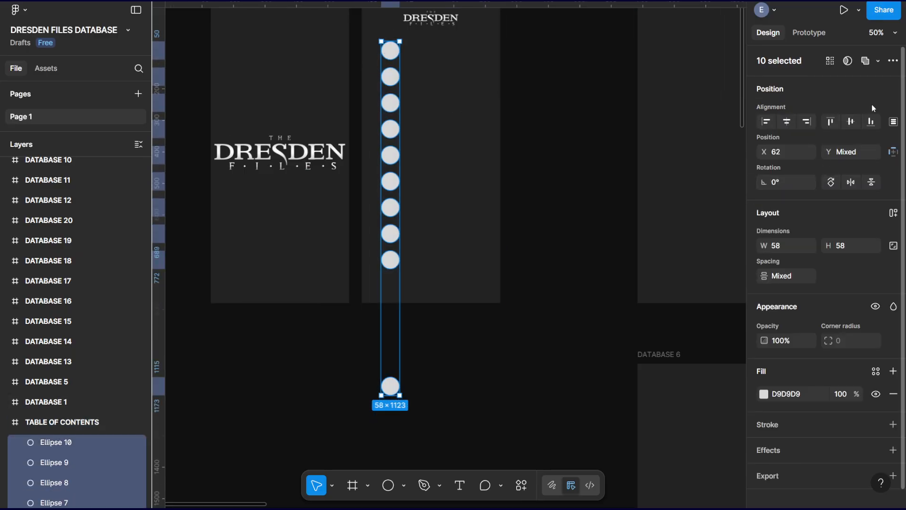
click(893, 123)
click(795, 160)
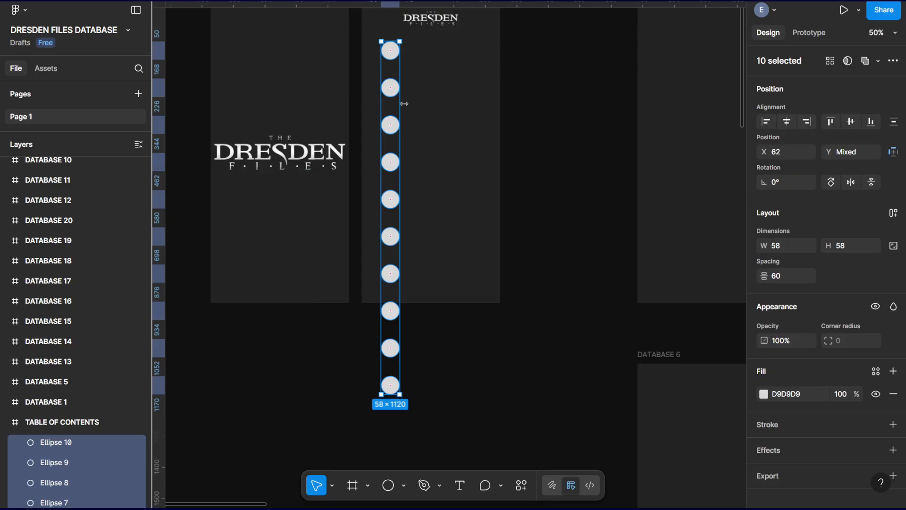
Delete the nine duplicate circles, keeping only the top one.
click(433, 394)
drag(427, 423, 369, 89)
key(Delete)
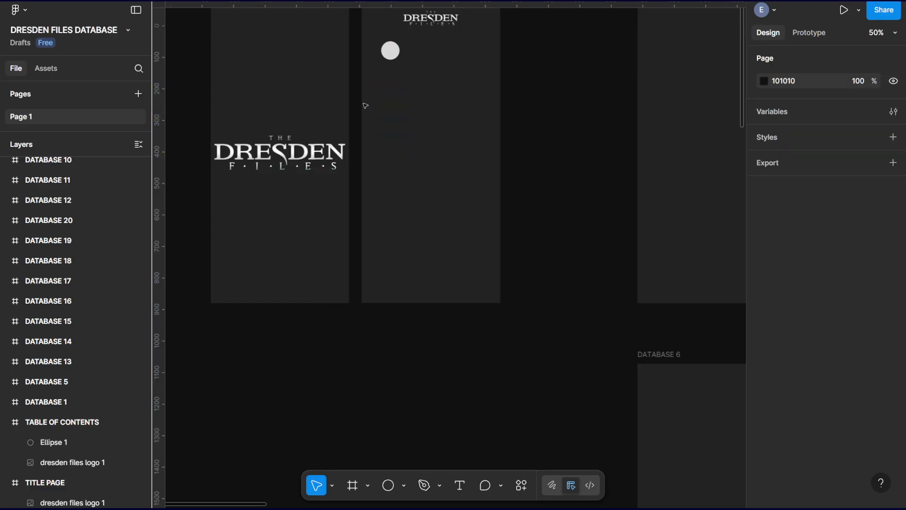
Add a text box about 107 × 77 below the circle reading BOOK 01 with “Storm Front” on a second line.
key(shift+0)
drag(456, 136, 519, 387)
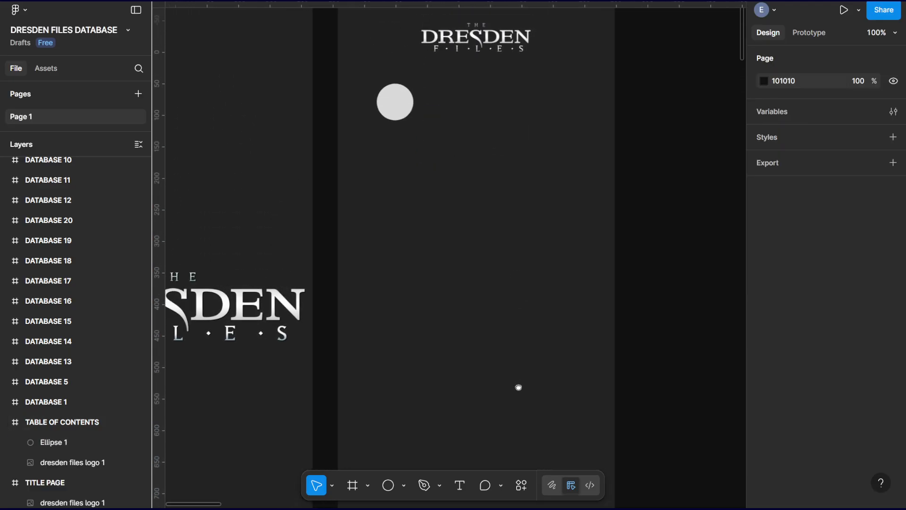
click(403, 98)
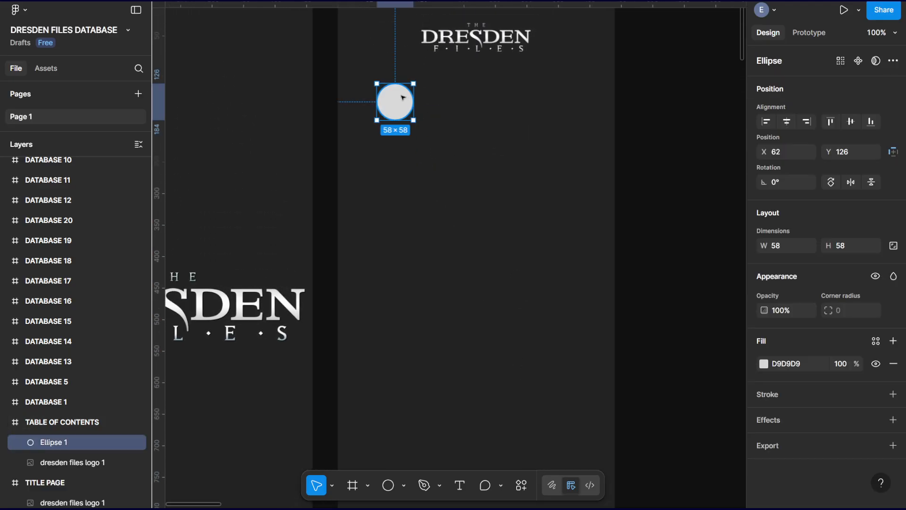
click(460, 485)
drag(370, 148, 438, 197)
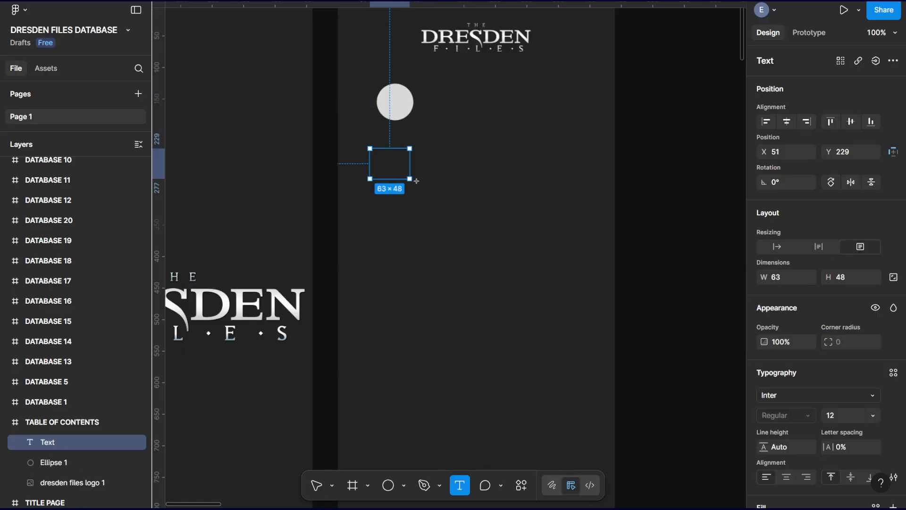
text(B)
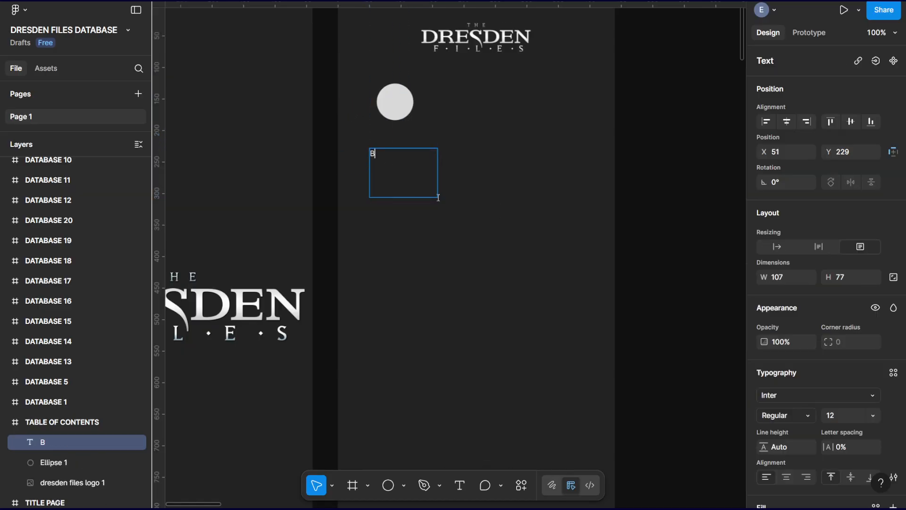
text(OOK 01)
key(Return)
text(“Storm Front”)
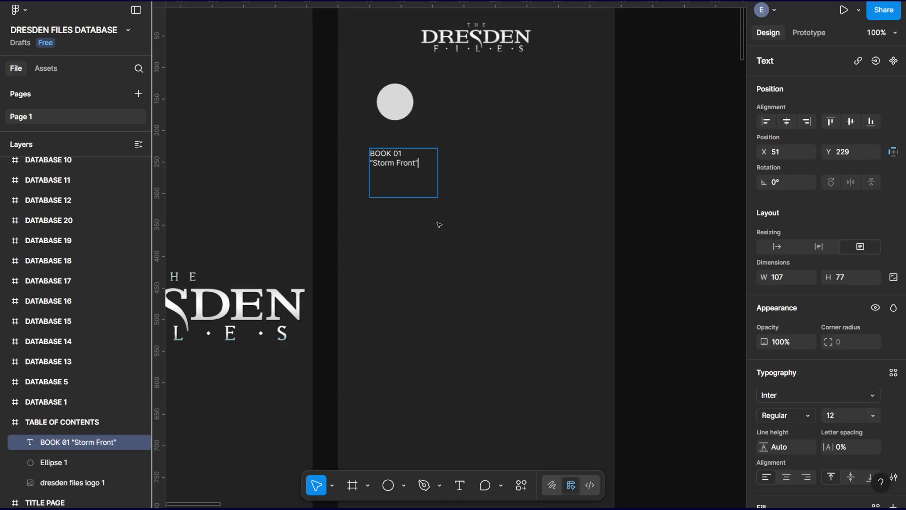
Center-align both lines of the BOOK 01 “Storm Front” text horizontally.
key(ctrl+a)
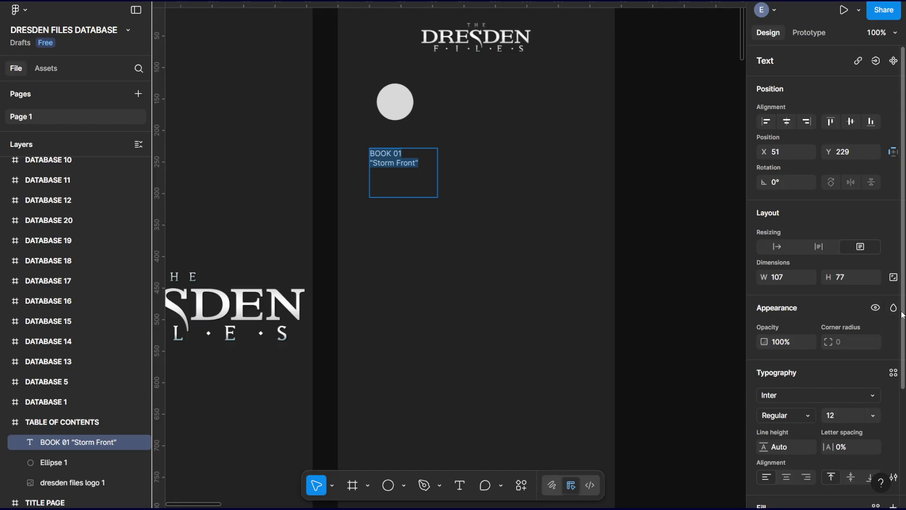
scroll(899, 320, down, 3)
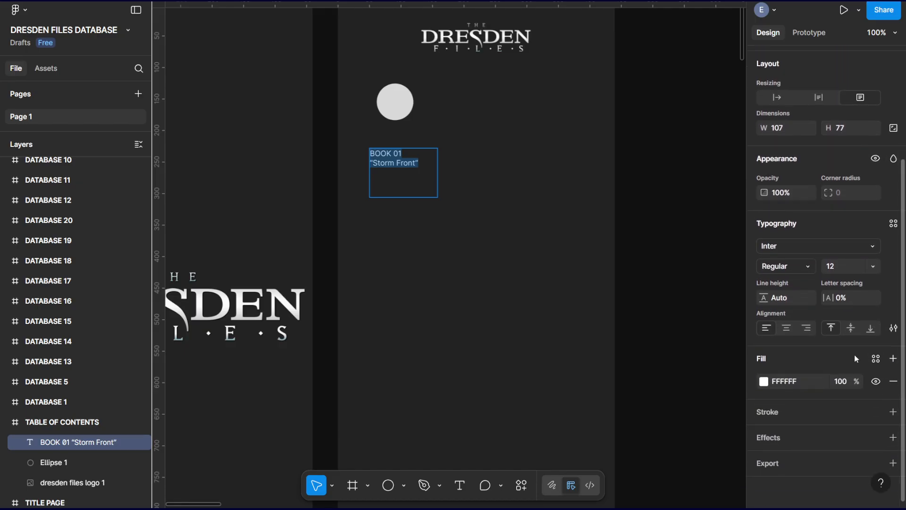
click(786, 328)
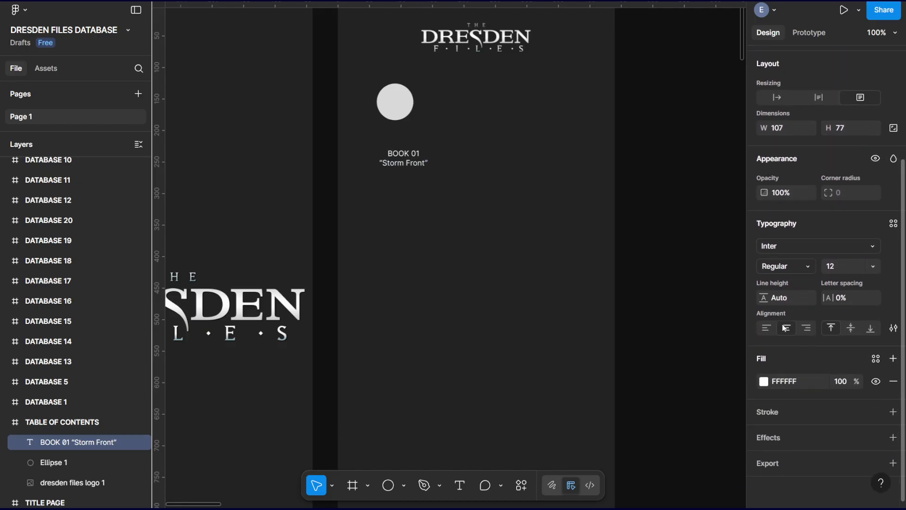
Change the font of the BOOK 01 “Storm Front” text to Goldman.
click(873, 246)
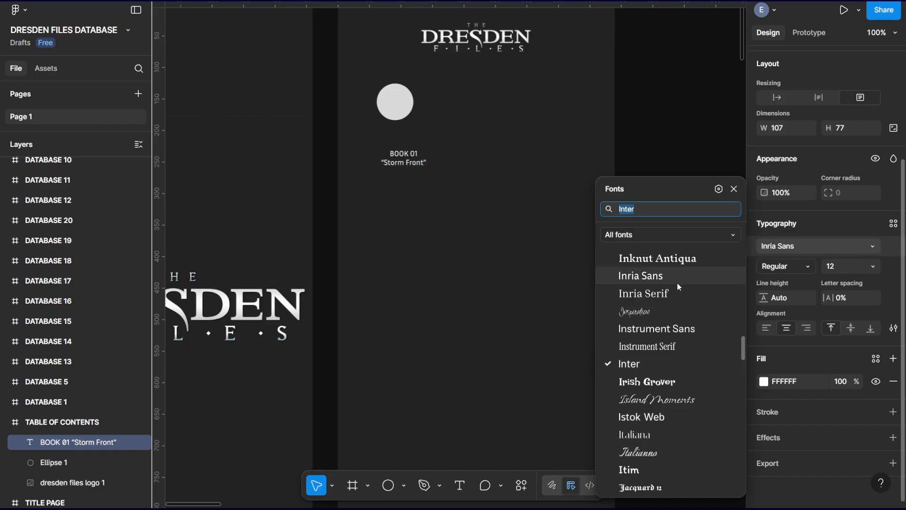
scroll(670, 309, down, 3)
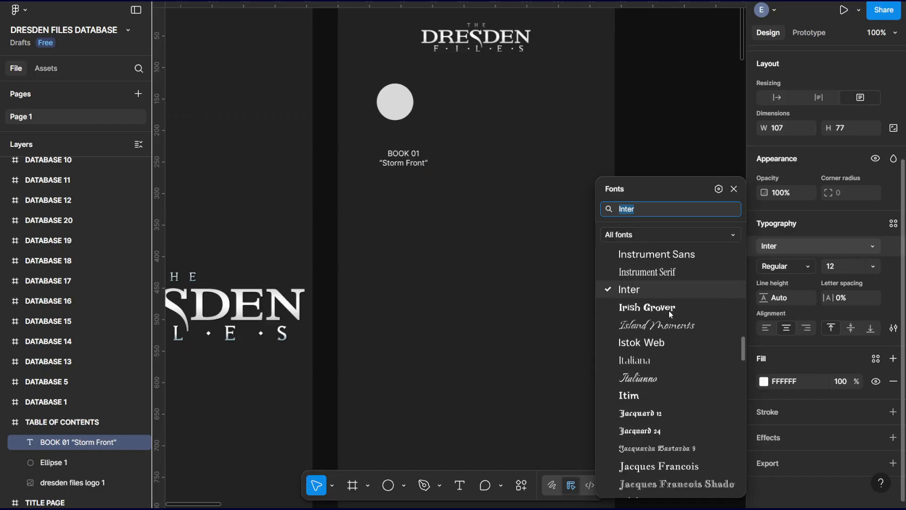
scroll(652, 335, down, 4)
scroll(652, 336, up, 15)
scroll(654, 336, up, 8)
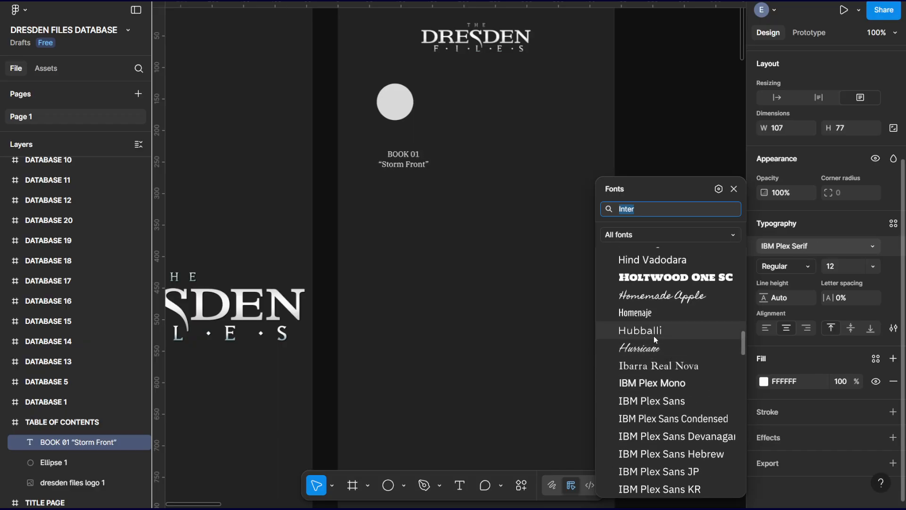
scroll(655, 339, up, 15)
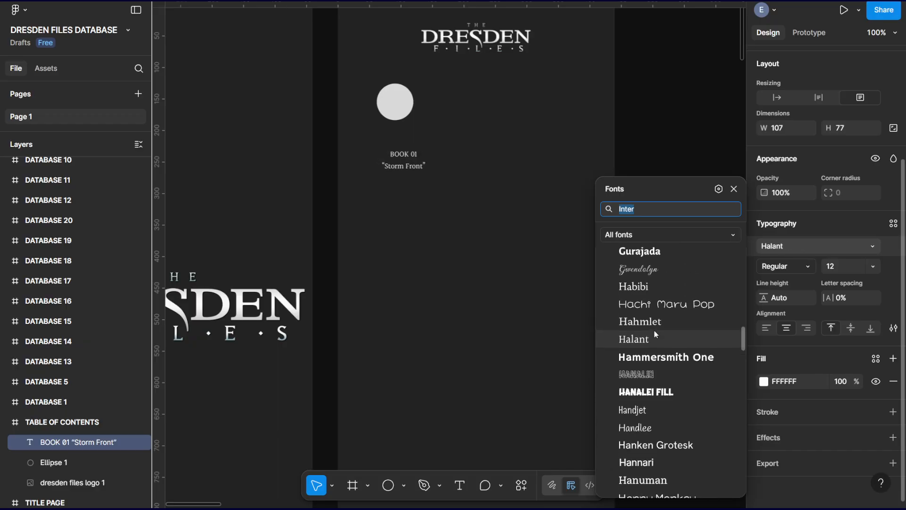
scroll(656, 335, down, 4)
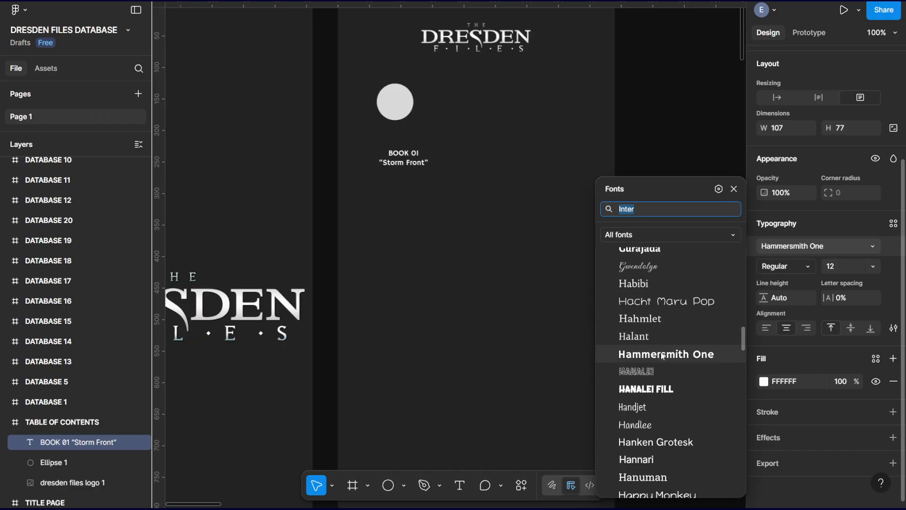
scroll(664, 357, up, 5)
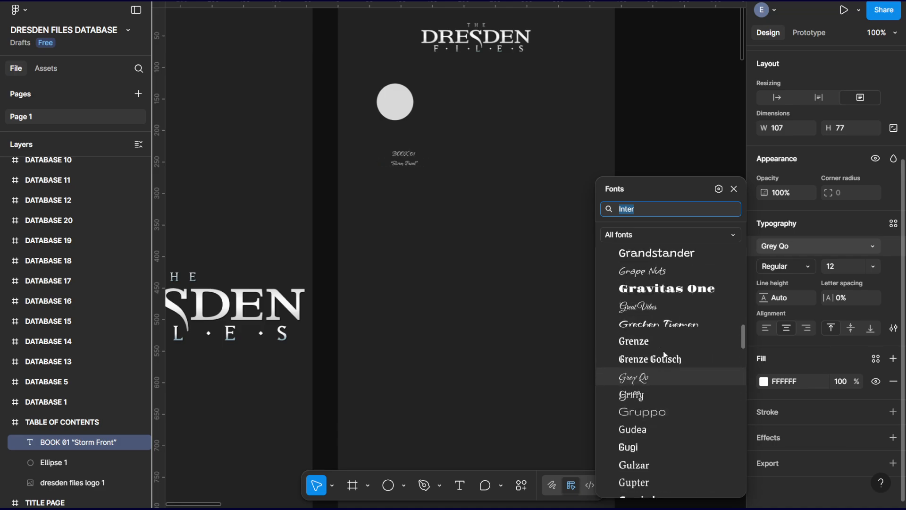
scroll(665, 345, up, 3)
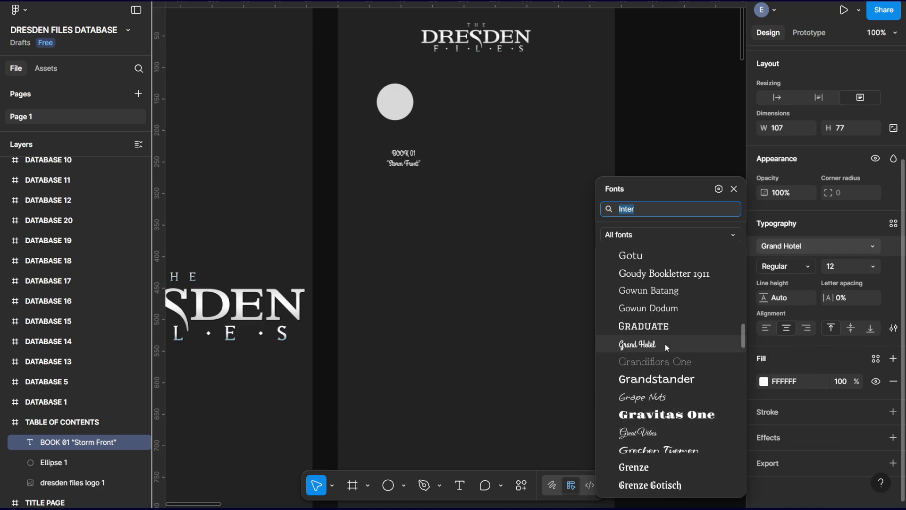
scroll(665, 344, up, 5)
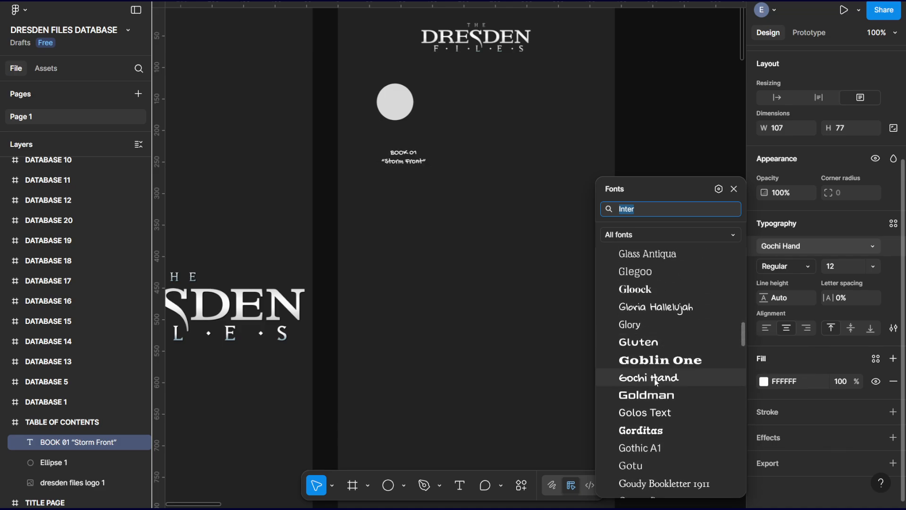
click(660, 395)
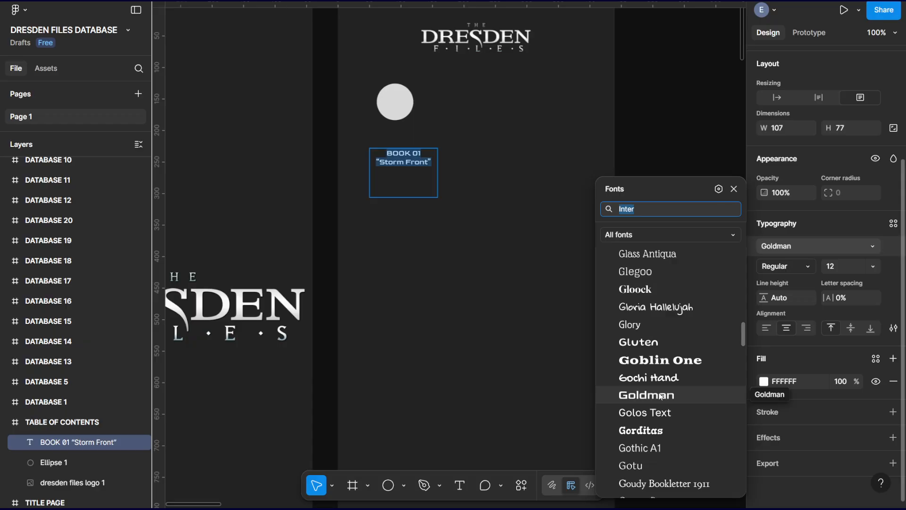
click(660, 396)
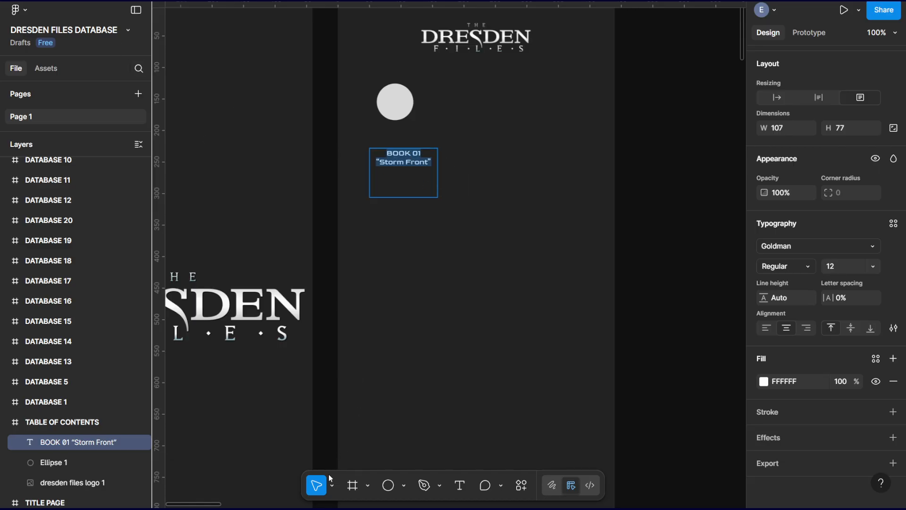
Shrink the BOOK 01 text box to about 101 × 30 and center it directly beneath the circle.
click(419, 166)
key(Escape)
drag(438, 197, 404, 135)
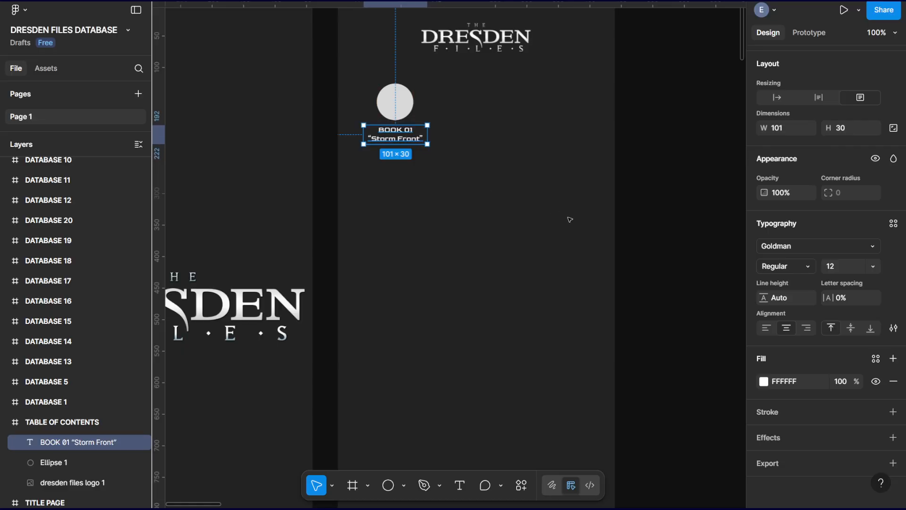
Enlarge the BOOK 01 text box to about 126 × 44 and set its font size to 14.
drag(428, 144, 444, 153)
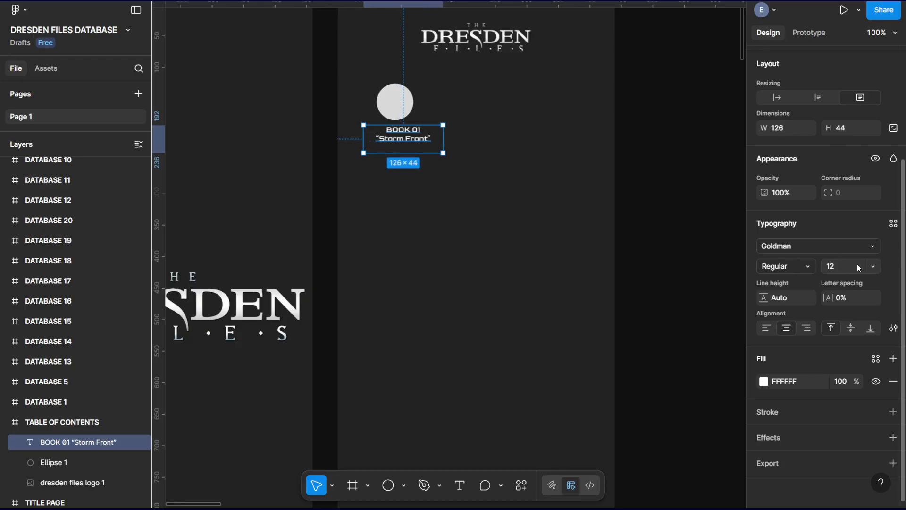
click(873, 265)
click(857, 293)
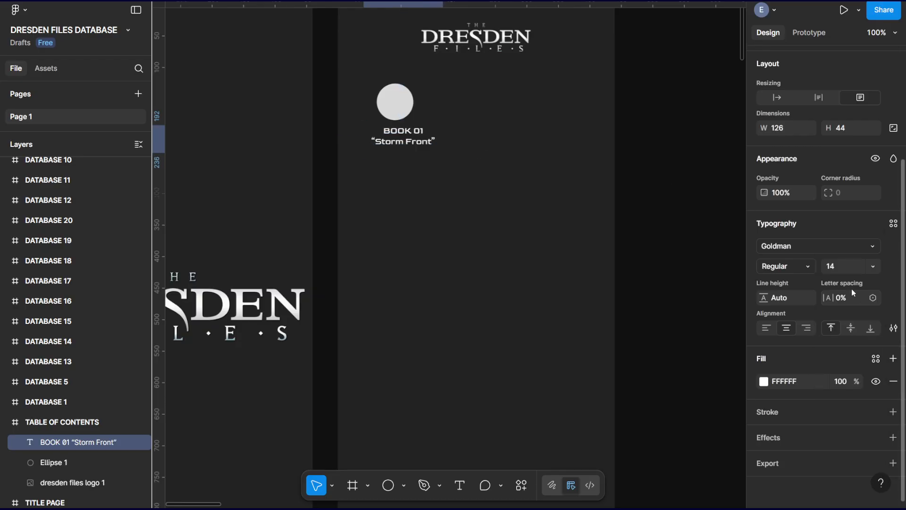
Set the BOOK 01 text's font size to 16 and fit its box to about 129 × 40, centered beneath the circle.
drag(444, 154, 466, 166)
click(873, 269)
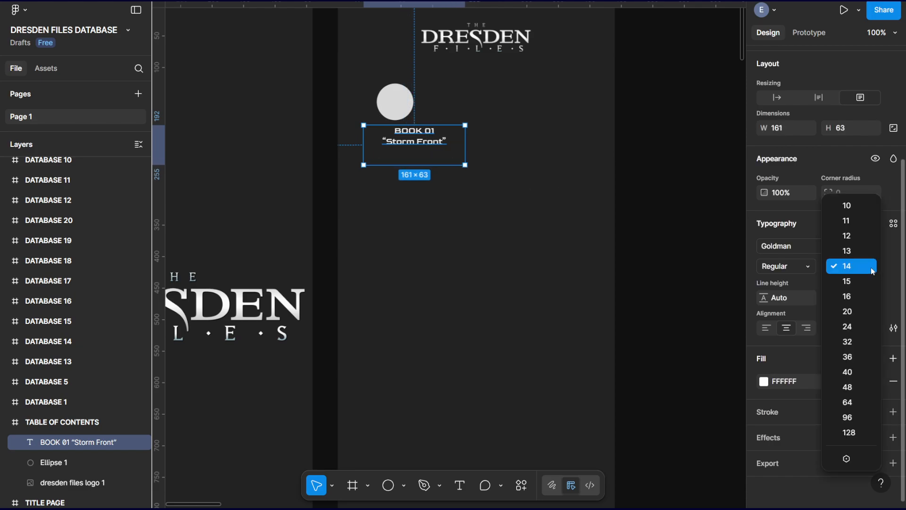
click(849, 296)
drag(420, 141, 401, 140)
drag(446, 165, 406, 135)
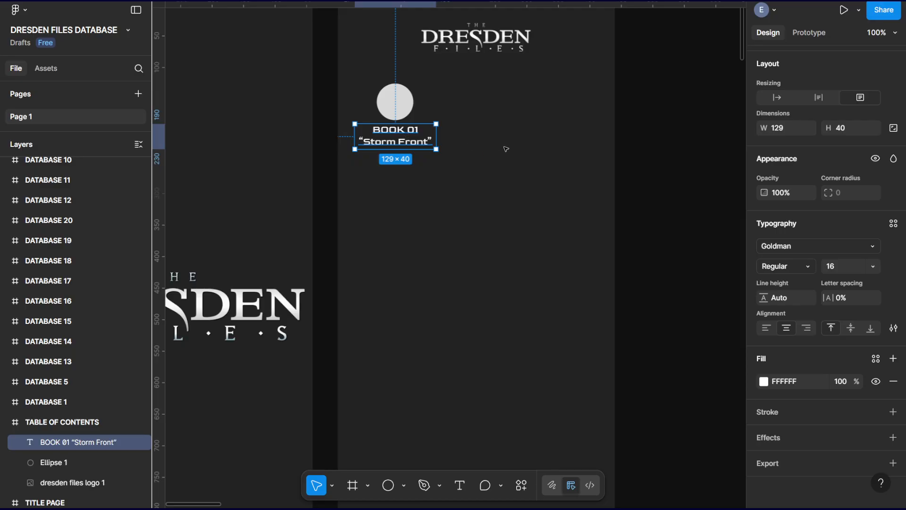
Move the circle and its BOOK 01 label together slightly to the right within the TABLE OF CONTENTS frame.
drag(438, 226, 416, 115)
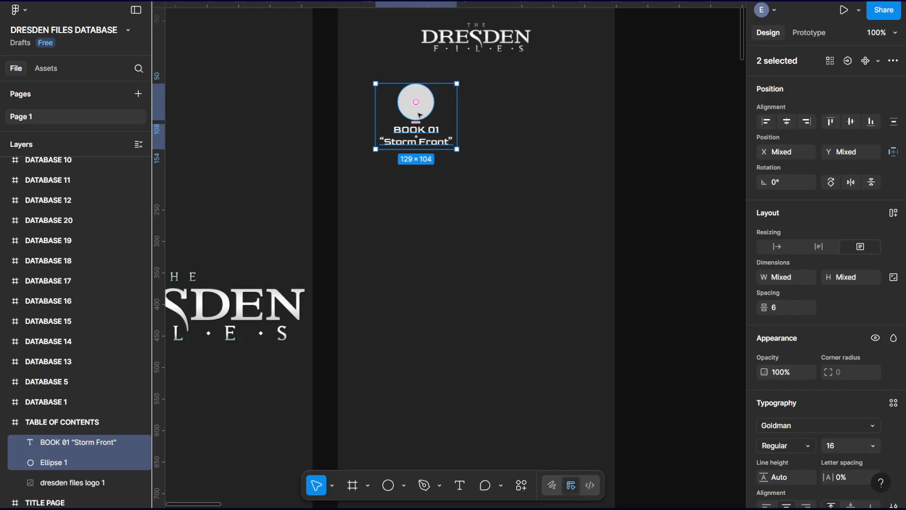
drag(422, 115, 413, 115)
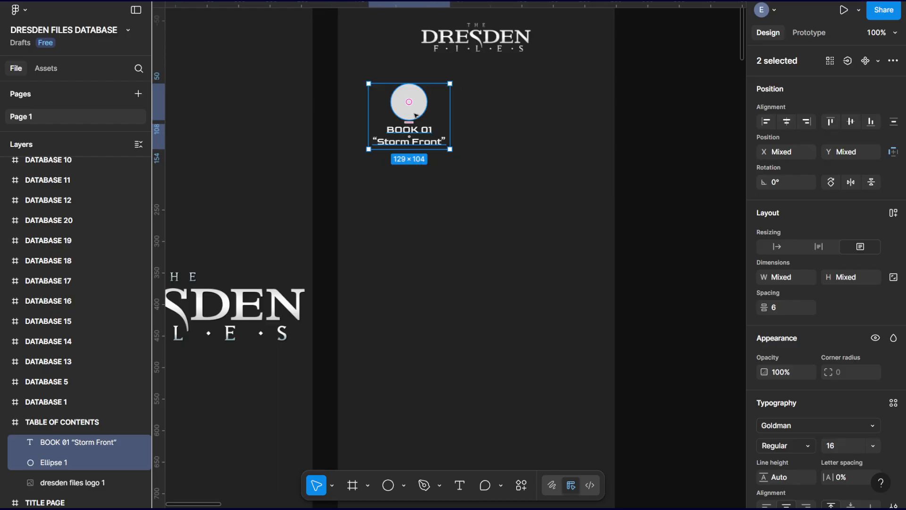
Turn on the display of layout guides.
click(15, 10)
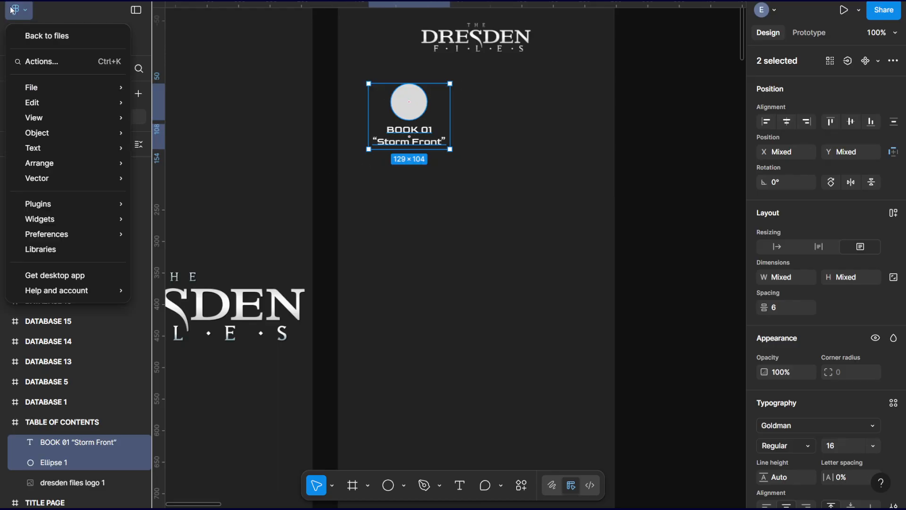
mouse_move(50, 119)
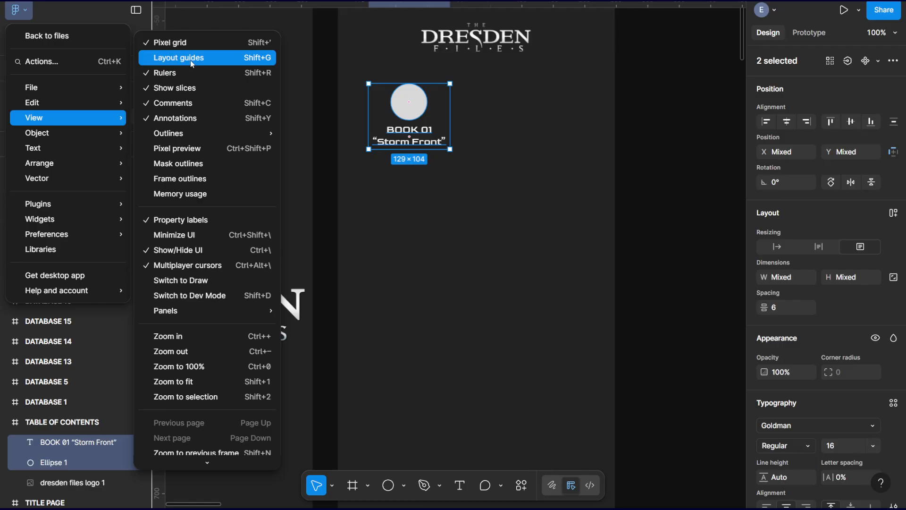
mouse_move(231, 310)
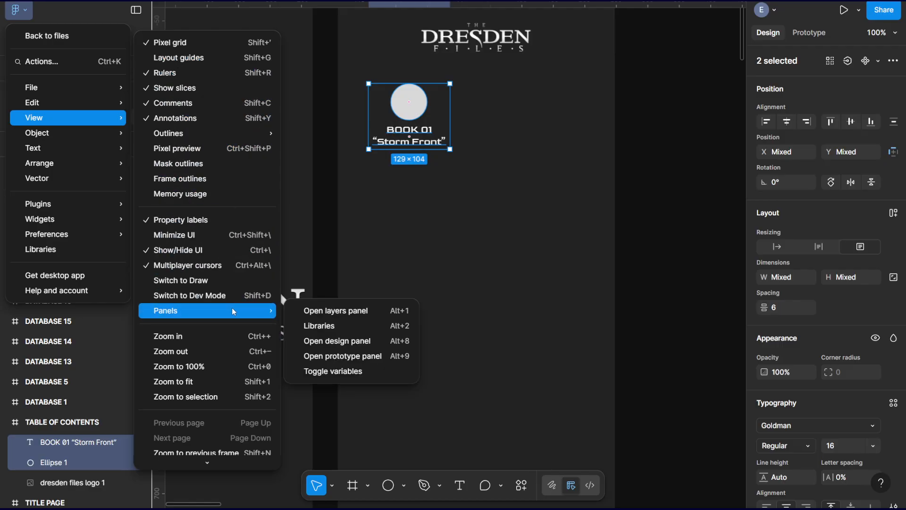
scroll(206, 308, down, 1)
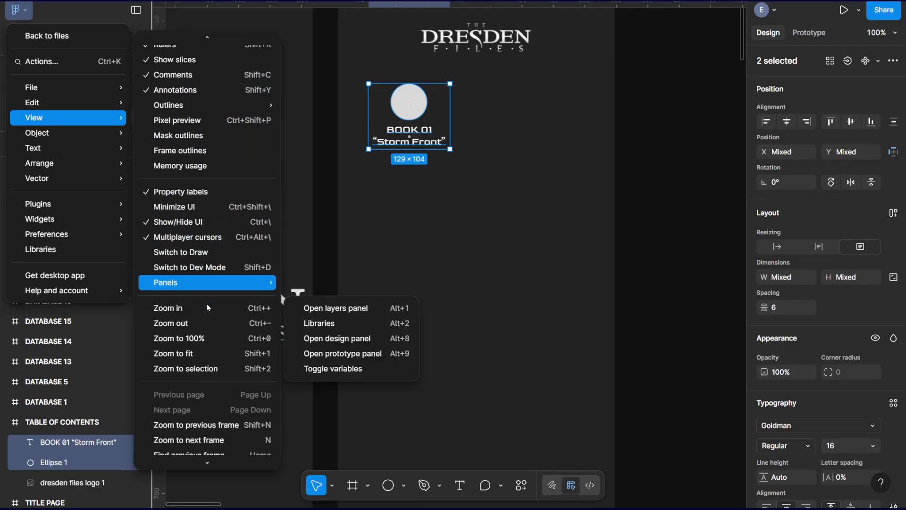
scroll(207, 283, up, 2)
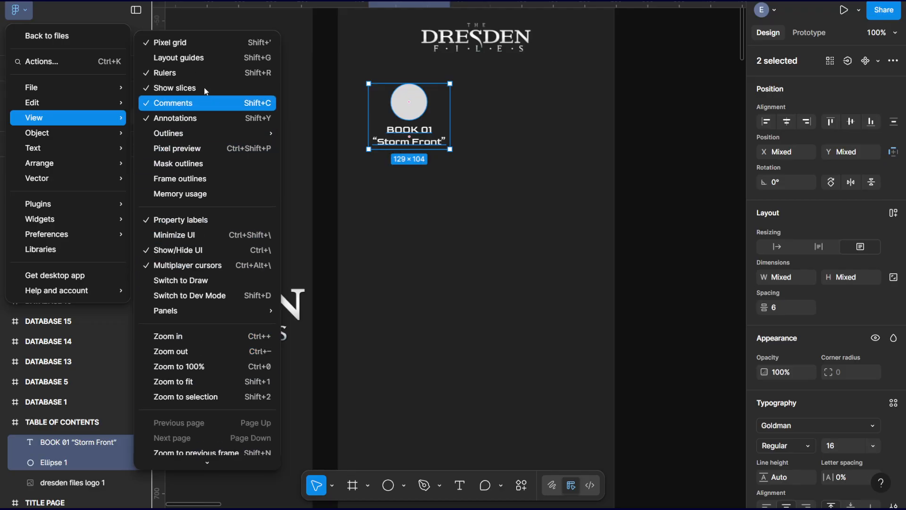
click(183, 58)
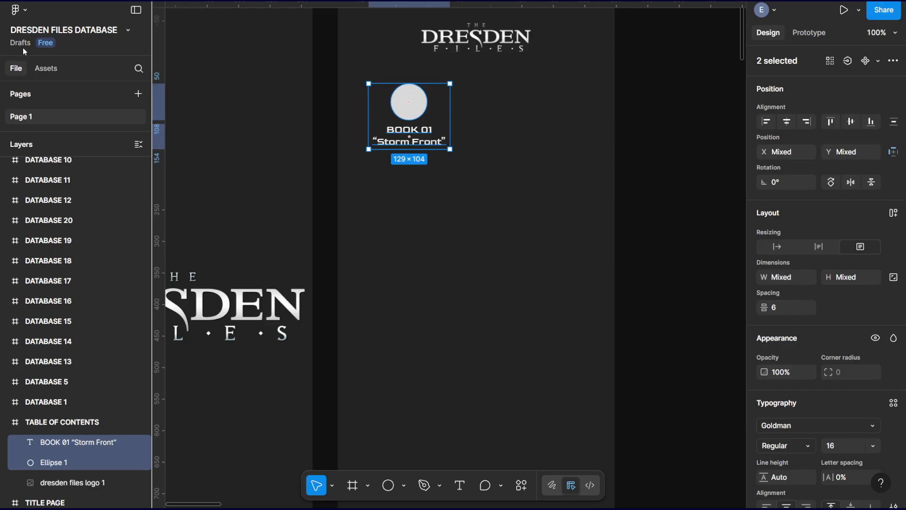
Look through the view, arrange, edit and object commands for alignment guides, and turn the layout guides back off.
click(16, 8)
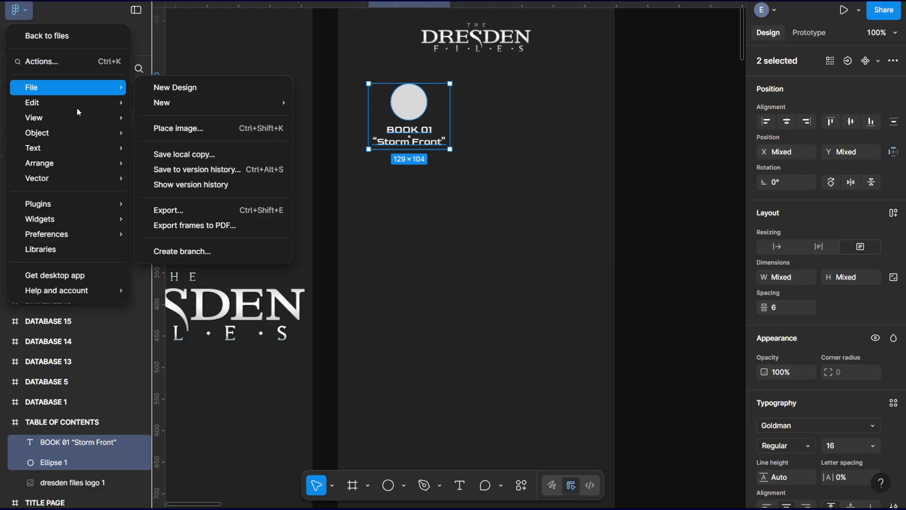
mouse_move(85, 124)
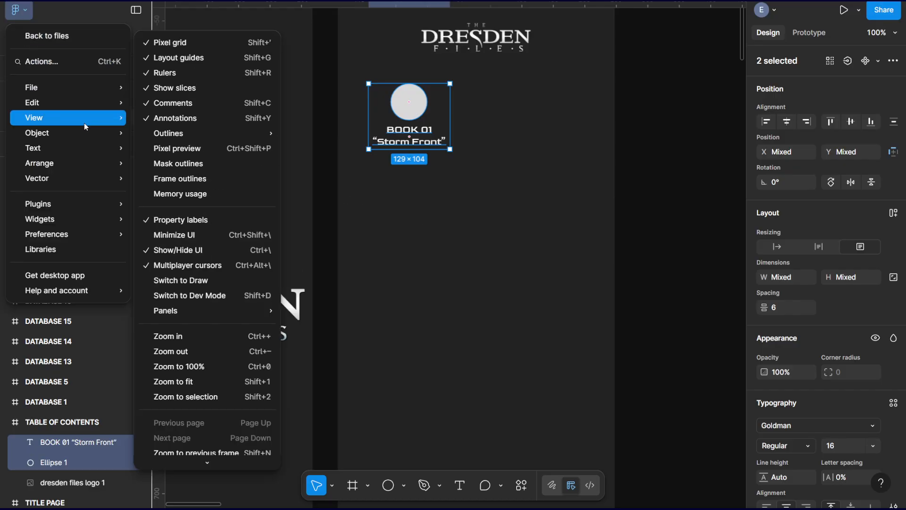
mouse_move(181, 135)
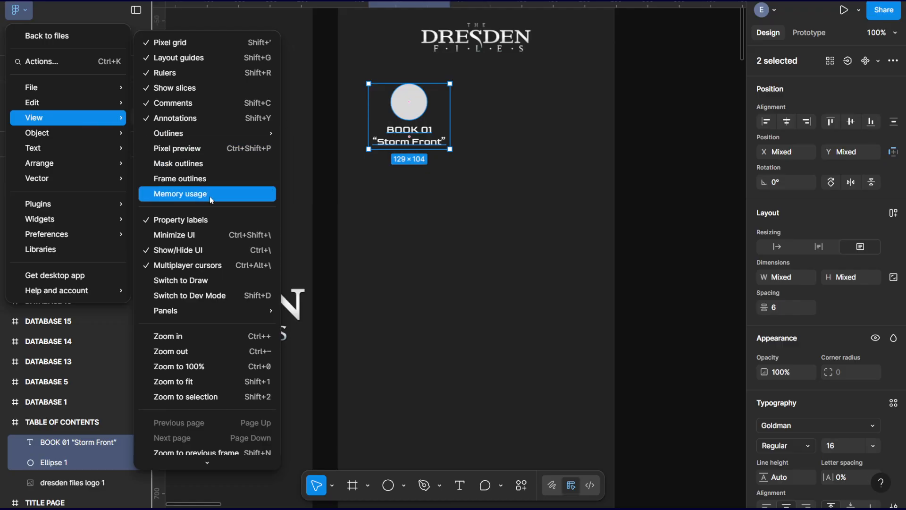
mouse_move(186, 308)
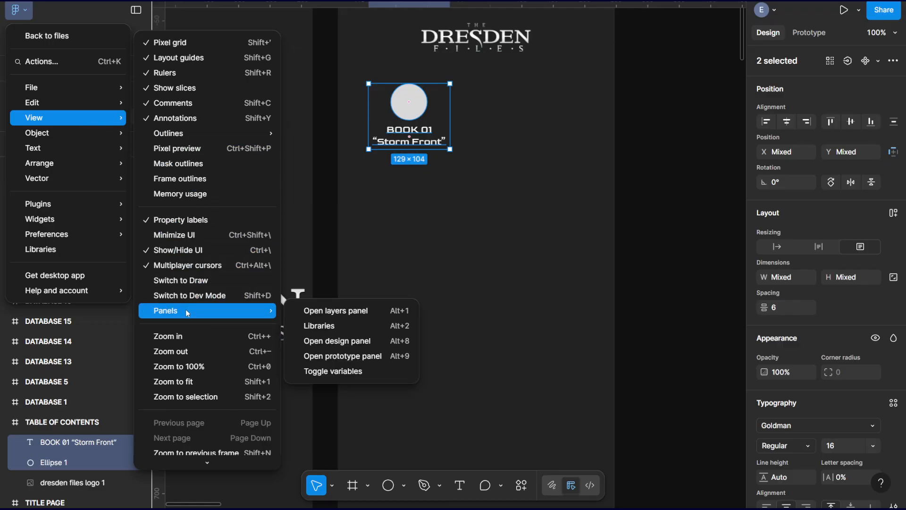
scroll(211, 362, down, 2)
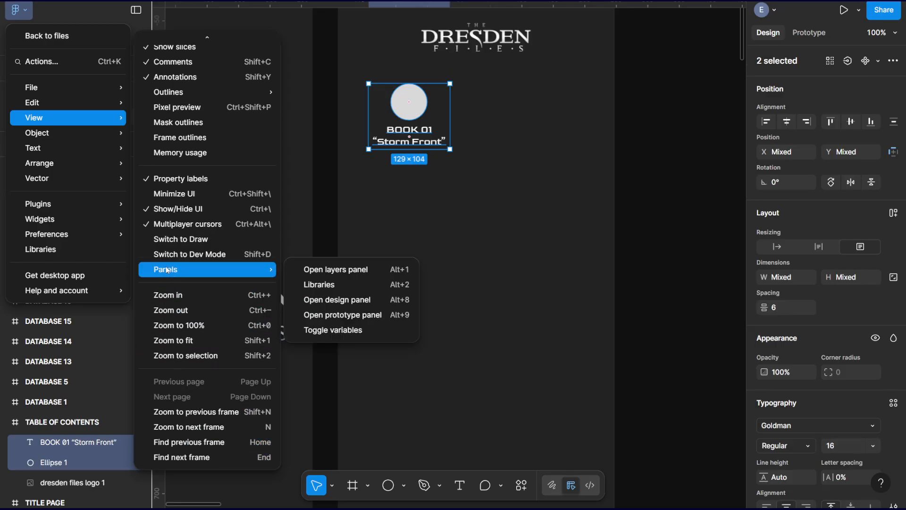
mouse_move(58, 151)
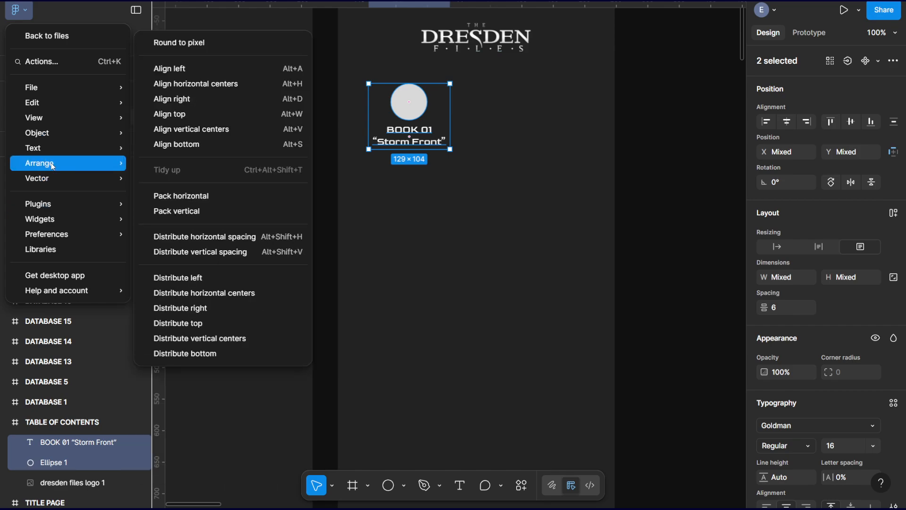
mouse_move(50, 94)
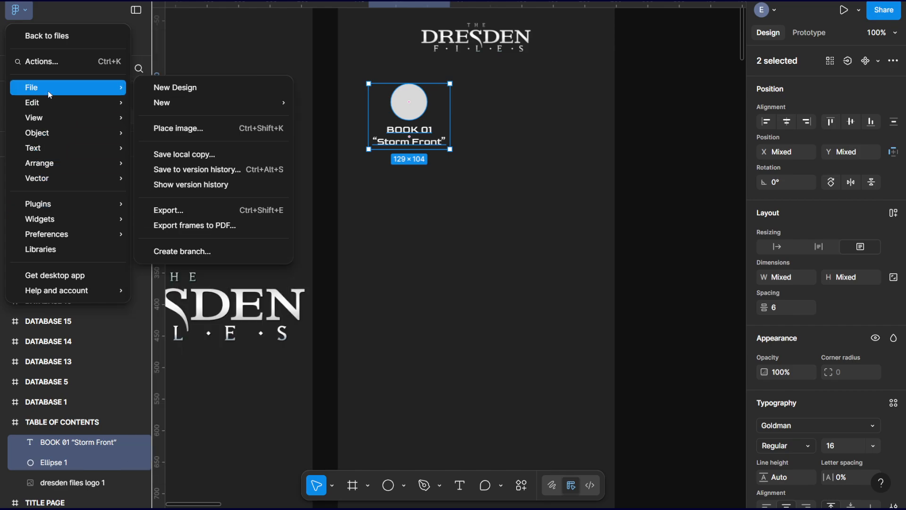
mouse_move(80, 103)
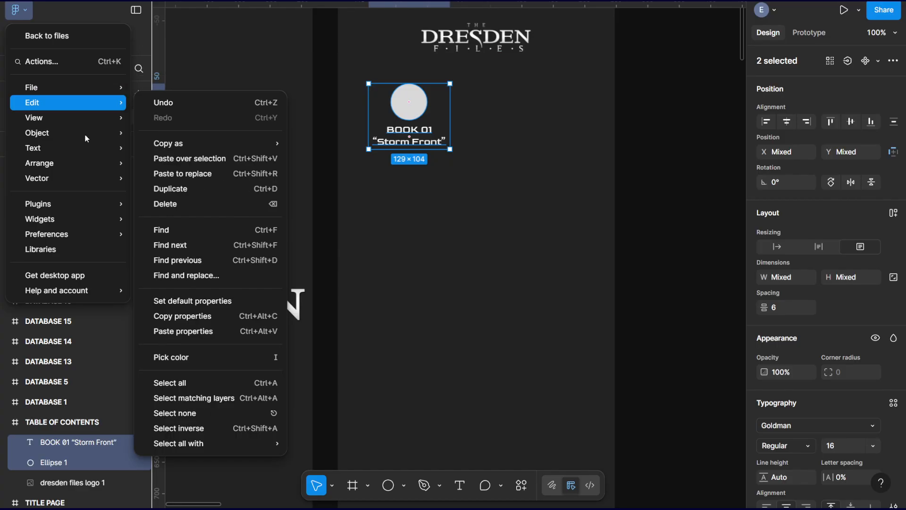
mouse_move(77, 138)
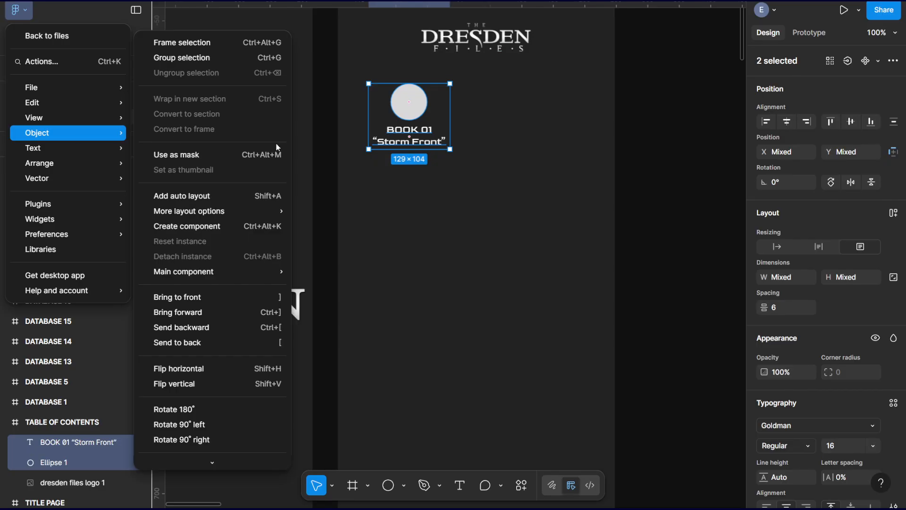
mouse_move(231, 217)
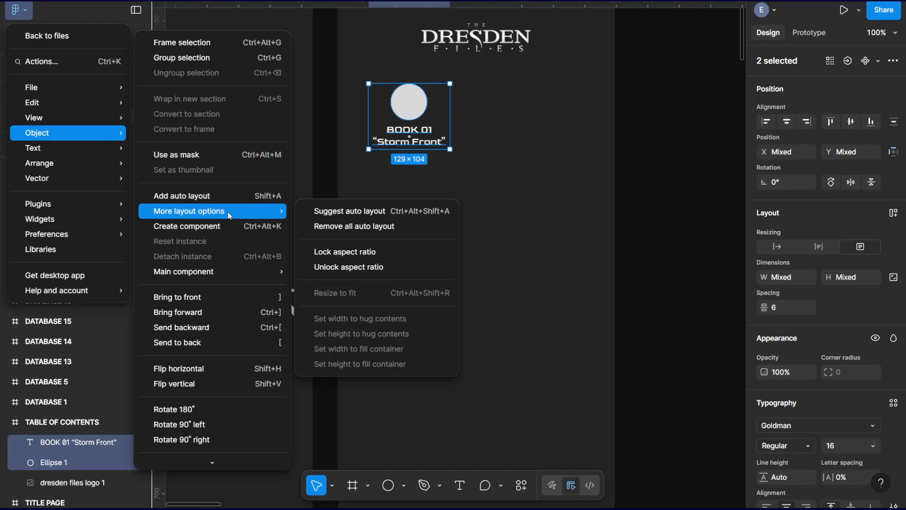
scroll(225, 214, down, 5)
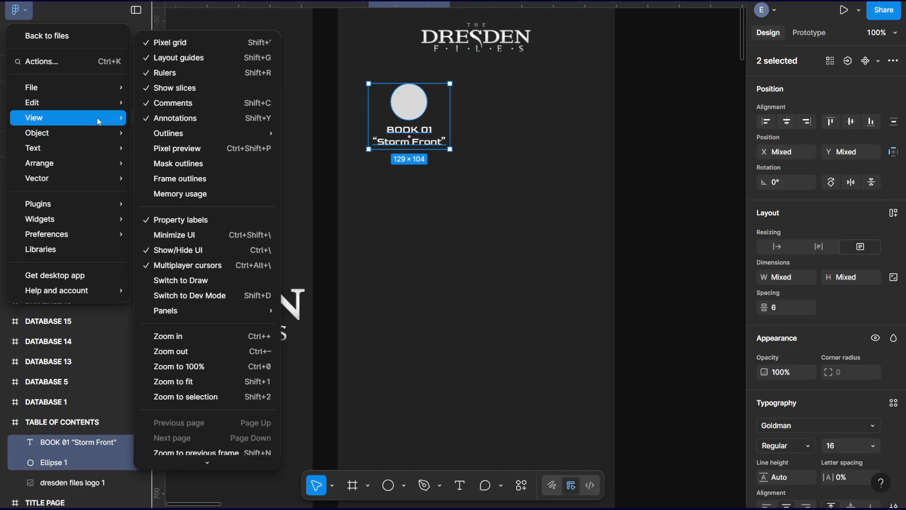
click(210, 57)
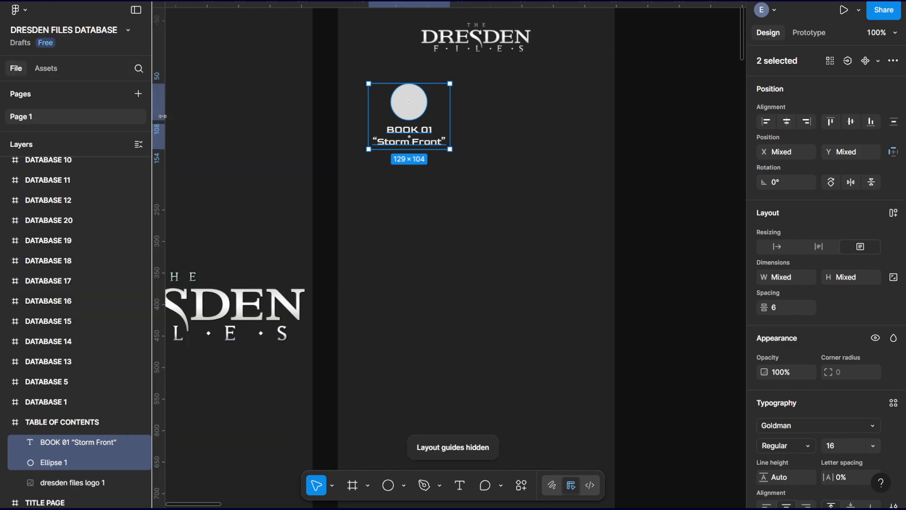
Add two vertical guides over the TABLE OF CONTENTS frame, one through the BOOK 01 circle and one at the logo's right edge.
drag(159, 95, 421, 121)
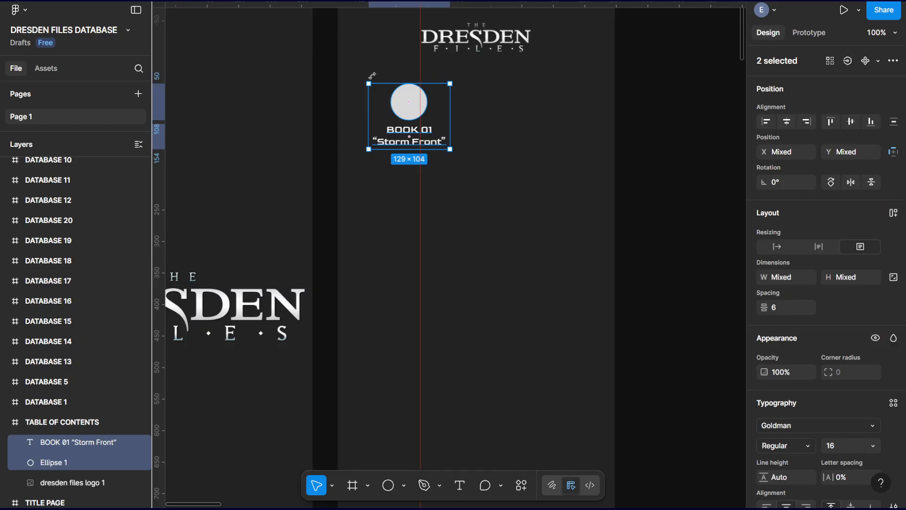
drag(159, 37, 531, 68)
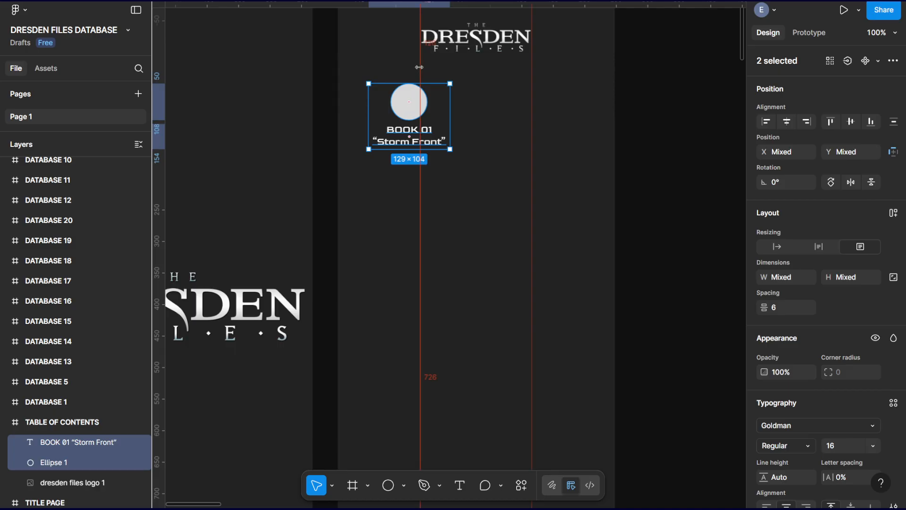
drag(419, 67, 401, 70)
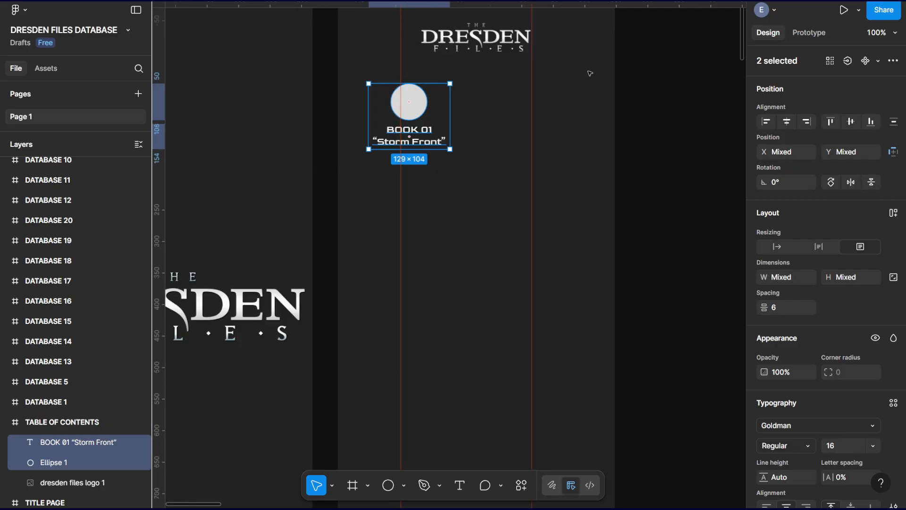
Reposition the two vertical guides so they sit just outside the logo's left and right edges in the TABLE OF CONTENTS frame.
scroll(590, 72, up, 3)
click(369, 58)
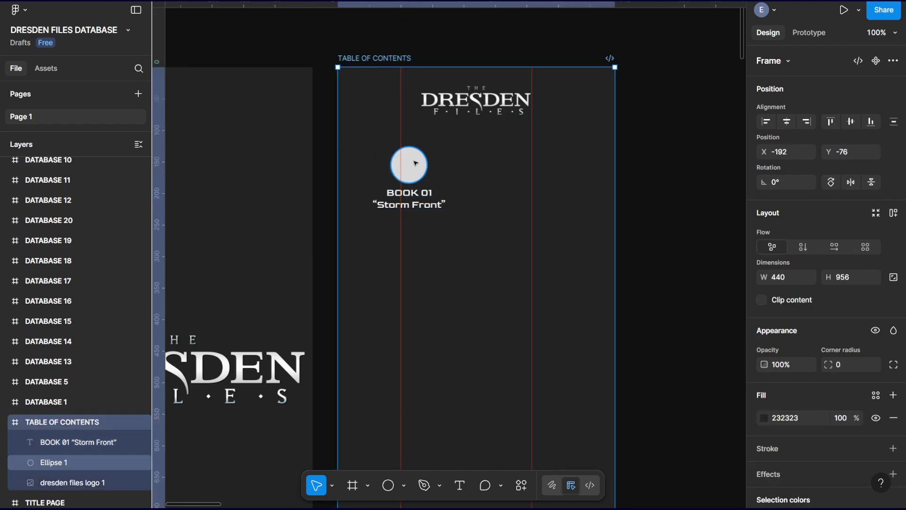
drag(413, 94, 417, 95)
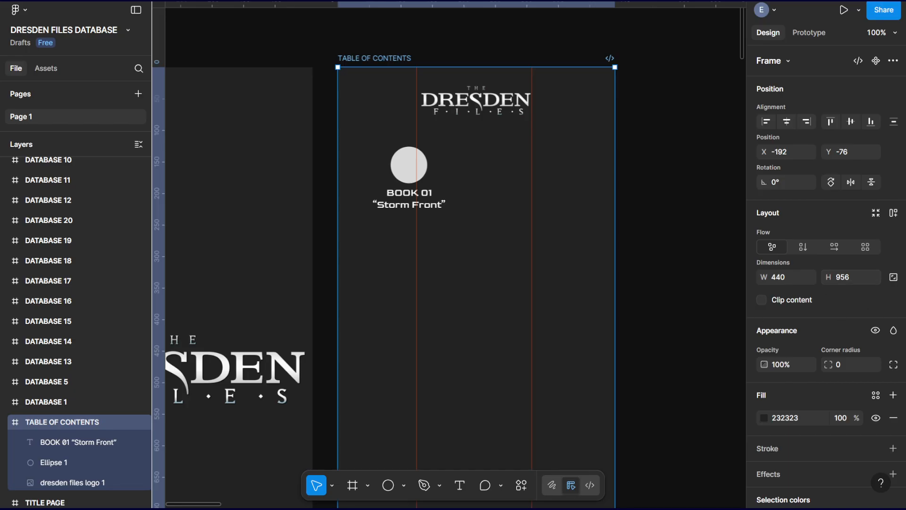
drag(532, 148, 593, 155)
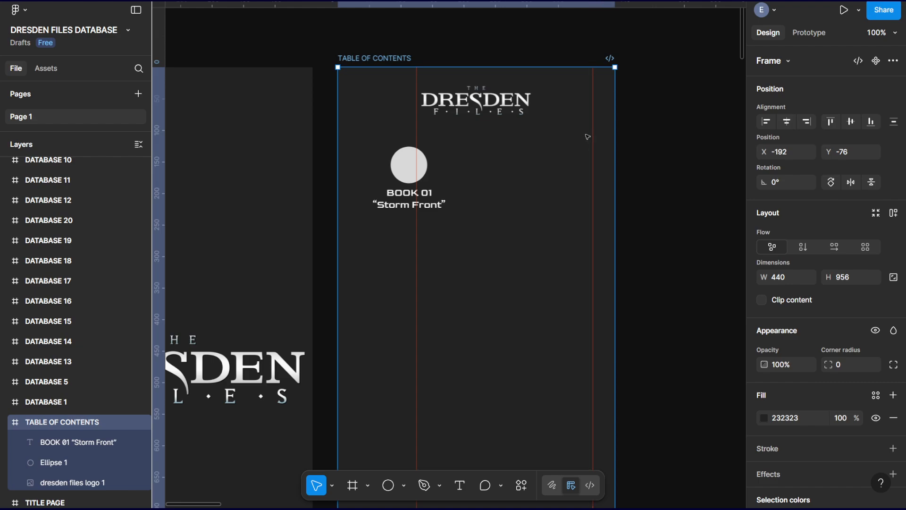
drag(593, 156, 538, 145)
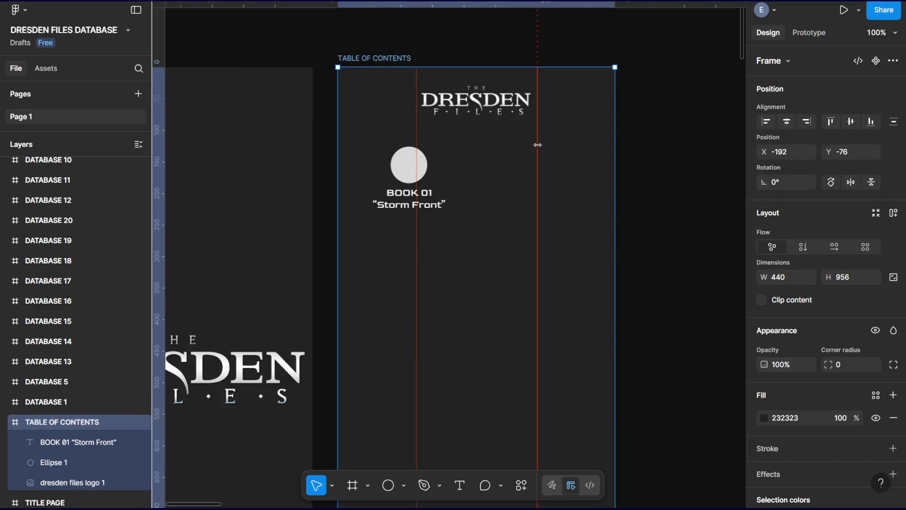
drag(537, 145, 416, 163)
Group the circle with its BOOK 01 label and center the group on the left guide at X 61, Y 109.
click(409, 165)
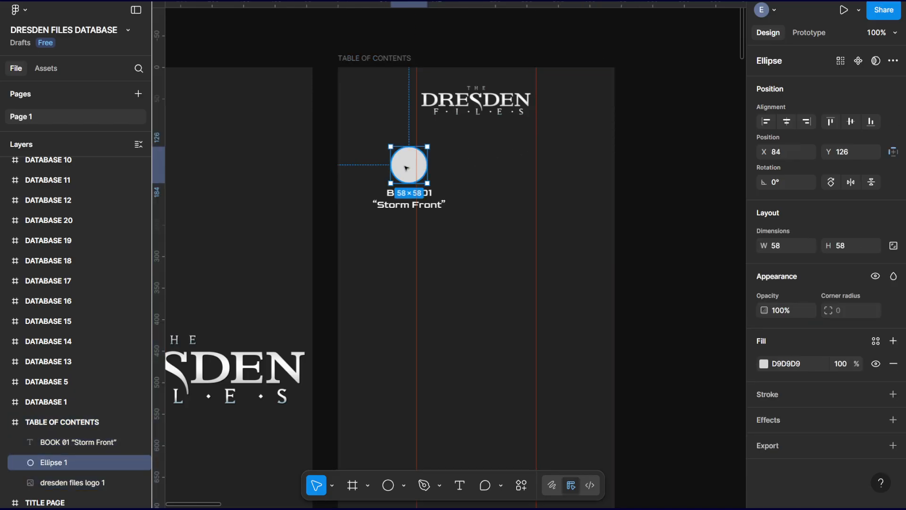
shift+click(405, 207)
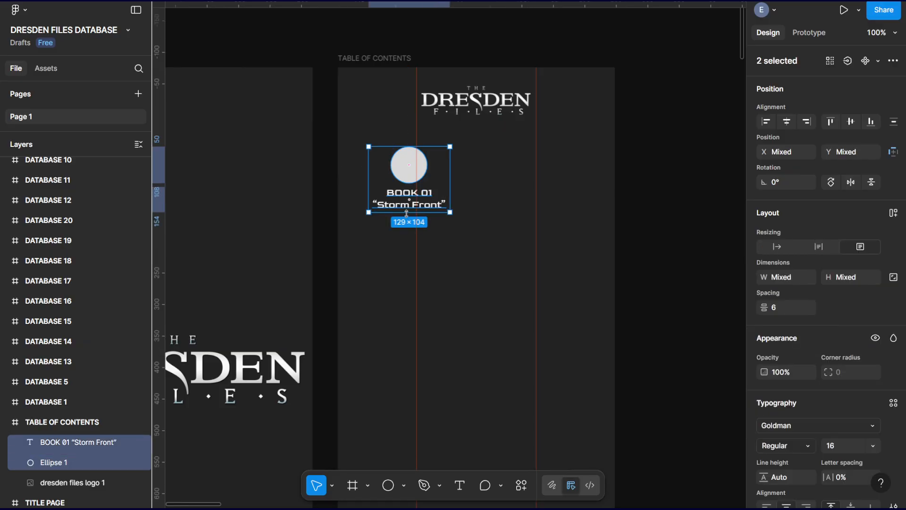
key(ctrl+g)
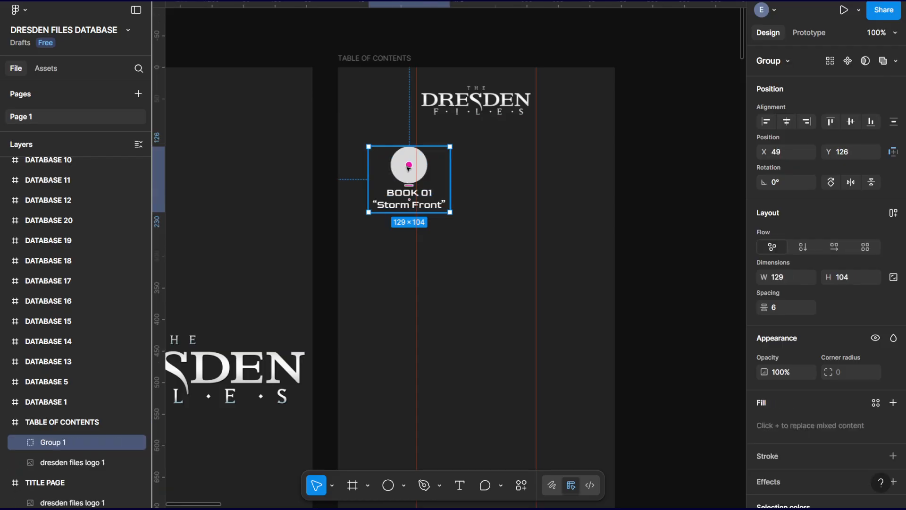
drag(407, 178, 421, 165)
Try to duplicate the BOOK 01 group within the TABLE OF CONTENTS frame, and undo the last nested copy.
scroll(447, 215, down, 3)
scroll(446, 215, up, 3)
scroll(444, 227, down, 5)
scroll(449, 279, down, 2)
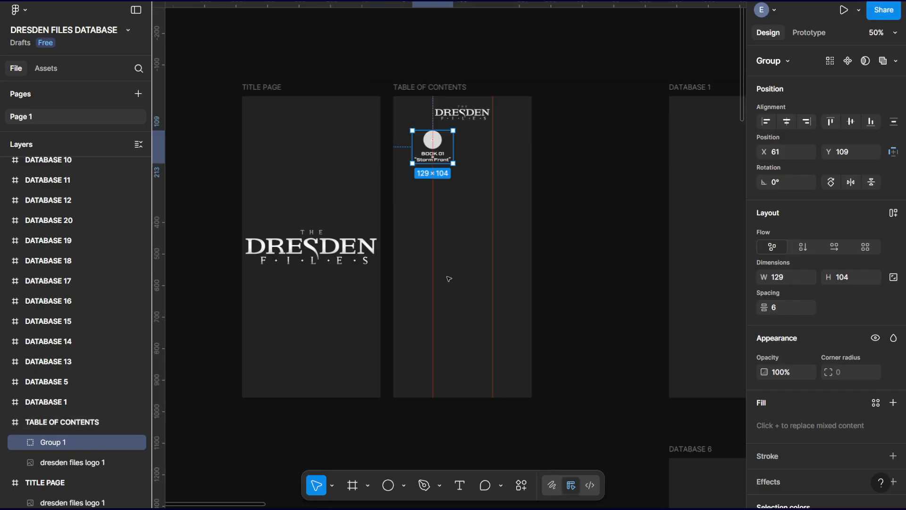
key(ctrl+d)
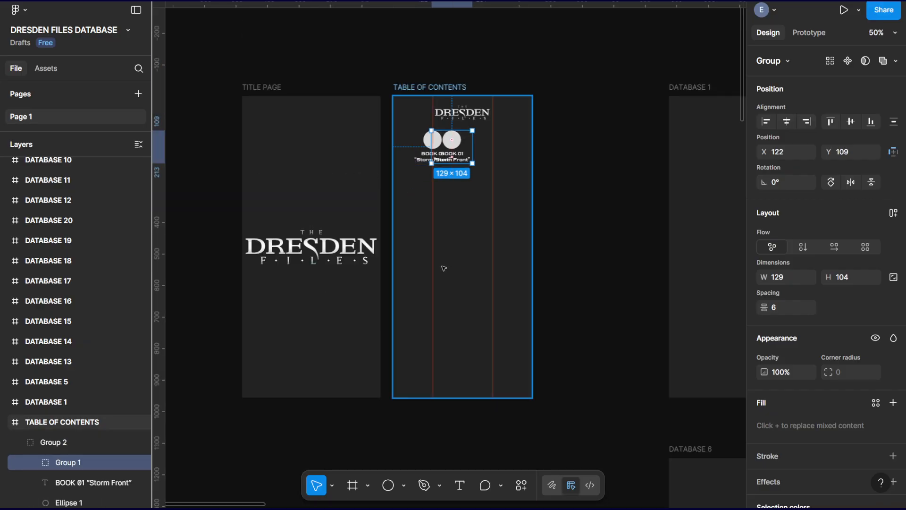
scroll(83, 387, down, 2)
scroll(81, 424, down, 2)
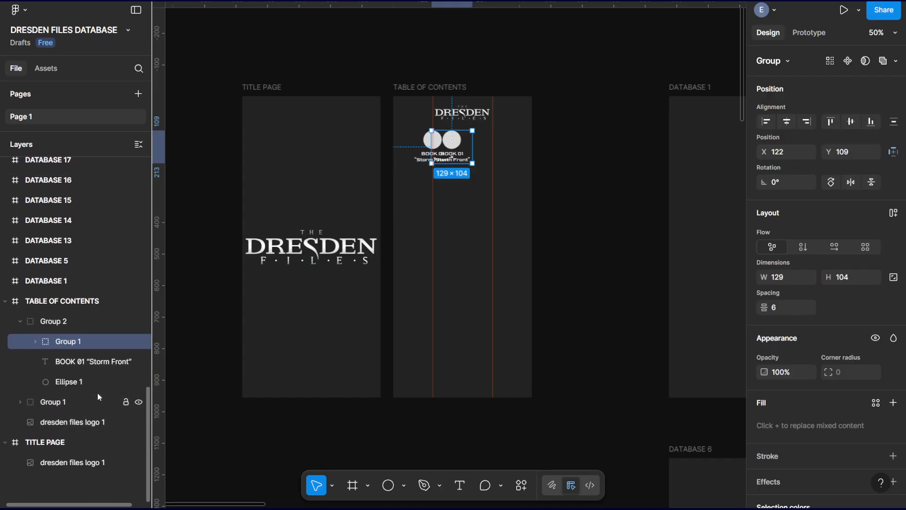
key(ctrl+z)
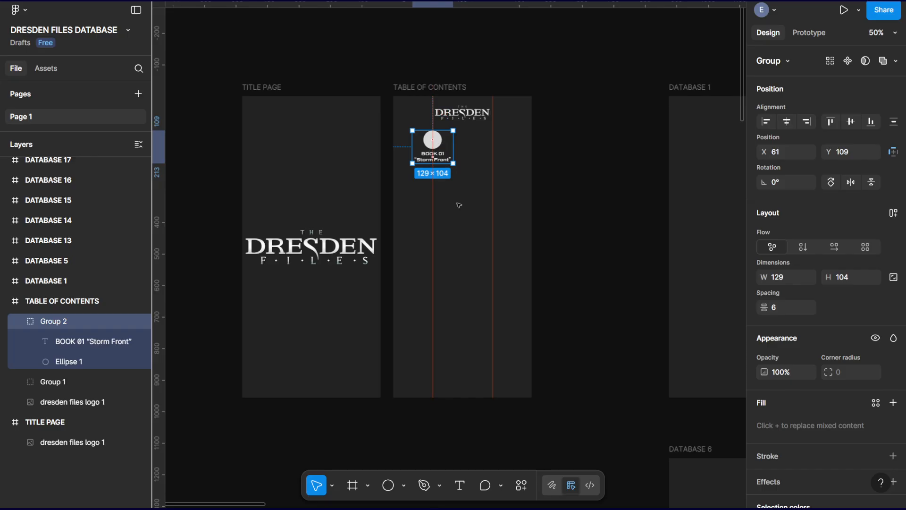
Try pasting further copies of the BOOK 01 group, and undo every copy until only the original group is left.
key(ctrl+shift+a)
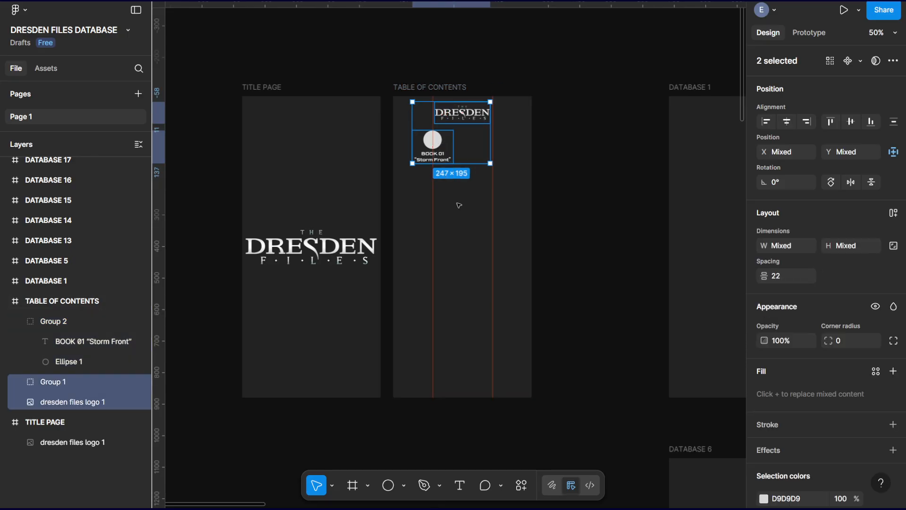
key(ctrl+v)
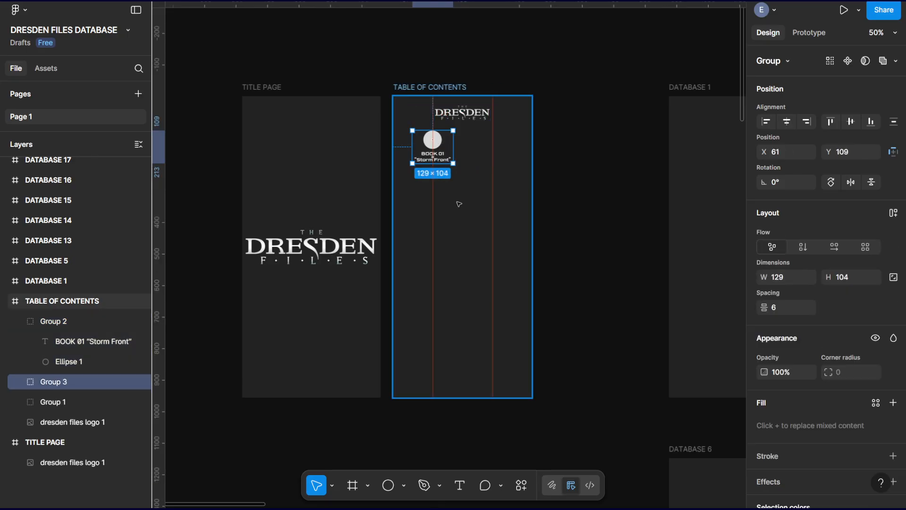
key(ctrl+v)
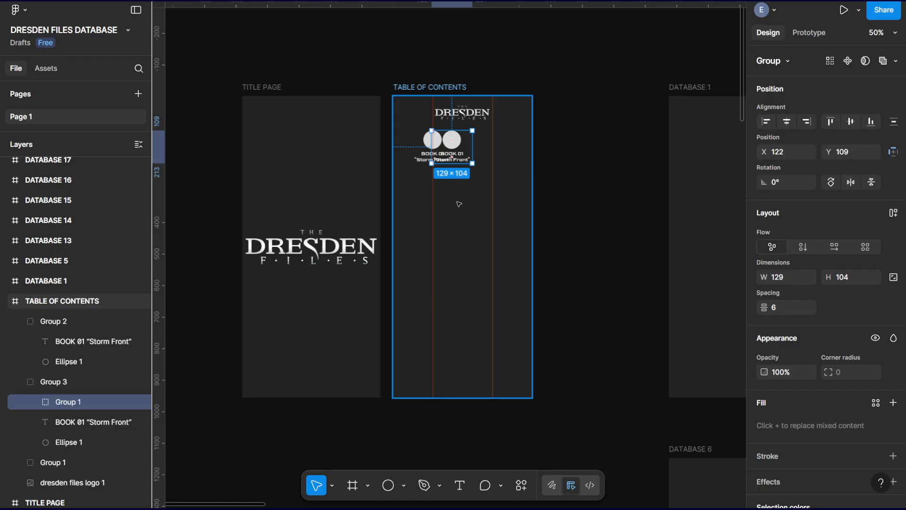
key(ctrl+v)
key(ctrl+z)
key(ctrl+z)
key(ctrl+z)
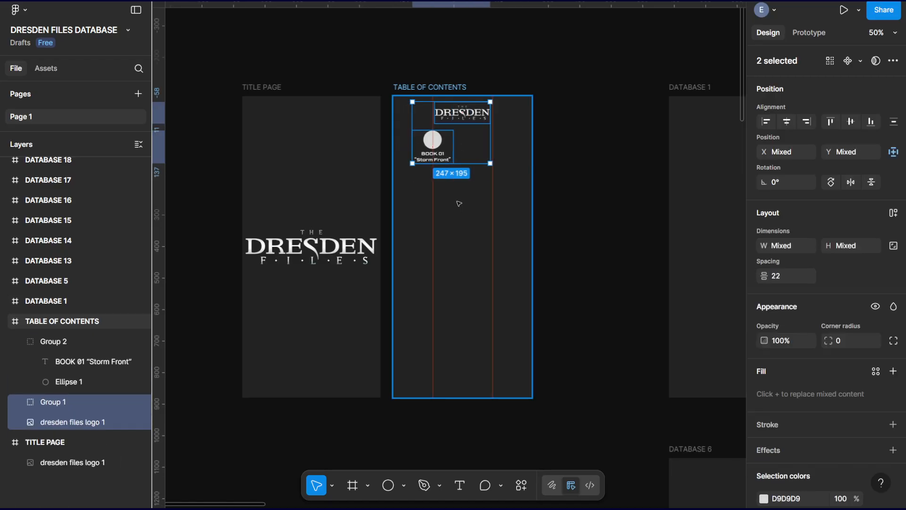
key(ctrl+z)
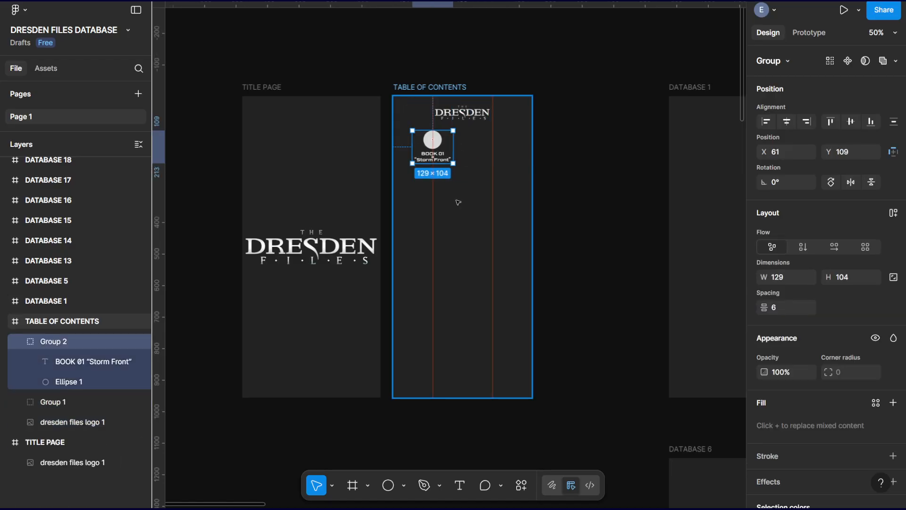
key(ctrl+z)
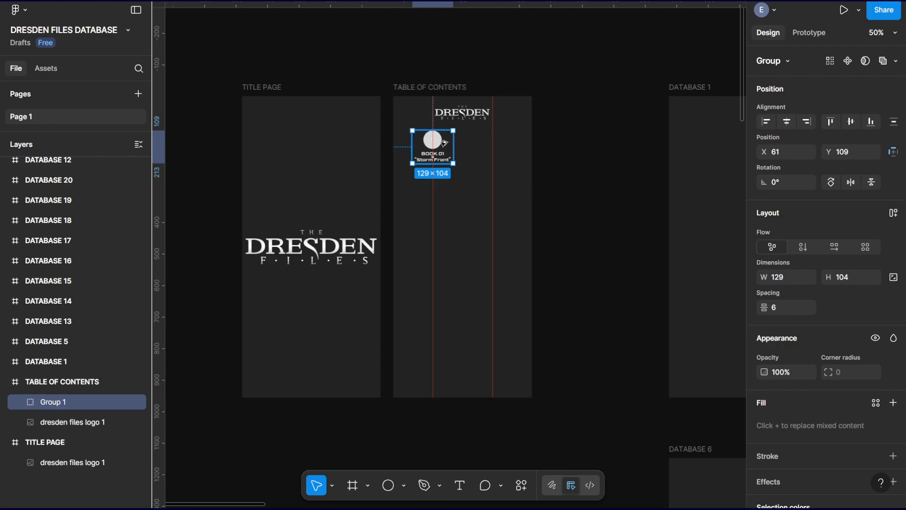
Place four copies of the BOOK 01 group below the original in a rough column along the left guide.
key(shift+0)
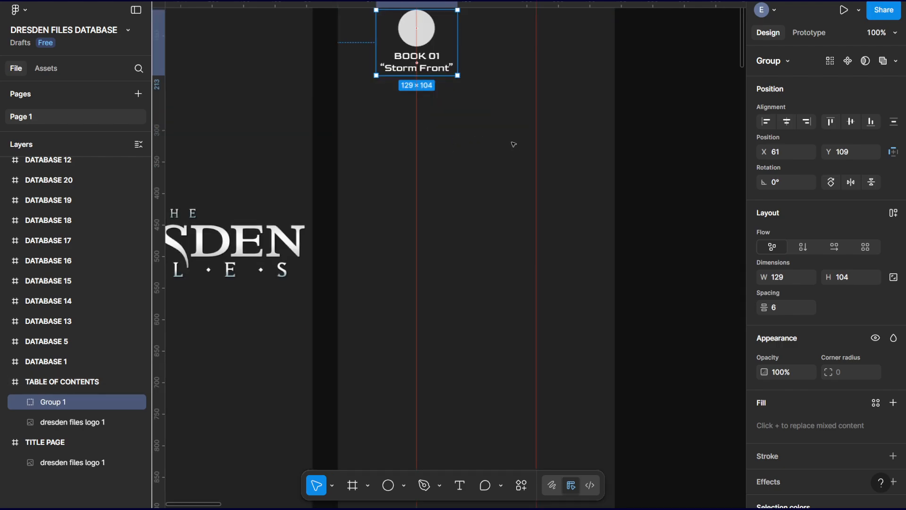
drag(514, 164, 531, 208)
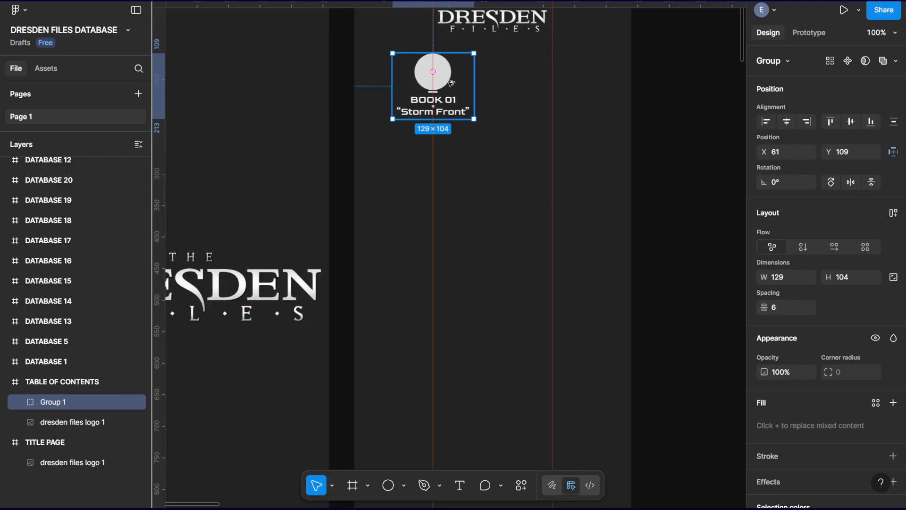
drag(447, 77, 451, 231)
drag(452, 263, 452, 348)
drag(451, 313, 460, 394)
scroll(468, 378, down, 4)
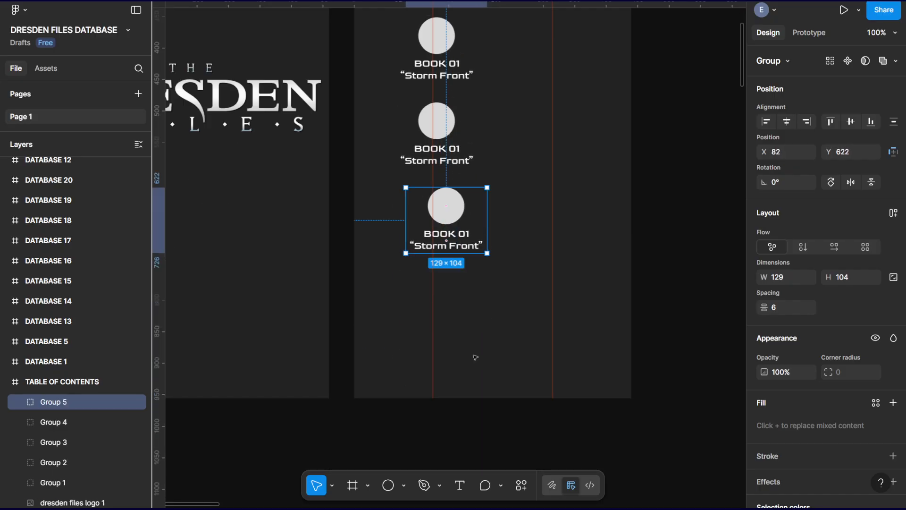
Extend the column with six more copies of the BOOK 01 group, continuing below the frame down to about Y 1420.
drag(462, 208, 460, 374)
scroll(460, 353, down, 3)
scroll(460, 353, down, 1)
drag(456, 185, 464, 379)
scroll(453, 226, down, 2)
drag(465, 248, 465, 337)
scroll(471, 234, down, 2)
drag(472, 239, 485, 342)
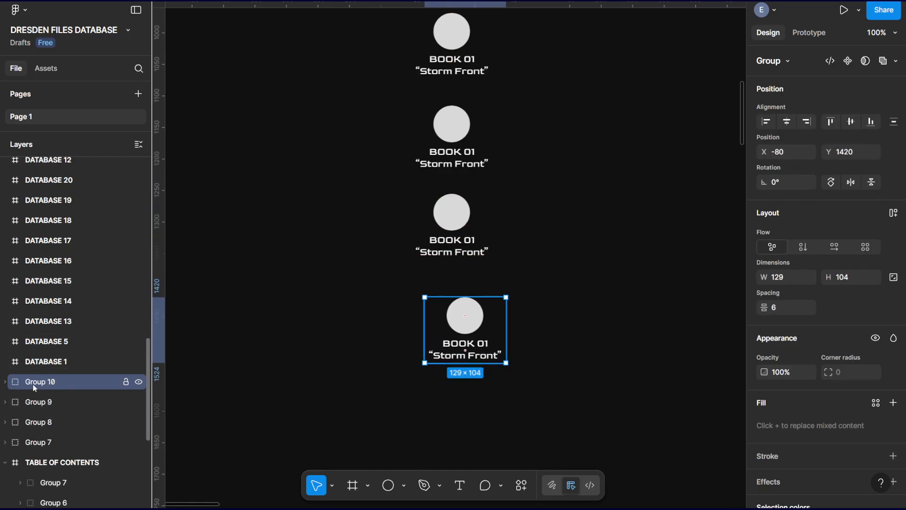
Move the four BOOK 01 groups lying outside the frame into TABLE OF CONTENTS in the layer order.
scroll(42, 399, down, 3)
click(37, 316)
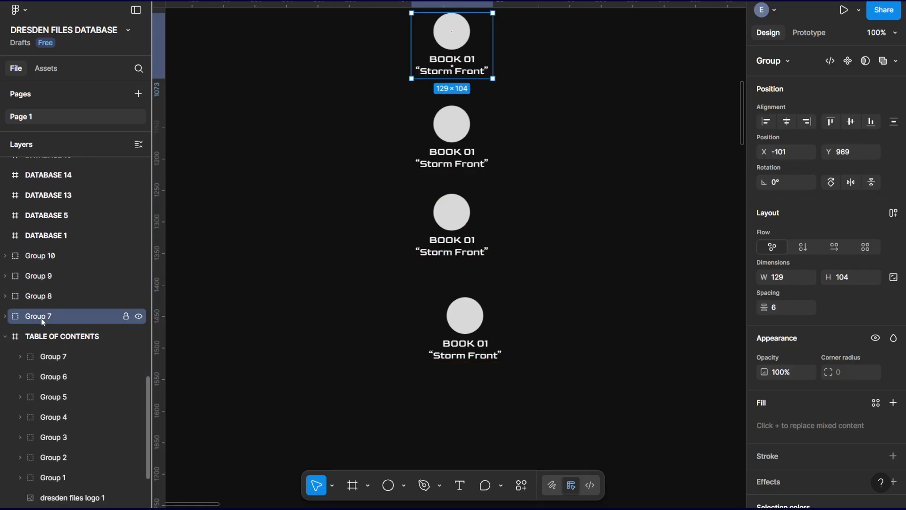
shift+click(47, 255)
drag(44, 318, 45, 339)
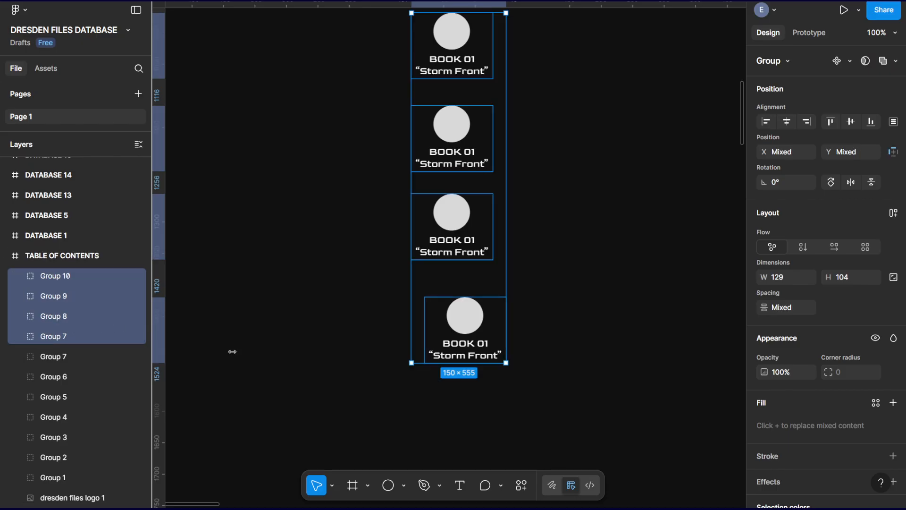
Select all eleven BOOK 01 groups and align their horizontal centers.
drag(473, 414, 412, 112)
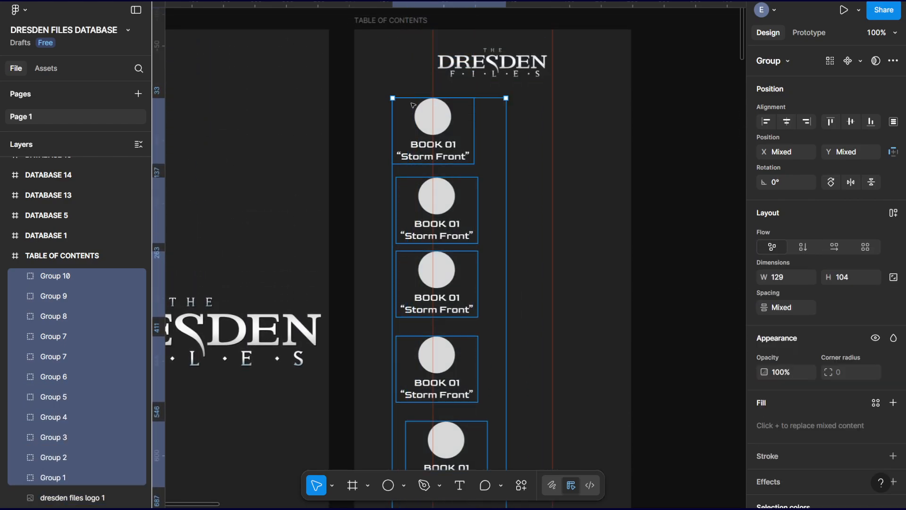
key(ctrl+minus)
key(ctrl+minus)
drag(497, 316, 447, 194)
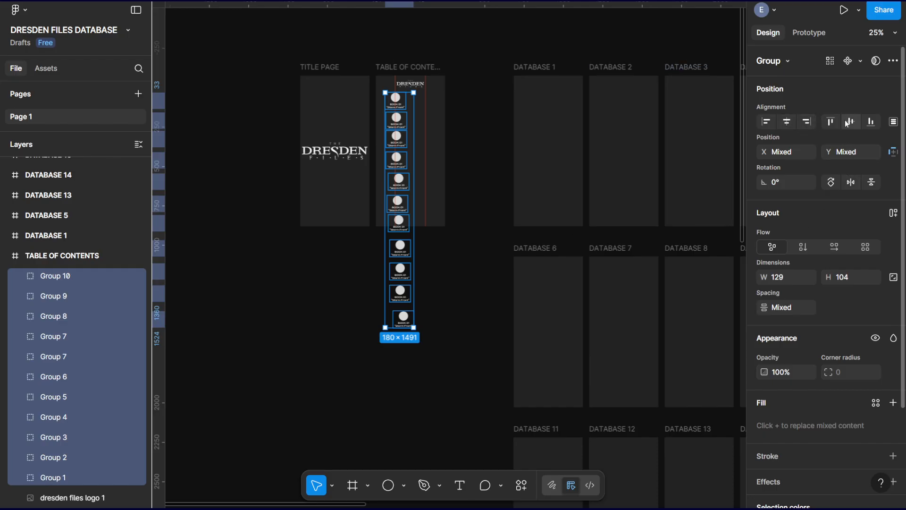
click(852, 122)
key(ctrl+z)
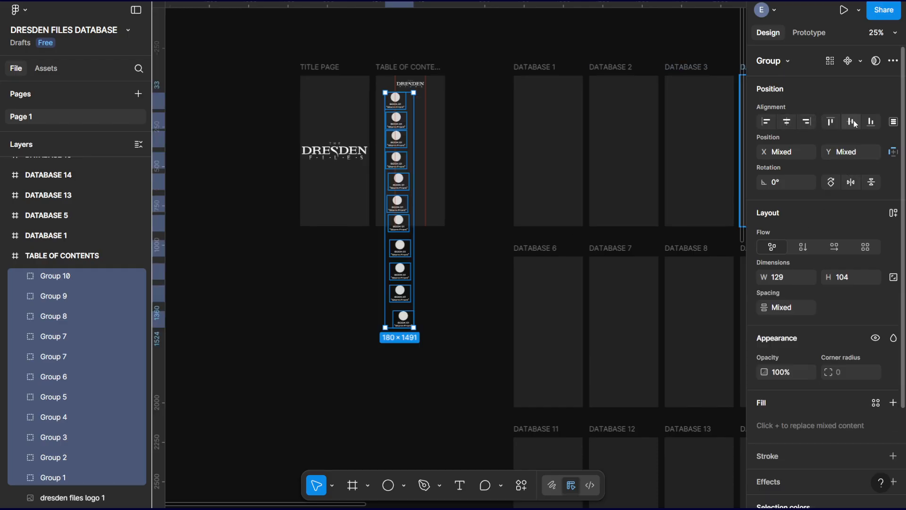
click(786, 123)
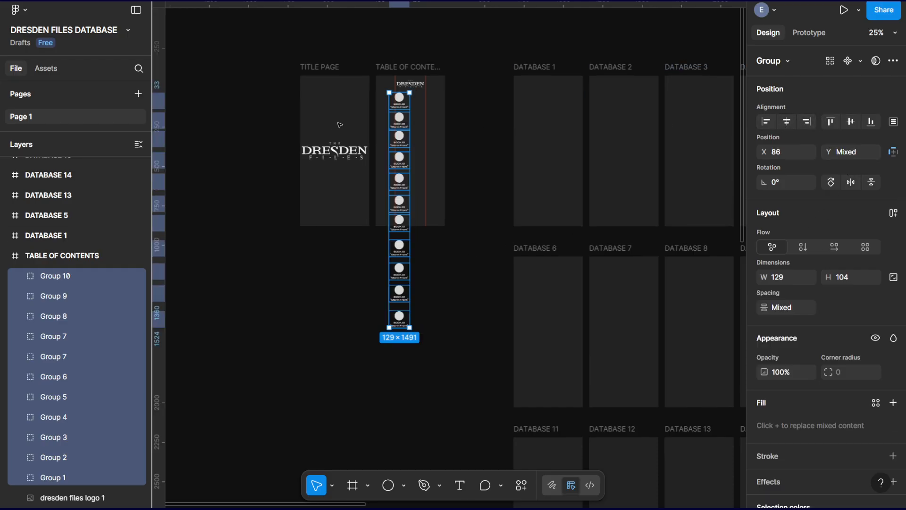
Move the aligned column of BOOK 01 groups onto the left guide at X 61.
key(ctrl+plus)
key(ctrl+plus)
scroll(407, 100, up, 8)
scroll(407, 99, left, 4)
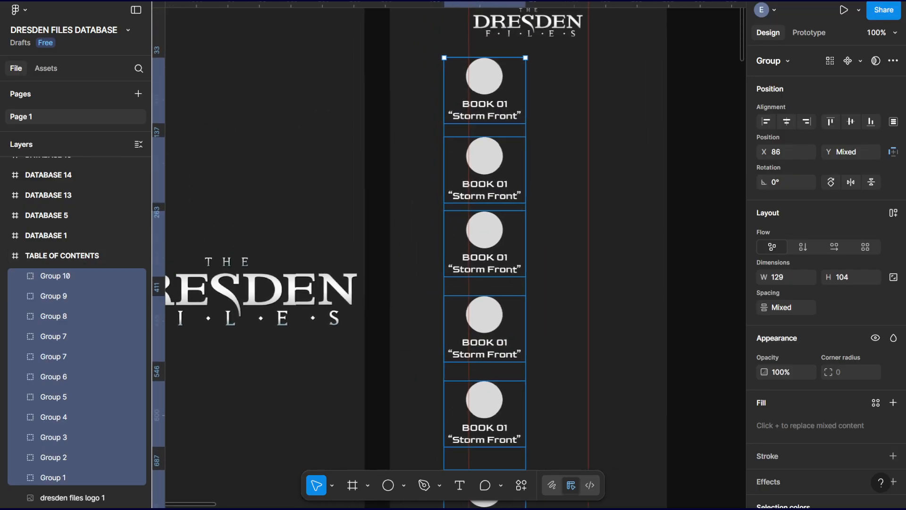
scroll(494, 132, up, 2)
scroll(494, 132, left, 1)
mouse_move(504, 126)
mouse_down()
mouse_move(488, 124)
mouse_move(493, 132)
mouse_up()
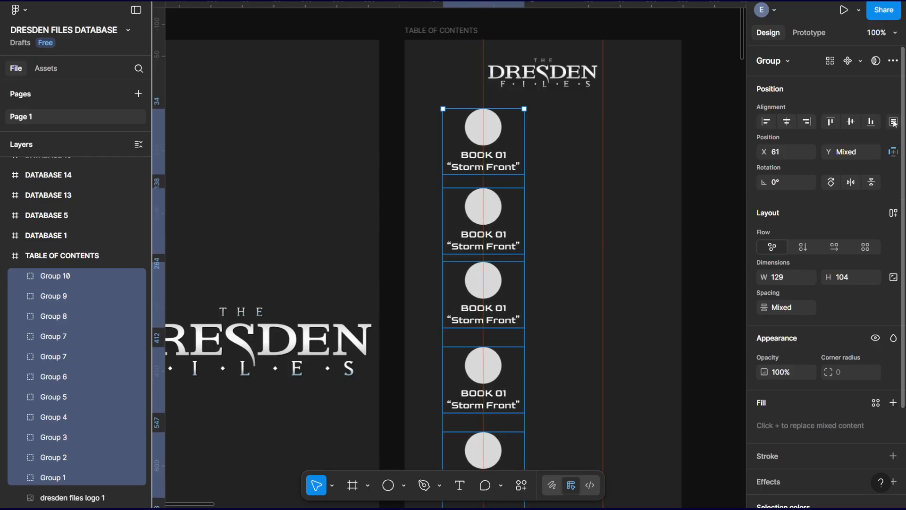
Distribute the vertical spacing evenly between the eleven BOOK 01 groups and clear the selection.
click(894, 121)
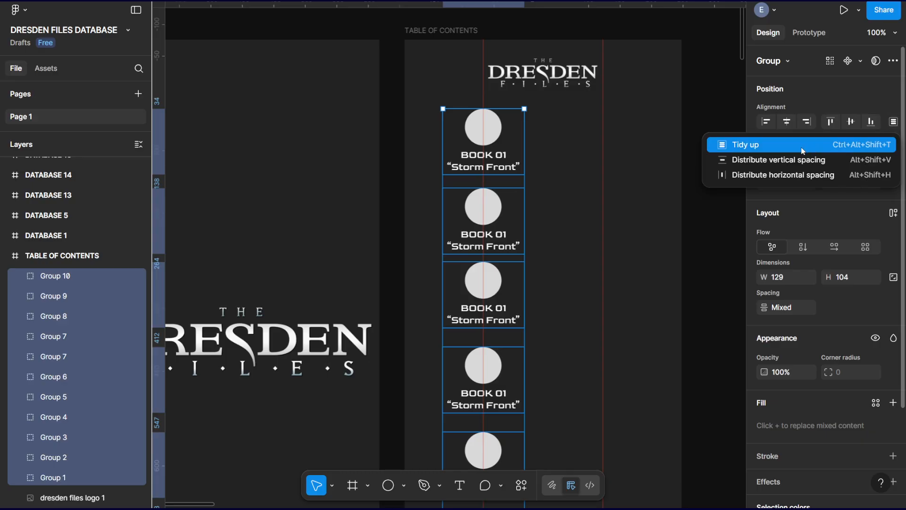
click(778, 160)
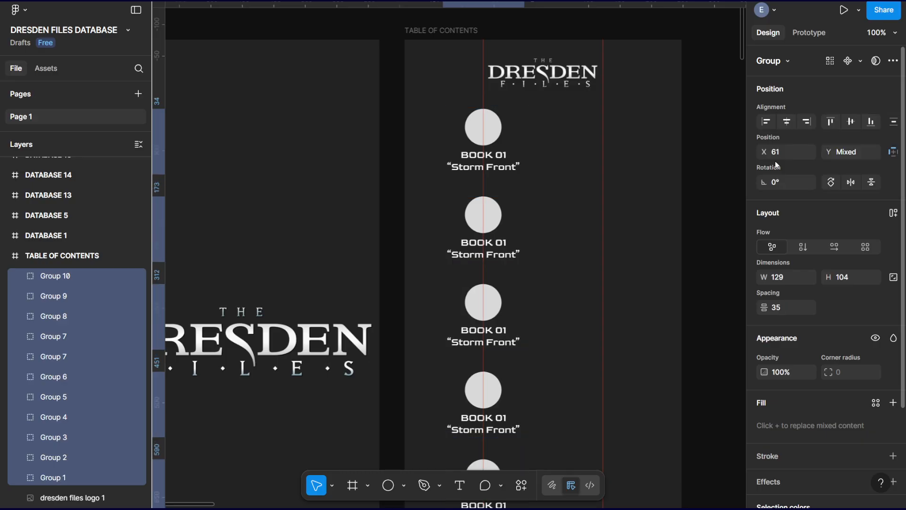
click(590, 265)
scroll(585, 265, down, 5)
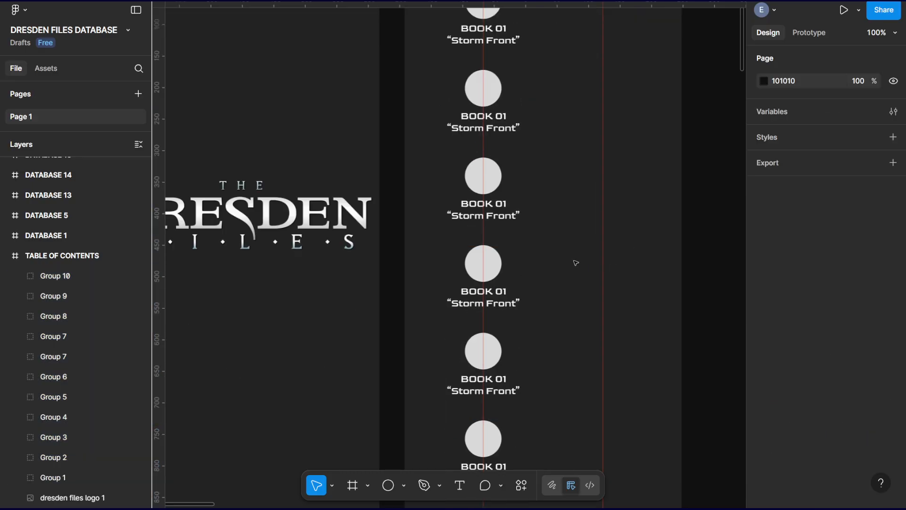
Select the TABLE OF CONTENTS frame and open it in the Present prototype view.
key(minus)
scroll(573, 265, down, 10)
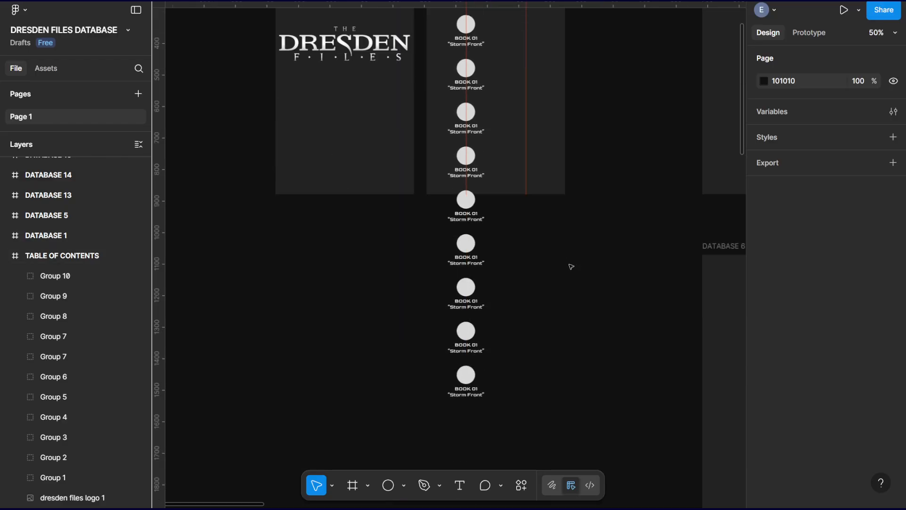
scroll(571, 267, up, 15)
scroll(567, 266, down, 5)
scroll(567, 266, down, 5)
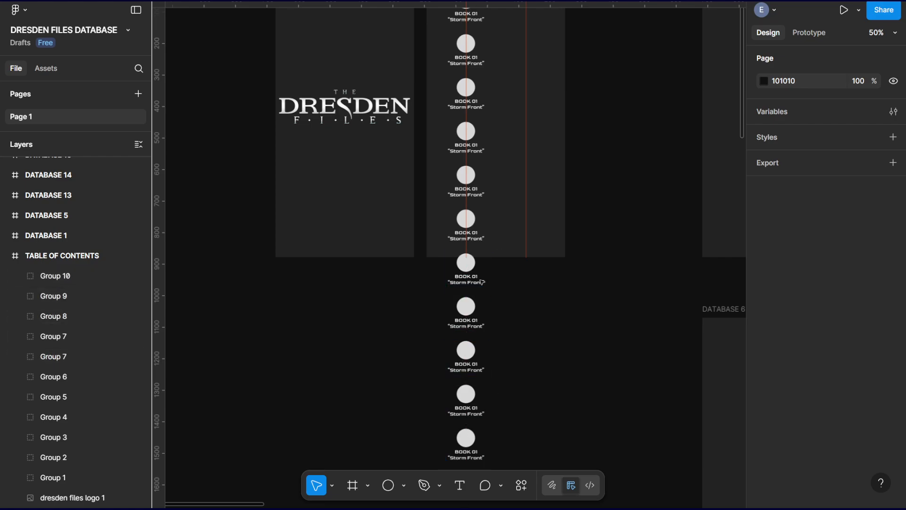
click(57, 255)
scroll(578, 231, up, 7)
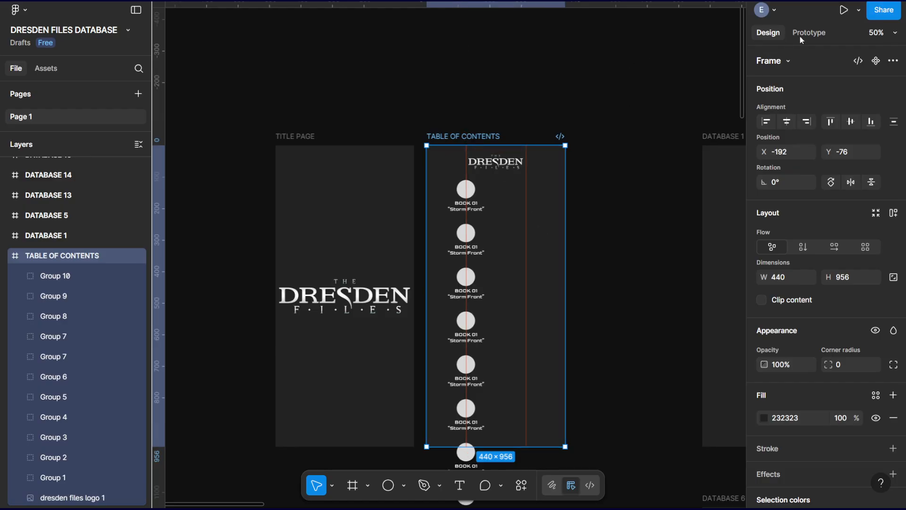
click(859, 12)
click(859, 12)
click(859, 12)
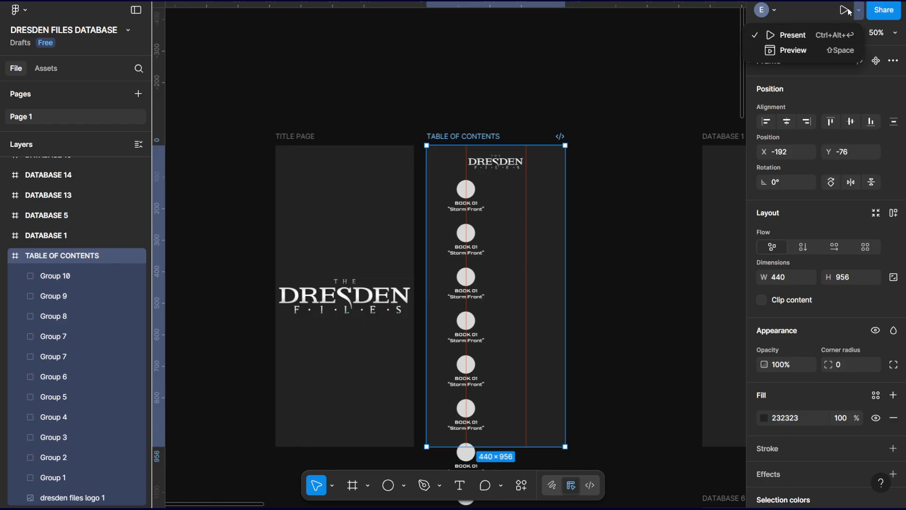
click(789, 37)
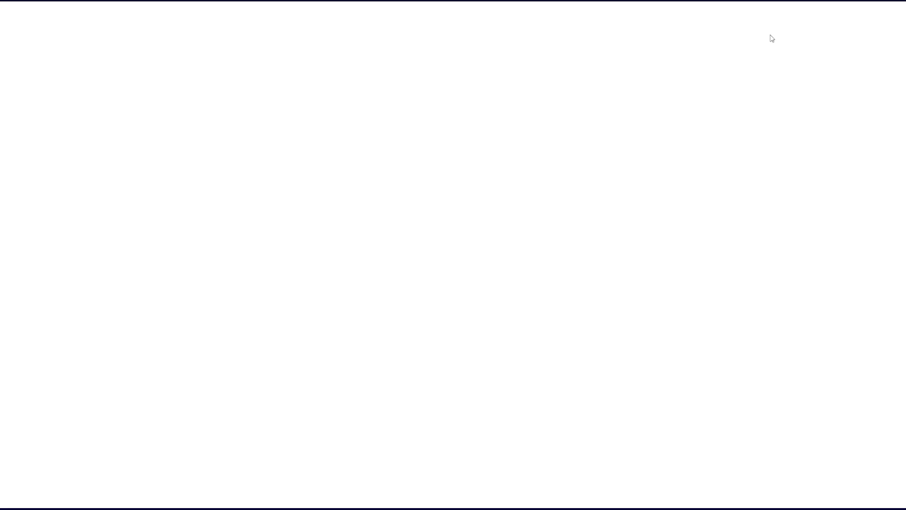
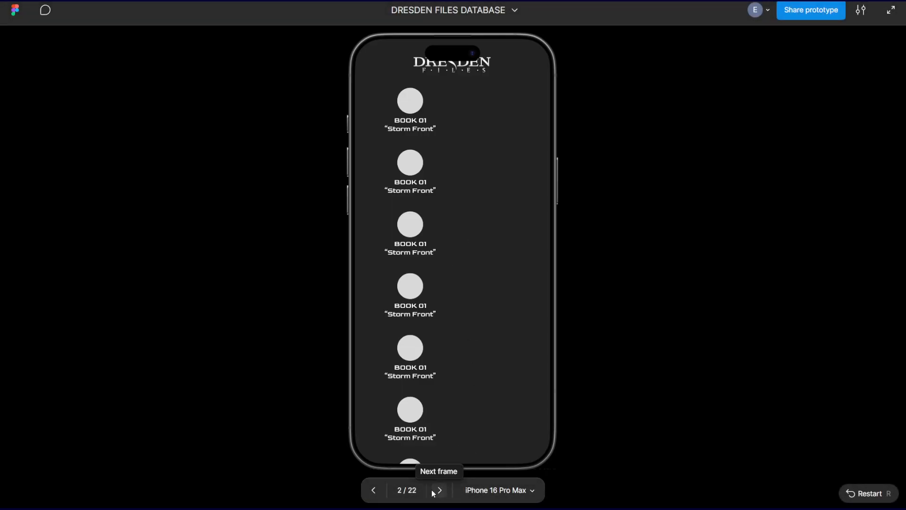
Hide the device frame around the iPhone 16 Pro Max prototype preview.
click(505, 491)
mouse_move(562, 467)
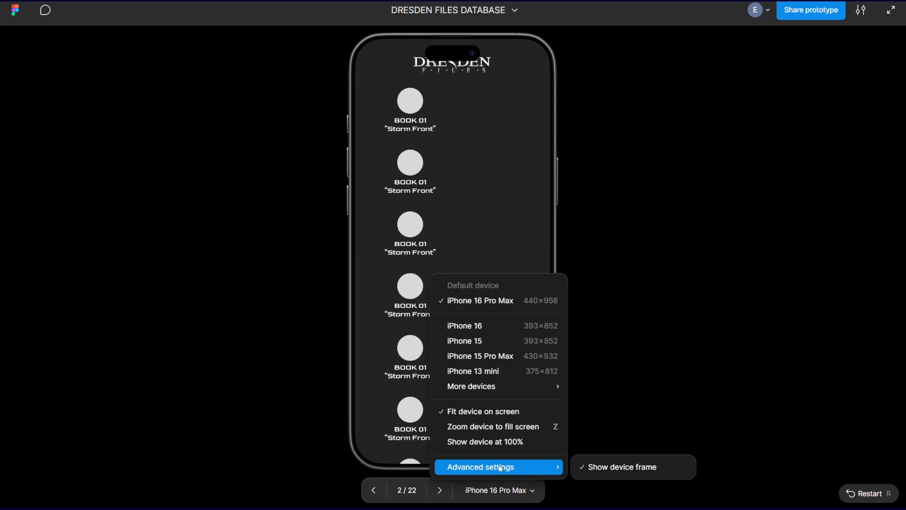
click(607, 468)
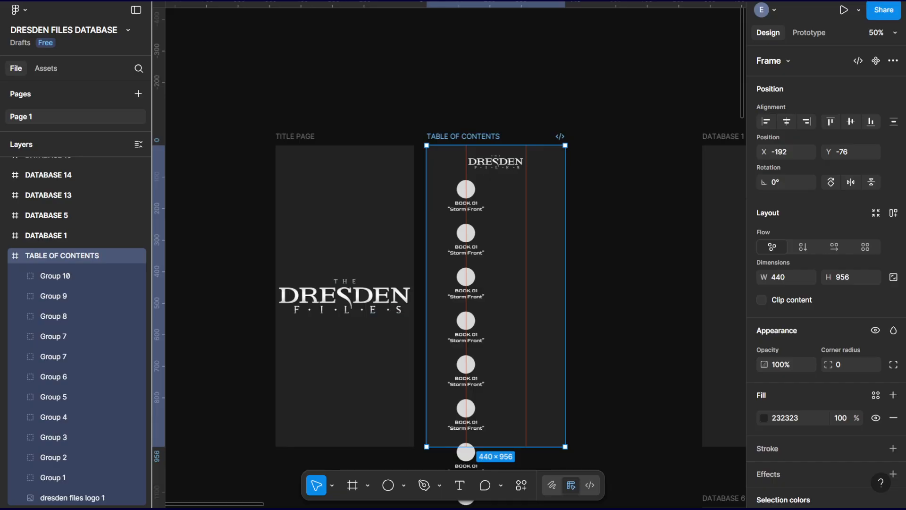
Extend the TABLE OF CONTENTS frame downward to a height of about 1640 and present it as a prototype.
scroll(604, 258, down, 5)
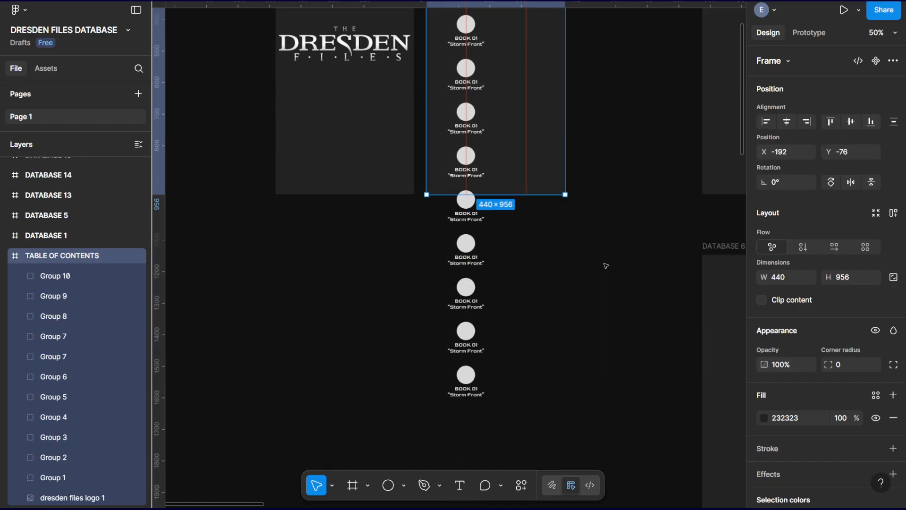
drag(541, 197, 522, 410)
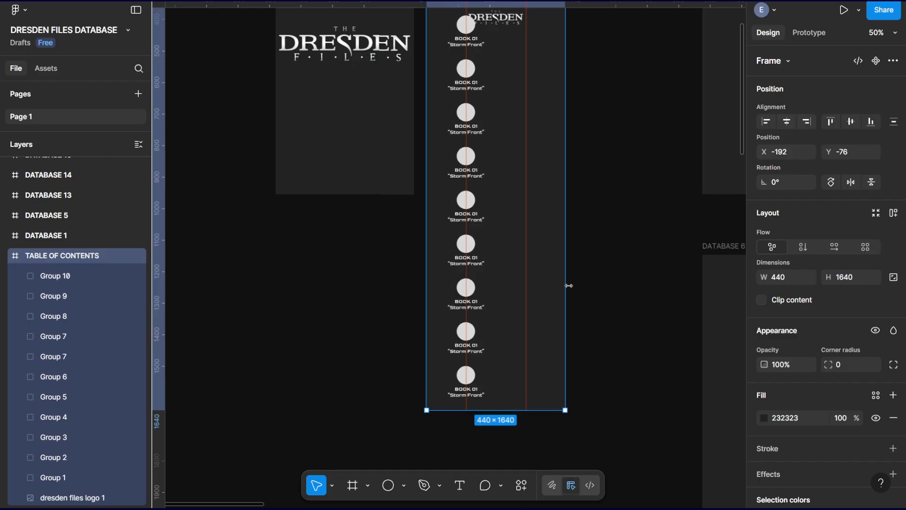
click(842, 10)
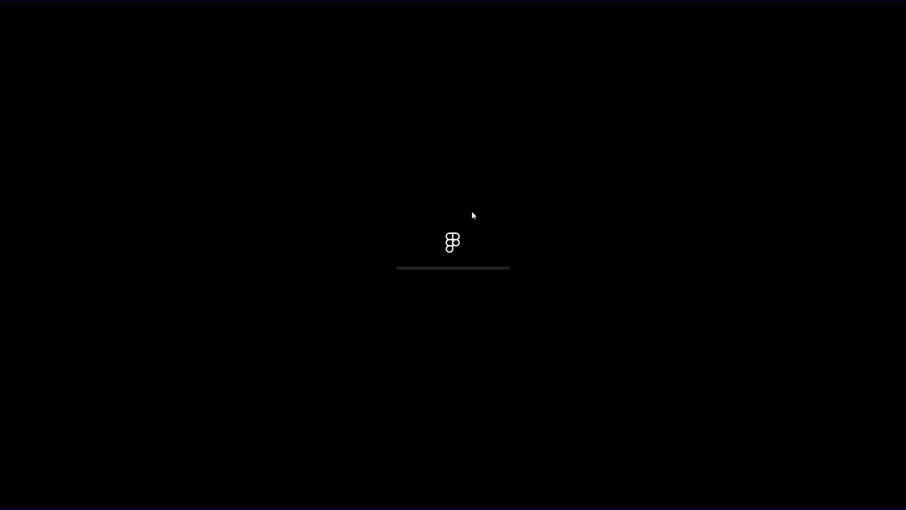
Examine how the logo and the column of book buttons sit while scrolling through the table of contents preview.
scroll(471, 216, down, 6)
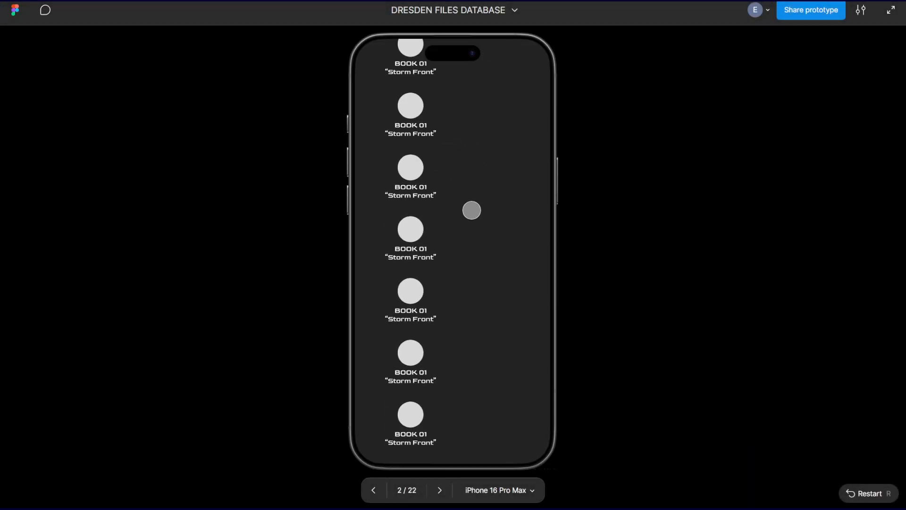
scroll(471, 216, up, 3)
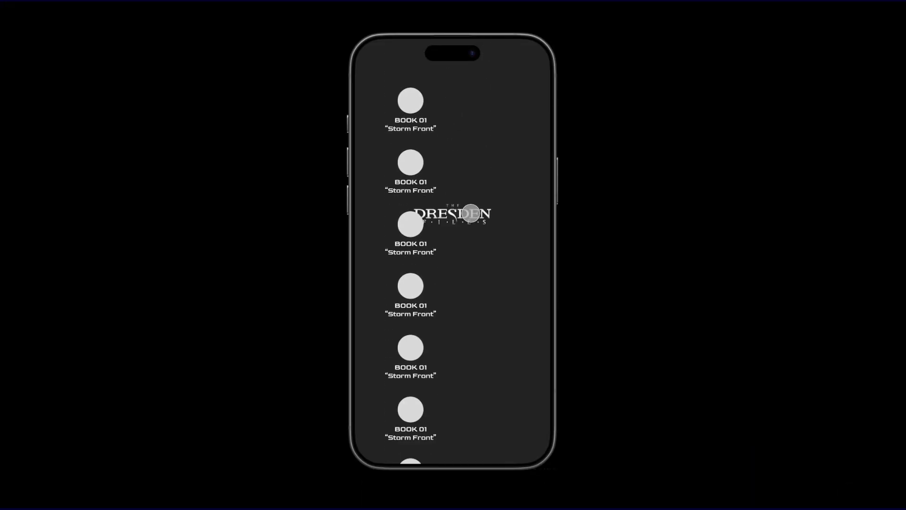
scroll(471, 213, down, 5)
scroll(471, 213, up, 4)
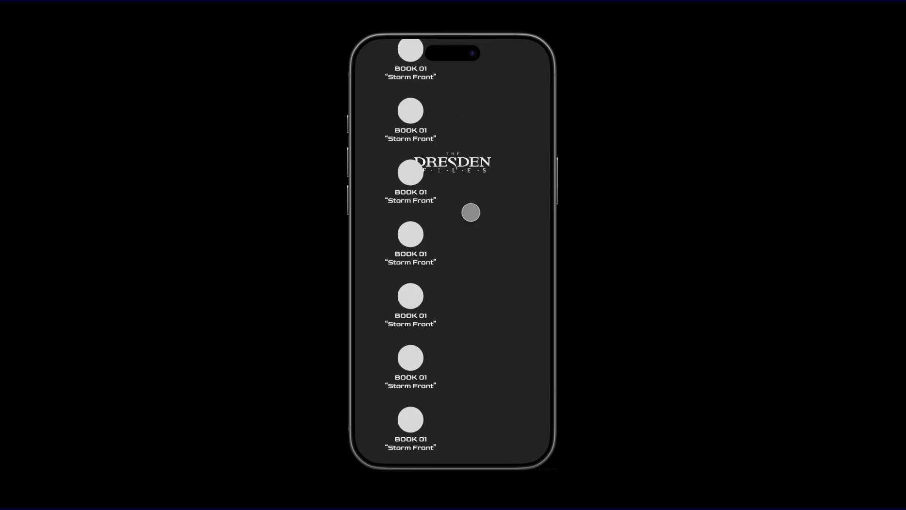
scroll(471, 212, up, 2)
scroll(471, 213, down, 1)
scroll(471, 212, up, 2)
scroll(471, 214, down, 2)
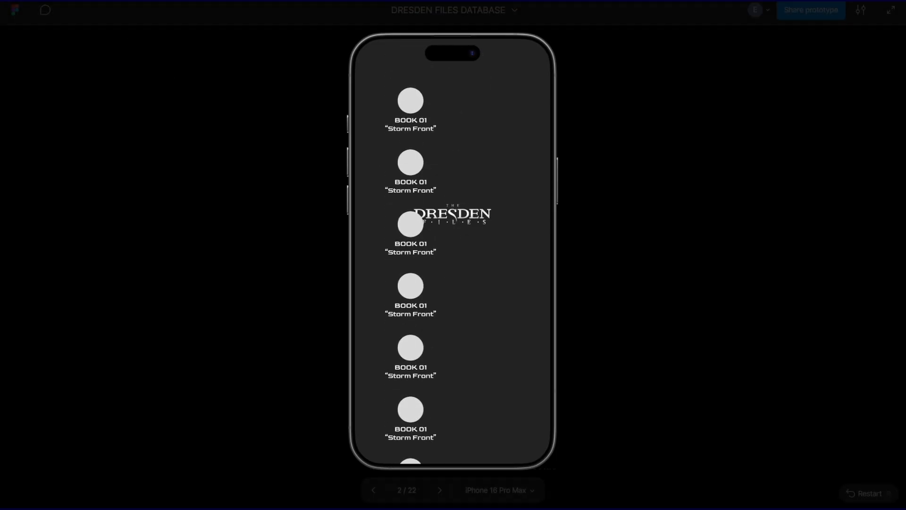
Return to the design file, undo the TABLE OF CONTENTS frame's height change and clear the selection.
click(104, 1)
scroll(588, 195, up, 5)
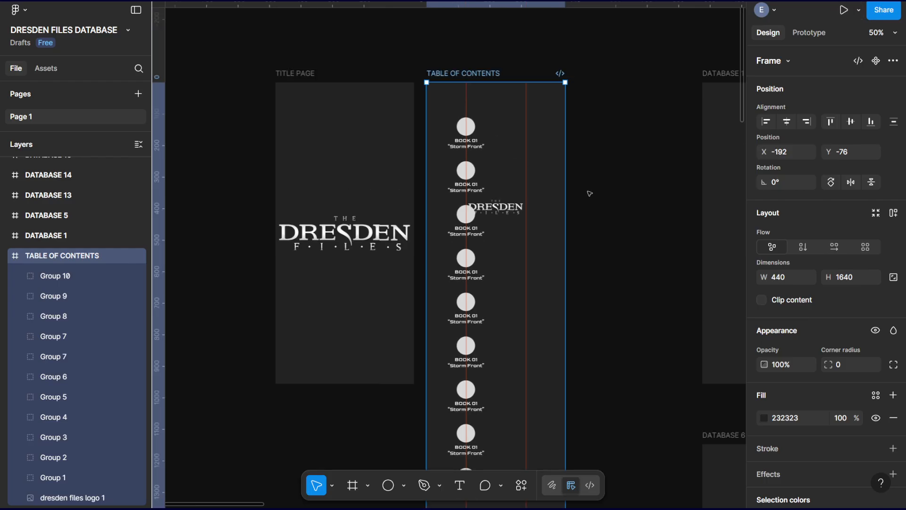
key(ctrl+z)
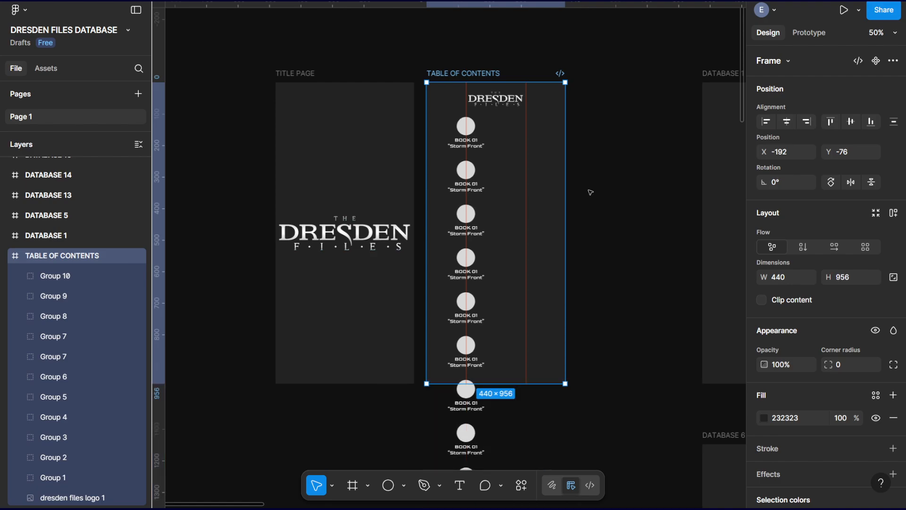
click(612, 202)
Set the constraints of the logo in the TABLE OF CONTENTS frame to Center horizontally and Top vertically.
click(509, 99)
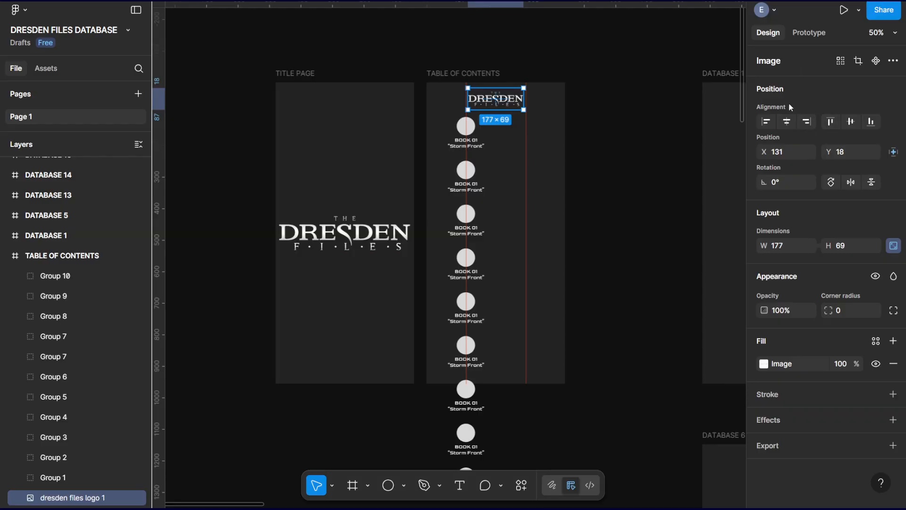
click(894, 152)
click(792, 184)
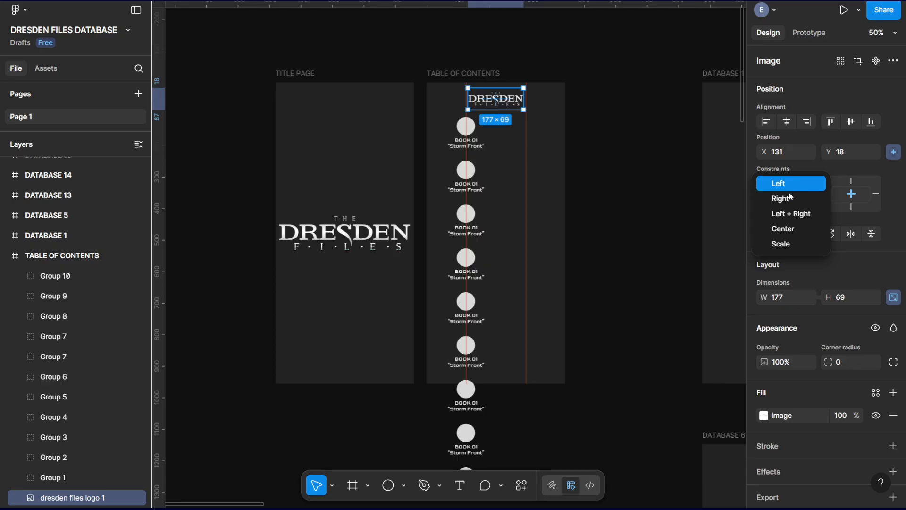
click(852, 181)
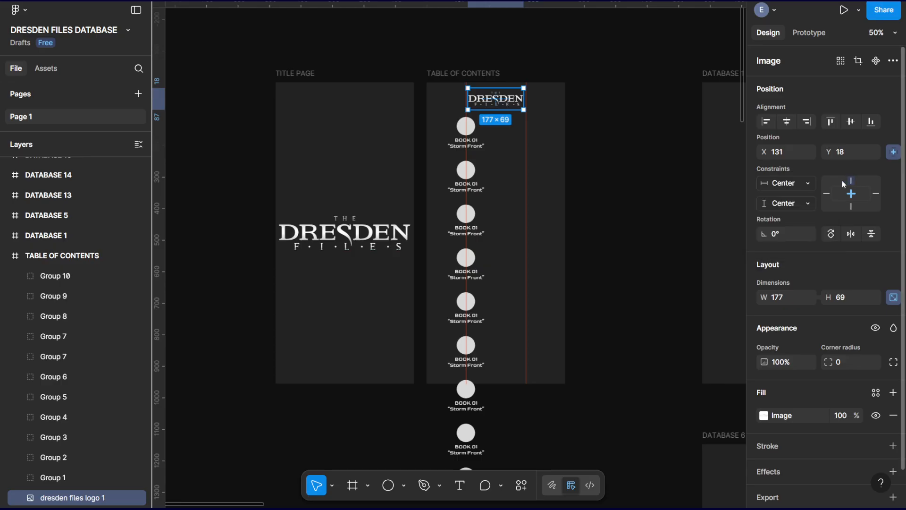
click(827, 195)
click(851, 181)
click(813, 189)
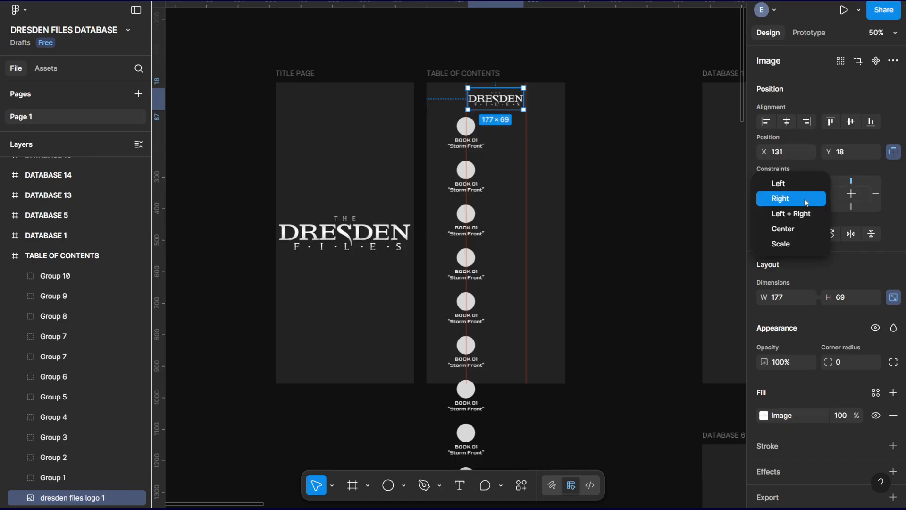
click(791, 229)
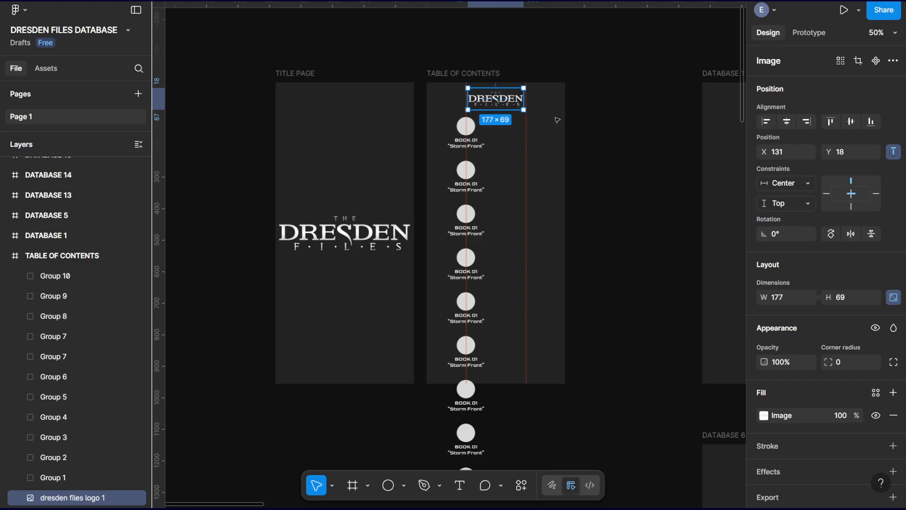
click(551, 202)
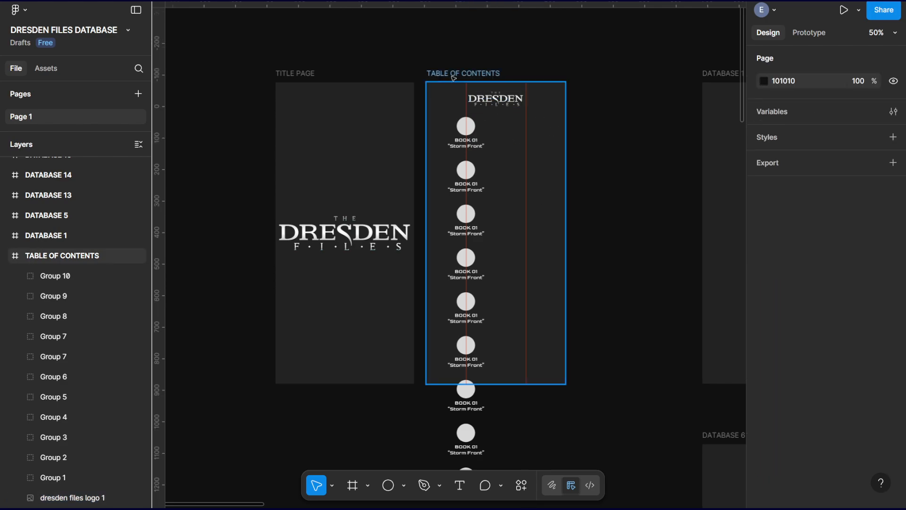
Extend the TABLE OF CONTENTS frame downward past the last book button to a height of about 1660.
click(519, 283)
scroll(585, 400, down, 5)
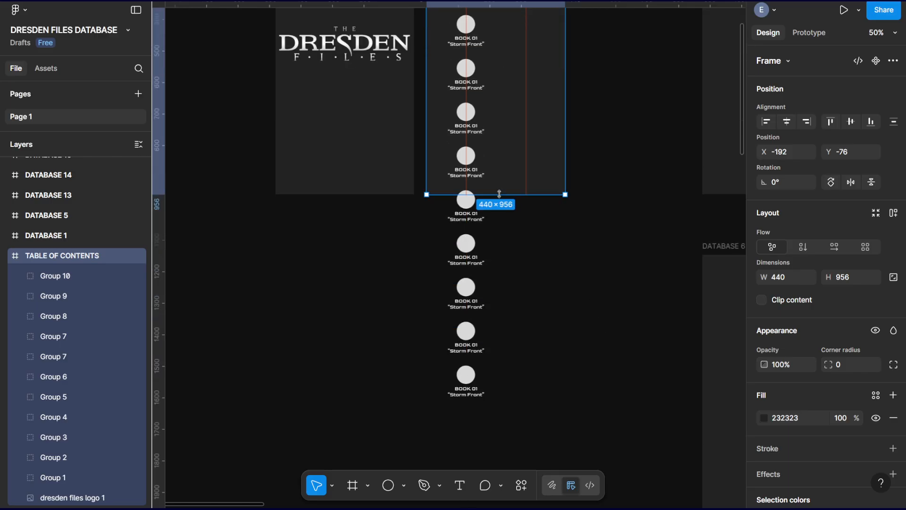
drag(496, 199, 516, 417)
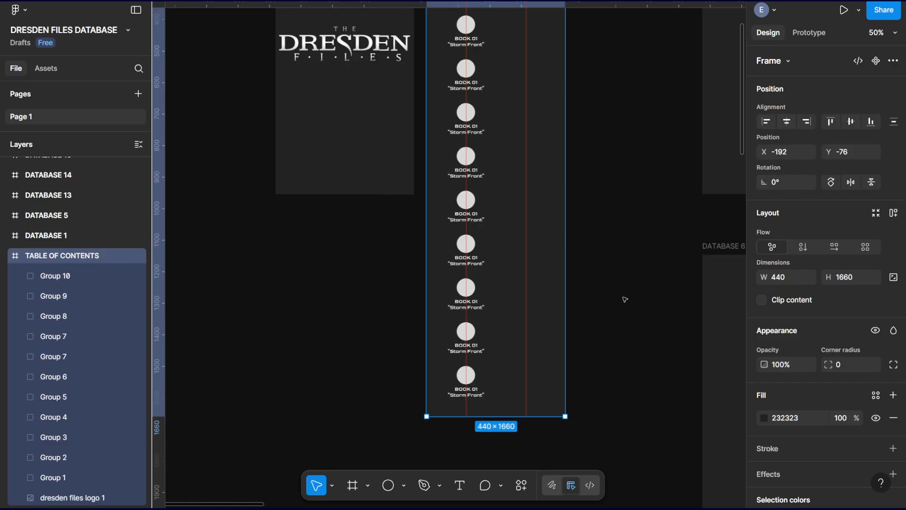
click(625, 299)
scroll(618, 278, up, 6)
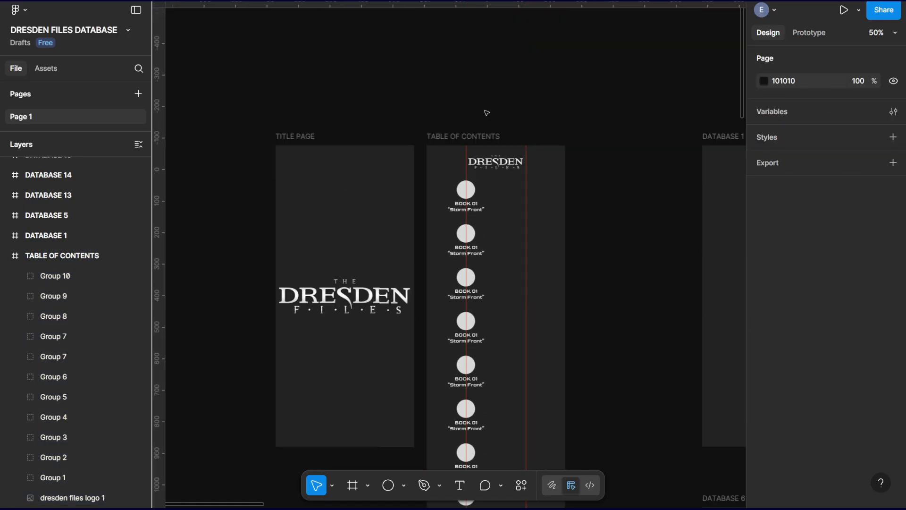
Present the TABLE OF CONTENTS frame as a prototype and hide the device frame in the preview.
click(483, 138)
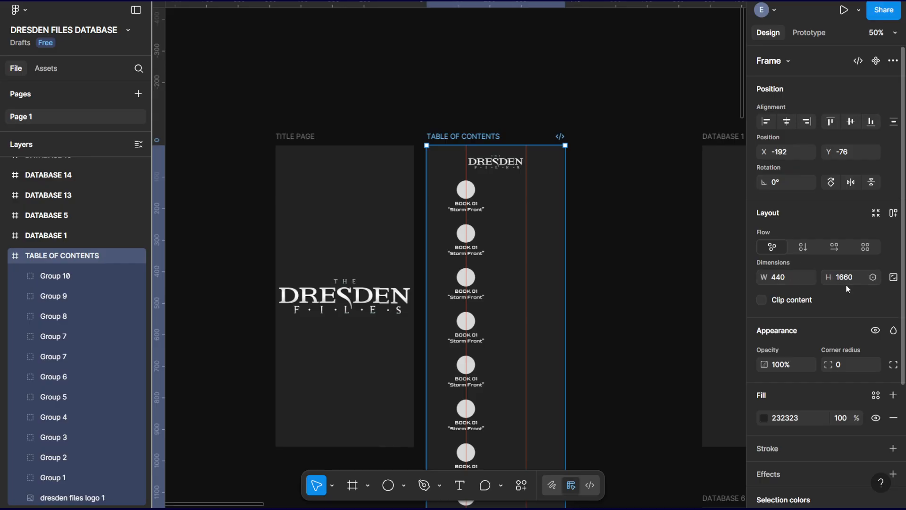
click(786, 61)
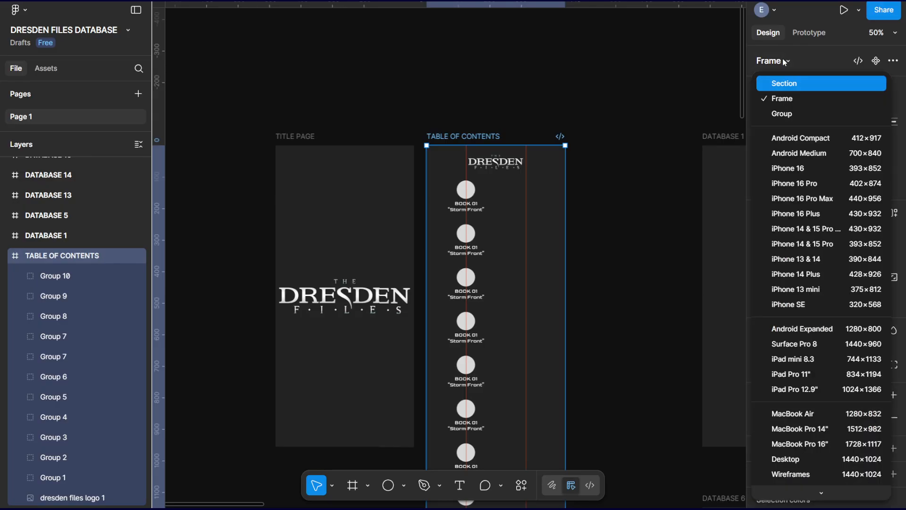
click(785, 61)
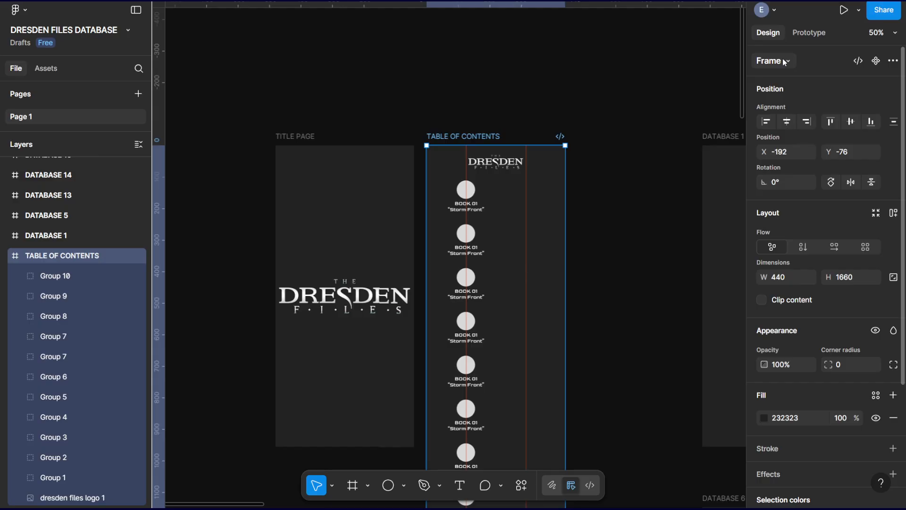
click(845, 10)
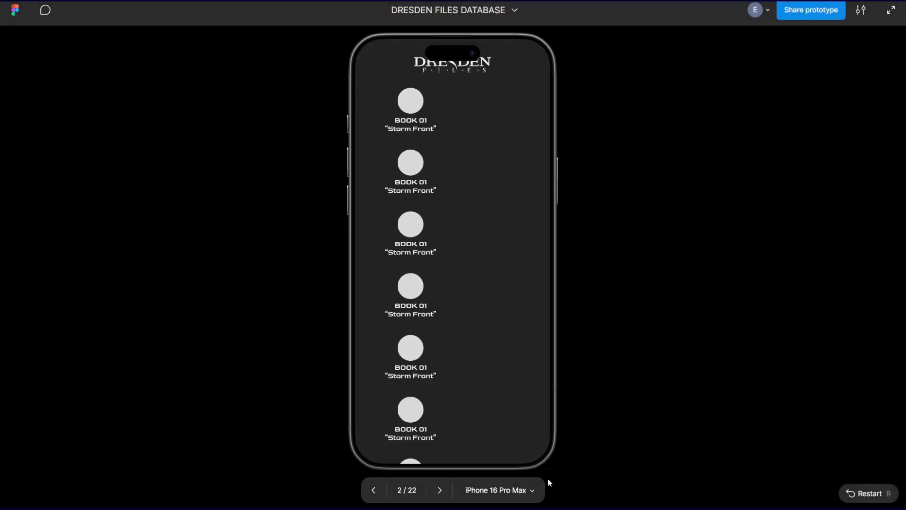
click(531, 493)
mouse_move(523, 471)
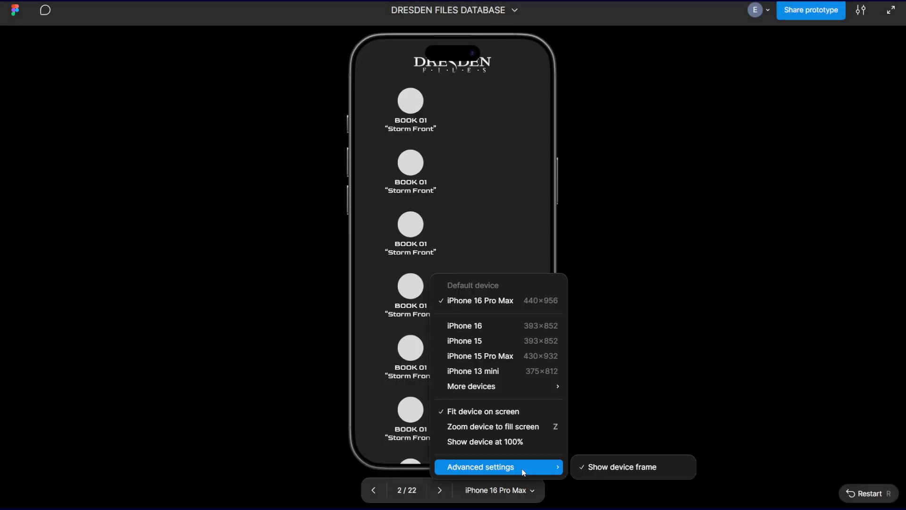
click(625, 468)
Scroll the frameless preview to check the logo and the full column of book buttons, and return to the design file.
scroll(479, 358, down, 4)
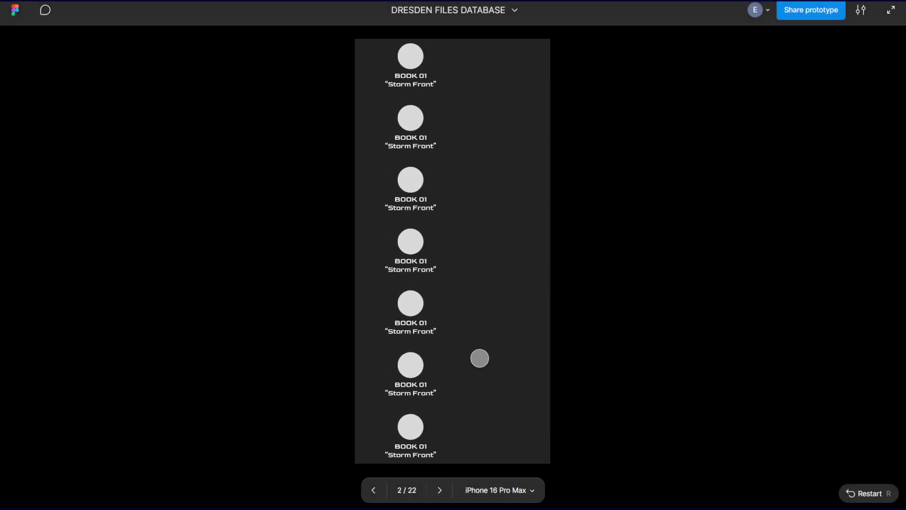
scroll(487, 348, up, 3)
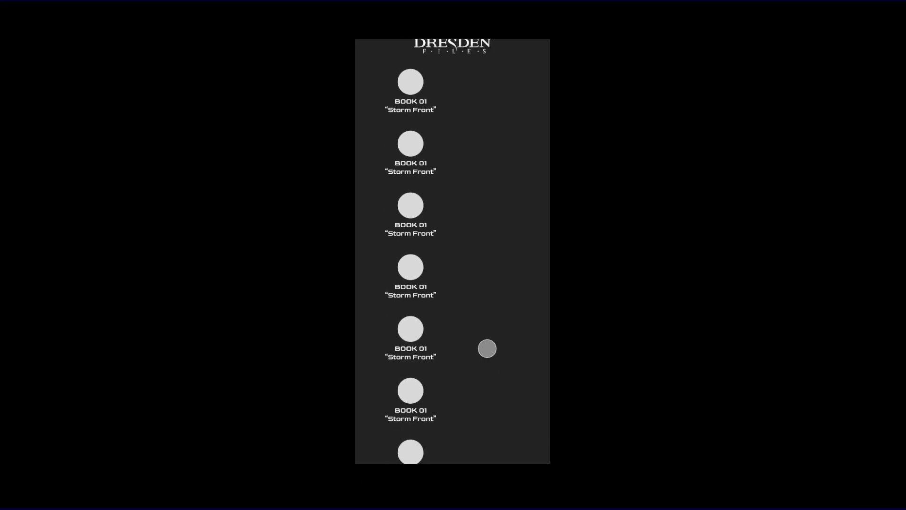
scroll(486, 340, down, 2)
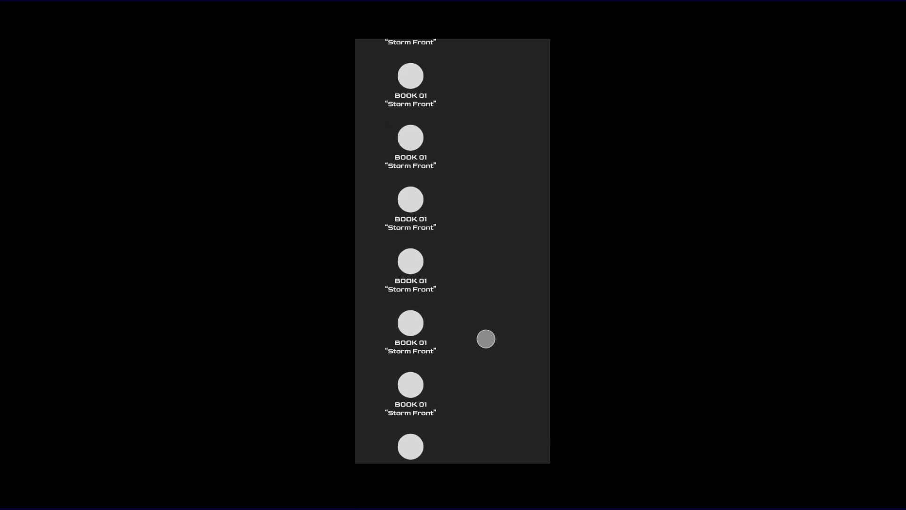
scroll(486, 339, up, 2)
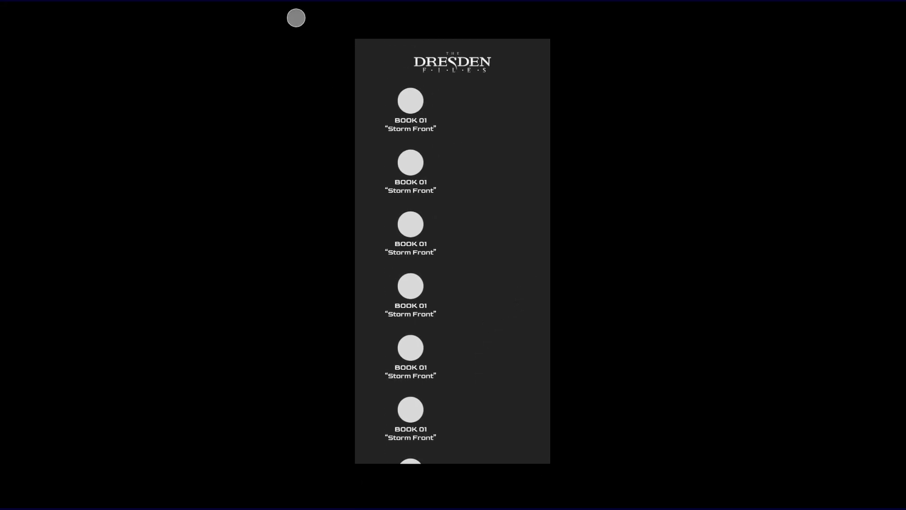
key(Escape)
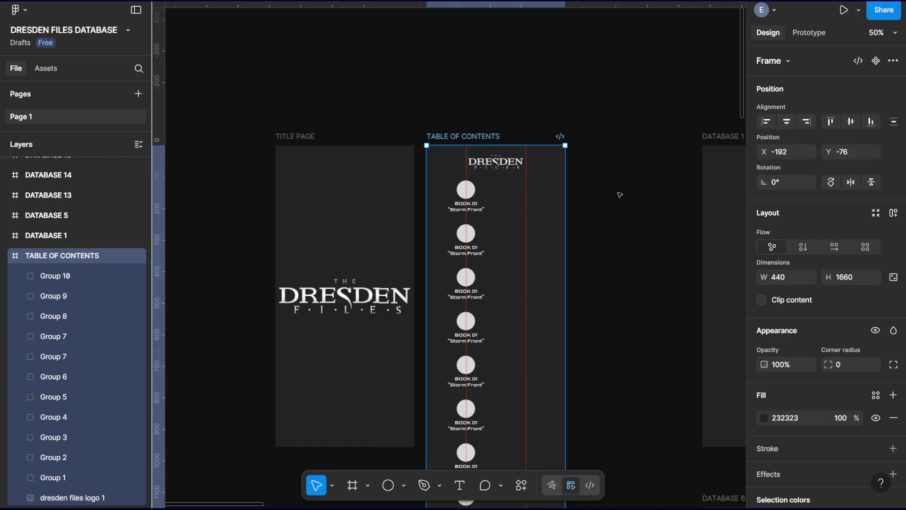
Compare the layout properties of the TABLE OF CONTENTS and TITLE PAGE frames.
click(622, 222)
scroll(622, 222, down, 5)
scroll(621, 221, up, 4)
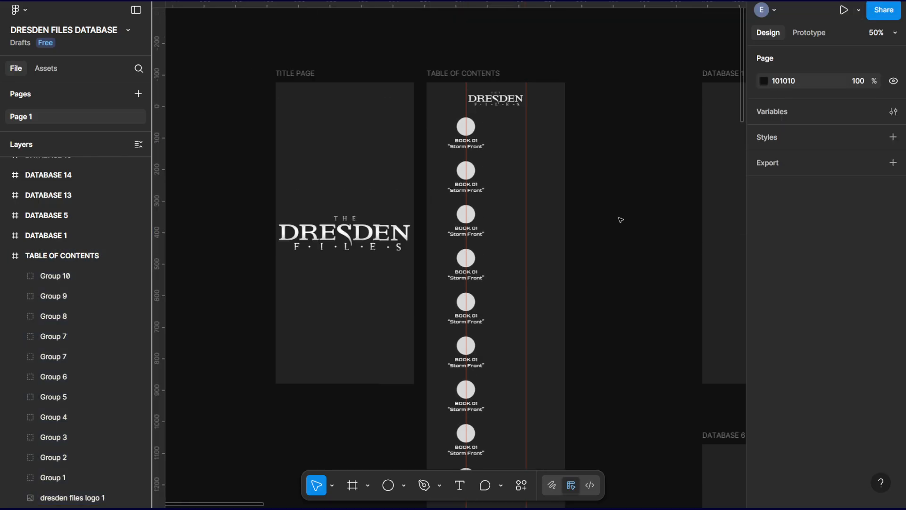
click(464, 74)
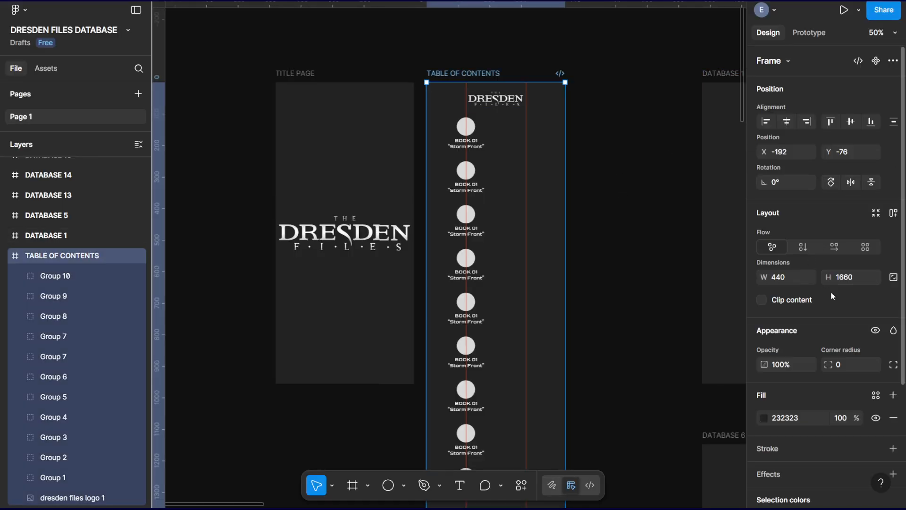
scroll(832, 295, down, 4)
scroll(832, 293, up, 3)
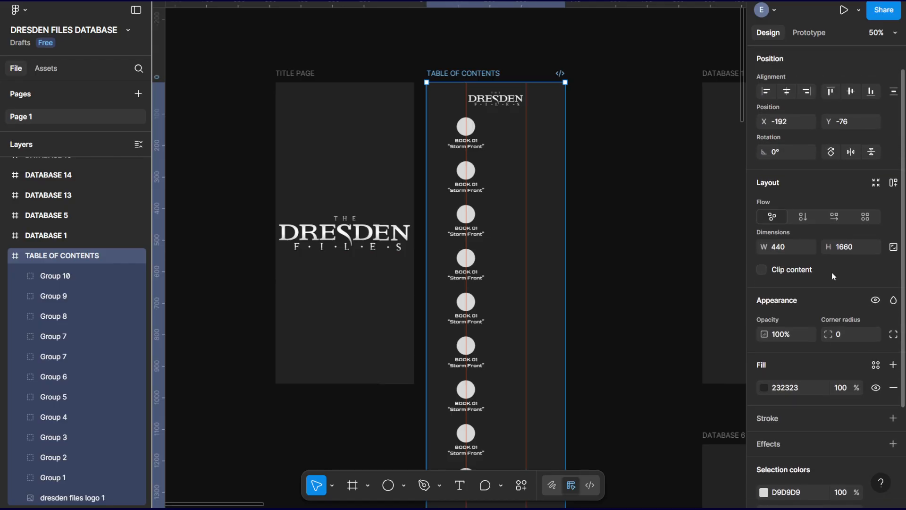
scroll(832, 273, up, 1)
click(300, 80)
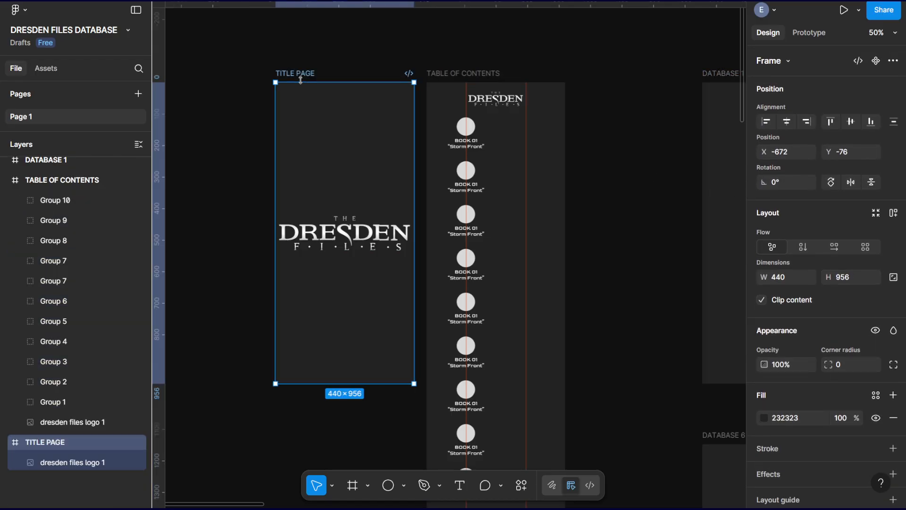
click(347, 132)
click(457, 76)
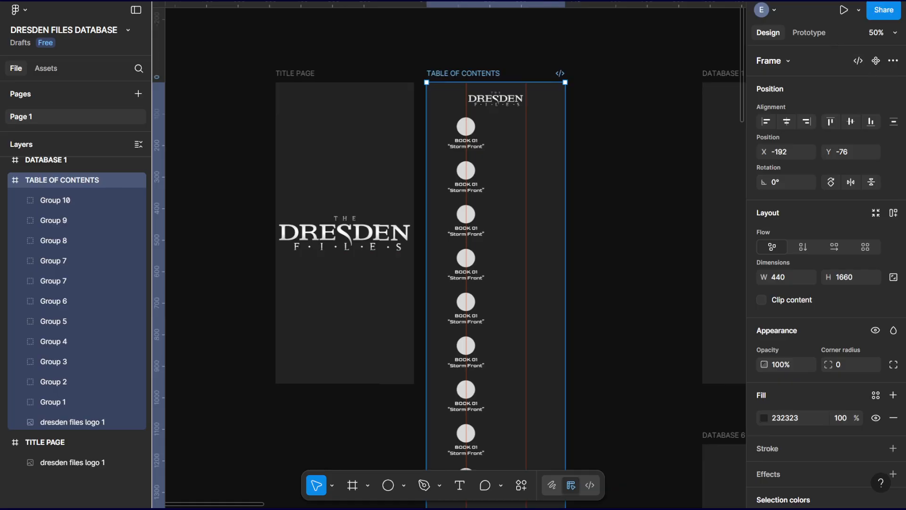
click(894, 60)
click(895, 61)
click(895, 33)
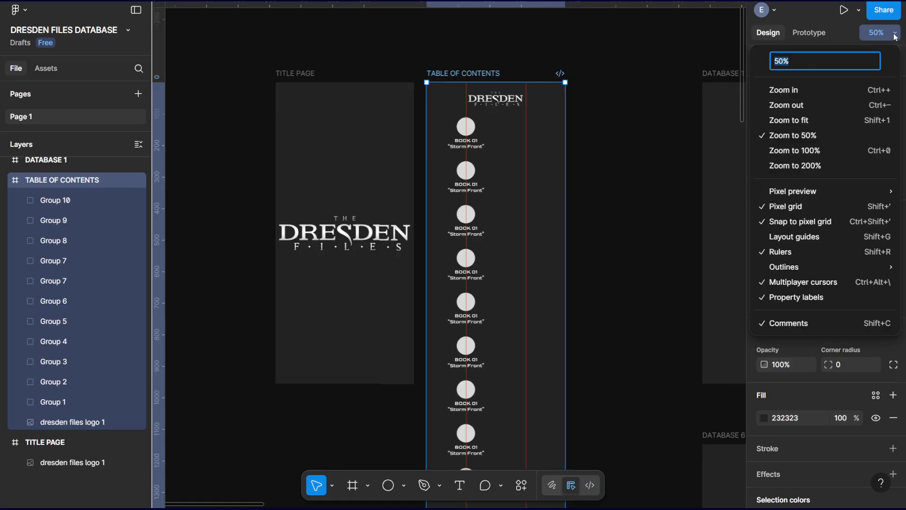
click(895, 37)
click(858, 12)
click(859, 12)
click(768, 11)
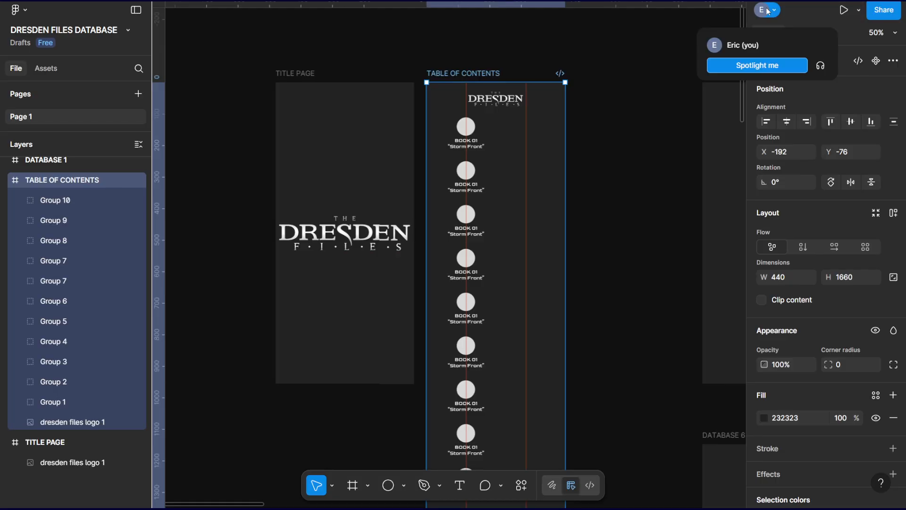
click(768, 11)
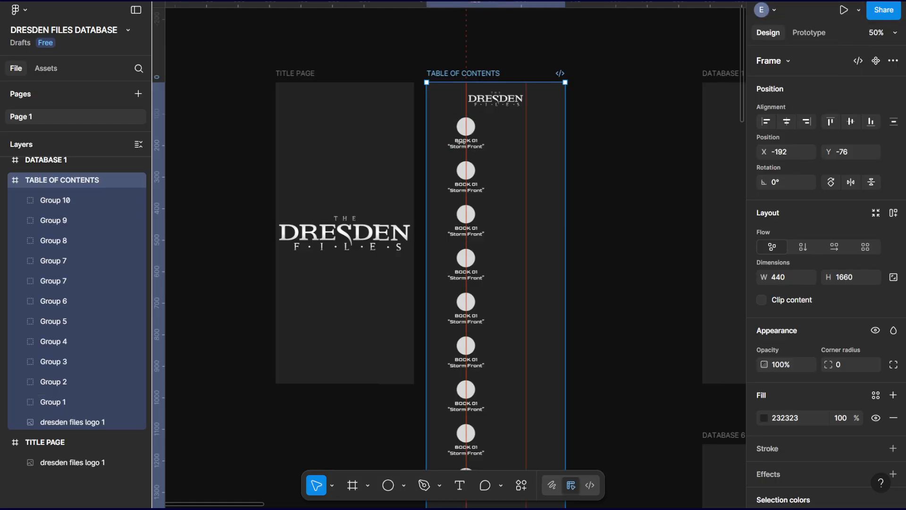
Duplicate all eleven book button groups of the TABLE OF CONTENTS frame into a second column at X 250, on the right-hand guide.
click(65, 402)
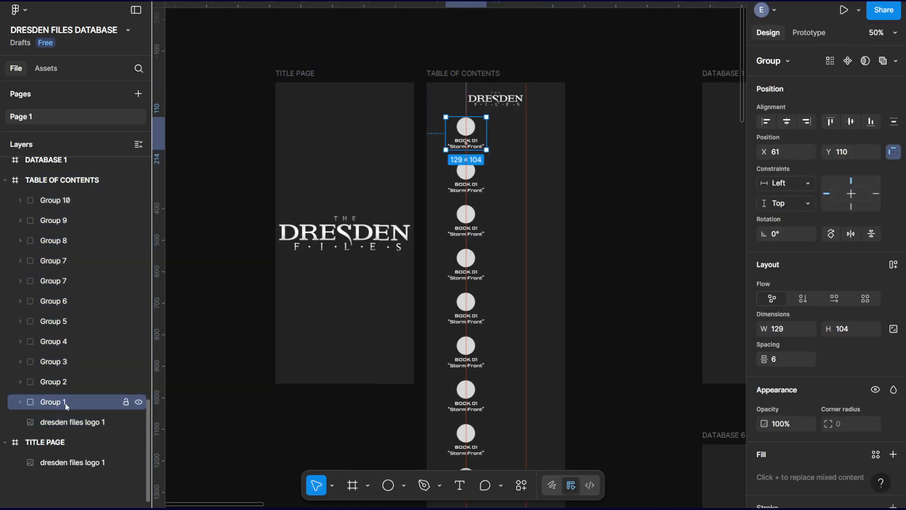
shift+click(67, 204)
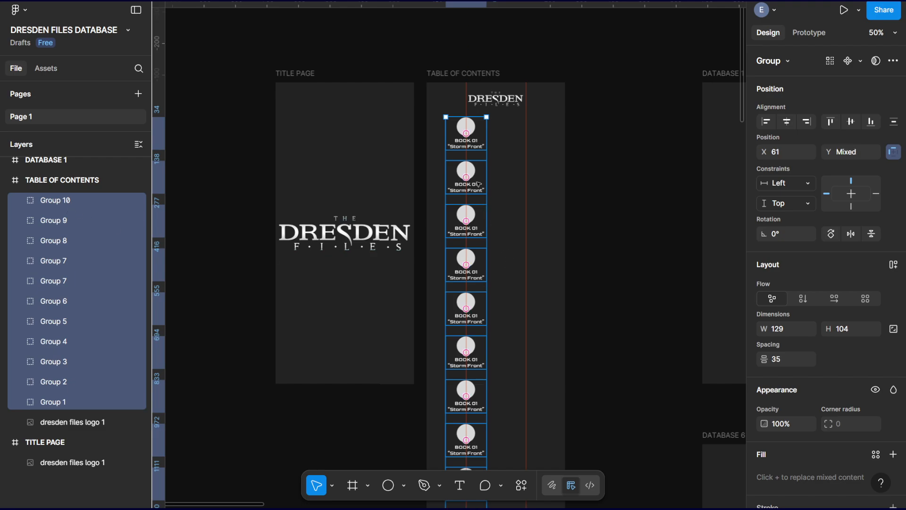
drag(466, 127, 522, 128)
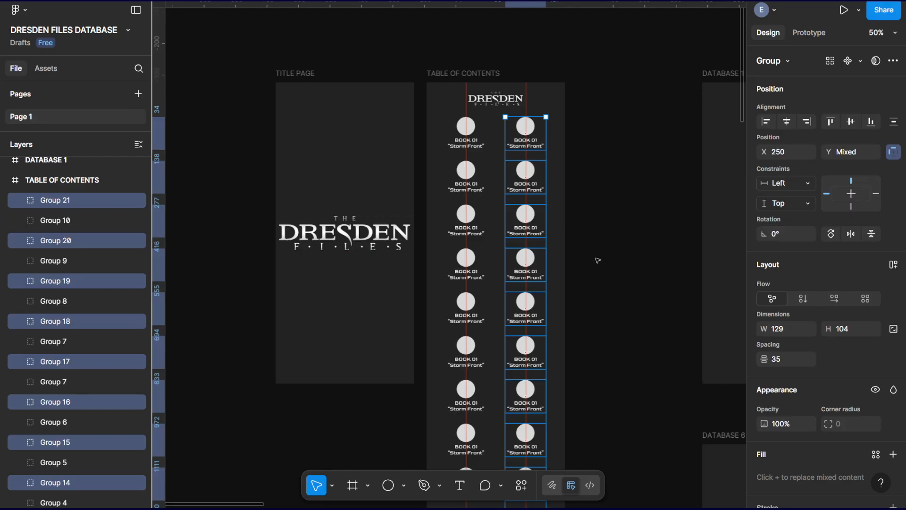
scroll(581, 271, down, 7)
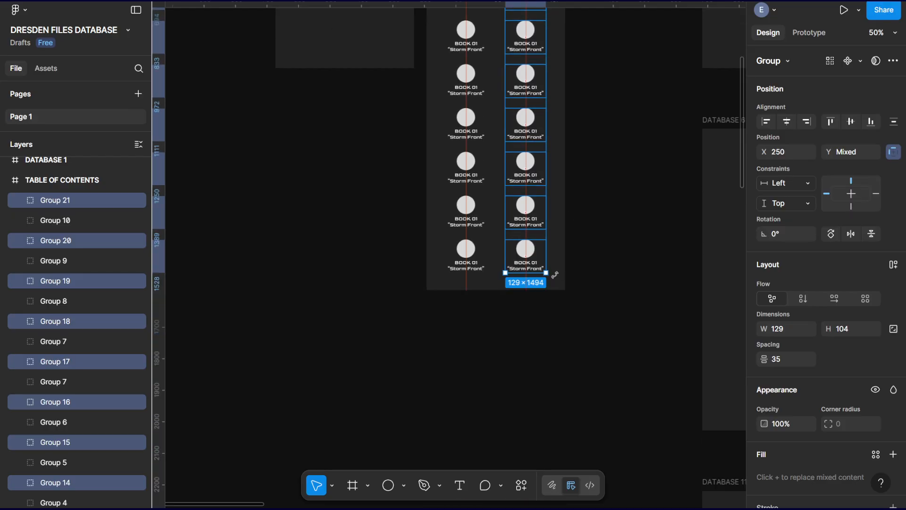
scroll(556, 275, up, 7)
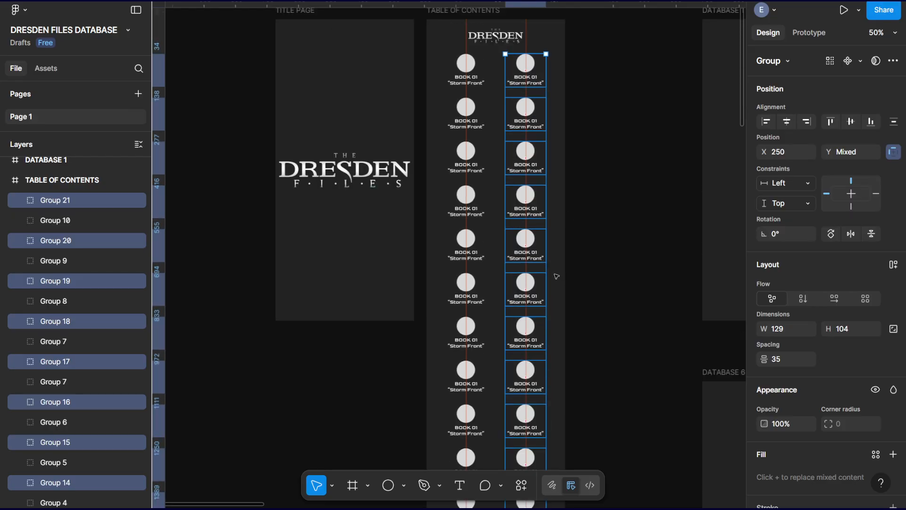
click(603, 220)
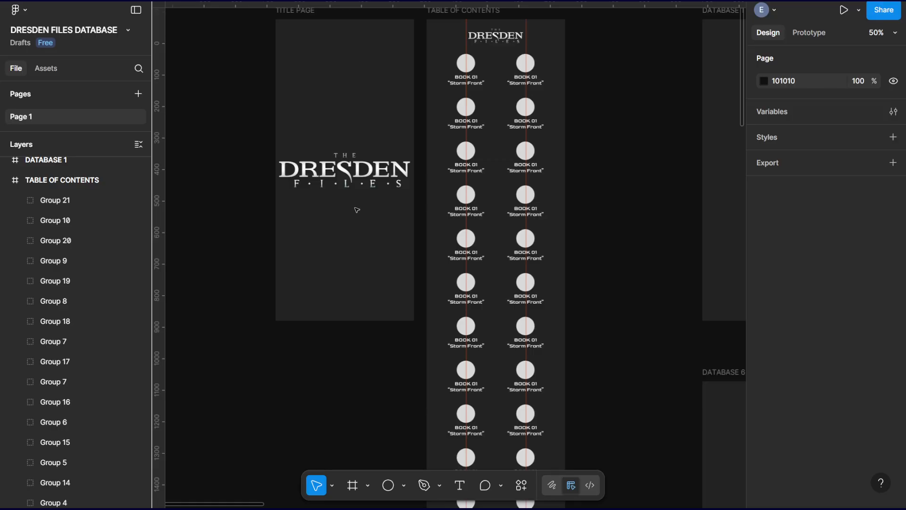
Renumber the label of the first button in the second column to BOOK 02.
key(shift+0)
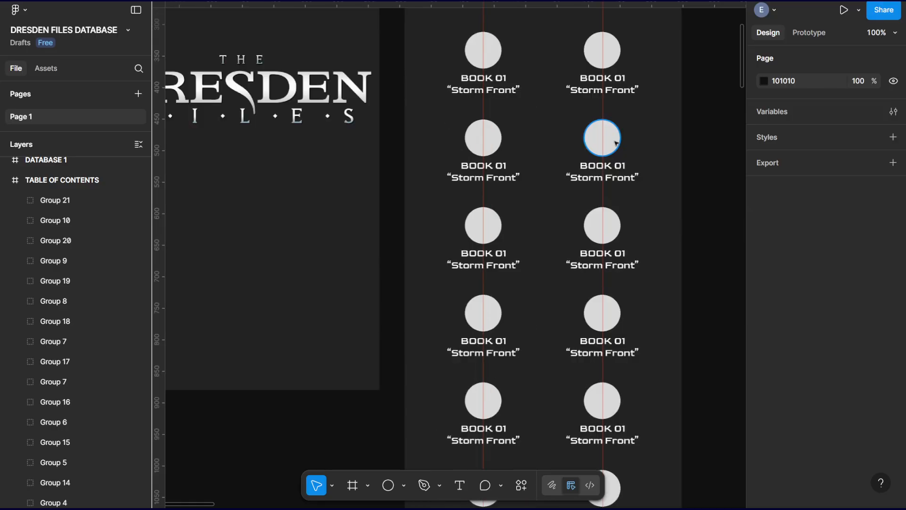
scroll(567, 142, up, 4)
scroll(567, 142, right, 2)
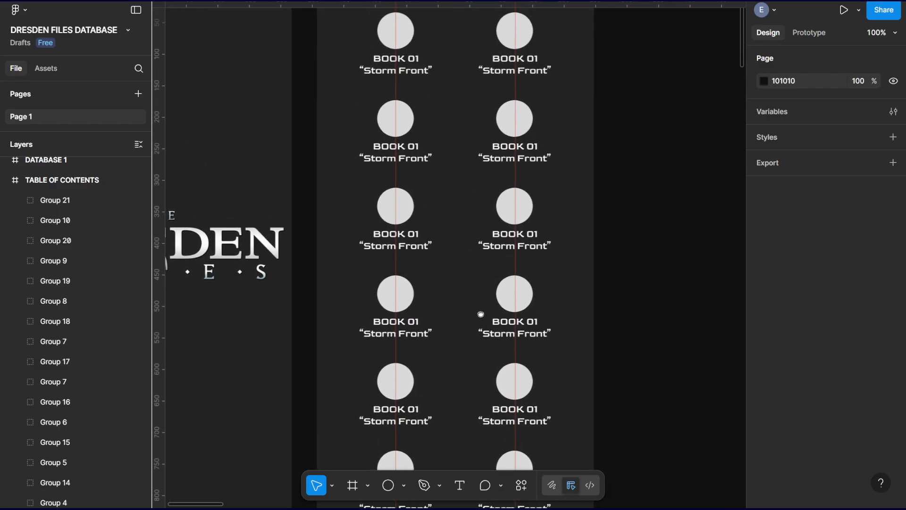
click(518, 107)
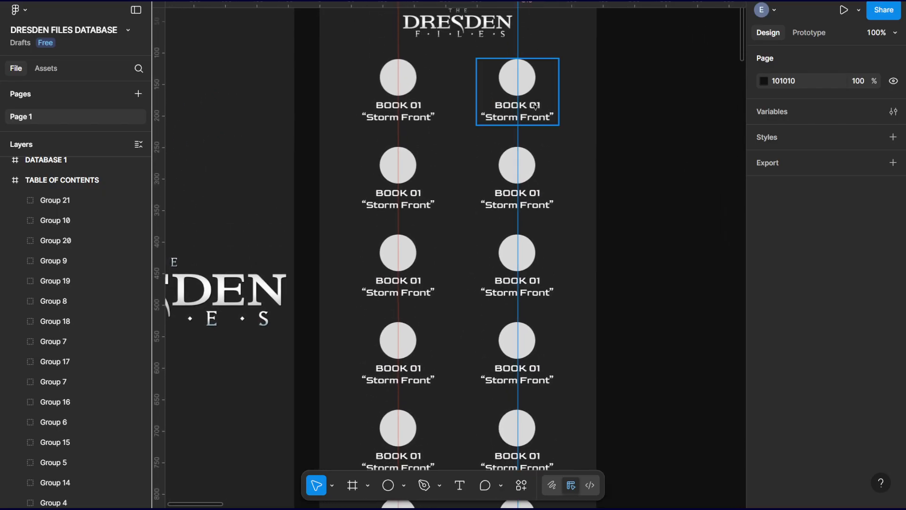
double_click(533, 106)
key(Escape)
double_click(540, 107)
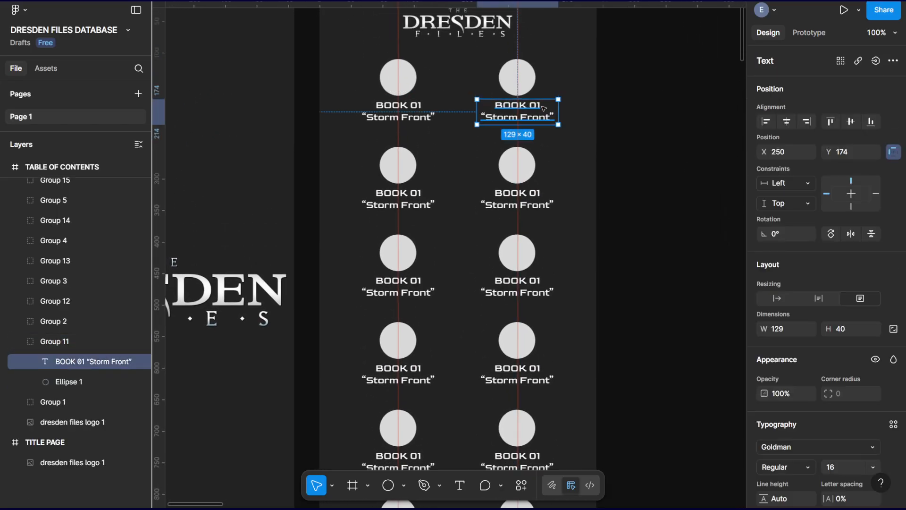
double_click(537, 107)
click(538, 105)
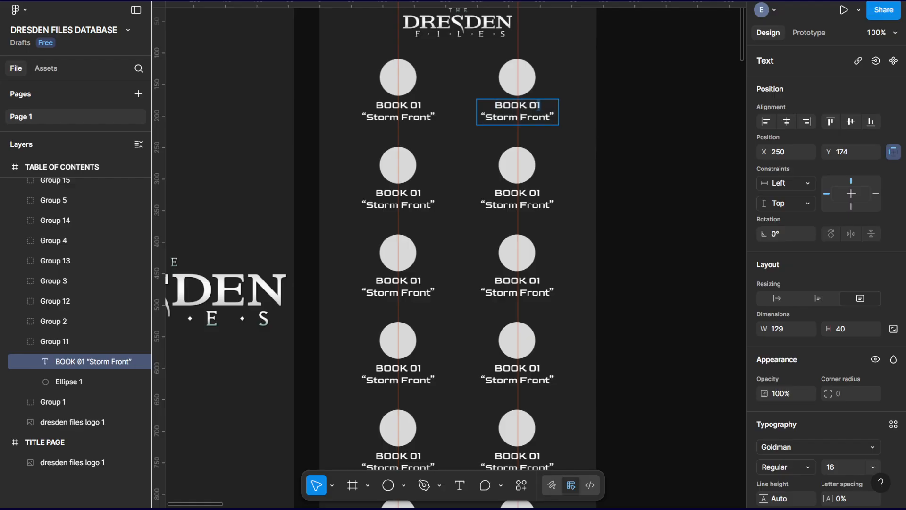
key(BackSpace)
text(2)
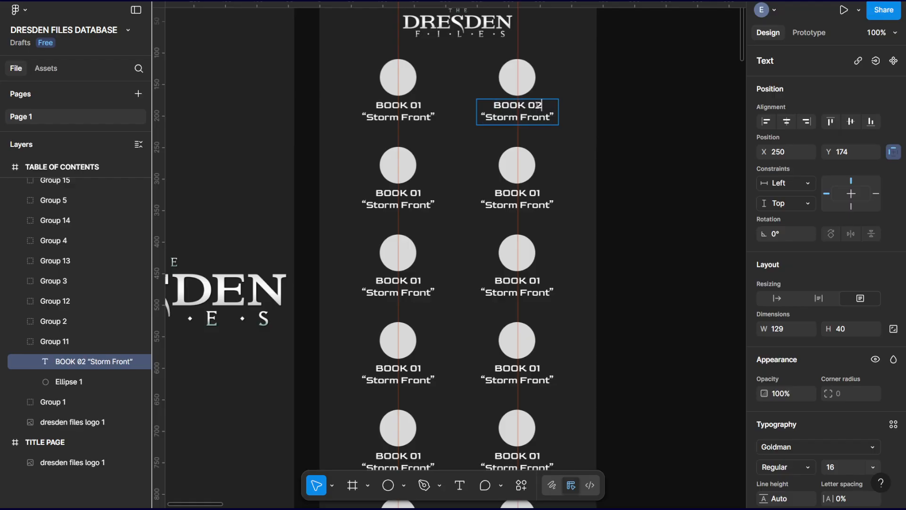
Renumber the second row's button labels to BOOK 03 and BOOK 04.
double_click(418, 193)
text(01)
text(3)
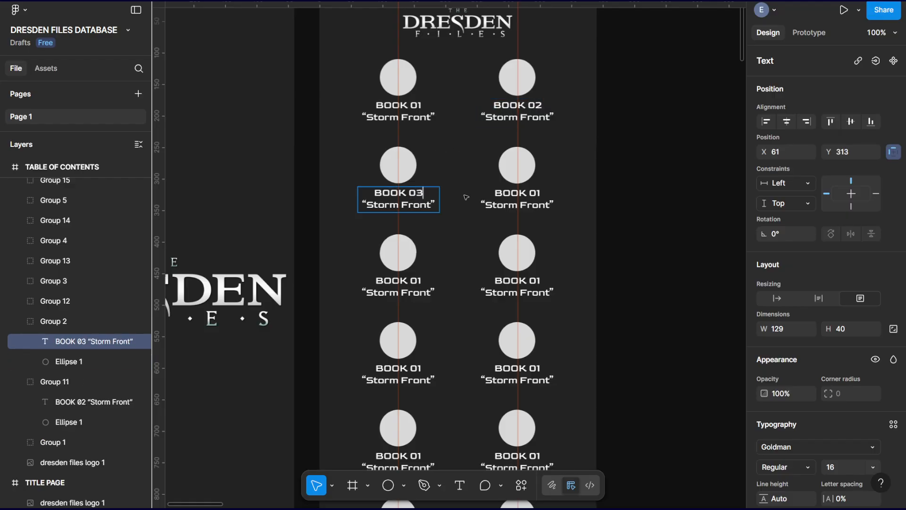
double_click(540, 194)
text(04)
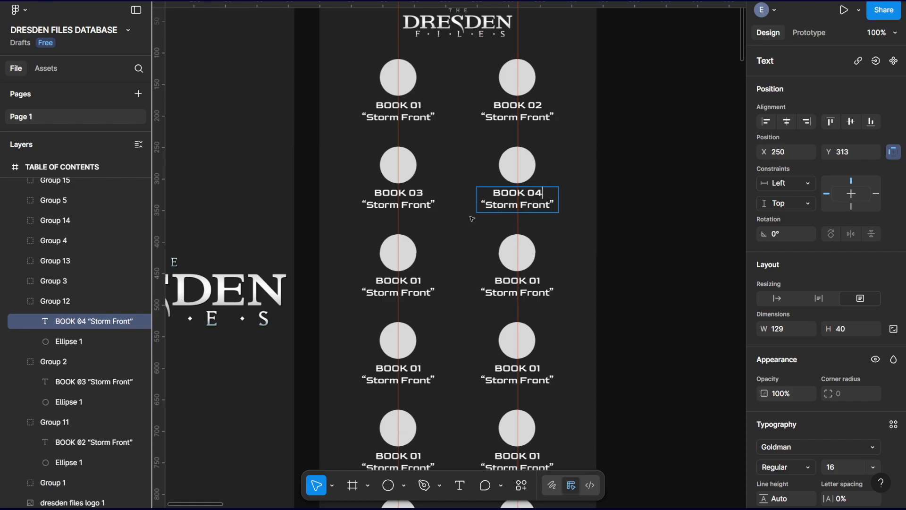
Renumber the third row's button labels to BOOK 05 and BOOK 06.
click(422, 282)
text(5)
double_click(538, 282)
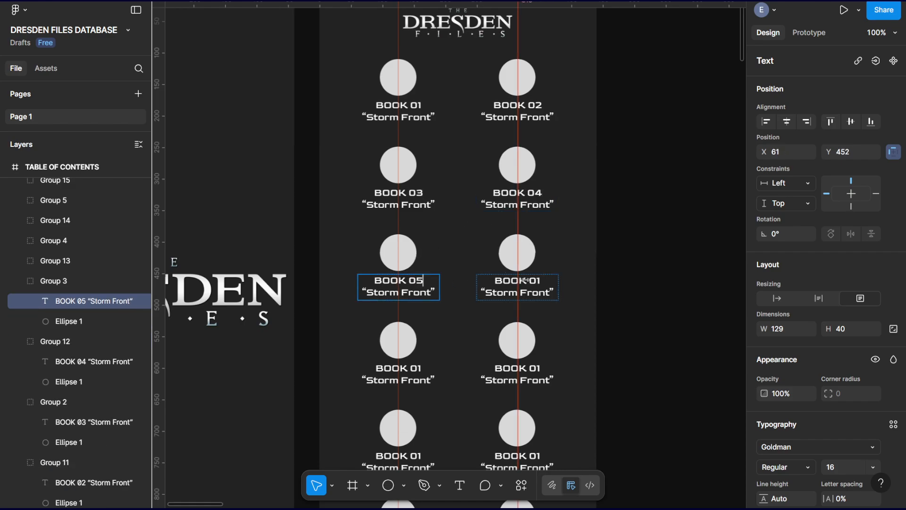
key(BackSpace)
text(6)
Renumber the fourth row's button labels to BOOK 07 and BOOK 08.
double_click(419, 369)
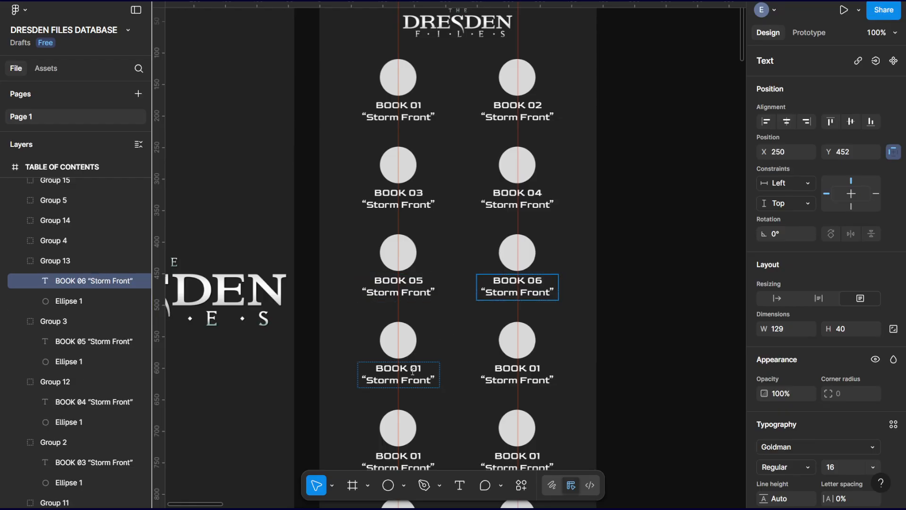
double_click(419, 367)
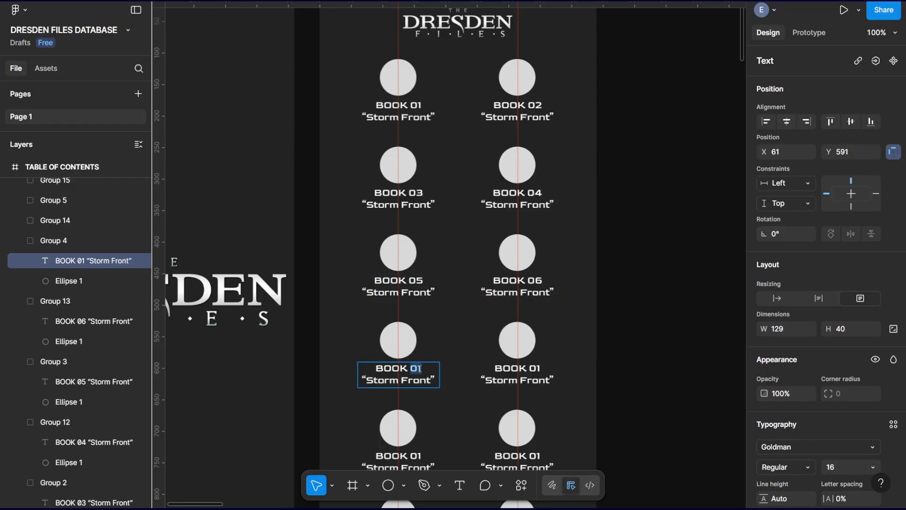
click(421, 369)
key(BackSpace)
text(7)
click(538, 368)
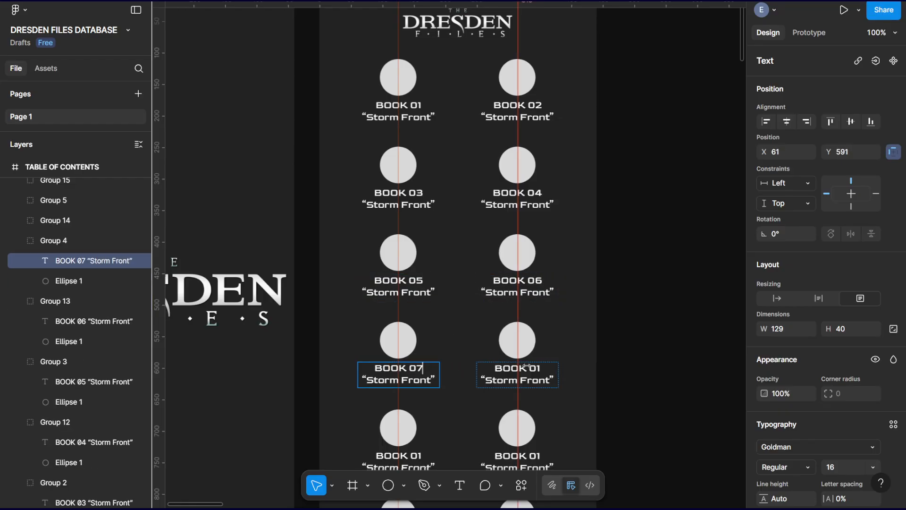
text(8)
Renumber the fifth row's button labels to BOOK 09 and BOOK 10.
scroll(453, 293, down, 5)
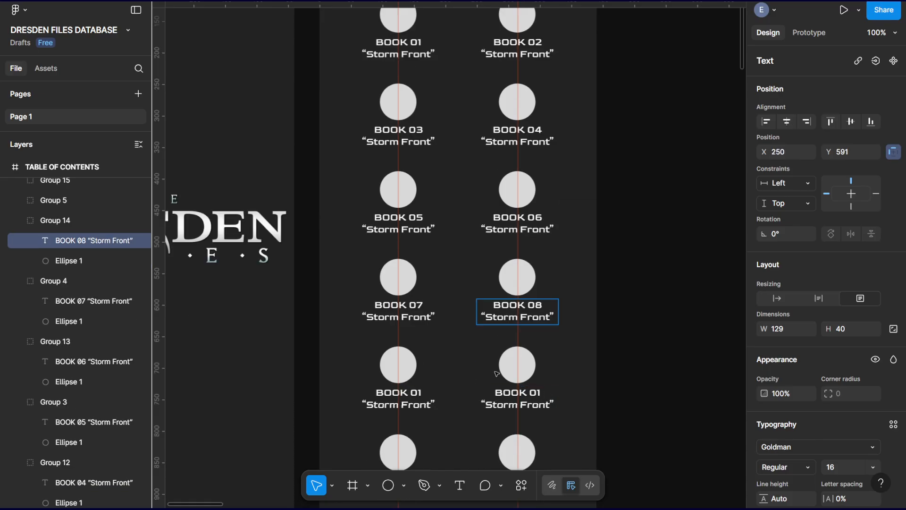
drag(421, 267, 418, 268)
text(0)
key(BackSpace)
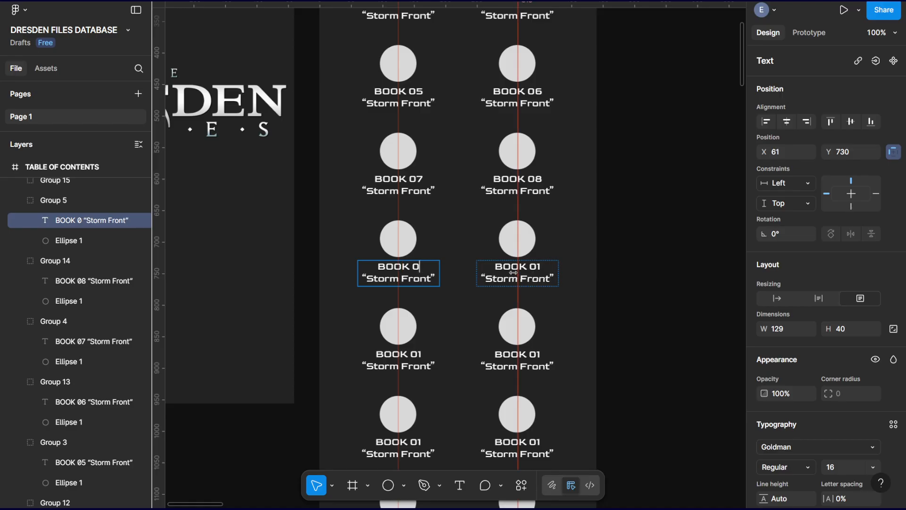
text(9)
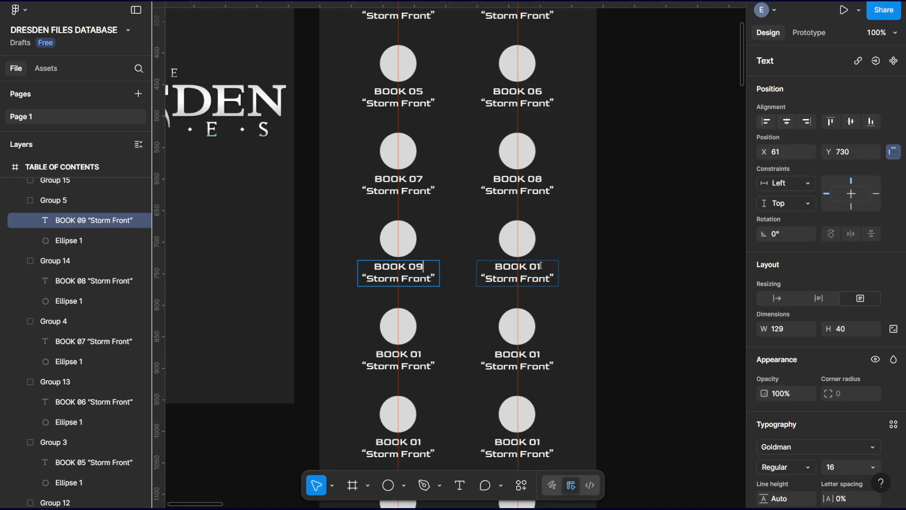
double_click(531, 267)
text(10)
Renumber the sixth row's button labels to BOOK 11 and BOOK 12.
scroll(519, 265, down, 3)
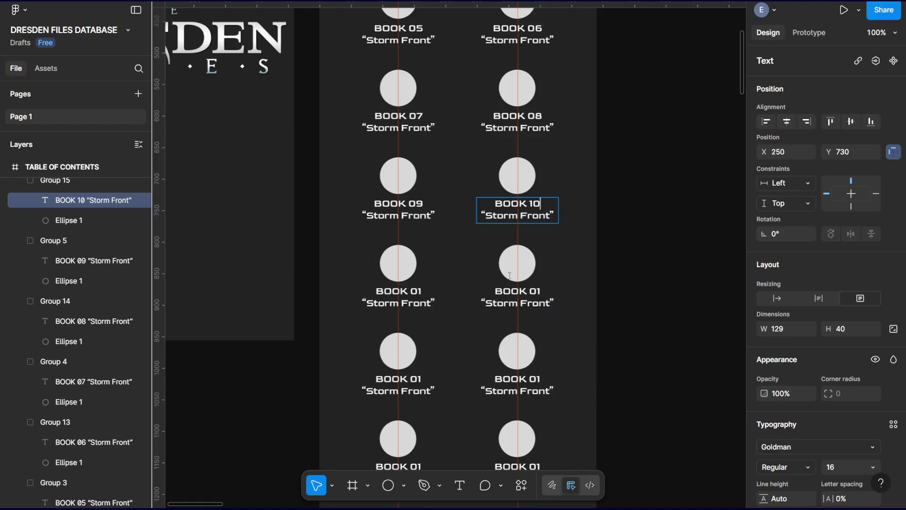
click(419, 292)
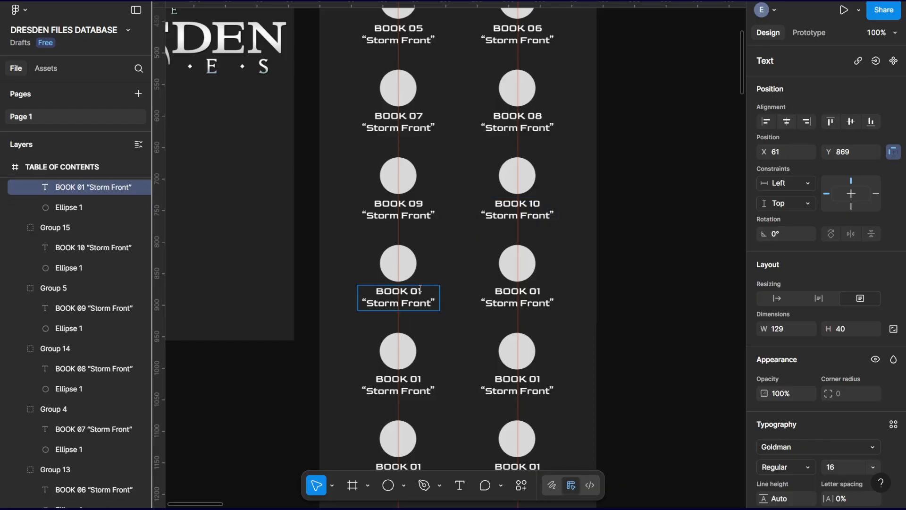
double_click(418, 290)
text(11)
click(539, 291)
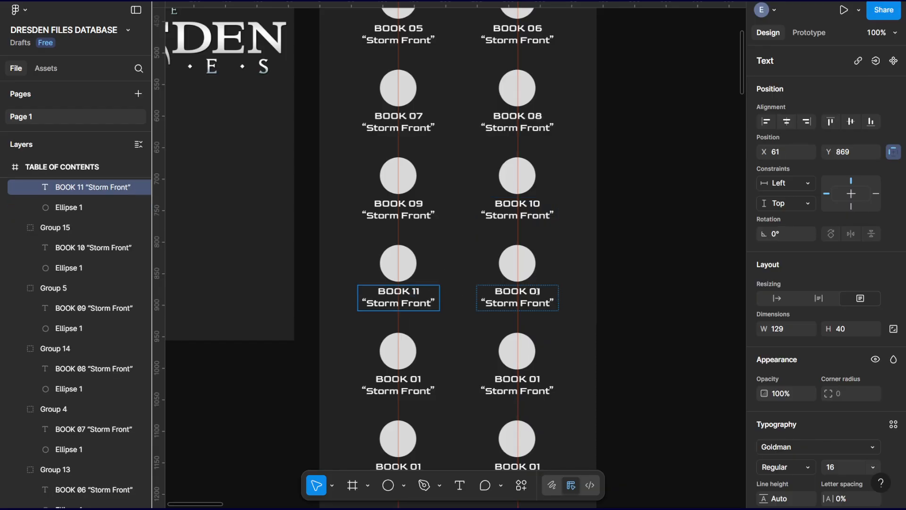
double_click(538, 291)
text(11)
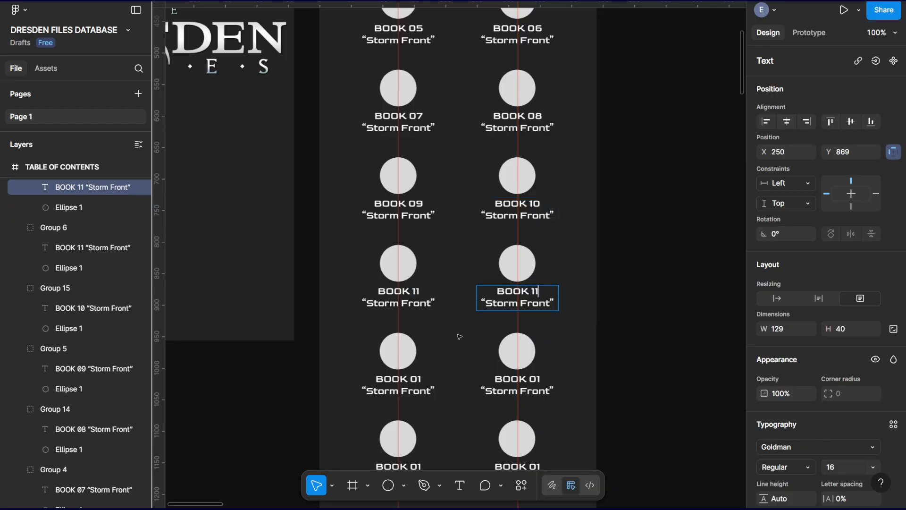
key(BackSpace)
text(2)
Renumber the seventh row's button labels to BOOK 13 and BOOK 14.
click(419, 379)
double_click(419, 378)
drag(418, 380, 412, 379)
text(13)
double_click(541, 379)
drag(541, 379, 532, 381)
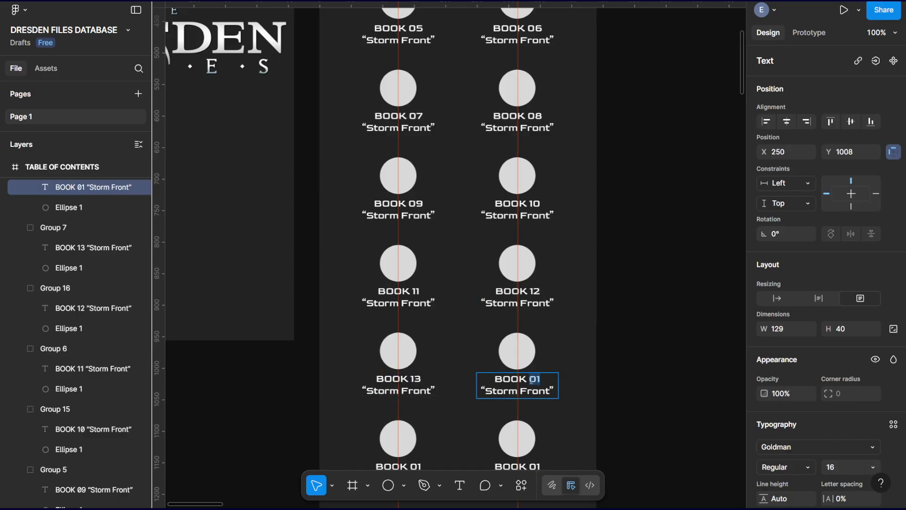
text(14)
Renumber the eighth row's button labels to BOOK 15 and BOOK 16.
scroll(449, 373, down, 5)
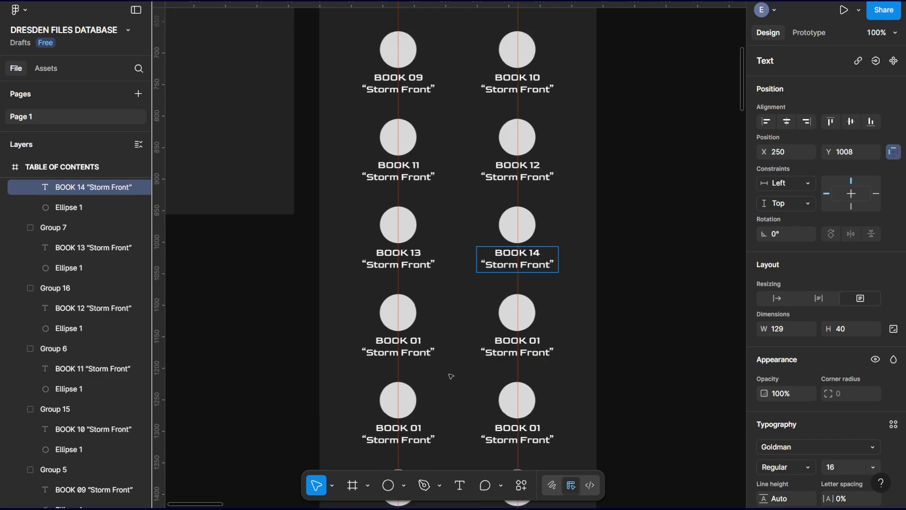
double_click(422, 278)
drag(422, 278, 414, 279)
text(15)
double_click(541, 276)
drag(542, 276, 533, 277)
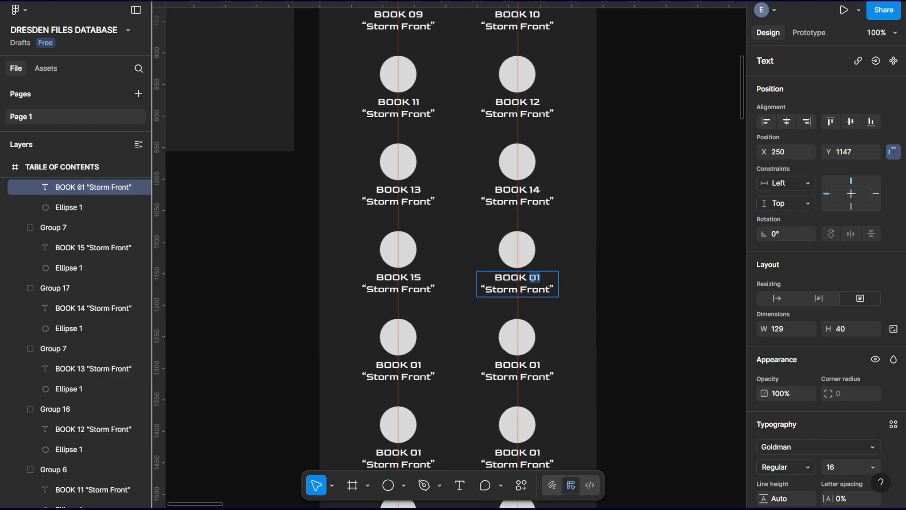
text(16)
Renumber the ninth row's button labels to BOOK 17 and BOOK 18.
double_click(415, 366)
drag(414, 366, 410, 366)
text(17)
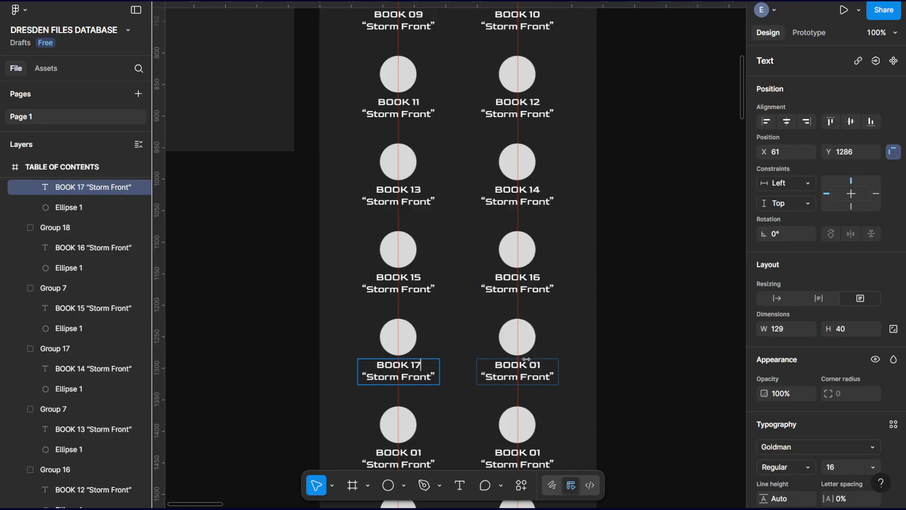
double_click(539, 365)
drag(540, 364, 530, 365)
text(18)
Renumber the tenth row's button labels to BOOK 19 and BOOK 20.
scroll(442, 340, down, 3)
double_click(423, 328)
drag(424, 328, 410, 327)
text(19)
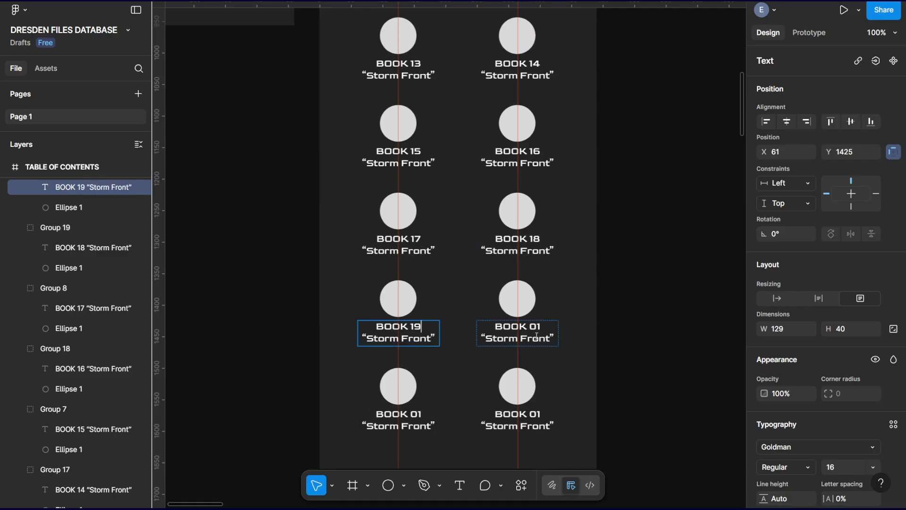
double_click(541, 325)
drag(541, 325, 530, 326)
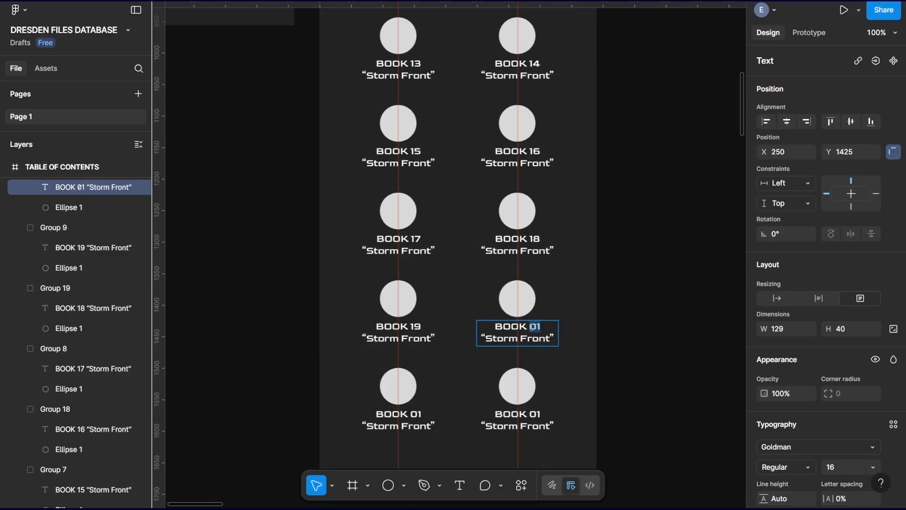
text(20)
key(Escape)
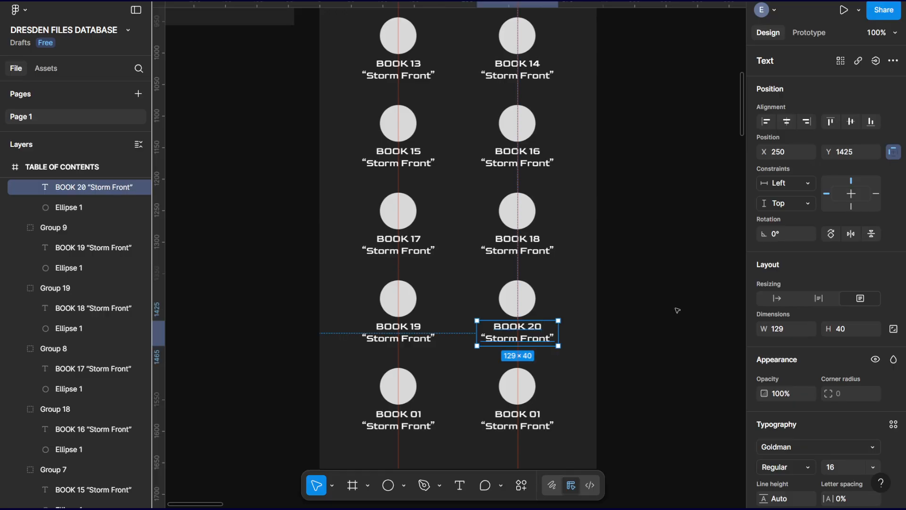
Delete the two leftover BOOK 01 button groups below the BOOK 19 and BOOK 20 row.
scroll(585, 301, up, 12)
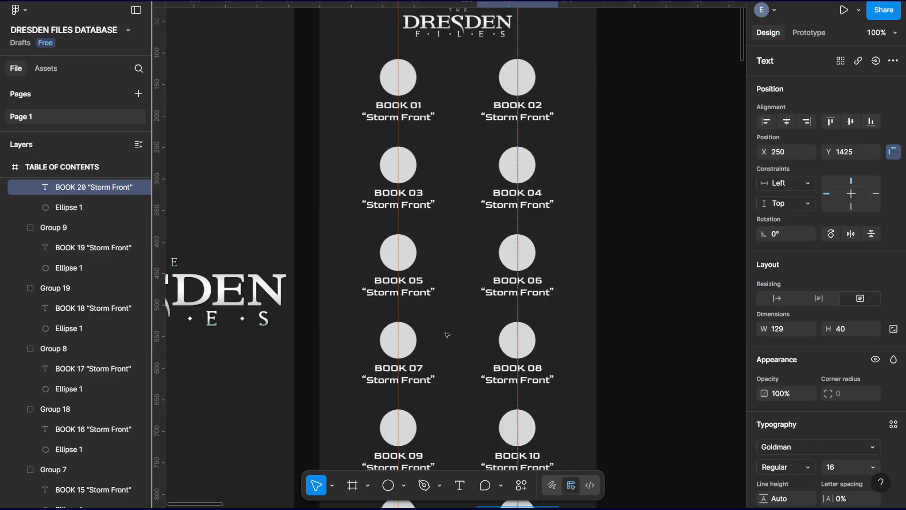
scroll(534, 359, down, 7)
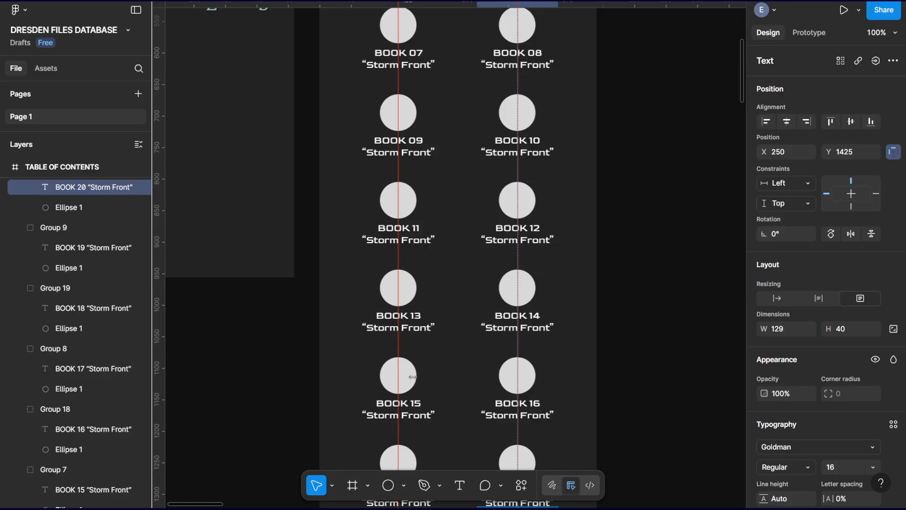
scroll(530, 366, down, 3)
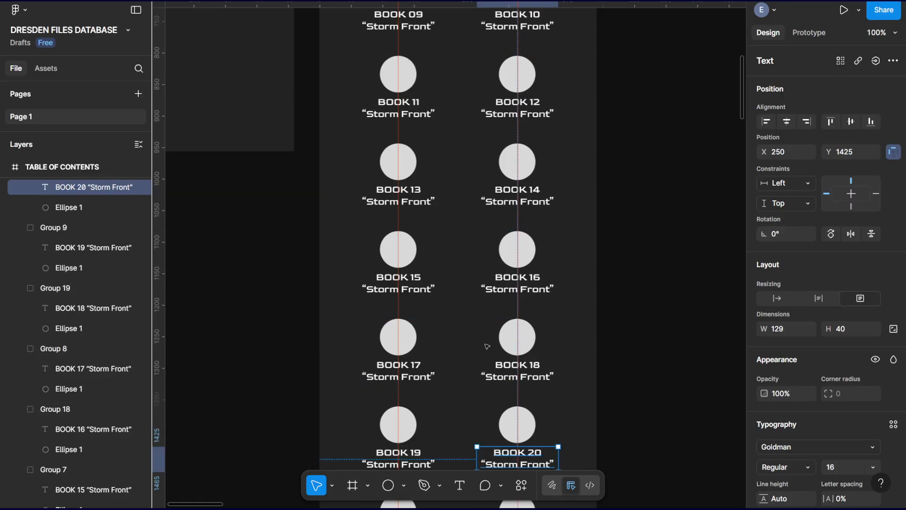
scroll(508, 347, down, 2)
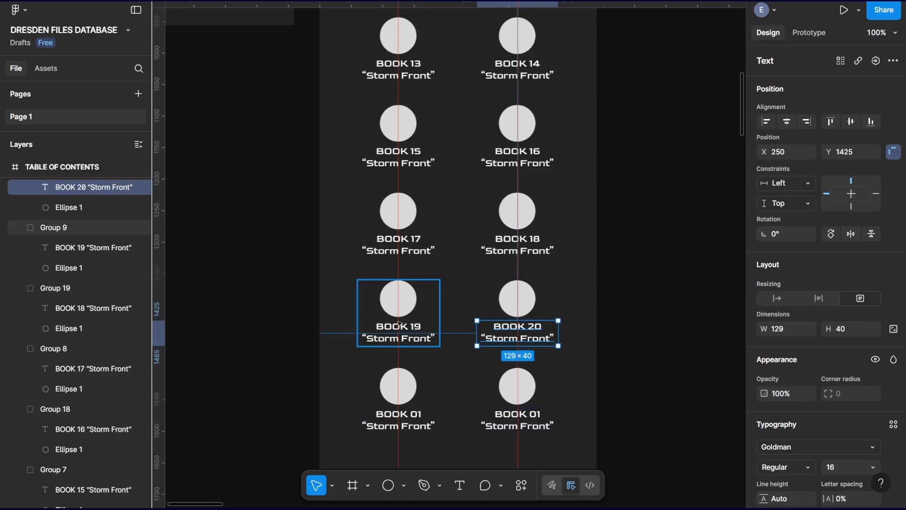
click(517, 395)
key(Delete)
click(411, 387)
key(Delete)
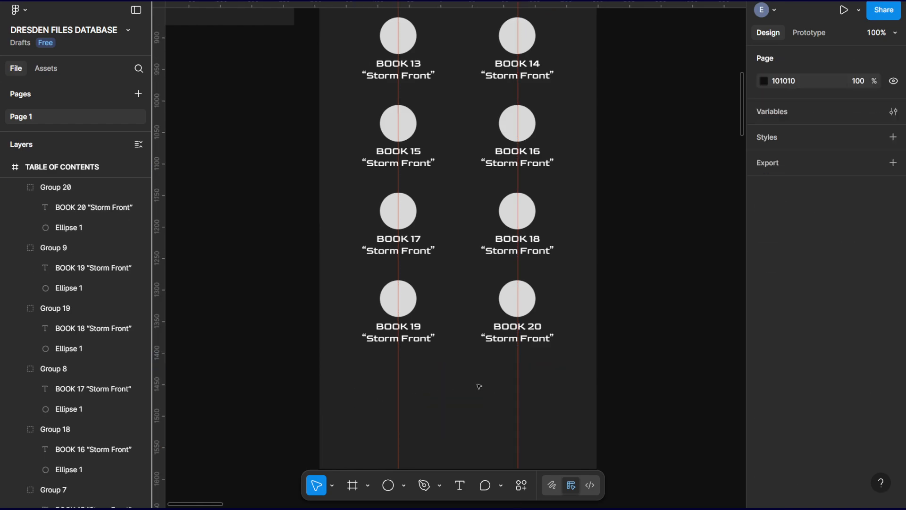
Shorten the TABLE OF CONTENTS frame from its lower edge to a height of about 1514.
scroll(477, 354, down, 2)
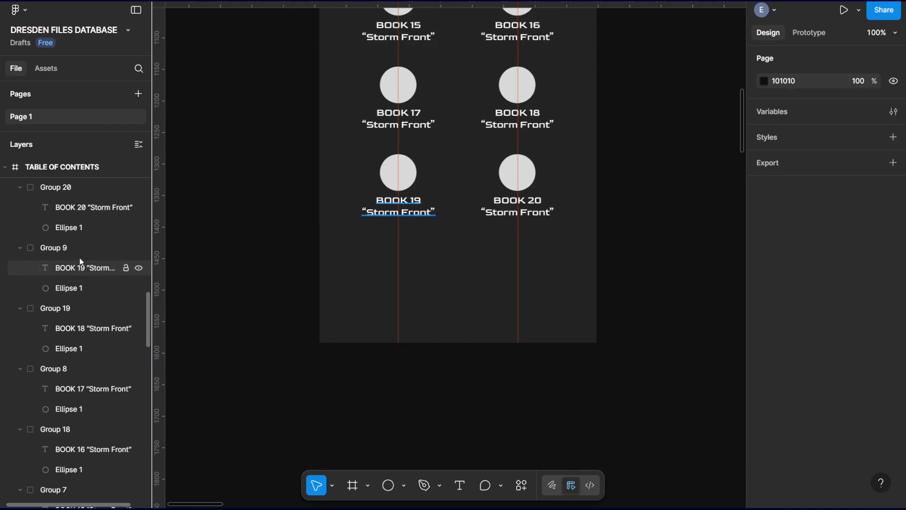
scroll(78, 257, up, 5)
click(65, 335)
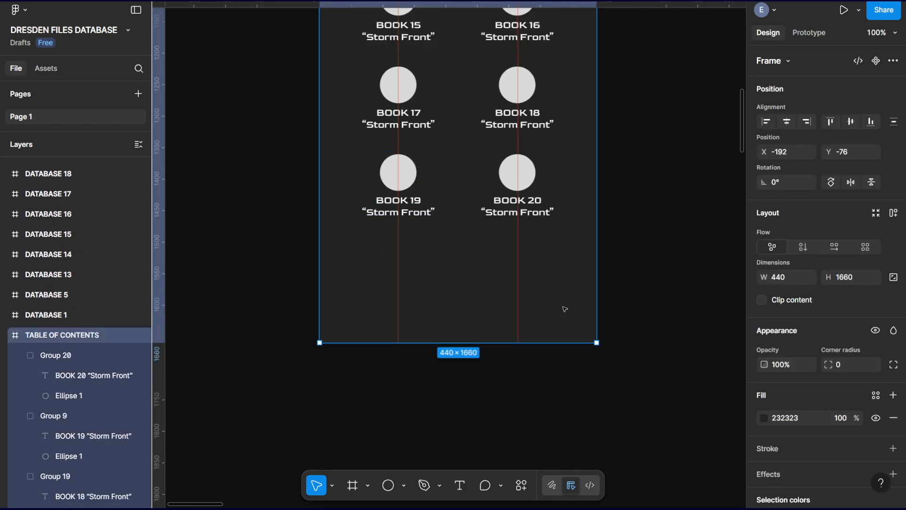
drag(512, 342, 499, 250)
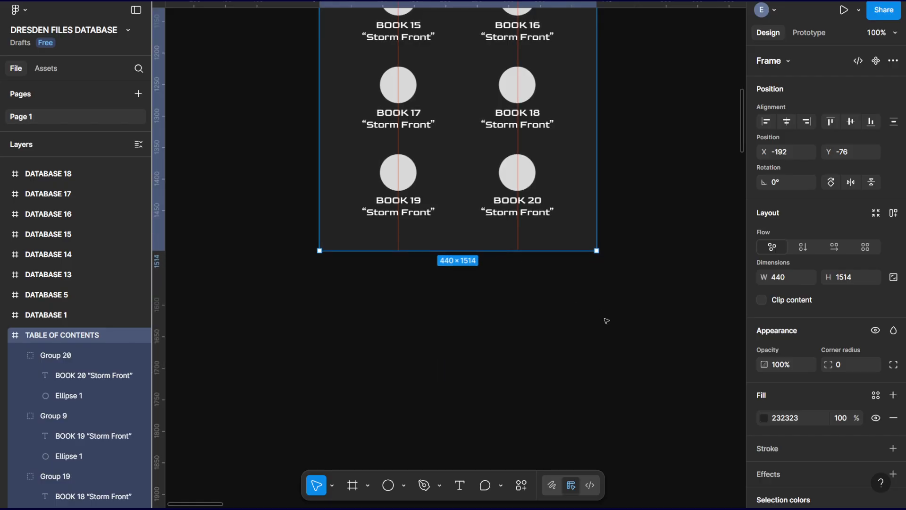
click(606, 320)
scroll(543, 263, up, 3)
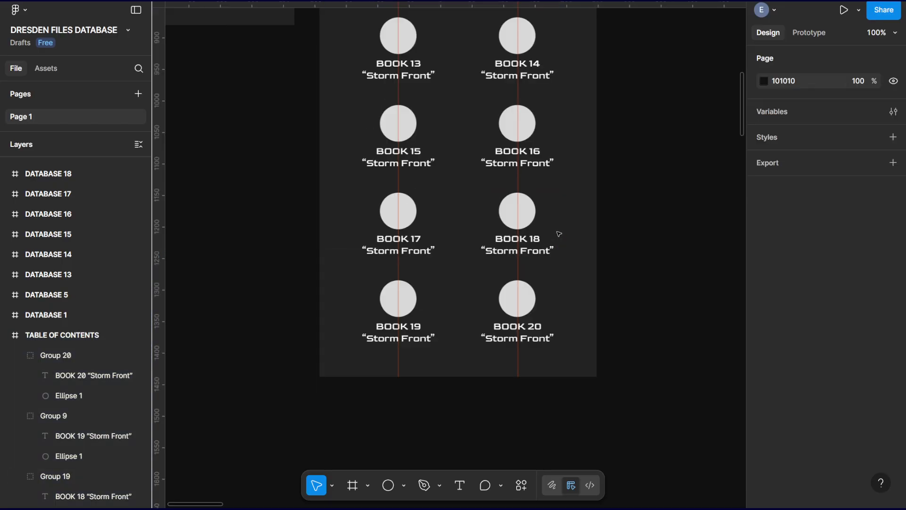
Move the Storm Front cover image from the cover collection onto the DATABASE 1 frame.
key(ctrl+minus)
drag(577, 195, 562, 352)
drag(549, 162, 535, 218)
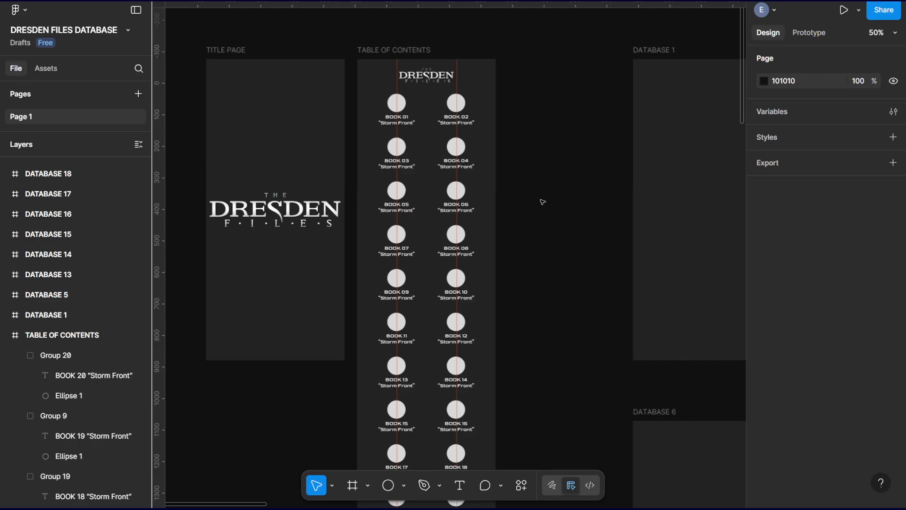
key(minus)
drag(494, 244, 280, 178)
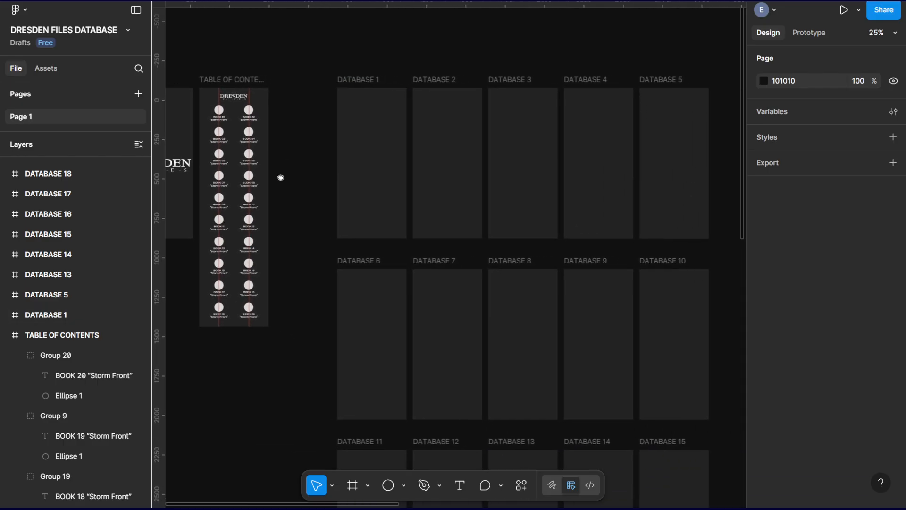
click(364, 169)
key(minus)
key(minus)
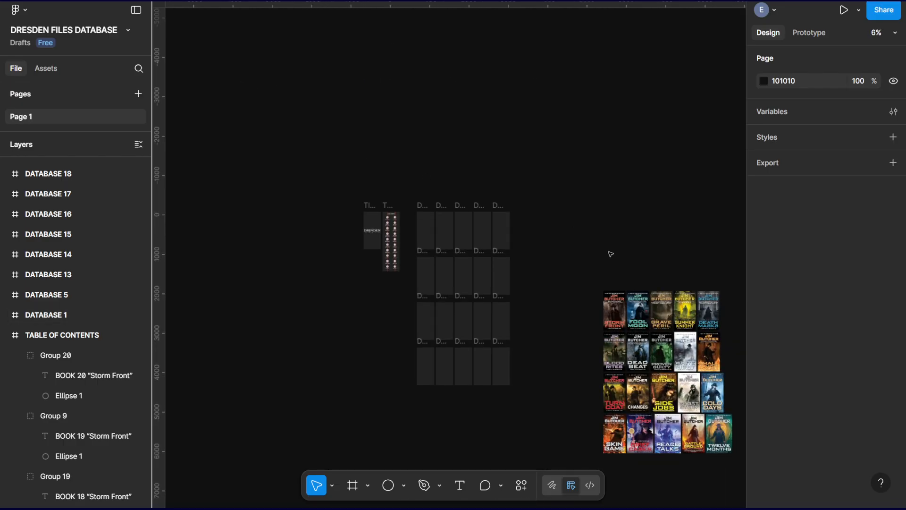
drag(611, 254, 556, 225)
key(plus)
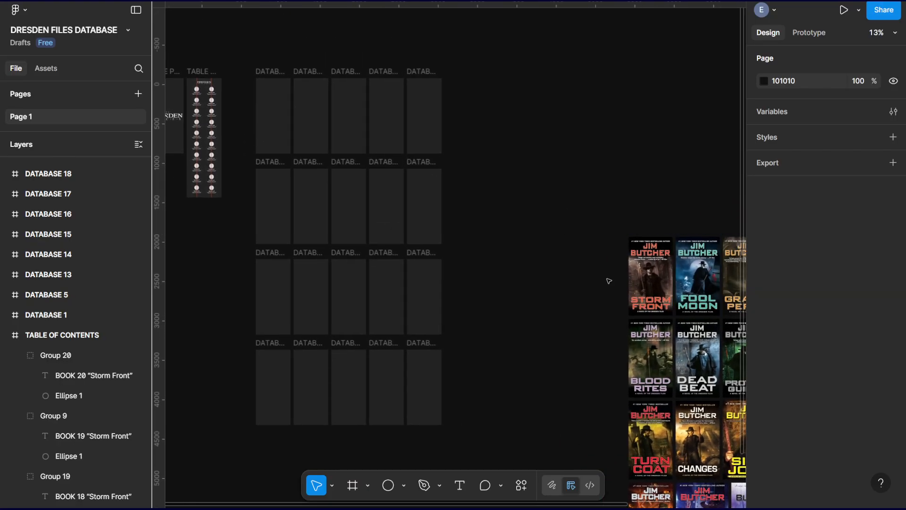
click(646, 276)
drag(653, 279, 277, 121)
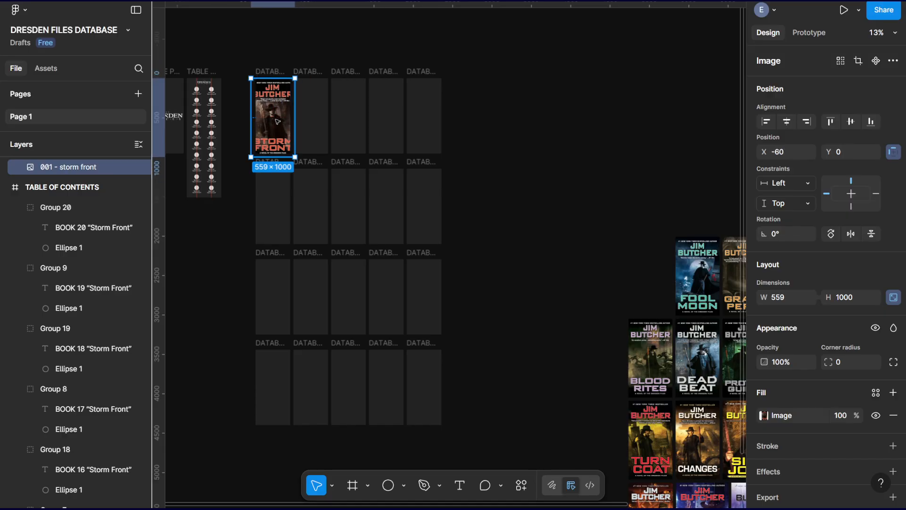
Fit the Storm Front cover to the full width of DATABASE 1, at 440 × 788 from the frame's upper corner.
scroll(280, 121, up, 10)
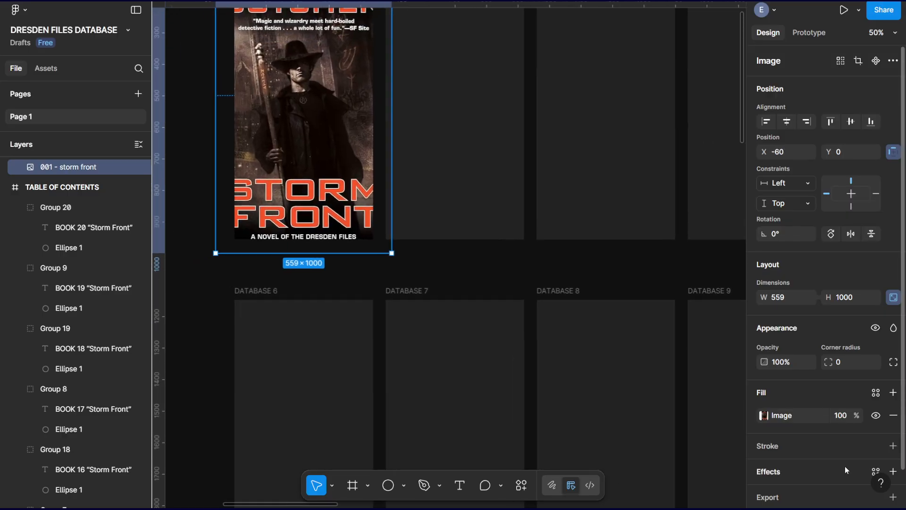
drag(475, 241, 652, 360)
drag(440, 385, 526, 230)
drag(570, 192, 516, 203)
drag(524, 236, 579, 269)
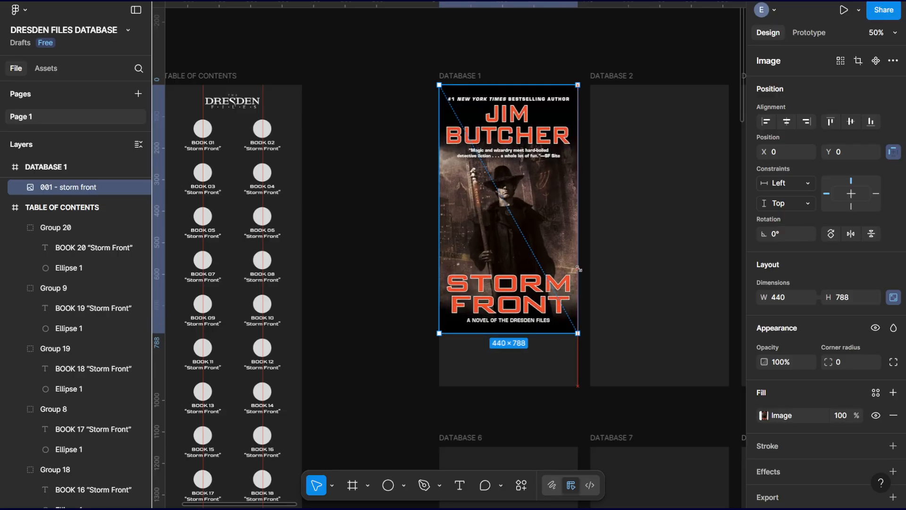
click(375, 202)
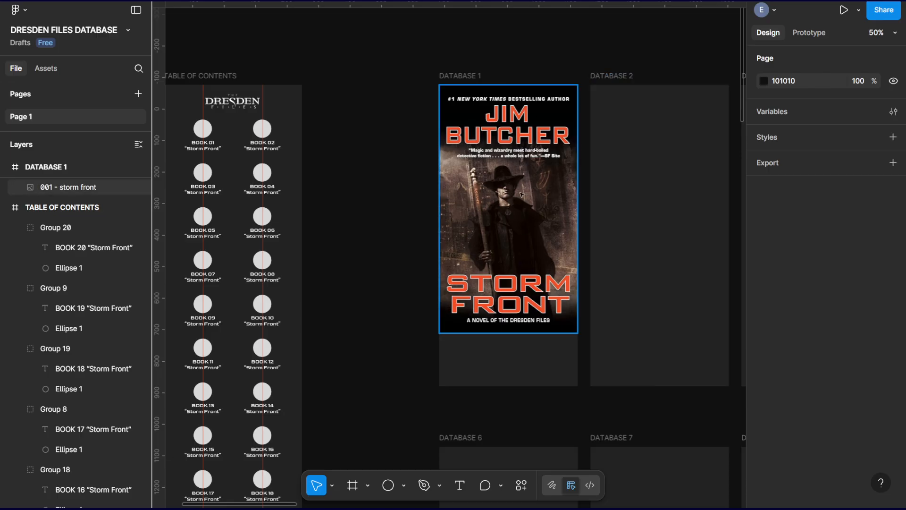
Shrink the Storm Front cover to about 219 × 392 and try centring it at X 110, Y 86 in DATABASE 1.
click(570, 314)
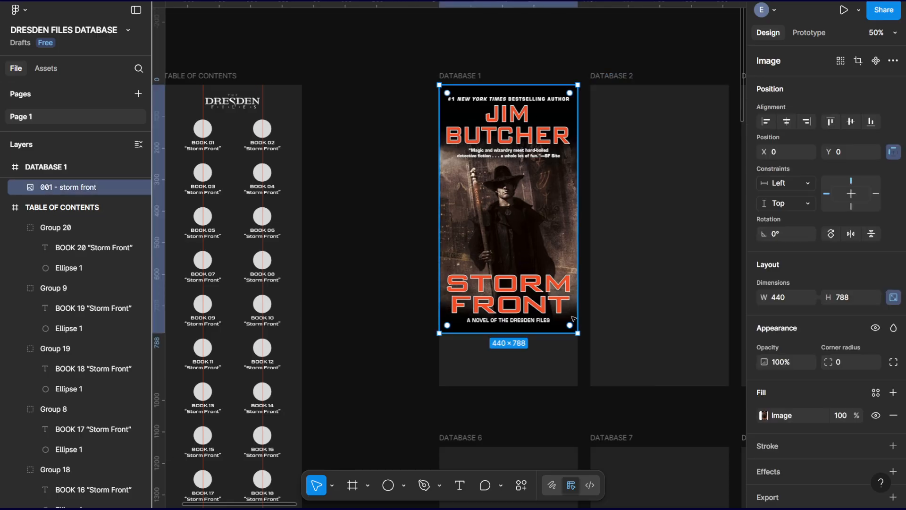
drag(577, 333, 471, 188)
drag(460, 140, 498, 152)
mouse_move(479, 203)
mouse_down()
mouse_move(466, 209)
mouse_move(474, 195)
mouse_up()
drag(518, 150, 520, 176)
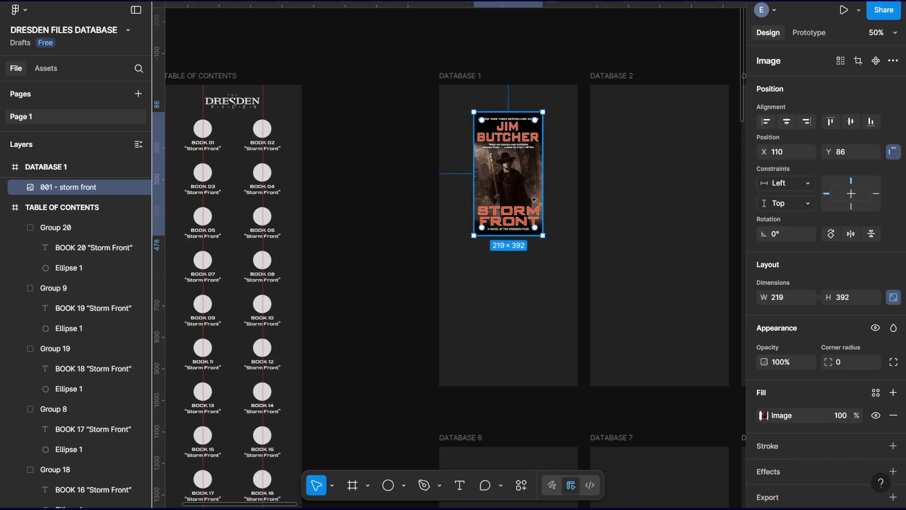
key(ctrl+z)
Place horizontal ruler guides through the vertical middle of the DATABASE 1 and DATABASE 6 frames.
drag(389, 6, 385, 235)
scroll(400, 309, down, 7)
click(491, 289)
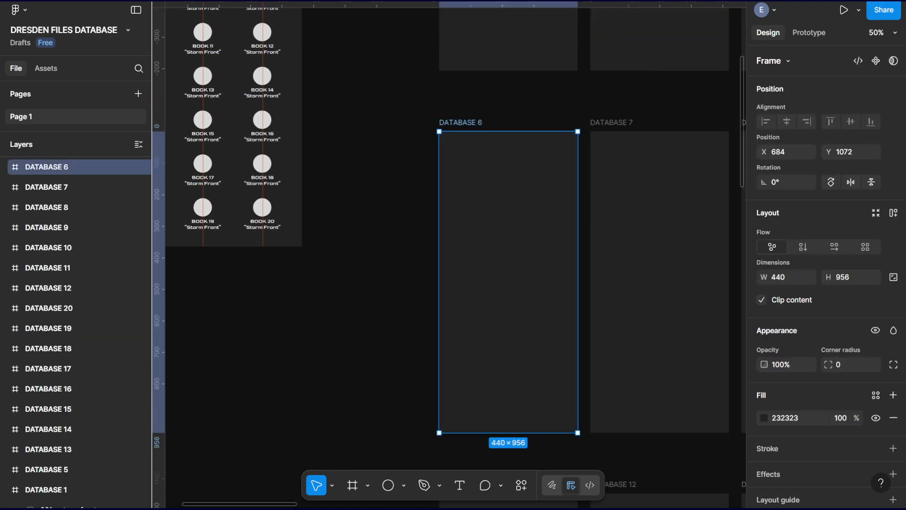
drag(370, 4, 390, 281)
Return to DATABASE 1 and try to shift the Storm Front cover slightly lower in the frame.
scroll(447, 200, up, 5)
scroll(447, 200, right, 2)
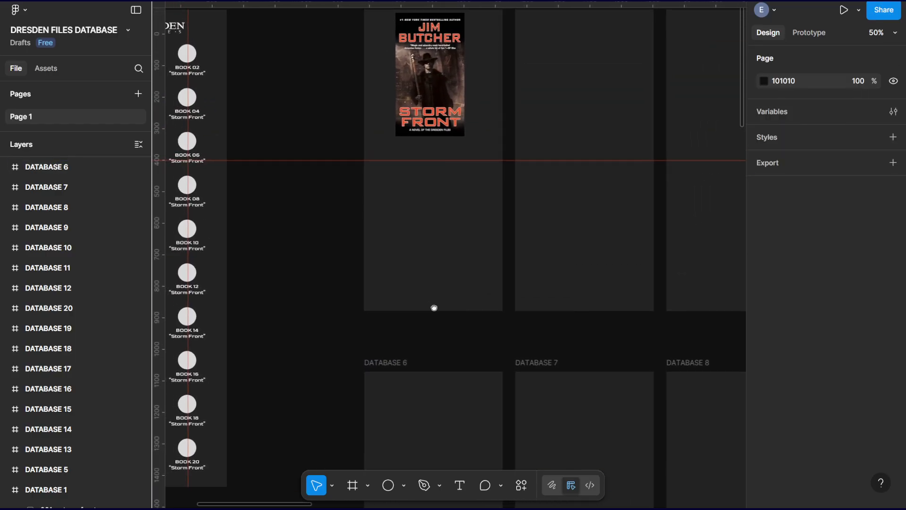
drag(278, 74, 453, 74)
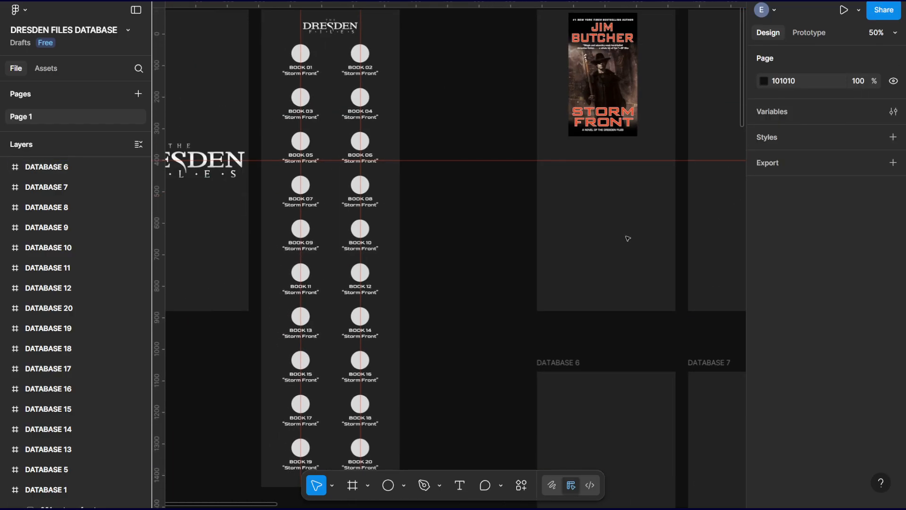
scroll(613, 226, up, 3)
scroll(613, 226, right, 4)
click(407, 85)
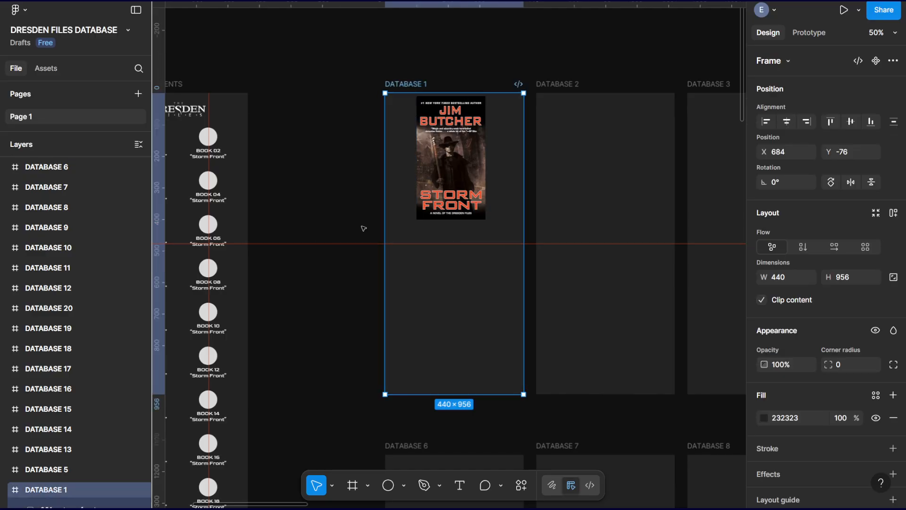
drag(580, 160, 561, 150)
drag(444, 153, 447, 164)
key(ctrl+z)
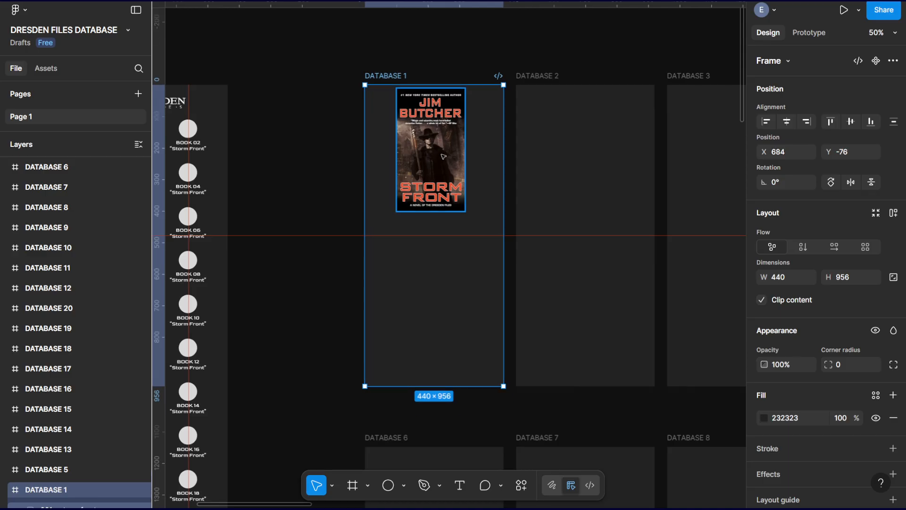
Try centring the cover at X 110, Y 46 in DATABASE 1 and enlarging it to about 223 × 399.
click(444, 156)
click(427, 56)
click(431, 139)
drag(440, 146, 444, 158)
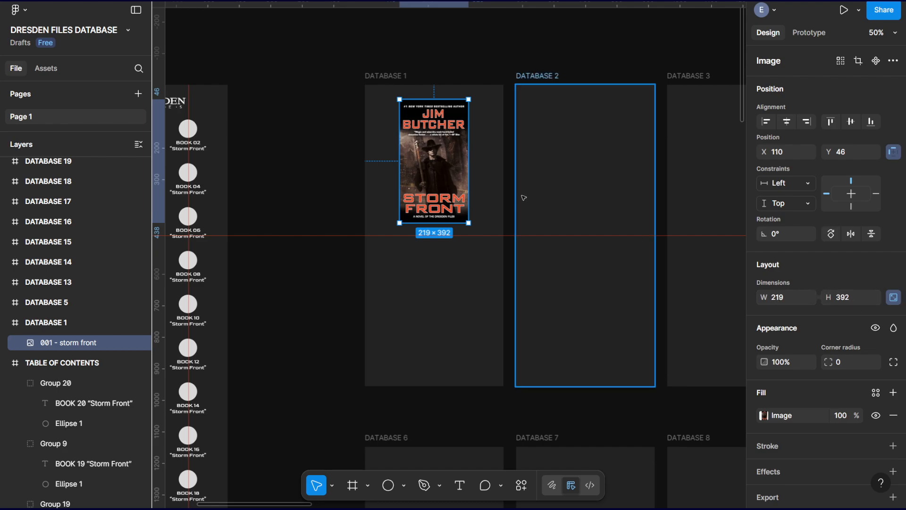
mouse_move(398, 99)
mouse_down()
mouse_move(393, 88)
mouse_move(398, 98)
mouse_up()
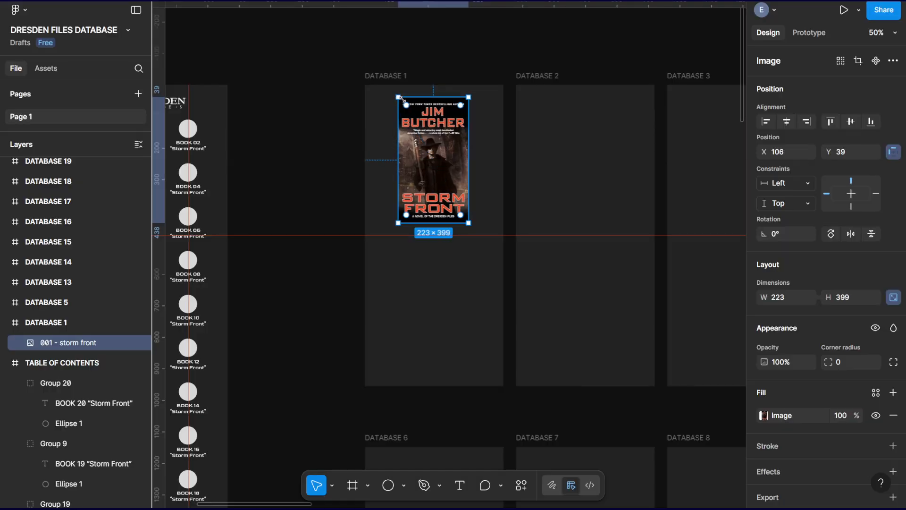
key(ctrl+z)
Undo the horizontal guides and the cover's placement and resizing, back to its original spot in the cover collection.
key(ctrl+minus)
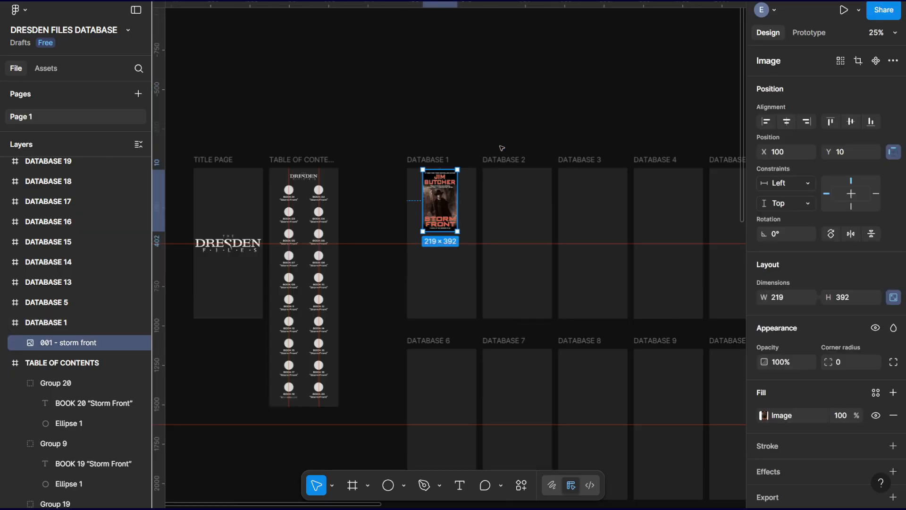
key(ctrl+minus)
drag(578, 218, 317, 54)
key(Escape)
key(Escape)
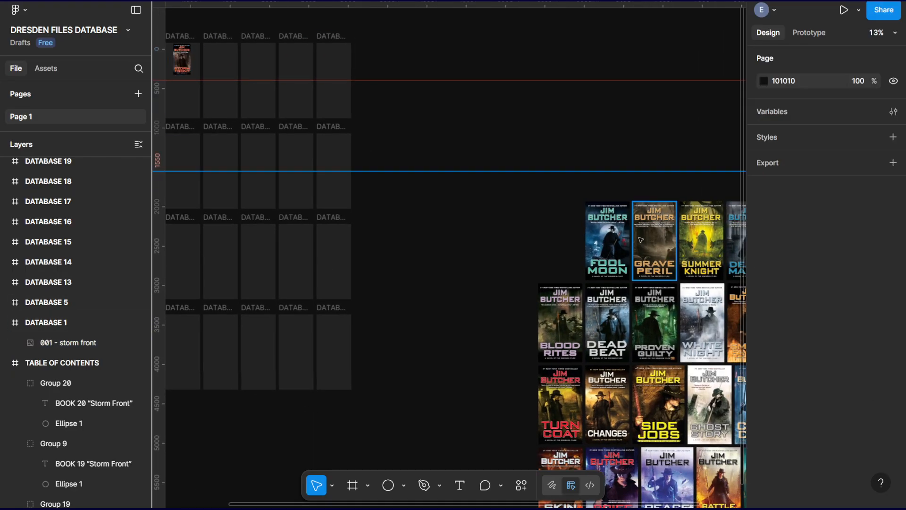
key(ctrl+z)
key(ctrl+z)
key(ctrl+z)
key(ctrl+z)
key(ctrl+z)
key(ctrl+z)
key(ctrl+z)
key(ctrl+z)
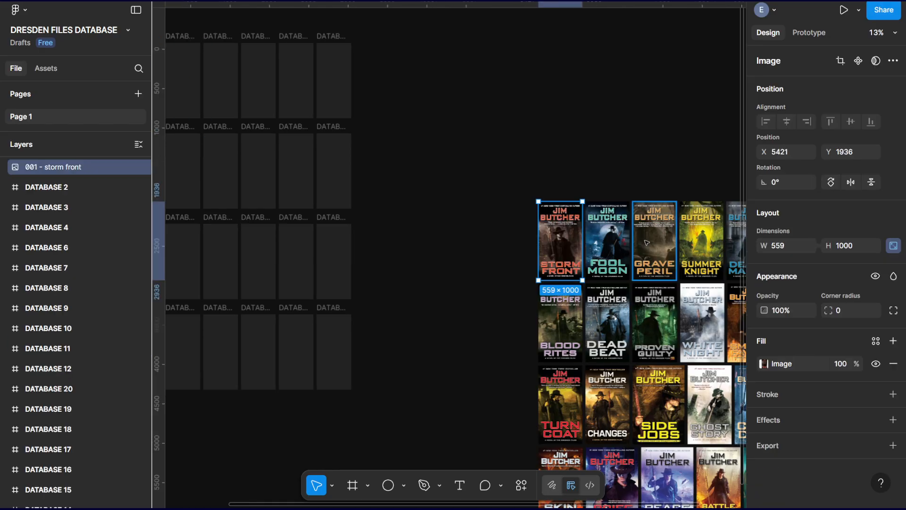
Try to place a horizontal guide through the vertical middle of the DATABASE 1 frame.
drag(408, 203, 558, 244)
key(ctrl+plus)
drag(451, 150, 661, 368)
key(ctrl+plus)
drag(469, 212, 571, 289)
drag(404, 86, 392, 238)
click(463, 88)
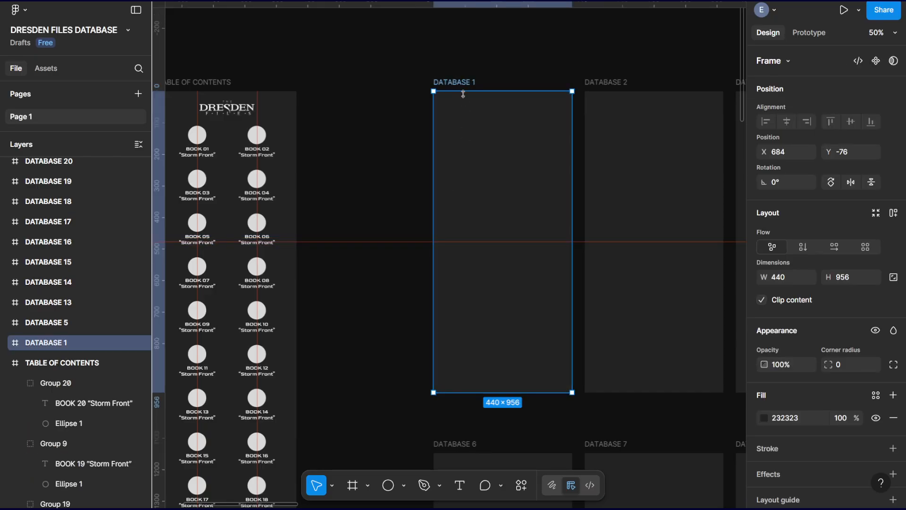
key(Escape)
key(ctrl+z)
Add horizontal page guides across the DATABASE 1 frame and, at Y 1550, through the middle of DATABASE 6.
click(456, 85)
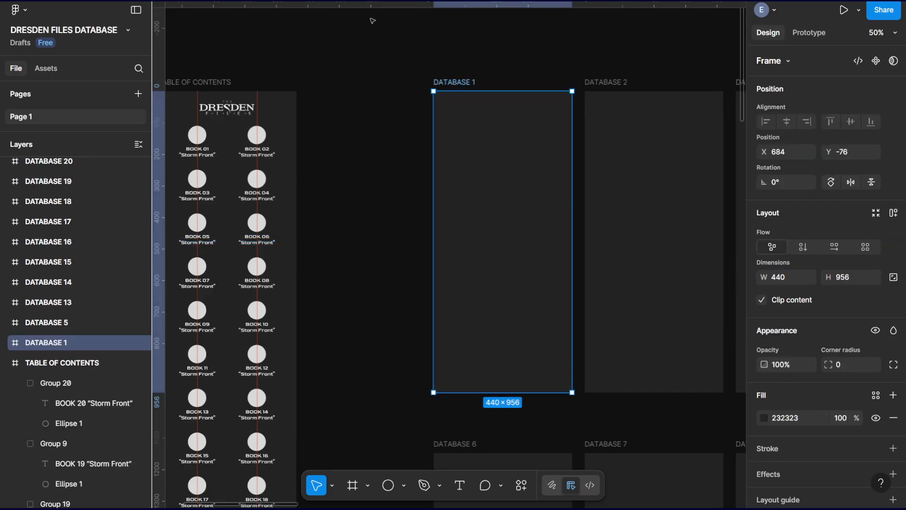
drag(365, 4, 388, 56)
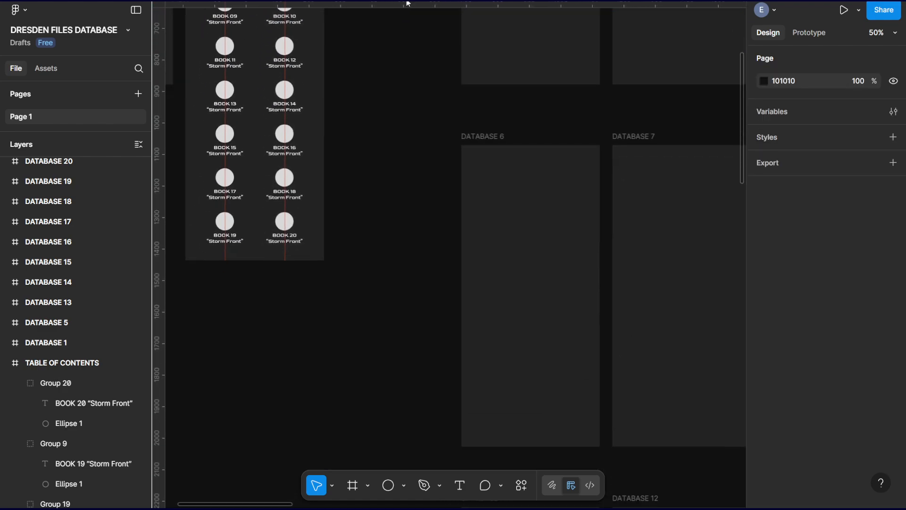
drag(383, 183, 372, 143)
click(495, 99)
drag(388, 4, 406, 259)
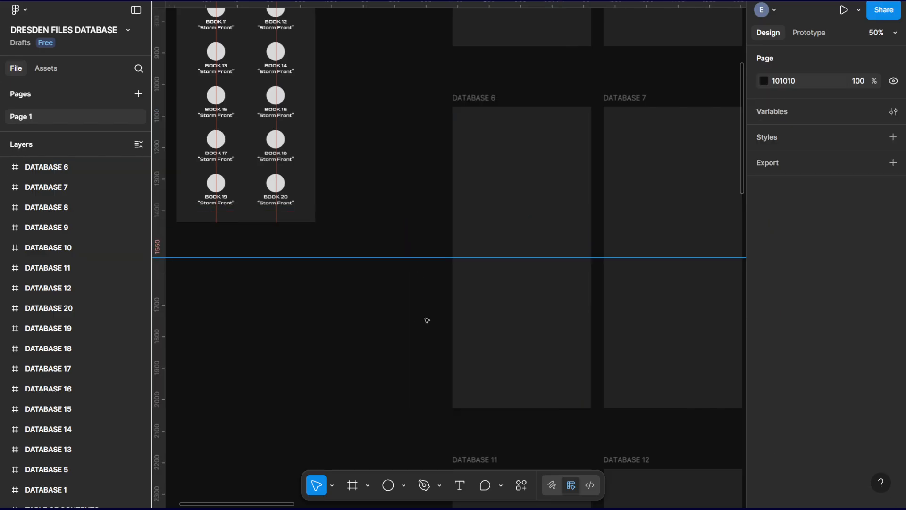
Add a horizontal page guide through the vertical middle of the DATABASE 11 frame.
scroll(393, 115, down, 8)
click(471, 198)
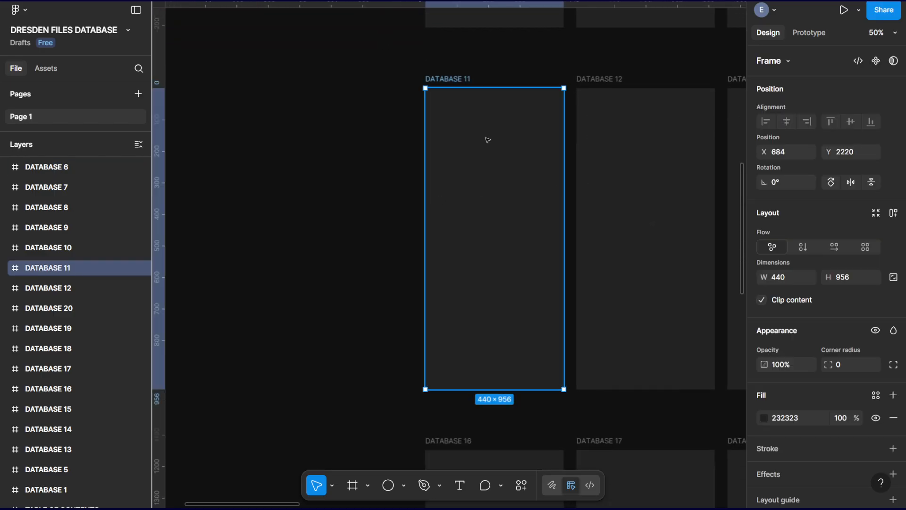
drag(365, 6, 390, 239)
scroll(364, 279, down, 10)
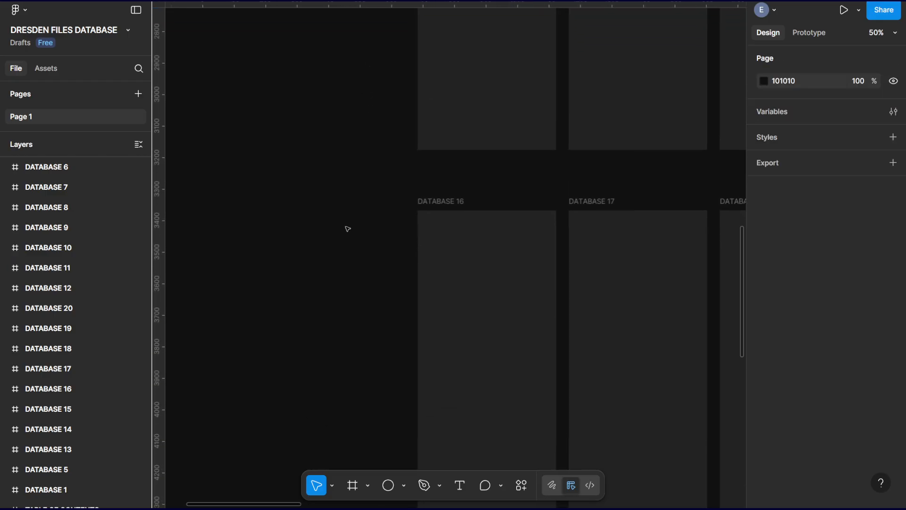
Add a horizontal page guide at Y 3846 through the vertical middle of the DATABASE 16 frame.
scroll(363, 171, down, 2)
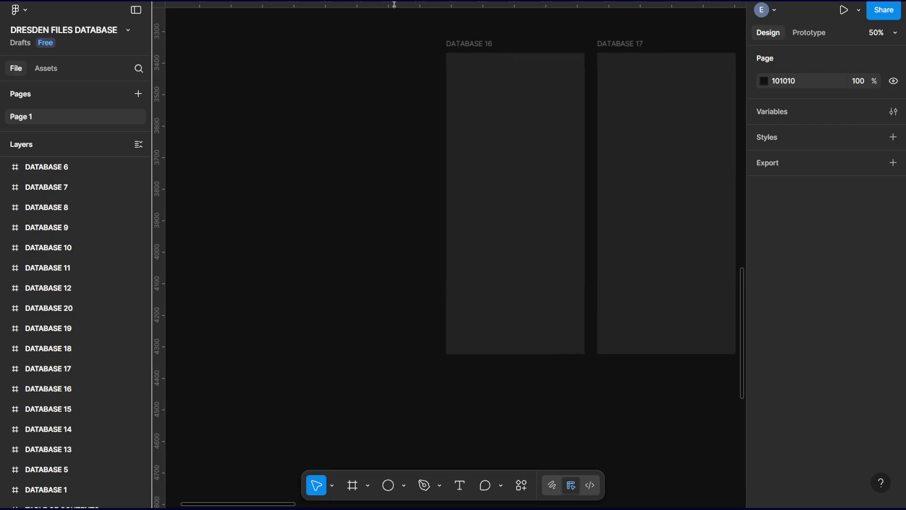
click(514, 107)
drag(409, 5, 416, 203)
drag(360, 101, 289, 200)
key(ctrl+minus)
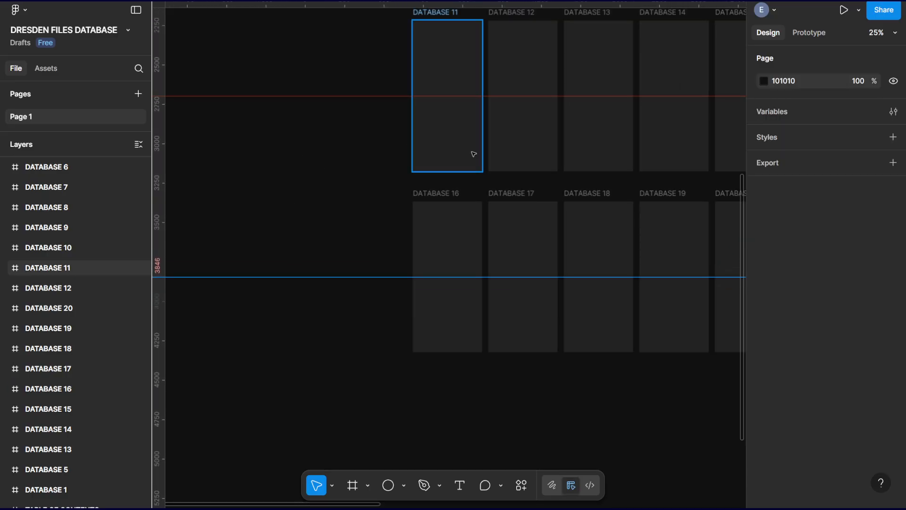
Select all 20 covers in the cover collection and set their height to 400, keeping the proportions.
drag(477, 153, 385, 412)
drag(411, 166, 435, 295)
drag(461, 112, 432, 183)
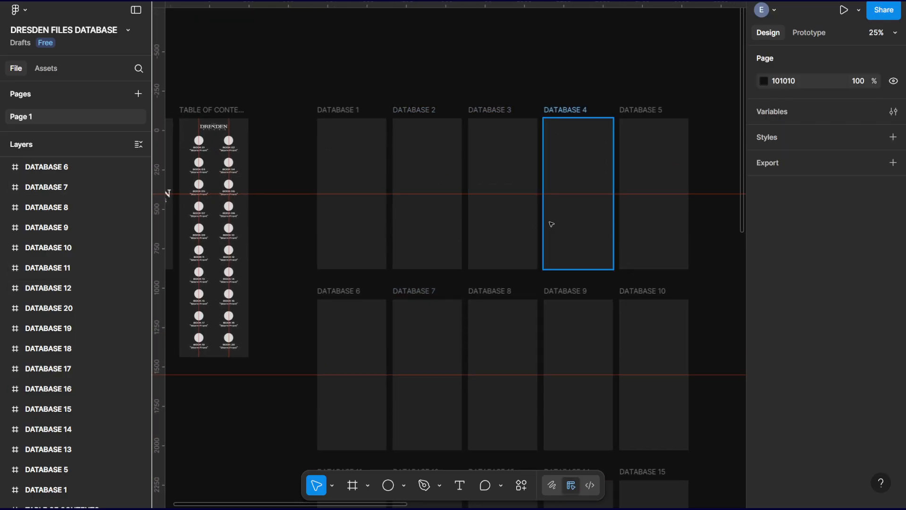
drag(558, 224, 202, 113)
drag(507, 149, 263, 41)
drag(552, 240, 368, 88)
key(ctrl+minus)
key(ctrl+minus)
scroll(415, 127, down, 2)
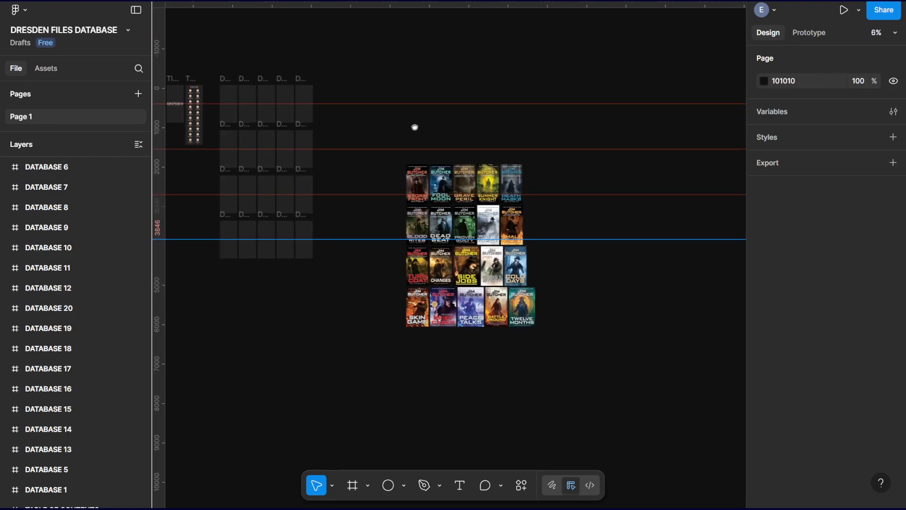
key(ctrl+plus)
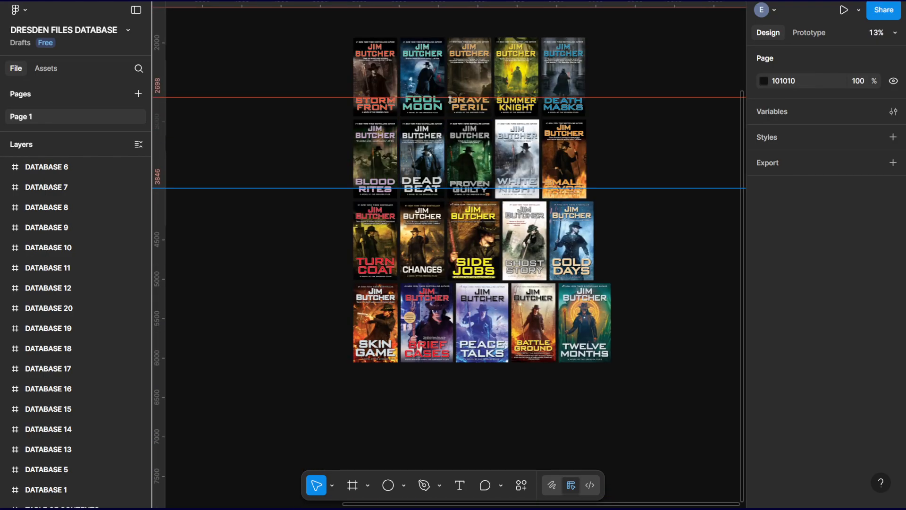
scroll(307, 90, up, 1)
drag(332, 118, 661, 422)
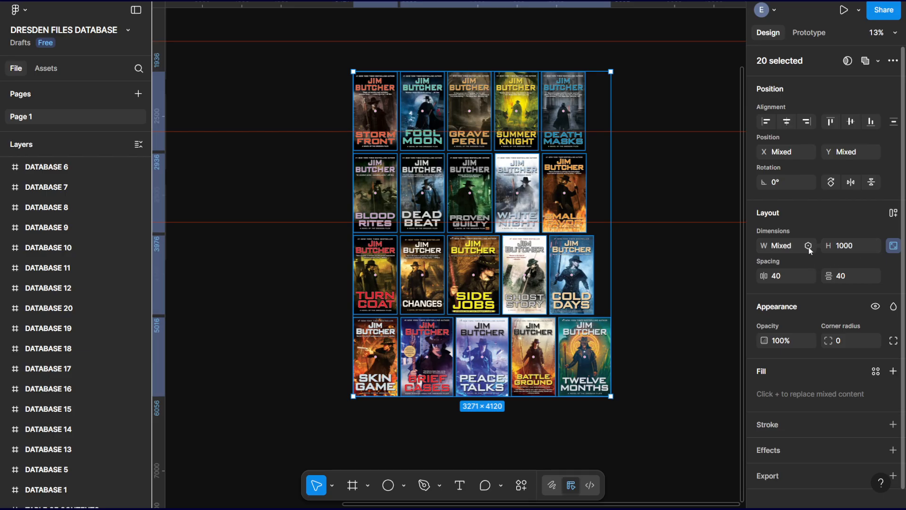
click(847, 246)
text(4)
key(Return)
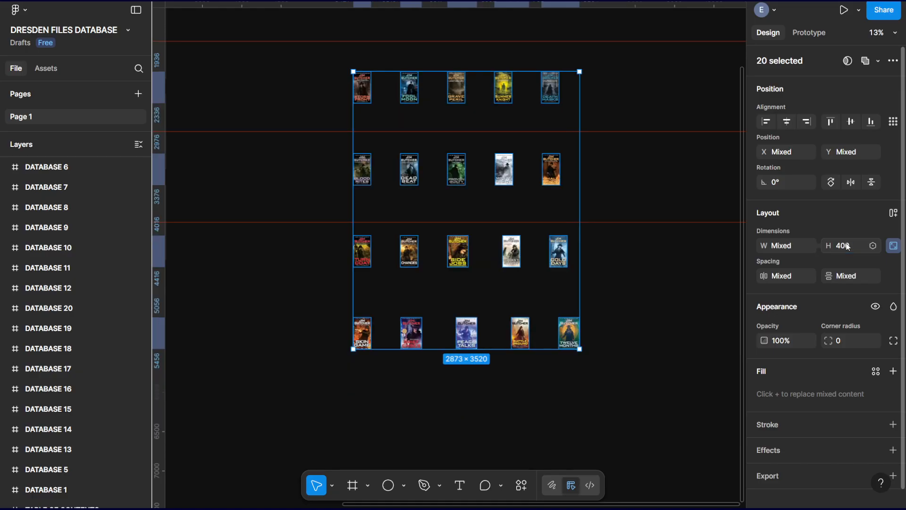
Place the Storm Front, Fool Moon, Grave Peril, Summer Knight and Death Masks covers in DATABASE 1 to 5, centred horizontally at Y 78.
click(271, 80)
drag(259, 84, 584, 261)
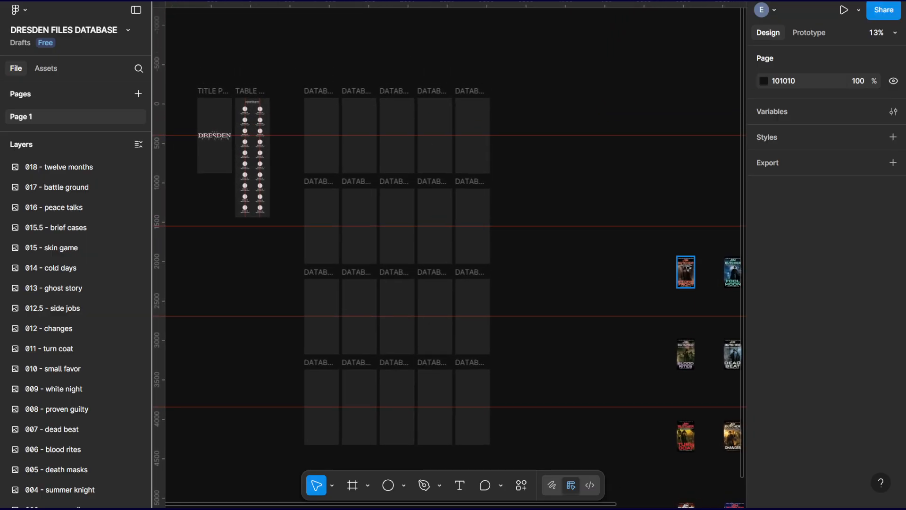
drag(690, 274, 329, 123)
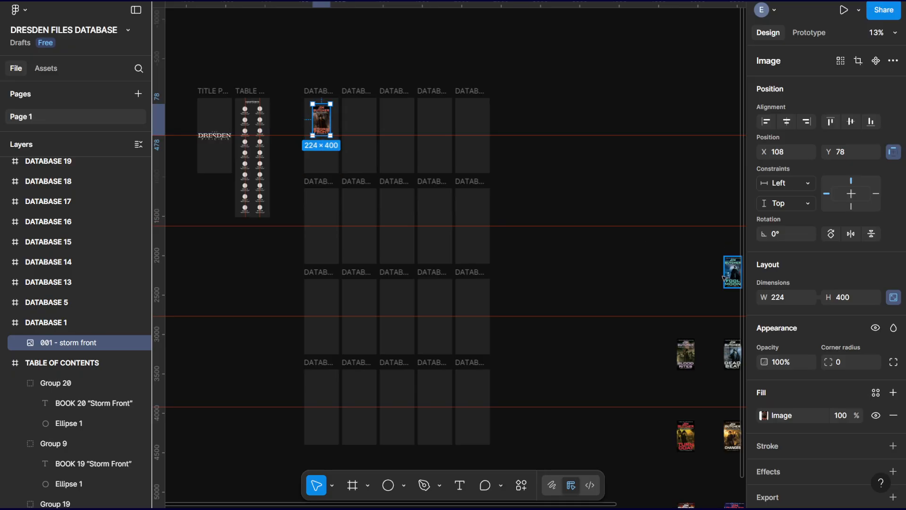
click(696, 271)
drag(627, 253, 562, 243)
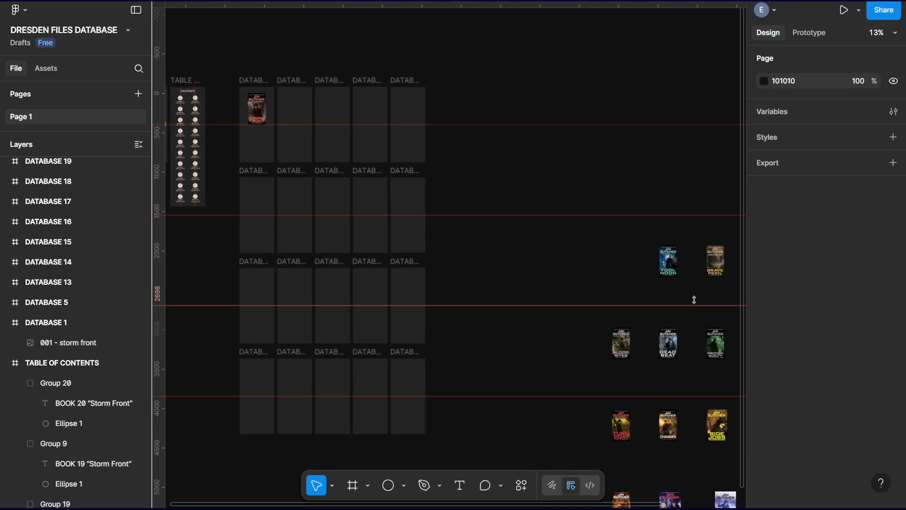
drag(668, 261, 303, 117)
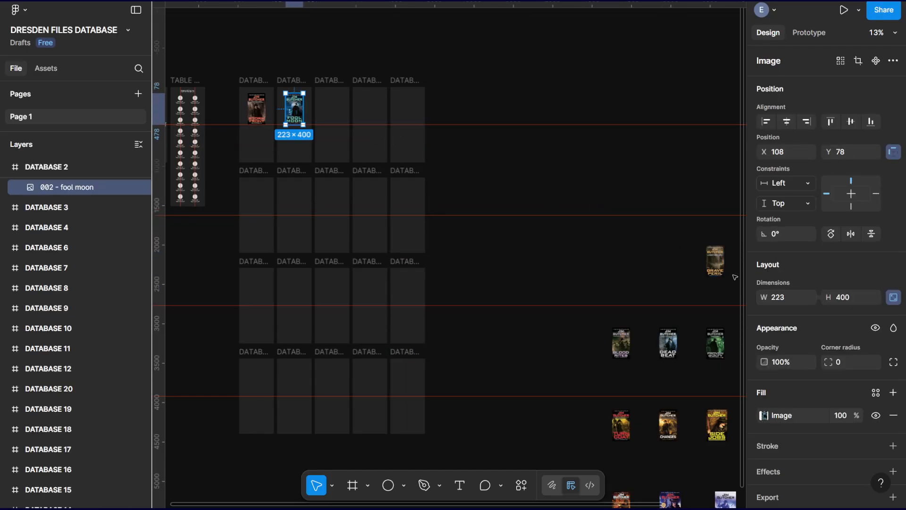
drag(714, 261, 334, 114)
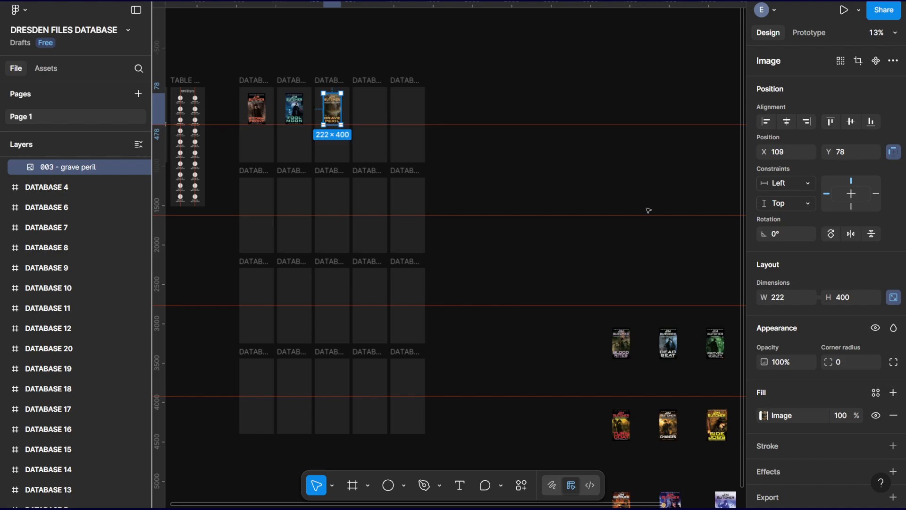
drag(649, 210, 595, 178)
drag(711, 227, 319, 84)
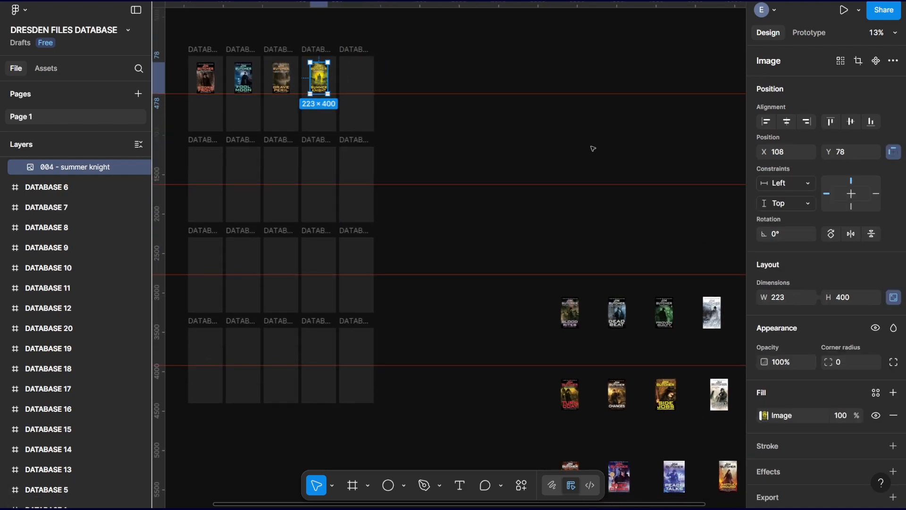
drag(593, 148, 502, 113)
click(673, 195)
drag(674, 195, 272, 51)
Place the Blood Rites, Dead Beat, Proven Guilty, White Night and Small Favor covers in DATABASE 6 to 10, centred with bottoms on the guide.
drag(463, 127, 644, 125)
drag(667, 279, 298, 140)
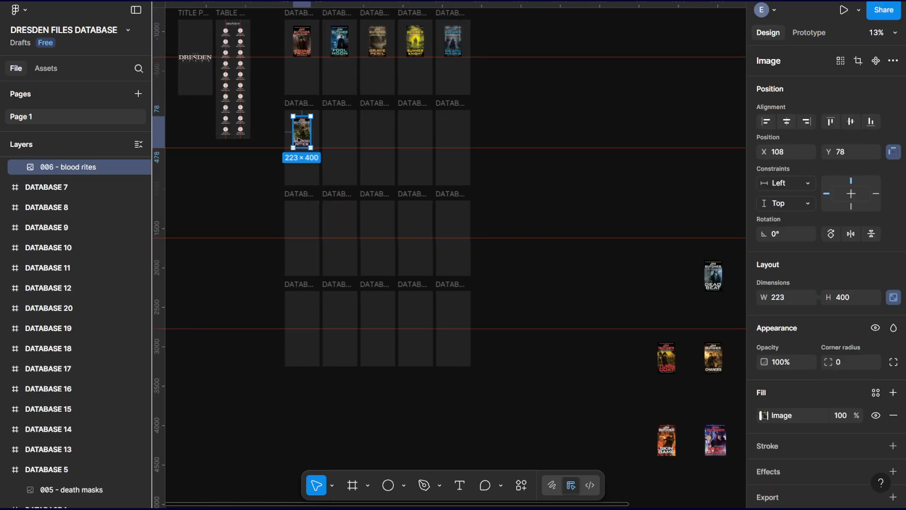
drag(713, 281, 341, 137)
drag(619, 206, 494, 196)
drag(630, 266, 248, 124)
drag(683, 274, 288, 129)
drag(719, 264, 325, 124)
Place the Turn Coat cover in DATABASE 11 and the Skin Game cover in DATABASE 16, both centred horizontally at Y 78.
drag(432, 207, 572, 133)
drag(678, 277, 313, 142)
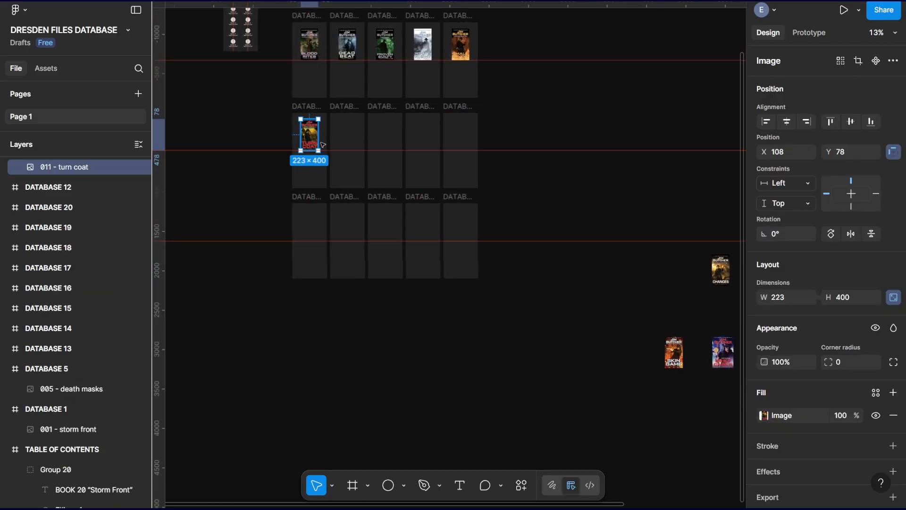
drag(675, 351, 312, 230)
Place the Changes, Side Jobs, Ghost Story and Cold Days covers in DATABASE 12 to 15, centred horizontally at Y 78.
drag(604, 183, 512, 174)
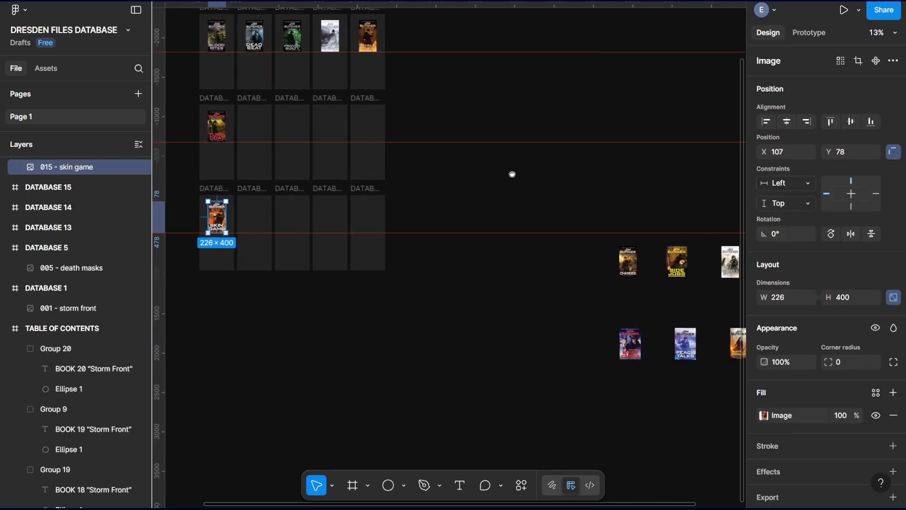
drag(618, 262, 256, 133)
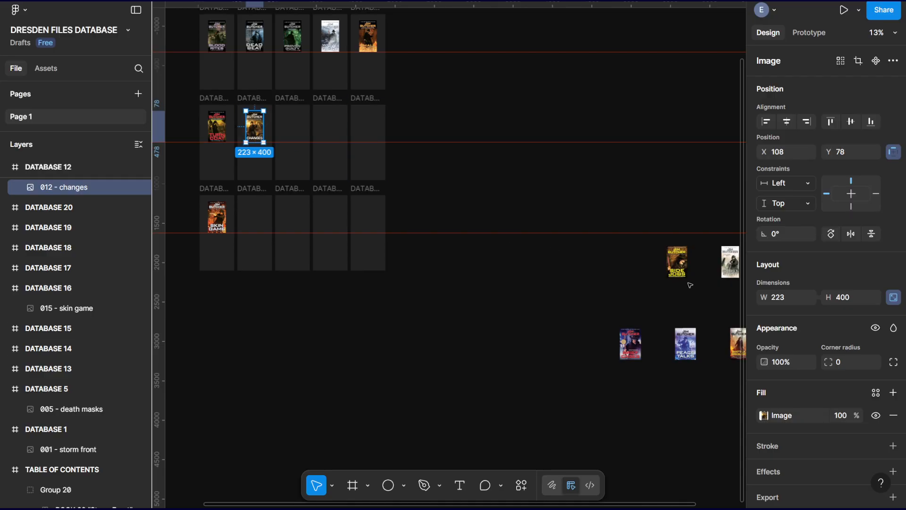
drag(679, 264, 297, 127)
scroll(470, 121, right, 5)
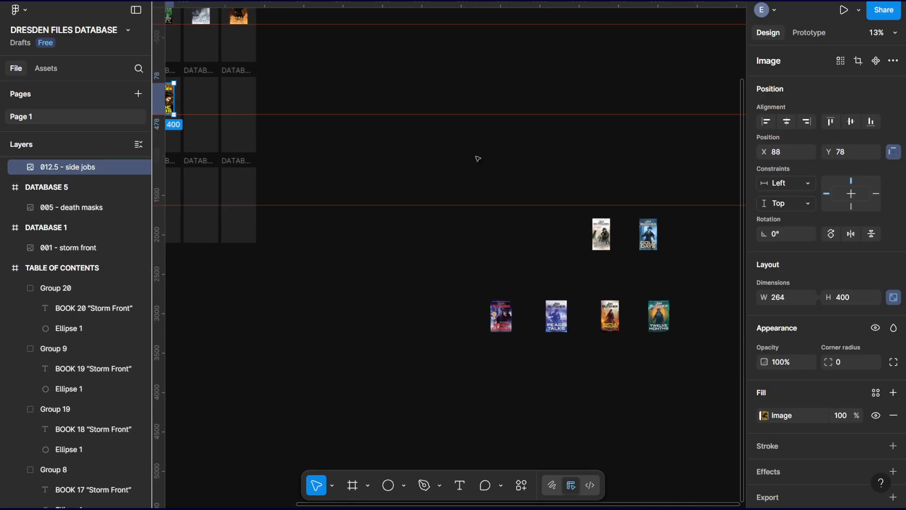
drag(601, 234, 195, 101)
drag(648, 234, 239, 99)
Place the Brief Cases, Peace Talks, Battle Ground and Twelve Months covers in DATABASE 17 to 20, centred horizontally at Y 78.
scroll(560, 242, left, 5)
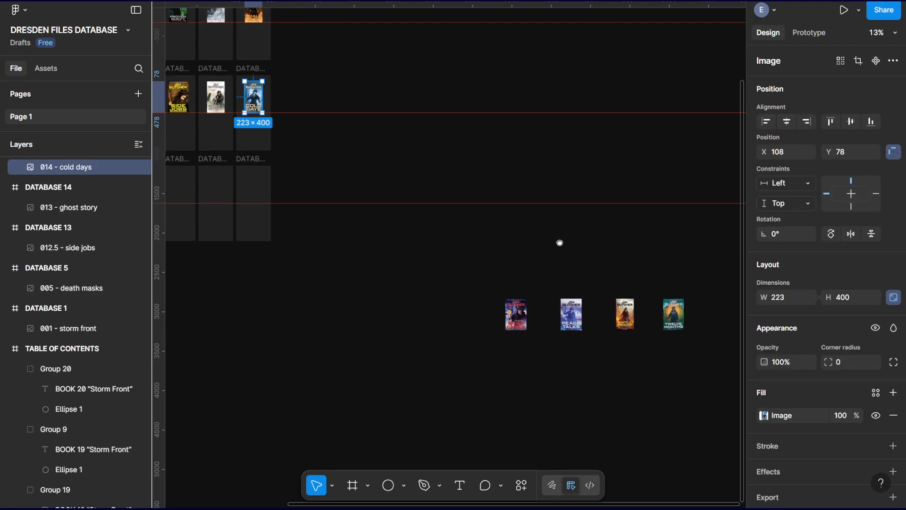
drag(658, 289, 279, 163)
scroll(630, 261, right, 3)
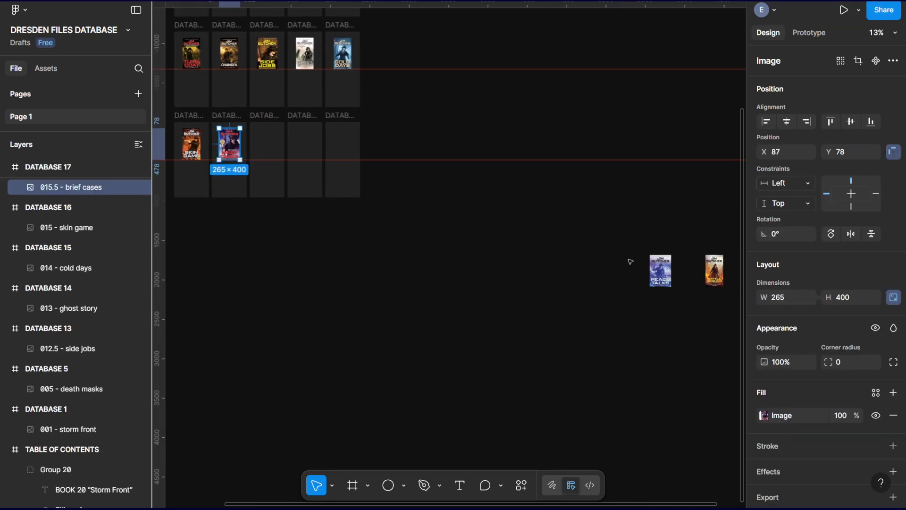
drag(658, 272, 270, 149)
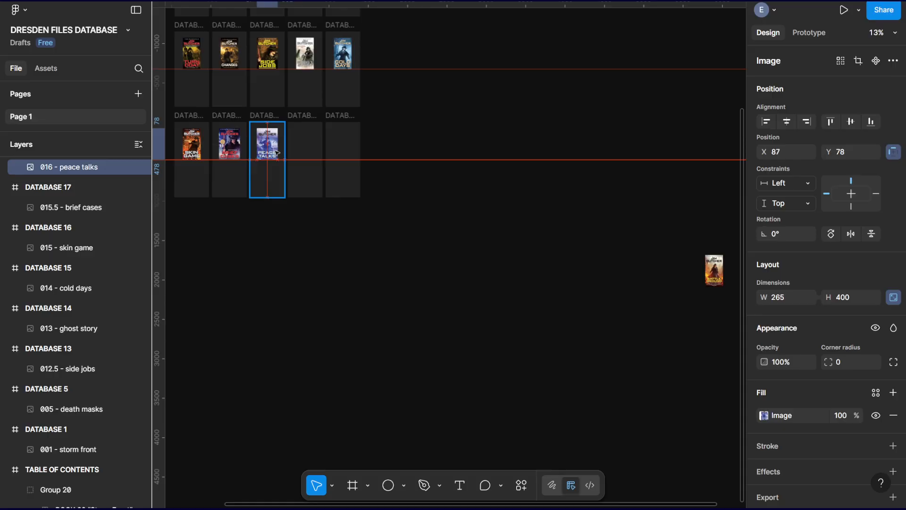
scroll(603, 262, right, 3)
scroll(603, 262, right, 2)
drag(639, 260, 230, 136)
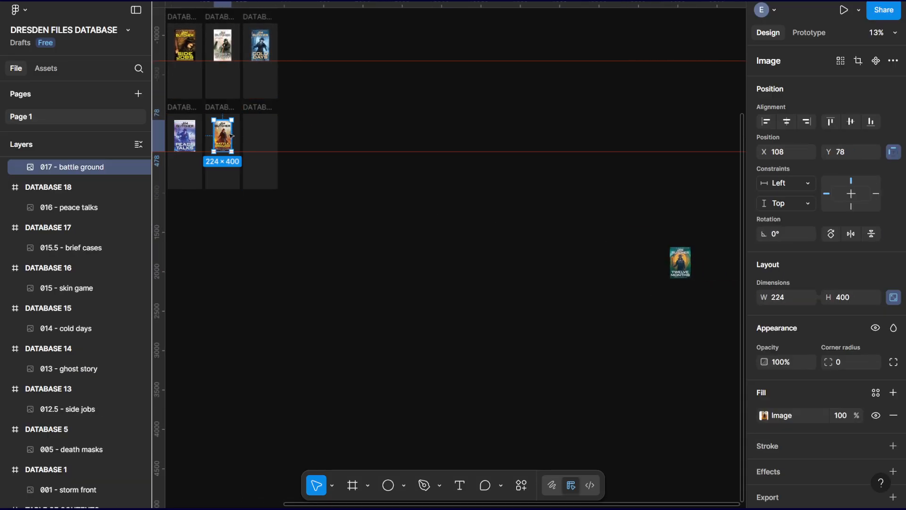
drag(689, 270, 267, 144)
drag(372, 125, 470, 187)
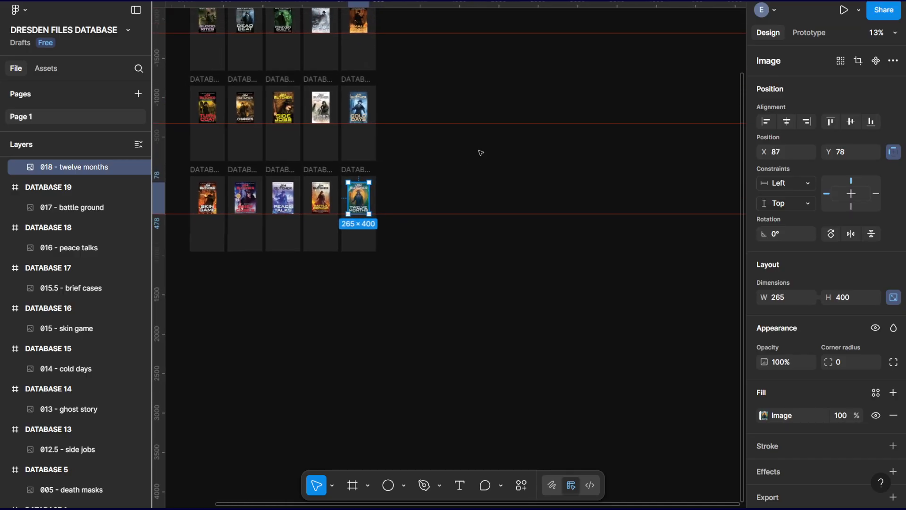
click(521, 320)
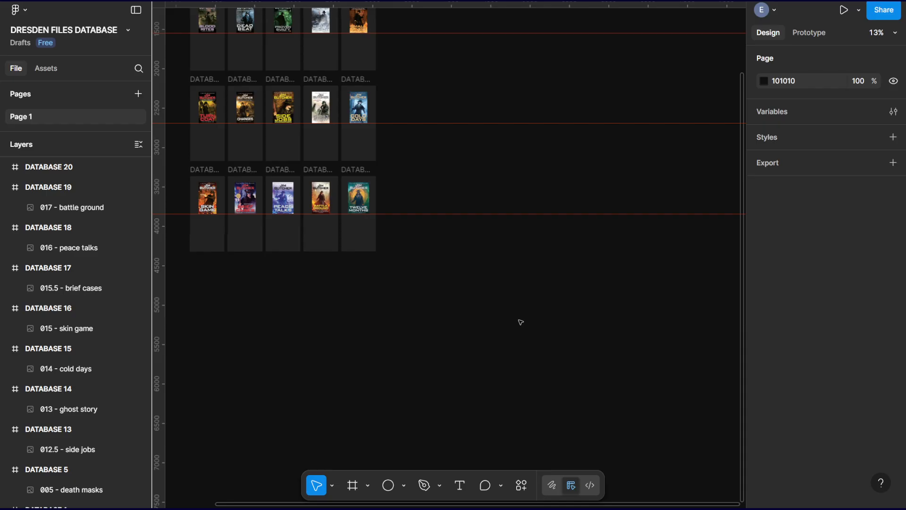
Add a text box about 292 by 340 below the Storm Front cover in DATABASE 1 and paste the copied book description.
drag(466, 188, 586, 322)
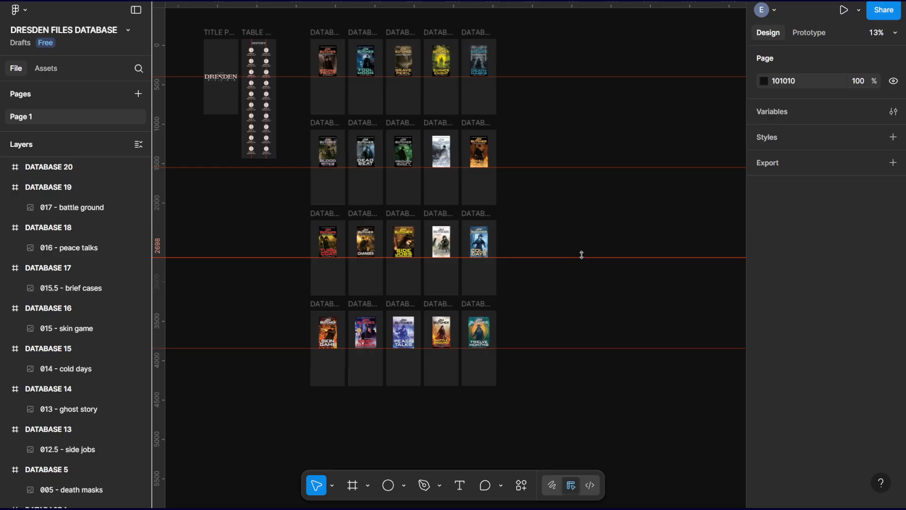
drag(558, 234, 568, 259)
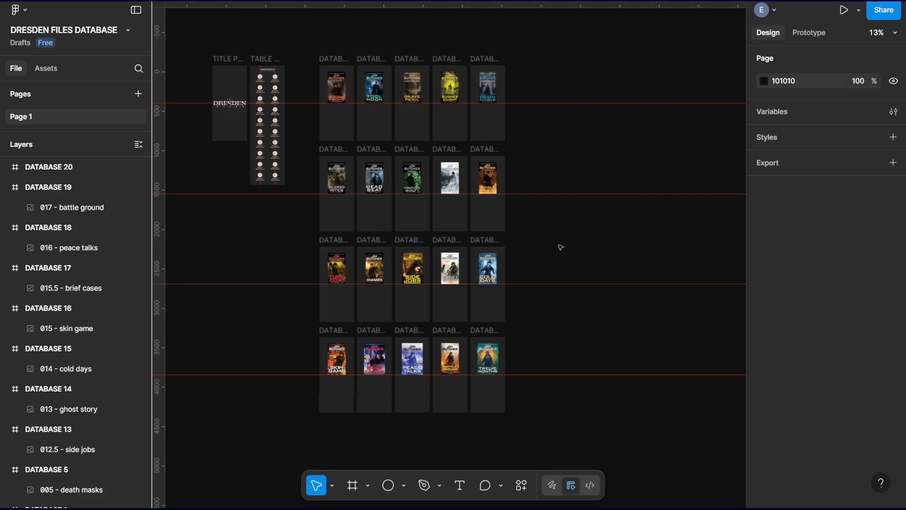
scroll(561, 248, up, 3)
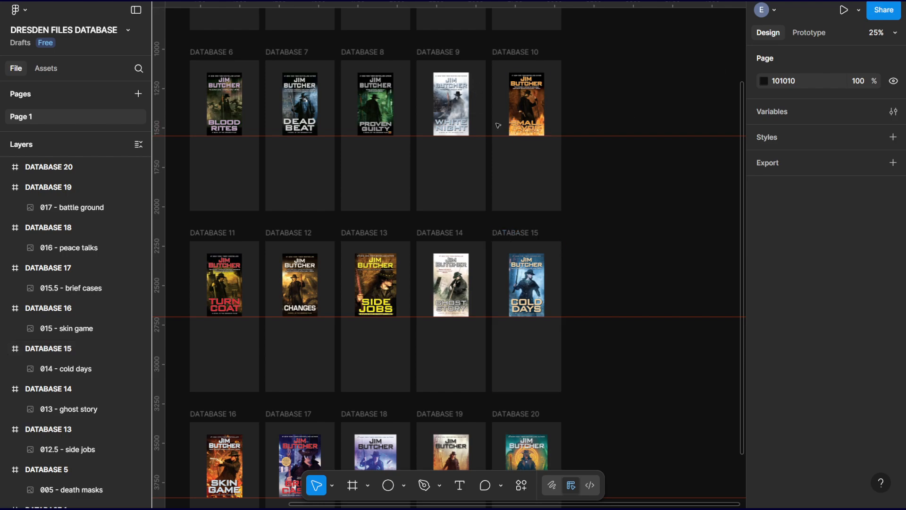
drag(409, 134, 545, 333)
drag(392, 216, 520, 203)
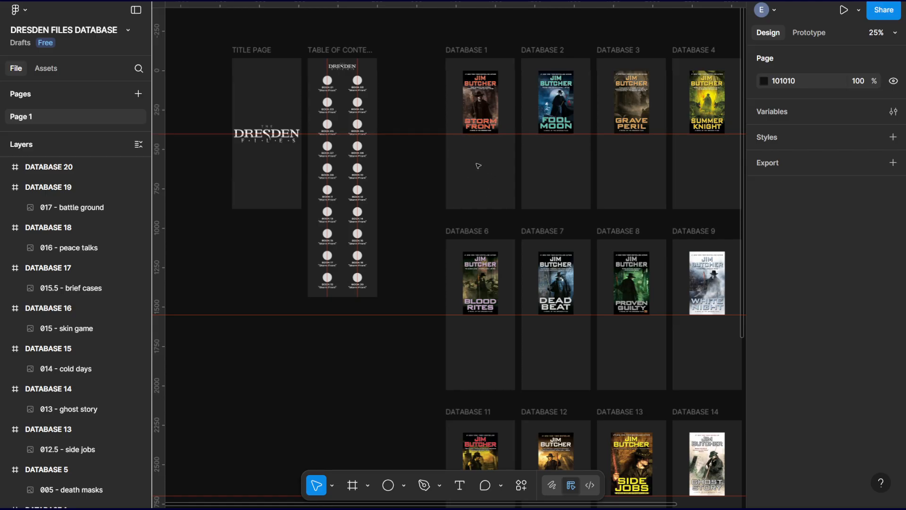
key(ctrl+plus)
drag(522, 178, 449, 242)
click(459, 485)
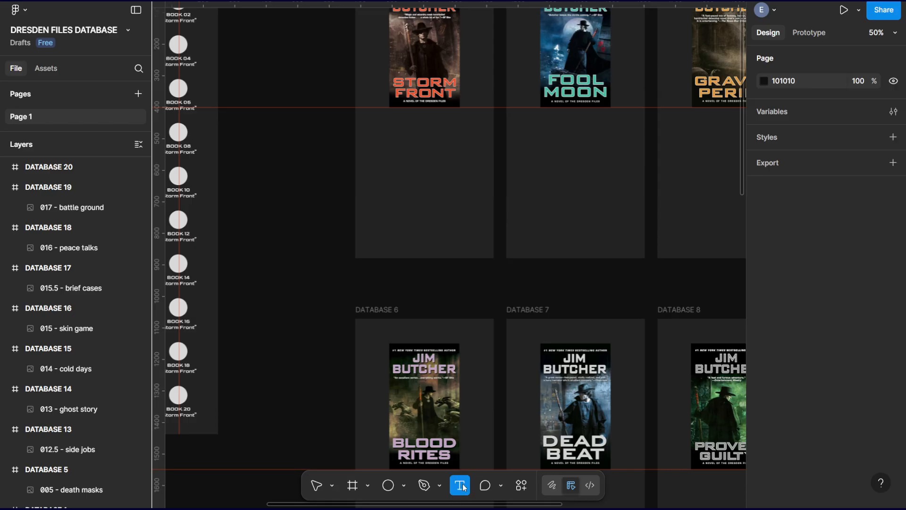
drag(382, 127, 475, 235)
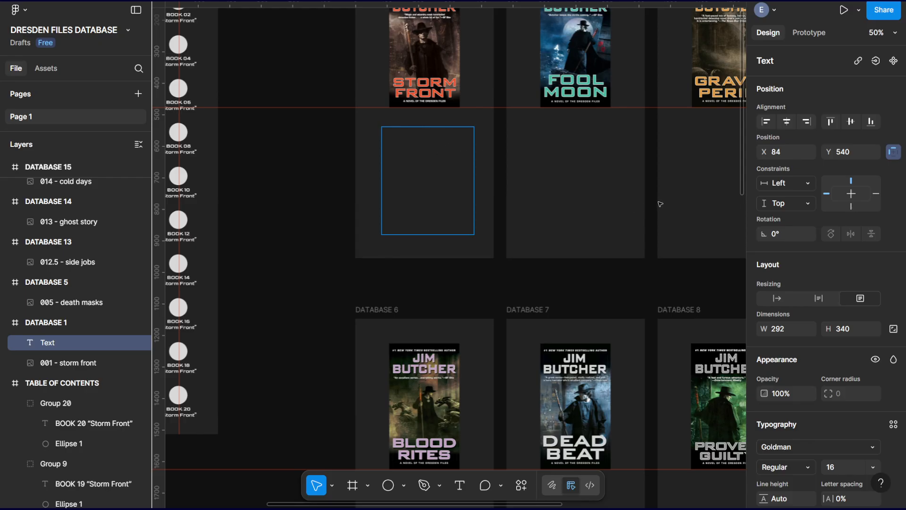
key(ctrl+v)
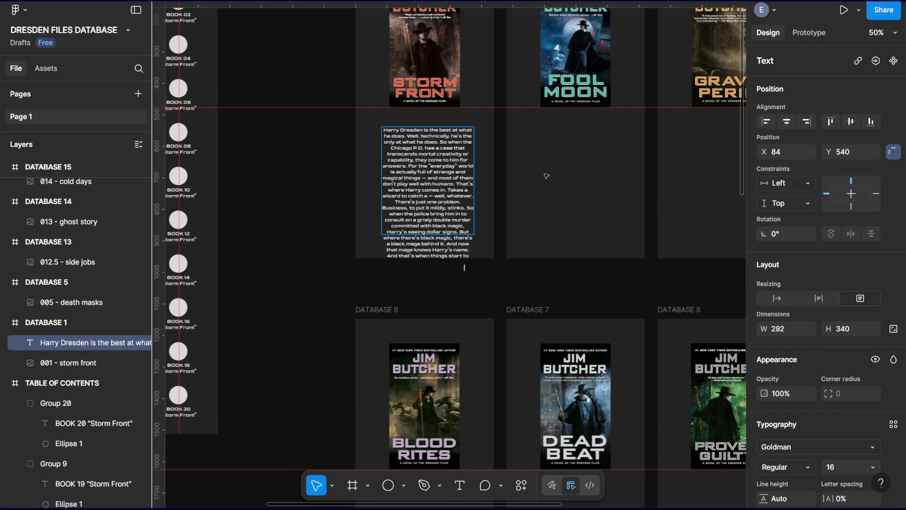
Change the font of the whole Storm Front description in DATABASE 1 to Geologica.
key(ctrl+a)
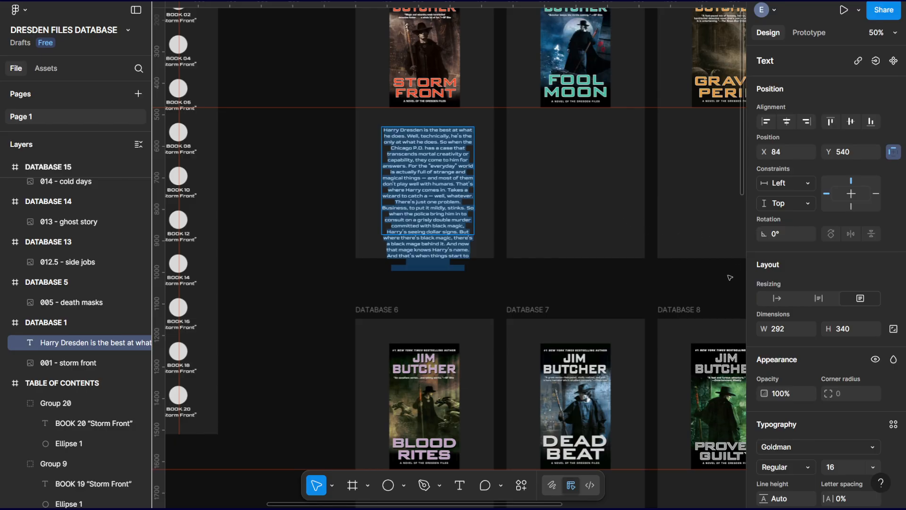
click(806, 444)
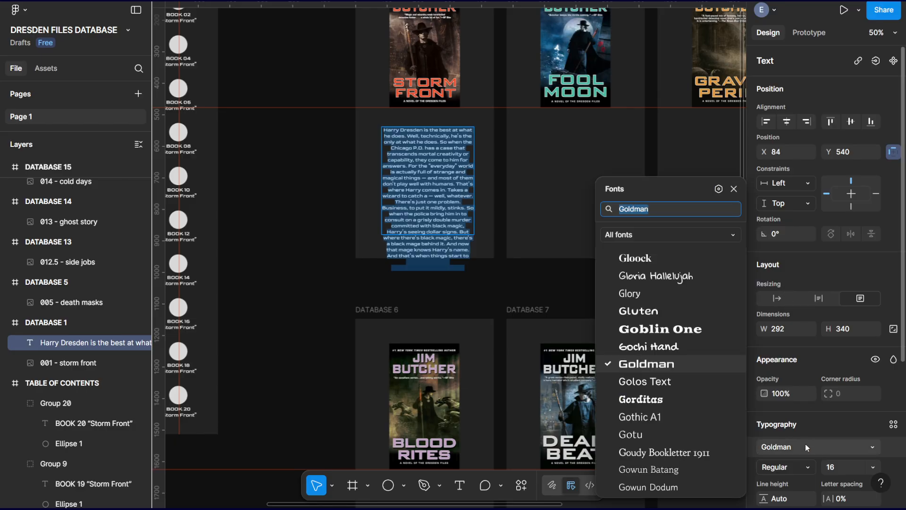
scroll(672, 347, up, 2)
scroll(672, 347, up, 6)
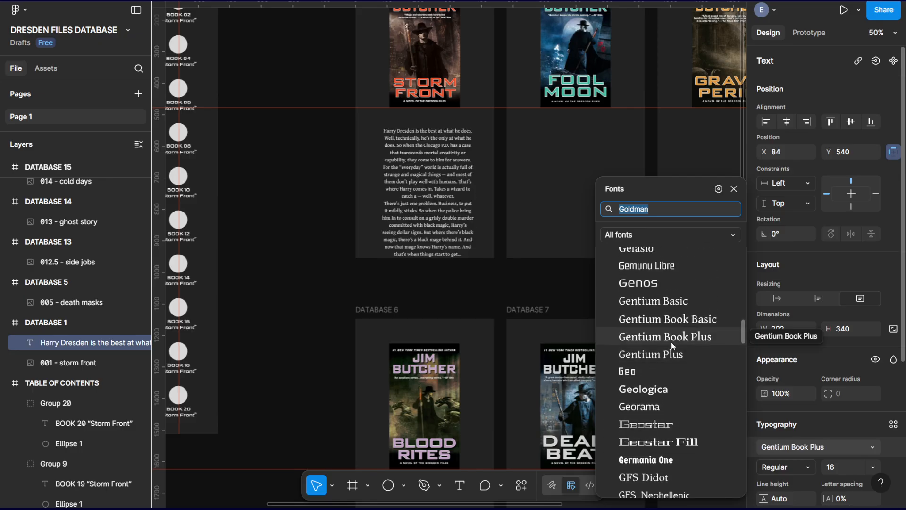
scroll(671, 342, up, 2)
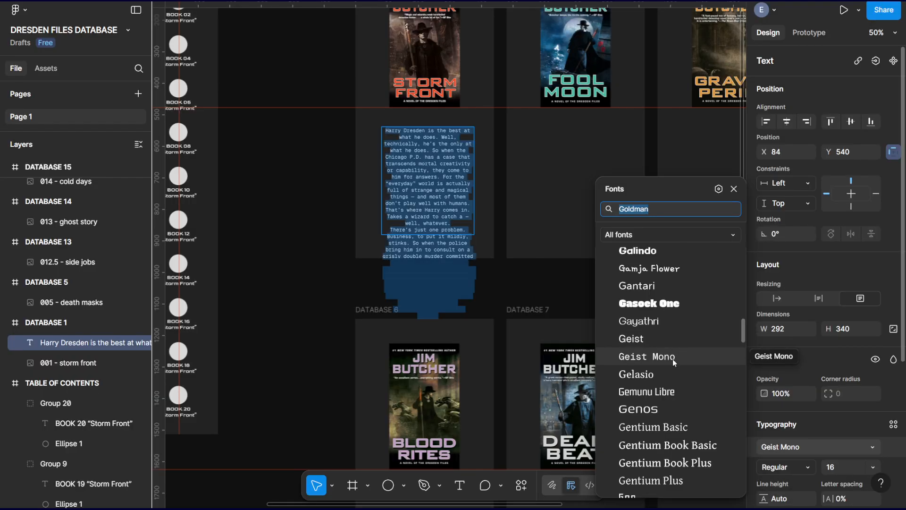
scroll(671, 373, down, 4)
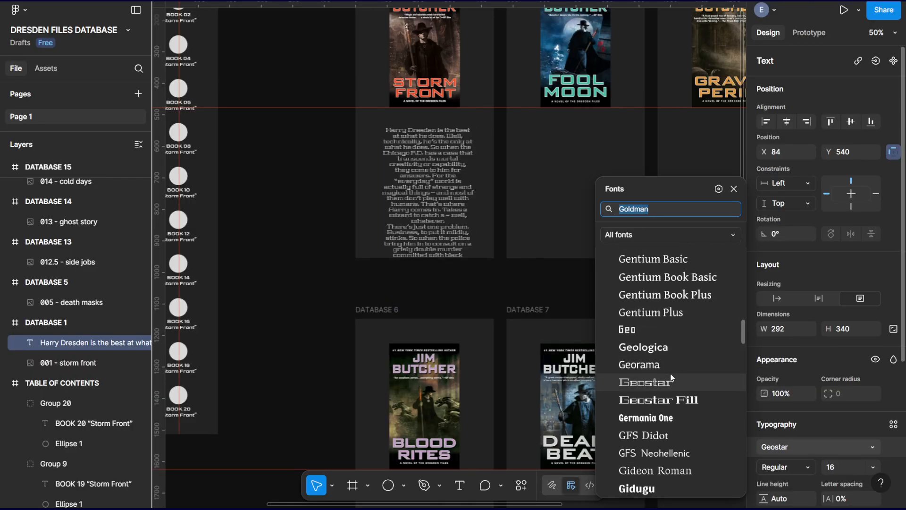
scroll(672, 377, down, 8)
scroll(672, 375, up, 8)
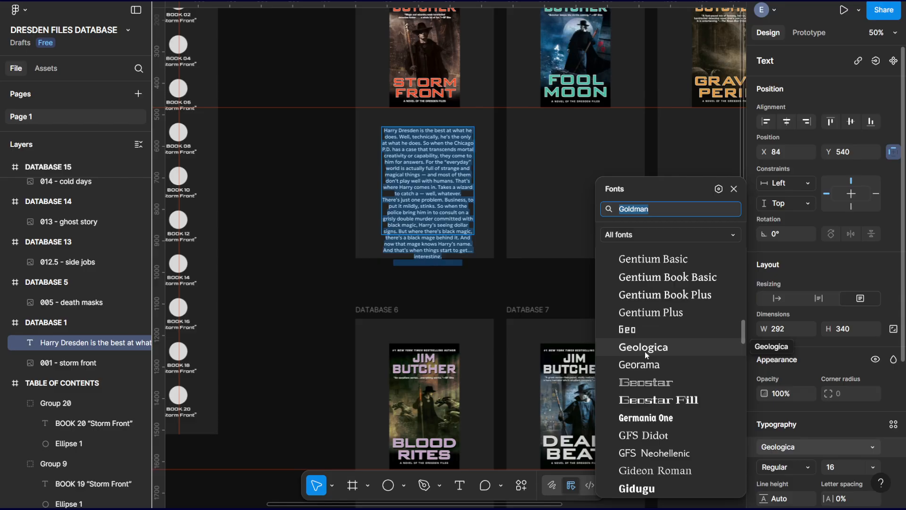
click(645, 351)
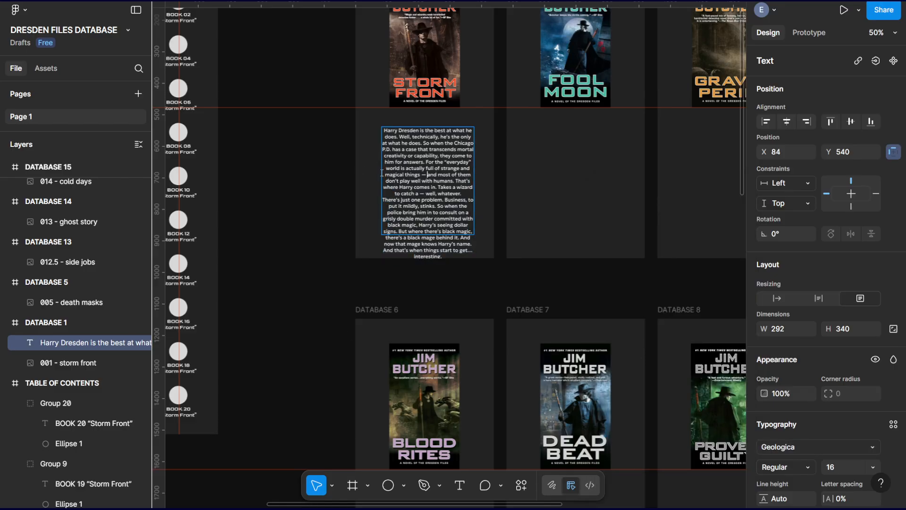
Resize the Storm Front description box to 360 by 384, with its left edge at X 40.
click(316, 489)
drag(381, 183, 368, 183)
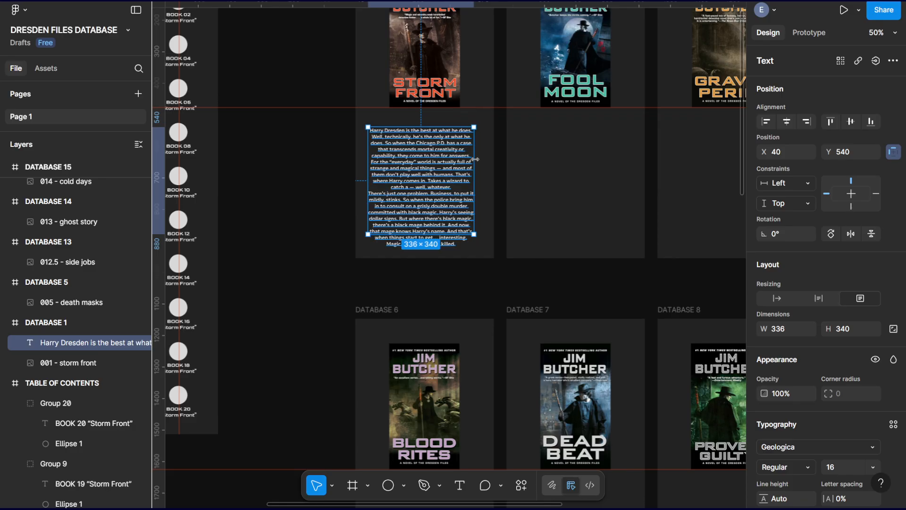
mouse_move(474, 159)
mouse_down()
mouse_move(491, 160)
mouse_move(482, 161)
mouse_up()
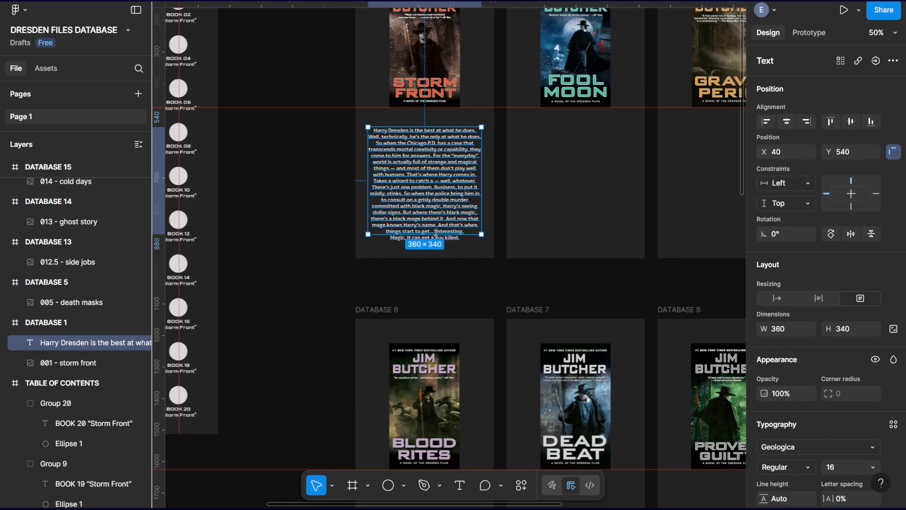
drag(437, 234, 435, 249)
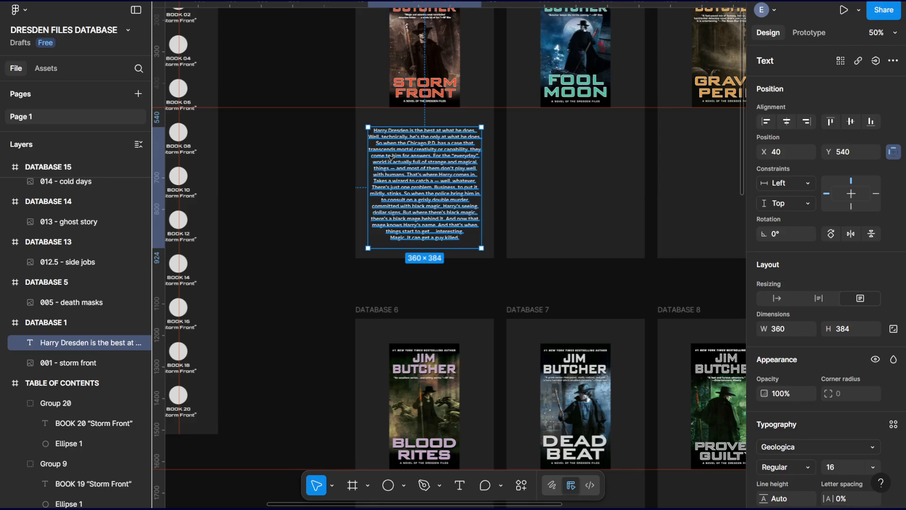
Add a horizontal guide at 442 below the cover and move the Storm Front description up to it, at Y 518.
key(shift+0)
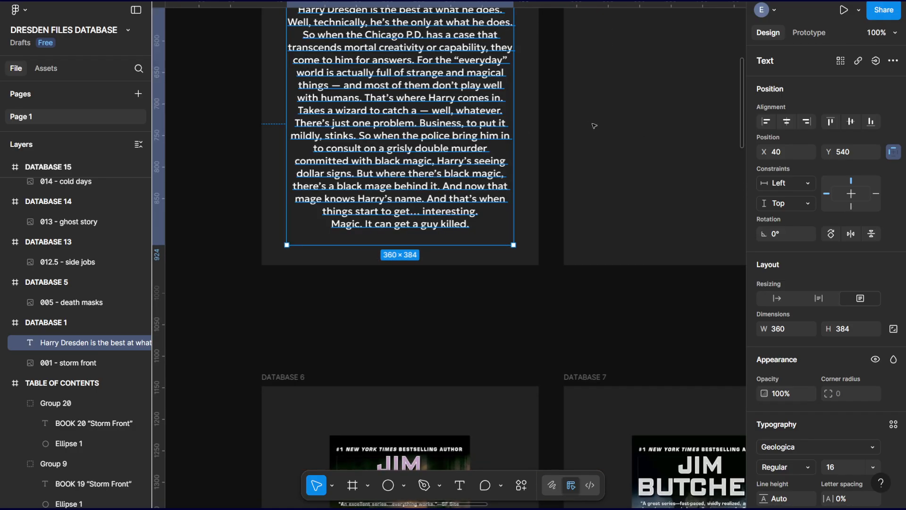
scroll(593, 125, up, 5)
drag(215, 4, 215, 116)
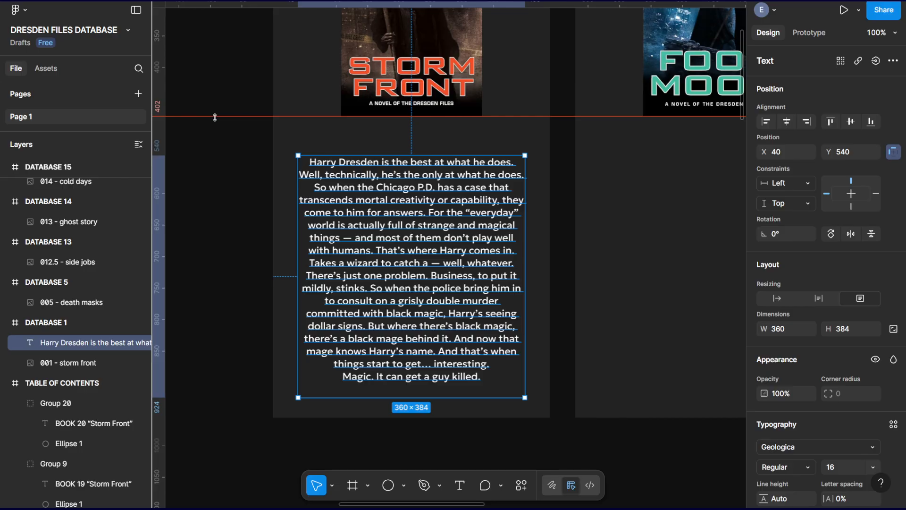
drag(213, 7, 218, 142)
drag(399, 184, 398, 168)
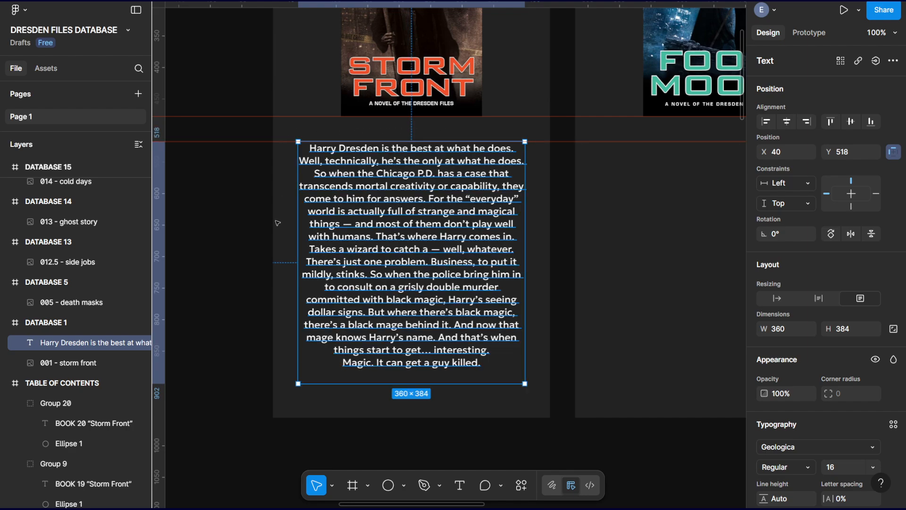
Delete the horizontal guide running along the upper edge of the Storm Front description.
click(193, 177)
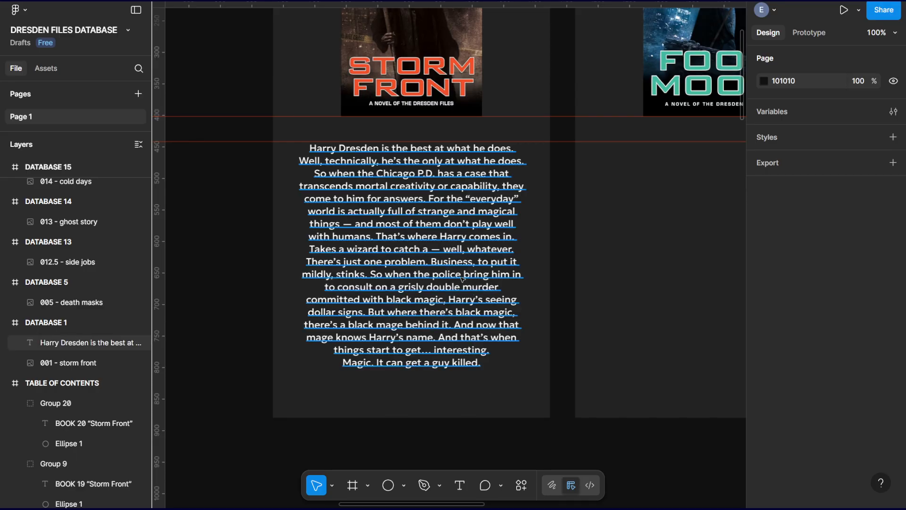
key(minus)
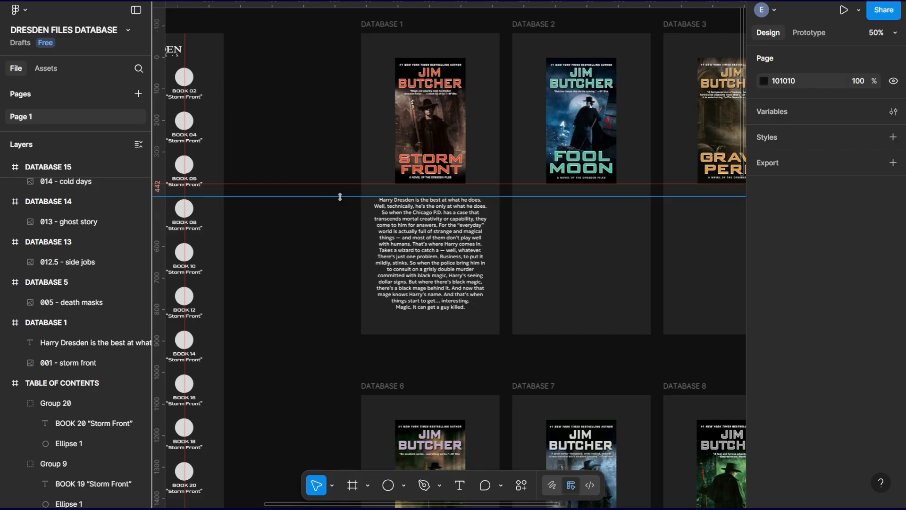
drag(340, 196, 275, 199)
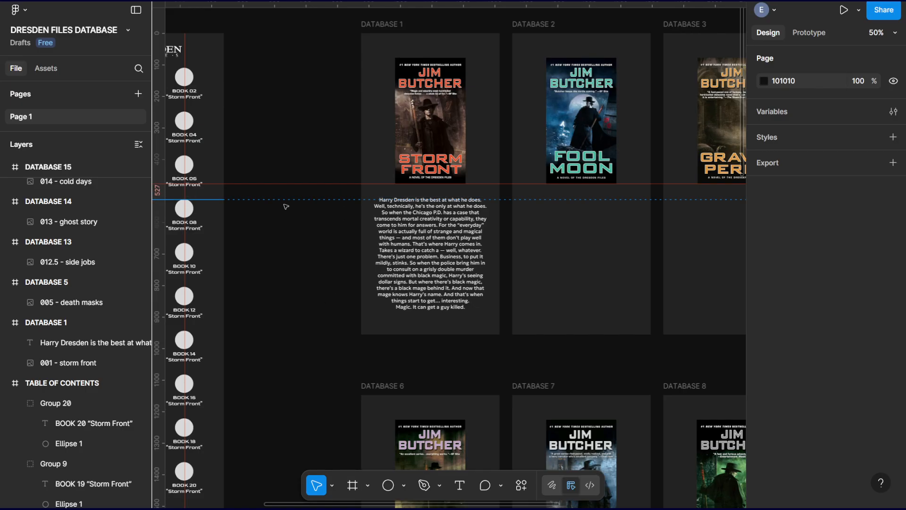
key(Delete)
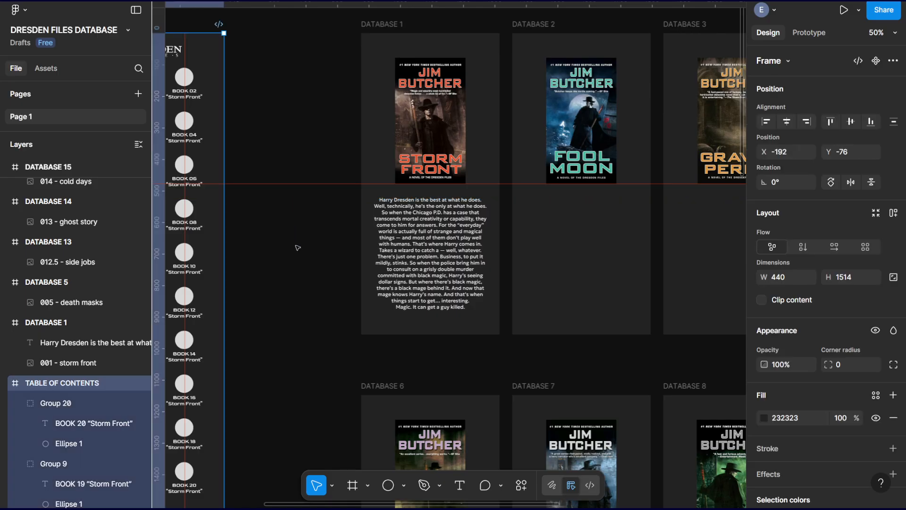
click(299, 248)
click(458, 239)
click(309, 269)
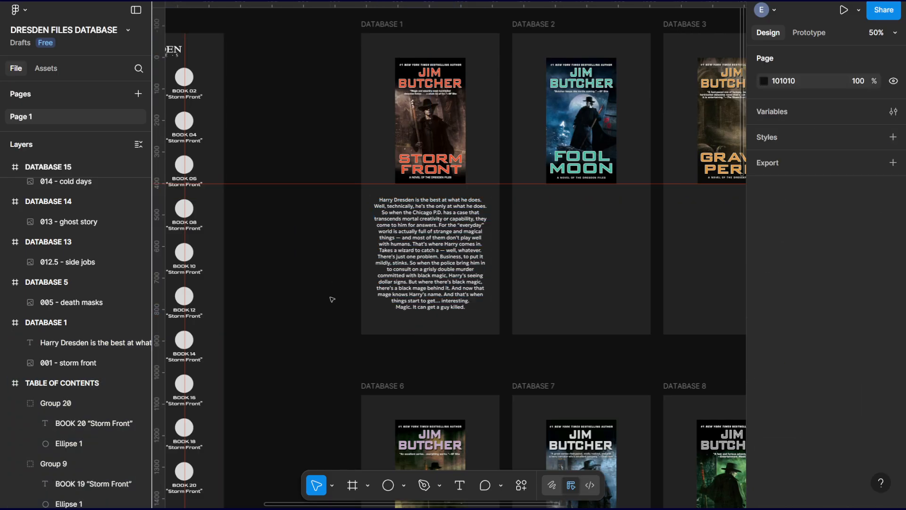
Copy the Storm Front description text box from DATABASE 1.
drag(602, 247, 323, 234)
drag(732, 279, 772, 215)
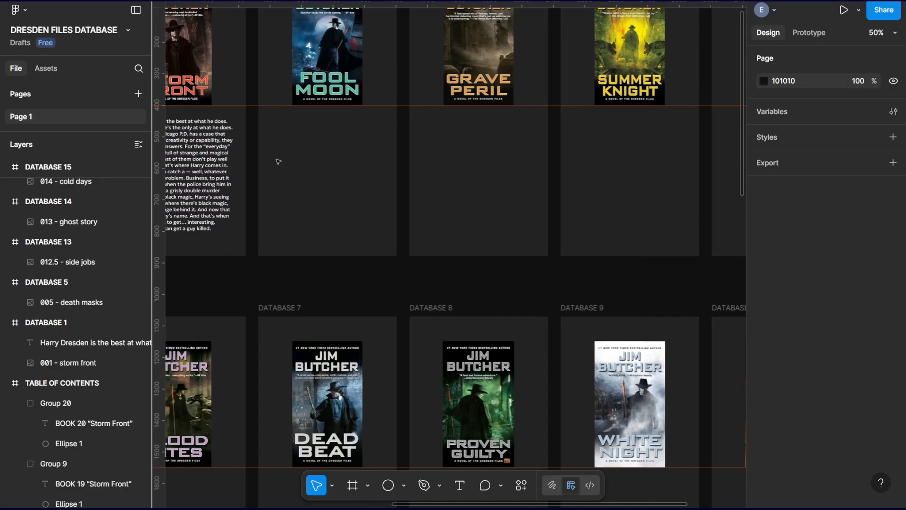
drag(277, 161, 564, 193)
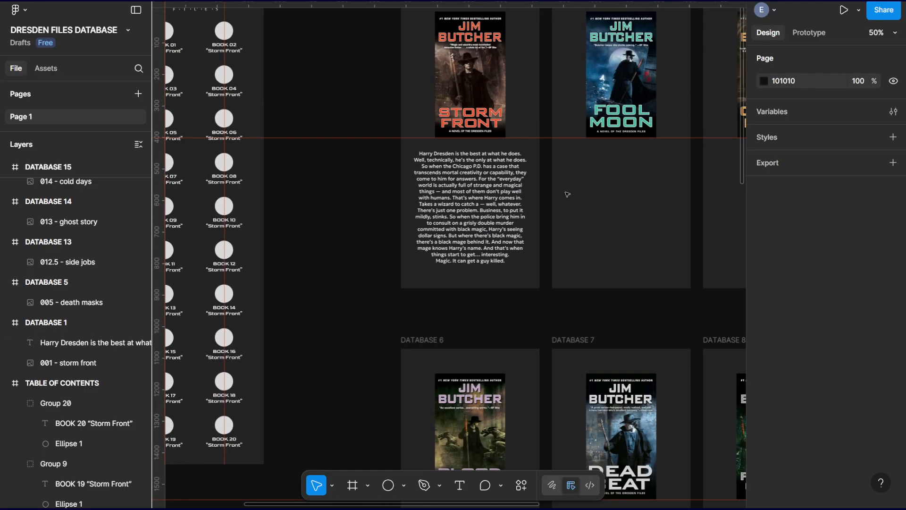
click(479, 197)
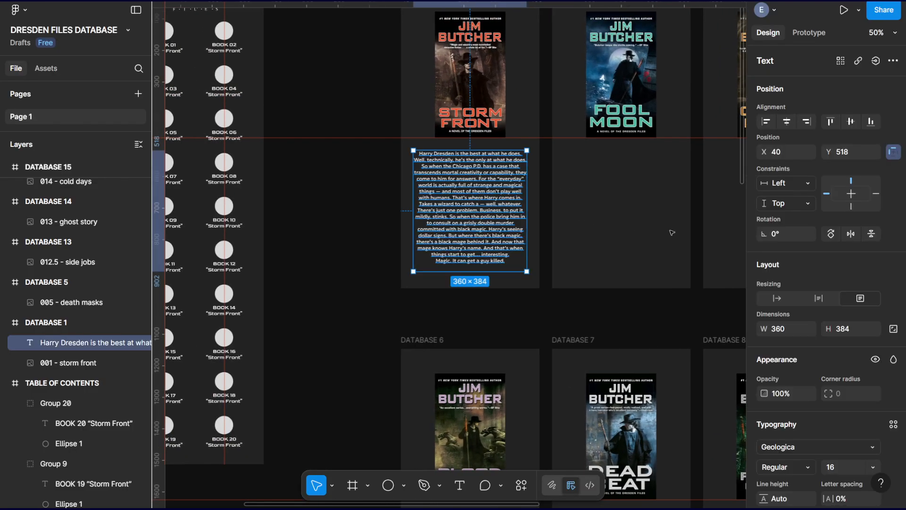
drag(677, 230, 472, 206)
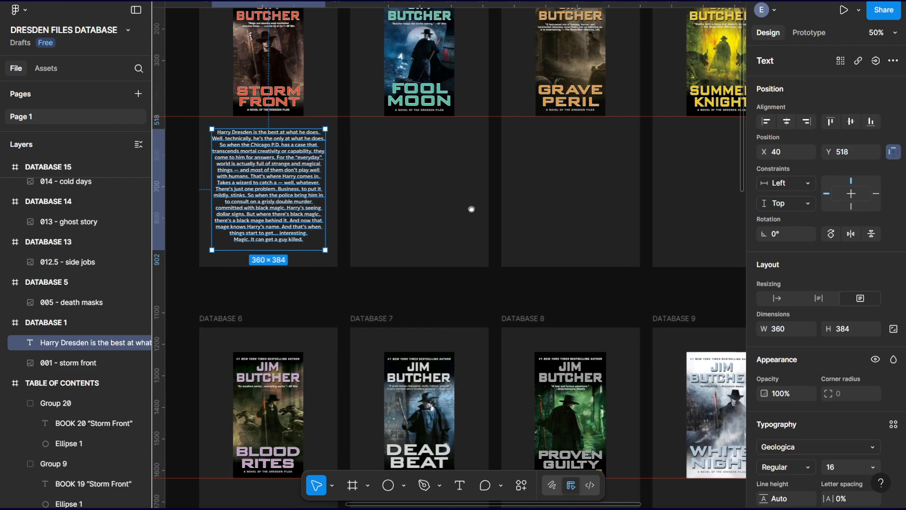
click(430, 174)
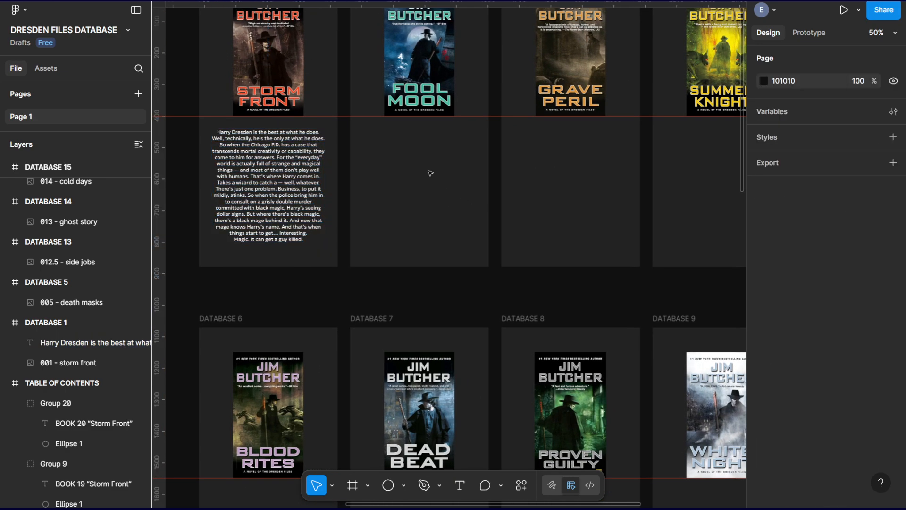
key(ctrl+v)
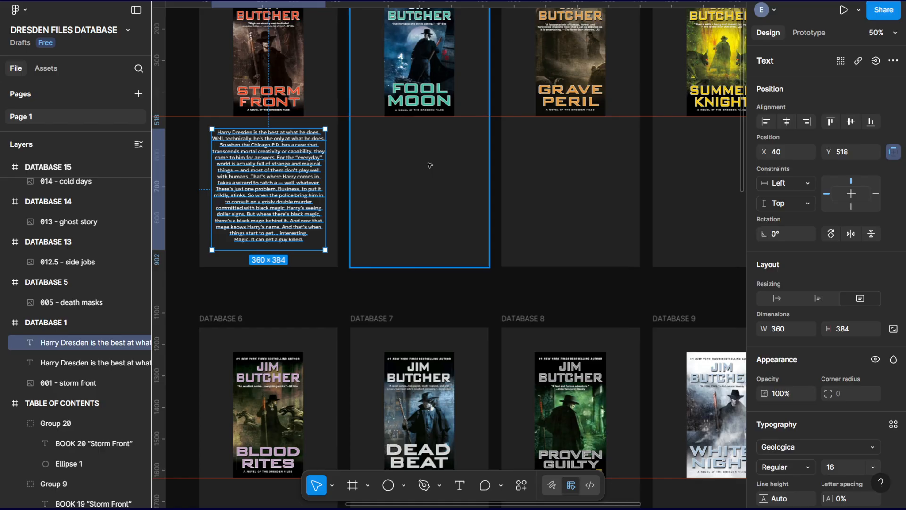
key(ctrl+z)
Paste the copied description box into the DATABASE 2 frame at X 40, Y 518, below the Fool Moon cover.
scroll(427, 178, up, 3)
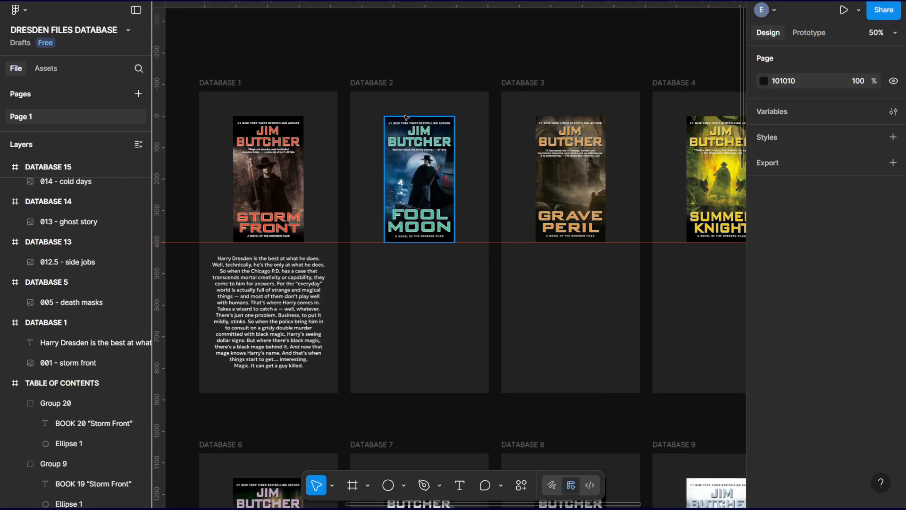
click(373, 84)
key(ctrl+v)
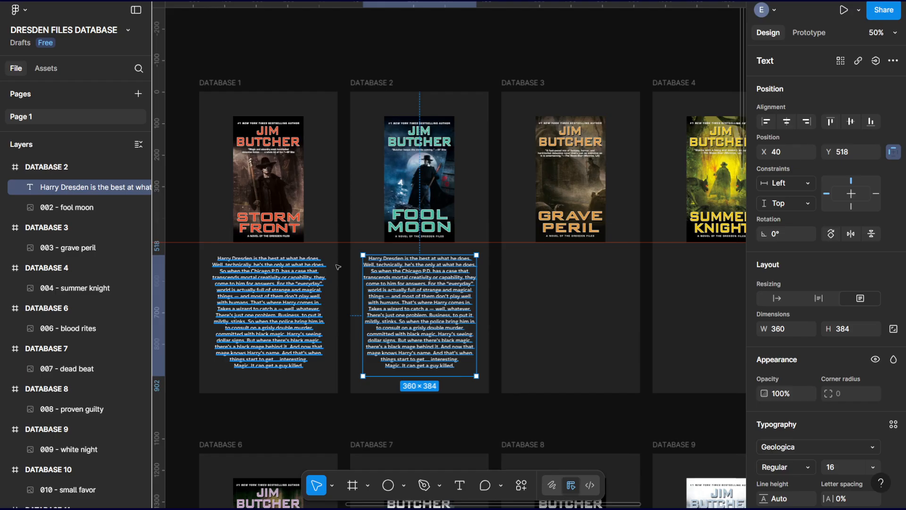
key(shift+0)
scroll(384, 240, down, 3)
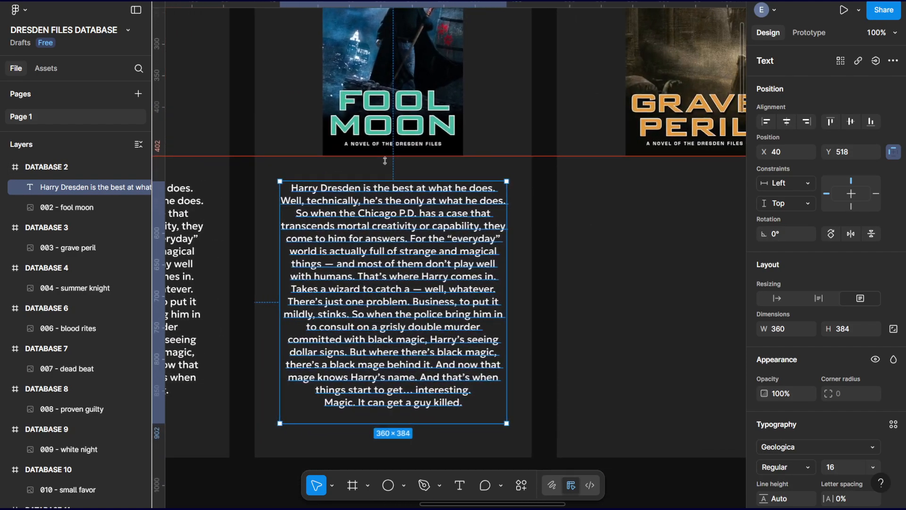
Paste the copied description box into the DATABASE 3, DATABASE 4 and DATABASE 5 frames, below their covers.
key(ctrl+minus)
drag(505, 213, 388, 221)
click(424, 51)
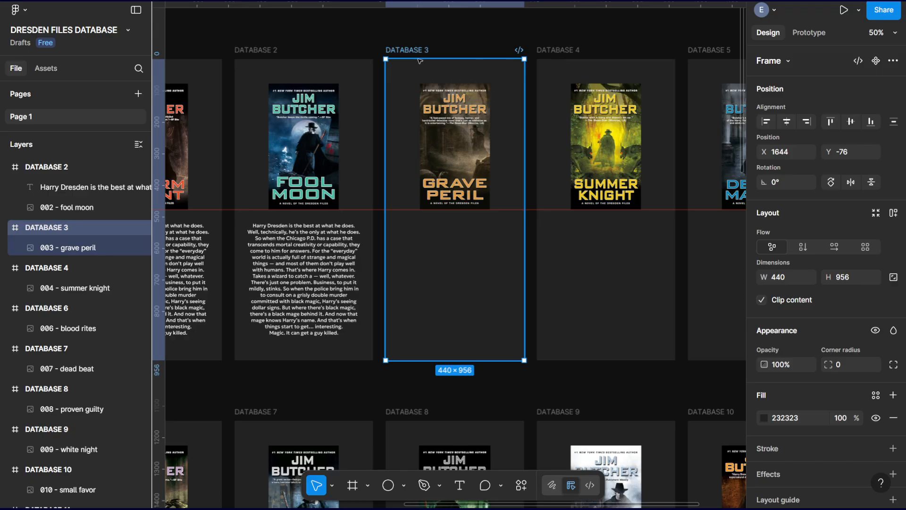
key(ctrl+v)
click(556, 51)
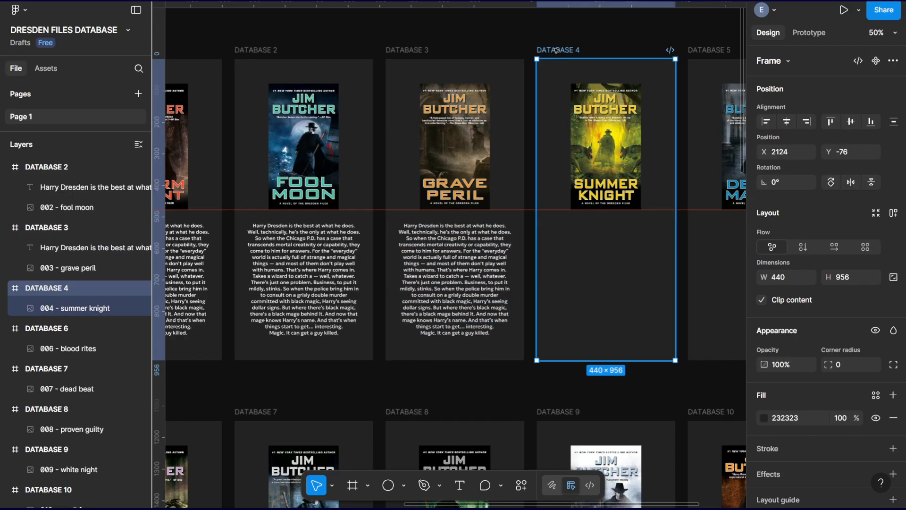
key(ctrl+v)
key(ctrl+minus)
drag(545, 189, 549, 60)
click(586, 22)
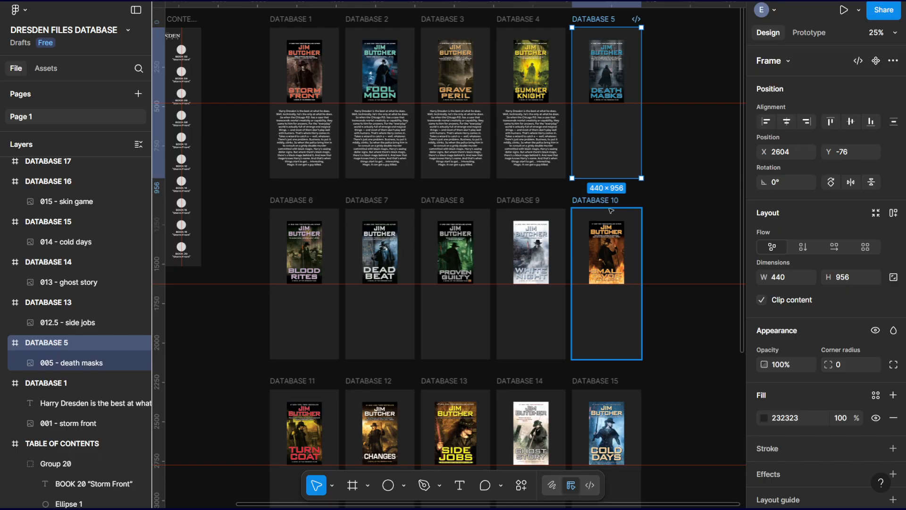
key(ctrl+v)
Paste the copied description box into each of the frames DATABASE 6 to DATABASE 10 at X 40, Y 518.
click(279, 199)
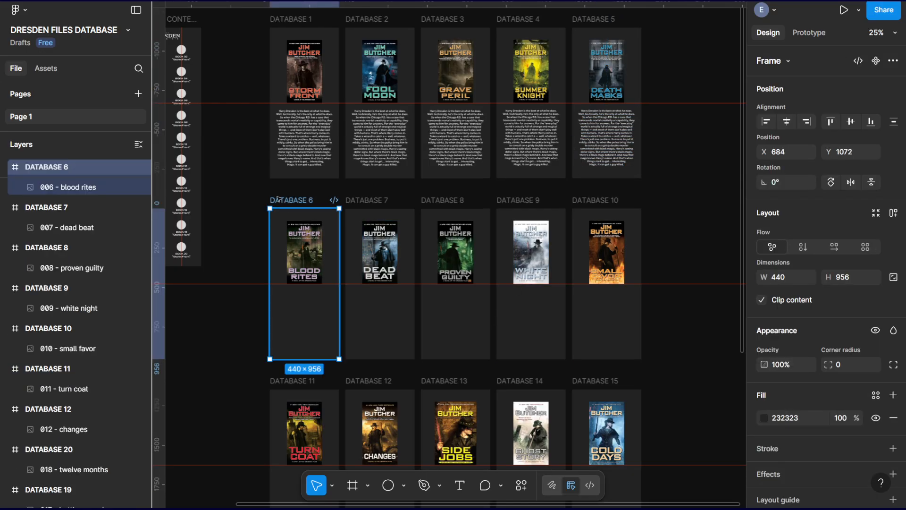
key(ctrl+v)
click(373, 201)
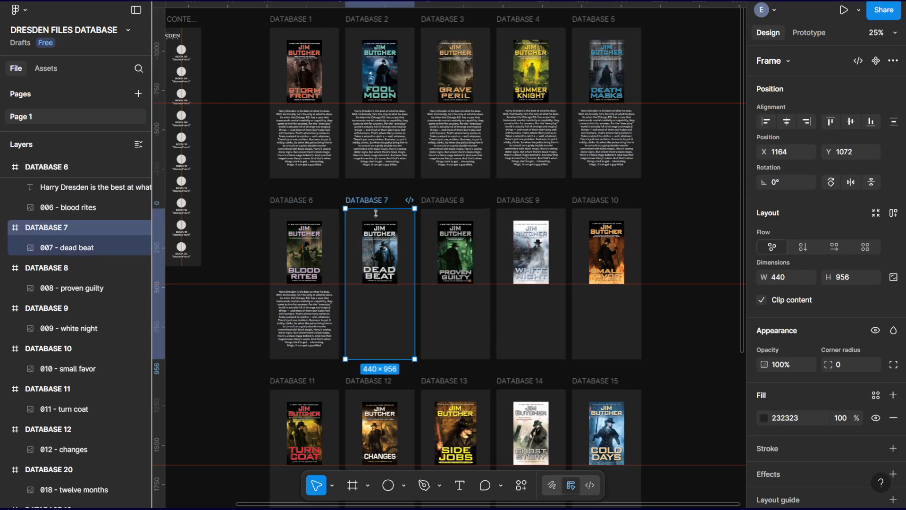
key(ctrl+v)
click(452, 201)
key(ctrl+v)
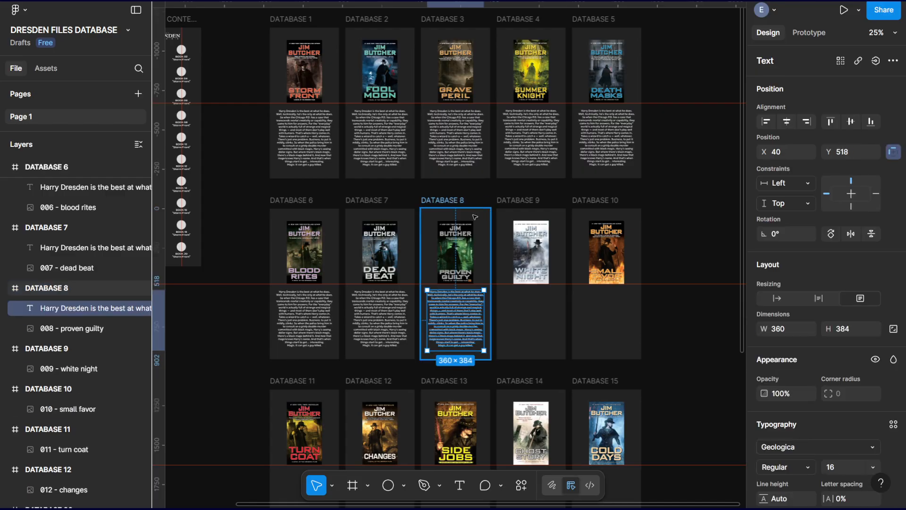
click(514, 201)
key(ctrl+v)
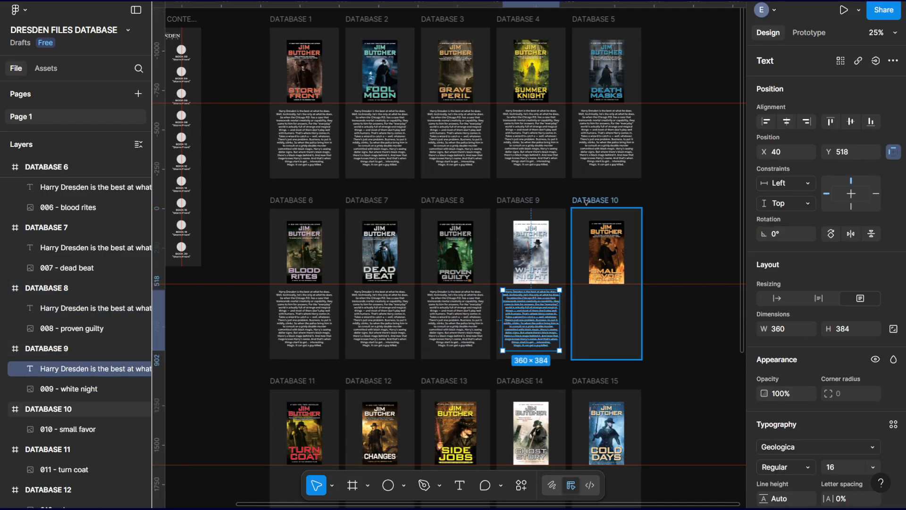
click(590, 200)
key(ctrl+v)
scroll(398, 309, down, 5)
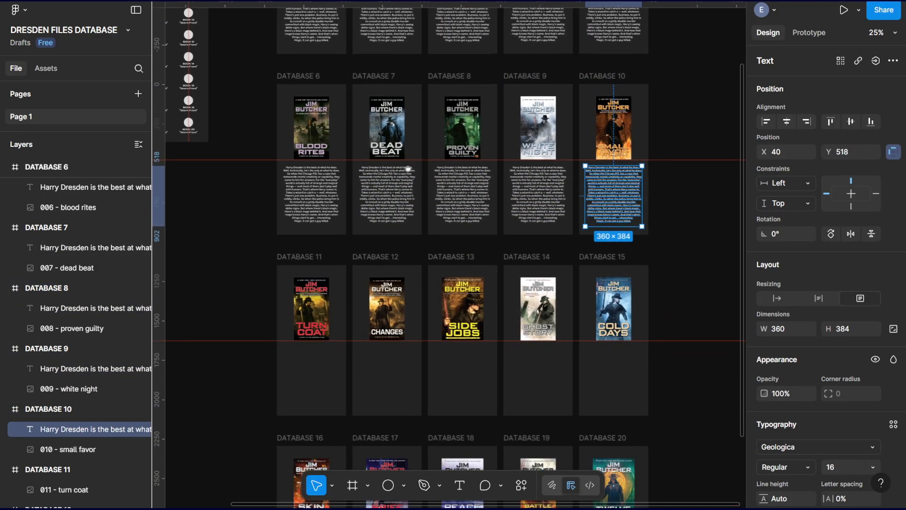
Paste the copied description box into each of the frames DATABASE 11 to DATABASE 15 at X 40, Y 518.
click(330, 170)
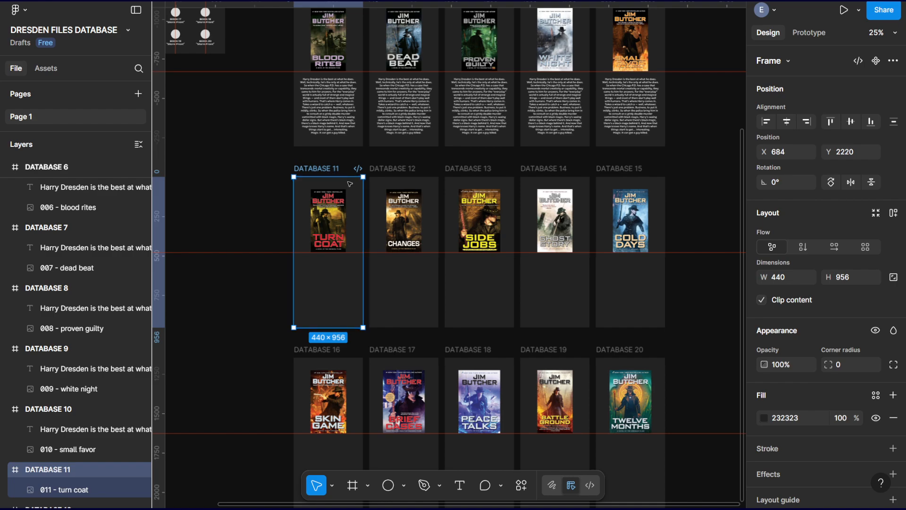
key(ctrl+v)
click(398, 169)
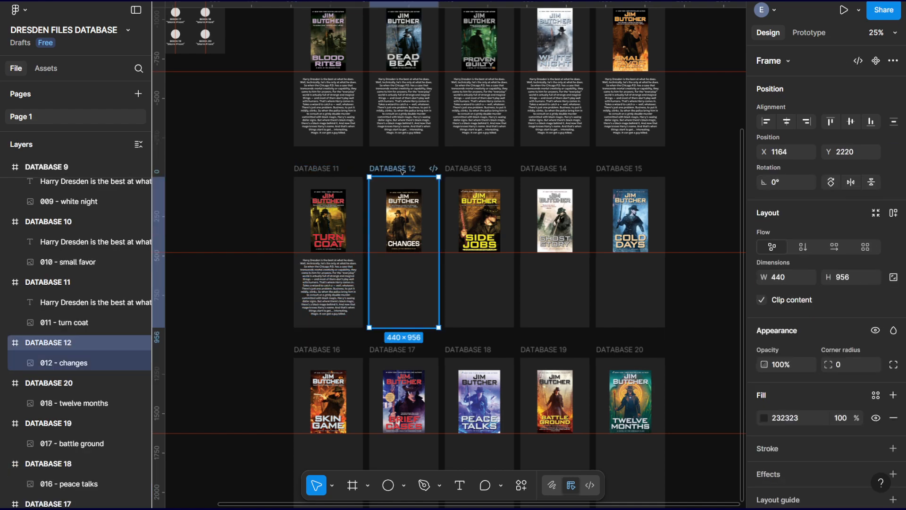
key(ctrl+v)
click(460, 169)
key(ctrl+v)
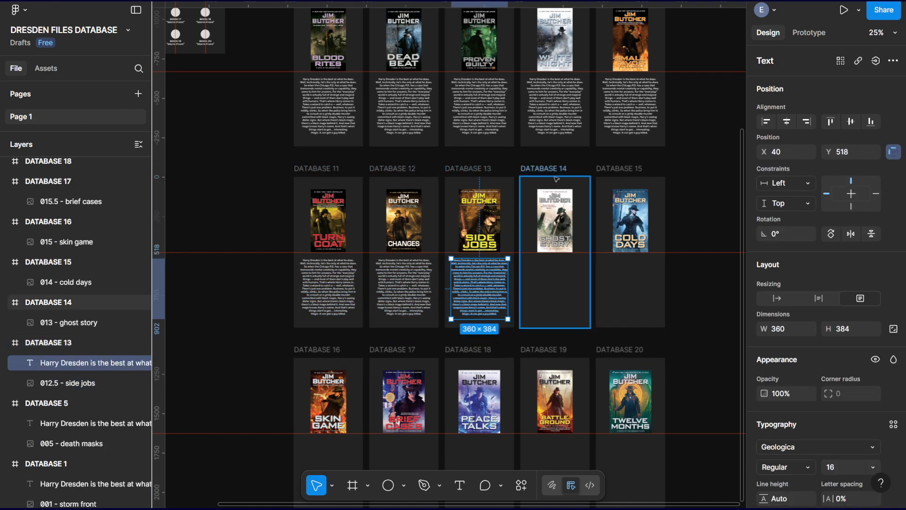
click(557, 180)
key(ctrl+v)
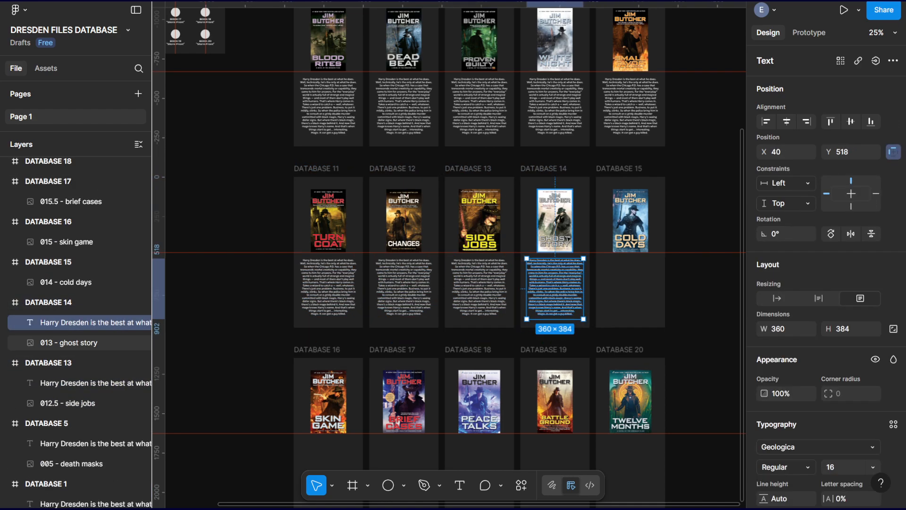
click(609, 191)
key(ctrl+v)
Paste the copied description box into each of the frames DATABASE 16 to DATABASE 20, below their covers.
scroll(320, 326, down, 1)
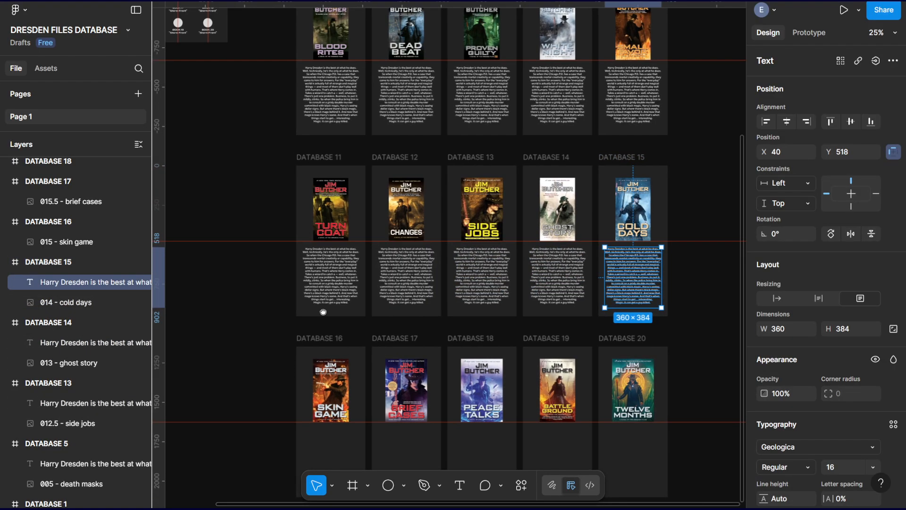
scroll(321, 321, down, 5)
click(349, 194)
key(ctrl+v)
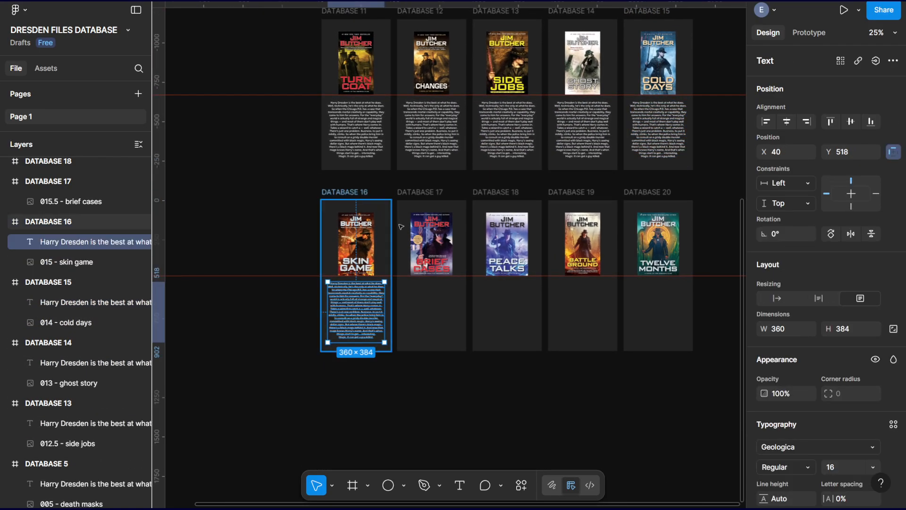
click(409, 193)
key(ctrl+v)
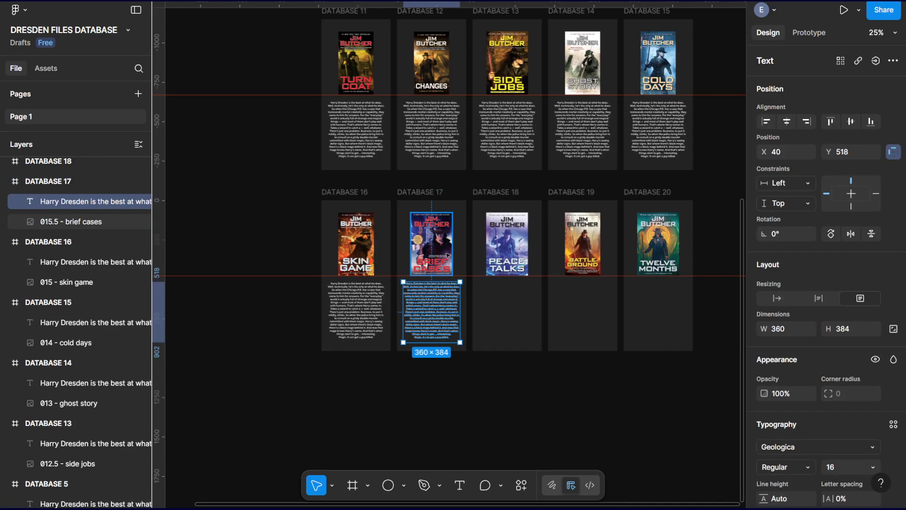
click(504, 193)
key(ctrl+v)
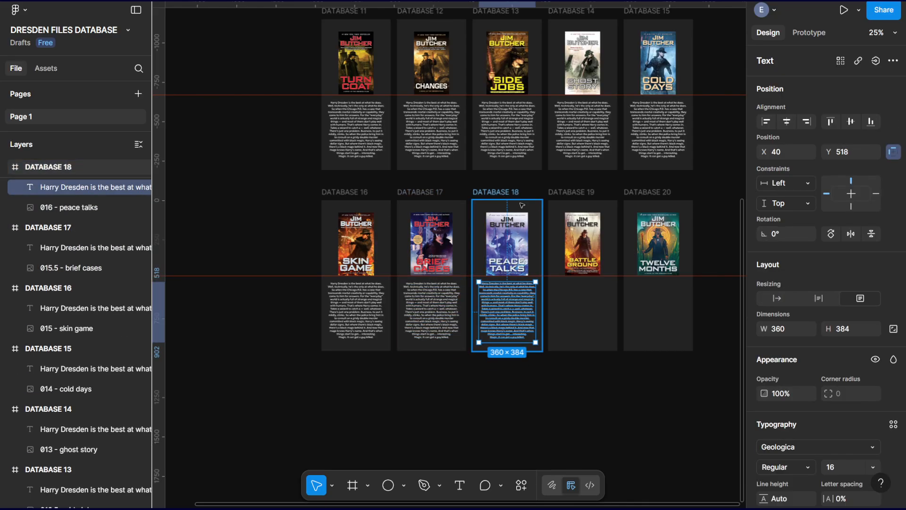
click(558, 192)
key(ctrl+v)
click(649, 192)
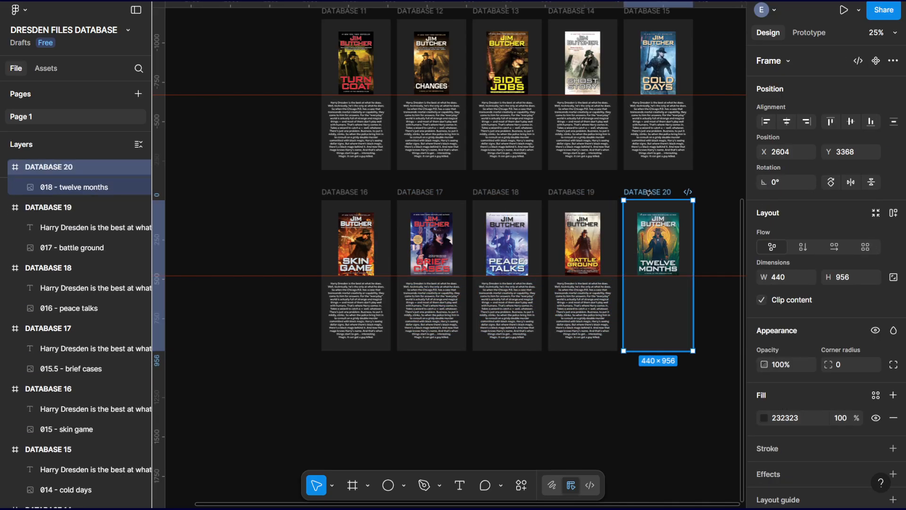
key(ctrl+v)
click(482, 426)
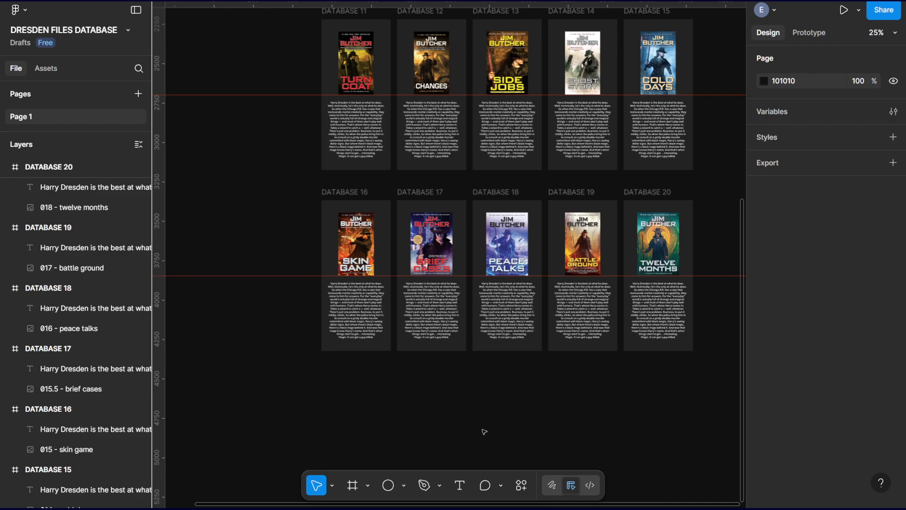
Add a 200 × 38 text box reading "PUBLISHED 2000" below the description in the DATABASE 1 frame.
key(ctrl+plus)
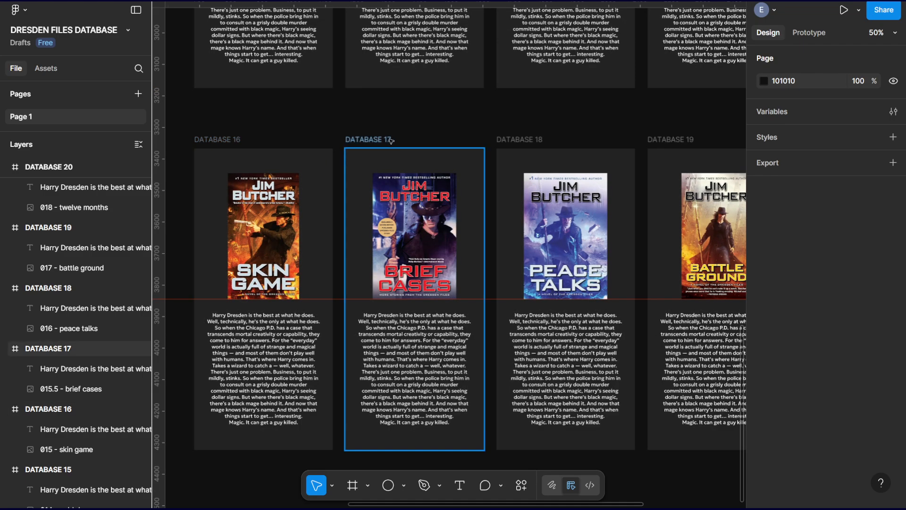
scroll(500, 372, up, 10)
scroll(500, 373, left, 2)
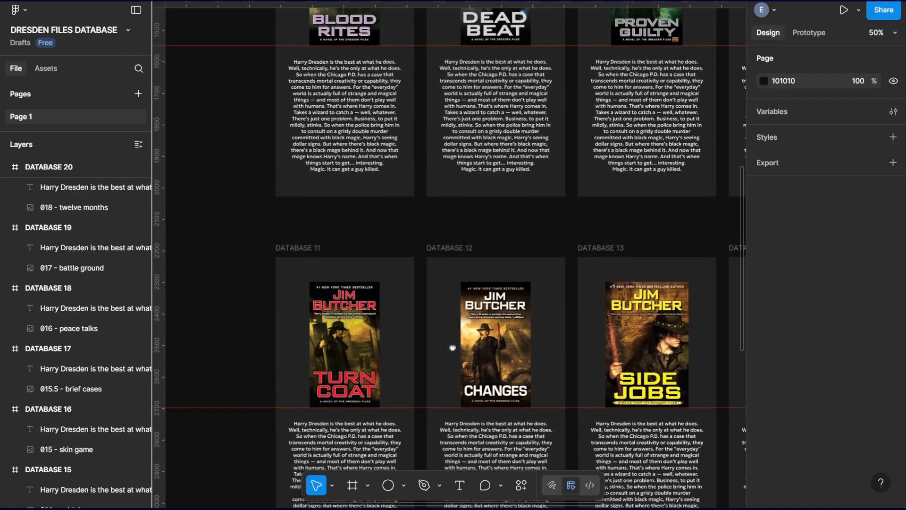
scroll(405, 135, up, 12)
scroll(406, 135, left, 2)
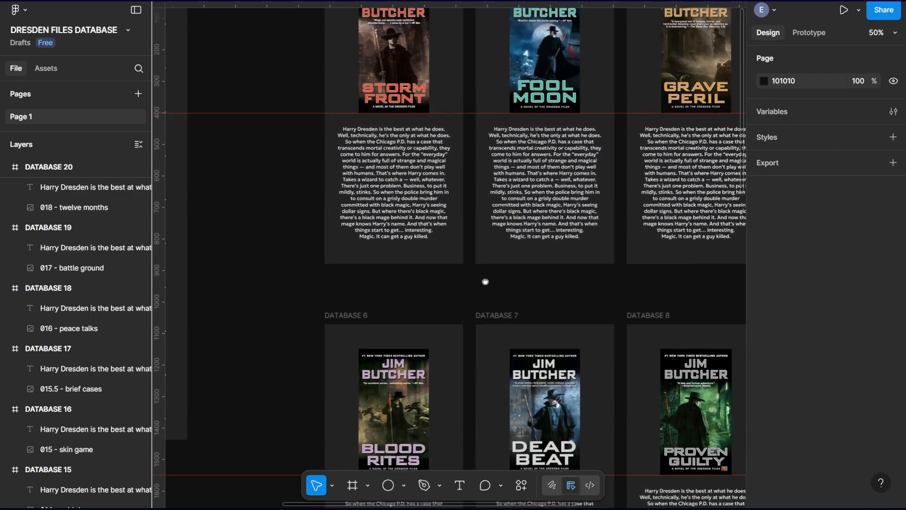
drag(392, 116, 433, 28)
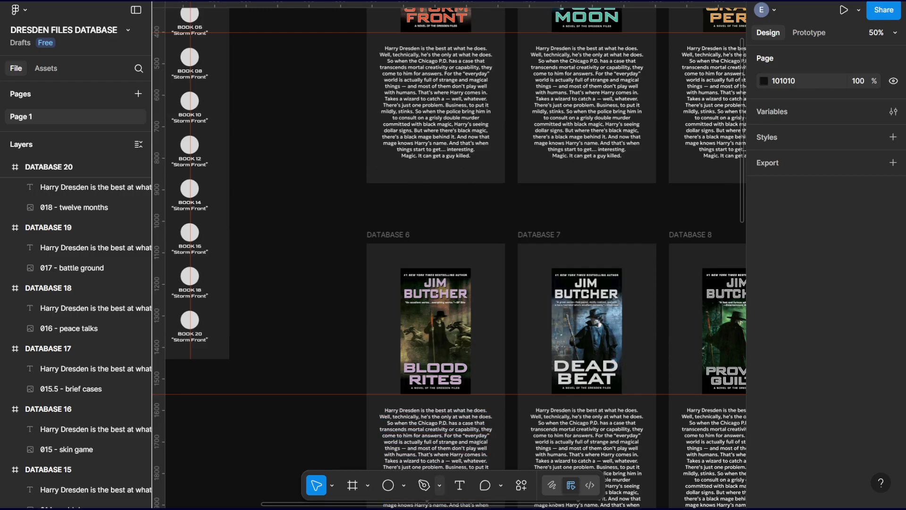
click(461, 486)
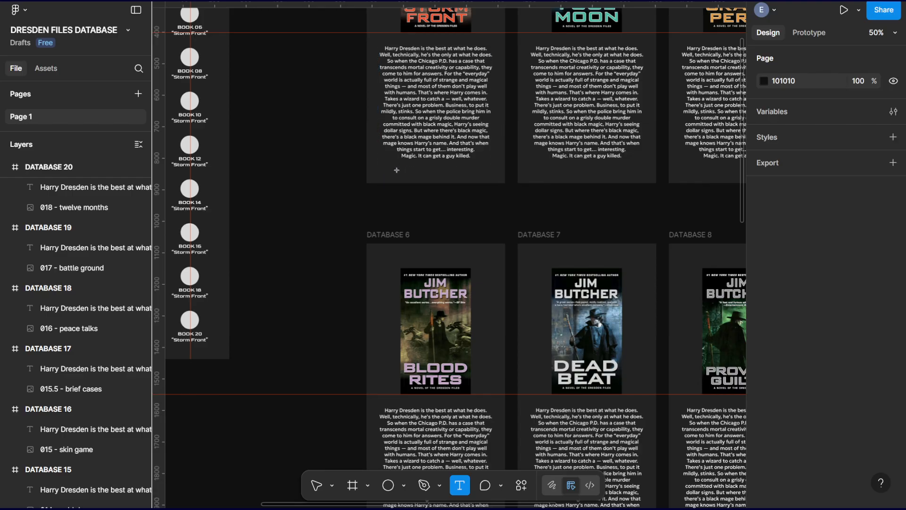
drag(396, 174, 460, 162)
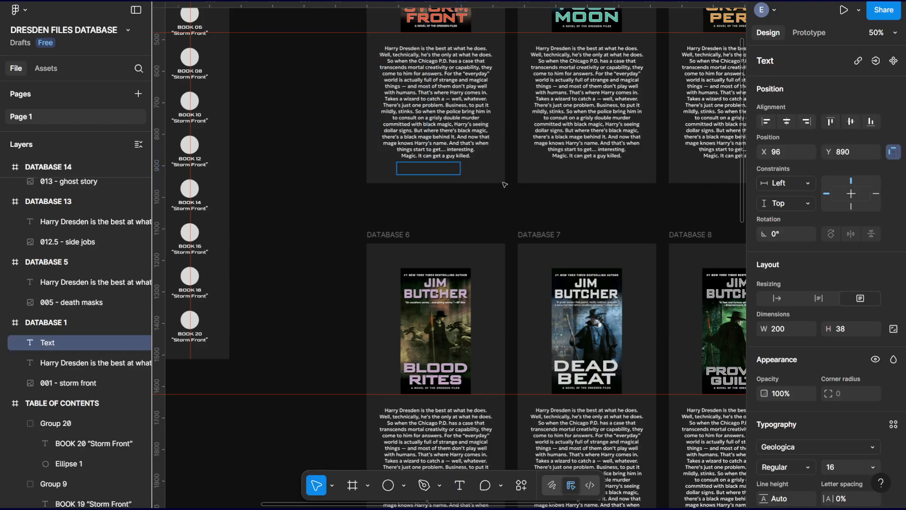
text(PUBLISHED)
text(2000)
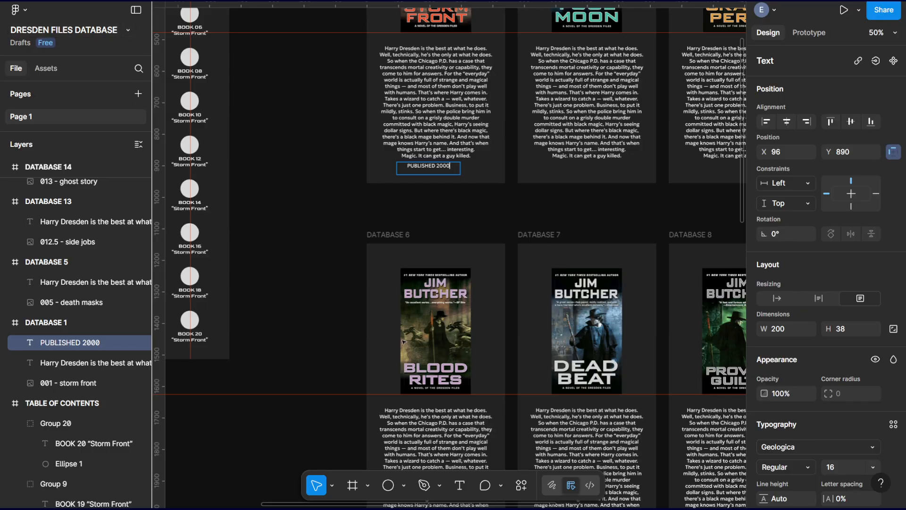
key(Escape)
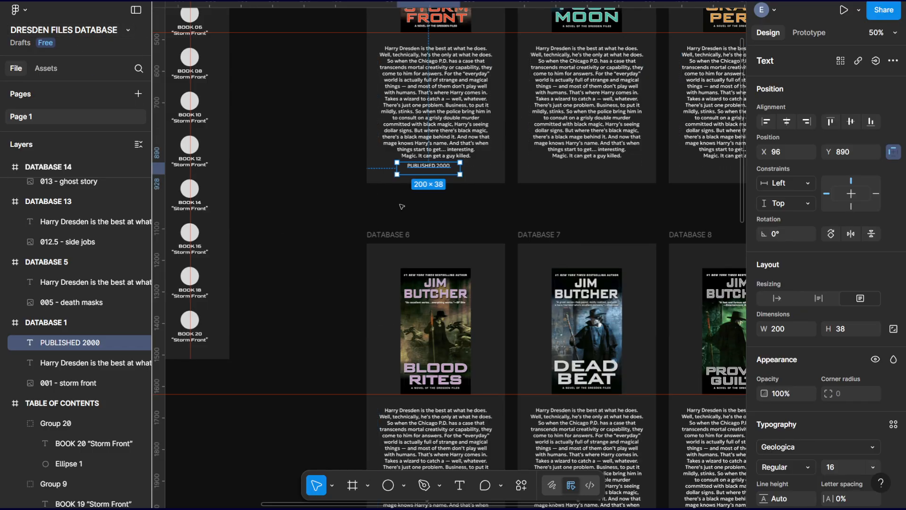
Center the PUBLISHED 2000 box horizontally in the DATABASE 1 frame and lower it to Y 916.
click(786, 121)
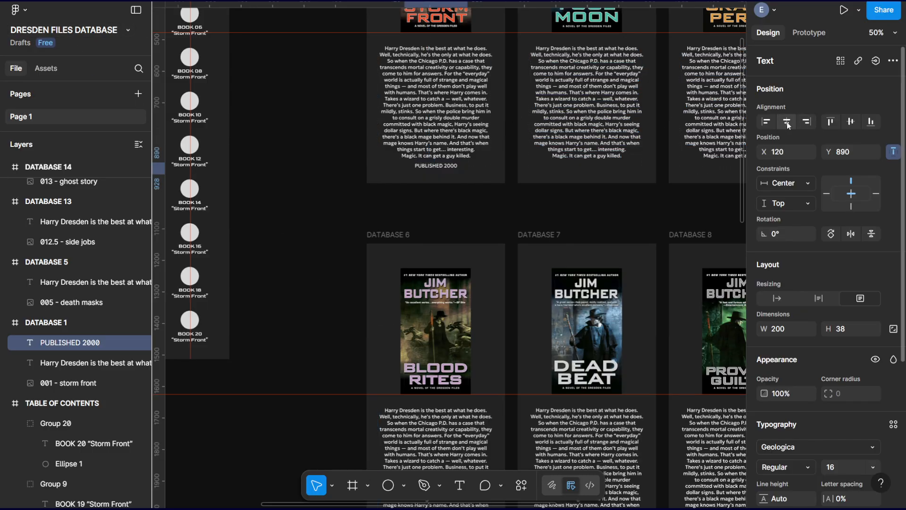
drag(449, 167, 452, 175)
click(464, 211)
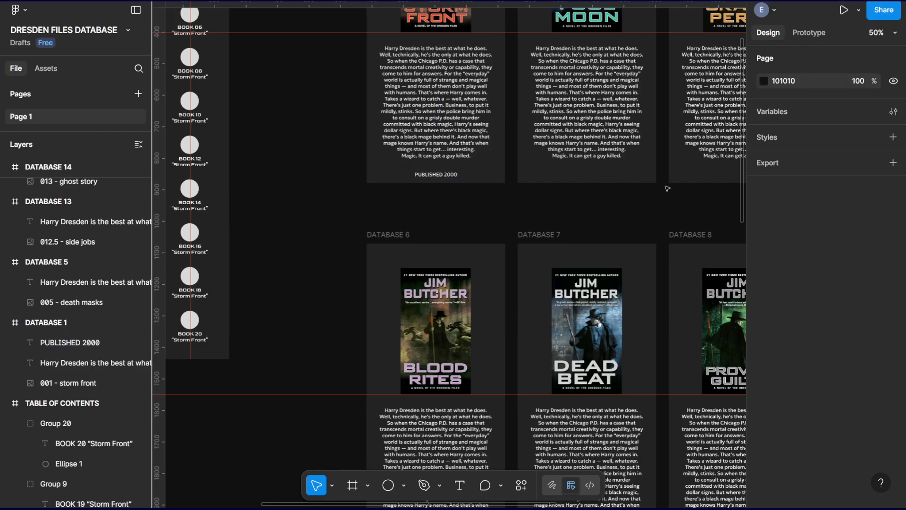
key(minus)
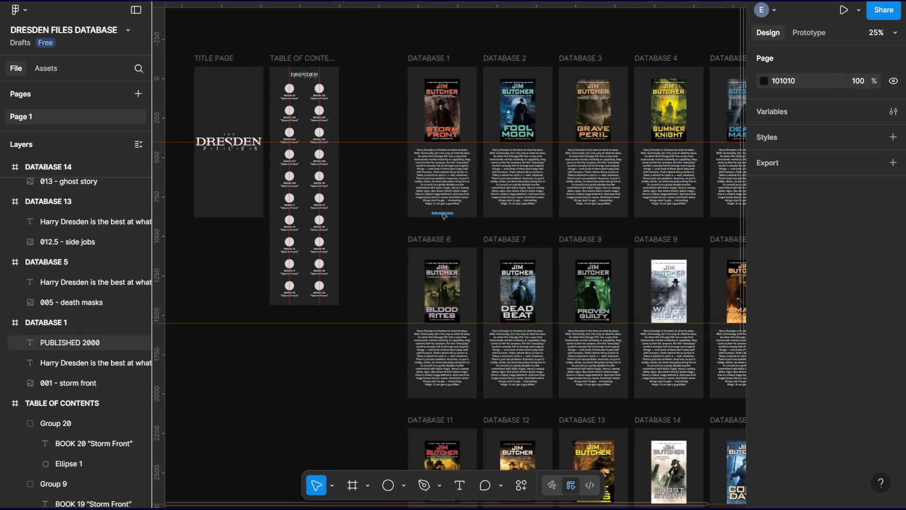
click(442, 214)
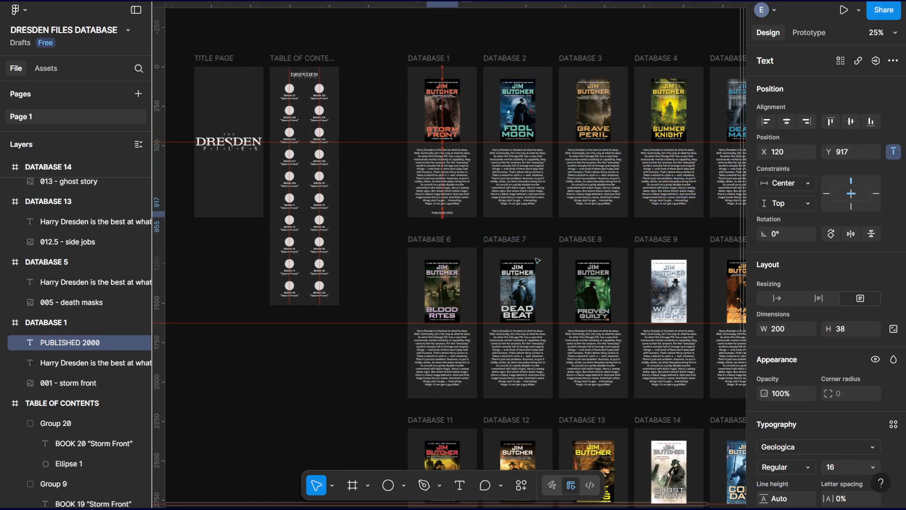
click(361, 207)
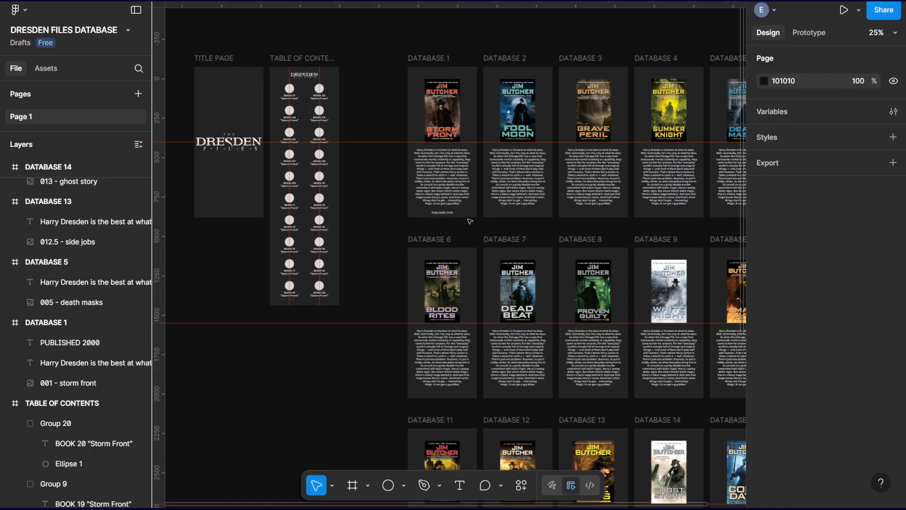
Add a horizontal guide to the DATABASE 1 frame at Y 916, between the description and the publication line.
key(ctrl+plus)
key(ctrl+plus)
drag(519, 134, 538, 271)
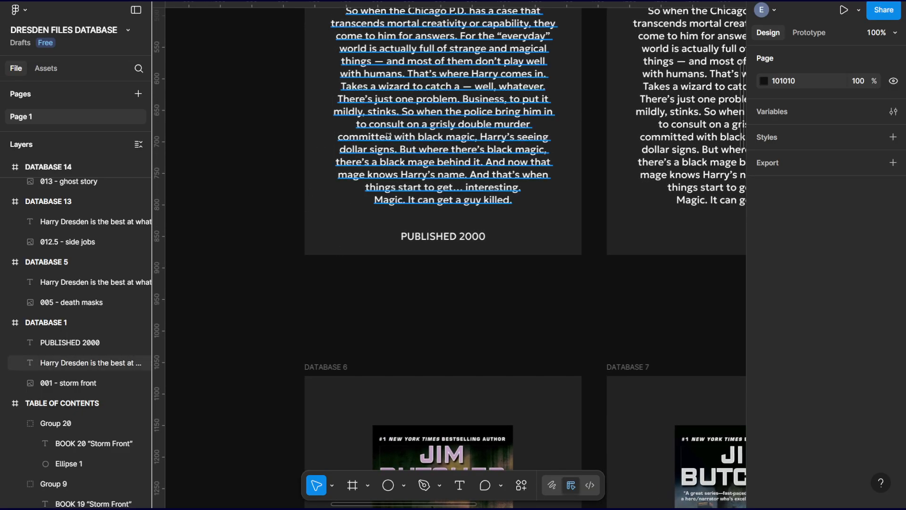
click(341, 208)
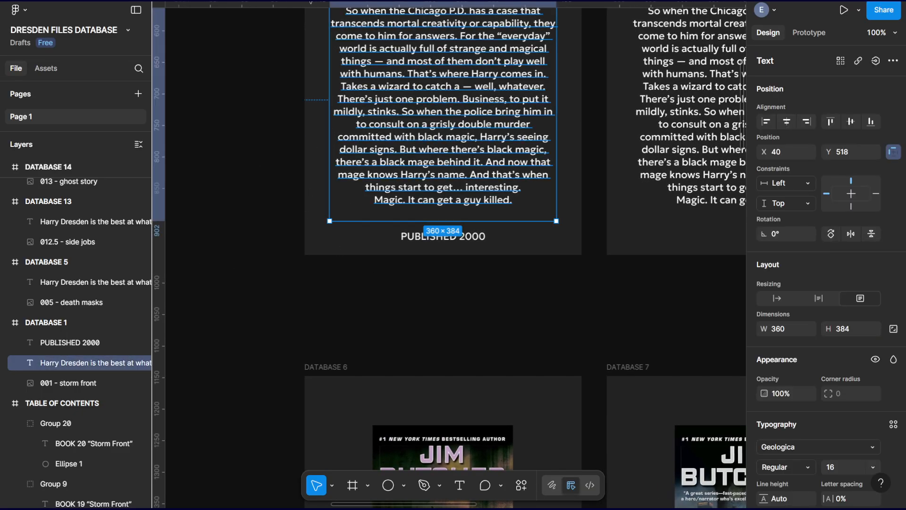
drag(288, 5, 356, 253)
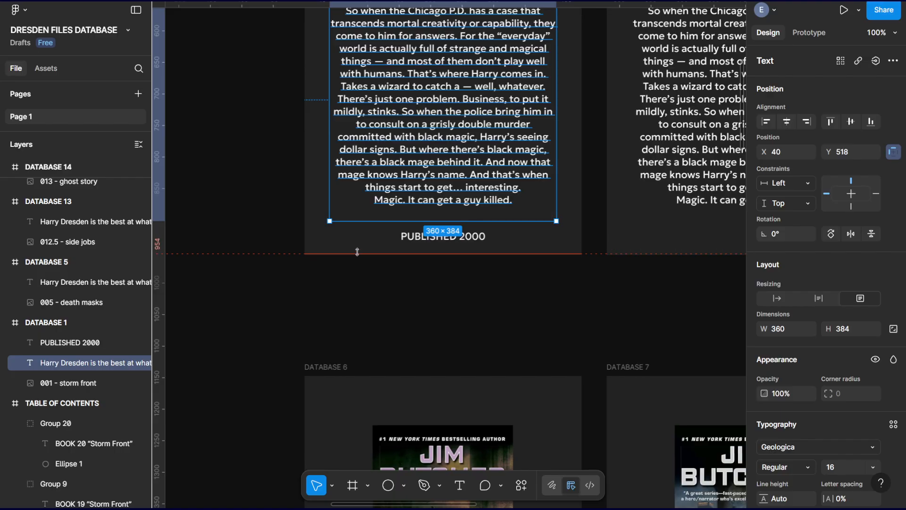
drag(358, 251, 358, 228)
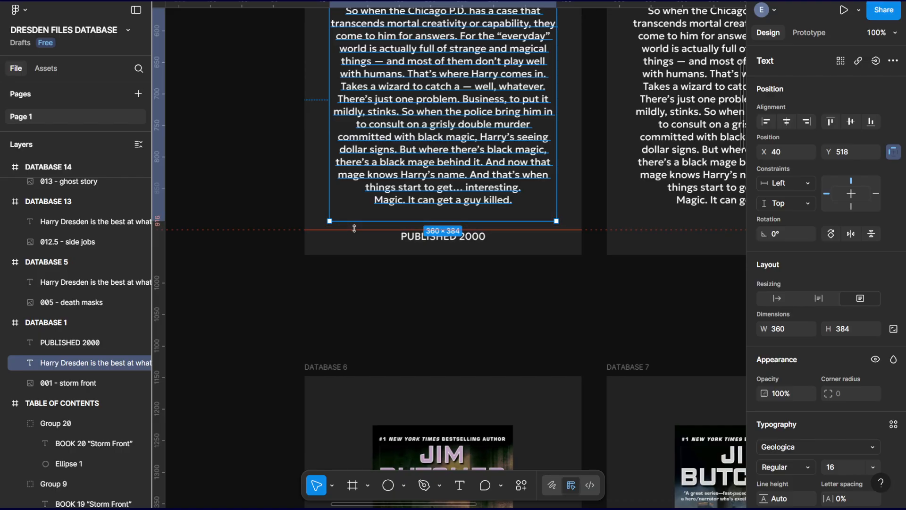
click(354, 229)
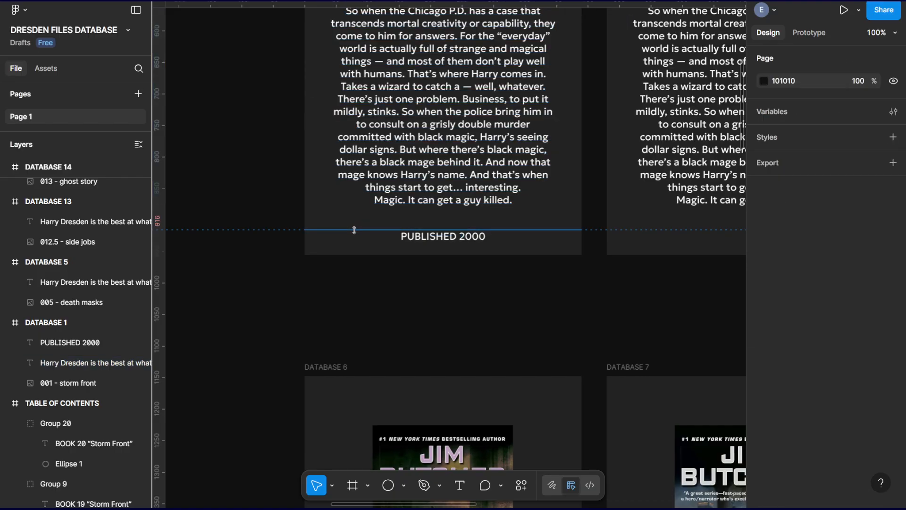
drag(362, 229, 312, 230)
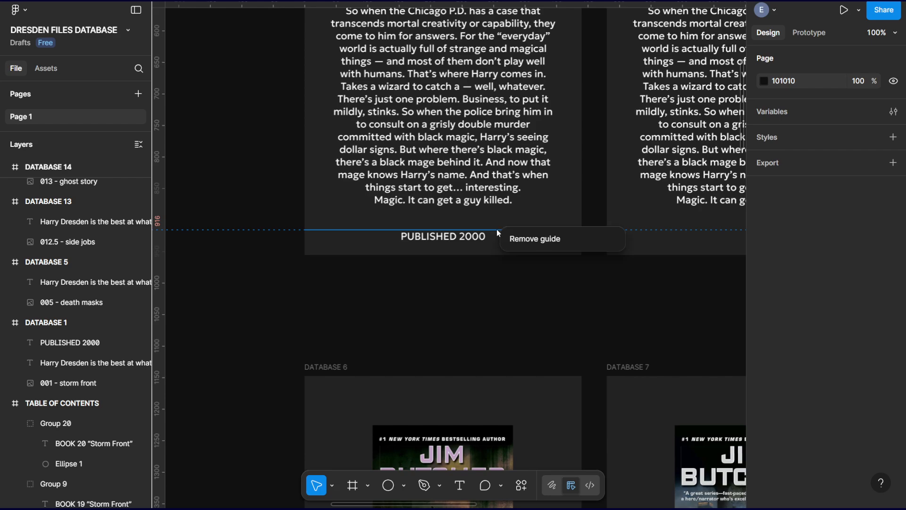
Raise the guide slightly and place the PUBLISHED 2000 box horizontally centered at X 120, Y 898, with its text just above the guide.
key(ctrl+plus)
drag(466, 228, 465, 313)
drag(465, 211, 462, 205)
drag(466, 310, 452, 219)
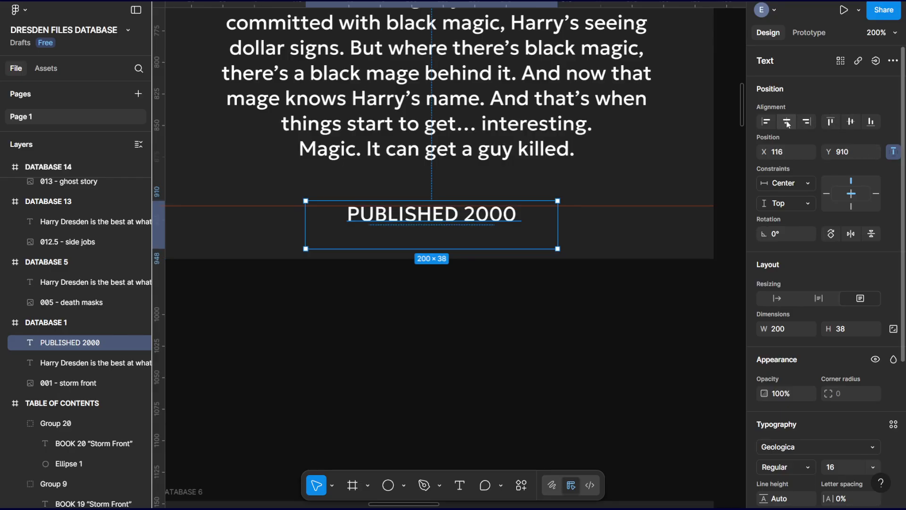
click(788, 124)
click(626, 281)
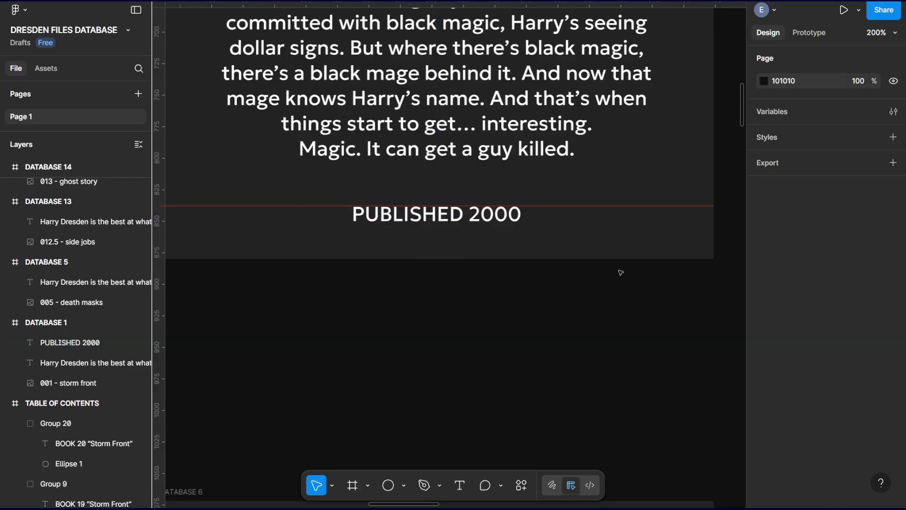
drag(454, 216, 452, 201)
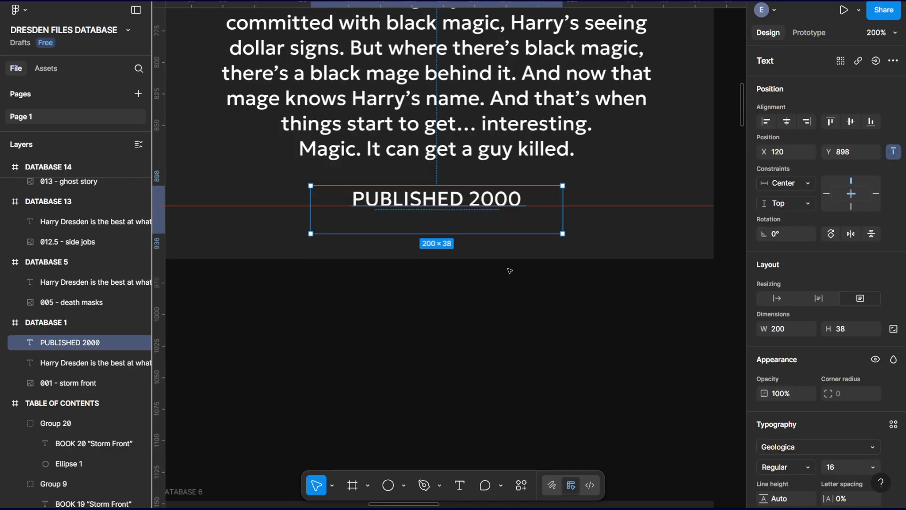
key(shift+0)
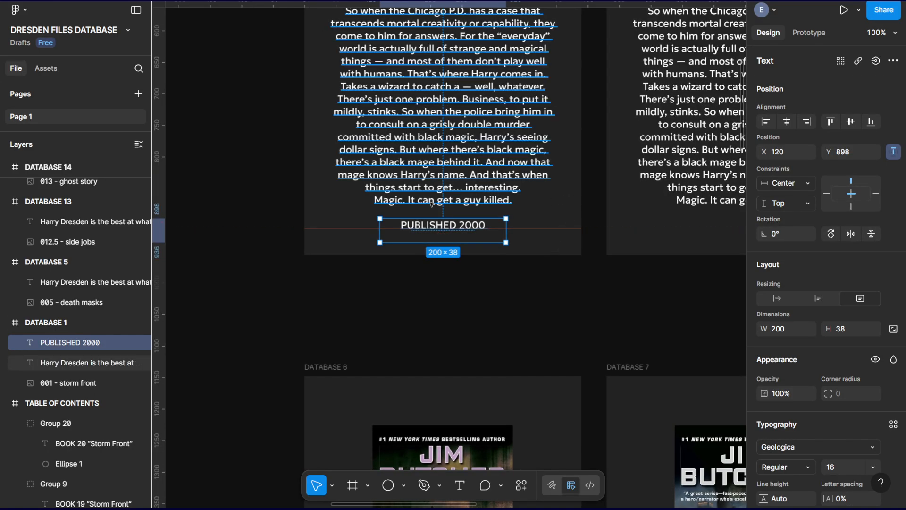
click(430, 334)
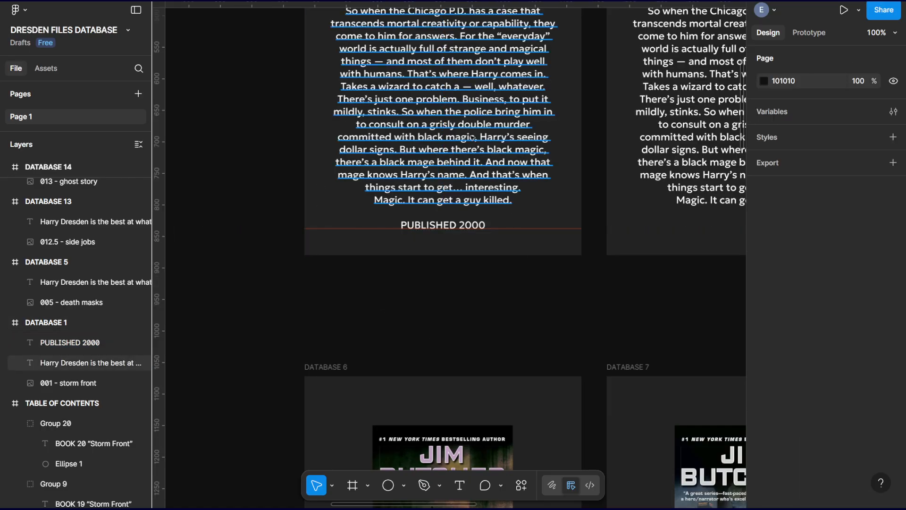
scroll(492, 231, up, 3)
drag(629, 177, 308, 178)
drag(324, 216, 596, 137)
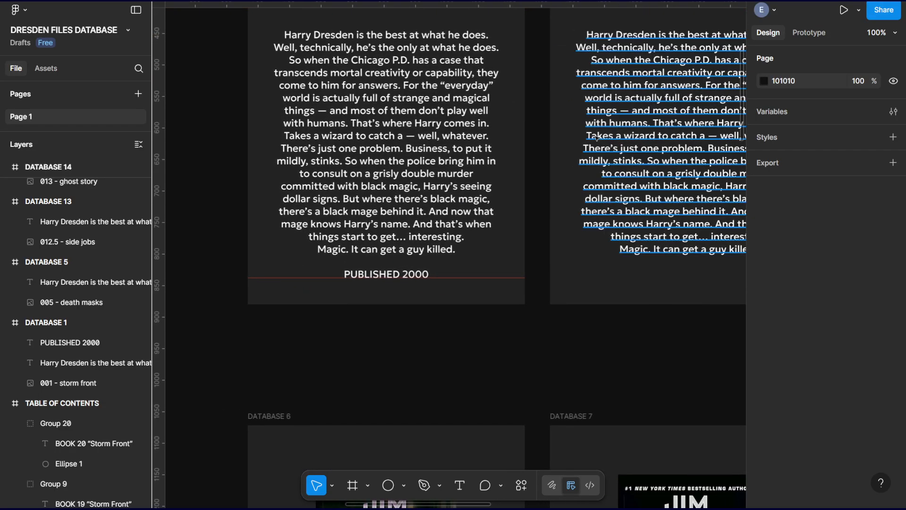
Copy the PUBLISHED 2000 text from the DATABASE 1 frame into the DATABASE 2 and DATABASE 3 frames.
key(minus)
scroll(352, 188, down, 3)
scroll(352, 187, right, 3)
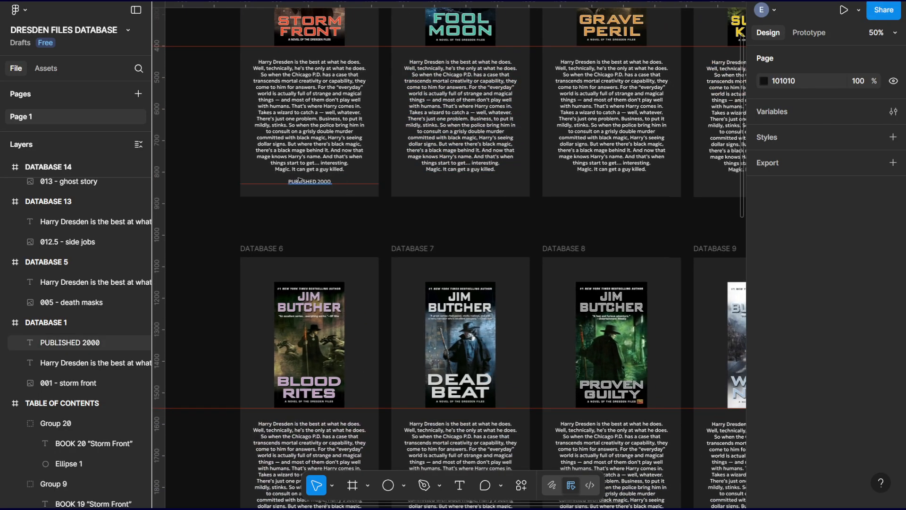
click(298, 180)
drag(554, 210, 438, 250)
scroll(439, 250, down, 5)
click(390, 86)
shift+click(474, 86)
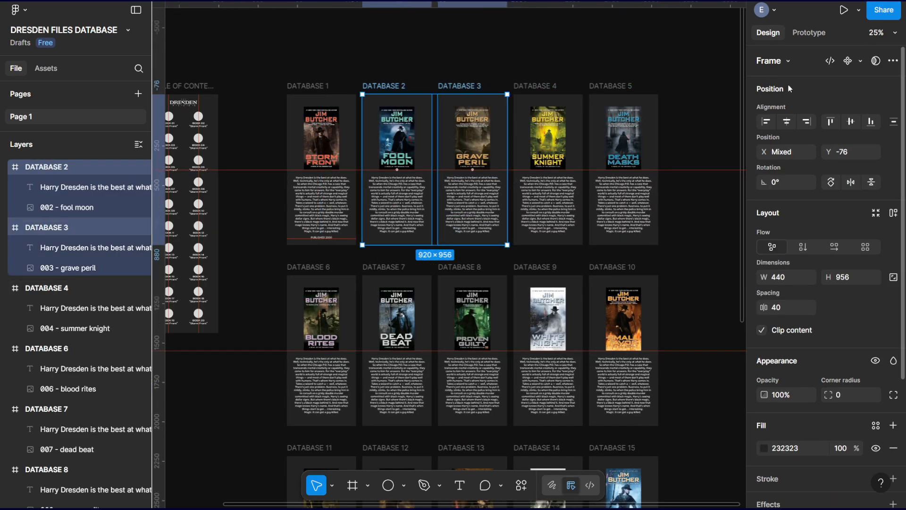
key(ctrl+v)
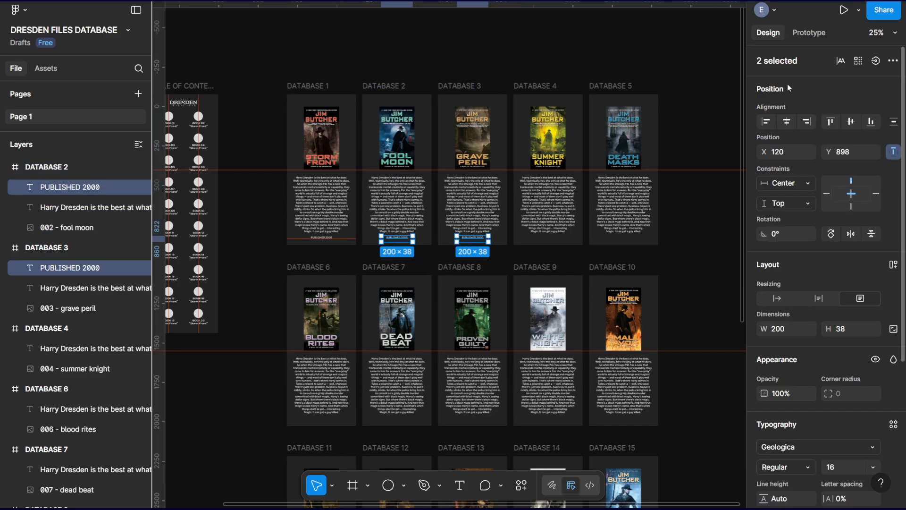
Paste the PUBLISHED 2000 text into all the remaining frames, DATABASE 4 through DATABASE 20, at once.
click(544, 85)
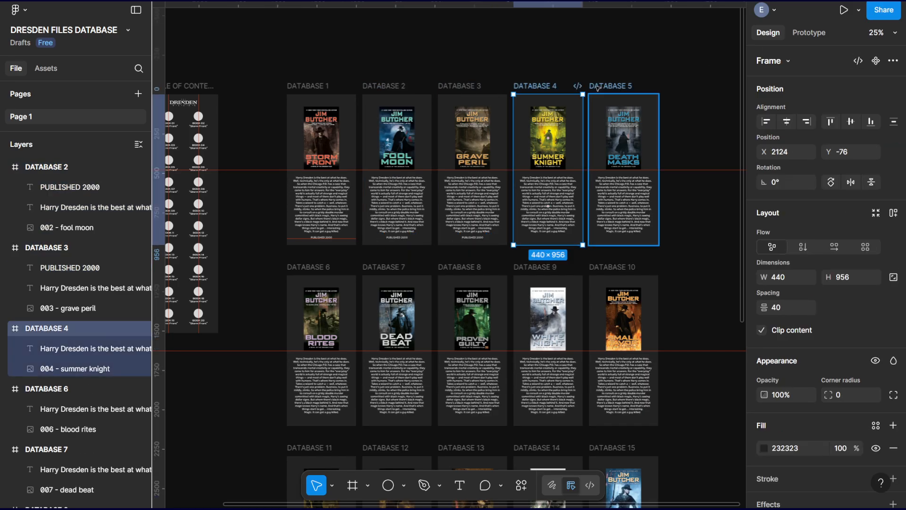
shift+click(610, 86)
shift+click(309, 267)
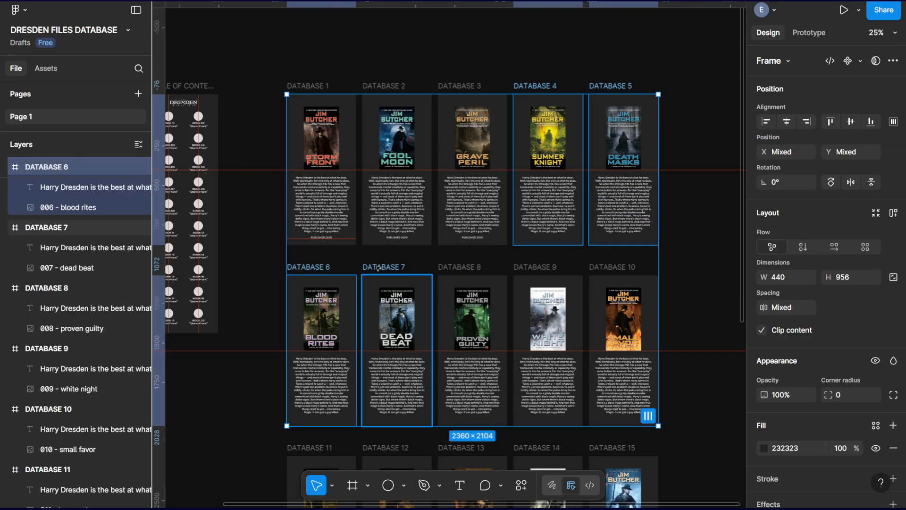
shift+click(383, 268)
shift+click(470, 268)
shift+click(533, 265)
shift+click(612, 267)
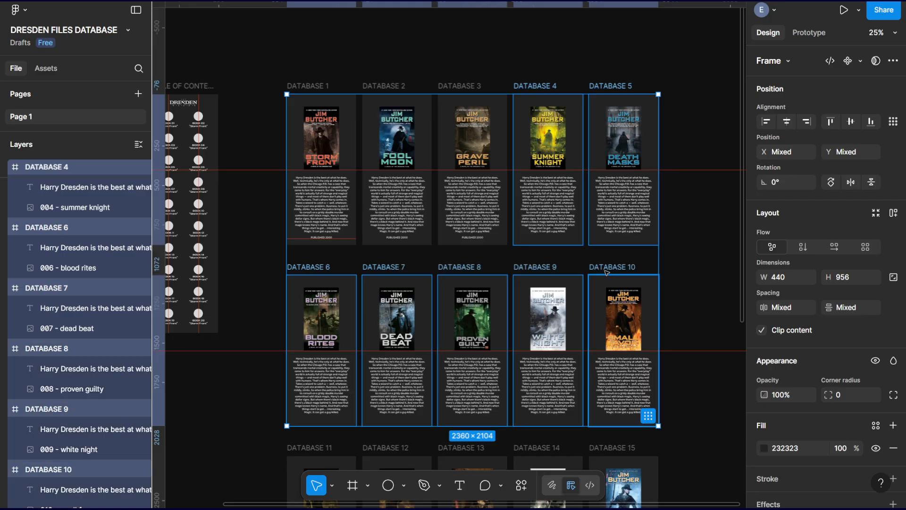
scroll(671, 260, down, 3)
scroll(671, 261, down, 3)
shift+click(310, 198)
shift+click(396, 201)
shift+click(457, 194)
shift+click(550, 197)
shift+click(612, 195)
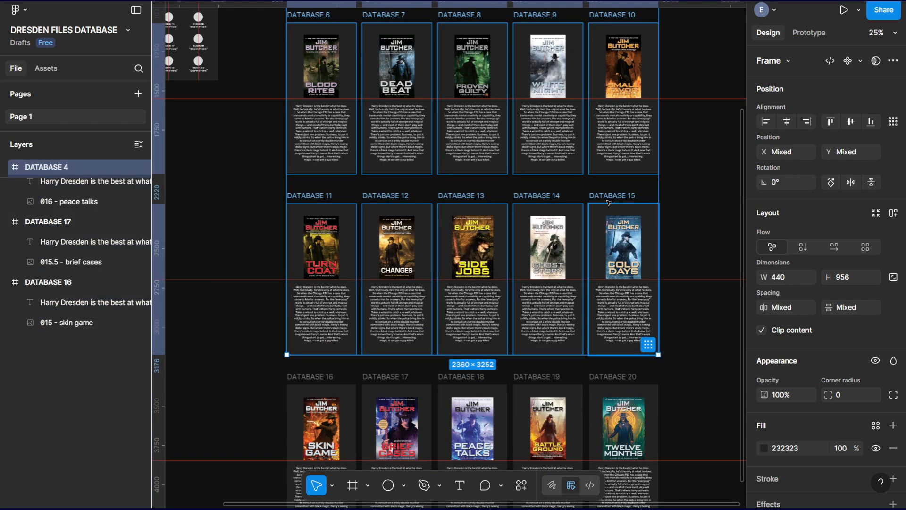
shift+click(313, 376)
shift+click(380, 377)
shift+click(456, 377)
shift+click(515, 376)
shift+click(610, 376)
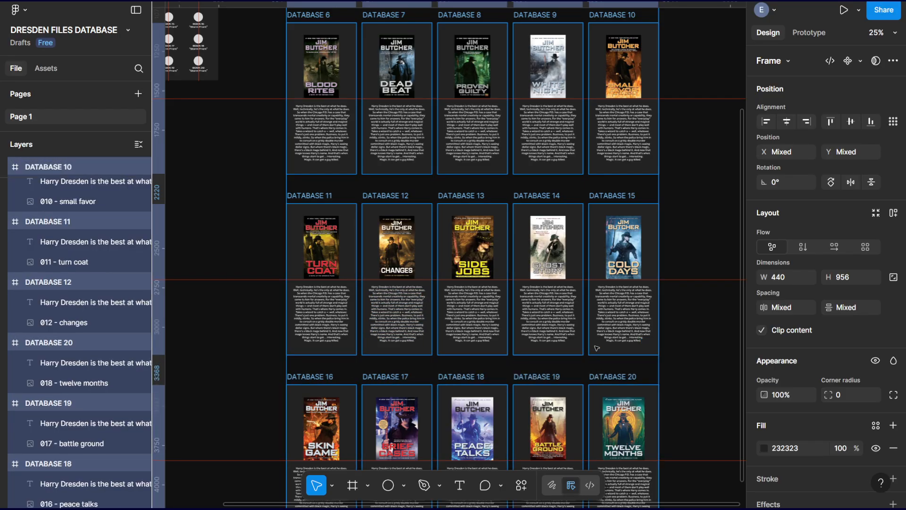
key(ctrl+v)
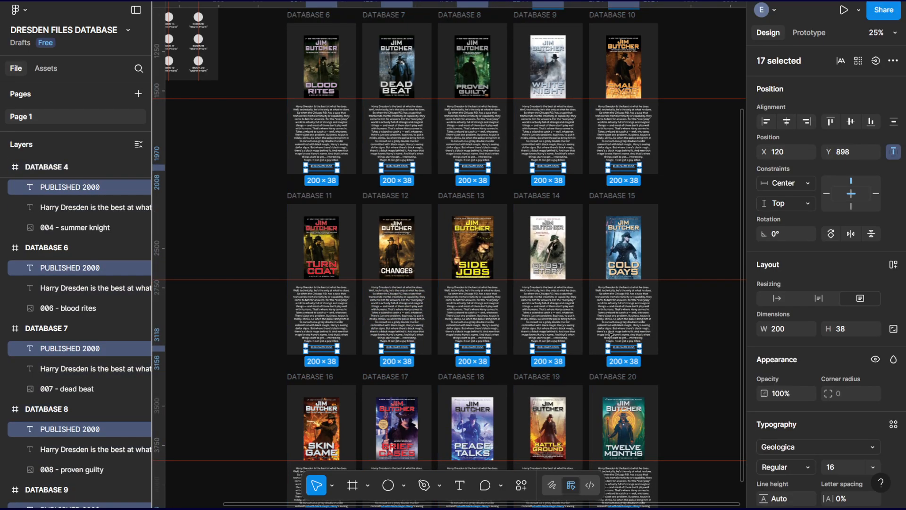
click(702, 161)
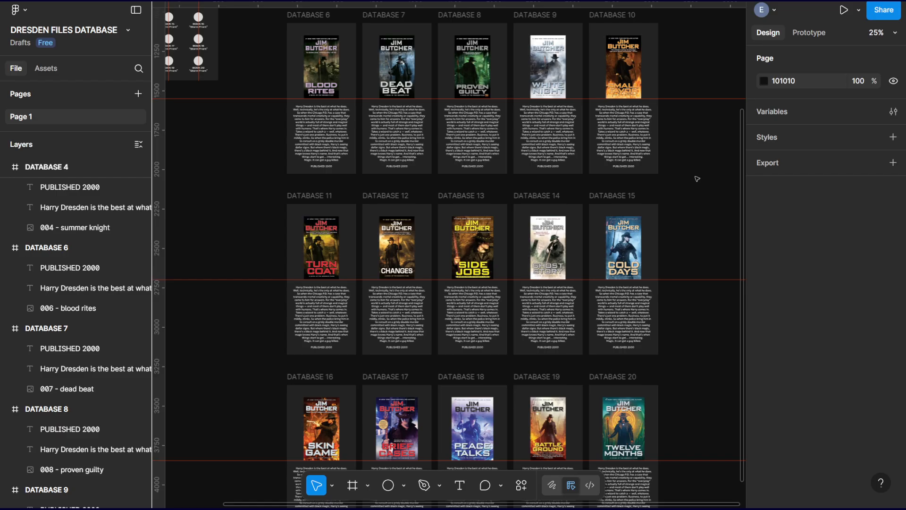
Remove the horizontal guide under the publication line in the DATABASE 1 frame.
drag(685, 163, 678, 299)
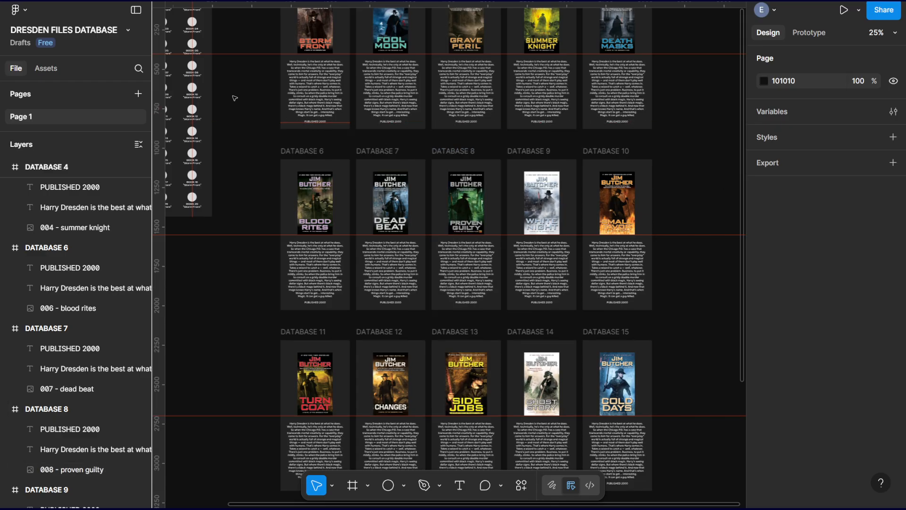
right_click(290, 123)
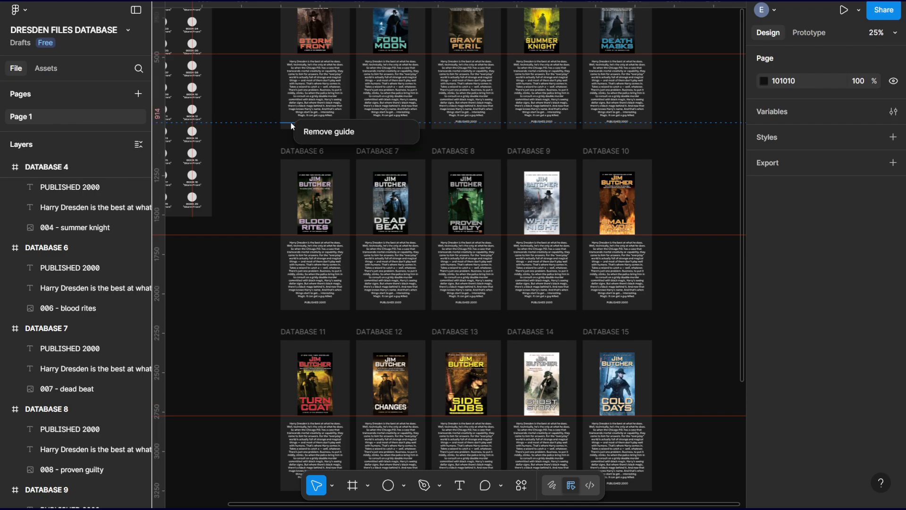
click(310, 132)
click(233, 110)
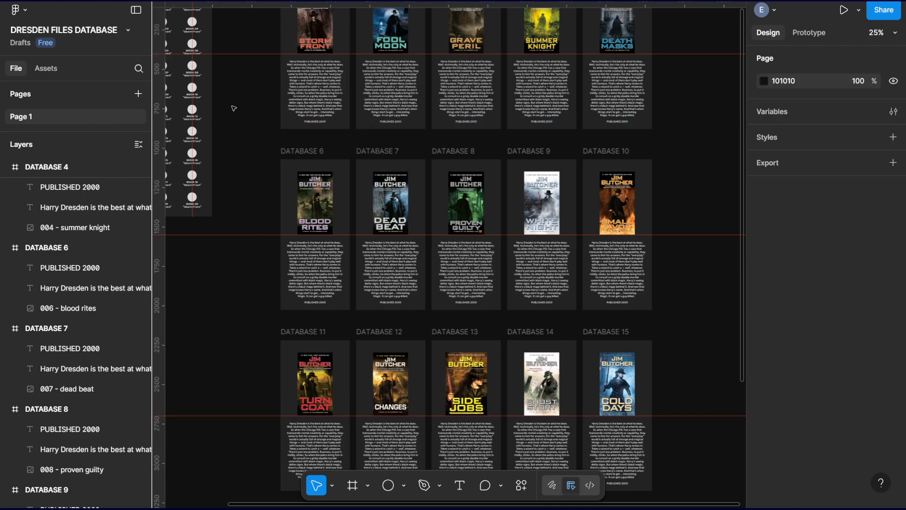
Check the layout of covers, descriptions and publication lines across the database frames, ending at the top of DATABASE 1.
scroll(372, 227, up, 8)
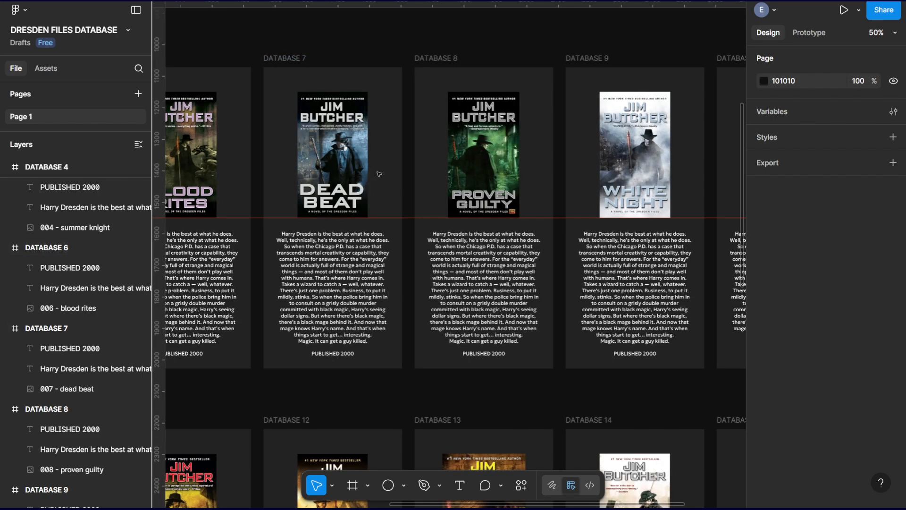
scroll(372, 227, down, 4)
scroll(372, 227, down, 2)
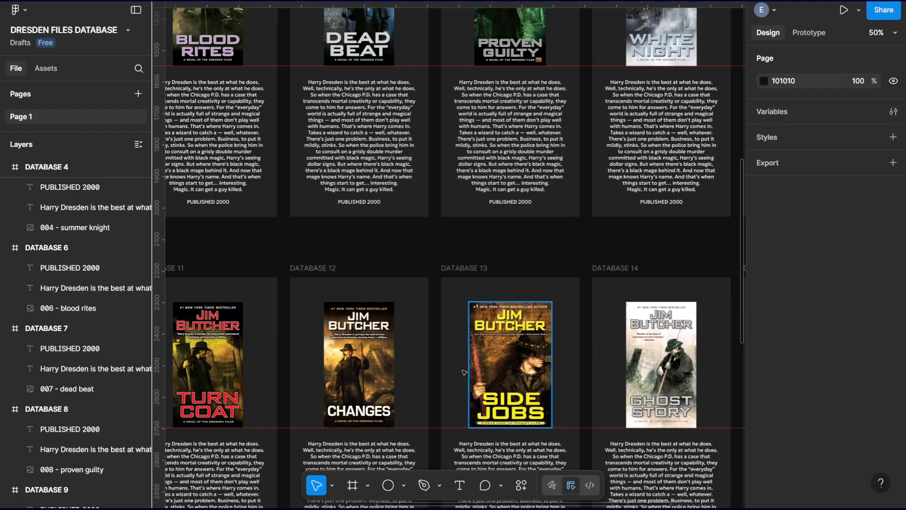
key(ctrl+minus)
scroll(400, 274, up, 3)
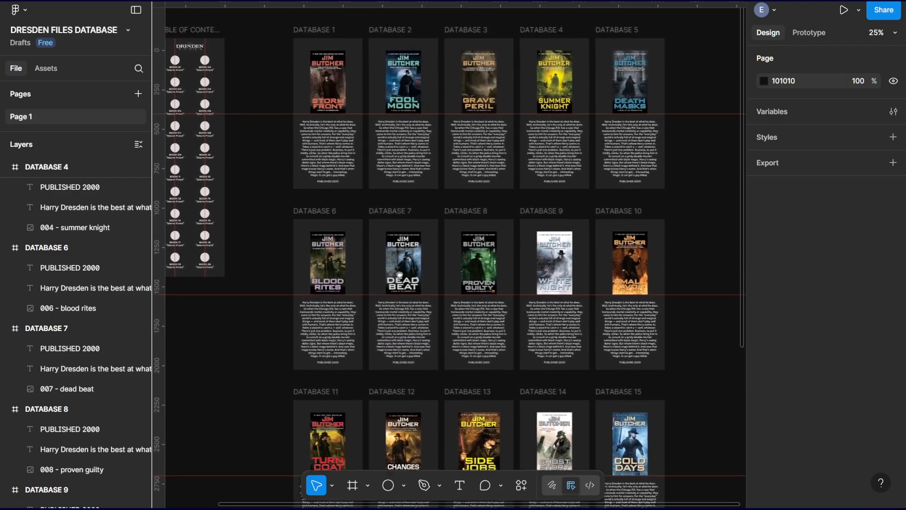
scroll(399, 275, up, 2)
key(ctrl+plus)
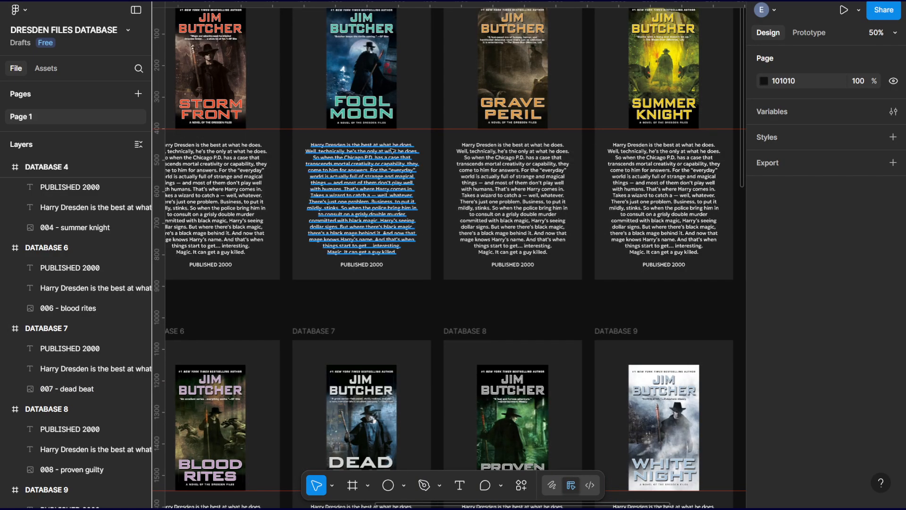
drag(393, 151, 584, 339)
key(ctrl+plus)
drag(489, 241, 549, 233)
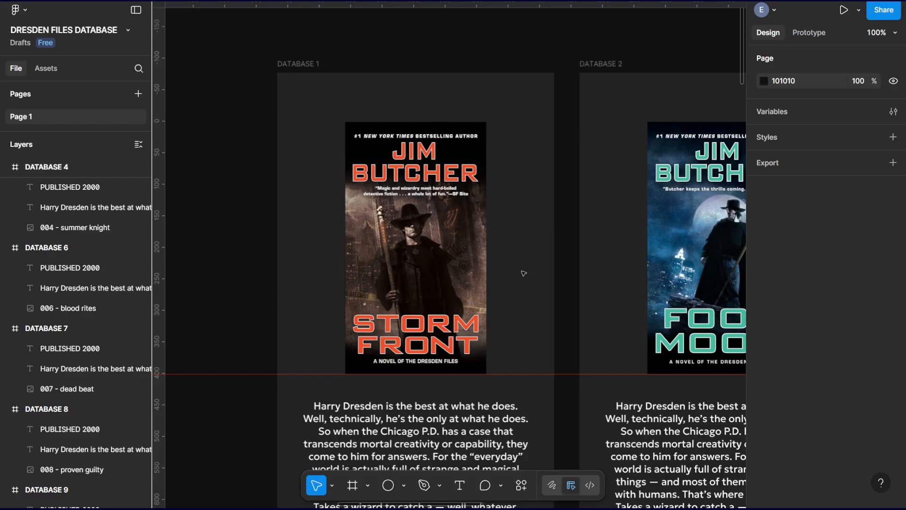
Draw a 197 × 197 triangle with the Polygon tool over the upper cover area of the DATABASE 1 frame, at X 243, Y 66.
click(404, 485)
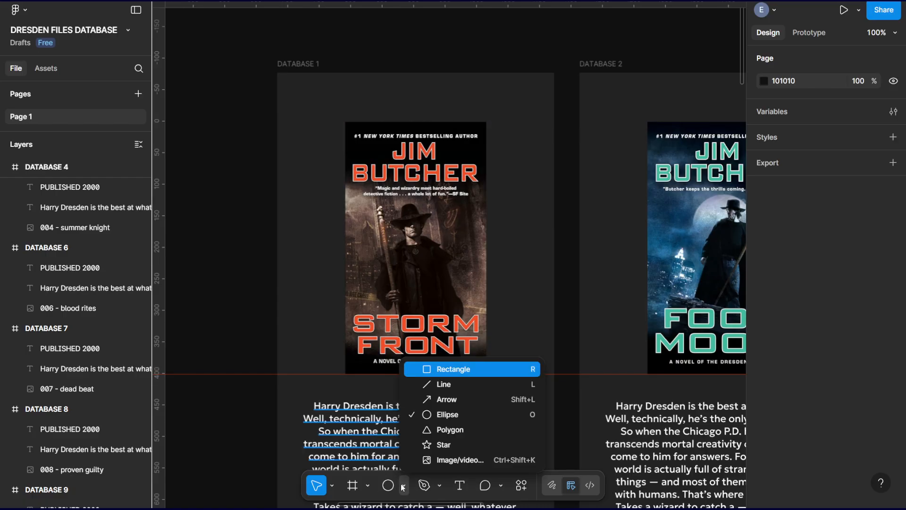
click(440, 430)
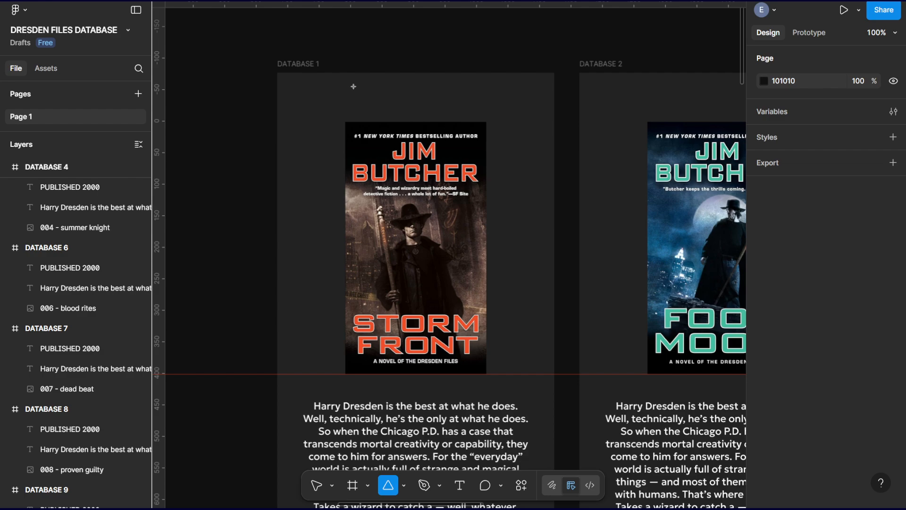
drag(344, 86, 264, 166)
drag(314, 135, 525, 163)
drag(474, 195, 430, 238)
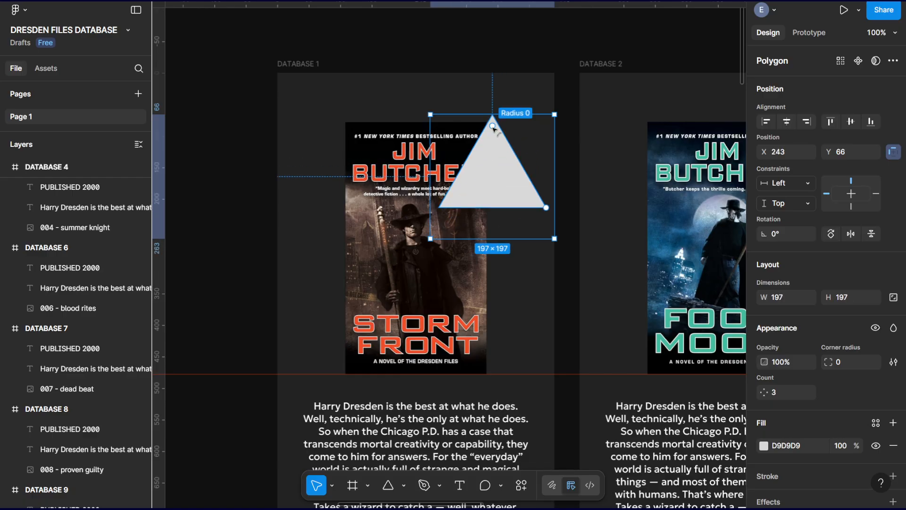
Round the triangle's corners to a radius of 8 and rotate it to 90° so it points left.
mouse_move(494, 127)
mouse_down()
mouse_move(496, 138)
mouse_move(495, 127)
mouse_up()
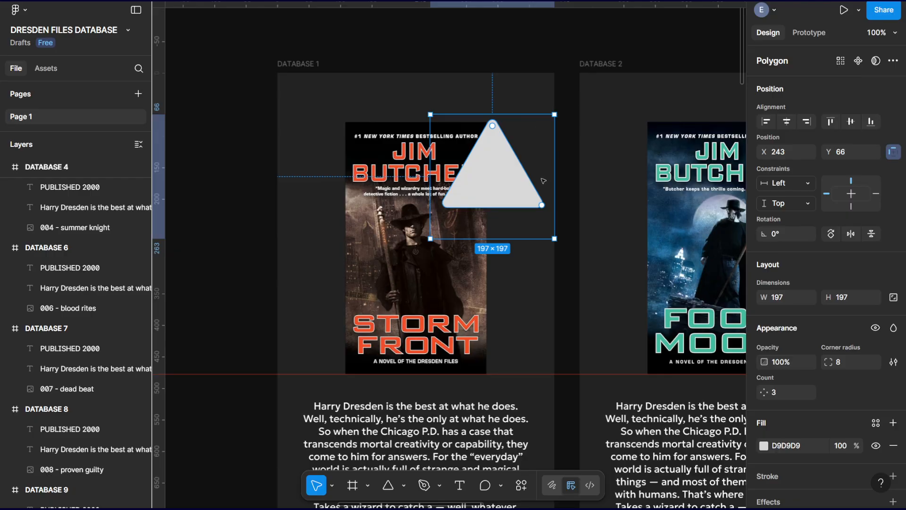
mouse_move(535, 203)
mouse_down()
mouse_move(552, 209)
mouse_move(538, 231)
mouse_move(529, 162)
mouse_move(543, 142)
mouse_move(541, 208)
mouse_move(548, 156)
mouse_move(538, 136)
mouse_move(550, 201)
mouse_move(541, 136)
mouse_move(552, 191)
mouse_move(550, 141)
mouse_move(542, 205)
mouse_up()
drag(561, 107, 415, 96)
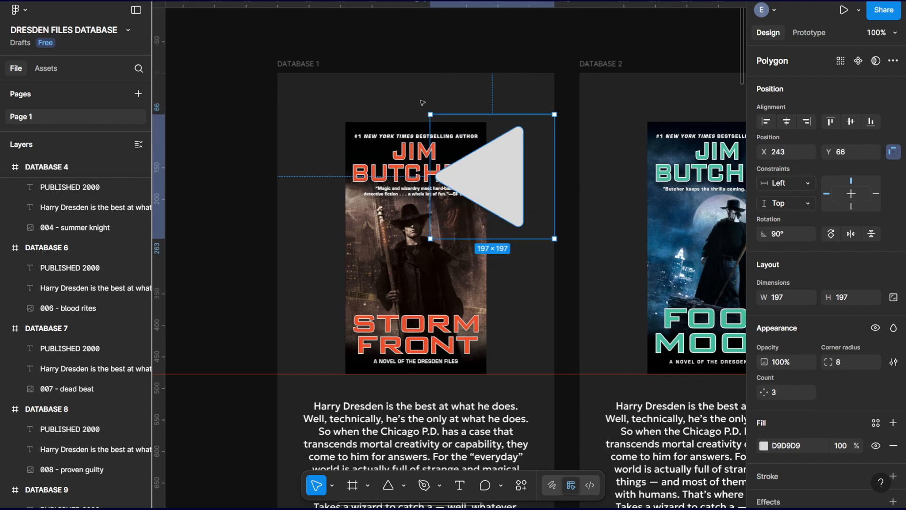
Shrink the triangle to 68 × 68 and place it above the Storm Front cover at X 137, Y 0.
drag(491, 174, 344, 140)
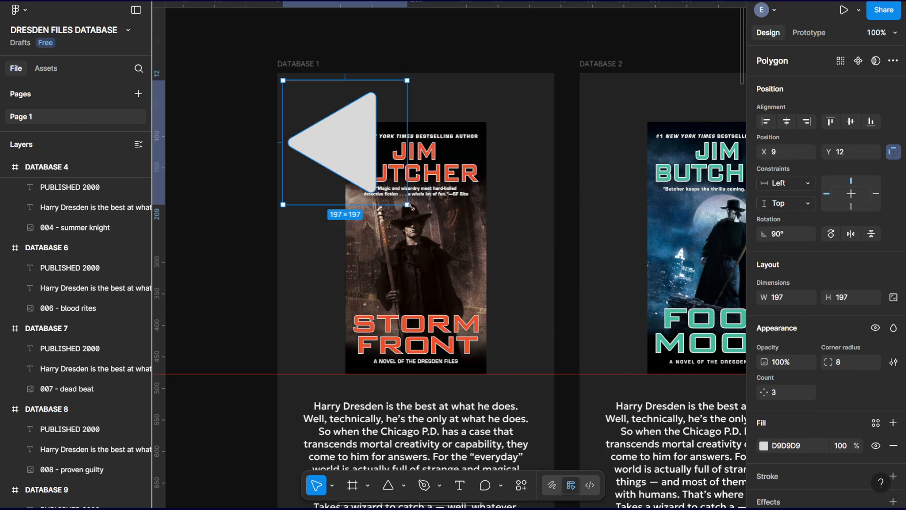
drag(409, 206, 381, 98)
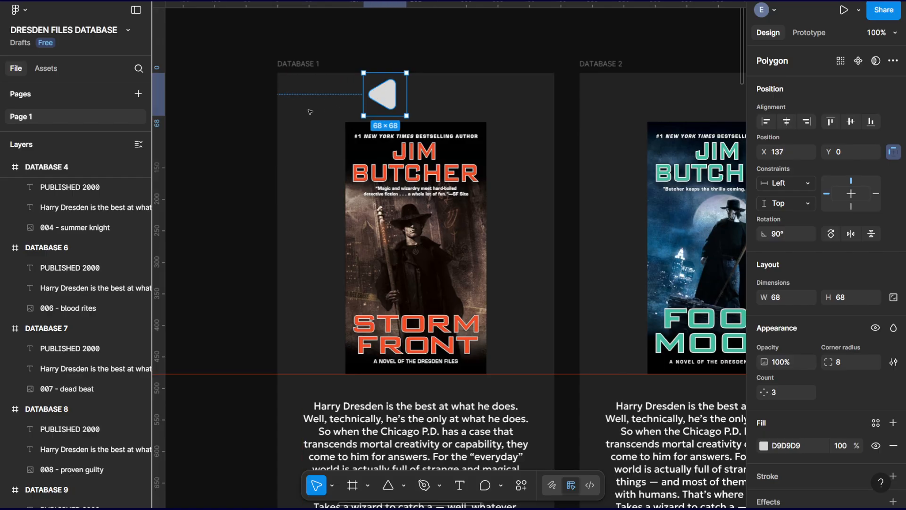
Add two vertical guides to the DATABASE 1 frame, at the left and right edges of the description text.
click(309, 112)
drag(161, 104, 305, 129)
click(302, 63)
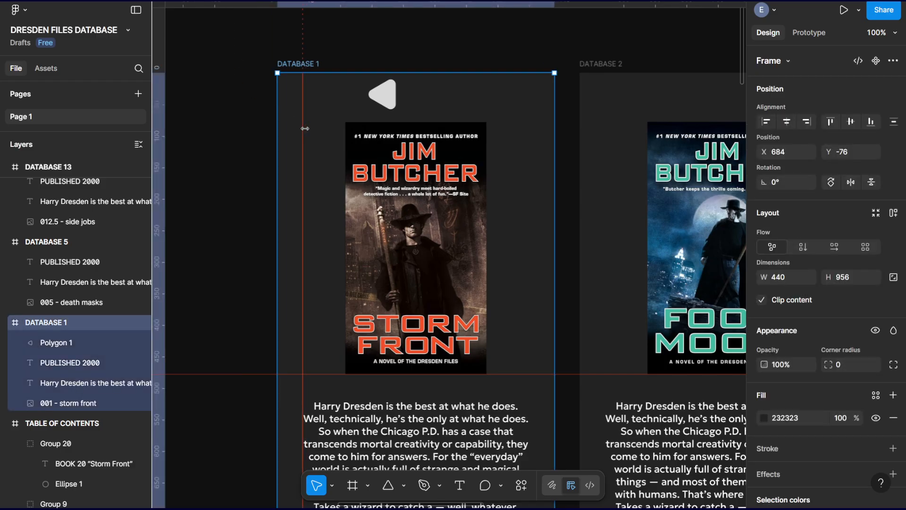
drag(161, 93, 532, 137)
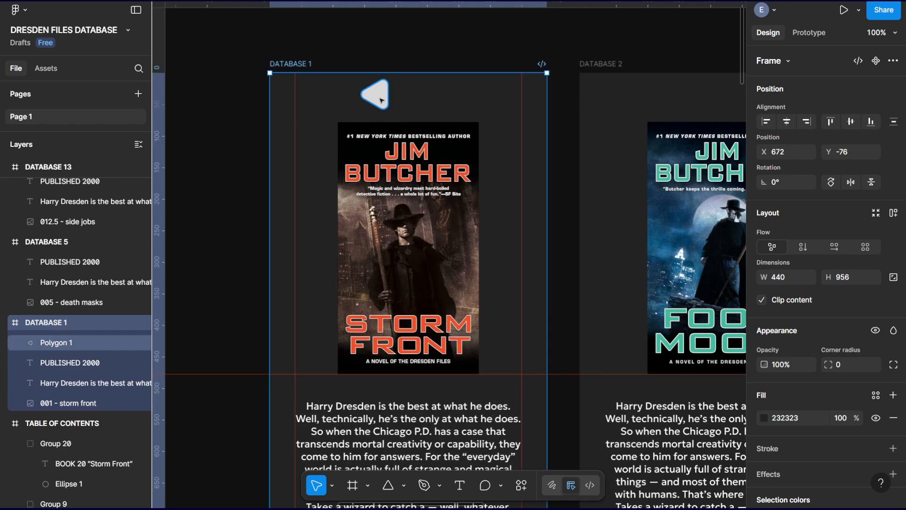
Place the left-pointing triangle at X 33, Y 5, with its tip on the left vertical guide.
drag(390, 97, 326, 102)
drag(322, 102, 324, 103)
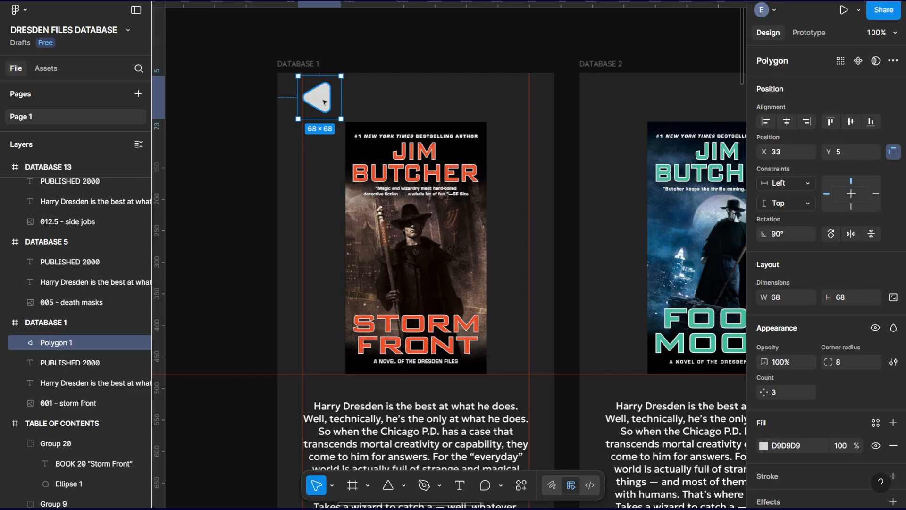
Duplicate the triangle, rotate the copy to -90° so it points right, and place it at X 338, Y 5 against the right guide.
drag(323, 101, 507, 101)
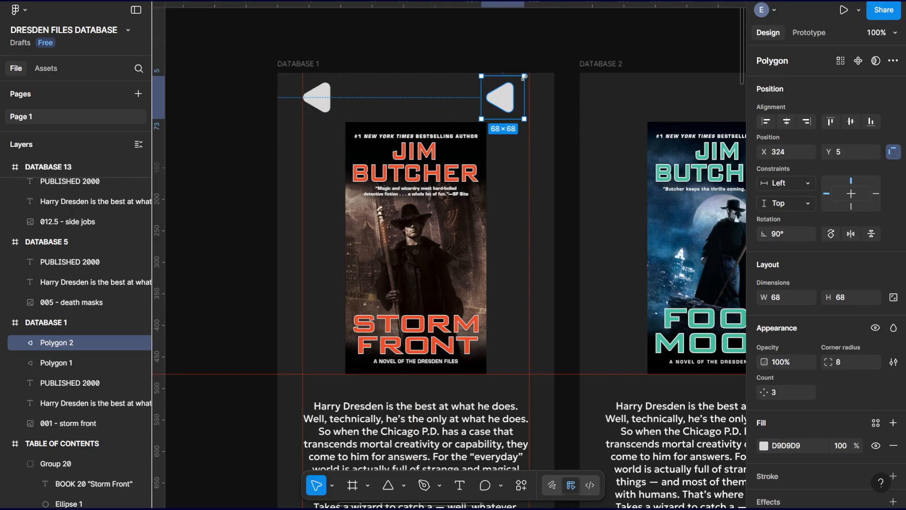
click(531, 67)
click(502, 98)
drag(476, 116, 568, 56)
drag(499, 101, 510, 101)
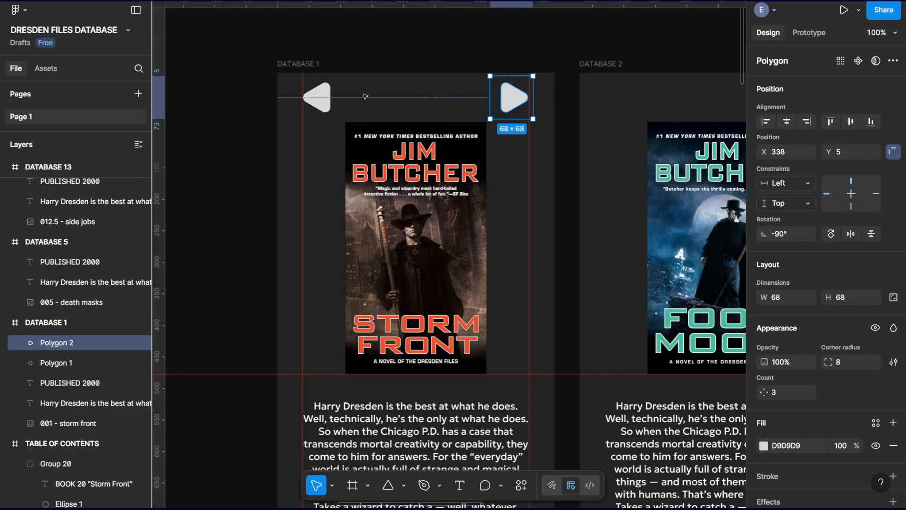
click(358, 52)
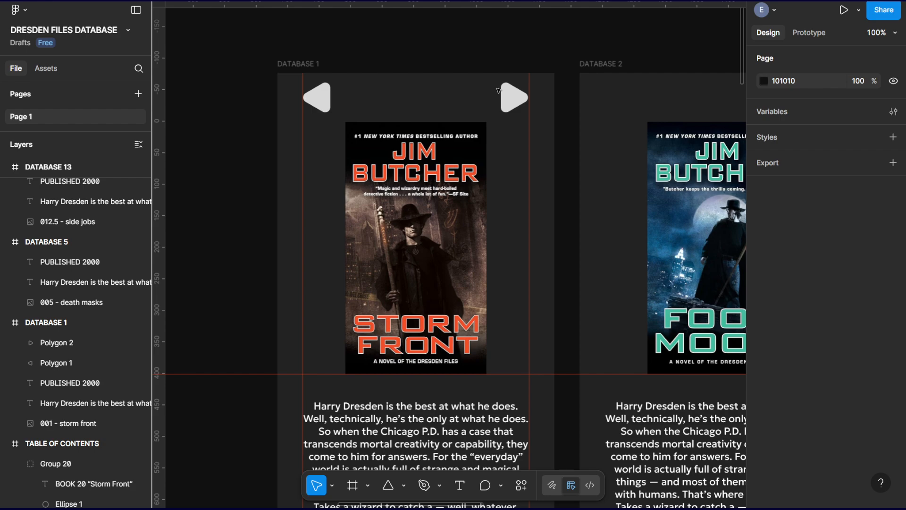
Duplicate the right-pointing triangle onto the Storm Front cover and enlarge the copy to 165 × 165.
click(513, 101)
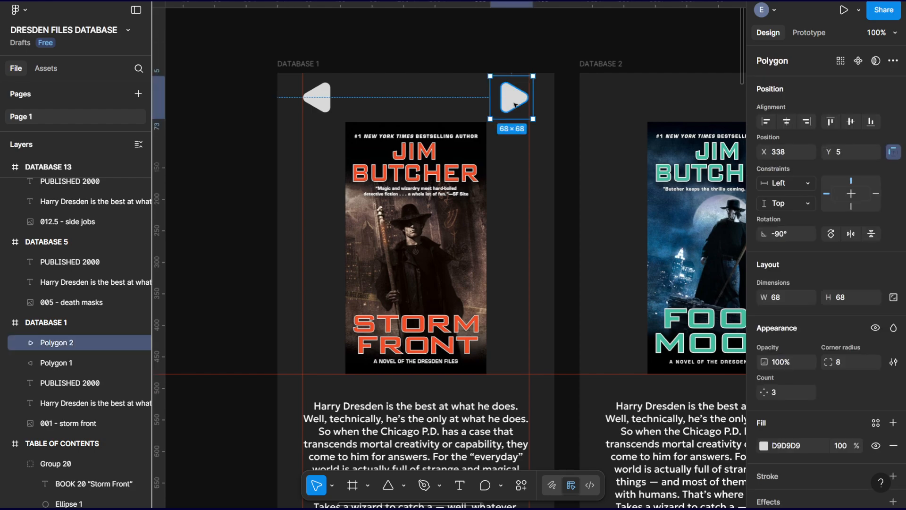
drag(516, 104, 536, 207)
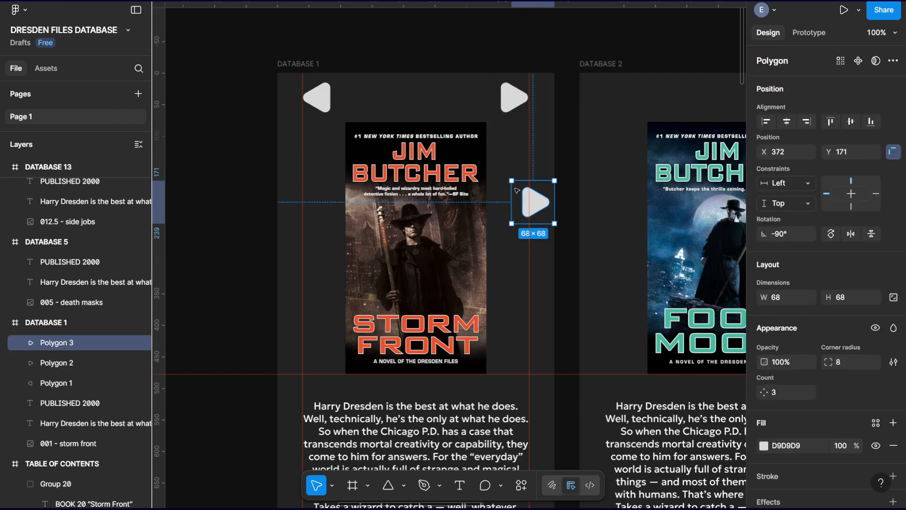
drag(501, 164, 461, 125)
Draw a 184 × 184 rectangle over the Storm Front cover and place it against the large triangle at X 140, Y 91.
click(388, 485)
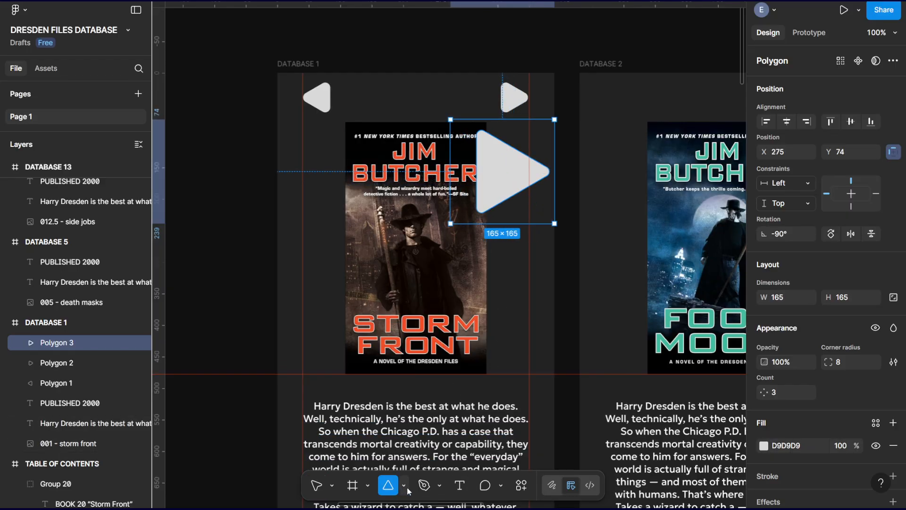
click(406, 488)
click(448, 370)
drag(316, 139, 434, 227)
drag(397, 189, 440, 180)
key(Down)
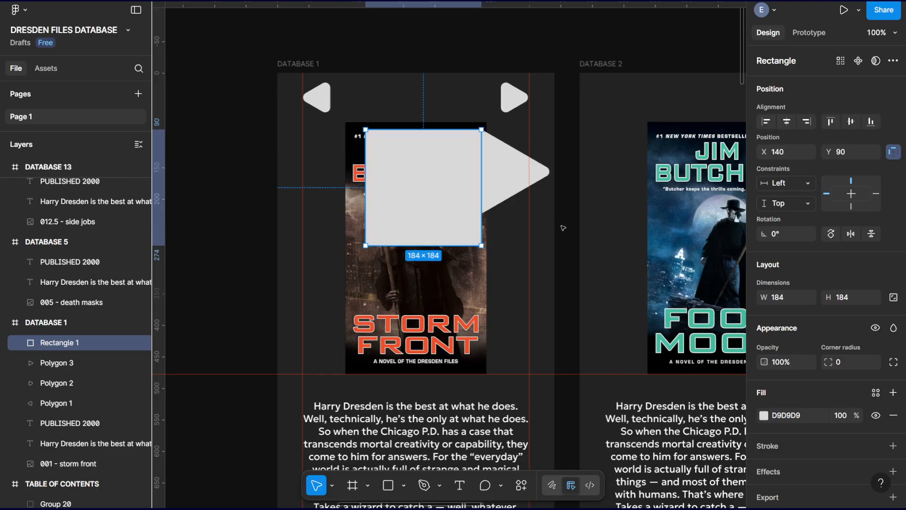
click(576, 190)
click(460, 176)
key(Down)
click(557, 181)
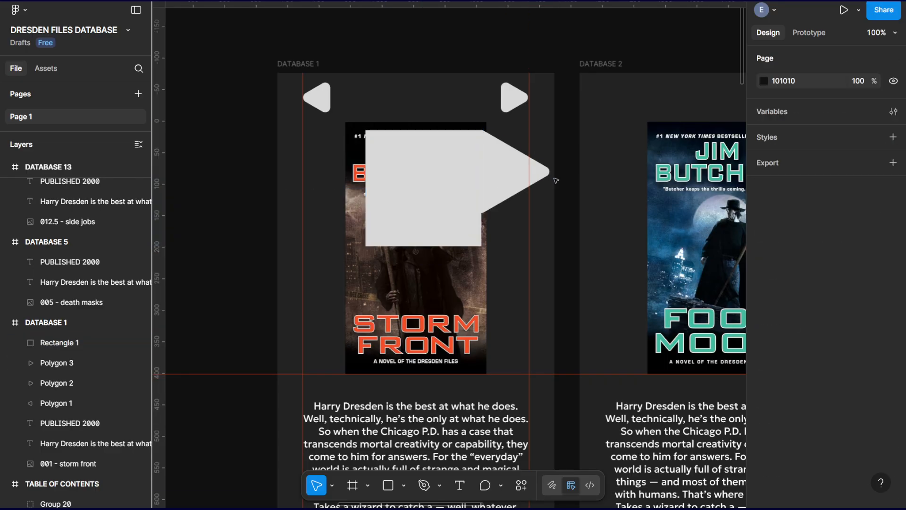
Reduce the rectangle's height to 131 so its lower edge meets the large triangle's lower corner.
click(437, 214)
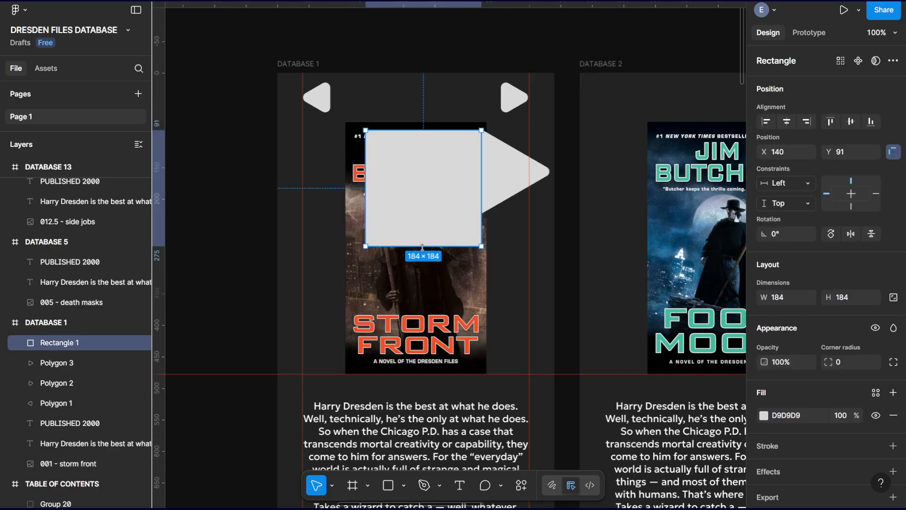
drag(423, 246, 423, 212)
click(477, 227)
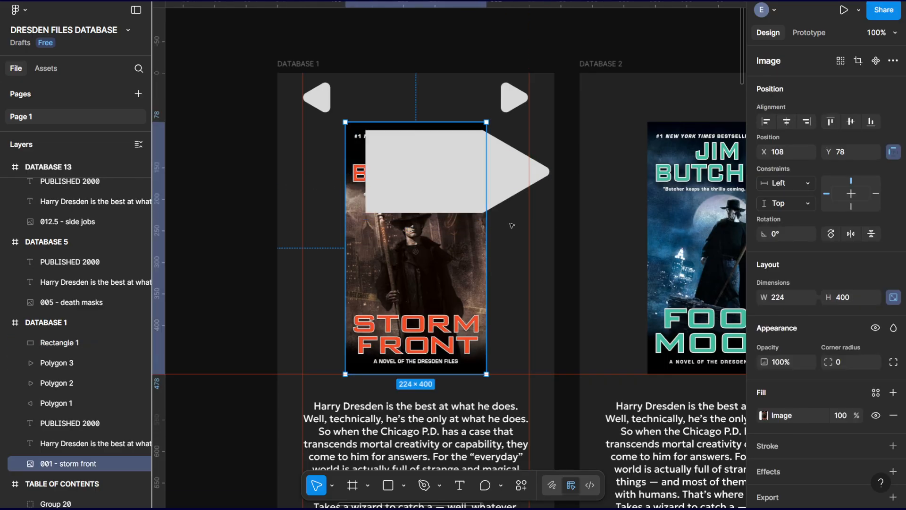
Set the rectangle's height to 165 to match the large triangle's dimensions.
click(509, 183)
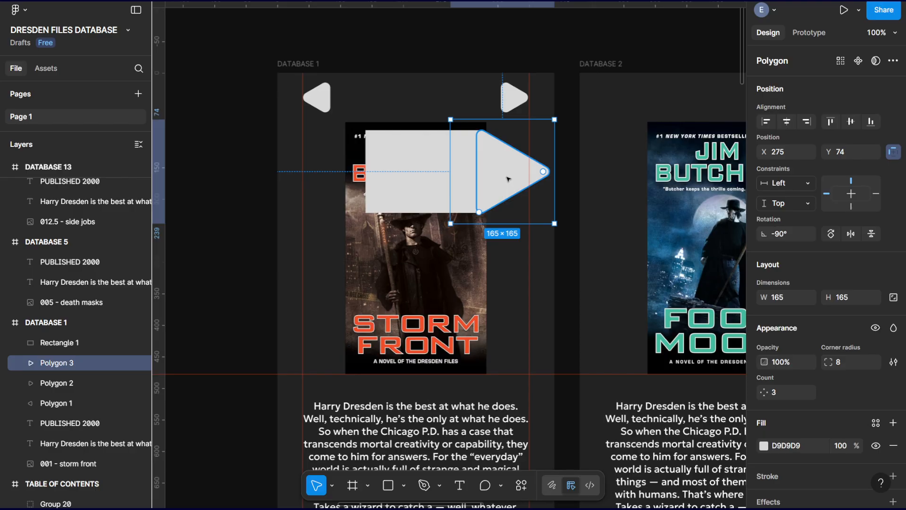
click(437, 172)
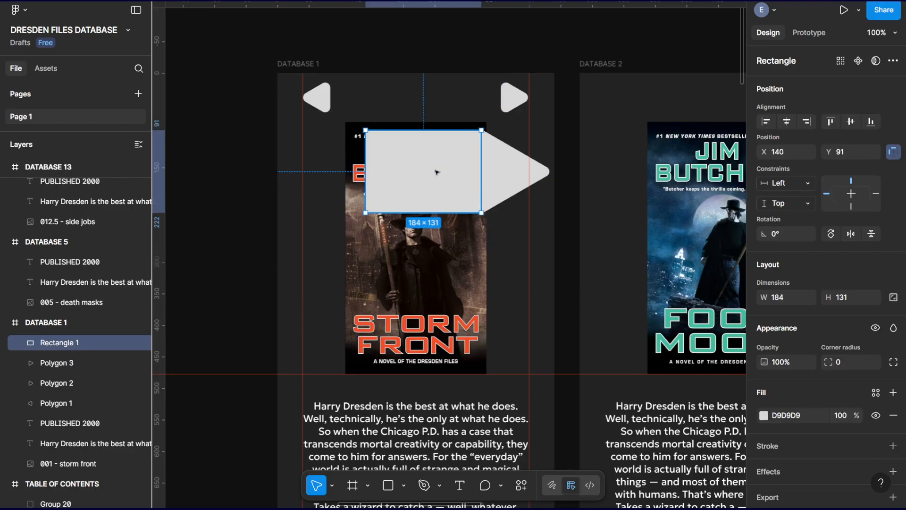
click(847, 298)
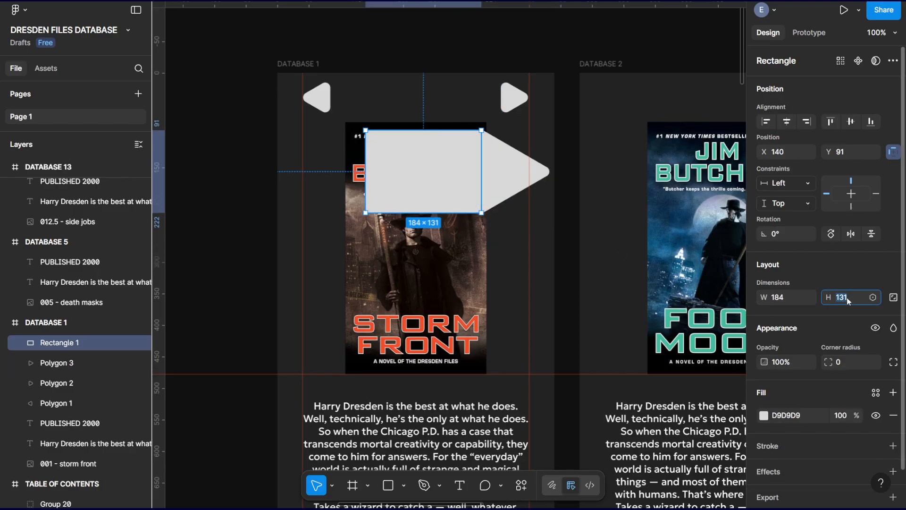
text(165)
key(Return)
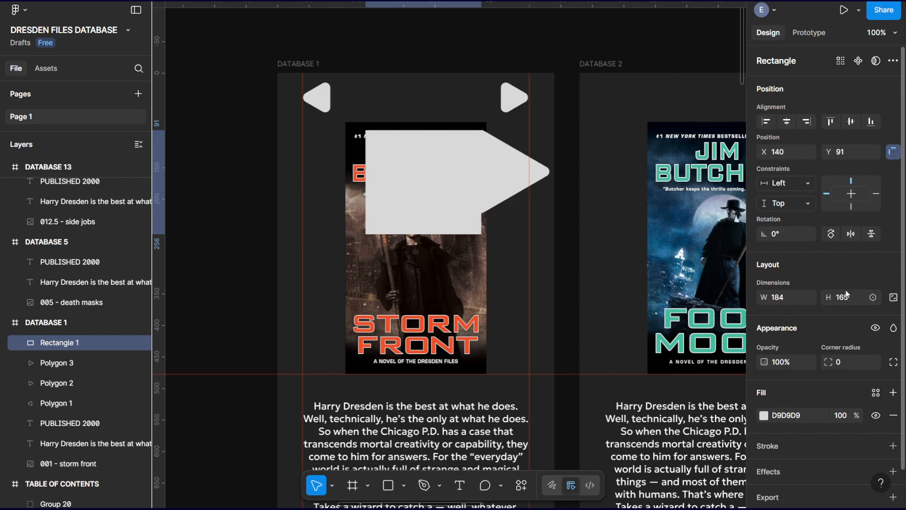
Shorten the rectangle from its lower edge to a height of 124.
click(513, 177)
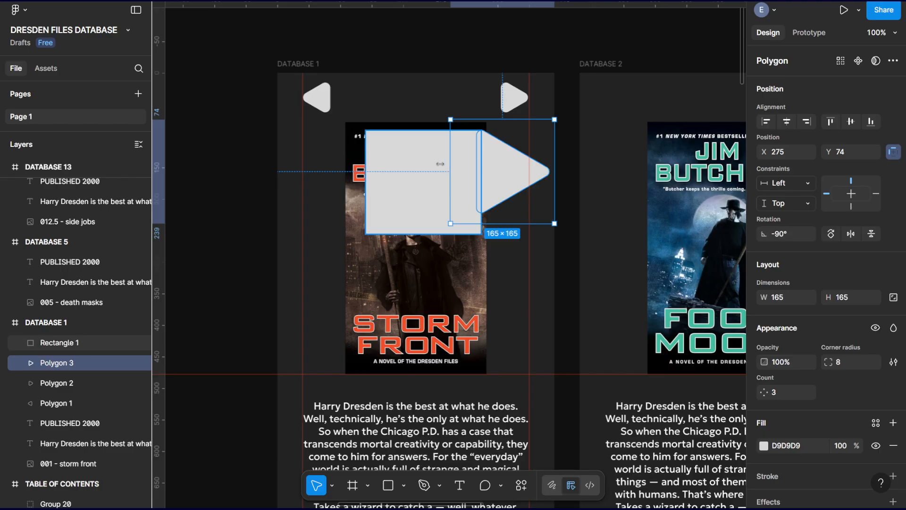
click(449, 210)
drag(433, 235, 429, 204)
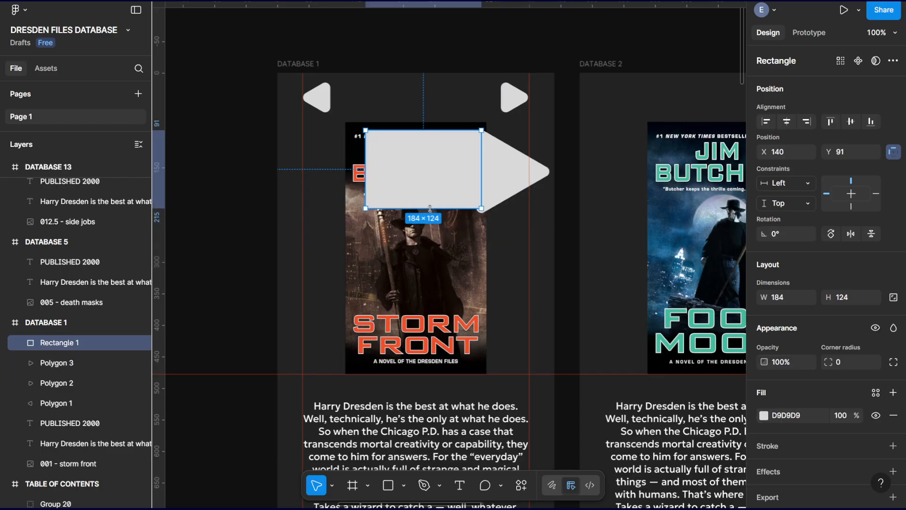
Set the large triangle's corner radius to 0 and move the rectangle to X 134, Y 86.
click(522, 178)
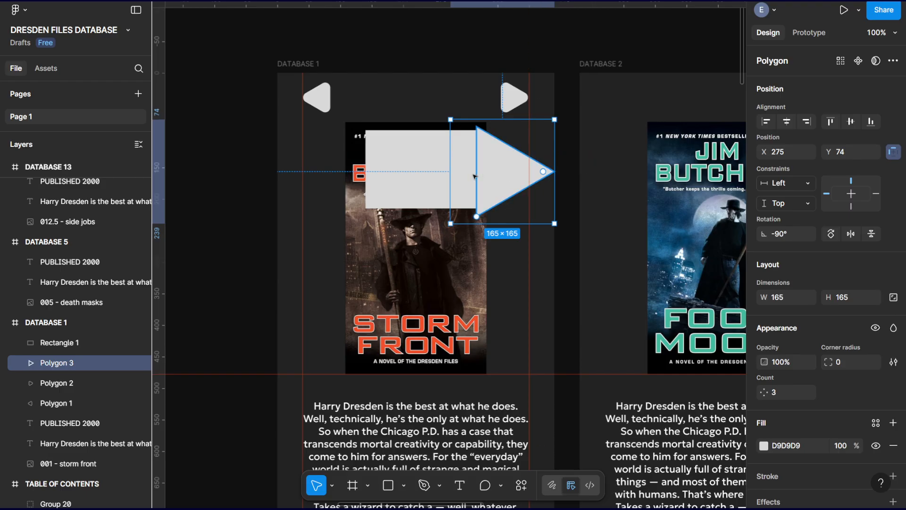
click(413, 173)
drag(426, 179, 423, 176)
key(Up)
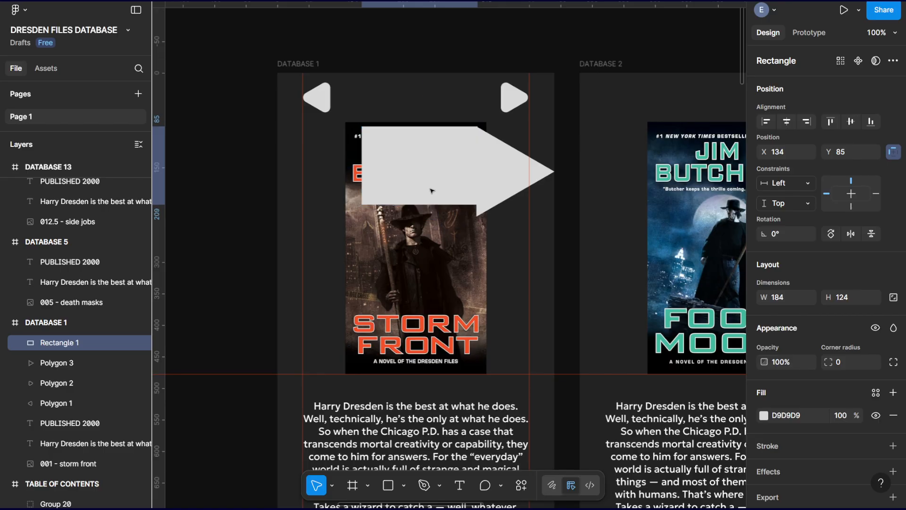
click(601, 168)
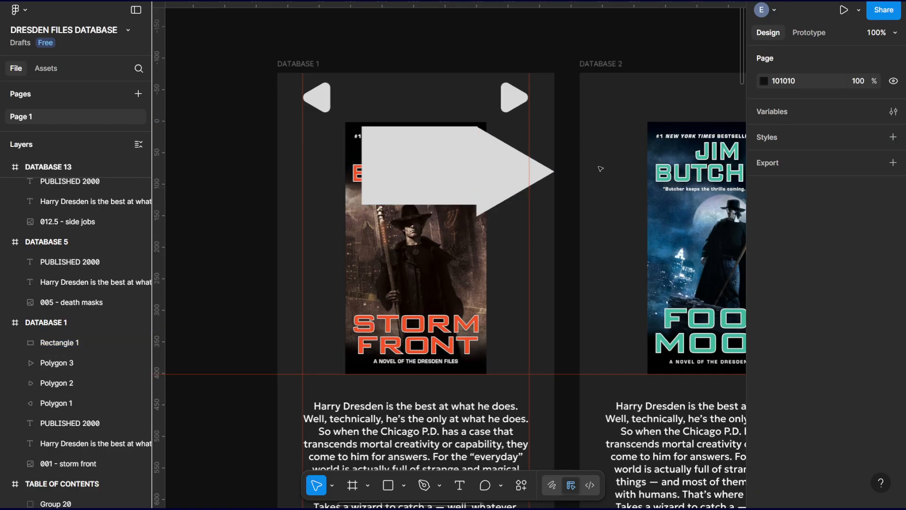
click(449, 171)
key(Down)
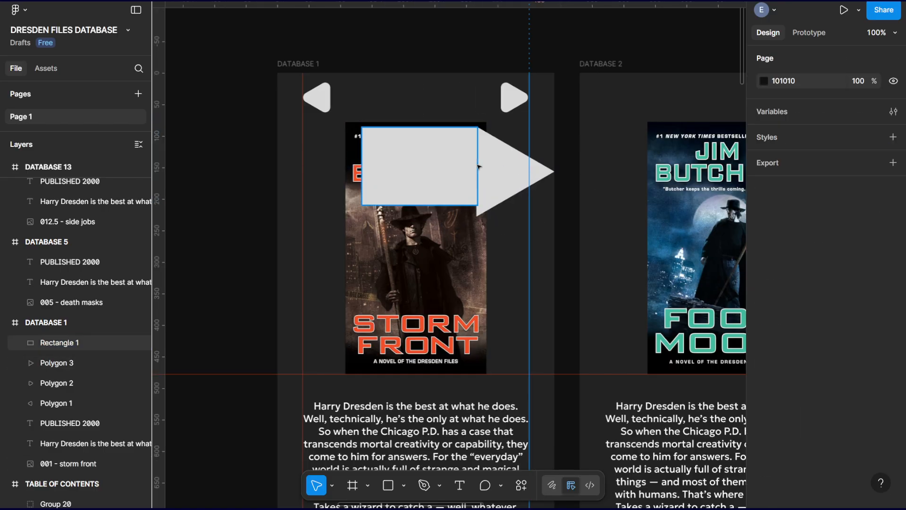
Move the rectangle to X 132, Y 85 so its corner lines up with the upper corner of the large triangle's base.
click(499, 166)
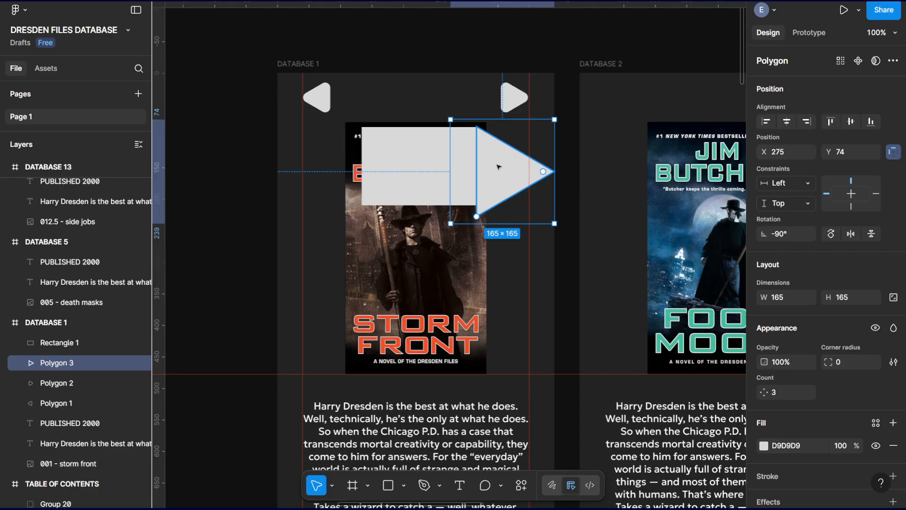
scroll(460, 164, up, 6)
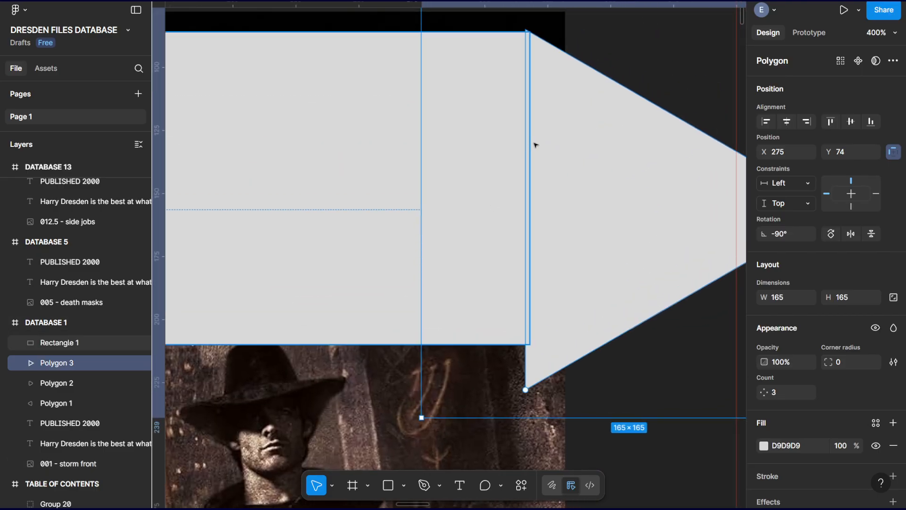
scroll(535, 145, up, 2)
click(389, 171)
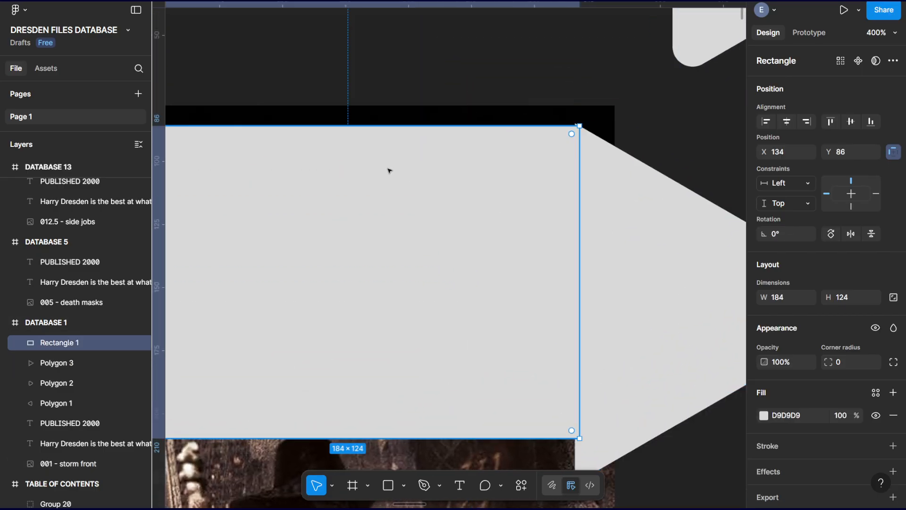
mouse_move(390, 179)
mouse_down()
mouse_move(376, 176)
mouse_move(384, 178)
mouse_up()
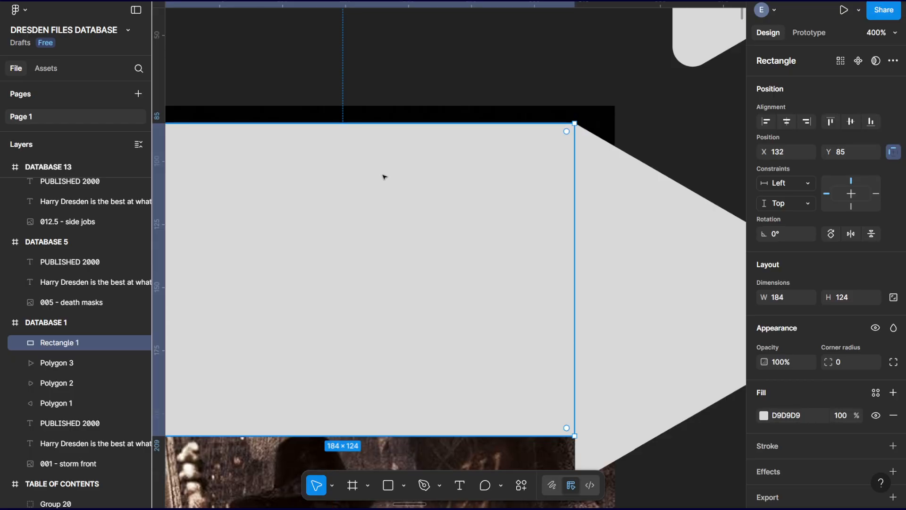
key(Up)
Extend the rectangle's height to 143 down to the triangle's lower corner and round its corners to a radius of 8.
scroll(440, 398, down, 3)
drag(457, 310, 457, 357)
drag(566, 350, 556, 348)
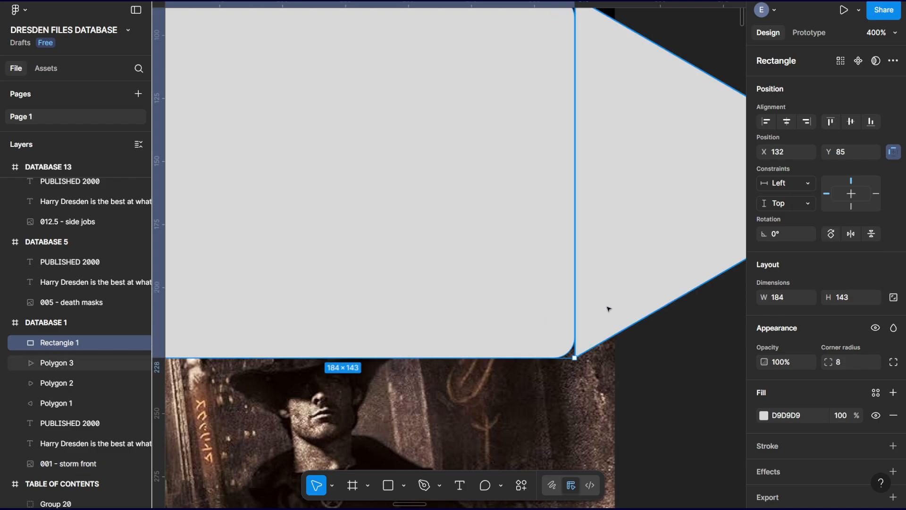
Delete the large triangle beside the rounded rectangle.
click(624, 253)
key(Delete)
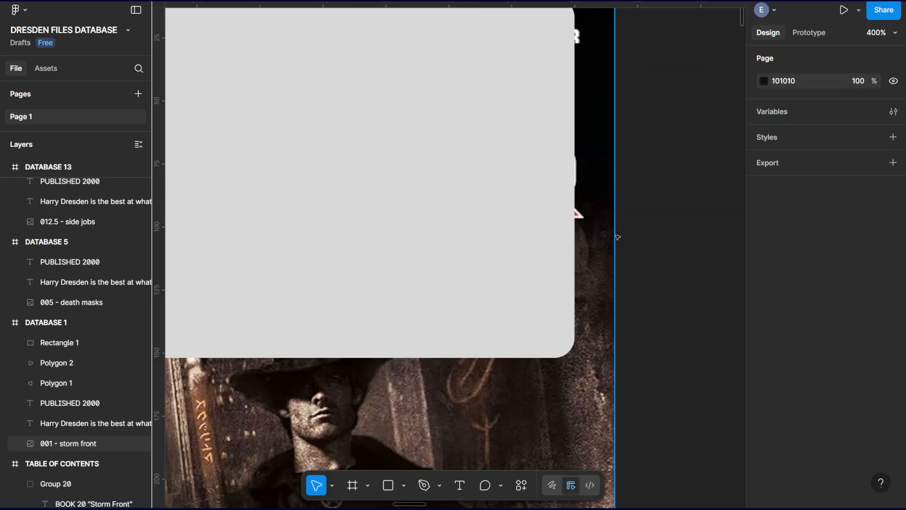
key(minus)
key(minus)
scroll(501, 181, left, 2)
scroll(501, 181, down, 1)
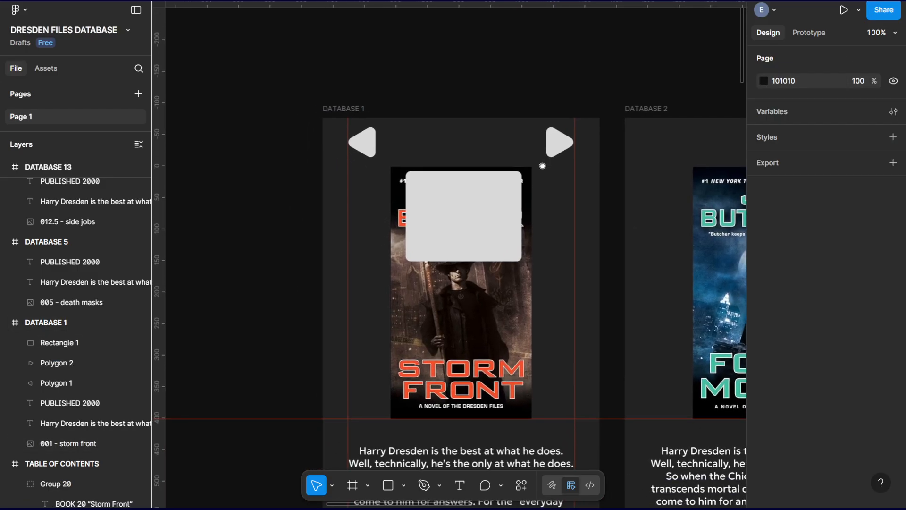
Shrink the rounded rectangle to 115 × 50 and place it between the two navigation arrows at X 162, Y 14.
click(461, 217)
drag(462, 260, 452, 142)
drag(519, 142, 465, 141)
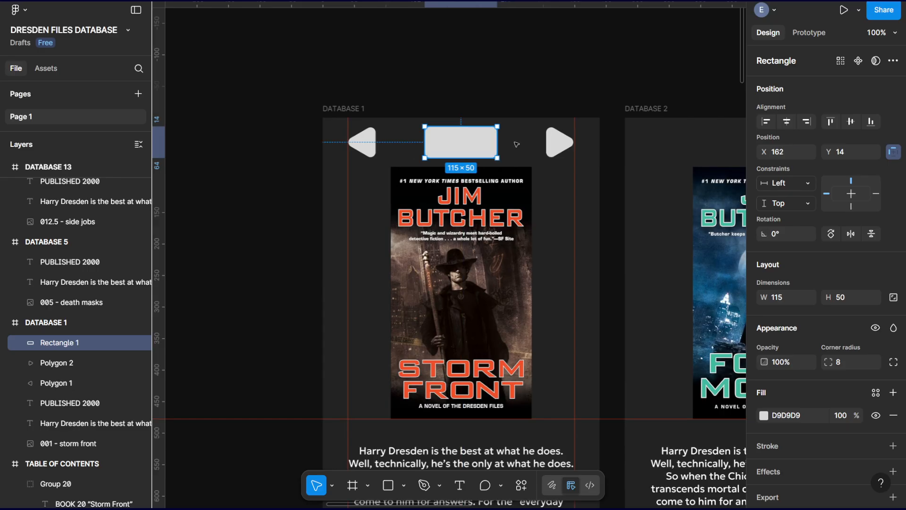
click(488, 97)
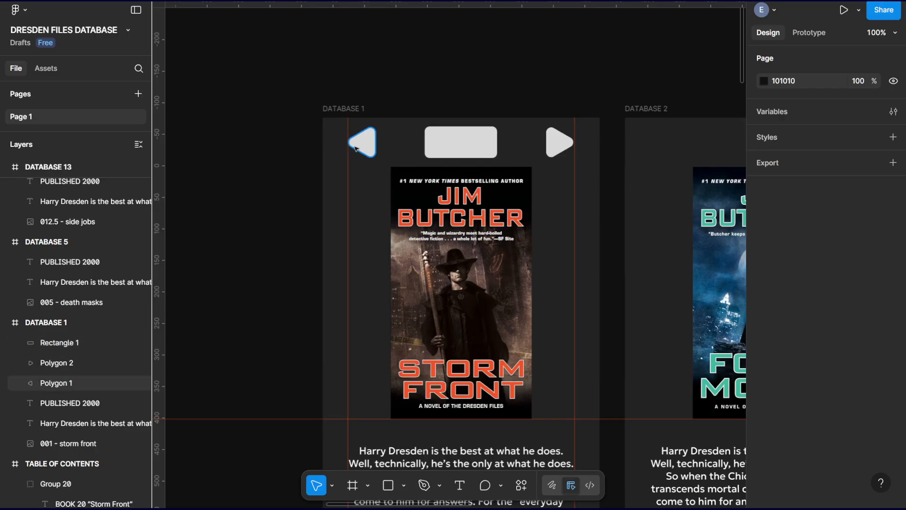
Add a 76 × 24 text box reading "BACK" on the rounded rectangle.
click(468, 144)
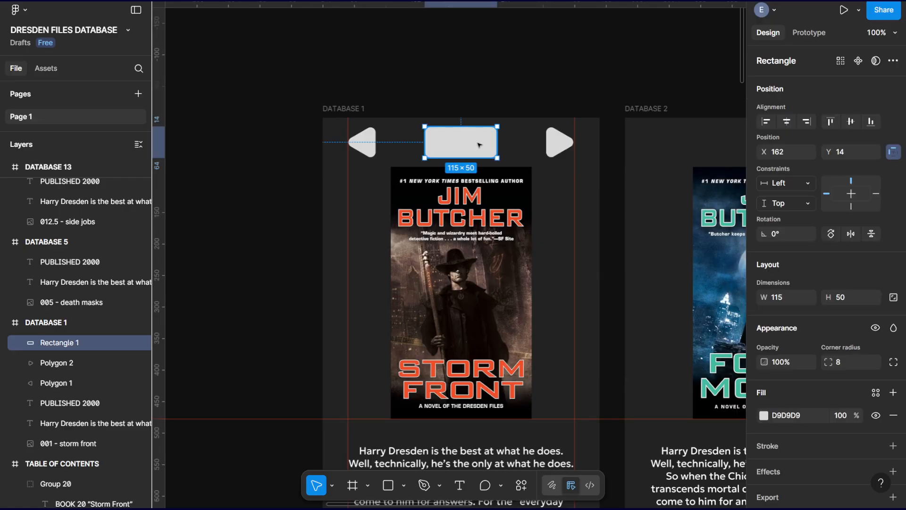
click(459, 485)
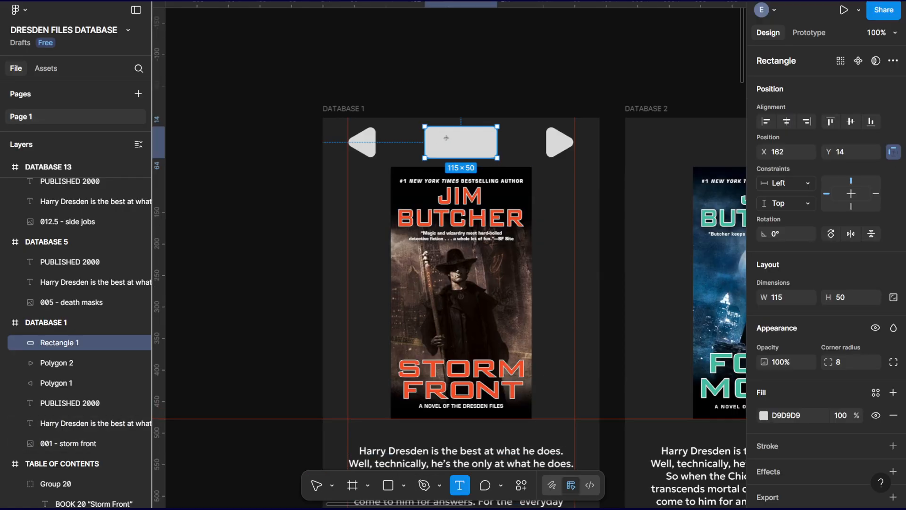
drag(438, 136, 488, 152)
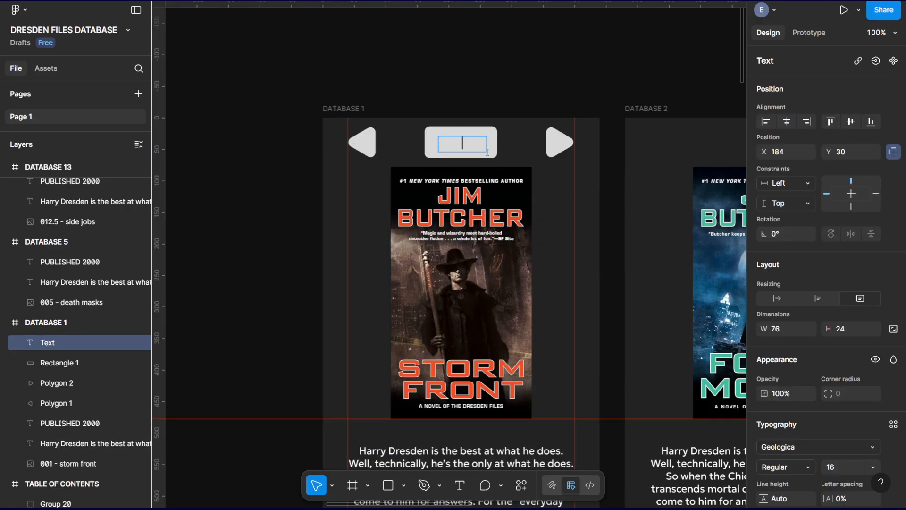
text(BACK)
Set the BACK label's font weight to ExtraBold and center the label on the rectangle at X 182, Y 27.
double_click(464, 153)
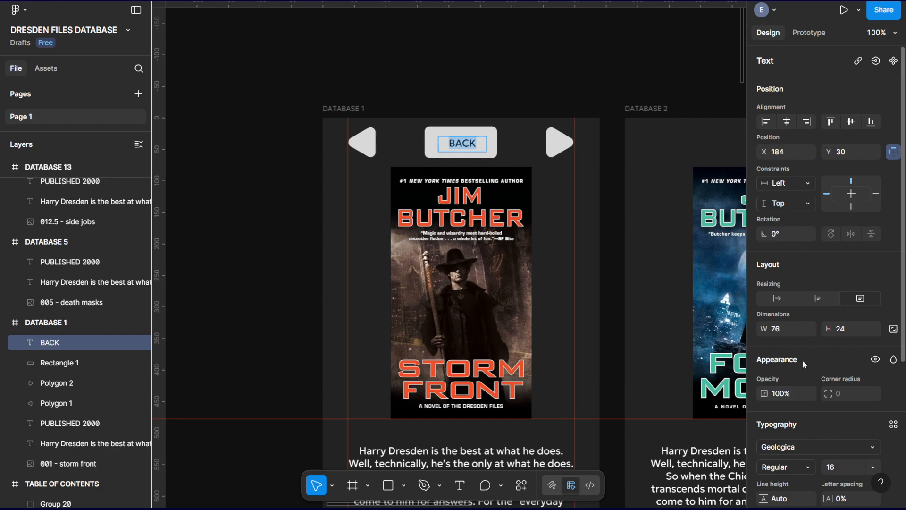
scroll(813, 390, down, 3)
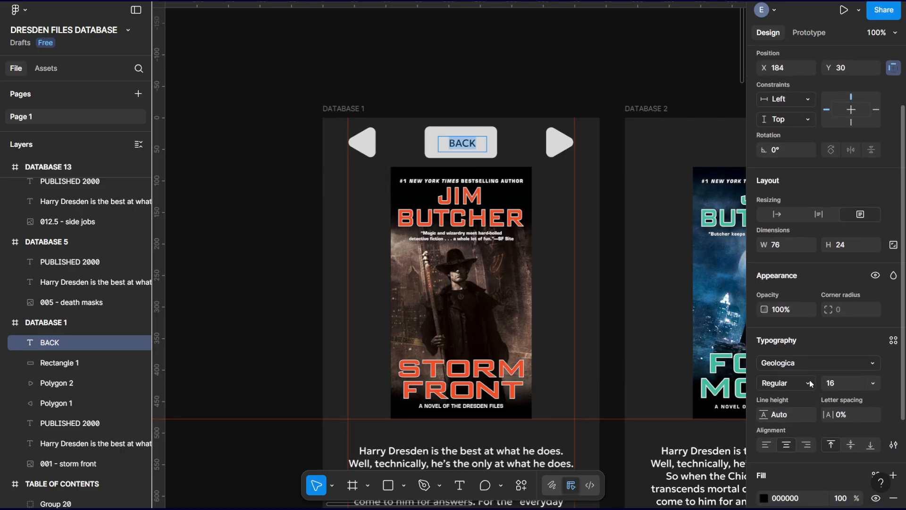
click(810, 383)
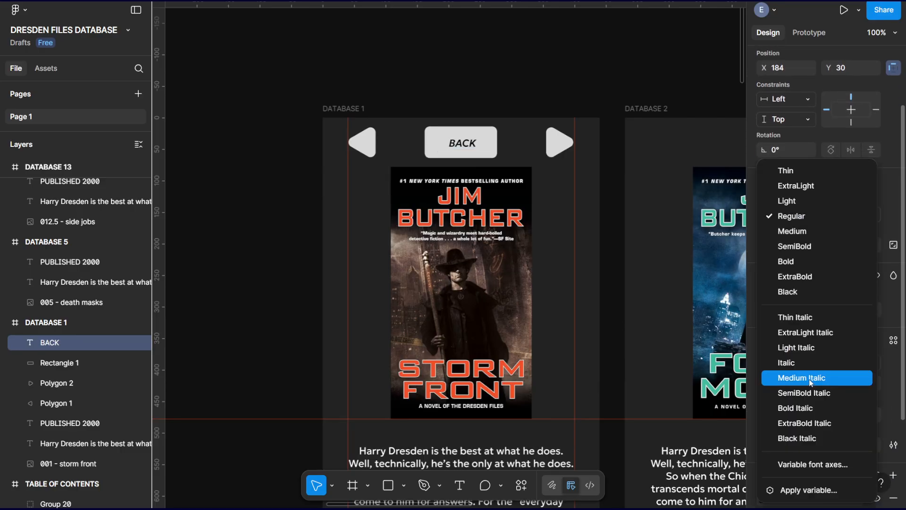
click(791, 279)
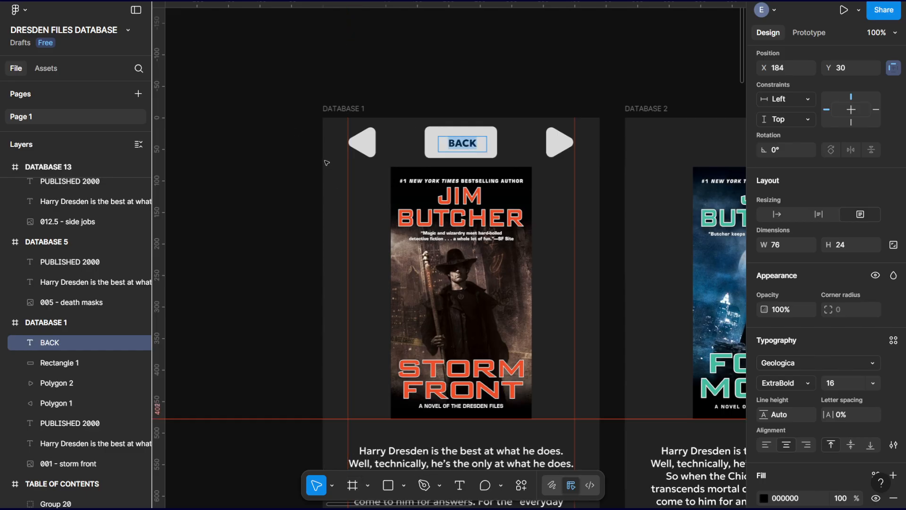
key(Escape)
drag(469, 142, 471, 143)
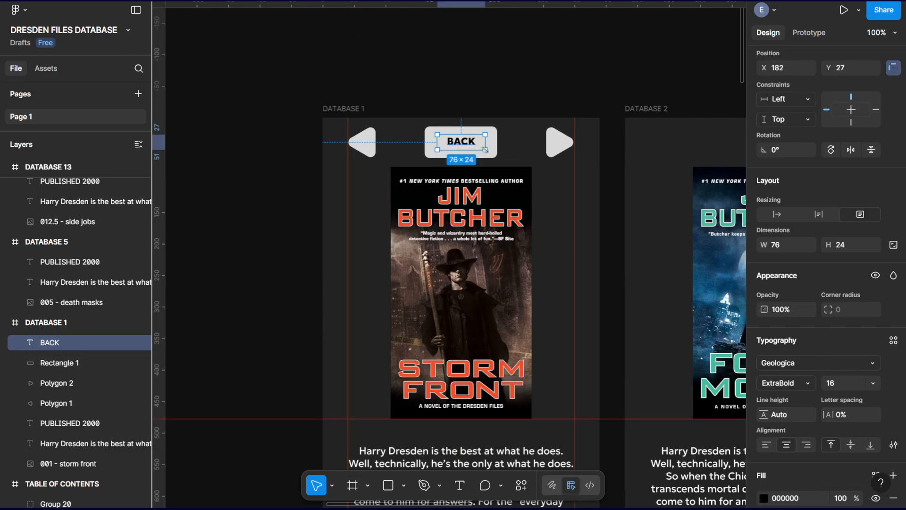
Set the BACK label's font size to 24 and re-center the label on the rounded rectangle at X 181, Y 24.
click(864, 384)
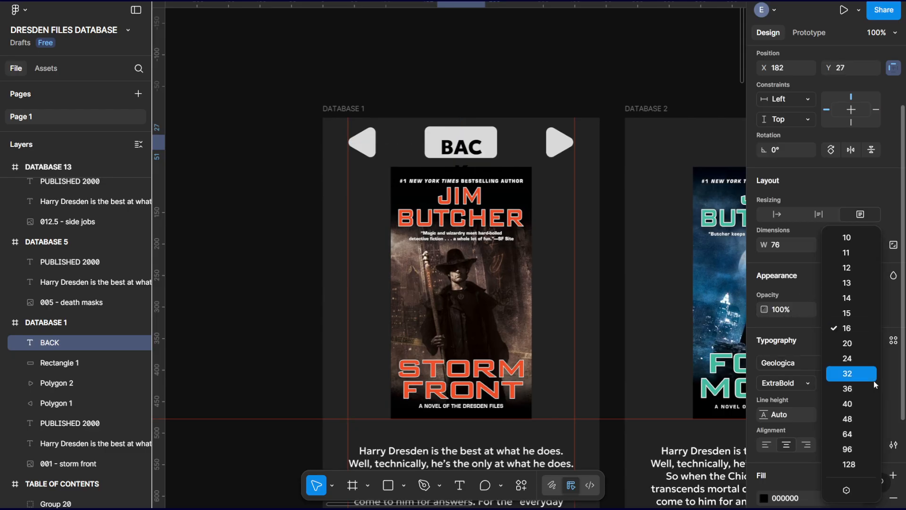
click(847, 358)
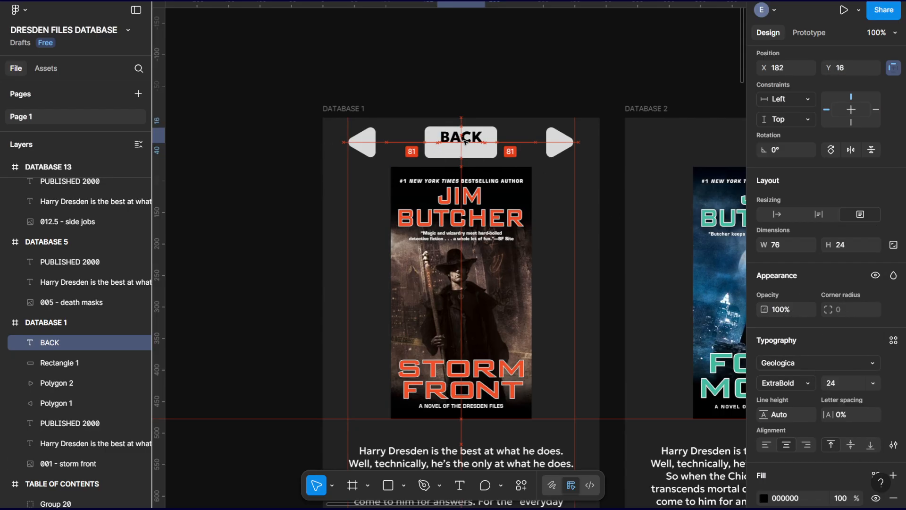
drag(465, 145, 465, 143)
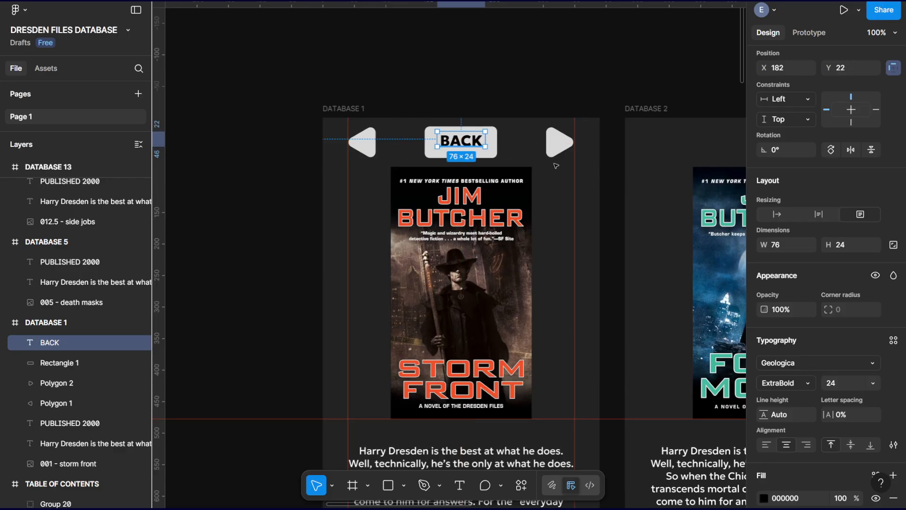
key(Down)
key(Down)
key(Down)
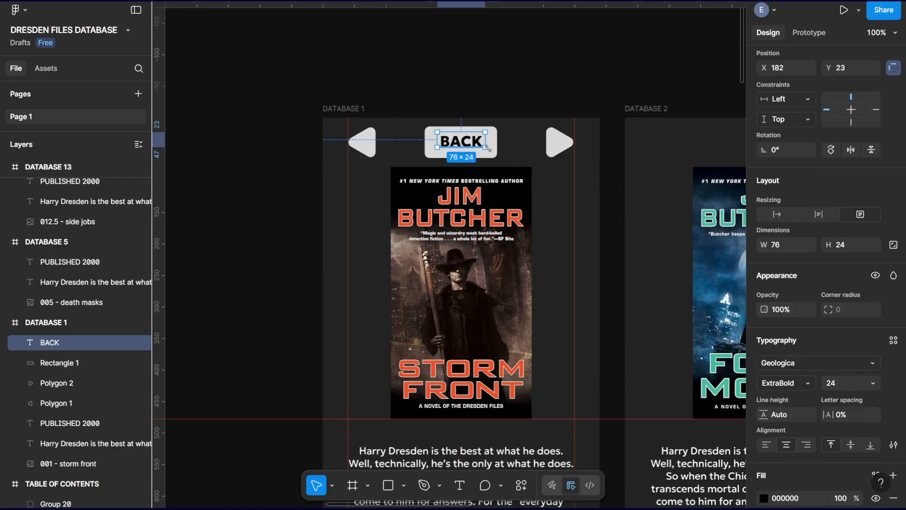
key(Up)
key(Up)
key(Left)
key(Down)
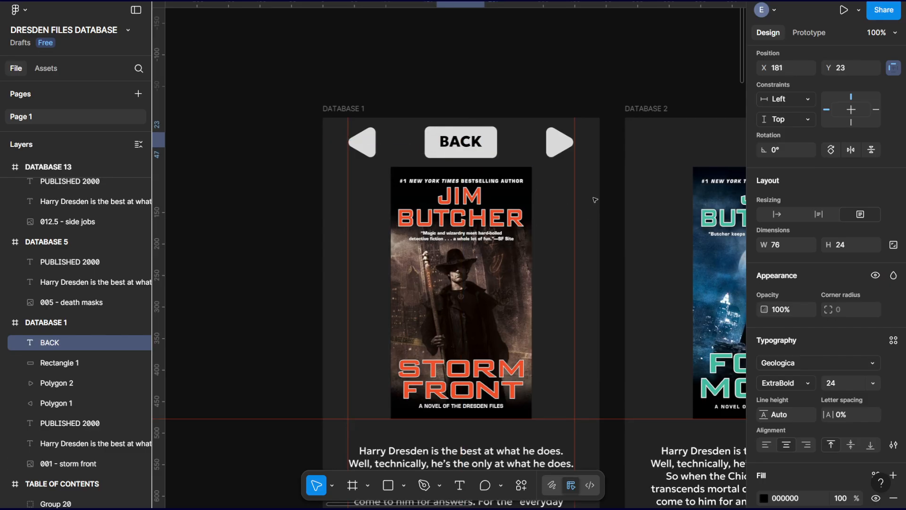
click(555, 188)
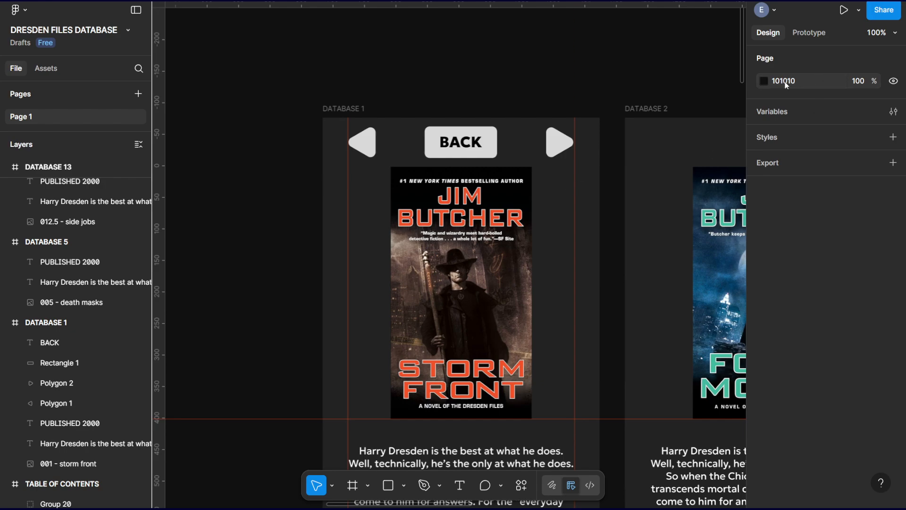
Set the BACK label's fill color to 101010, matching the page background.
click(461, 141)
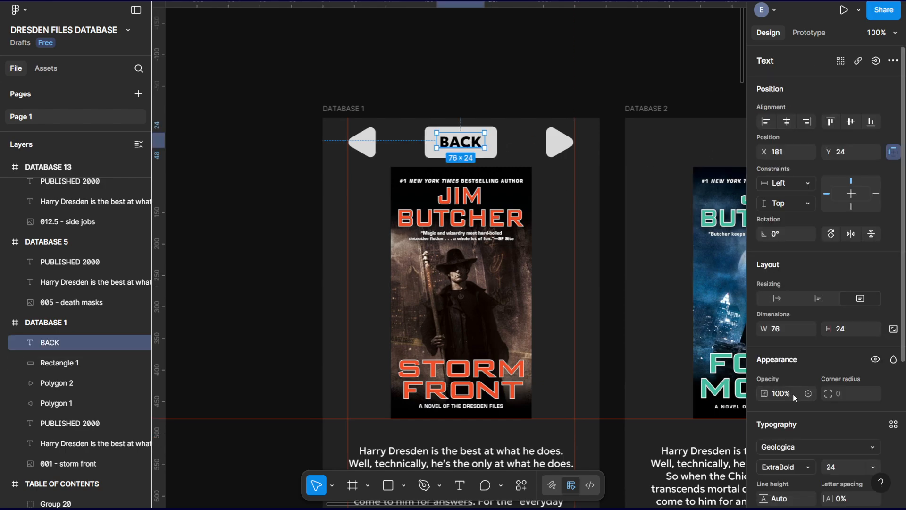
scroll(798, 396, down, 5)
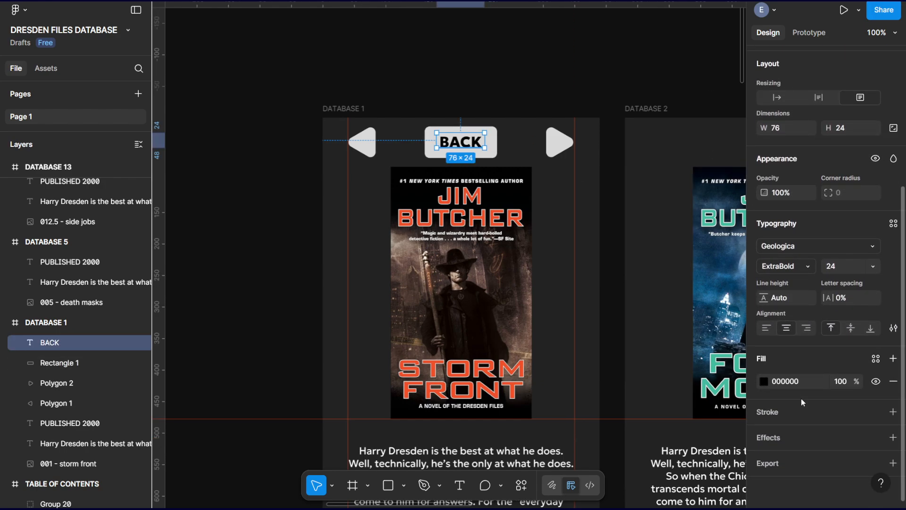
click(793, 381)
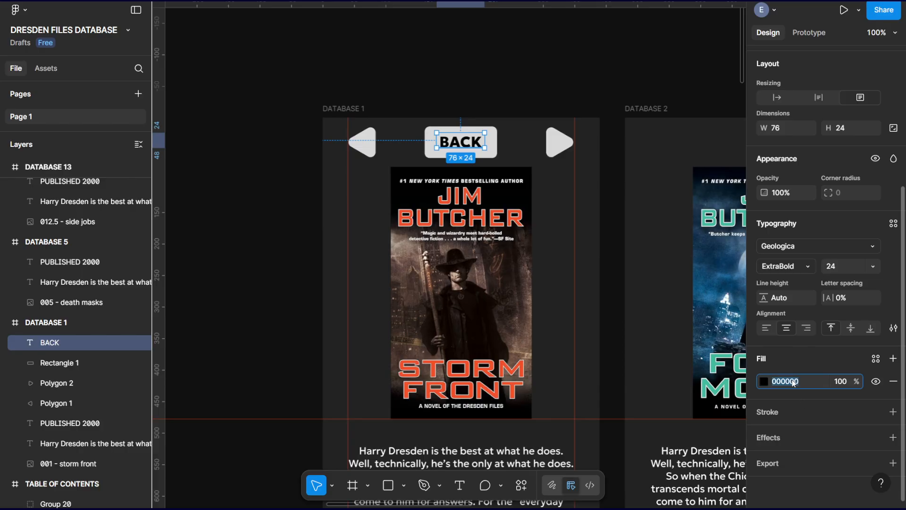
text(10101)
key(Return)
click(499, 103)
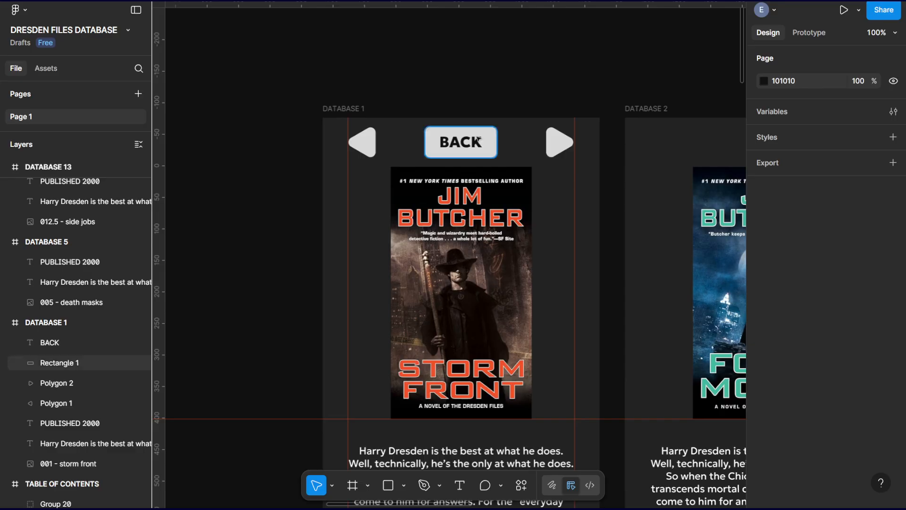
Try the lighter grey 242424 for the BACK label's fill and set it back to 101010.
click(478, 140)
scroll(801, 410, down, 4)
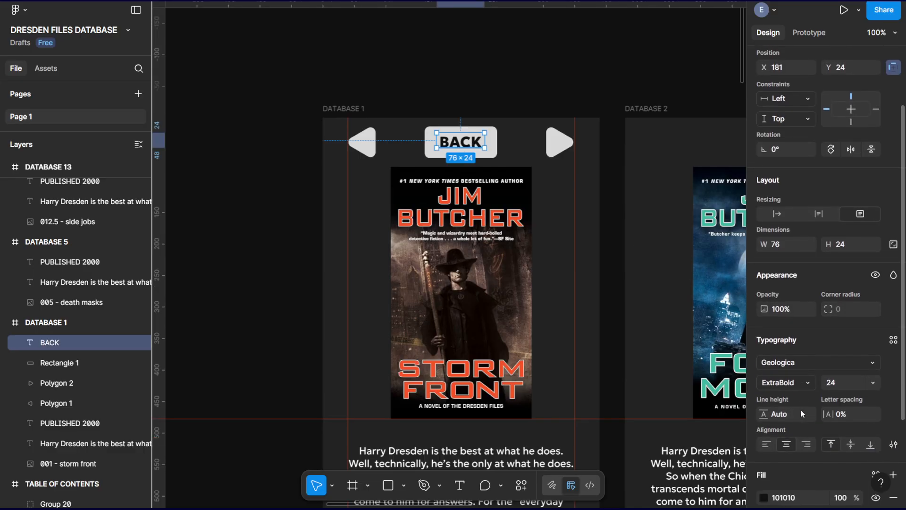
click(762, 414)
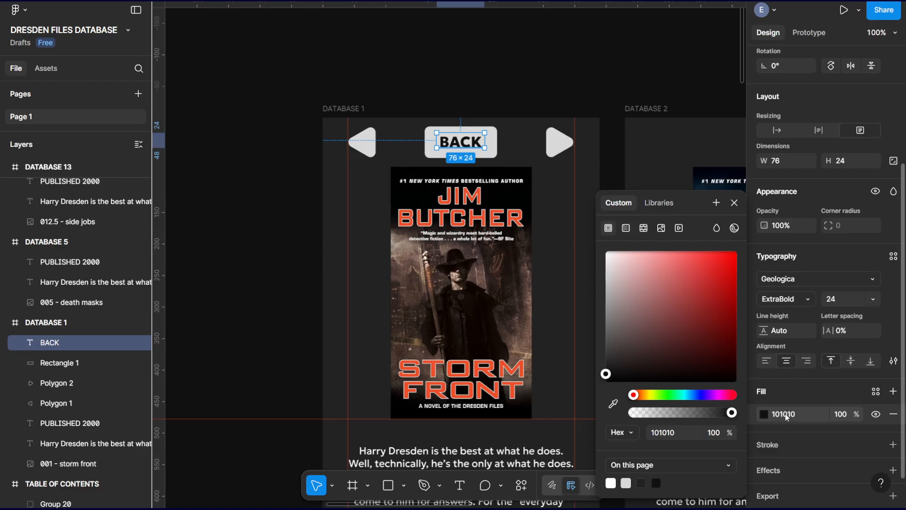
drag(639, 293, 582, 369)
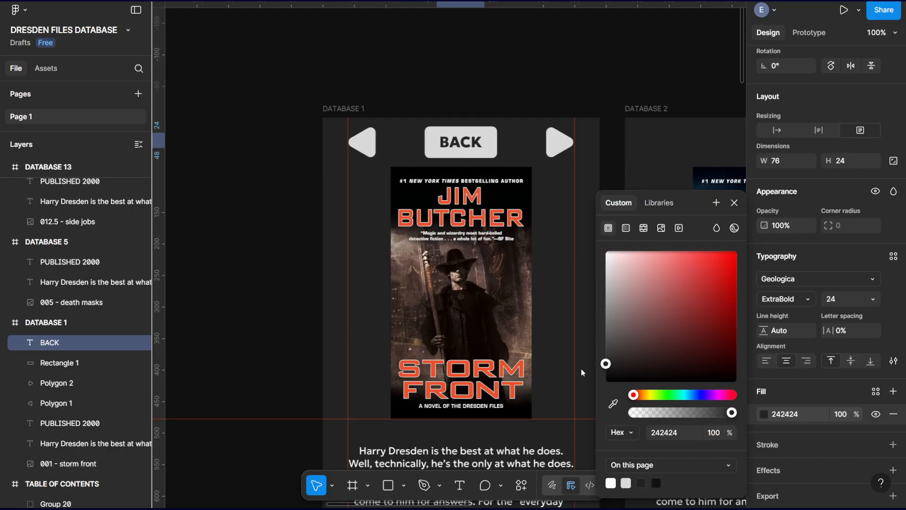
click(681, 433)
text(101010)
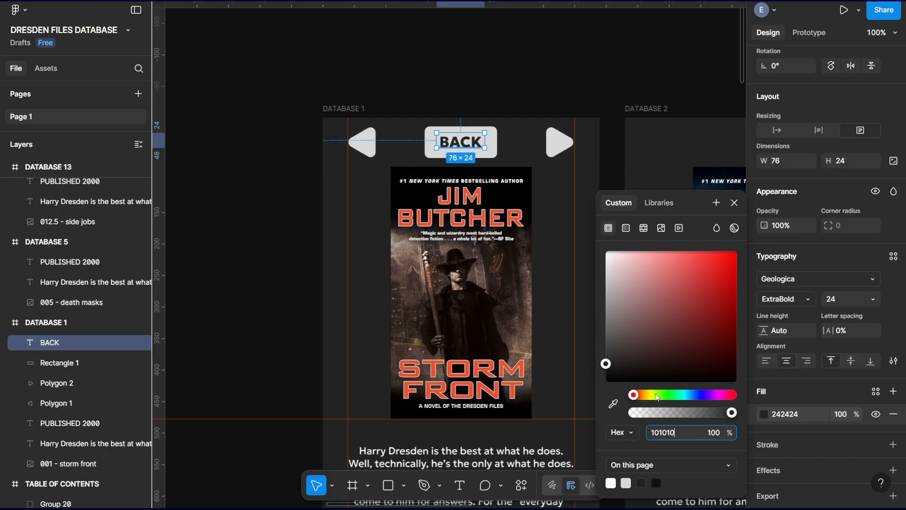
key(Return)
Move the BACK label partly off the rounded rectangle to X 97, Y 27 to compare its color with the frame background.
drag(465, 143, 466, 144)
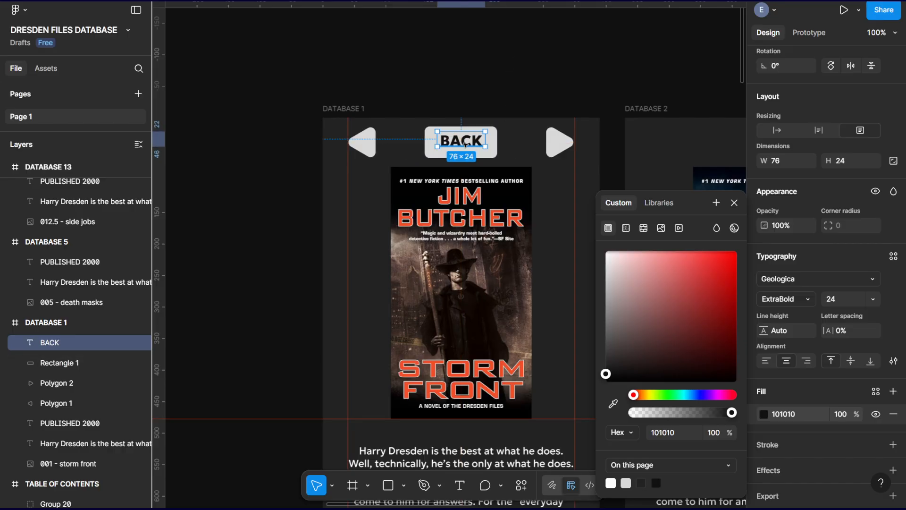
drag(462, 143, 409, 145)
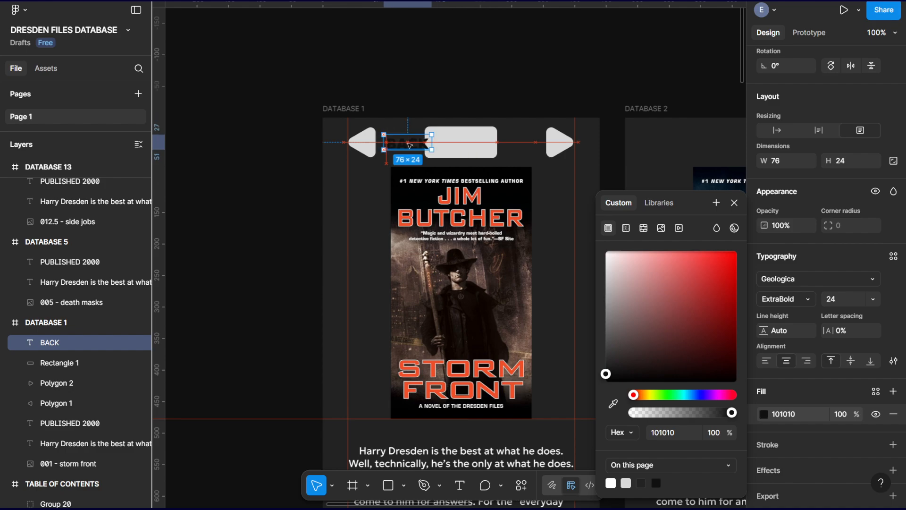
scroll(859, 150, up, 4)
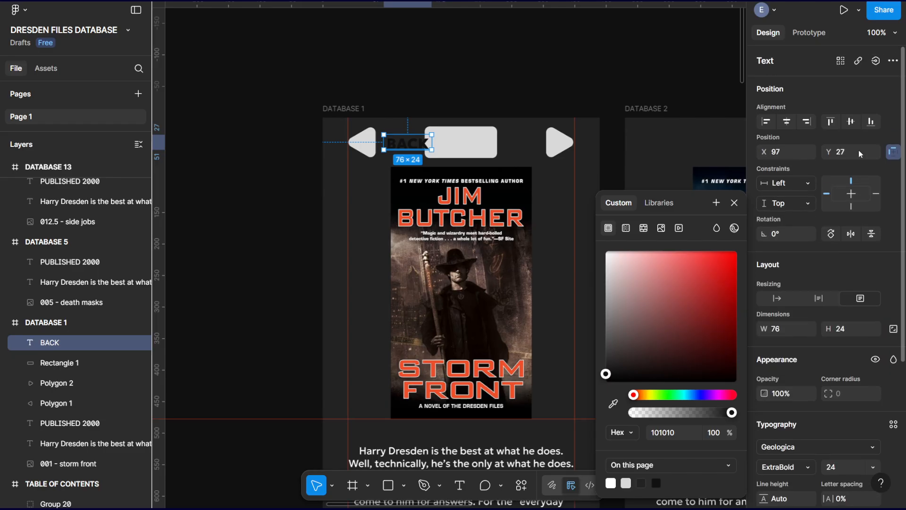
scroll(859, 150, down, 4)
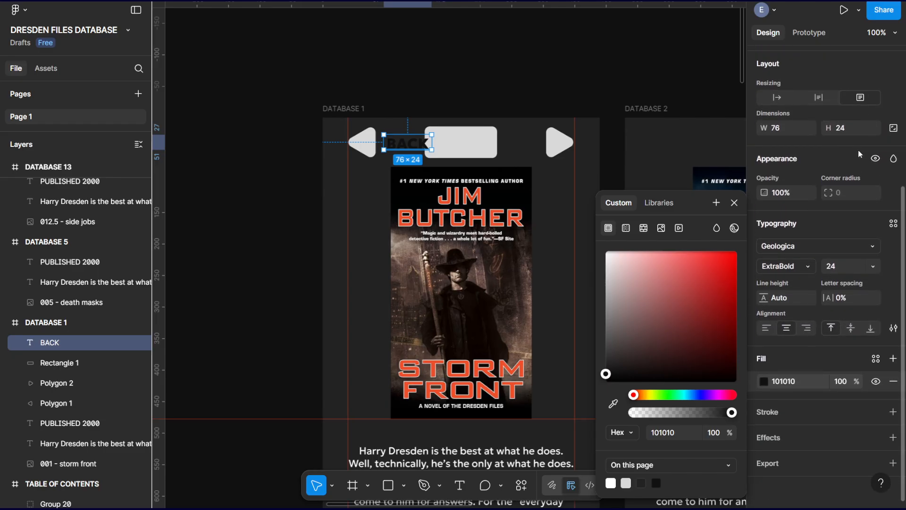
click(554, 186)
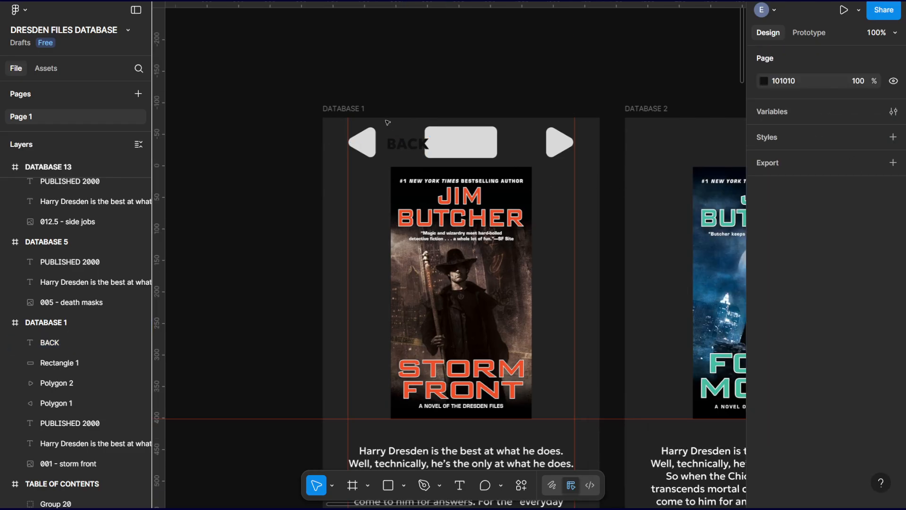
Check the fill color of the DATABASE 1 frame.
click(349, 110)
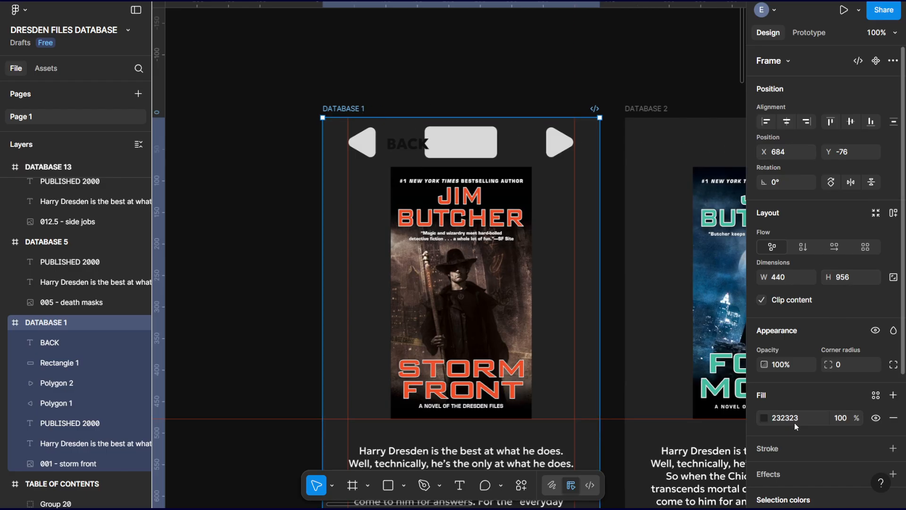
click(534, 60)
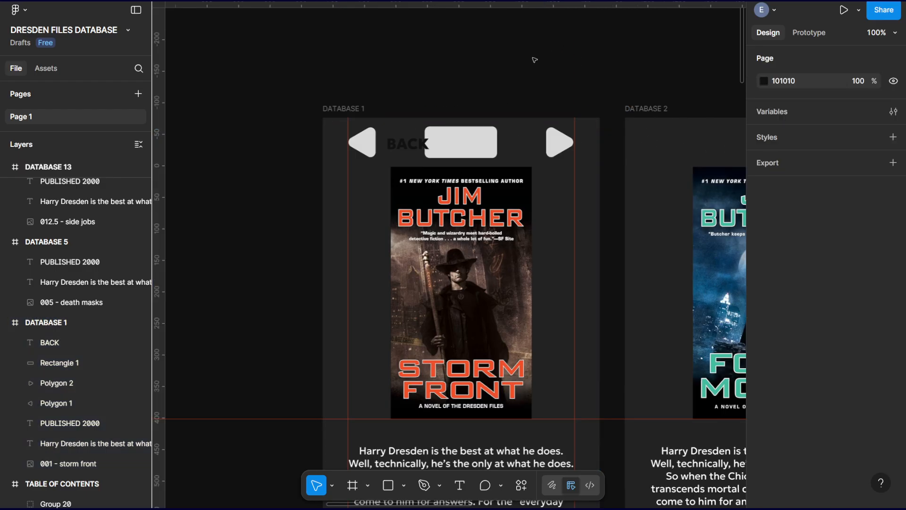
click(347, 109)
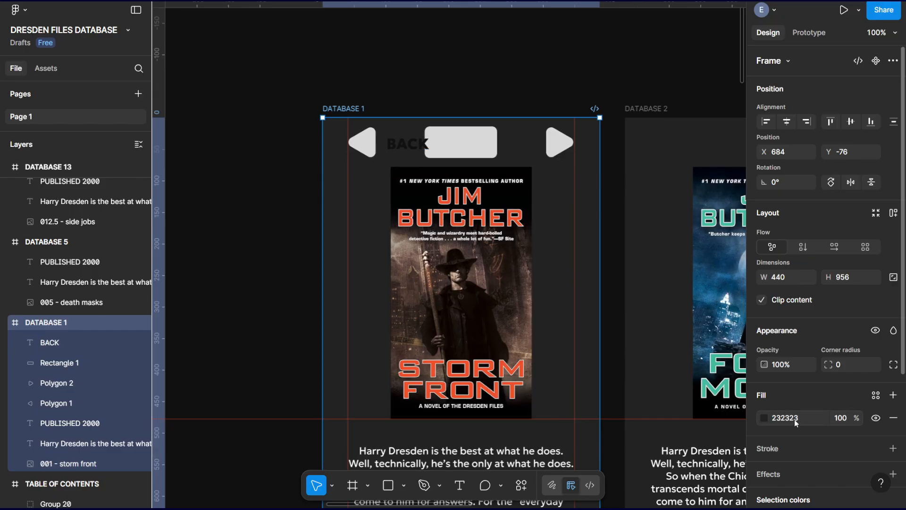
Return the BACK label to the middle of the rounded rectangle at X 181, Y 24.
drag(408, 145, 456, 142)
key(ctrl+z)
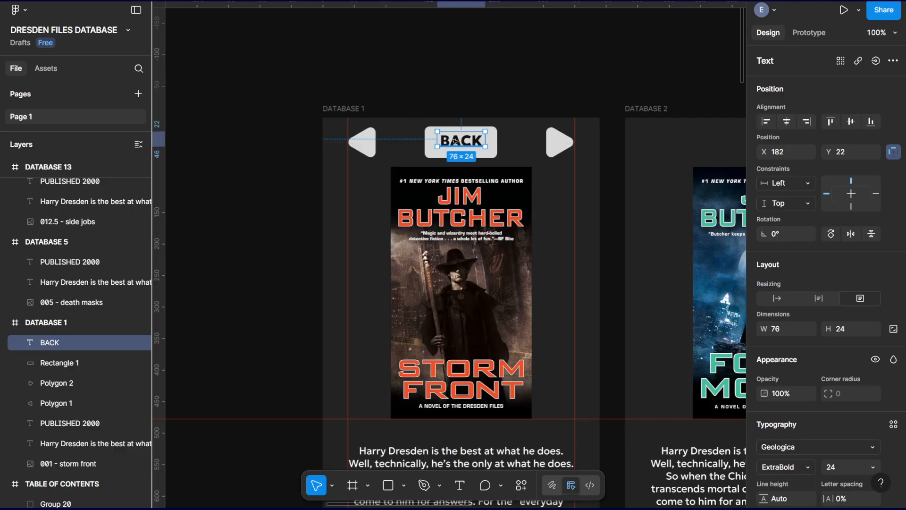
key(Left)
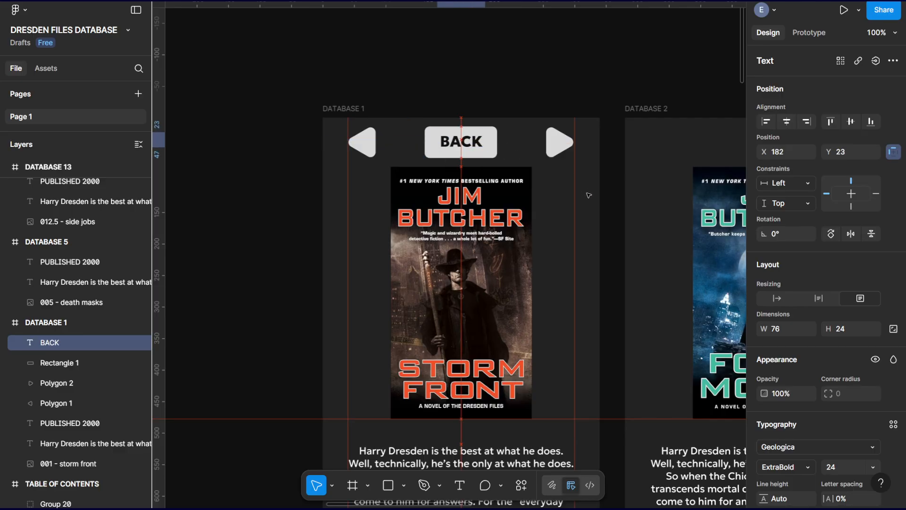
key(Up)
key(Right)
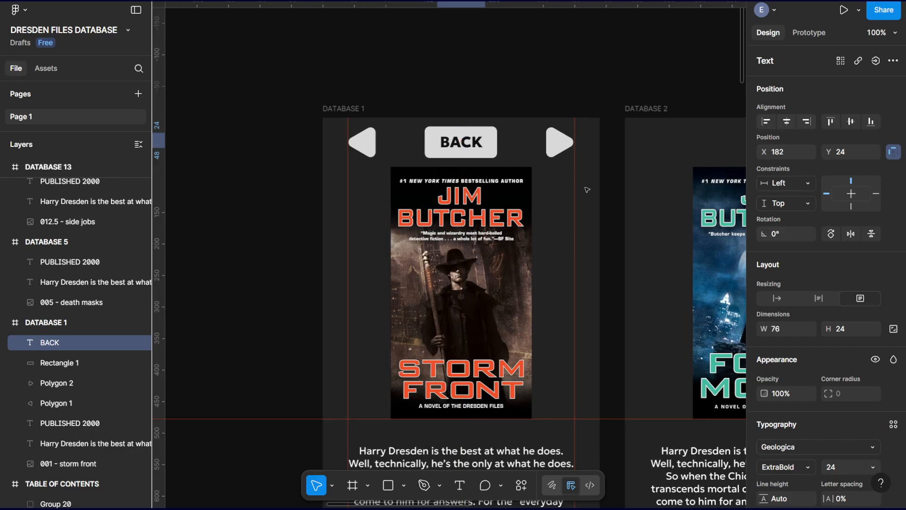
key(Left)
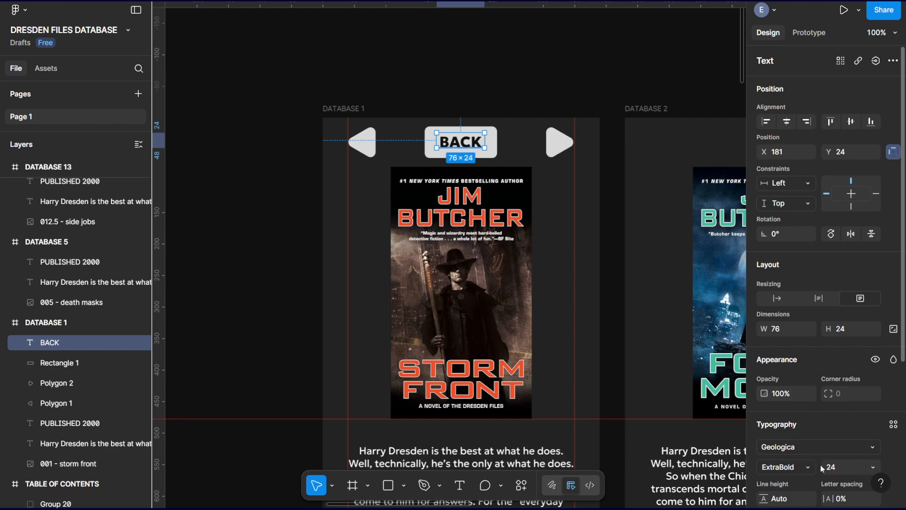
Set the BACK label's fill color to 232323, matching the DATABASE 1 frame's background.
scroll(803, 408, down, 5)
scroll(807, 411, down, 3)
click(804, 381)
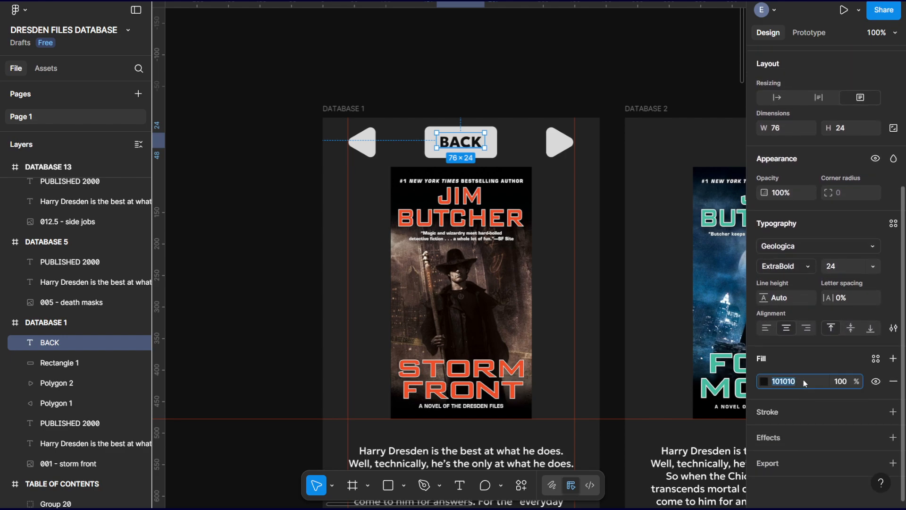
text(232323)
key(Return)
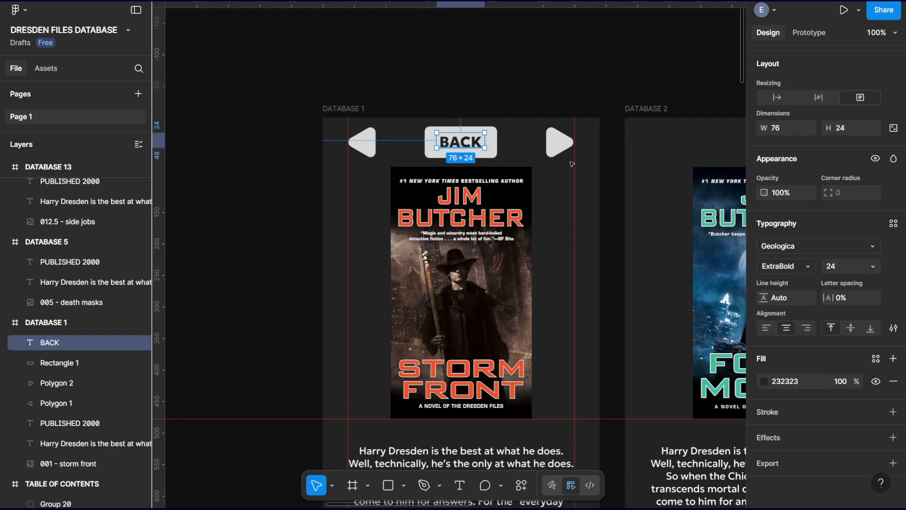
click(519, 76)
Group the BACK label with its rounded rectangle and rename the group "BACK BUTTON".
click(473, 144)
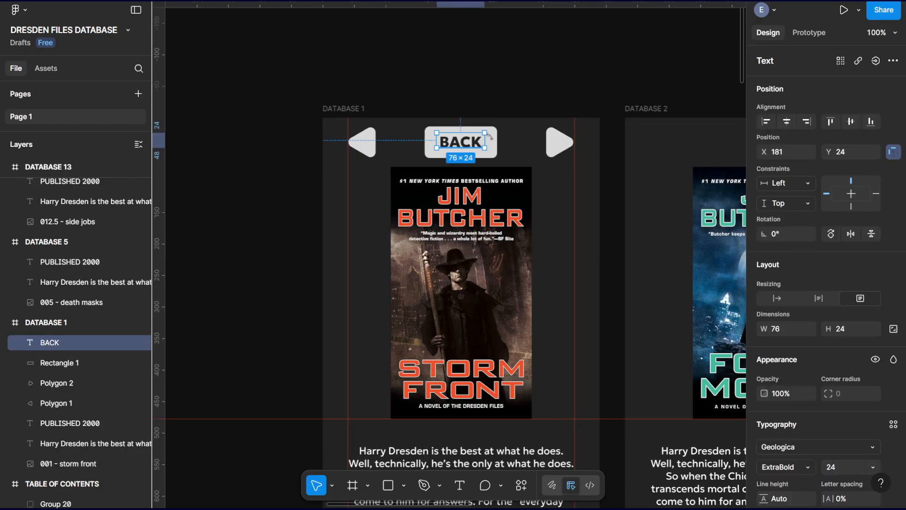
shift+click(493, 143)
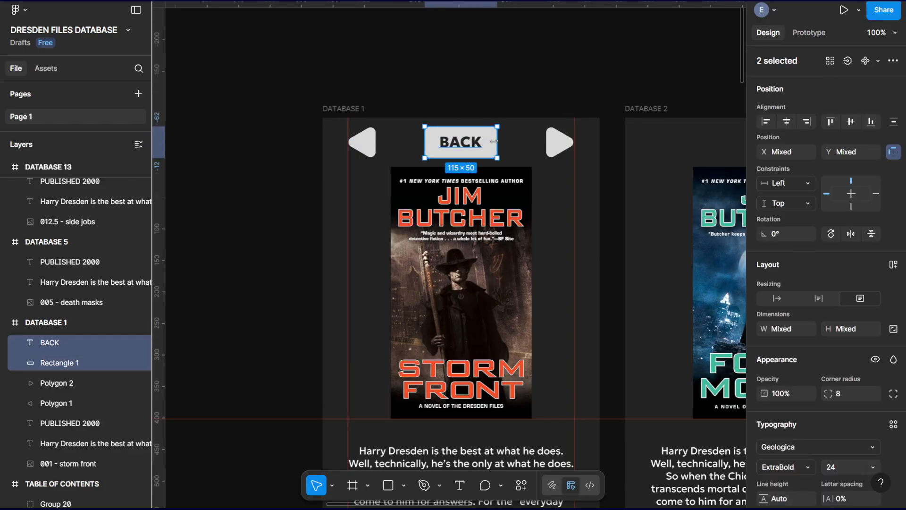
key(ctrl+g)
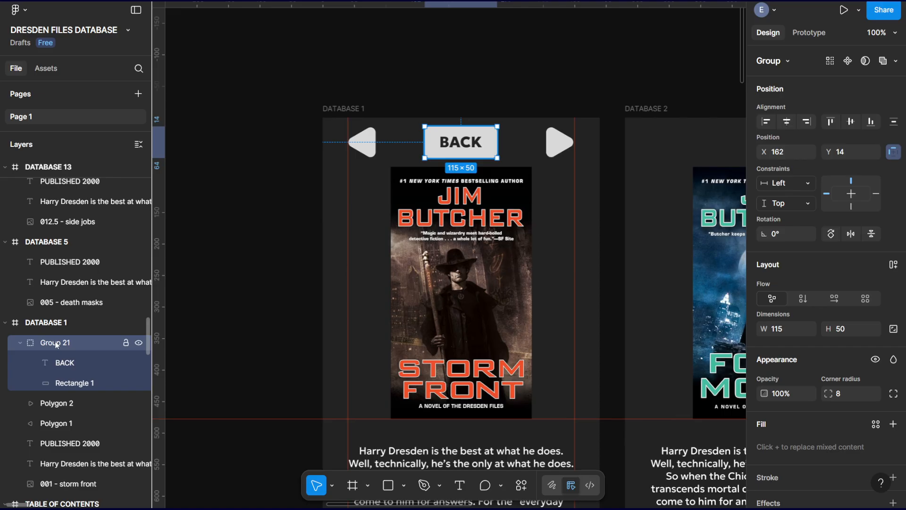
right_click(59, 344)
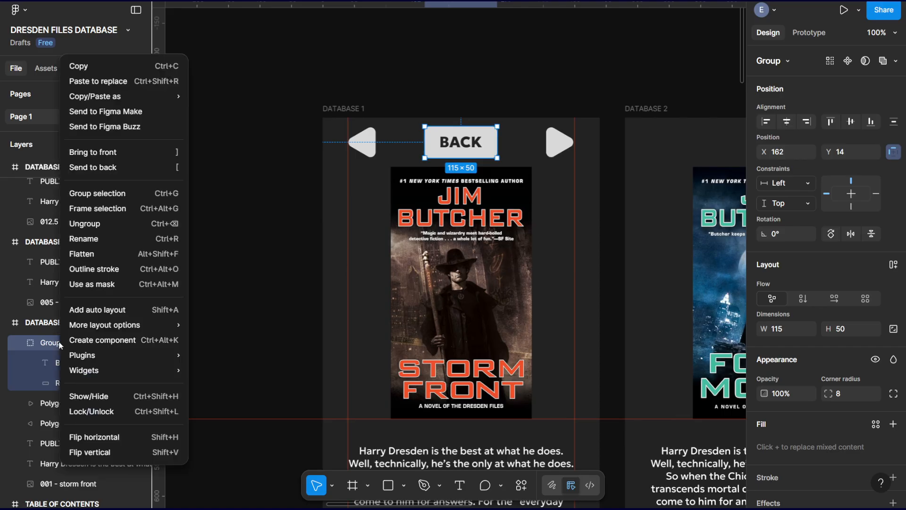
click(83, 236)
text(BACK BUTTON)
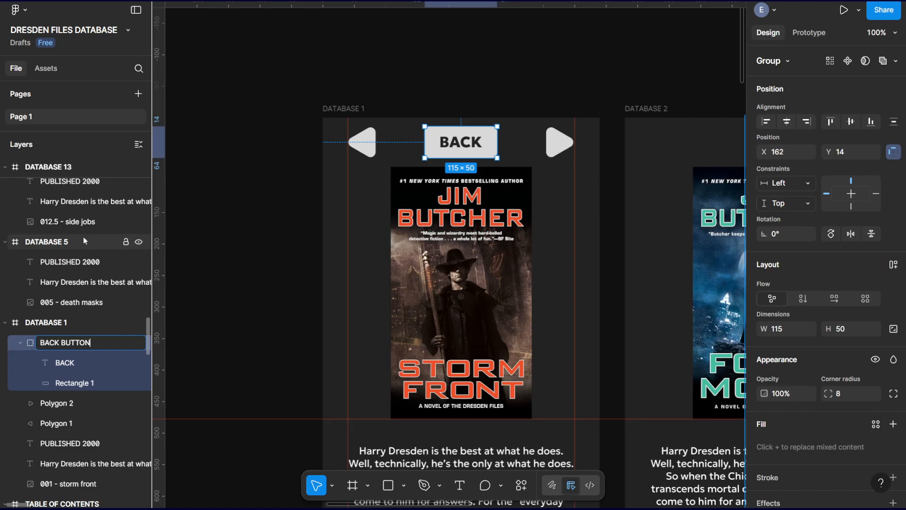
key(Return)
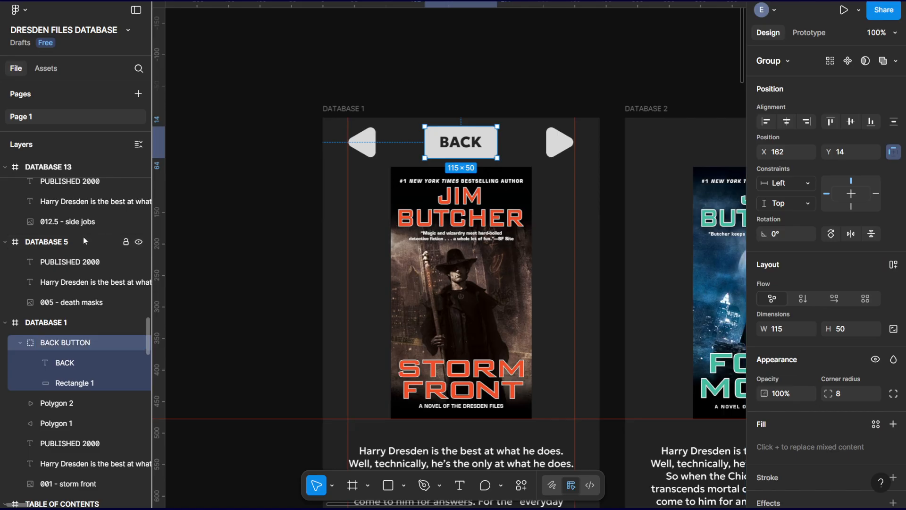
Rename the left-pointing triangle's layer in DATABASE 1 as "BACK ARROW".
click(65, 425)
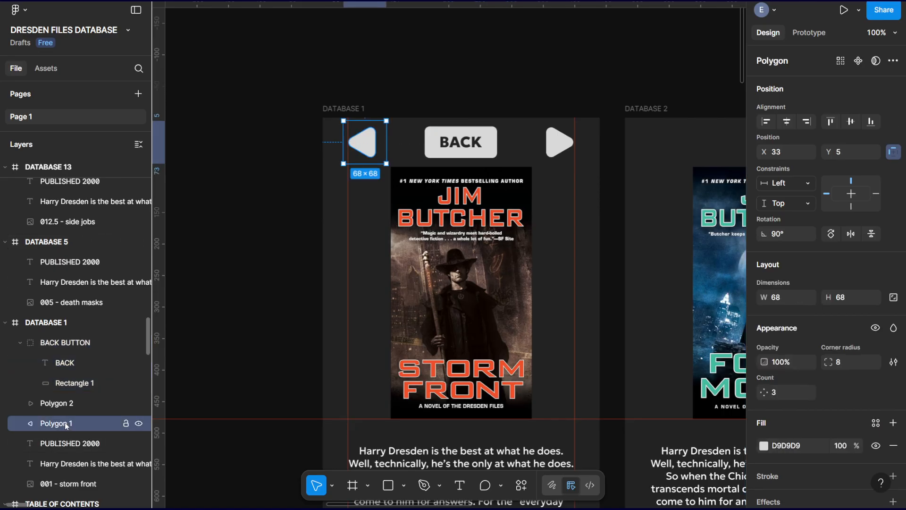
double_click(66, 425)
text(BACK ARROW)
key(Return)
Rename the right-pointing triangle's layer in DATABASE 1 as "FORWARD ARROW".
click(65, 404)
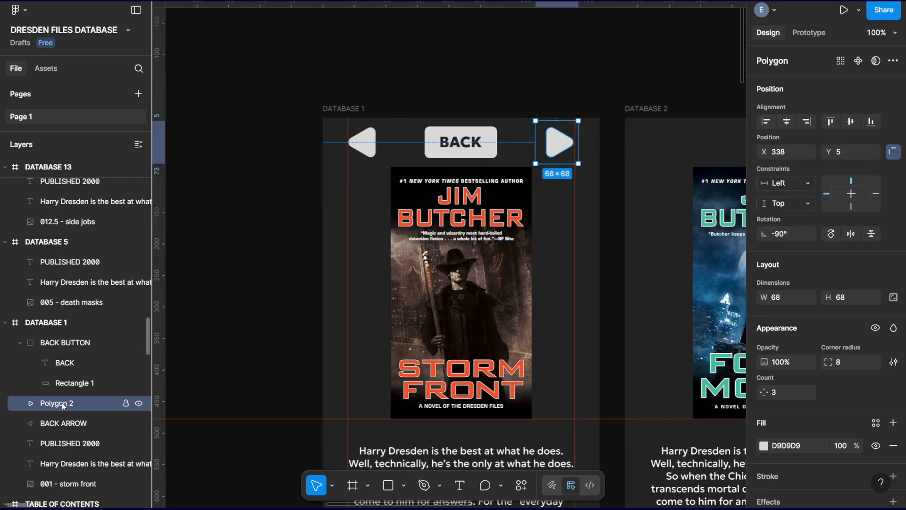
right_click(62, 405)
click(88, 257)
text(FORWARD ARROW)
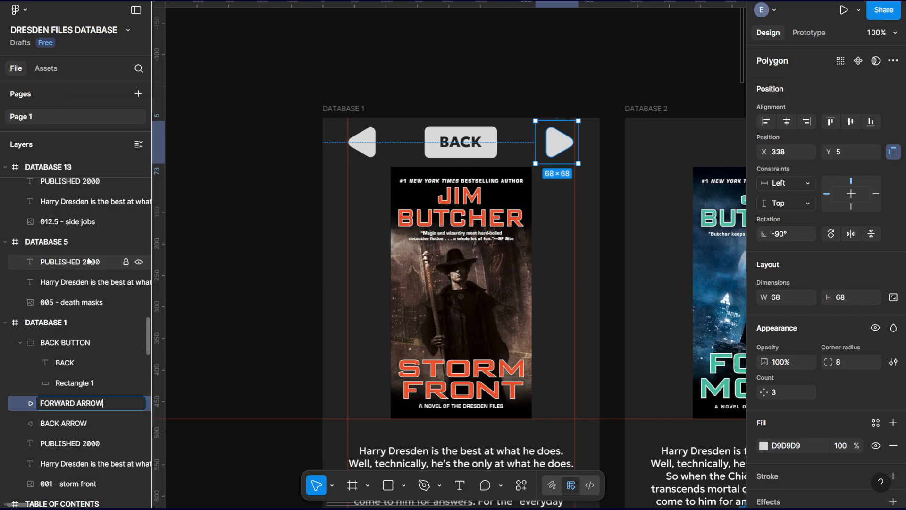
key(Return)
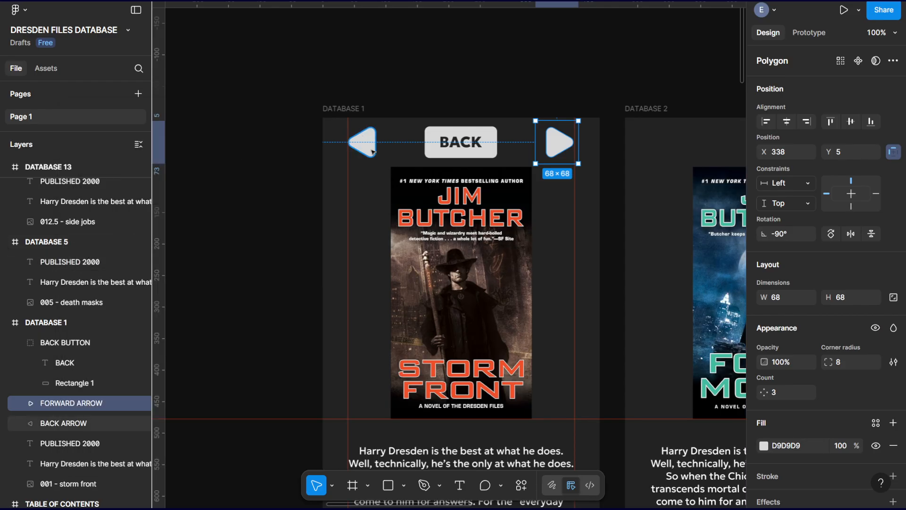
Copy the BACK ARROW, BACK BUTTON and FORWARD ARROW together from the DATABASE 1 frame.
click(373, 151)
click(487, 141)
click(558, 141)
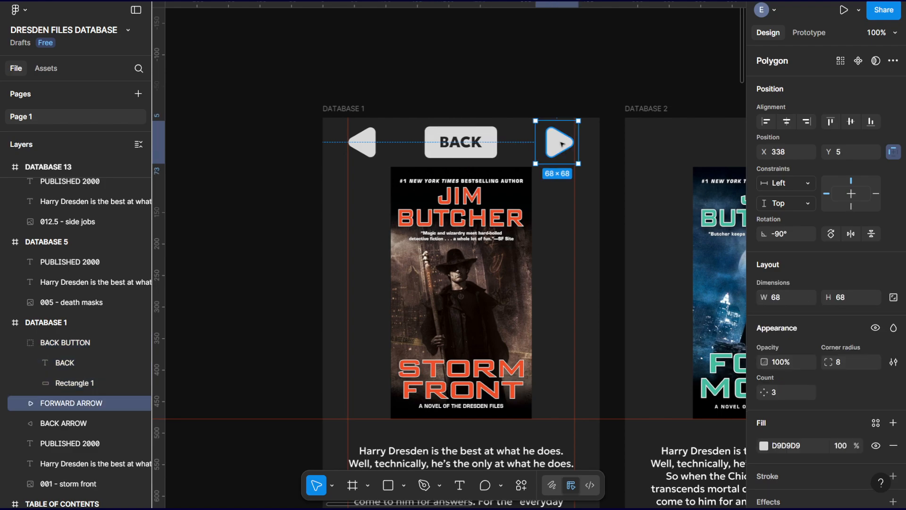
shift+click(439, 135)
shift+click(366, 140)
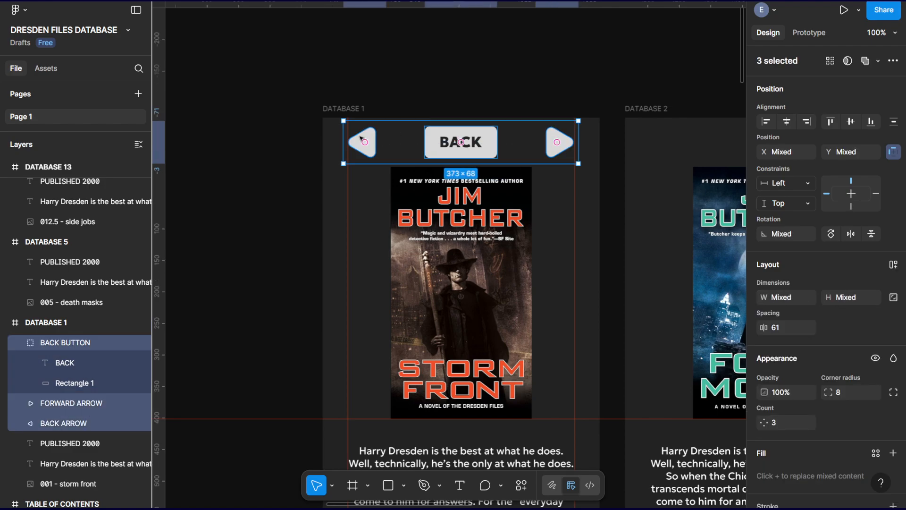
scroll(361, 139, down, 10)
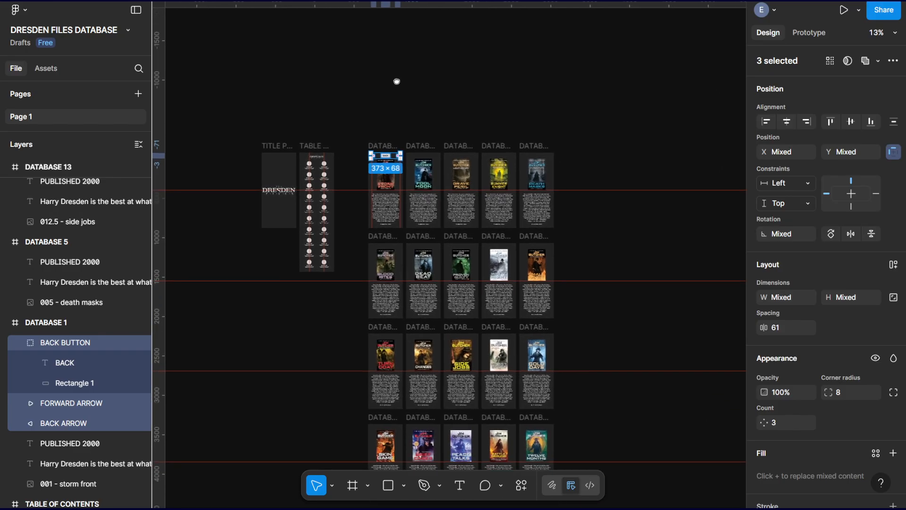
scroll(396, 78, down, 2)
Paste the copied arrows and BACK button into all the frames from DATABASE 2 to DATABASE 20 at once.
click(411, 112)
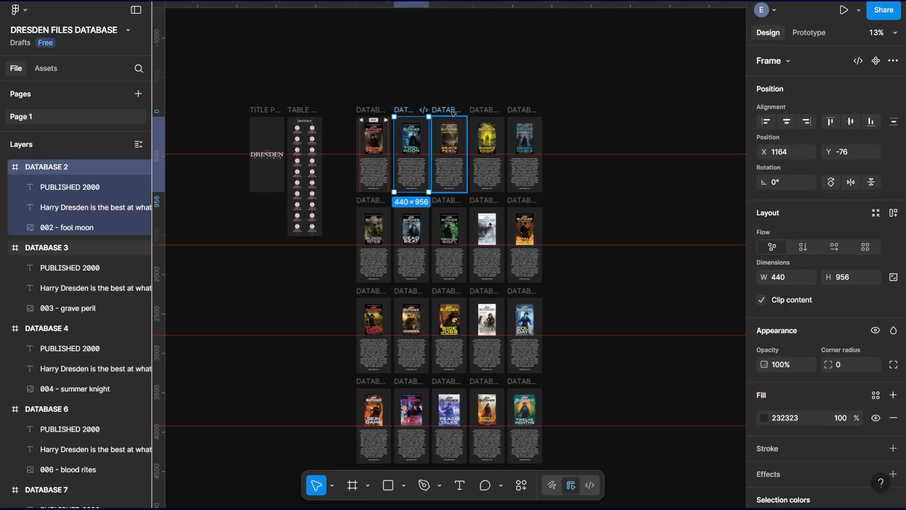
drag(401, 91, 534, 113)
drag(399, 87, 528, 116)
click(409, 110)
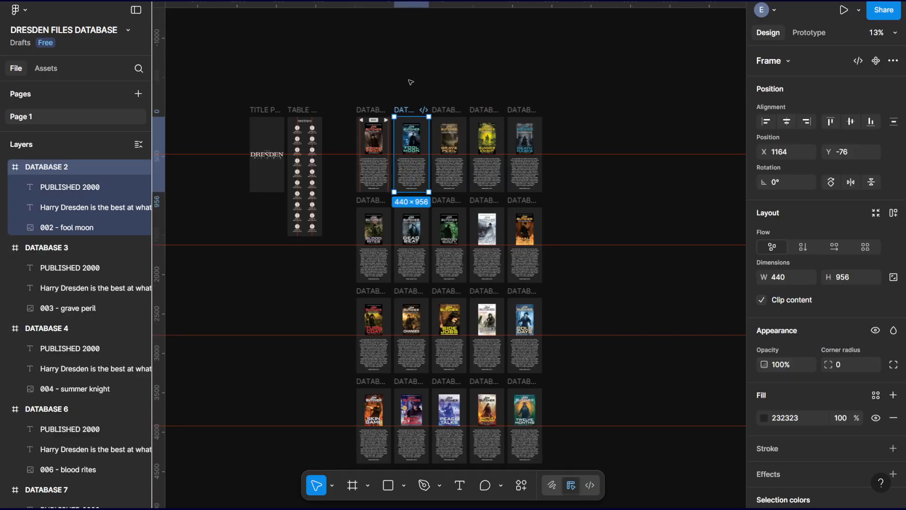
drag(409, 81, 577, 409)
drag(372, 414, 359, 128)
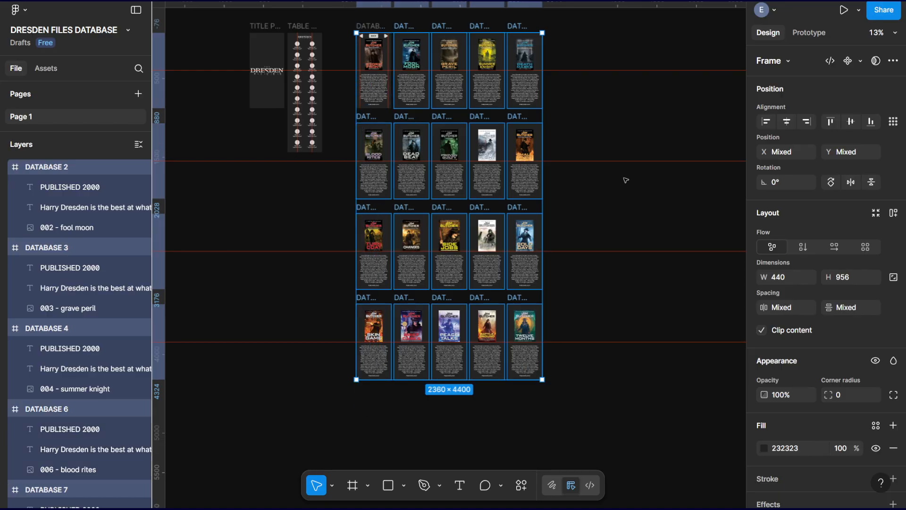
key(ctrl+v)
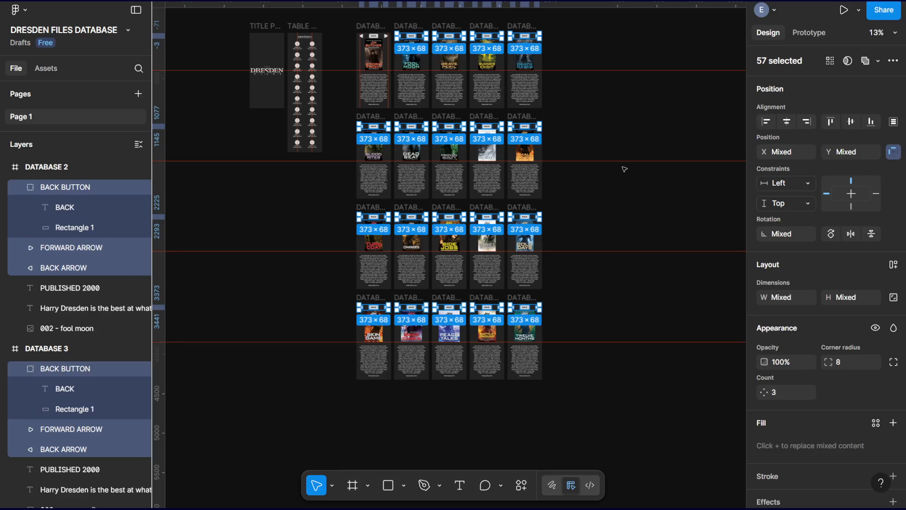
click(603, 107)
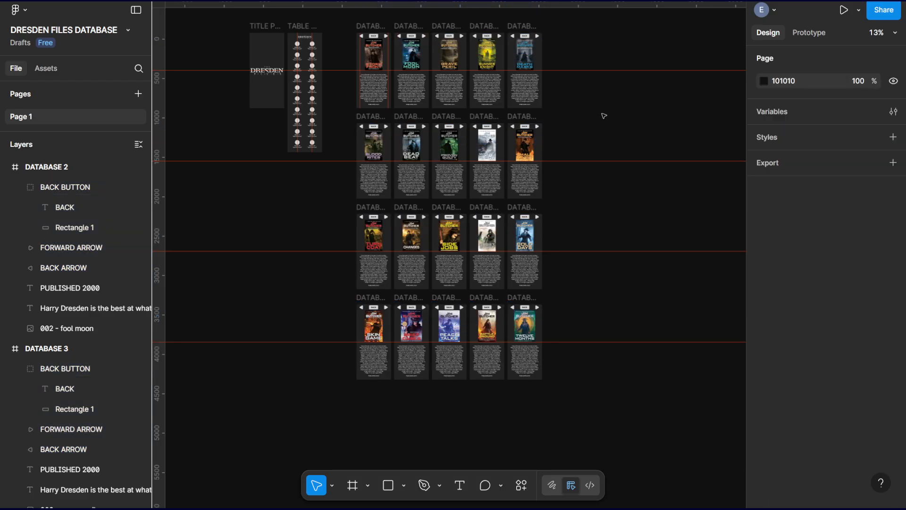
Examine the placement of the navigation arrows and BACK buttons across the DATABASE pages.
key(ctrl+equal)
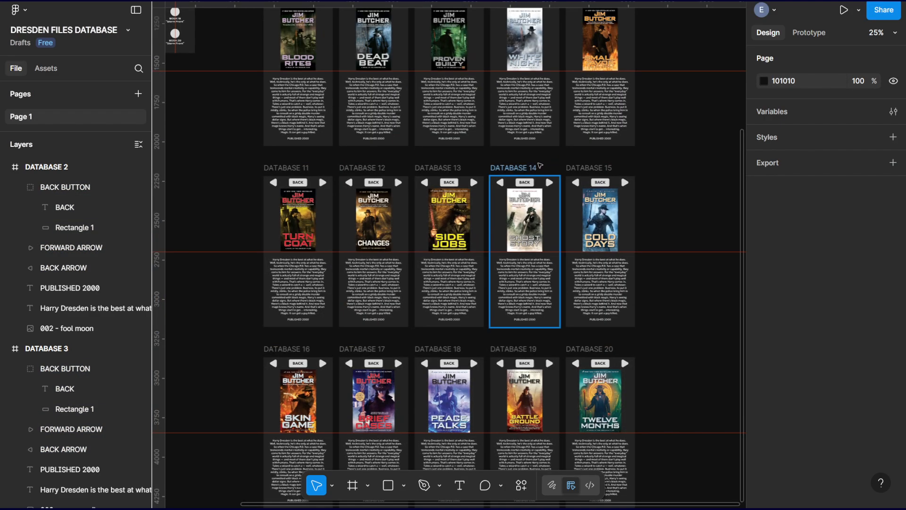
key(ctrl+equal)
key(ctrl+equal)
key(ctrl+minus)
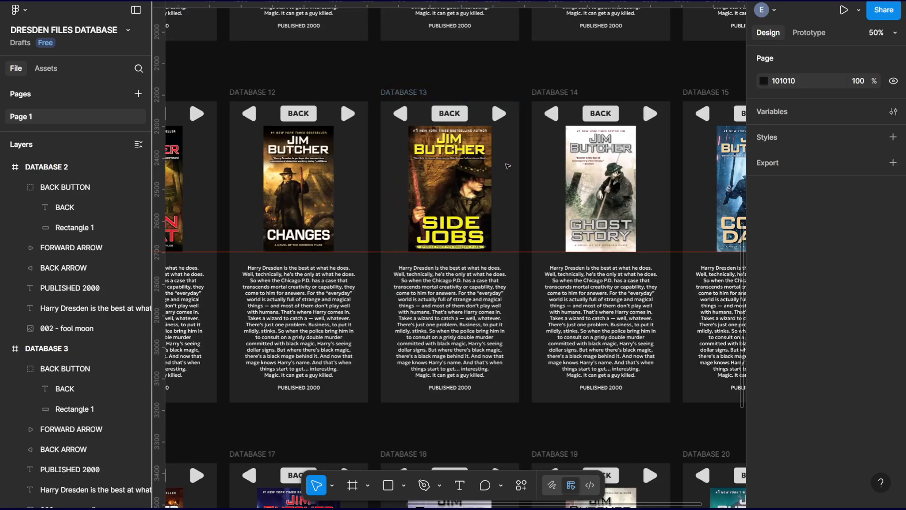
scroll(497, 150, up, 10)
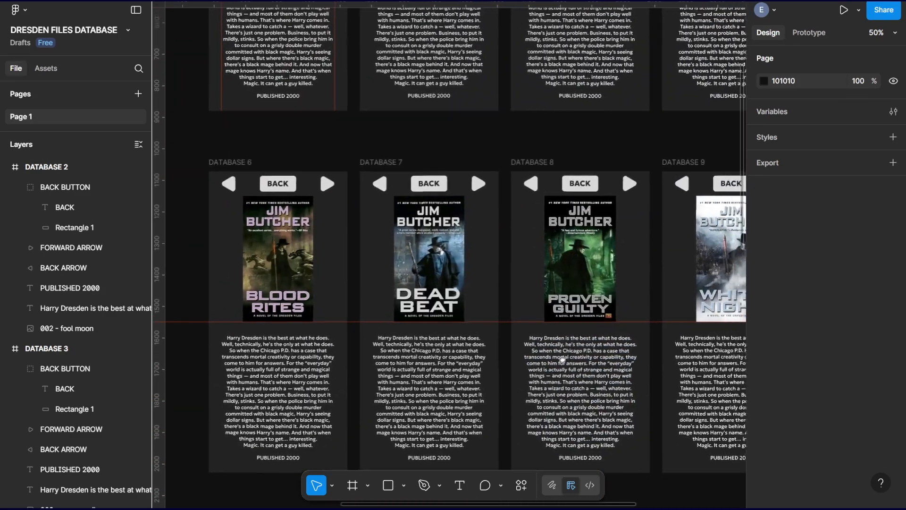
scroll(523, 340, down, 3)
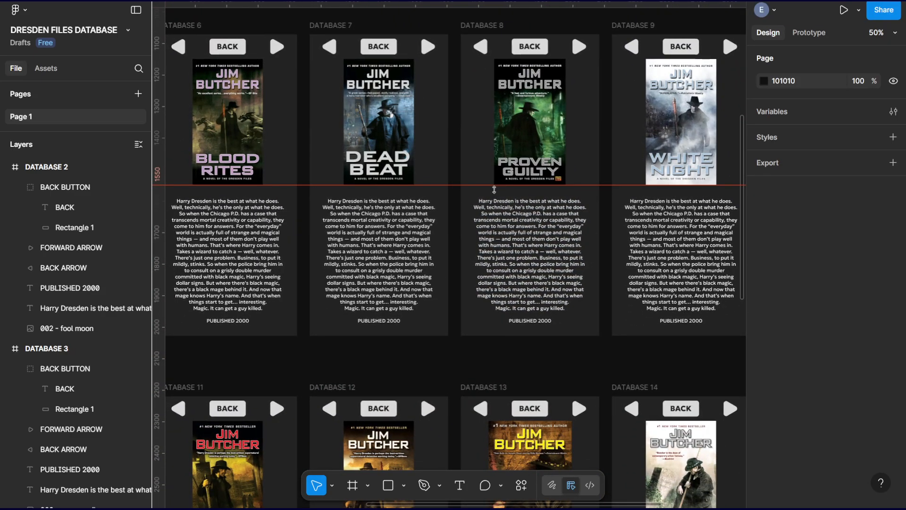
key(ctrl+minus)
drag(465, 218, 611, 299)
drag(365, 263, 447, 287)
drag(593, 301, 328, 276)
drag(347, 246, 466, 281)
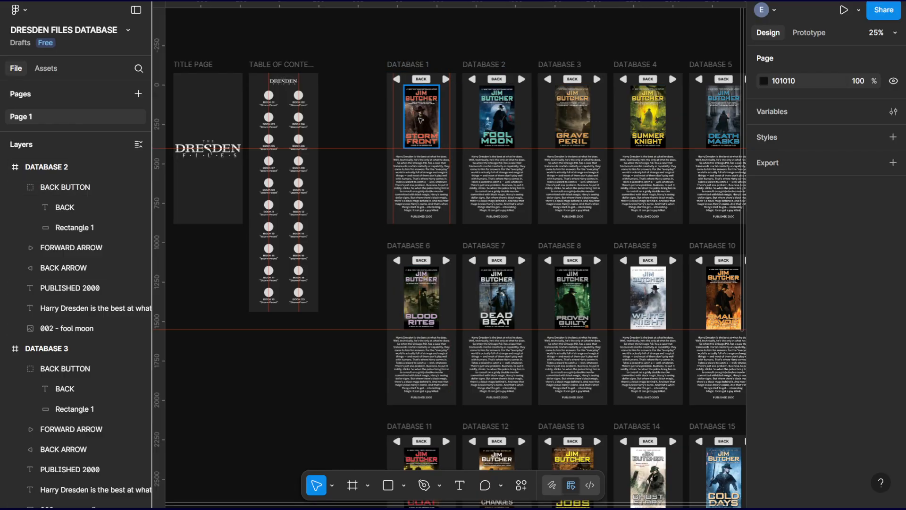
drag(434, 119, 506, 128)
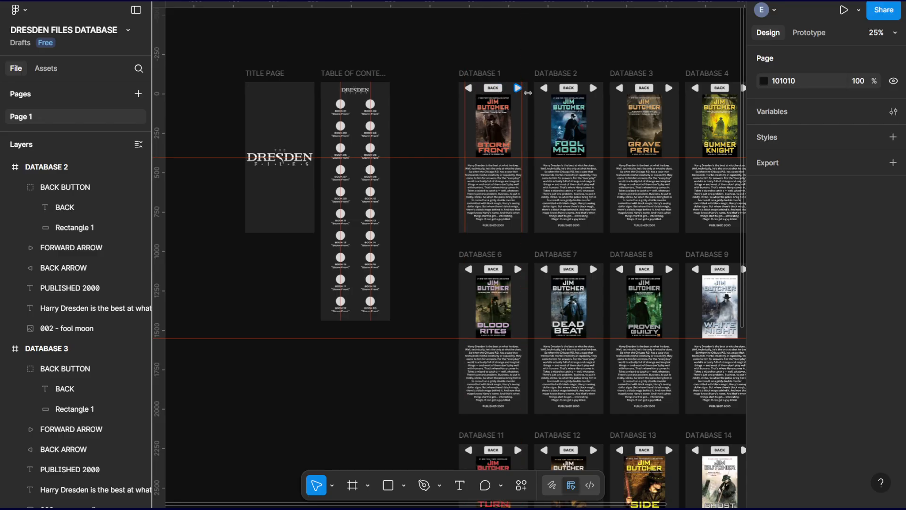
scroll(600, 142, down, 5)
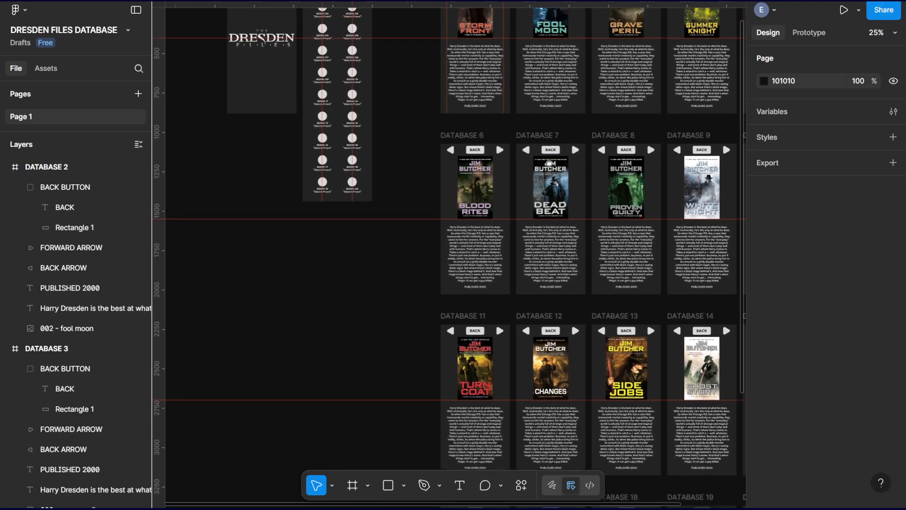
scroll(537, 224, up, 3)
scroll(537, 223, up, 3)
scroll(537, 224, left, 3)
drag(537, 223, 487, 186)
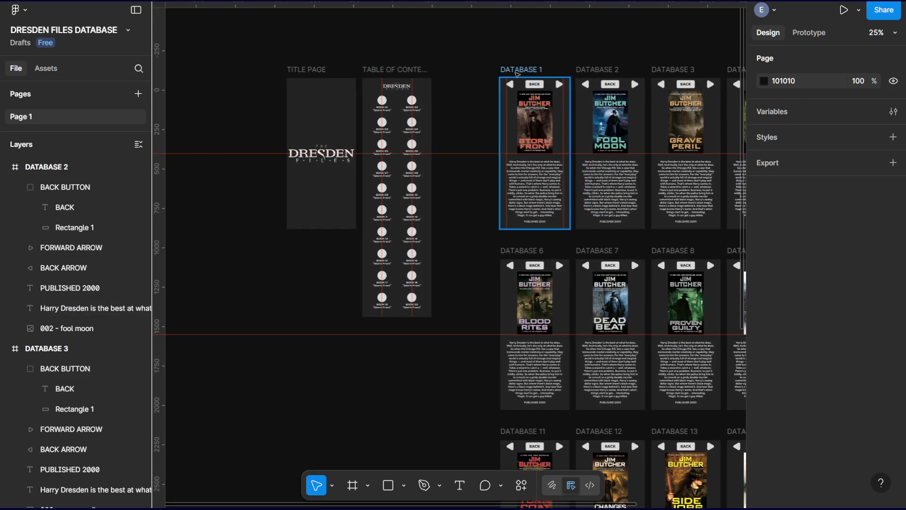
drag(465, 121, 423, 121)
Switch to prototyping and give the BOOK 01 group in TABLE OF CONTENTS an On tap interaction that navigates to DATABASE 1.
click(817, 32)
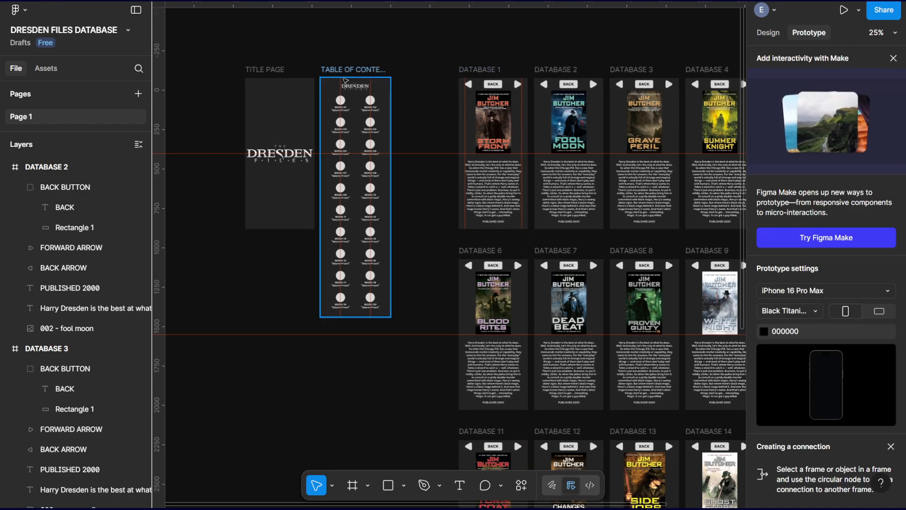
key(ctrl+equal)
drag(398, 112, 574, 256)
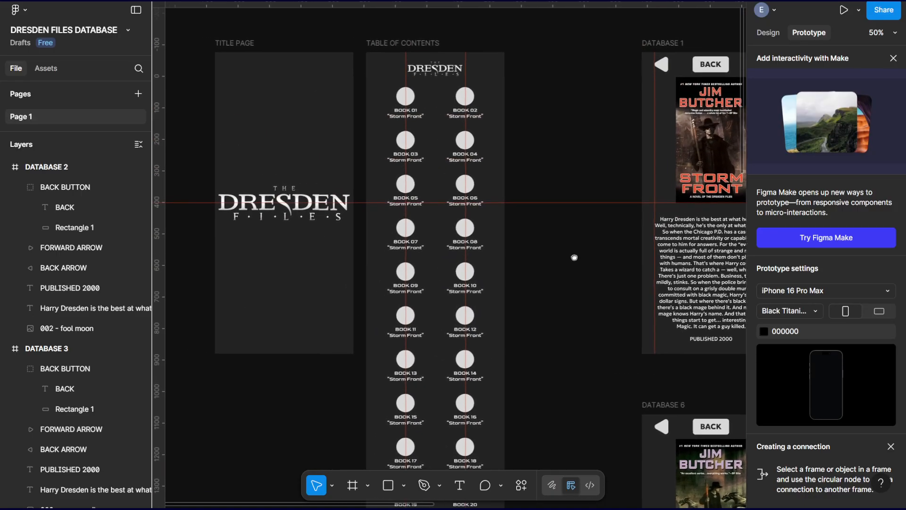
key(ctrl+equal)
drag(587, 178, 693, 277)
scroll(696, 144, up, 5)
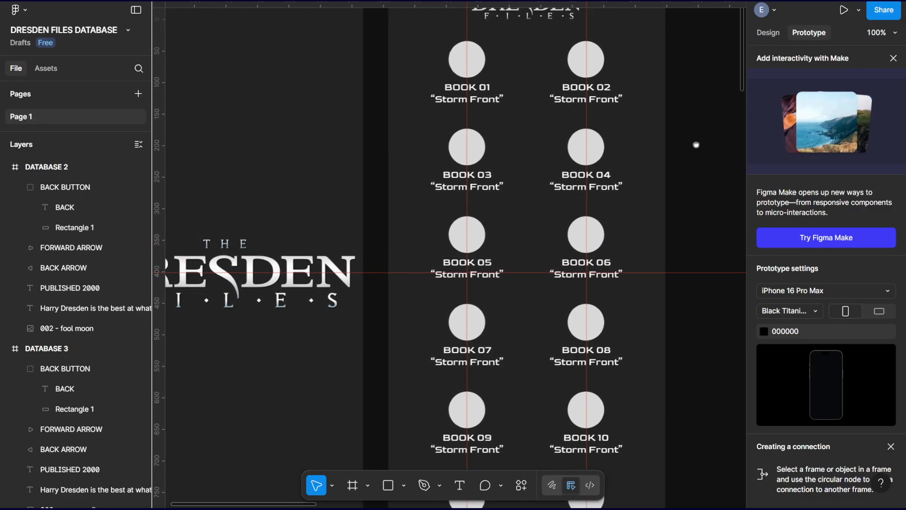
scroll(696, 143, right, 2)
click(434, 151)
click(434, 151)
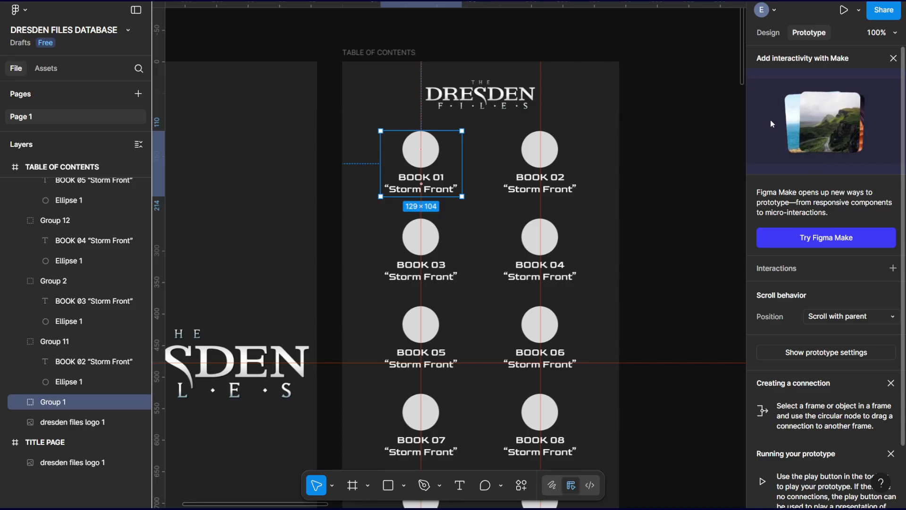
click(893, 59)
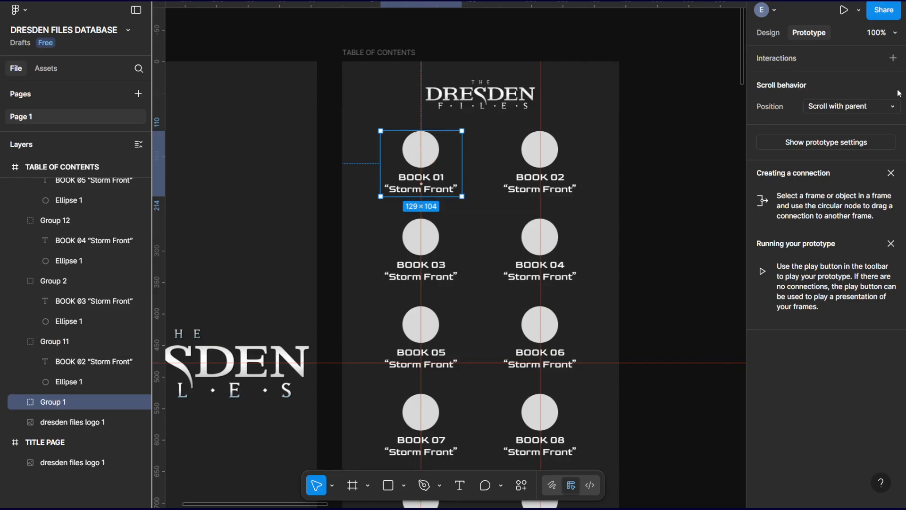
click(894, 58)
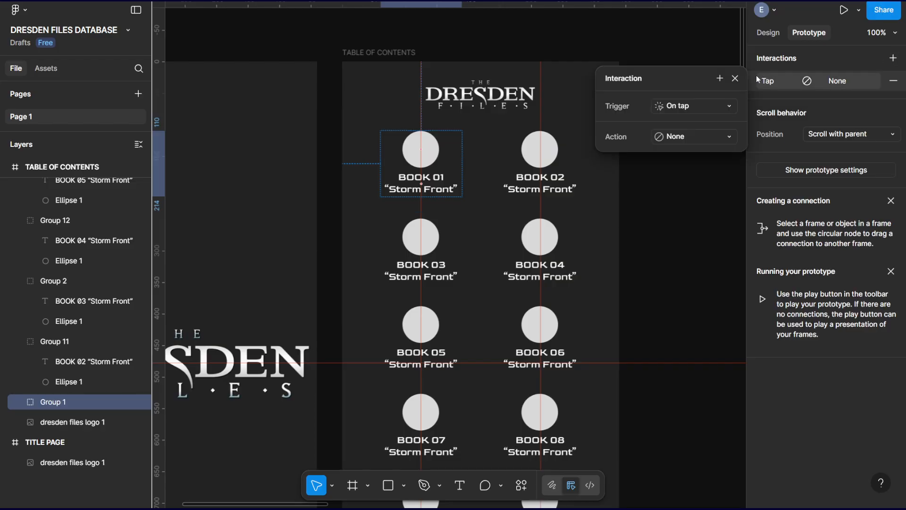
click(690, 137)
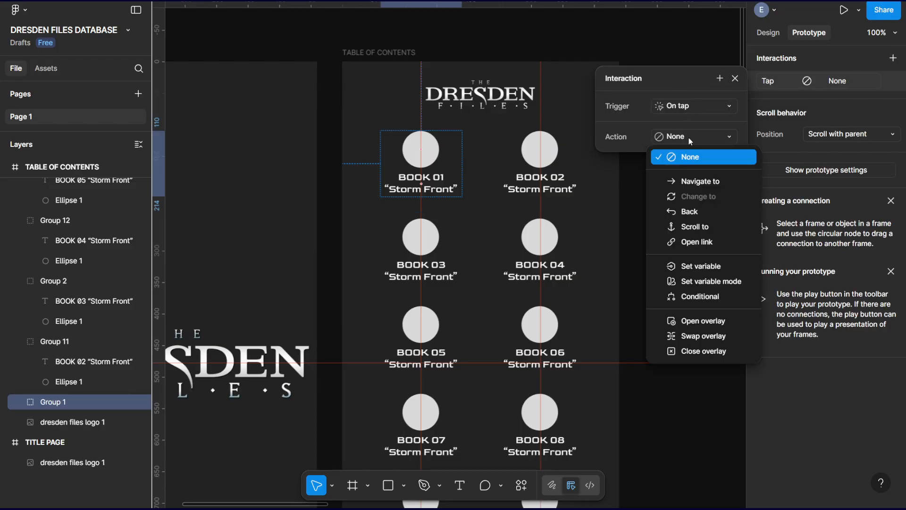
click(704, 180)
click(678, 158)
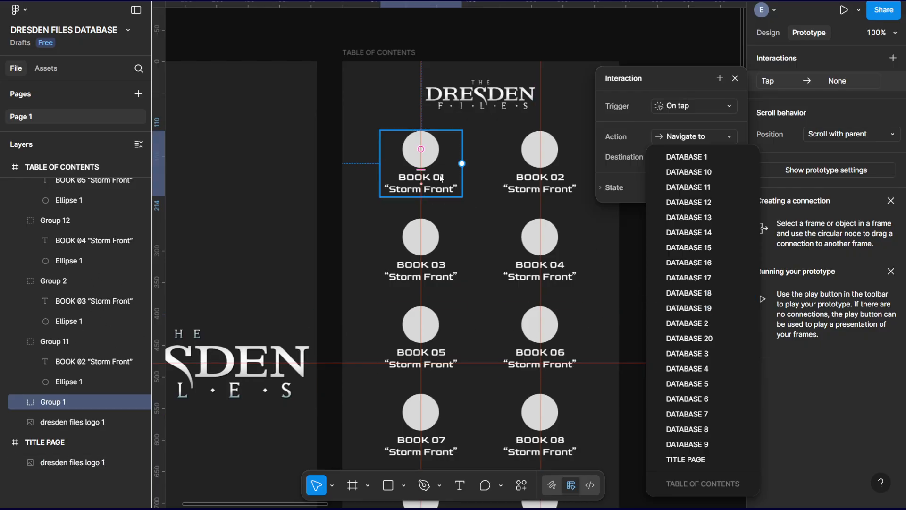
click(713, 157)
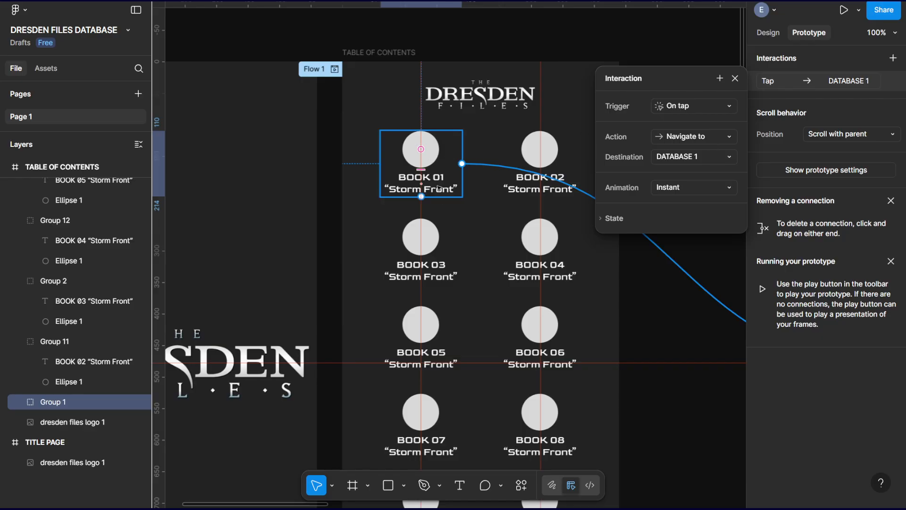
Give the BOOK 02 group in TABLE OF CONTENTS an On tap interaction that navigates to DATABASE 2.
click(554, 156)
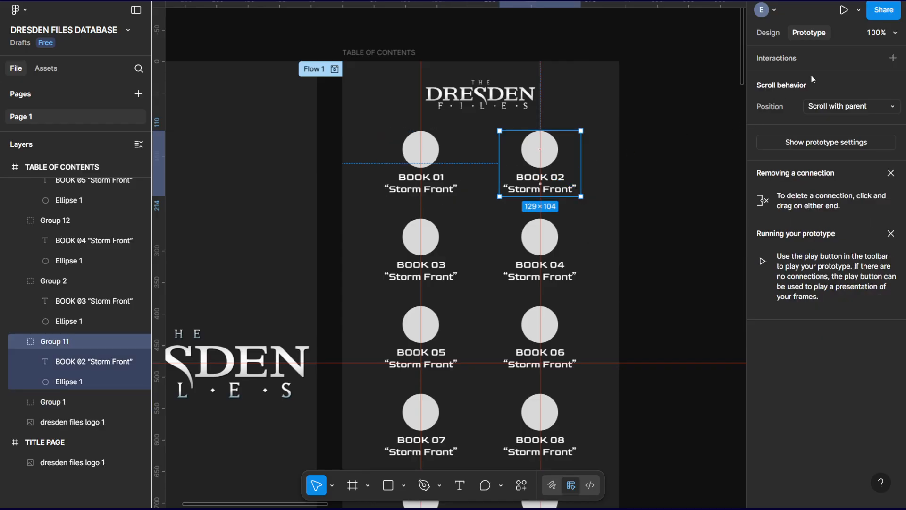
click(893, 58)
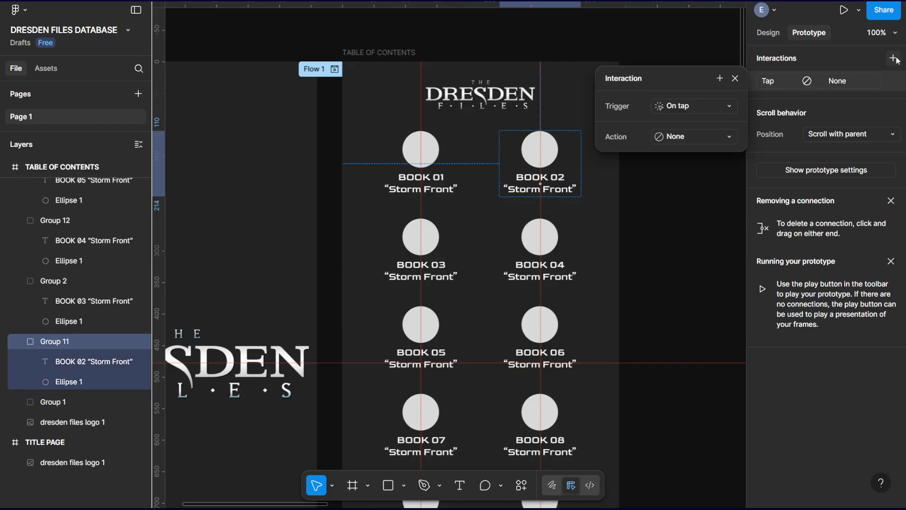
click(670, 141)
click(671, 177)
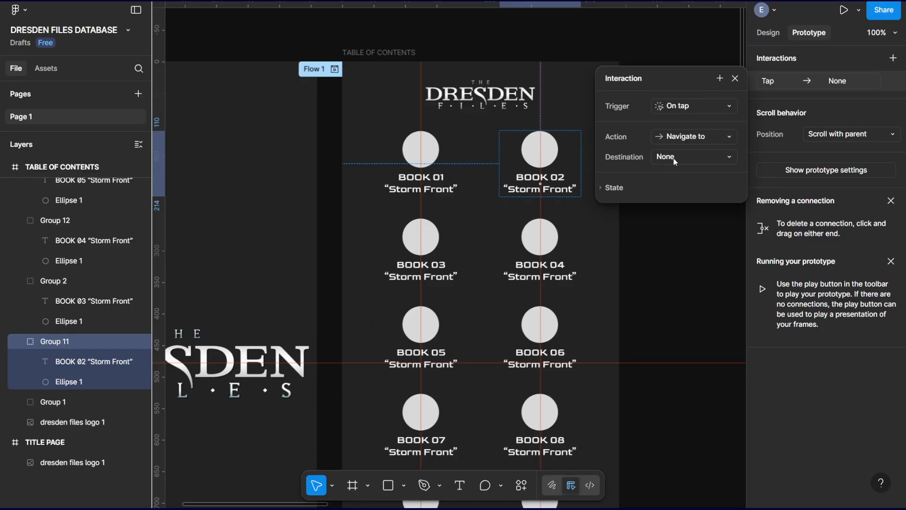
click(675, 160)
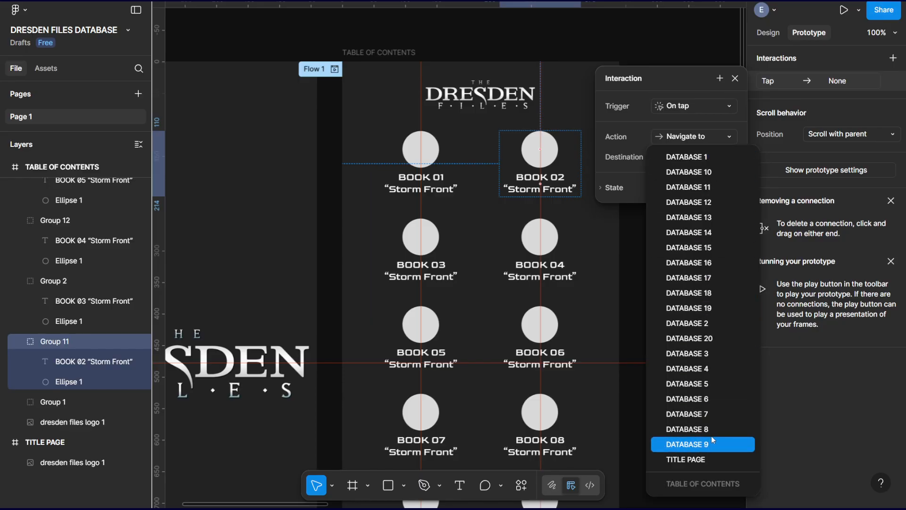
click(710, 324)
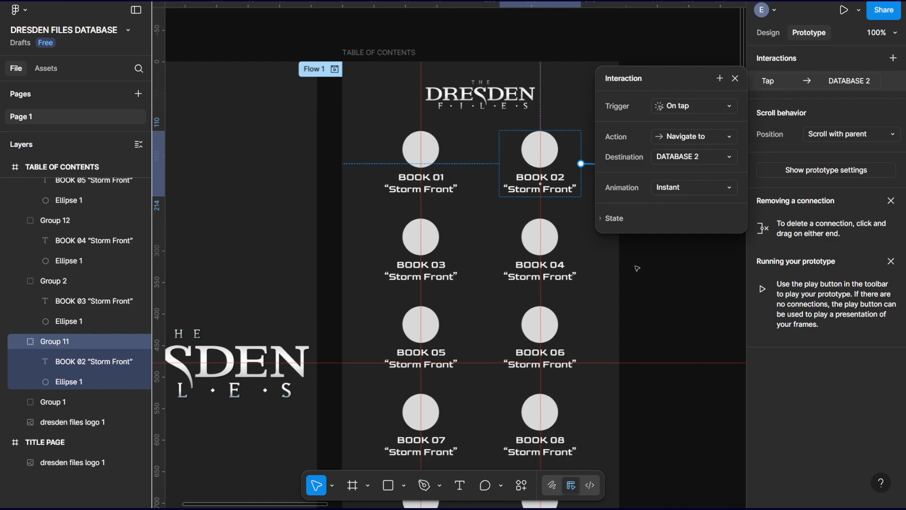
scroll(623, 327, down, 13)
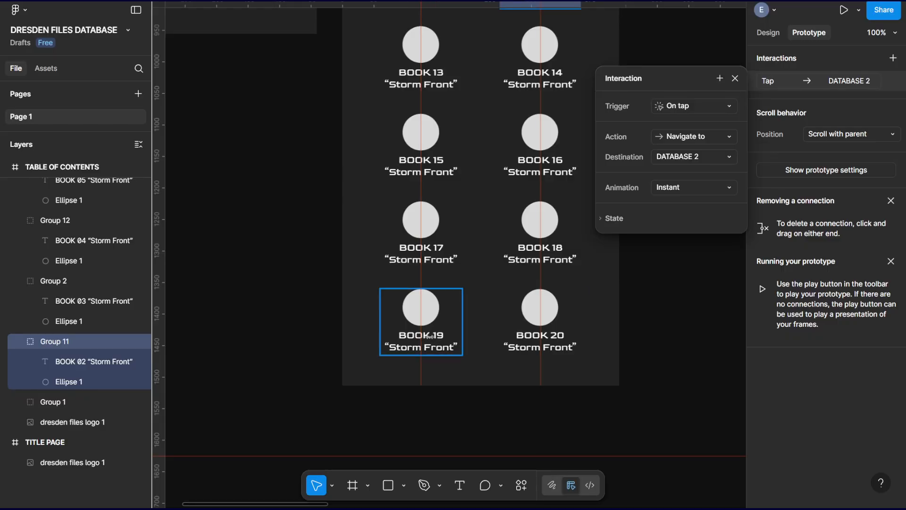
Give the BOOK 03 group in TABLE OF CONTENTS an On tap interaction that navigates to DATABASE 3.
drag(661, 331, 241, 304)
drag(523, 320, 684, 435)
drag(347, 206, 639, 411)
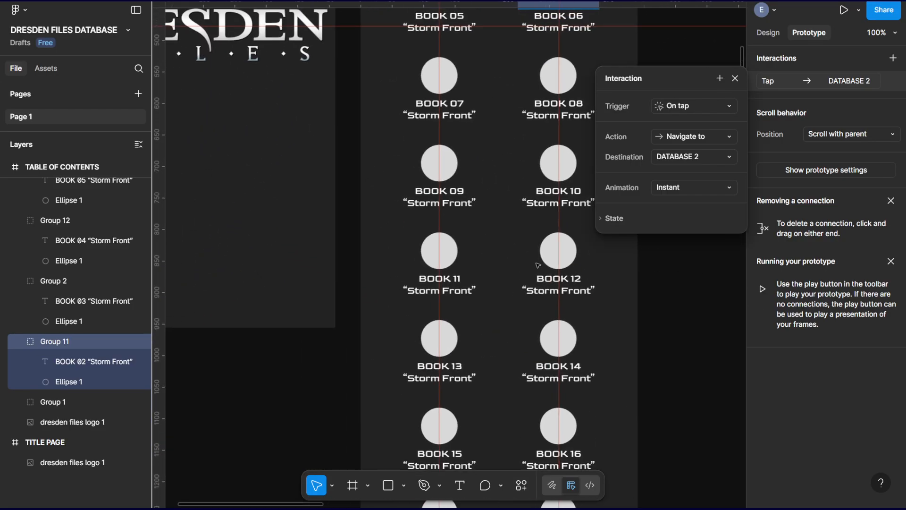
drag(538, 266, 487, 379)
drag(465, 218, 464, 384)
drag(441, 241, 439, 288)
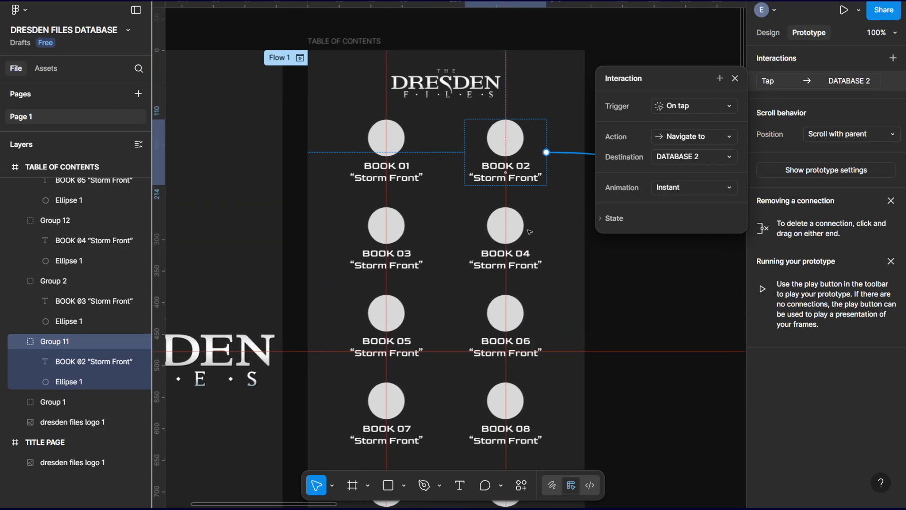
drag(598, 272, 573, 266)
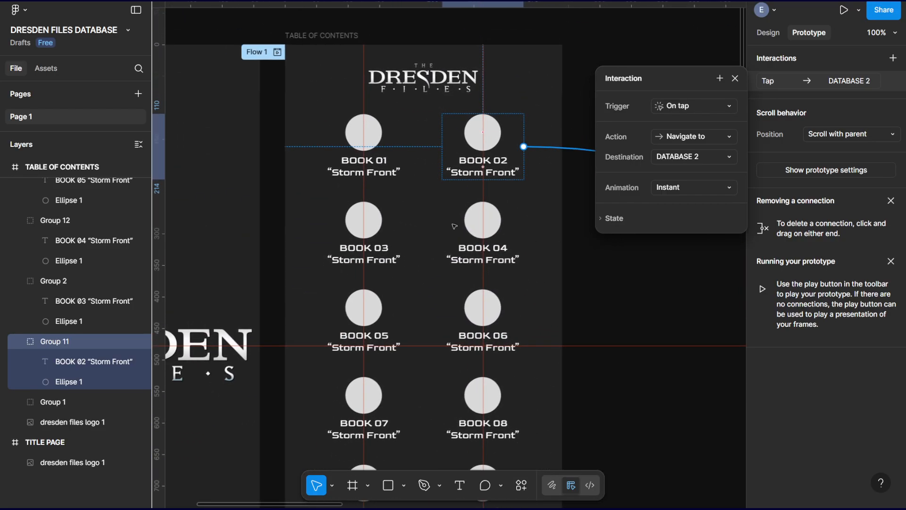
click(378, 225)
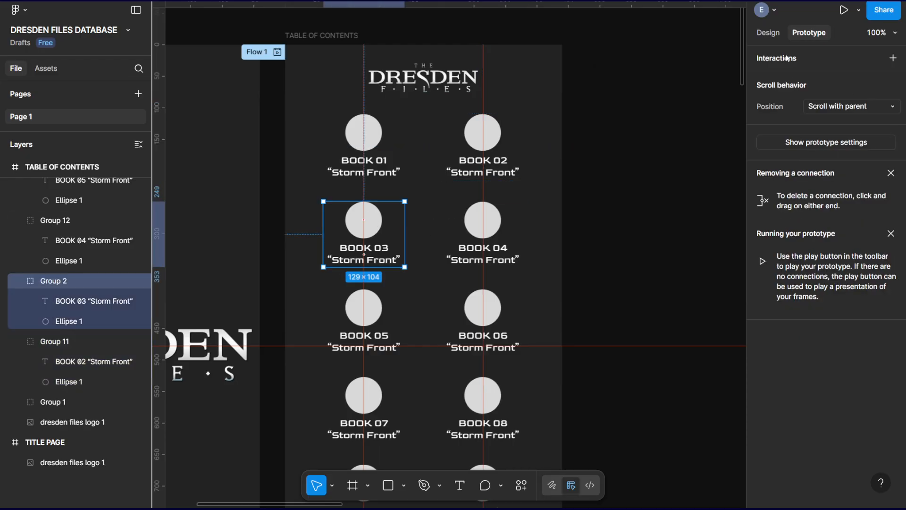
click(893, 58)
click(674, 140)
click(696, 180)
click(685, 157)
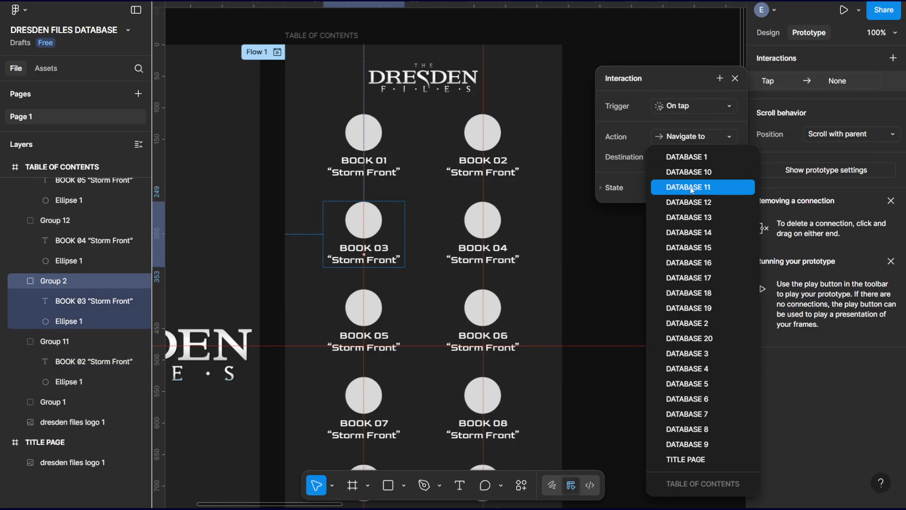
click(695, 355)
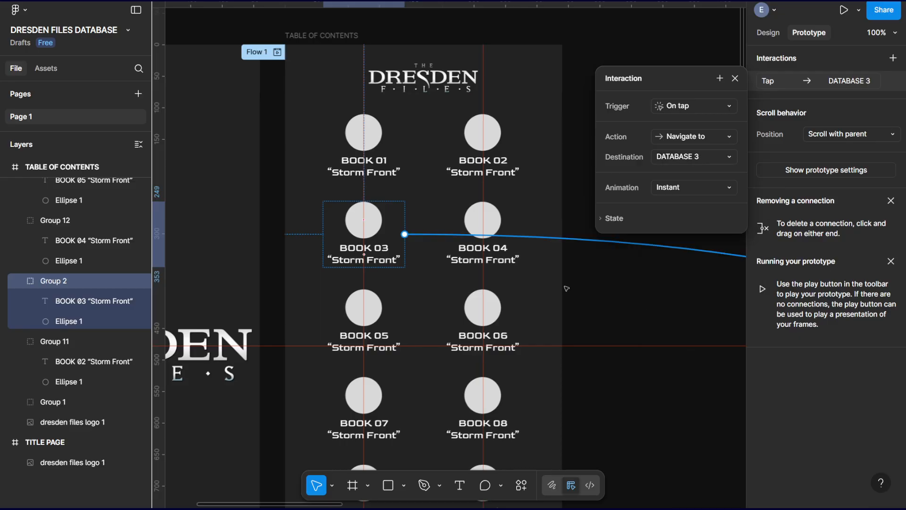
key(Escape)
Give the BOOK 04 group in TABLE OF CONTENTS an On tap interaction that navigates to DATABASE 4 with a Dissolve animation.
click(504, 227)
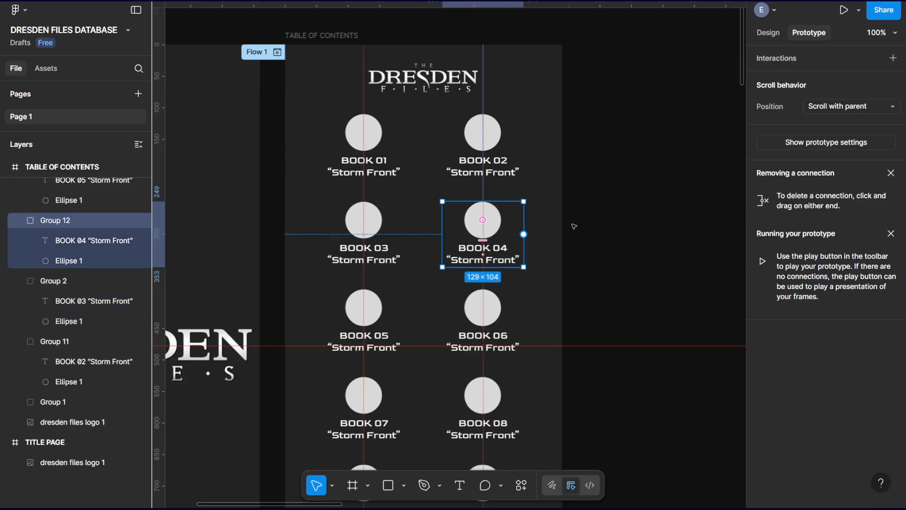
click(893, 57)
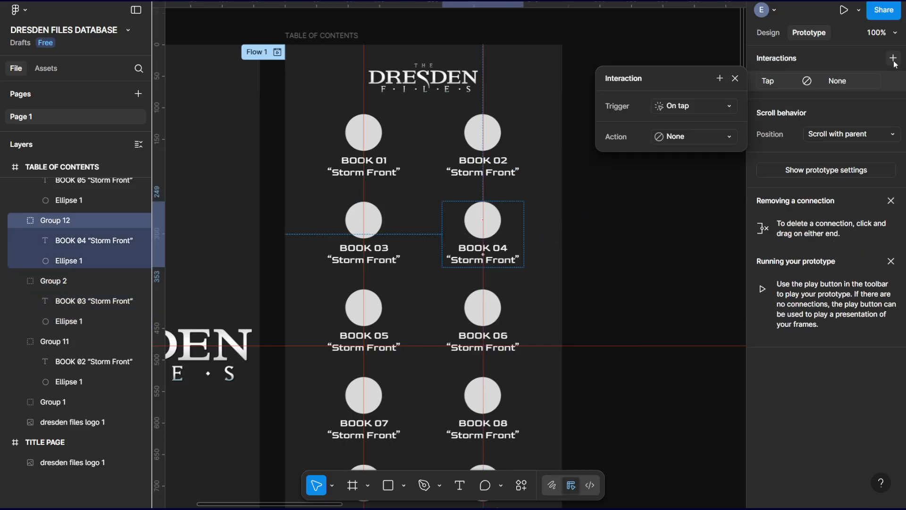
click(701, 137)
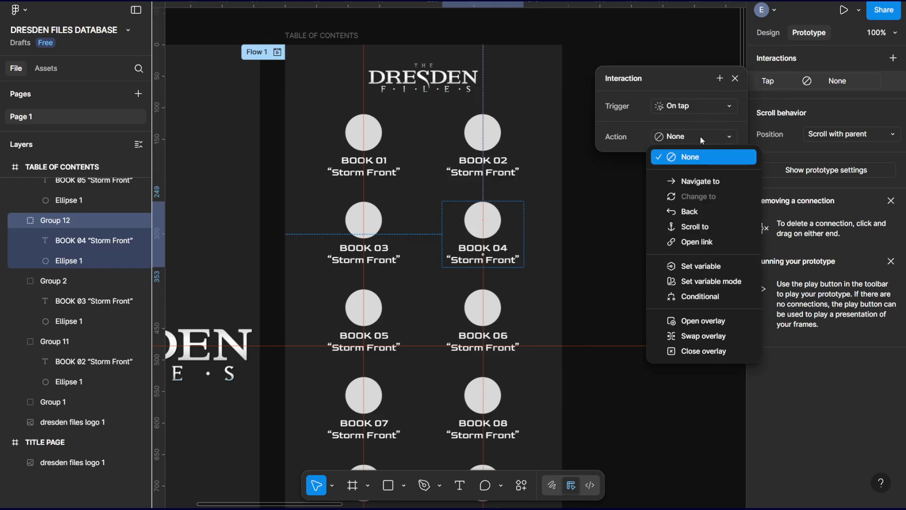
click(711, 179)
click(673, 165)
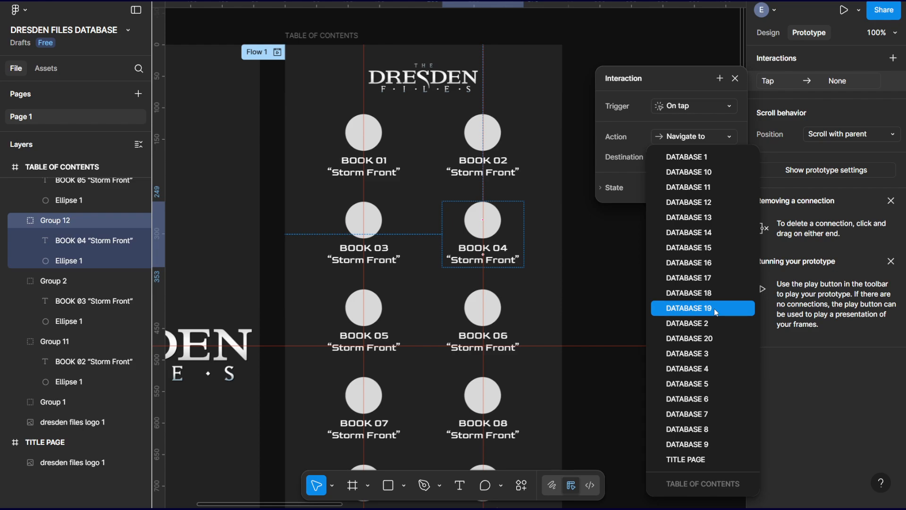
click(701, 371)
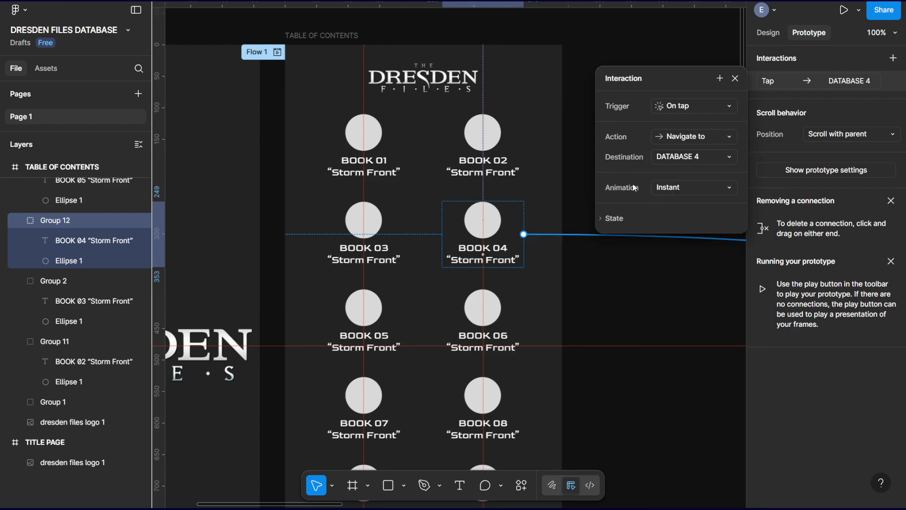
click(690, 188)
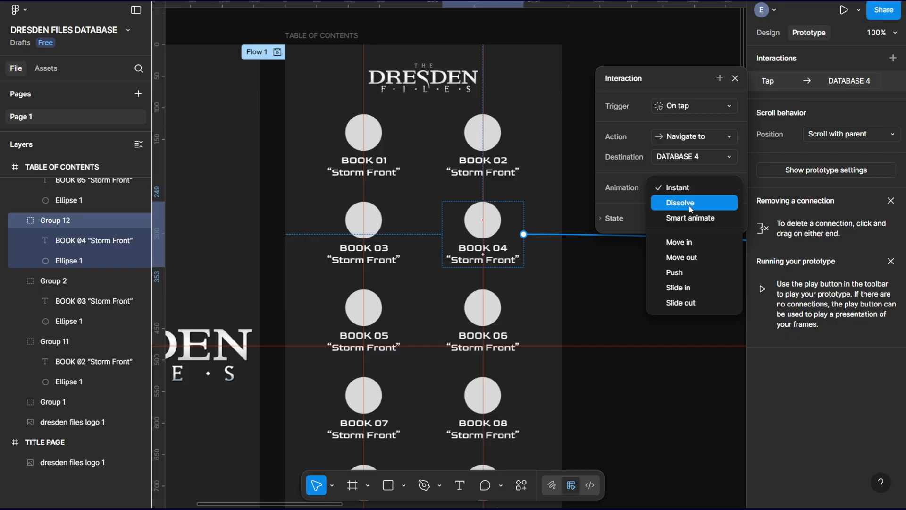
click(690, 206)
Change the animation of the BOOK 01 group's interaction to Dissolve.
click(356, 135)
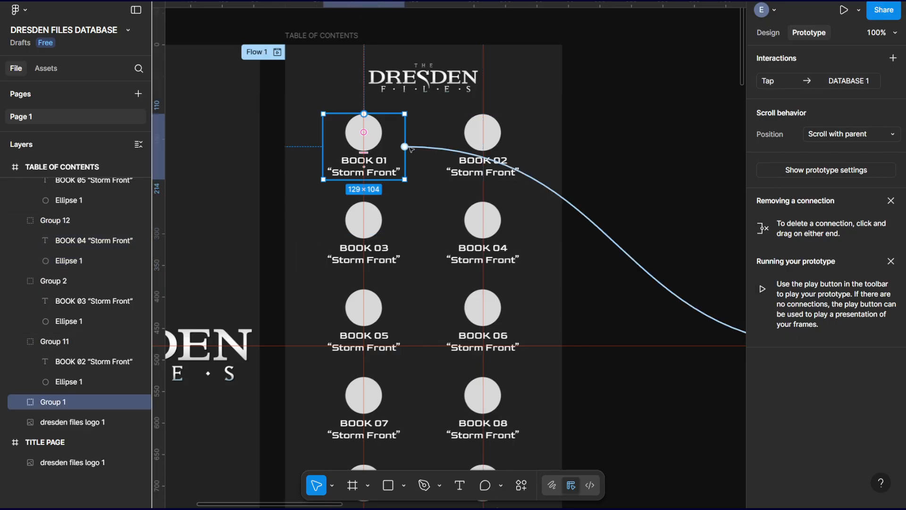
click(853, 79)
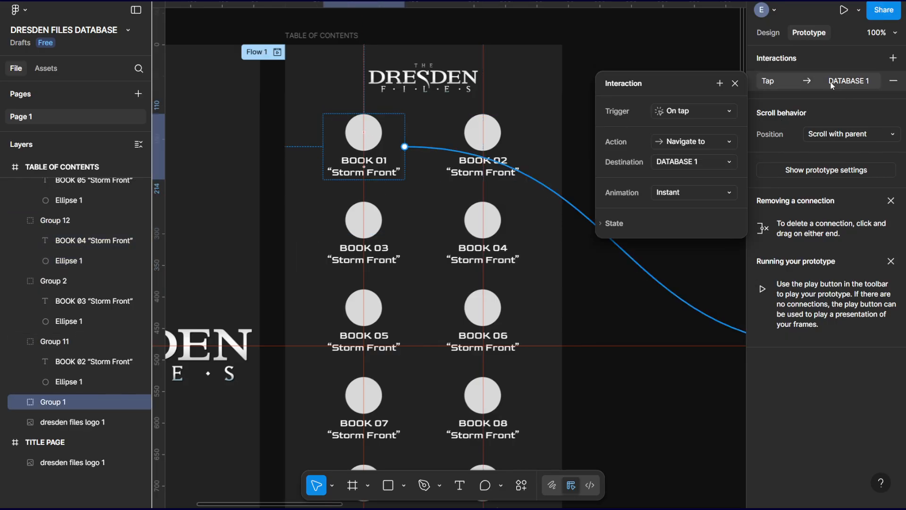
click(692, 192)
click(680, 208)
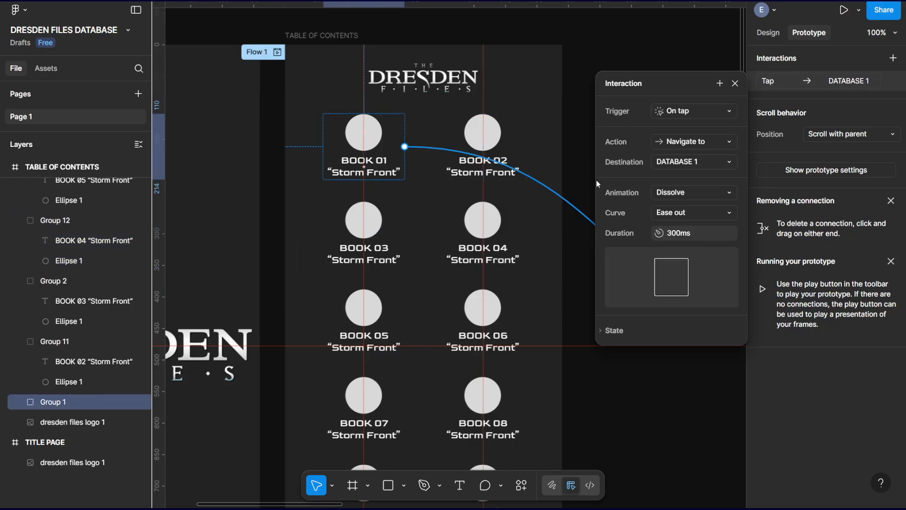
key(Escape)
Change the animation of the BOOK 02 group's interaction to Dissolve.
click(490, 127)
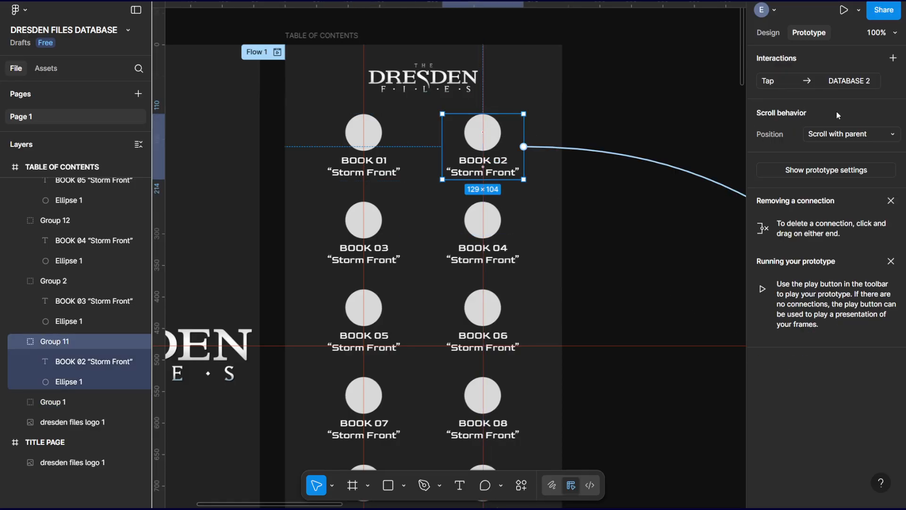
click(834, 85)
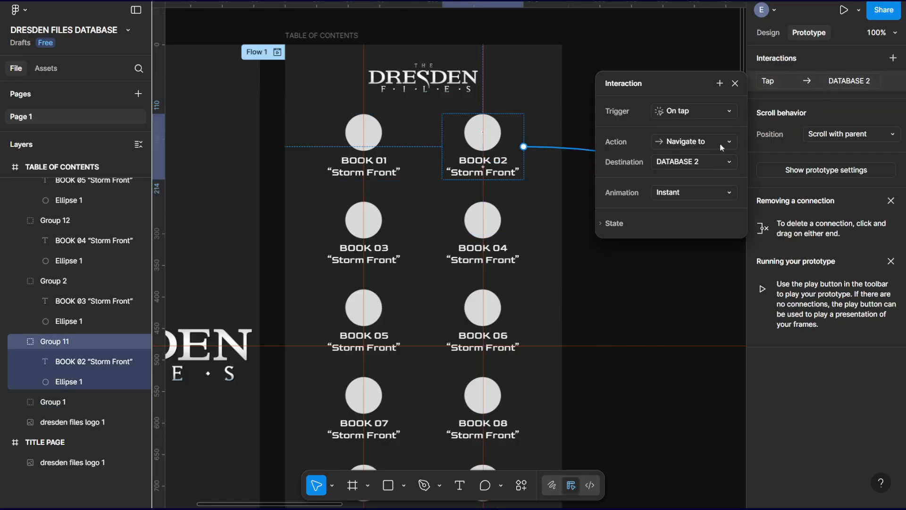
click(688, 191)
click(692, 208)
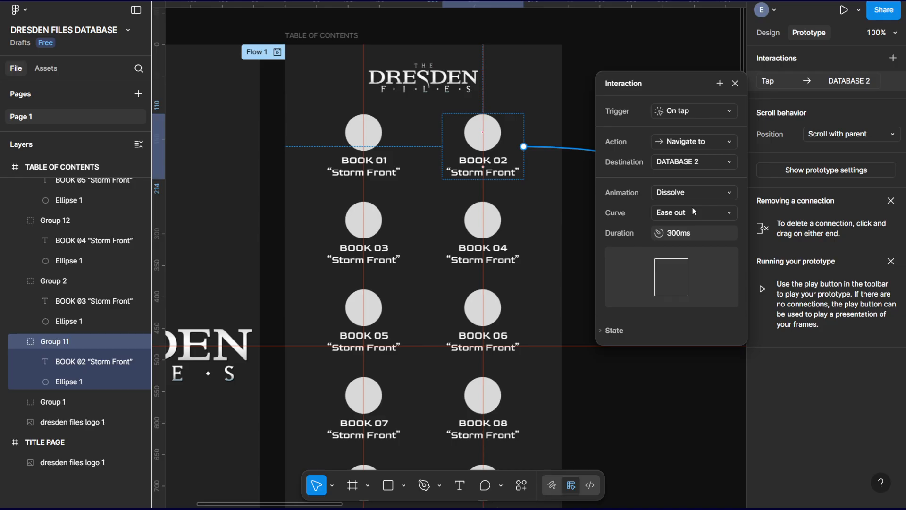
Change the animation of the BOOK 03 group's interaction to Dissolve.
click(404, 223)
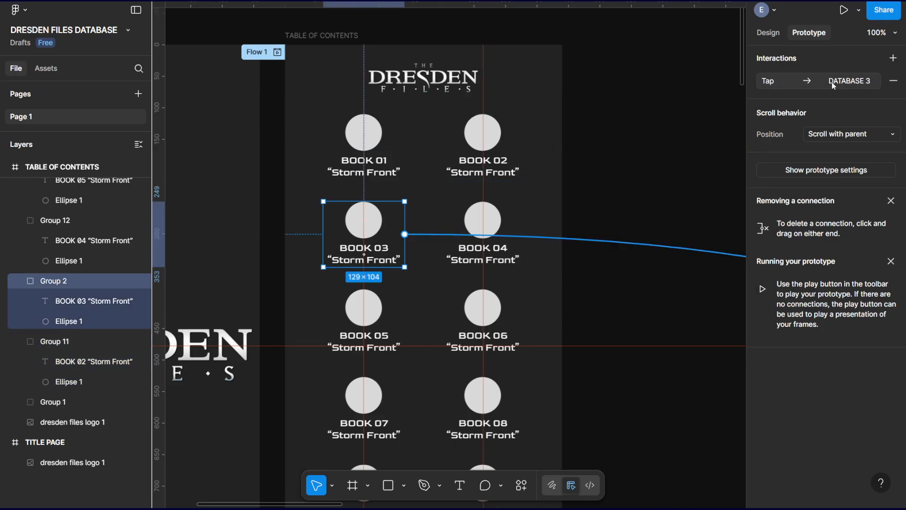
click(826, 85)
click(667, 194)
click(683, 209)
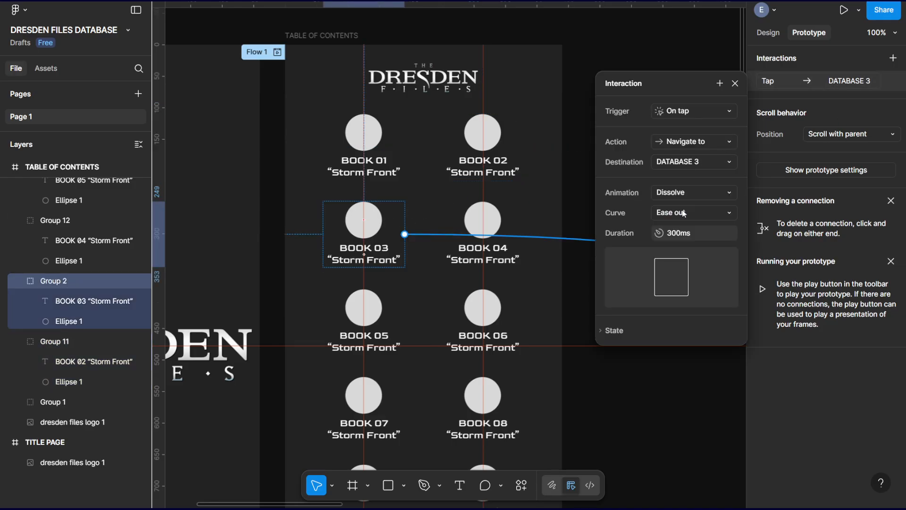
Check the animation settings of the BOOK 04 group's interaction and close its details.
click(496, 221)
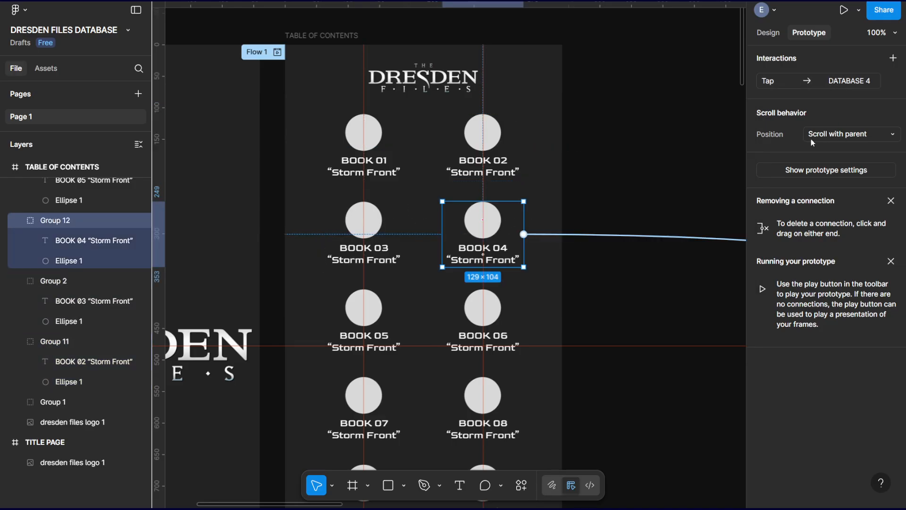
click(848, 81)
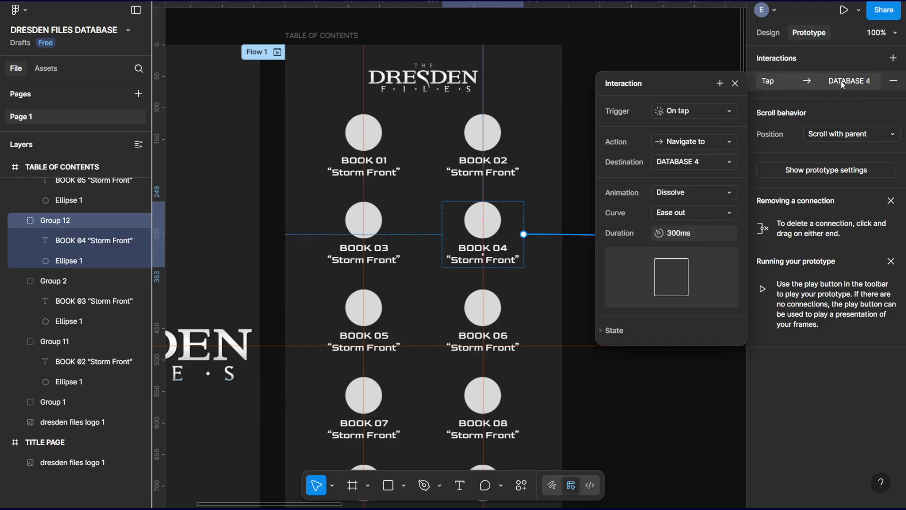
click(735, 83)
Give the BOOK 05 group in TABLE OF CONTENTS an On tap interaction that navigates to DATABASE 5 with a Dissolve animation.
scroll(683, 83, down, 5)
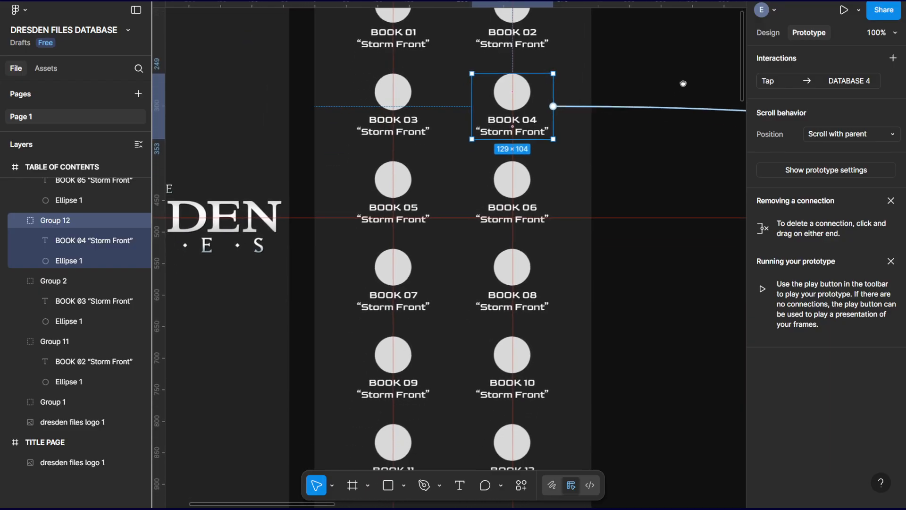
scroll(644, 205, down, 2)
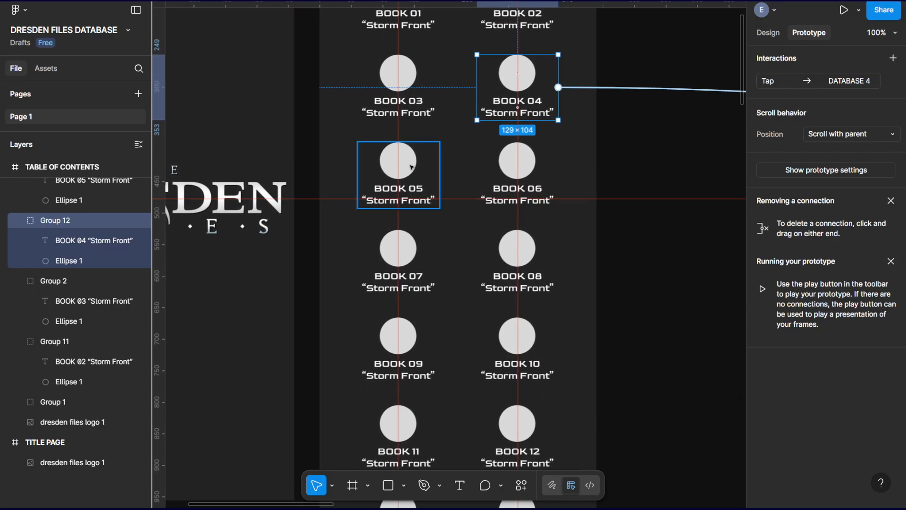
click(412, 167)
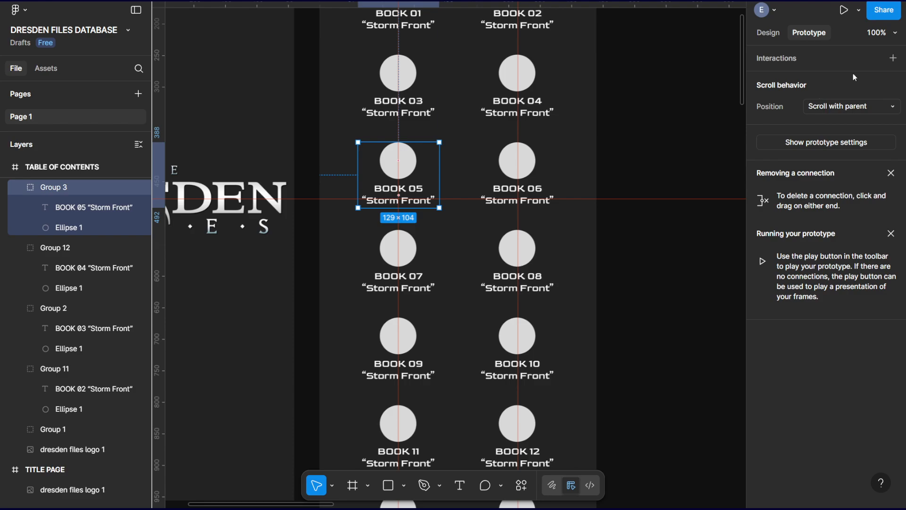
click(893, 57)
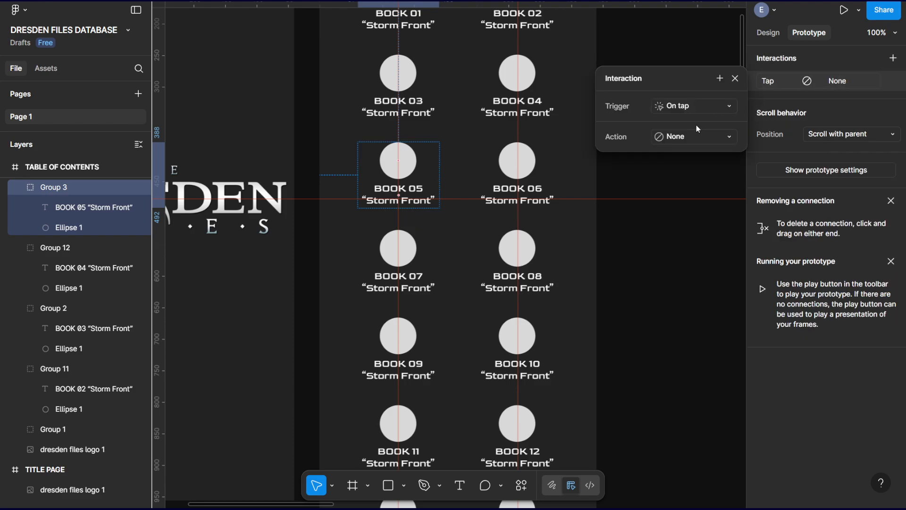
click(688, 136)
click(701, 182)
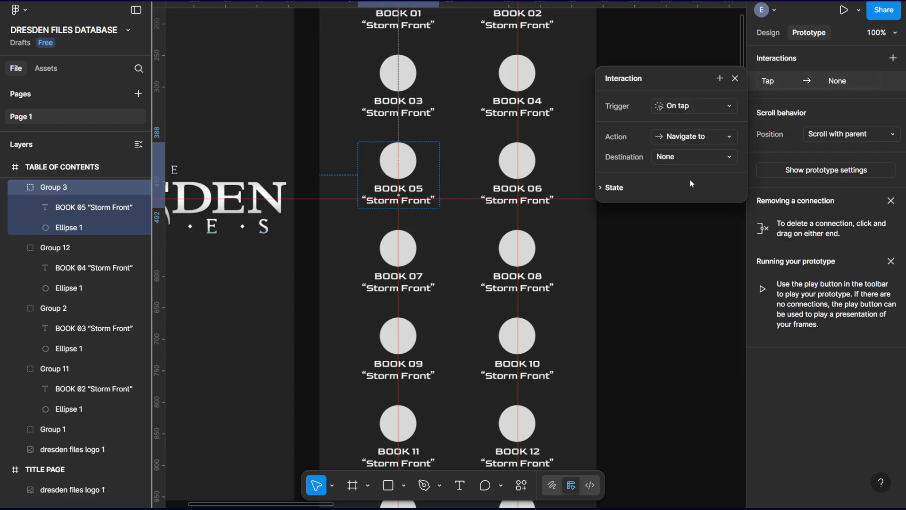
click(684, 155)
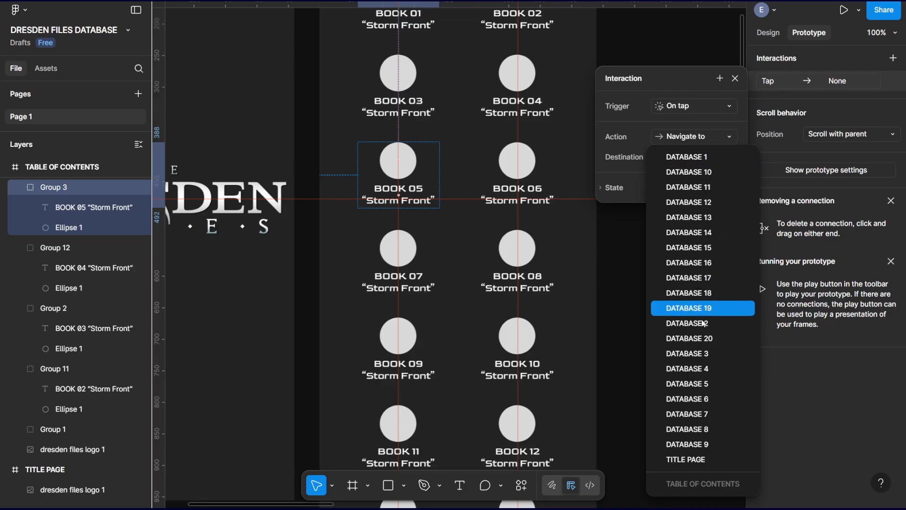
click(698, 385)
click(675, 189)
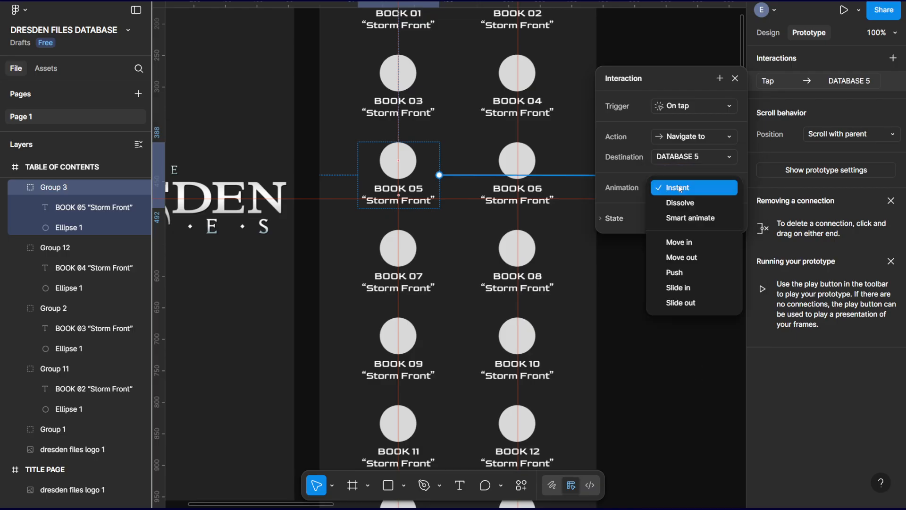
click(681, 200)
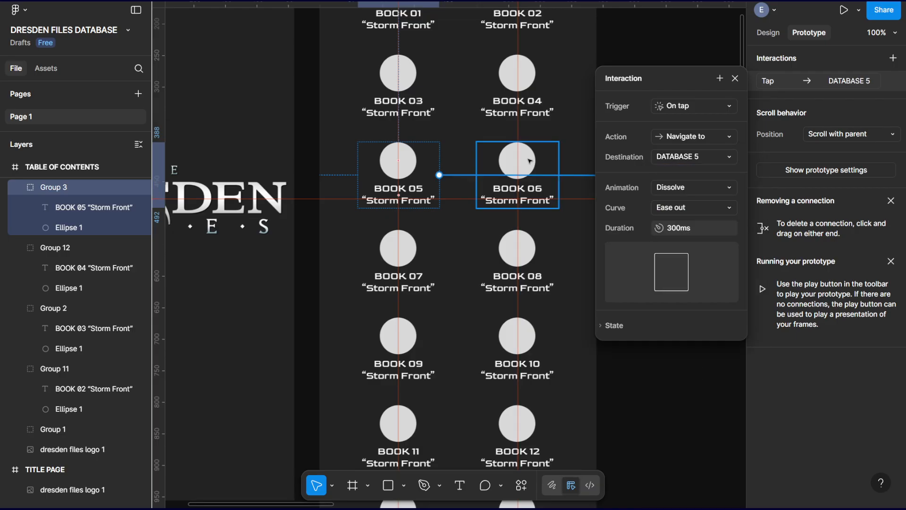
Give the BOOK 06 group in TABLE OF CONTENTS an On tap interaction that navigates to DATABASE 6.
click(530, 161)
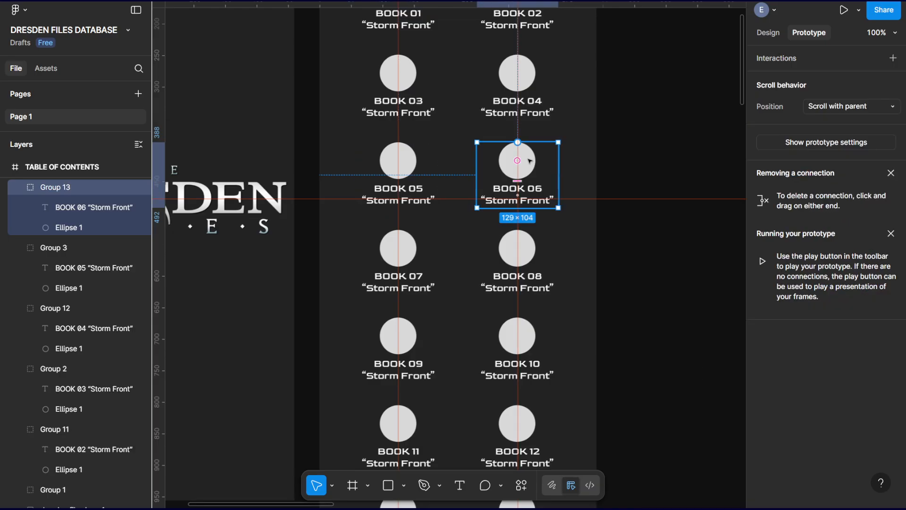
click(893, 57)
click(695, 136)
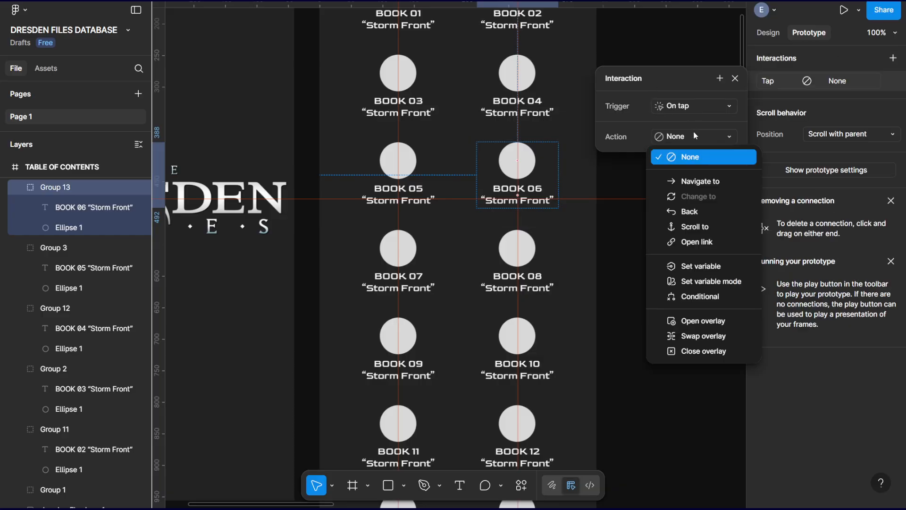
click(689, 181)
click(684, 158)
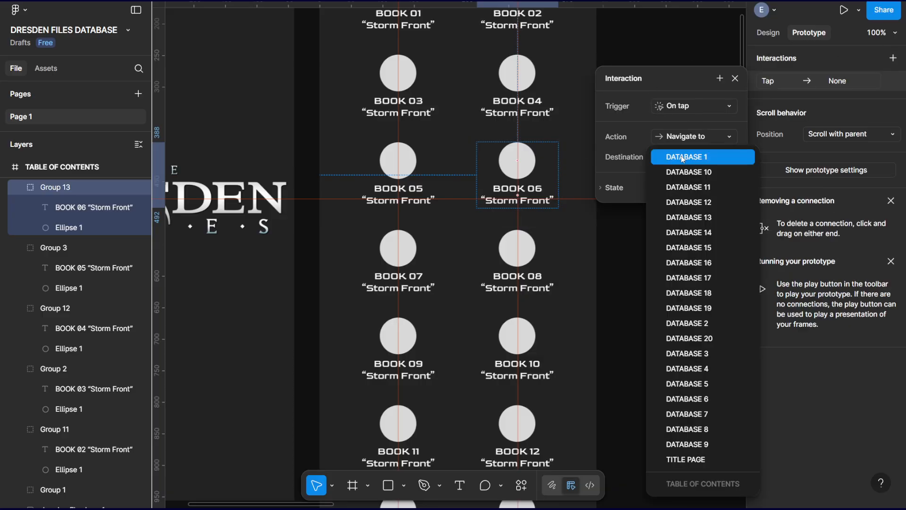
click(687, 399)
Change the animation of the BOOK 06 group's interaction in TABLE OF CONTENTS to Dissolve.
click(415, 254)
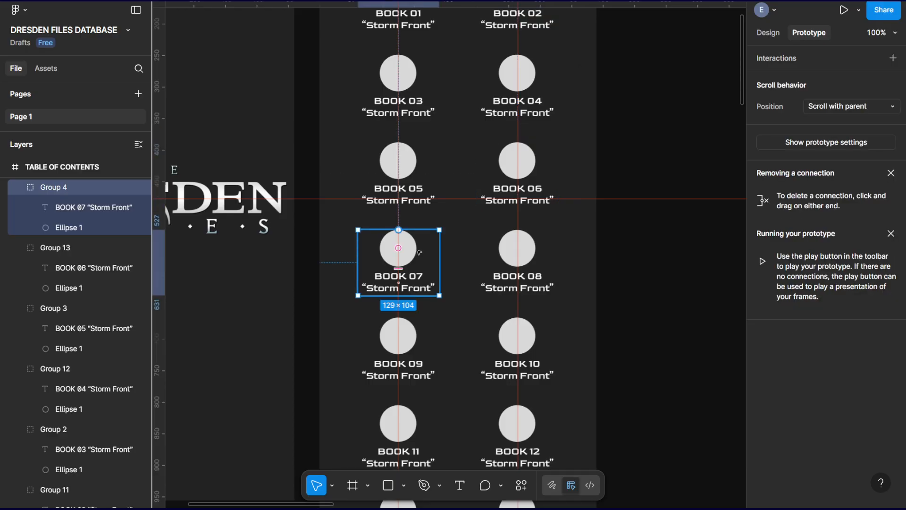
scroll(645, 99, down, 3)
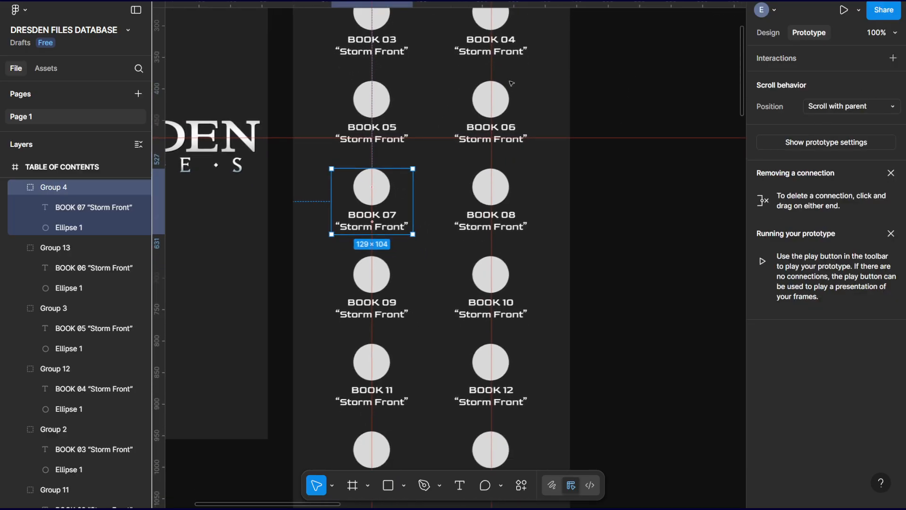
click(500, 95)
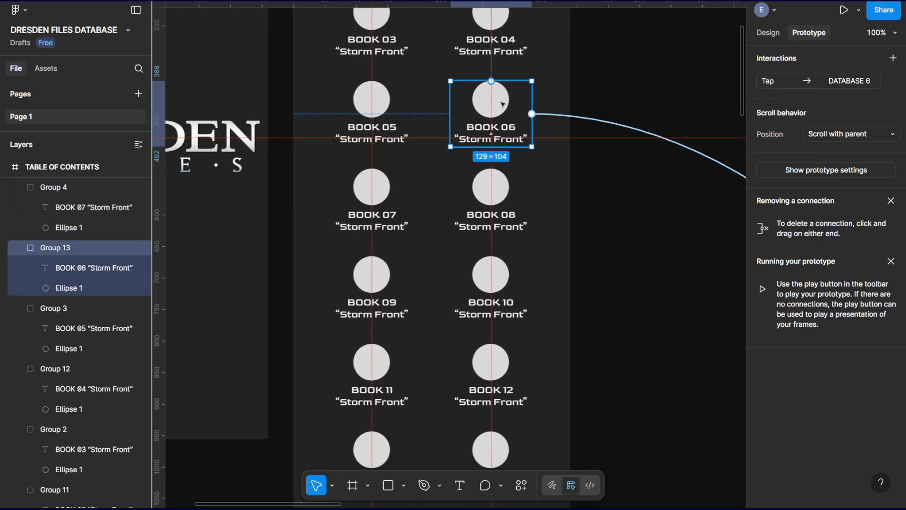
click(831, 81)
click(692, 192)
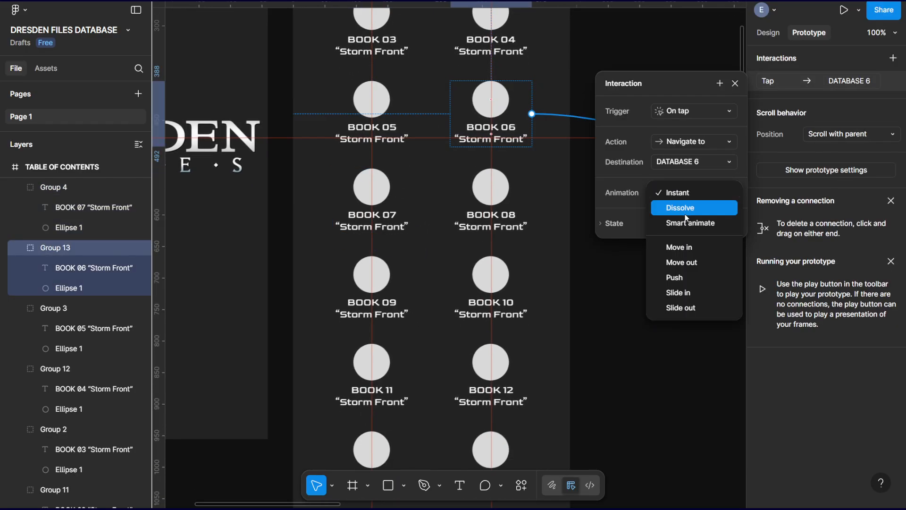
click(686, 208)
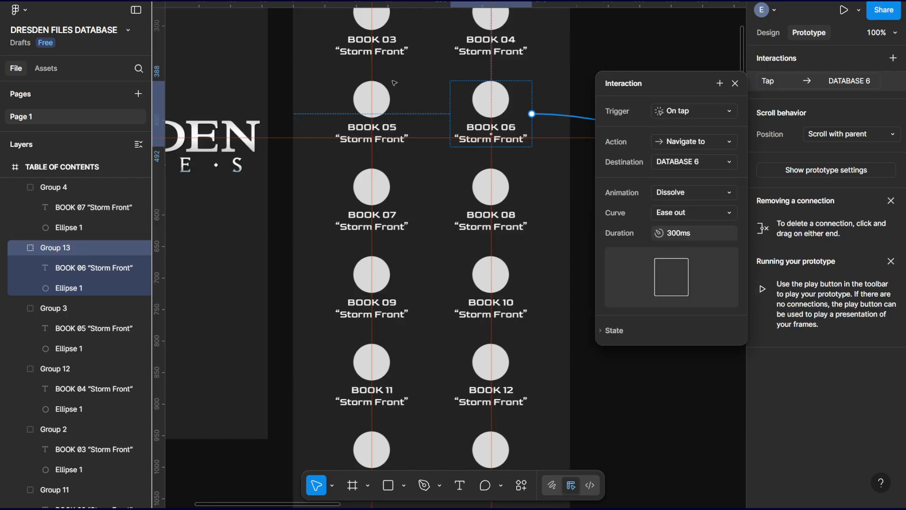
Check the animation settings of the BOOK 05 and BOOK 04 groups' interactions.
click(376, 98)
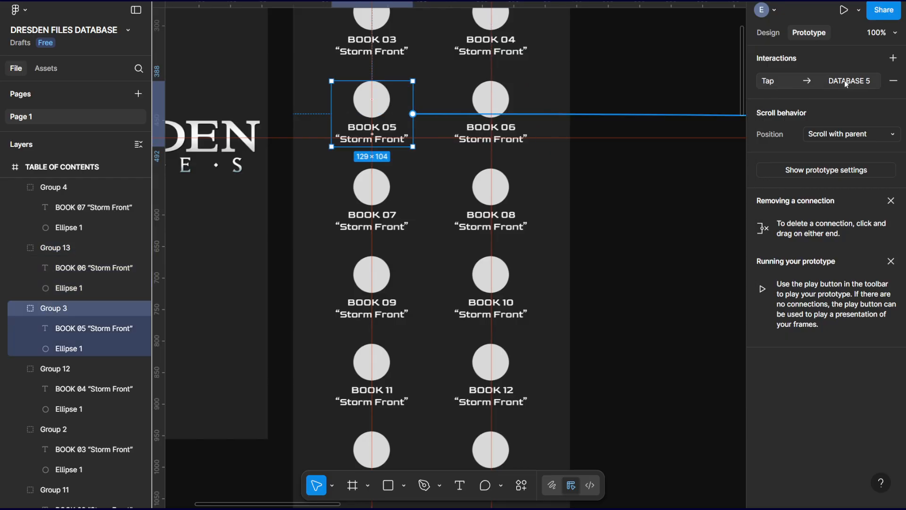
click(847, 83)
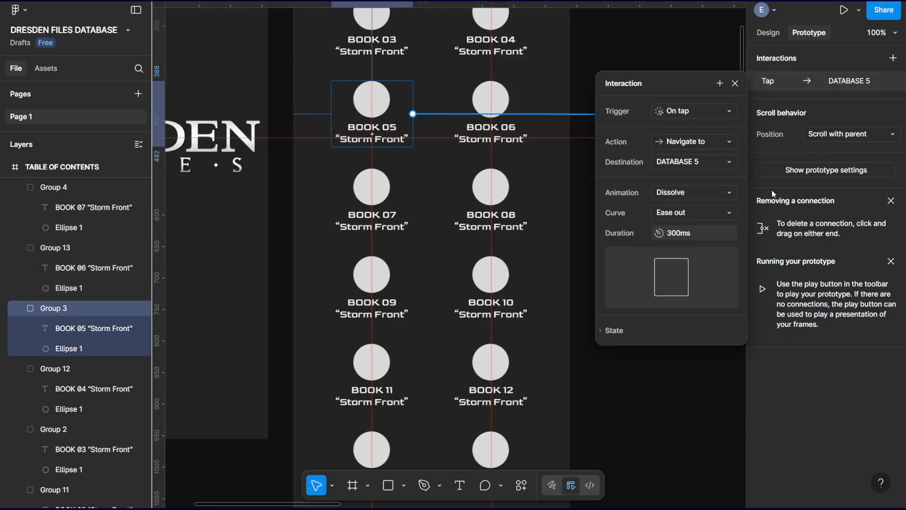
click(491, 33)
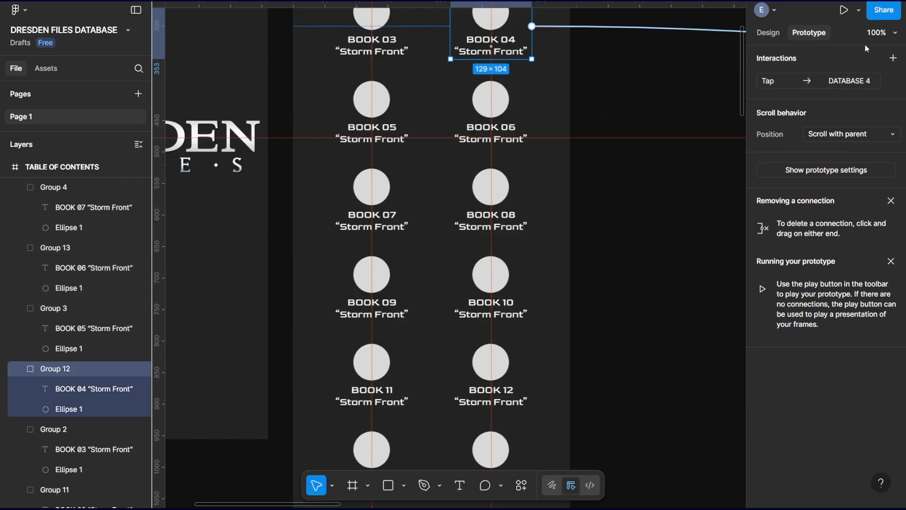
click(856, 84)
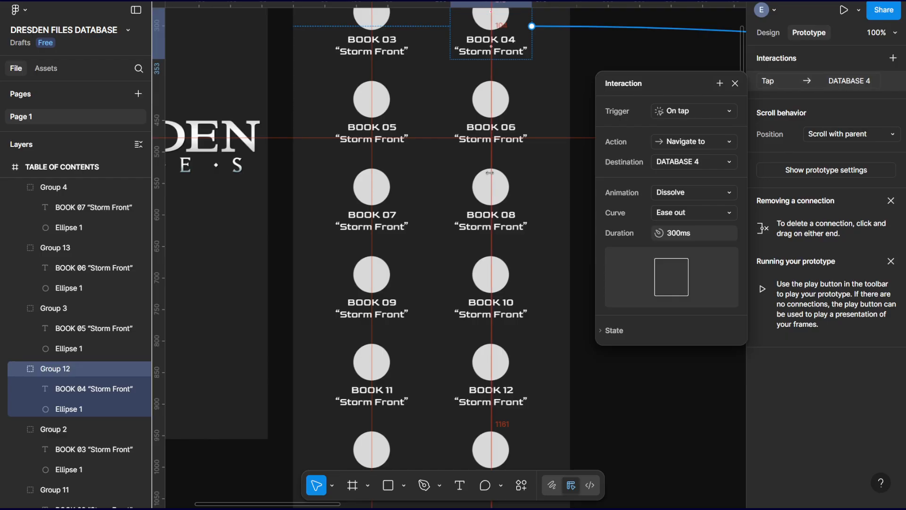
Give the BOOK 07 group in TABLE OF CONTENTS an On tap interaction that navigates to DATABASE 7 with a Dissolve animation.
click(399, 200)
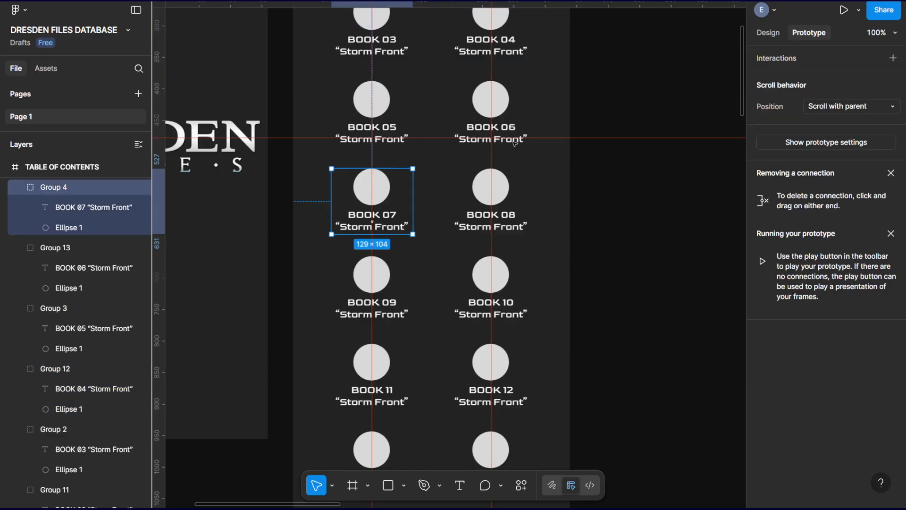
click(892, 58)
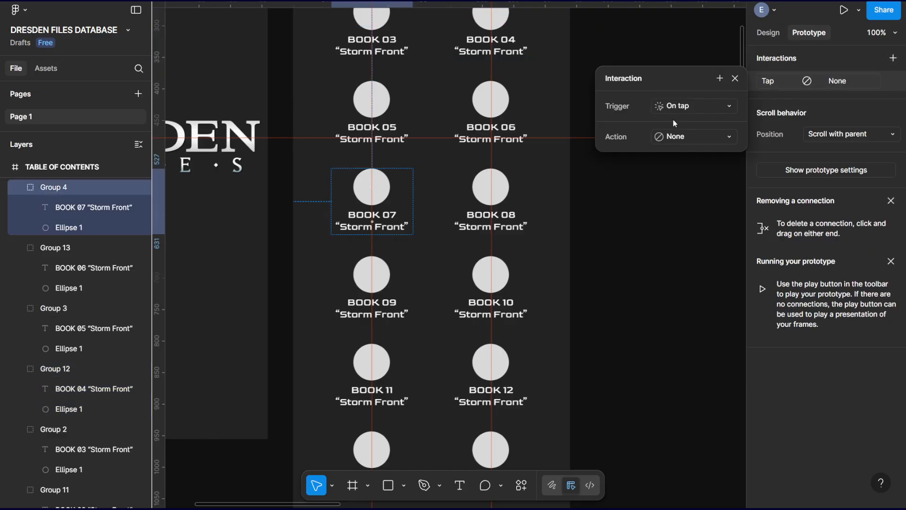
click(682, 138)
click(684, 178)
click(691, 166)
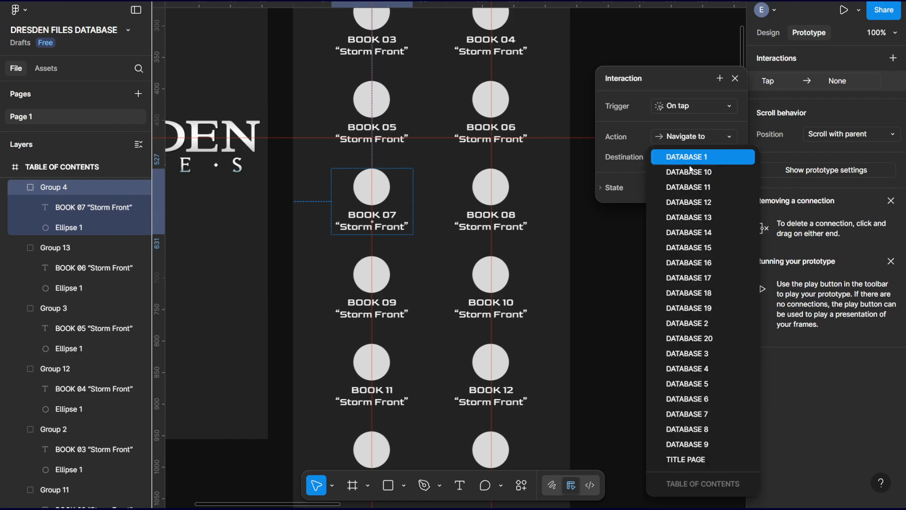
click(717, 416)
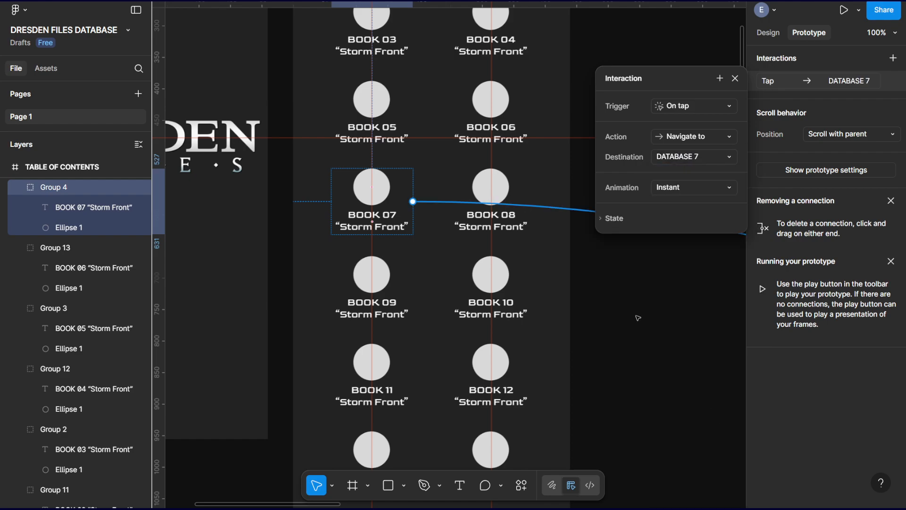
click(684, 194)
click(679, 201)
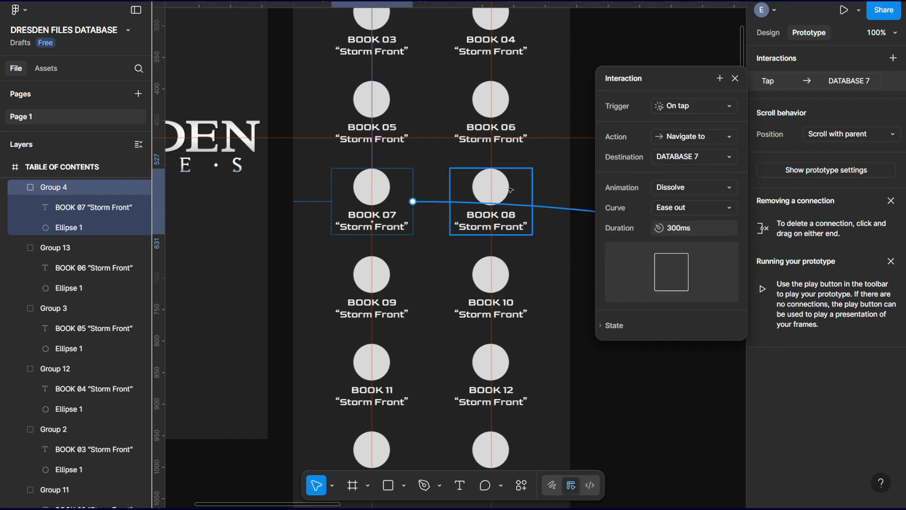
Give the BOOK 08 group in TABLE OF CONTENTS an On tap interaction that navigates to DATABASE 8 with a Dissolve animation.
click(508, 190)
click(893, 57)
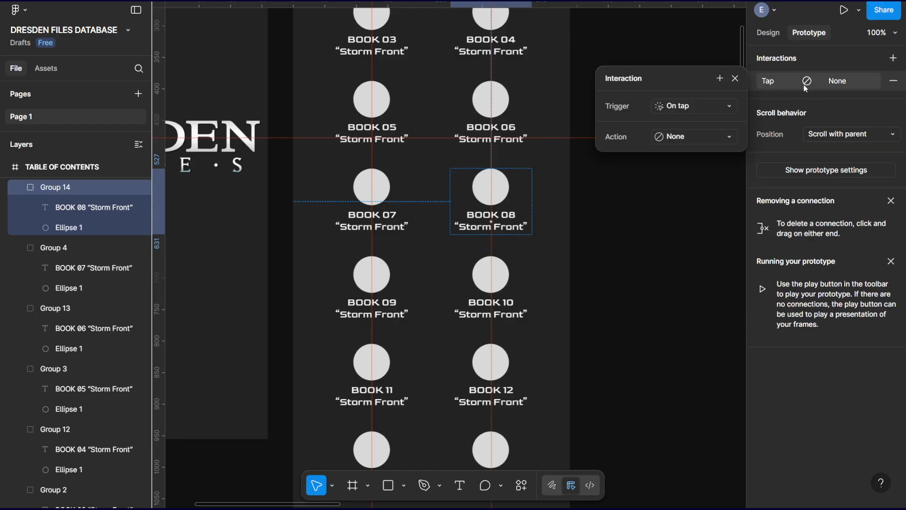
click(700, 136)
click(716, 178)
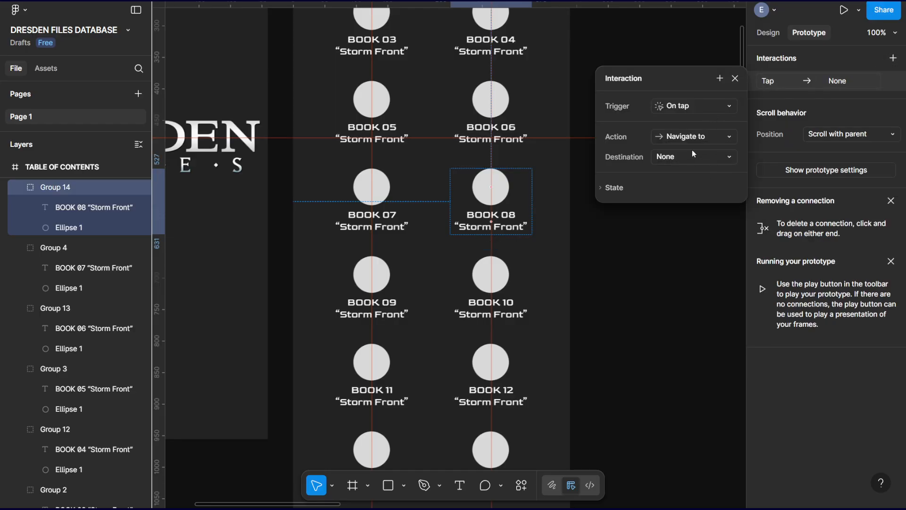
click(693, 156)
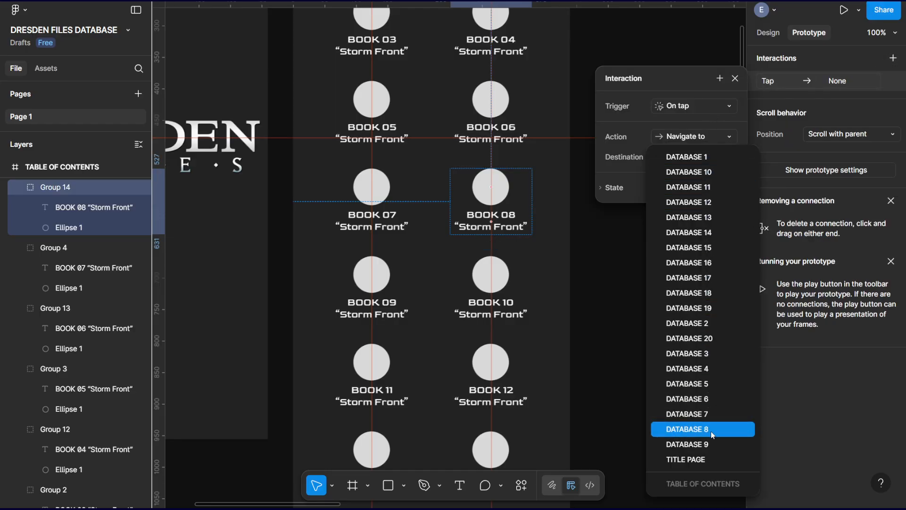
click(684, 429)
click(695, 187)
click(693, 204)
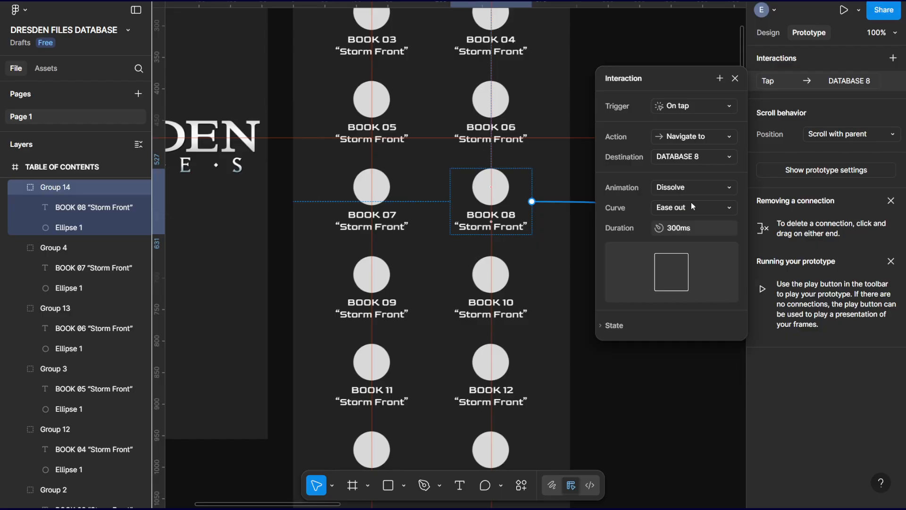
Give the BOOK 09 group in TABLE OF CONTENTS an On tap interaction that navigates to DATABASE 9 with a Dissolve animation.
click(399, 288)
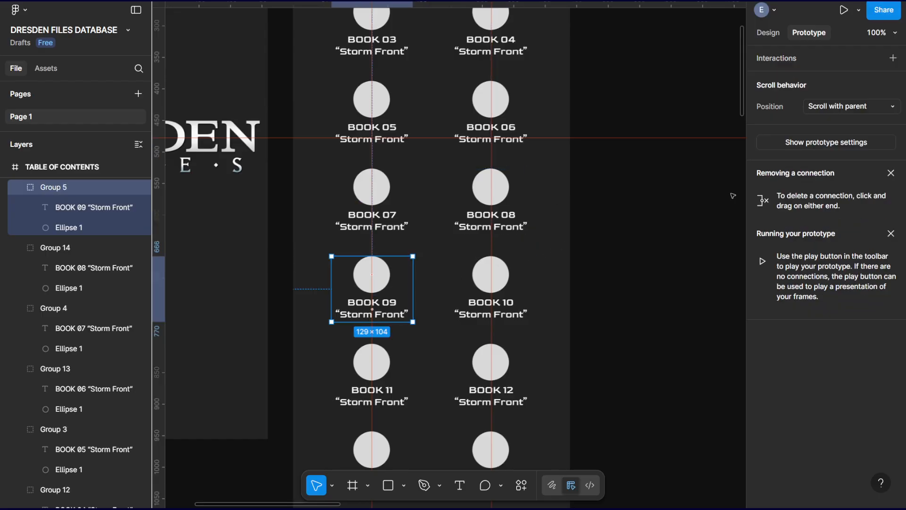
click(894, 58)
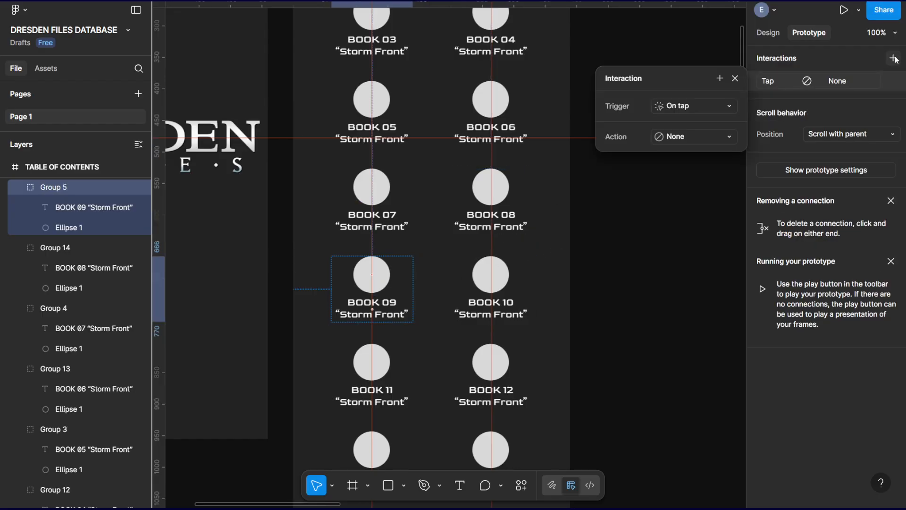
click(702, 136)
click(701, 181)
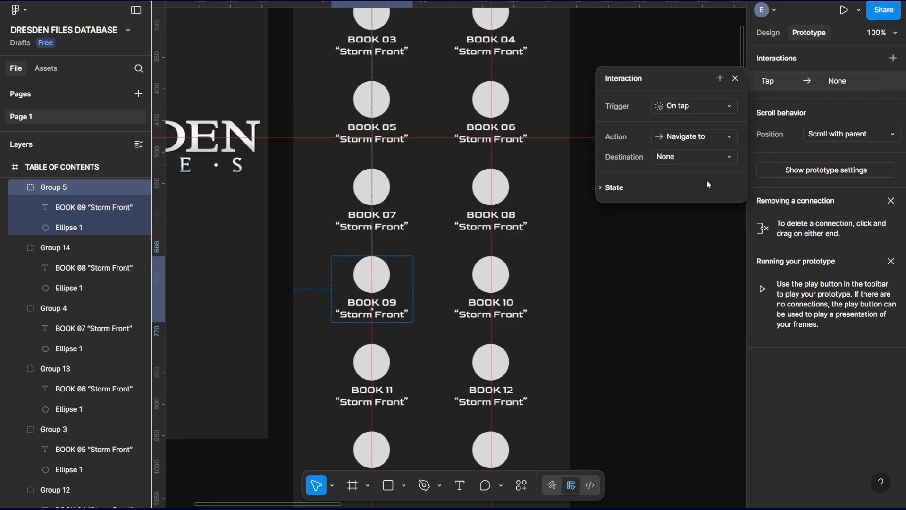
click(686, 158)
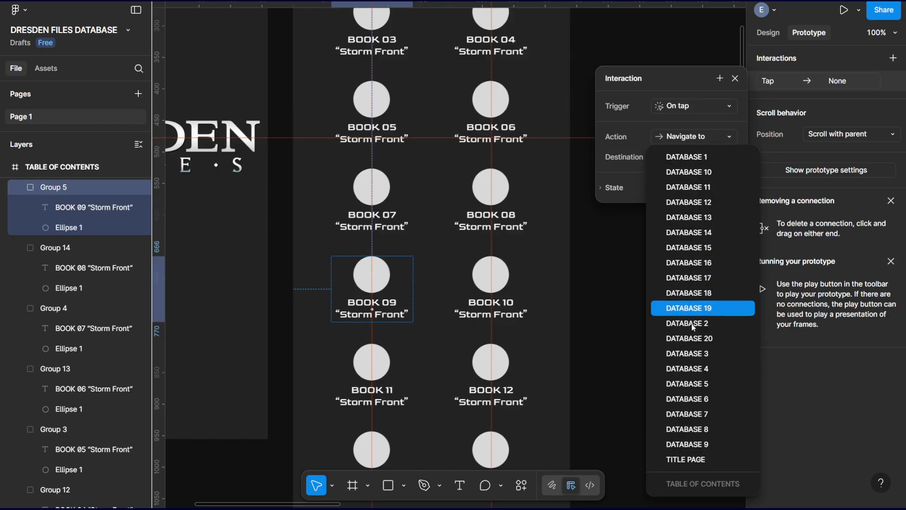
click(691, 443)
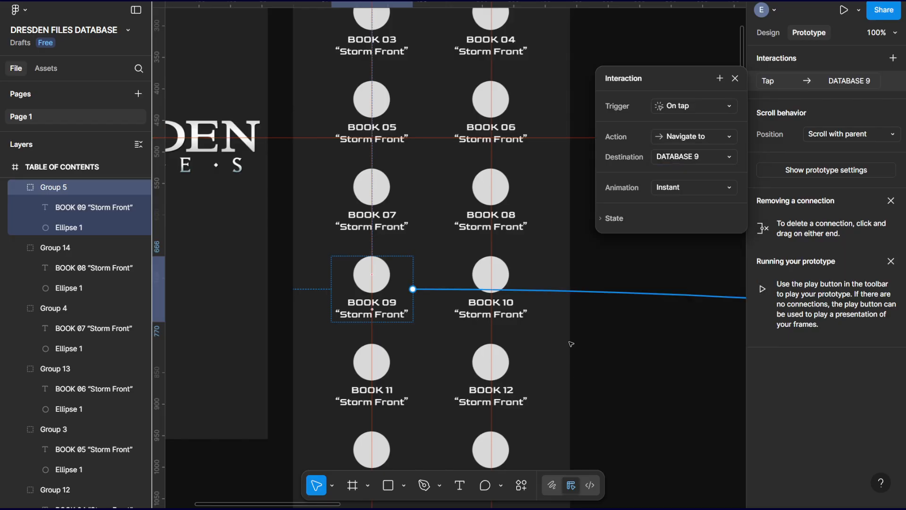
click(721, 191)
click(680, 201)
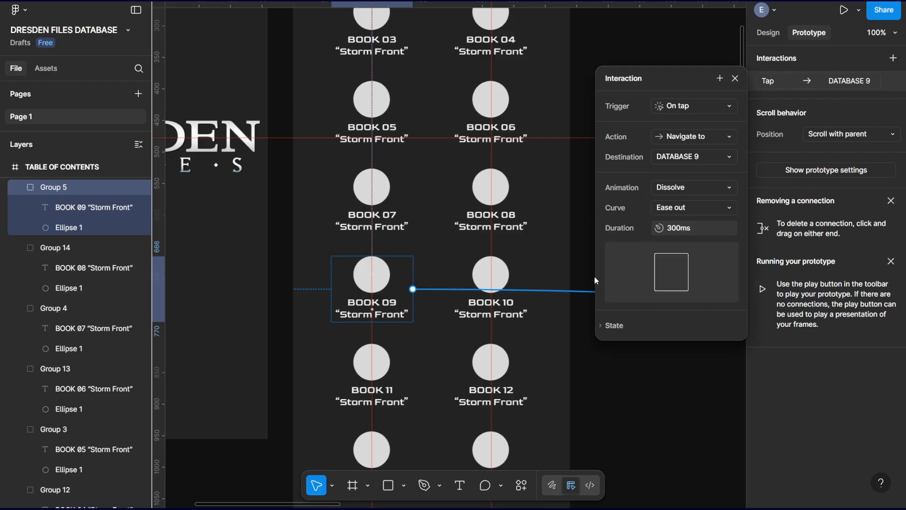
Give the BOOK 10 group in TABLE OF CONTENTS an On tap interaction that navigates to DATABASE 10 with a Dissolve animation.
click(512, 275)
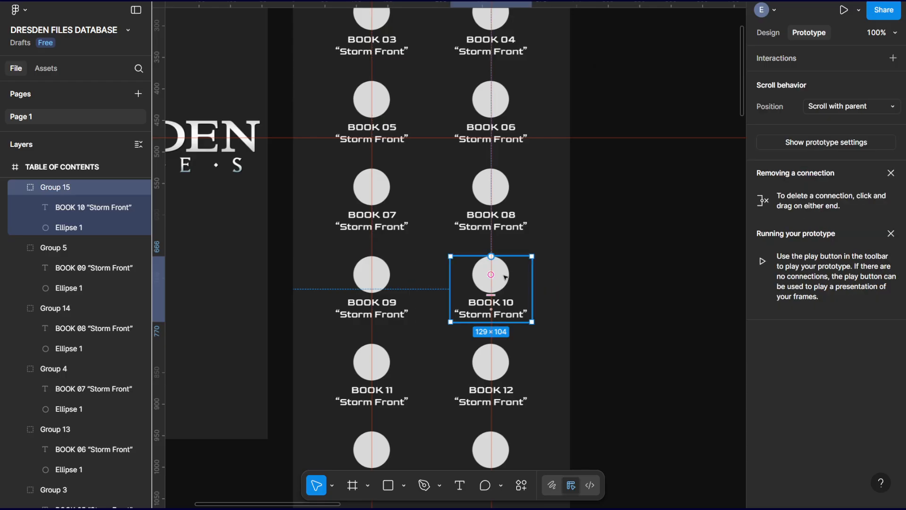
click(893, 58)
click(681, 137)
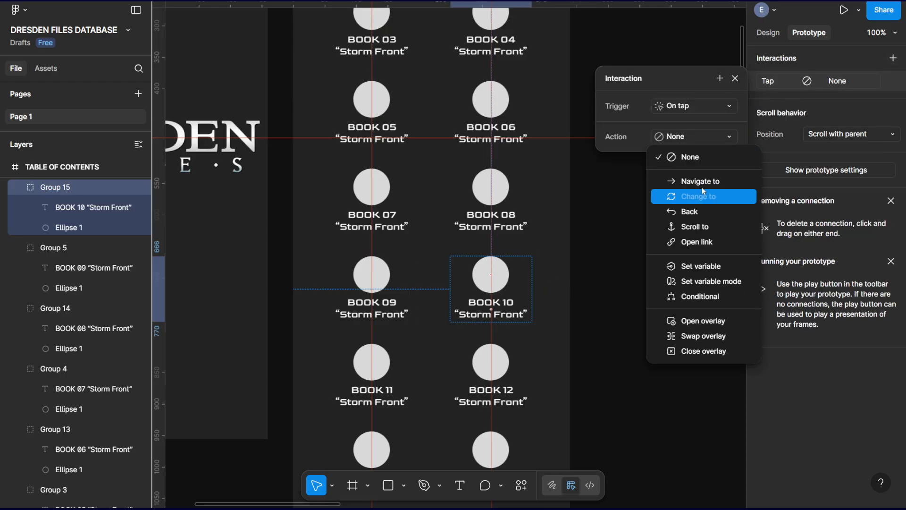
click(680, 181)
click(682, 158)
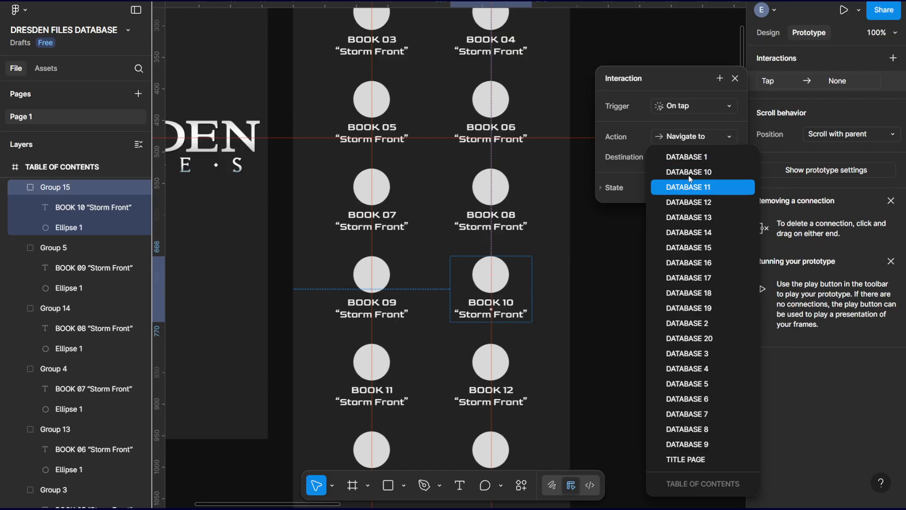
click(689, 173)
click(673, 187)
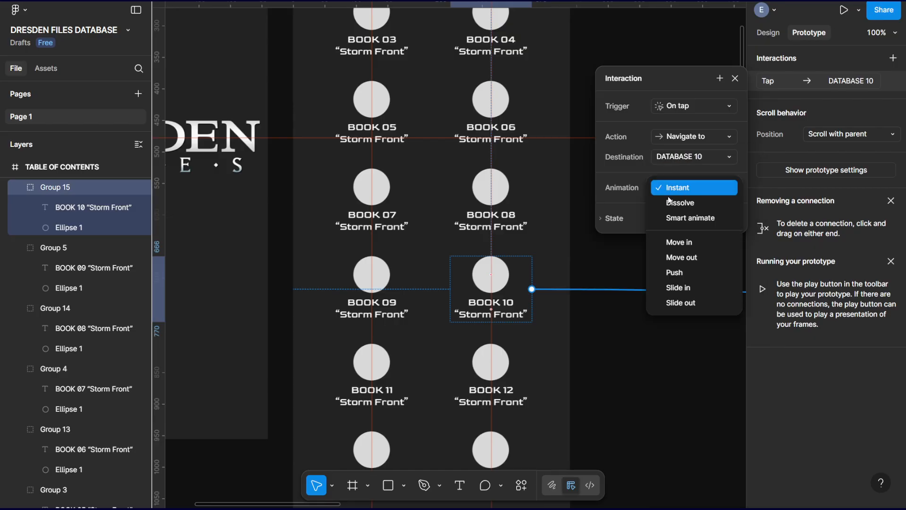
click(673, 202)
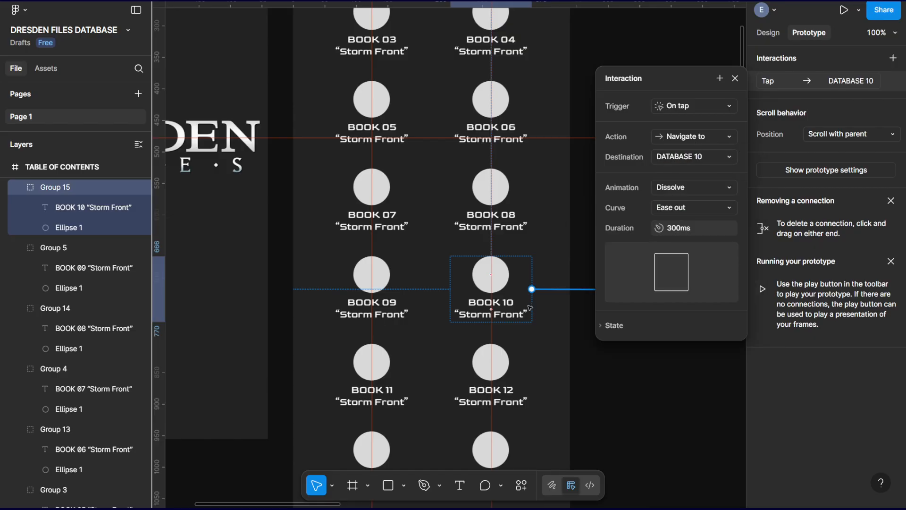
Give the BOOK 11 group in TABLE OF CONTENTS an On tap interaction that navigates to DATABASE 11 with a Dissolve animation.
scroll(530, 308, down, 5)
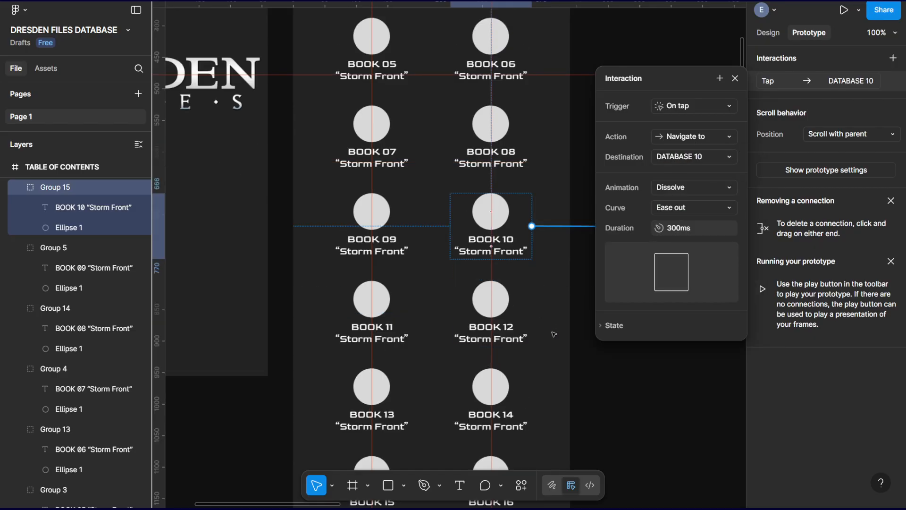
click(385, 178)
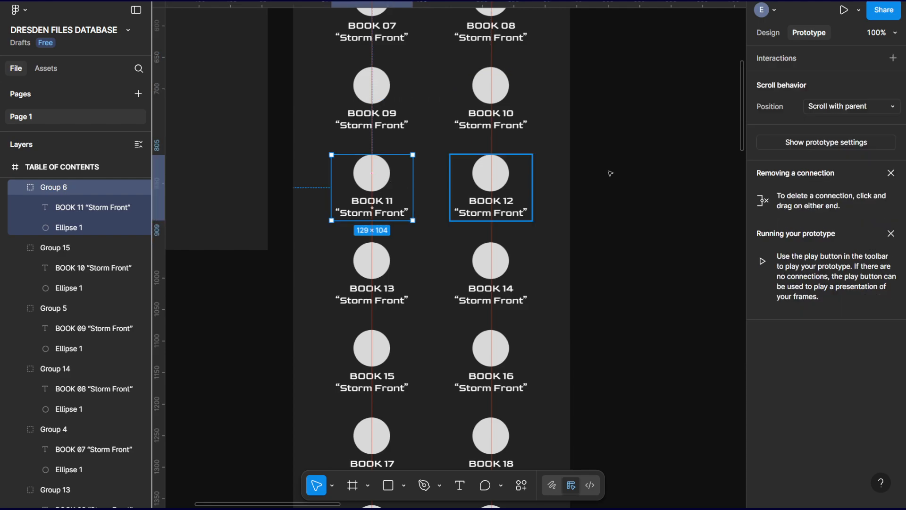
click(894, 59)
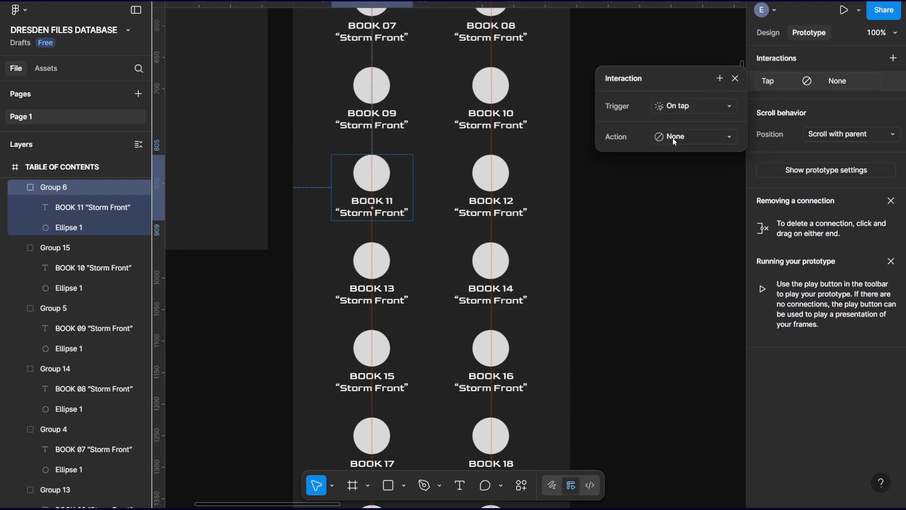
click(673, 138)
click(713, 181)
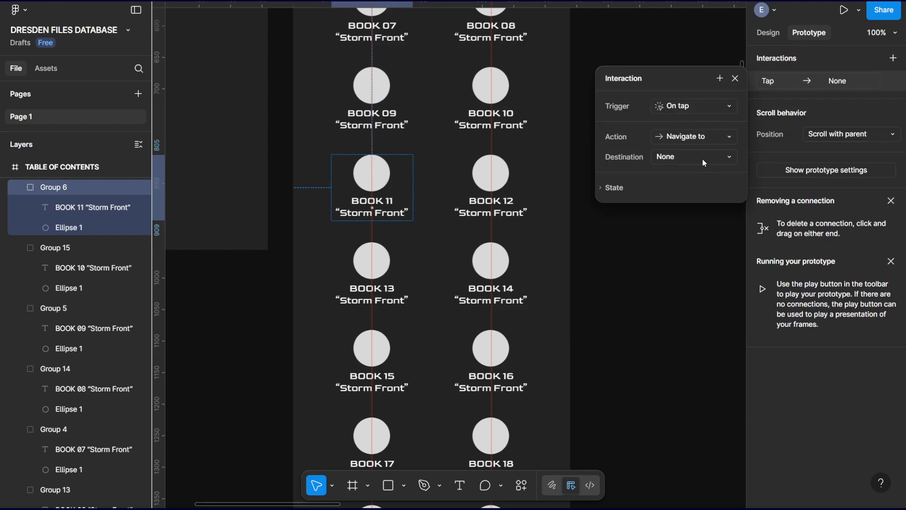
click(704, 161)
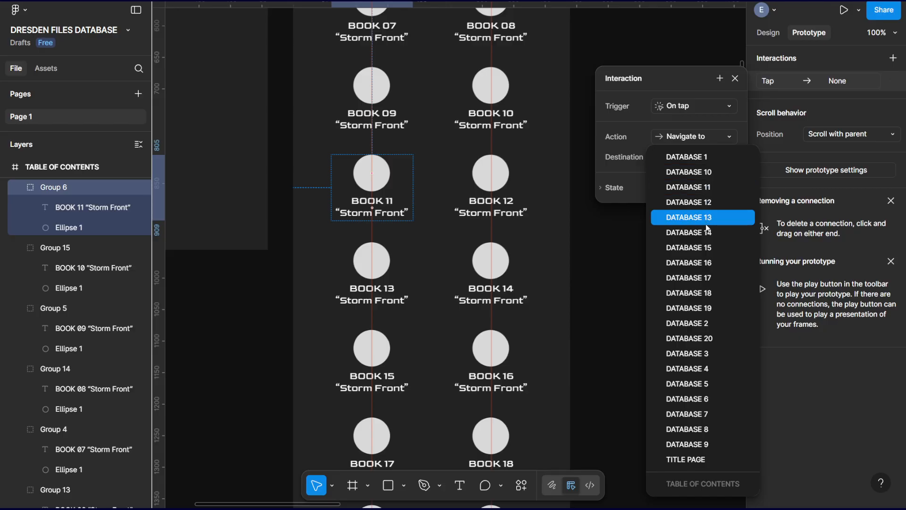
click(707, 187)
click(686, 191)
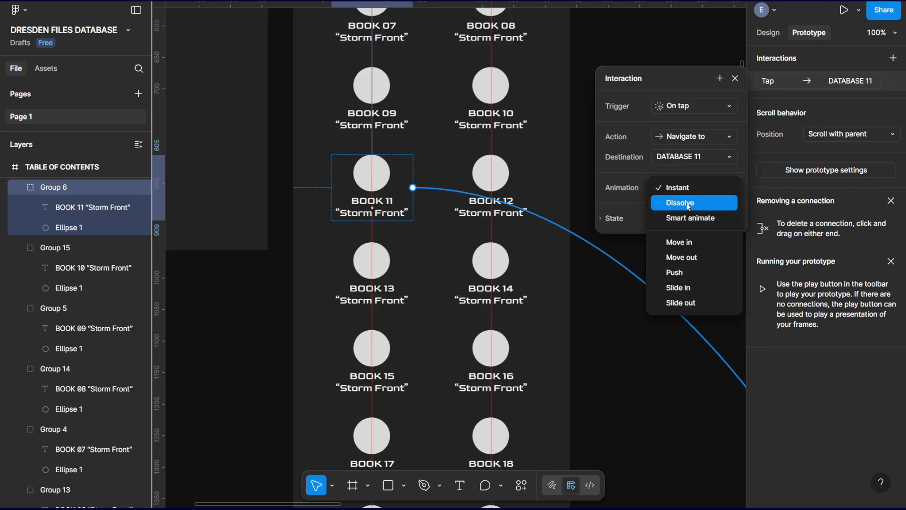
click(685, 202)
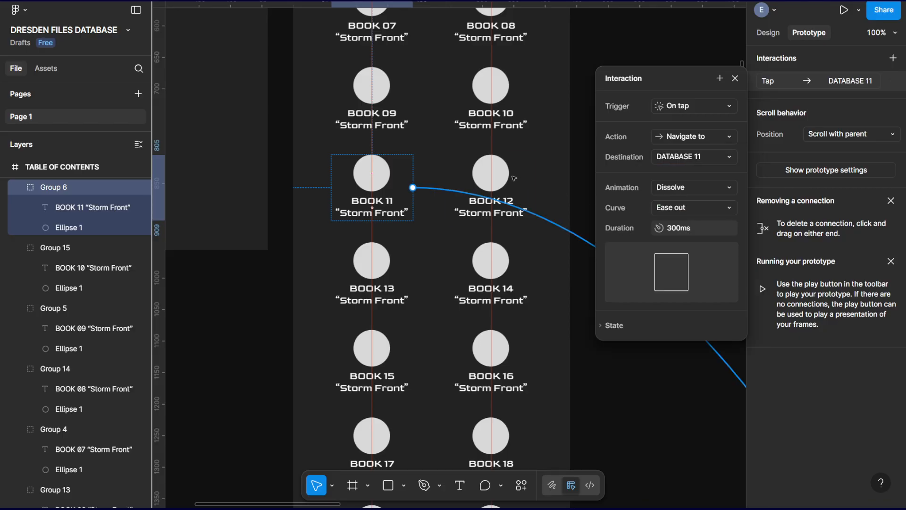
Give the BOOK 12 group in TABLE OF CONTENTS an On tap interaction that navigates to DATABASE 12 with a Dissolve animation.
click(514, 178)
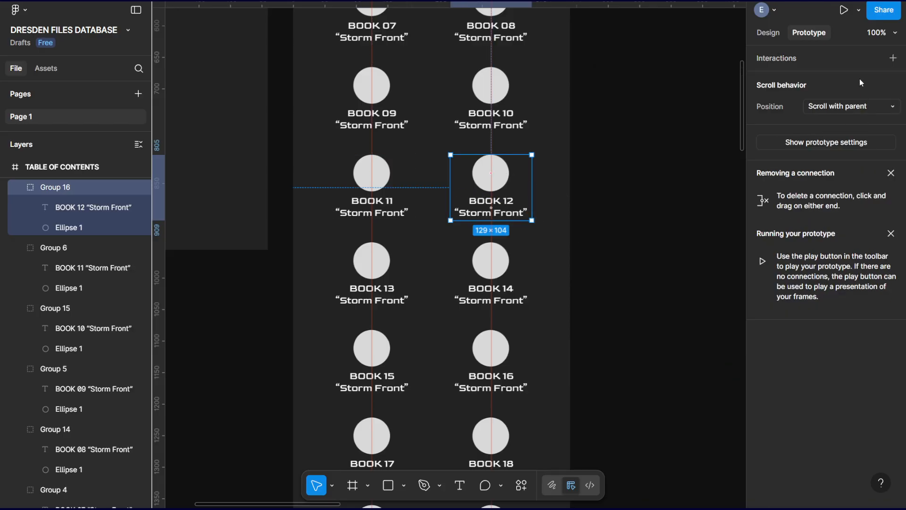
click(894, 57)
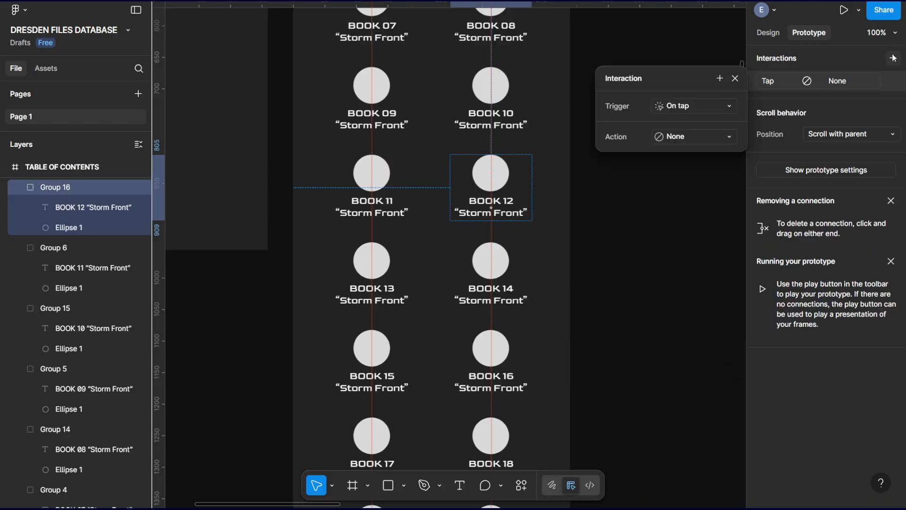
click(707, 136)
click(682, 181)
click(675, 157)
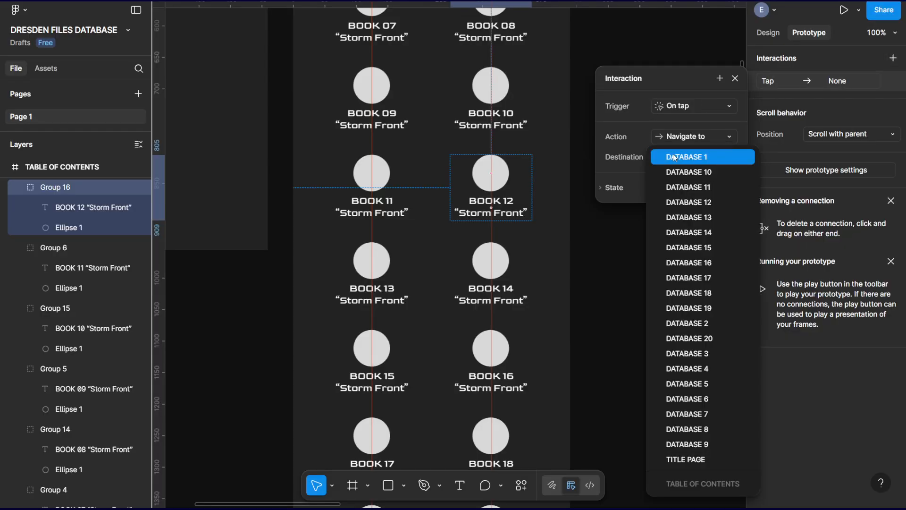
click(687, 202)
click(680, 187)
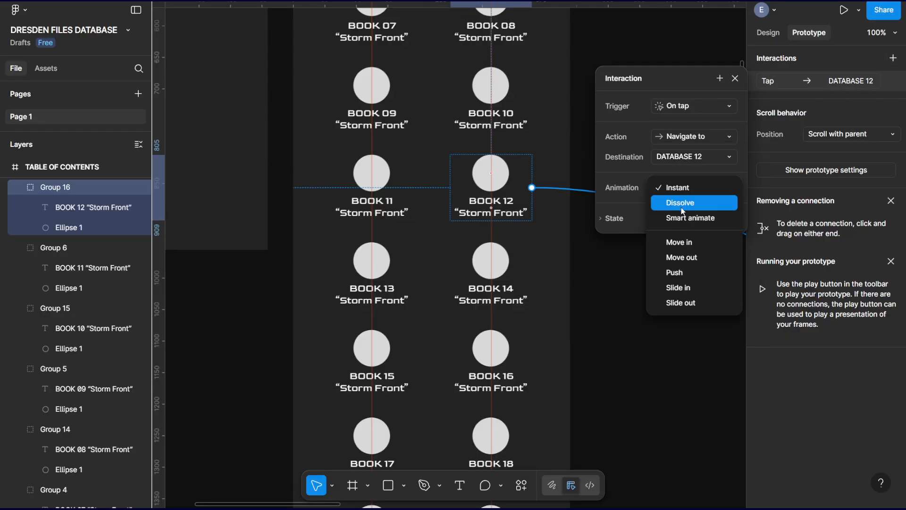
click(681, 203)
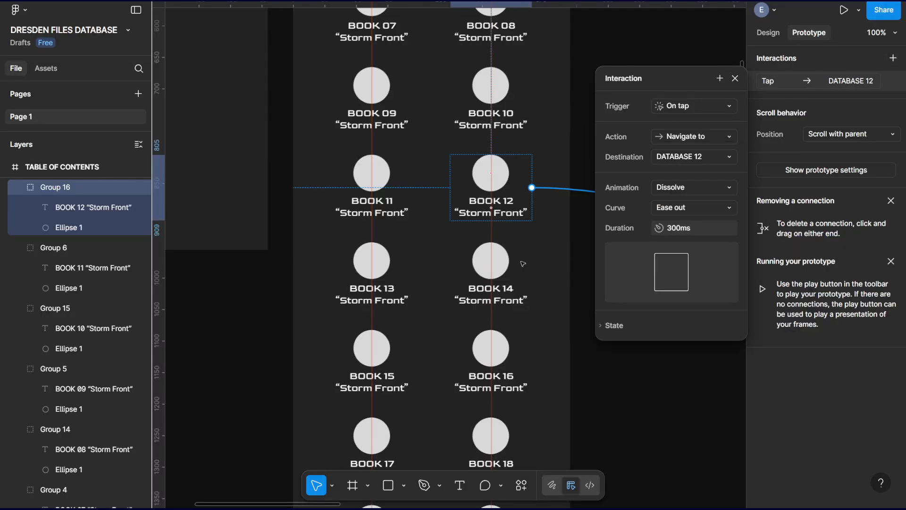
Give the BOOK 13 group in TABLE OF CONTENTS an On tap interaction that navigates to DATABASE 13 with a Dissolve animation.
click(385, 266)
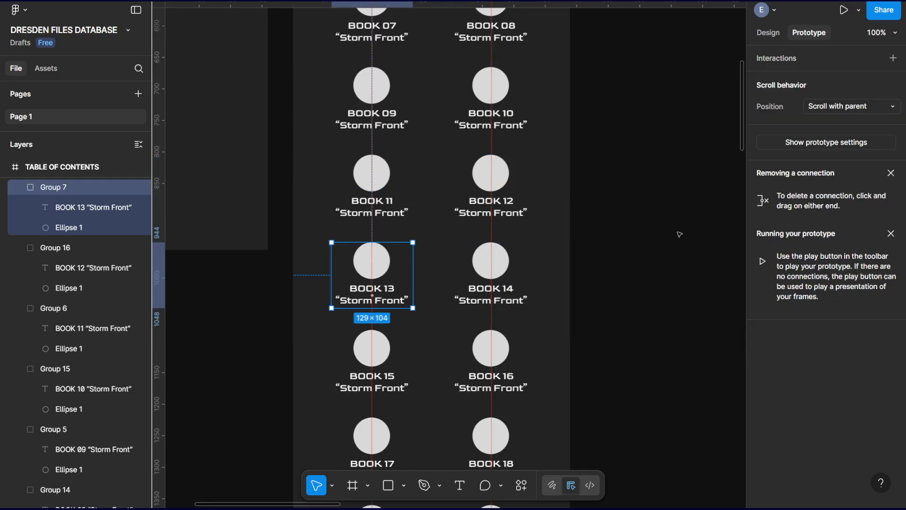
click(893, 58)
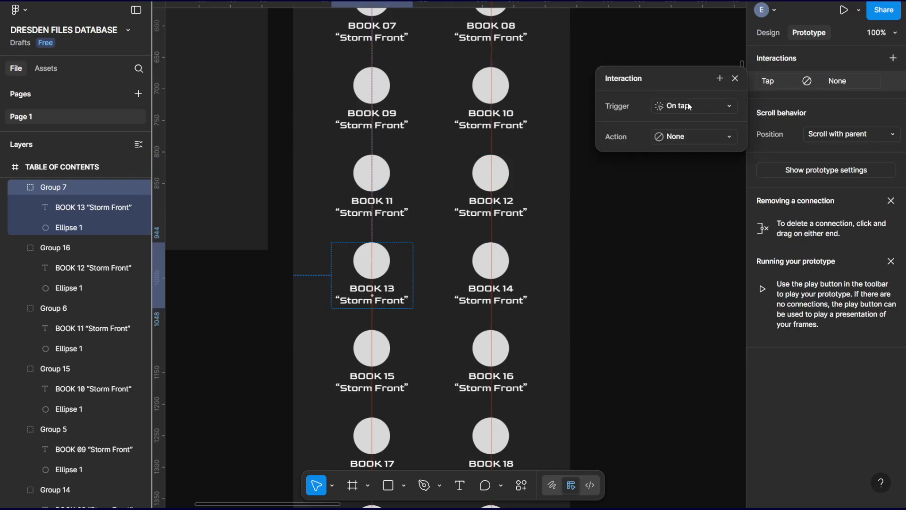
click(695, 139)
click(707, 179)
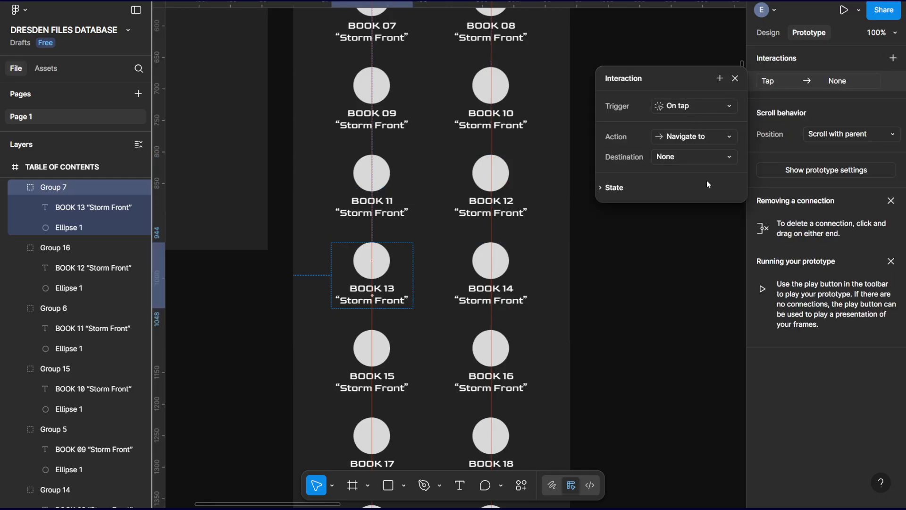
click(667, 157)
click(694, 217)
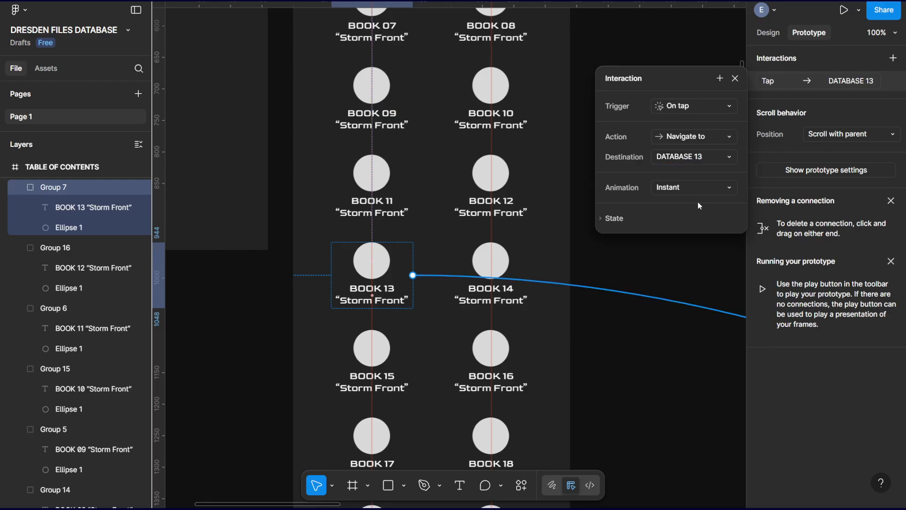
click(673, 189)
click(683, 204)
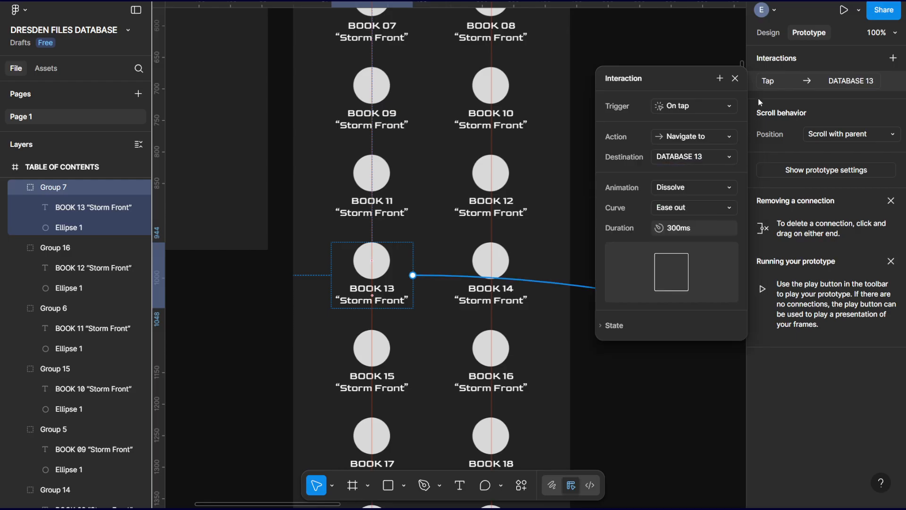
click(736, 78)
Give the BOOK 14 group in TABLE OF CONTENTS an On tap interaction that navigates to DATABASE 14 with a Dissolve animation.
click(499, 262)
click(894, 57)
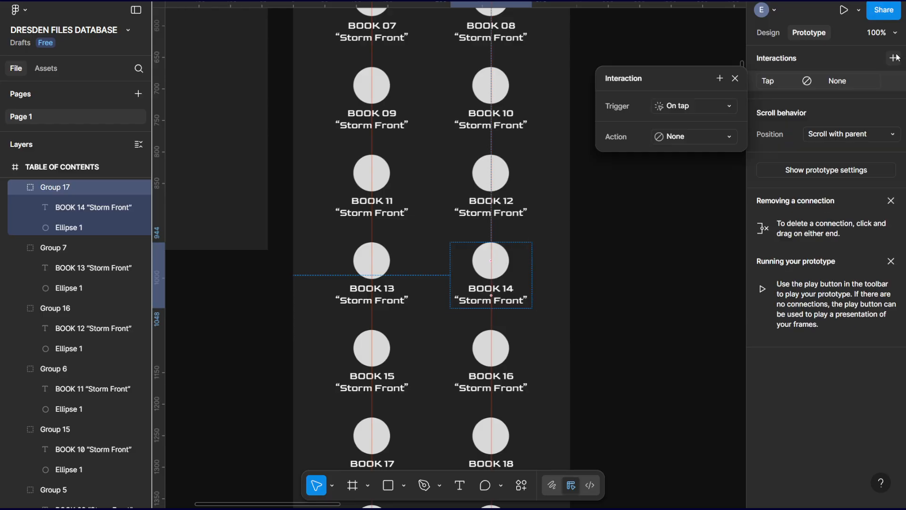
click(681, 100)
click(681, 101)
click(698, 136)
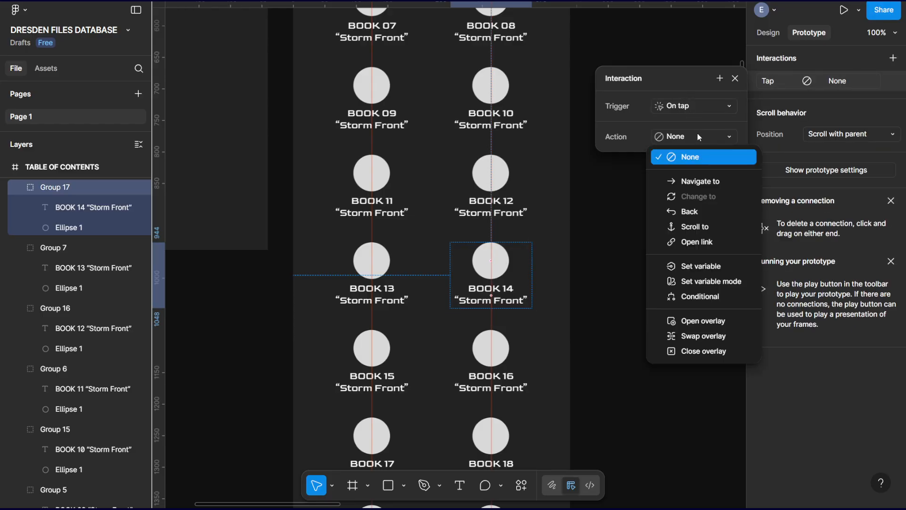
click(705, 182)
click(692, 158)
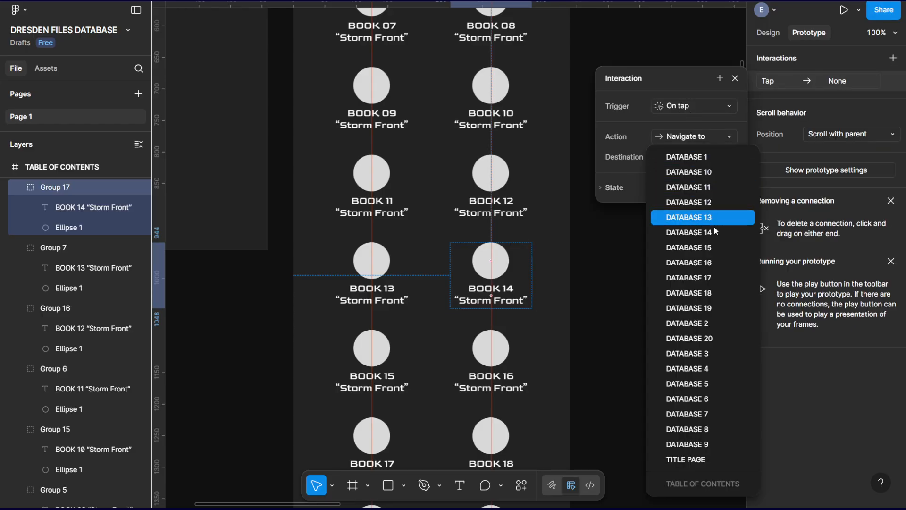
click(715, 232)
click(696, 189)
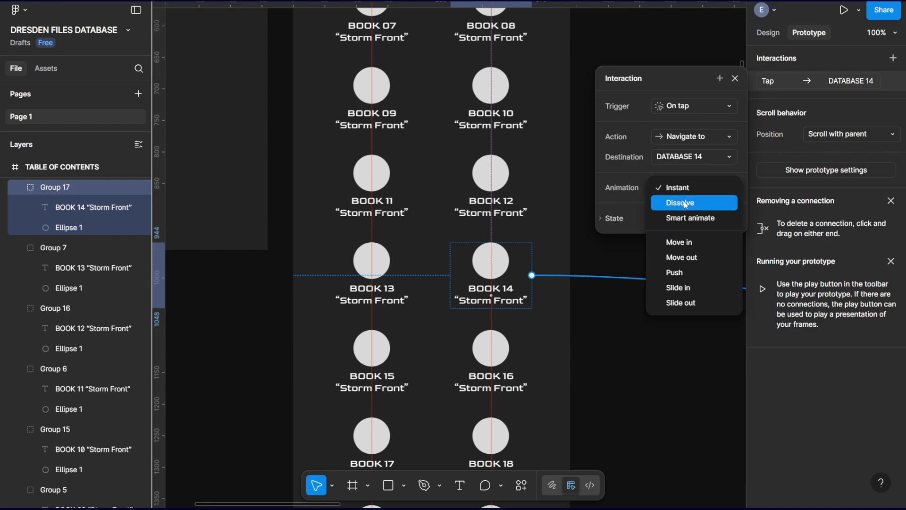
click(685, 202)
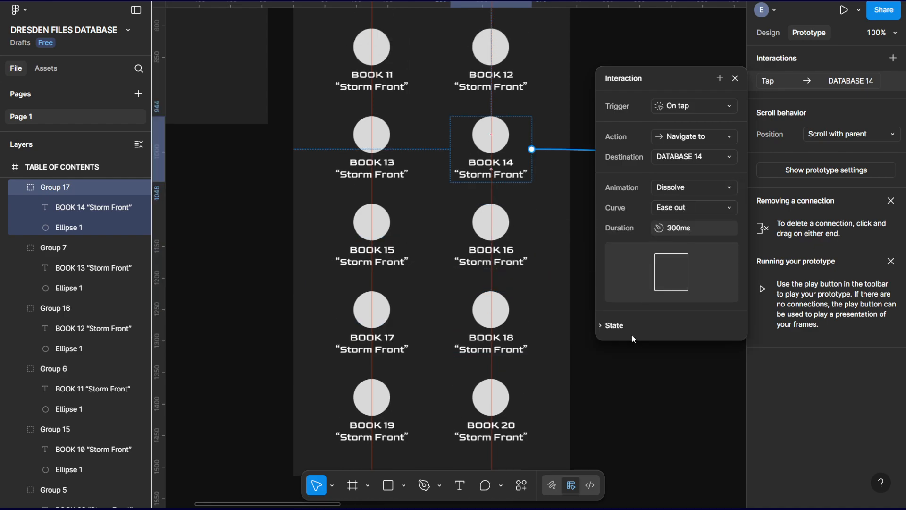
Give the BOOK 15 group in TABLE OF CONTENTS an On tap interaction that navigates to DATABASE 15 with a Dissolve animation.
scroll(491, 189, down, 2)
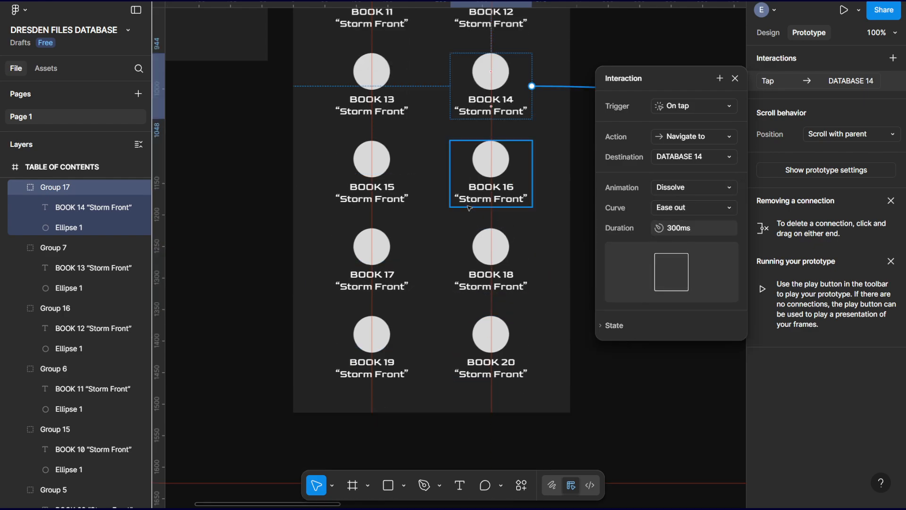
click(377, 160)
click(892, 57)
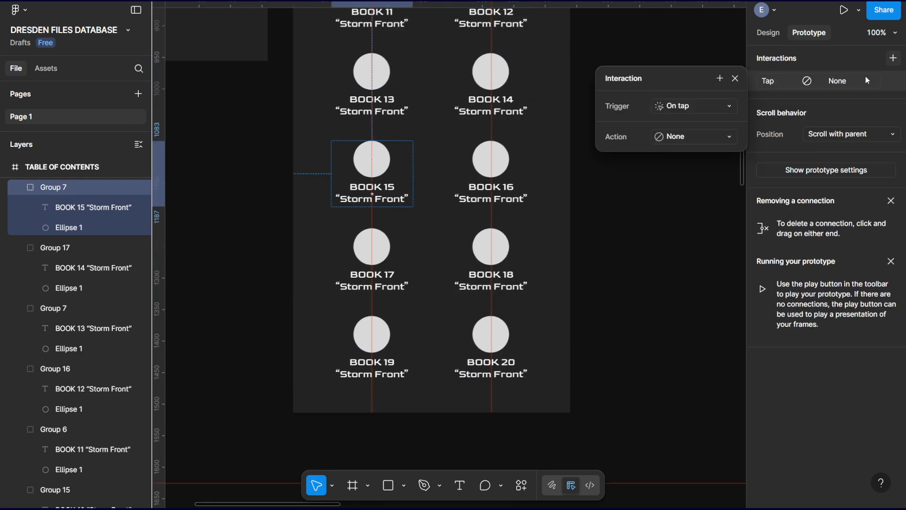
click(685, 136)
click(737, 184)
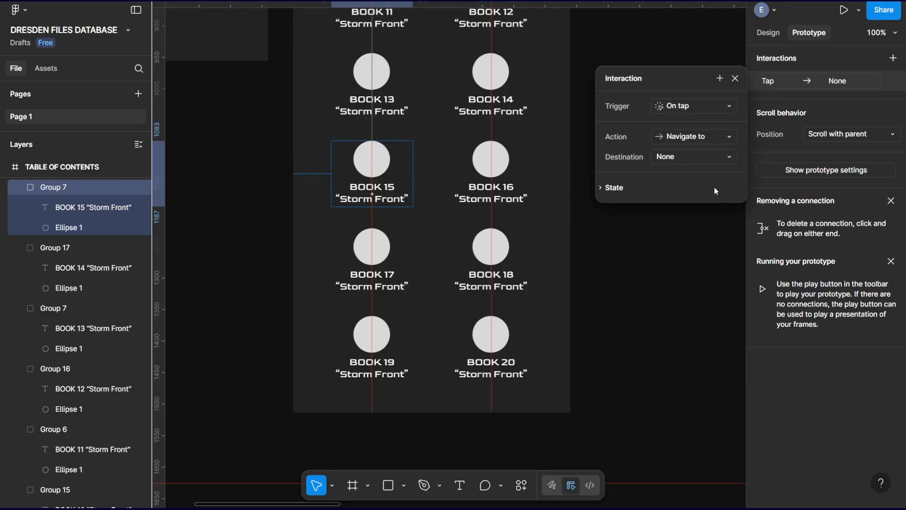
click(695, 162)
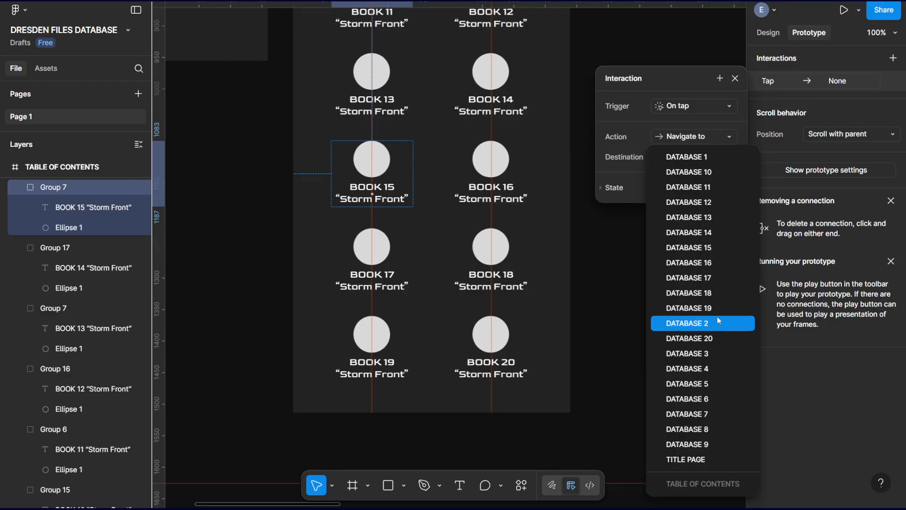
click(708, 247)
click(676, 189)
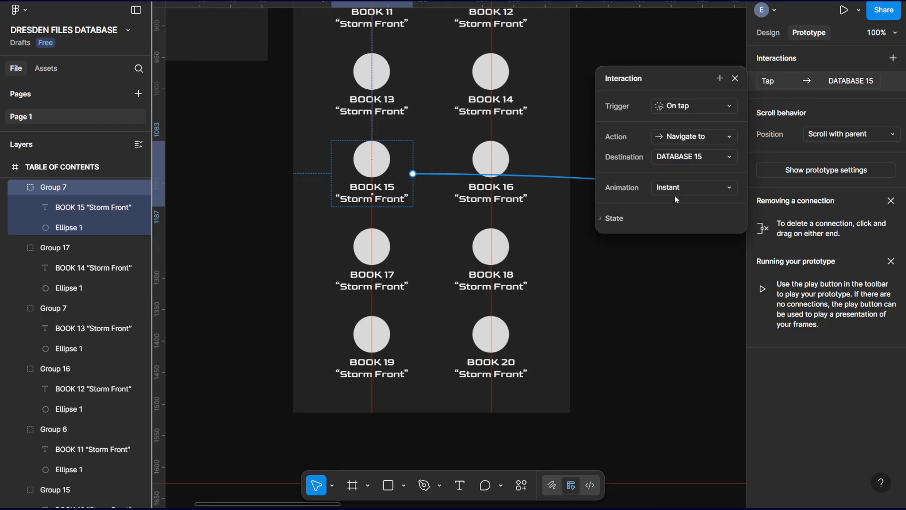
click(691, 204)
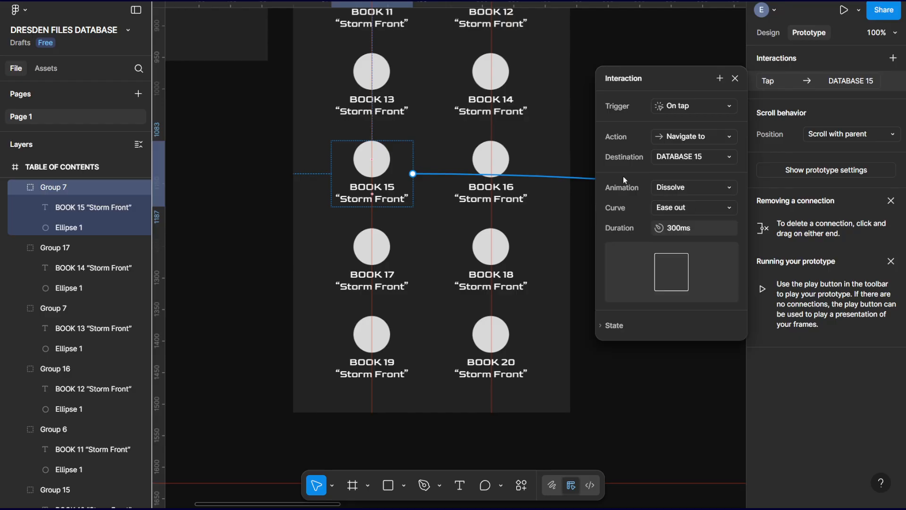
click(512, 71)
click(381, 68)
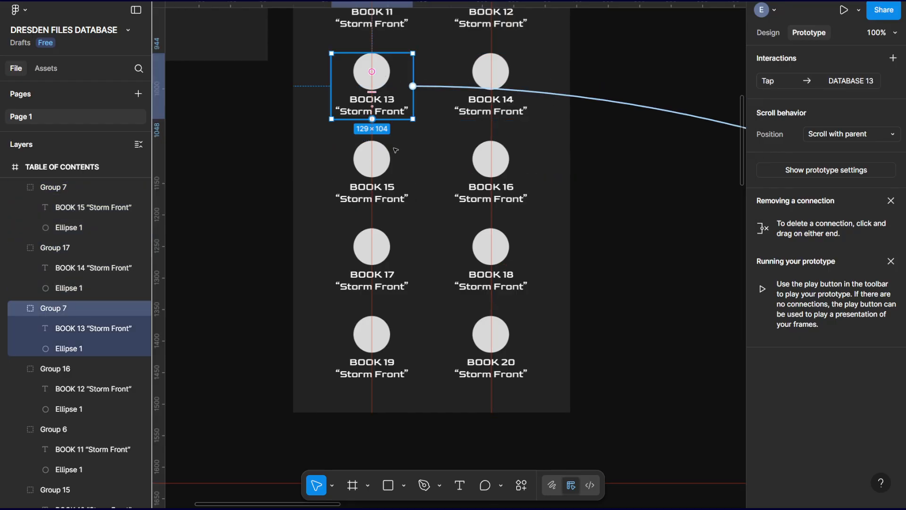
Give the BOOK 16 group in TABLE OF CONTENTS an On tap interaction that navigates to DATABASE 16 with a Dissolve animation.
click(489, 160)
click(489, 159)
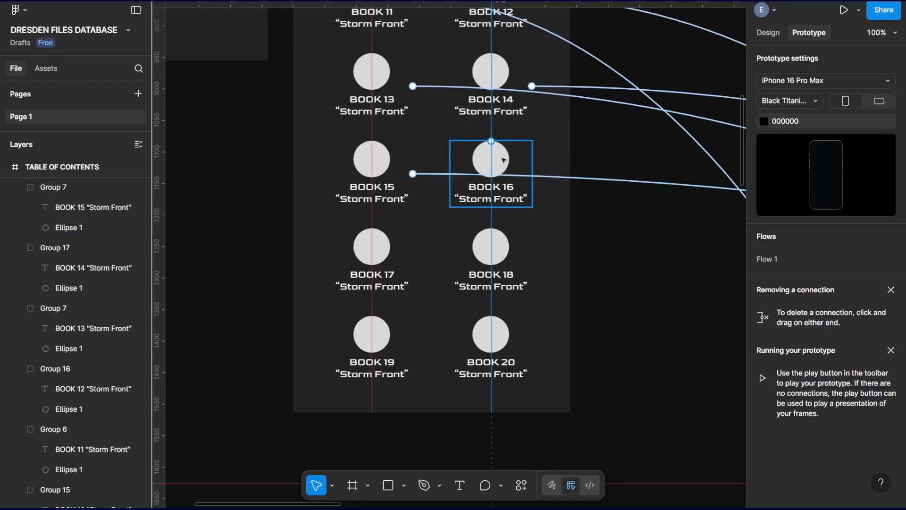
click(892, 58)
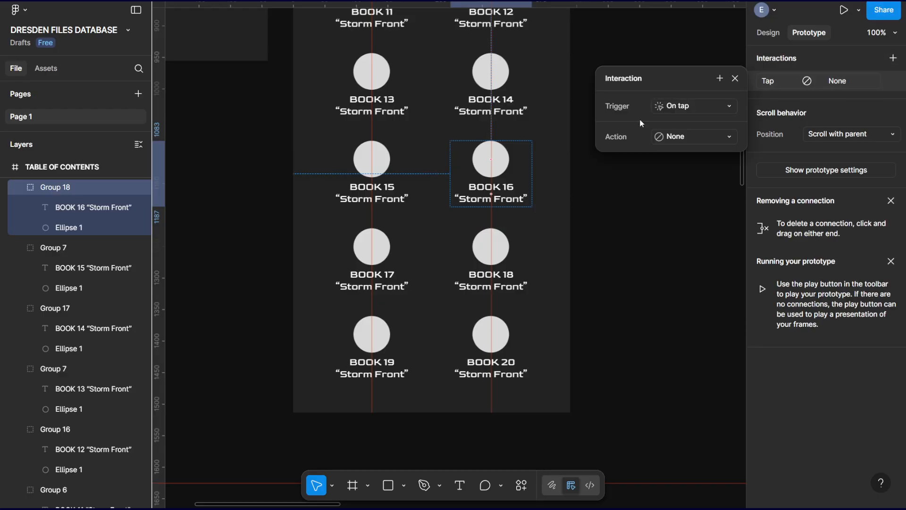
click(661, 136)
click(689, 182)
click(681, 160)
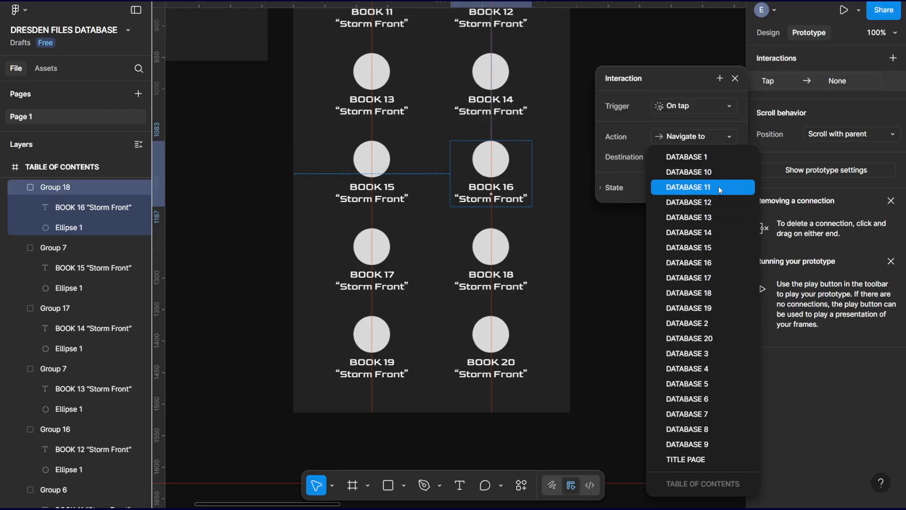
click(716, 261)
click(702, 193)
click(697, 202)
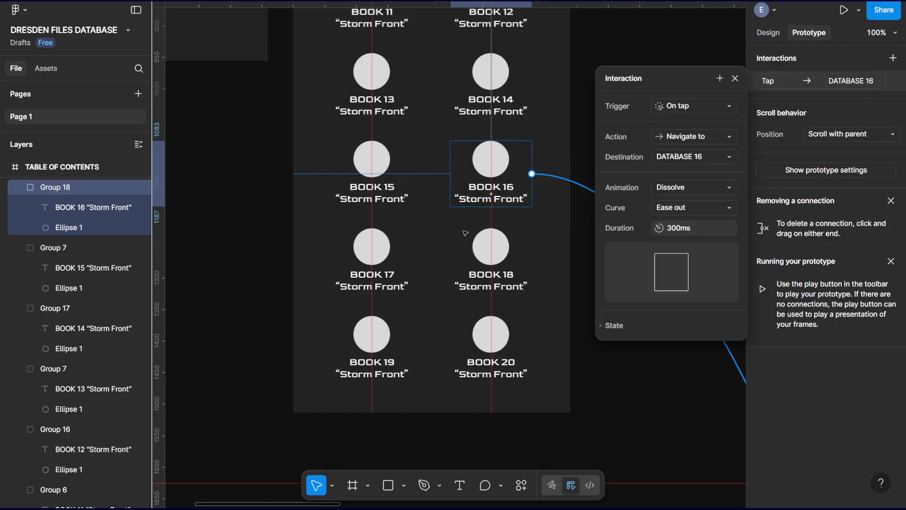
Give the BOOK 17 group in TABLE OF CONTENTS an On tap interaction that navigates to DATABASE 17 with a Dissolve animation.
click(371, 244)
click(370, 243)
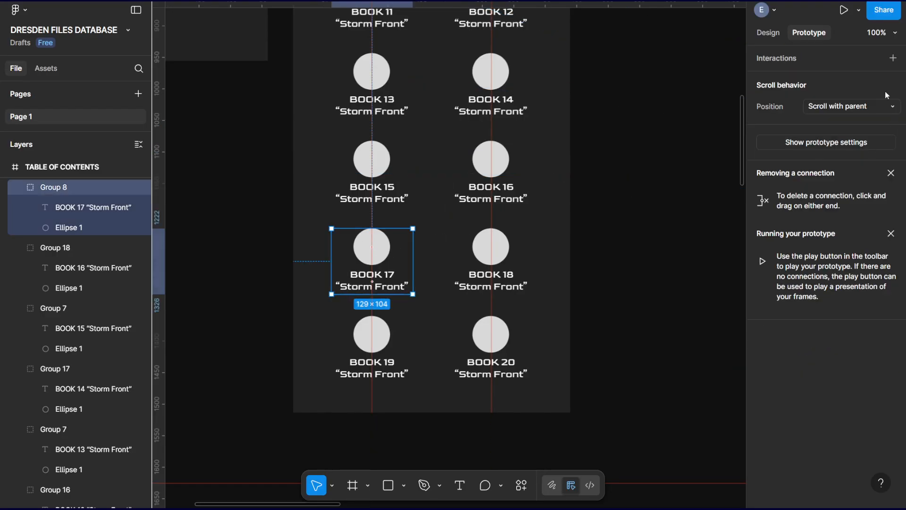
click(894, 58)
click(710, 140)
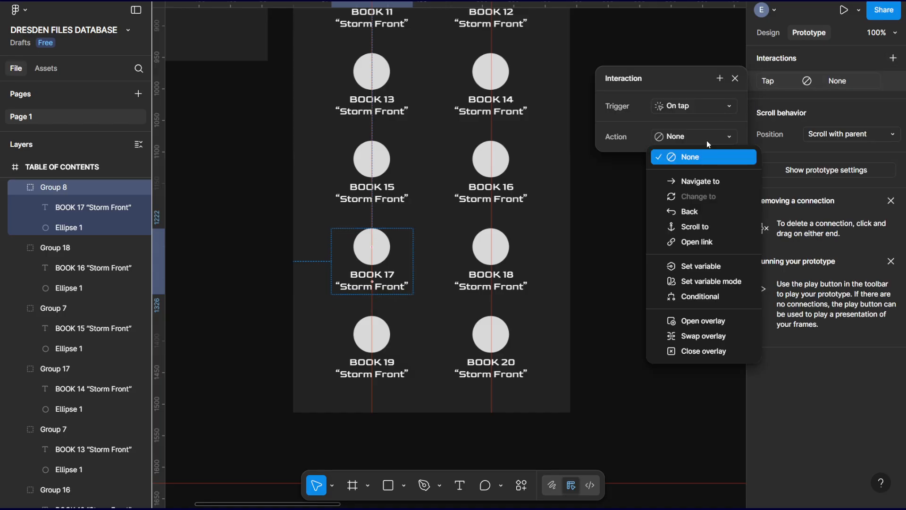
click(709, 182)
click(694, 157)
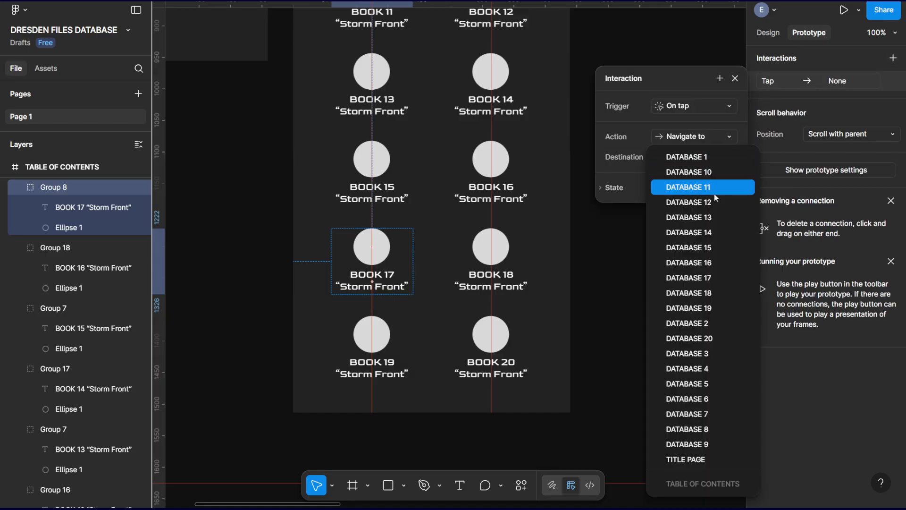
click(717, 274)
click(710, 189)
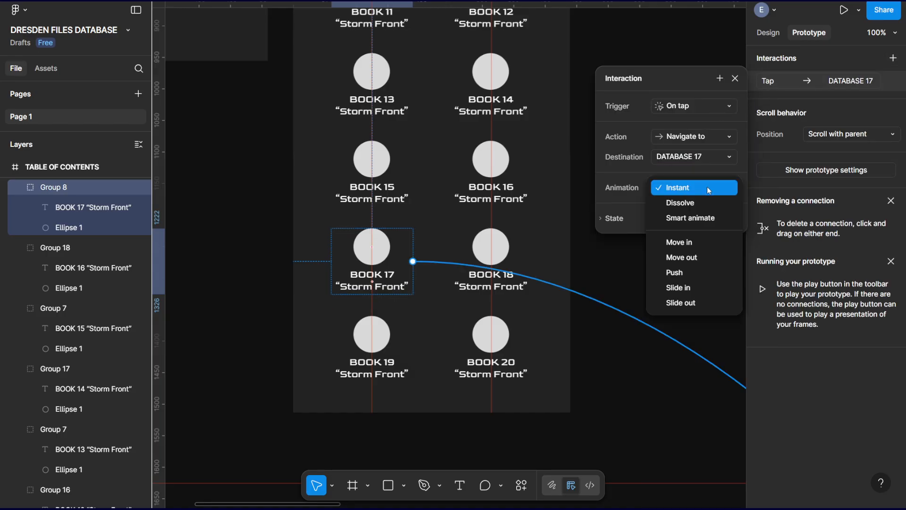
click(676, 202)
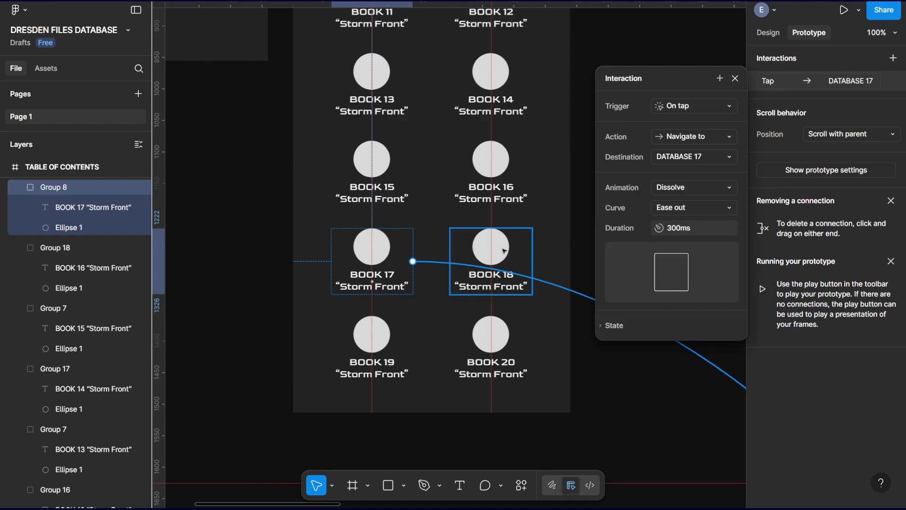
Give the BOOK 18 group in TABLE OF CONTENTS an On tap interaction that navigates to DATABASE 18 with a Dissolve animation.
click(504, 251)
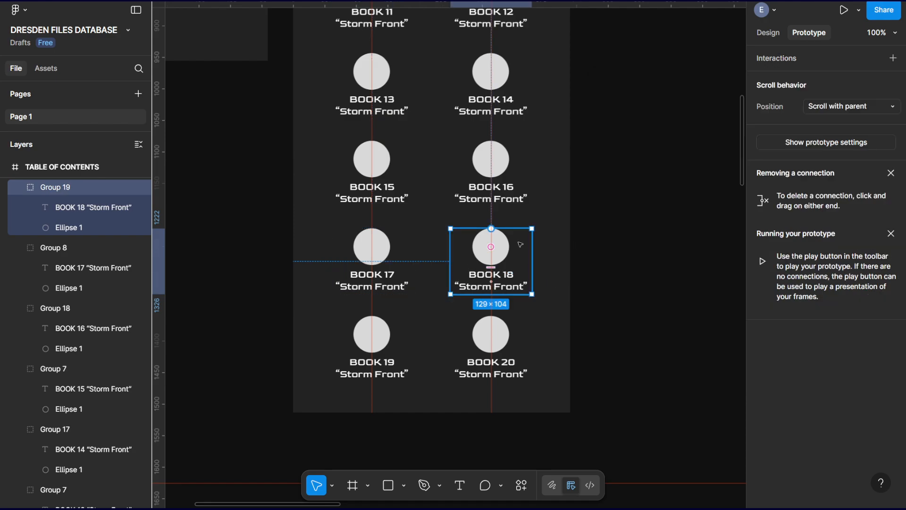
click(894, 57)
click(698, 141)
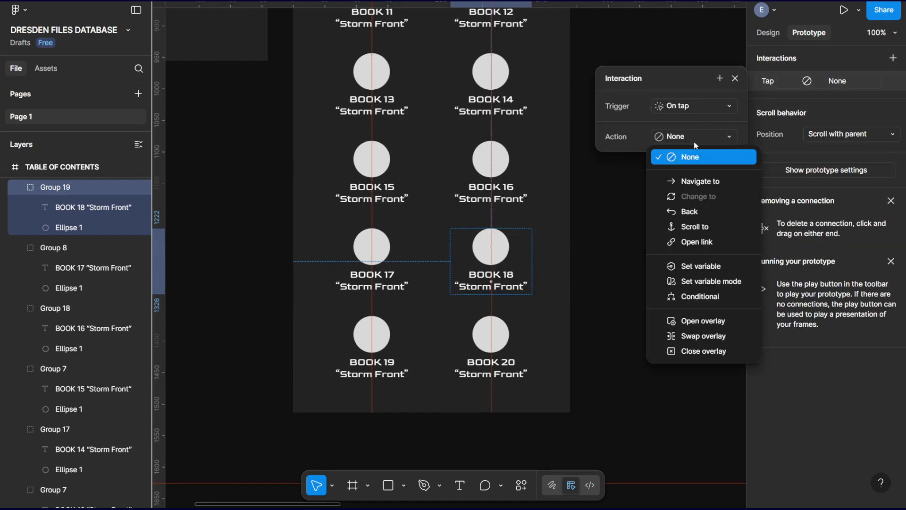
click(702, 187)
click(691, 161)
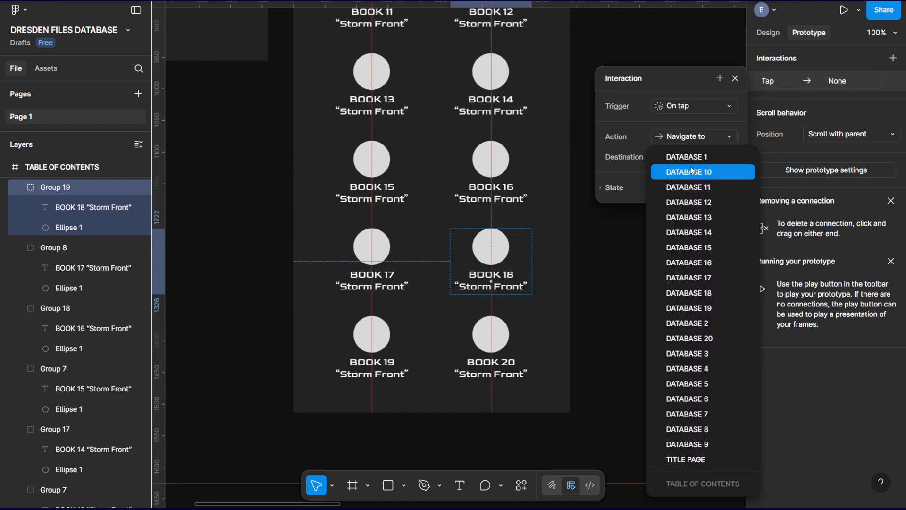
click(708, 290)
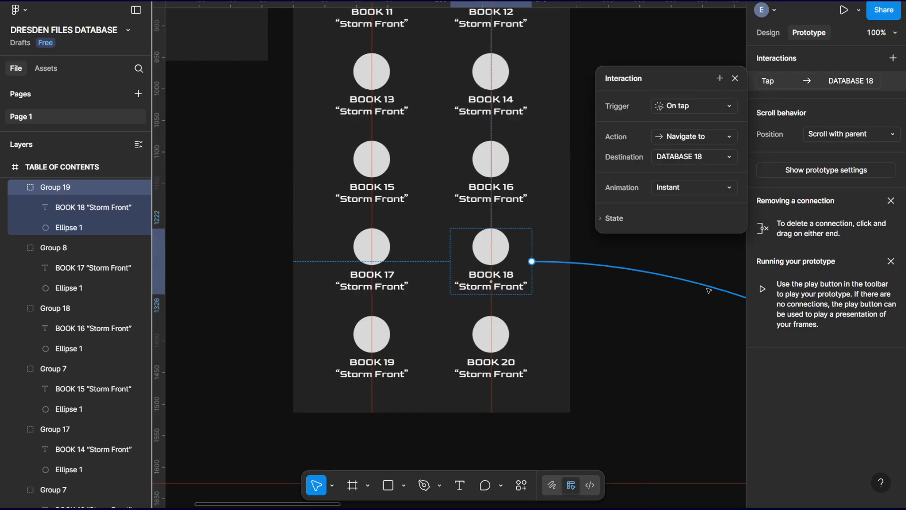
click(683, 190)
click(685, 206)
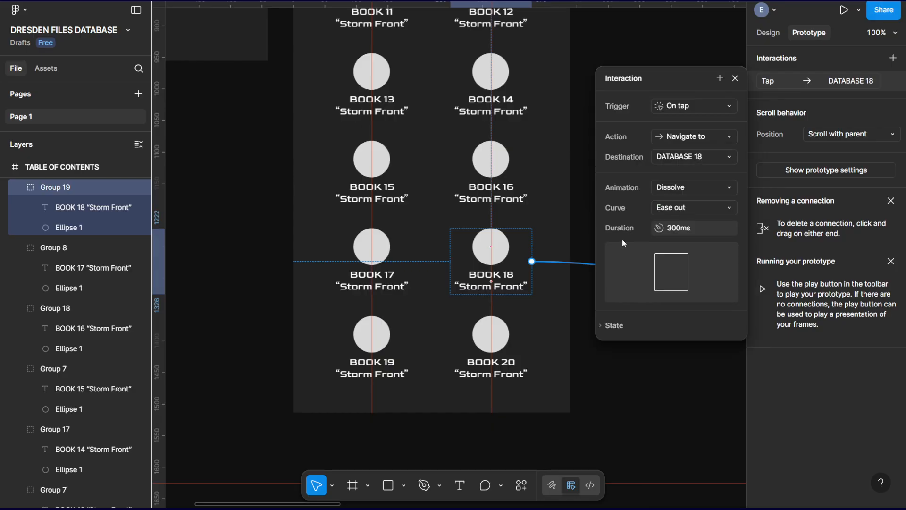
Give the BOOK 19 group in TABLE OF CONTENTS an On tap interaction that navigates to DATABASE 19 with a Dissolve animation.
click(396, 335)
click(373, 335)
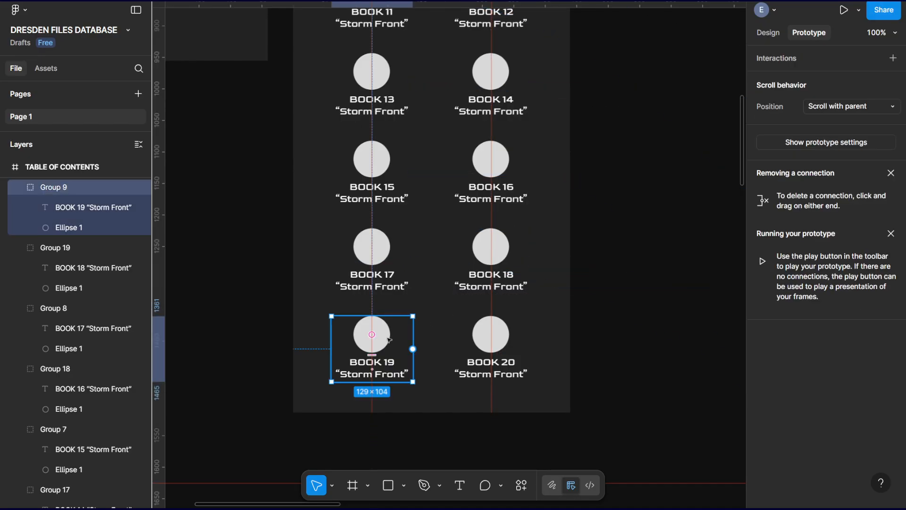
click(893, 58)
click(682, 138)
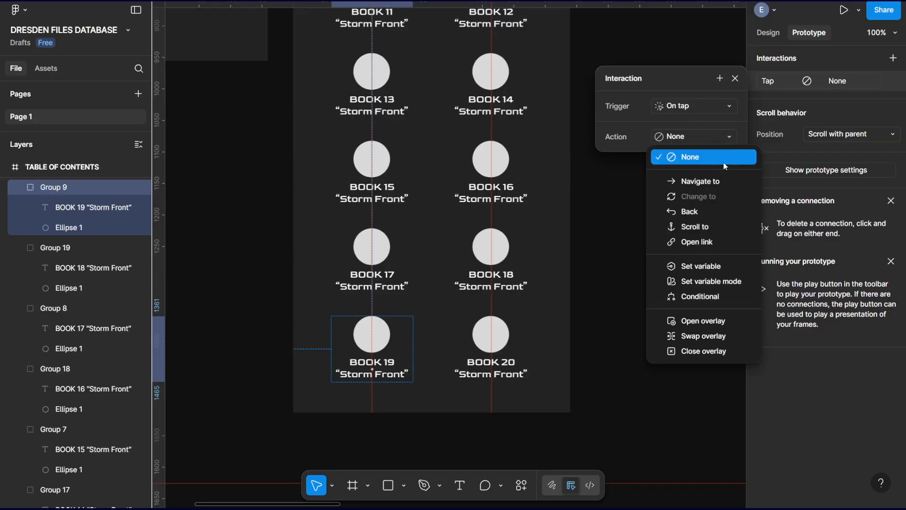
click(712, 182)
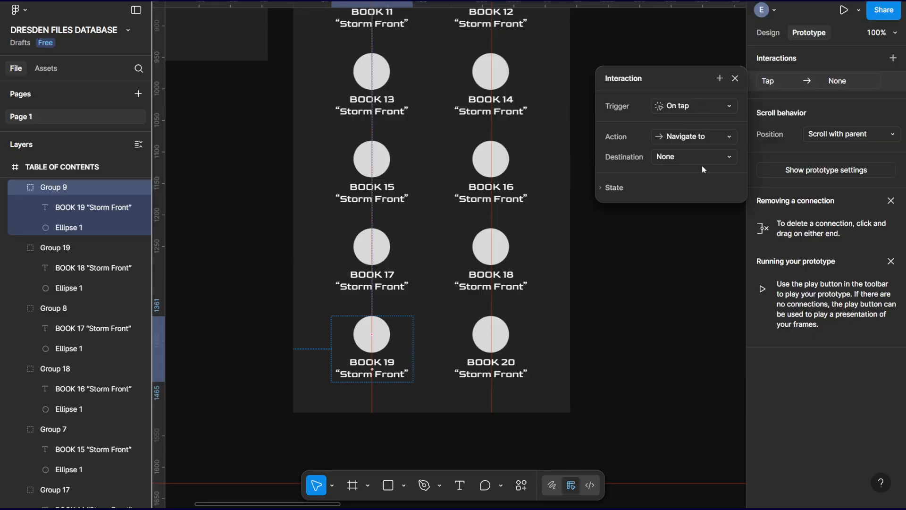
click(696, 161)
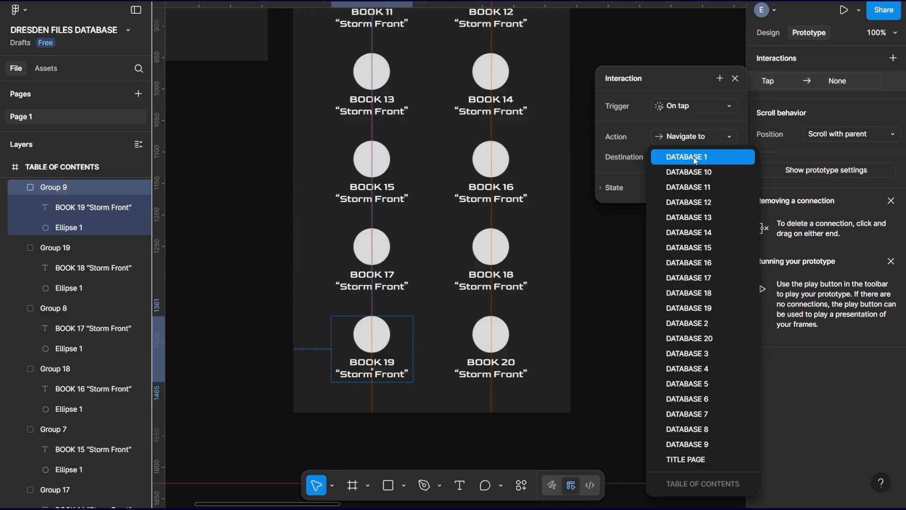
click(699, 308)
click(709, 192)
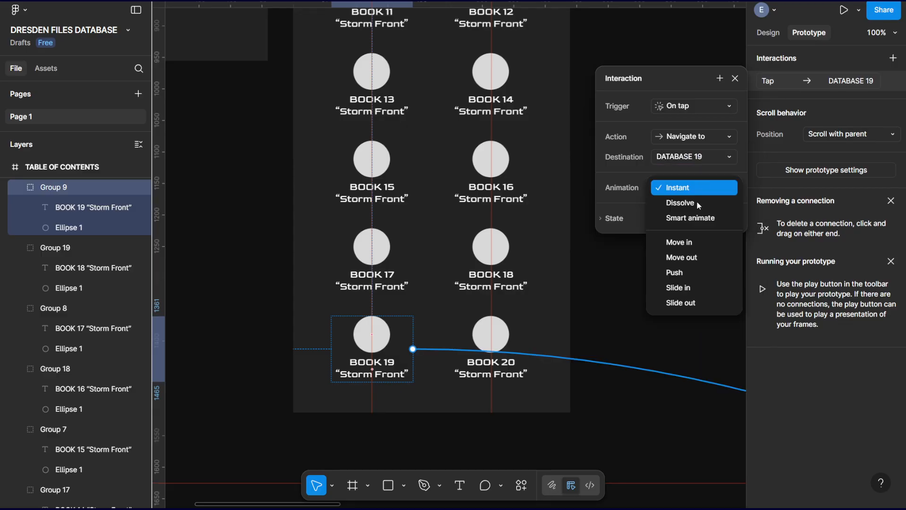
click(682, 206)
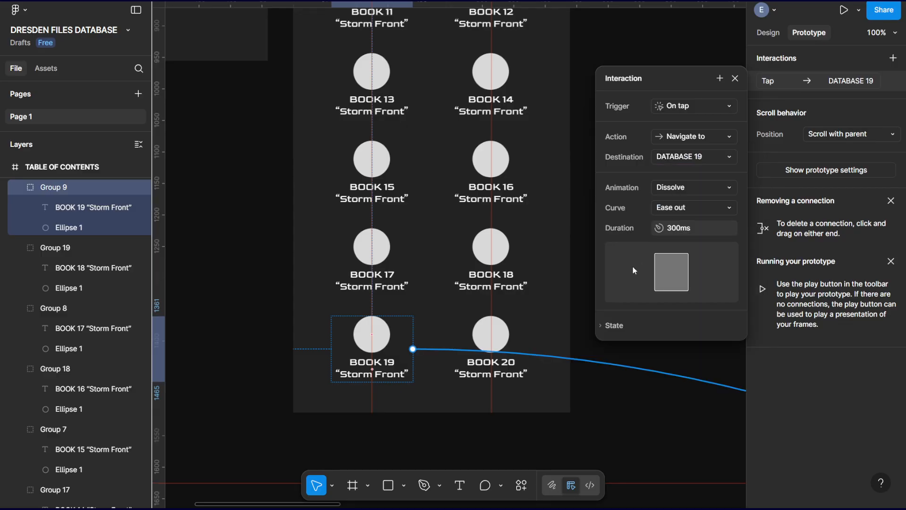
Give the BOOK 20 group in TABLE OF CONTENTS an On tap interaction that navigates to DATABASE 20 with a Dissolve animation.
click(504, 333)
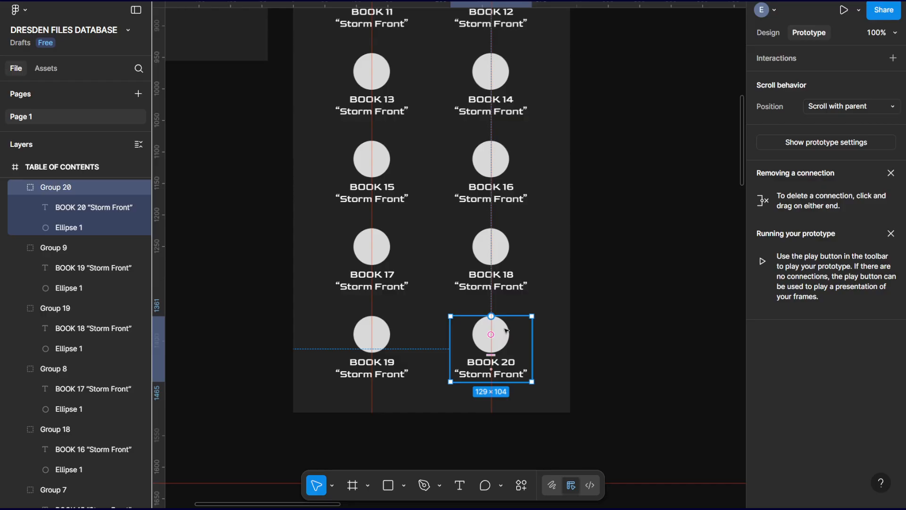
click(893, 59)
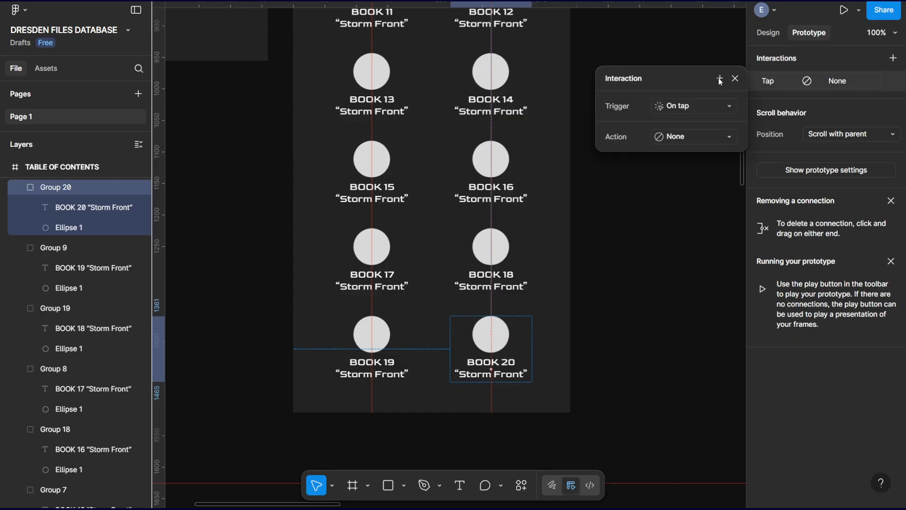
click(676, 138)
click(712, 176)
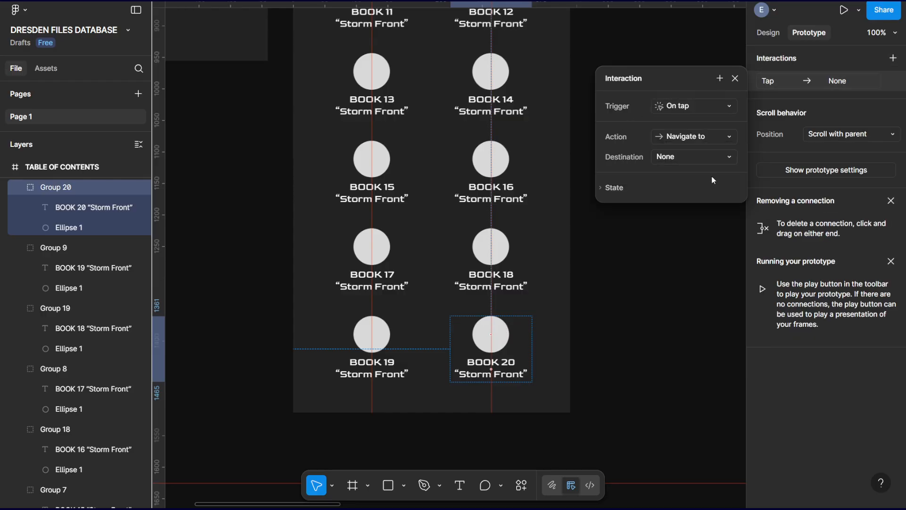
click(680, 156)
click(694, 338)
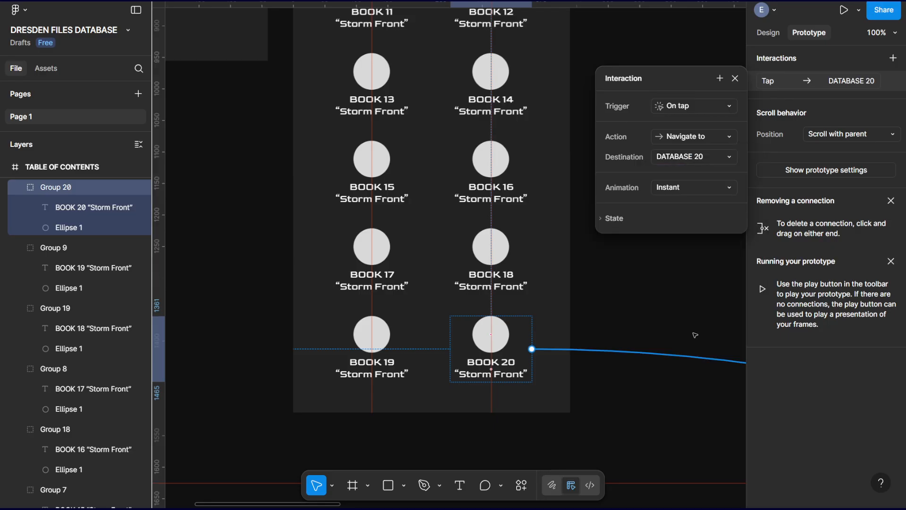
click(681, 189)
click(687, 199)
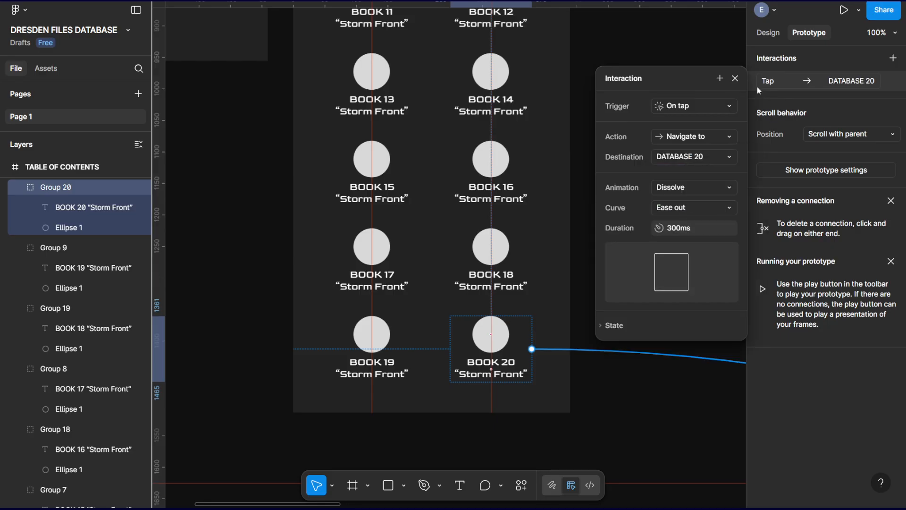
click(734, 78)
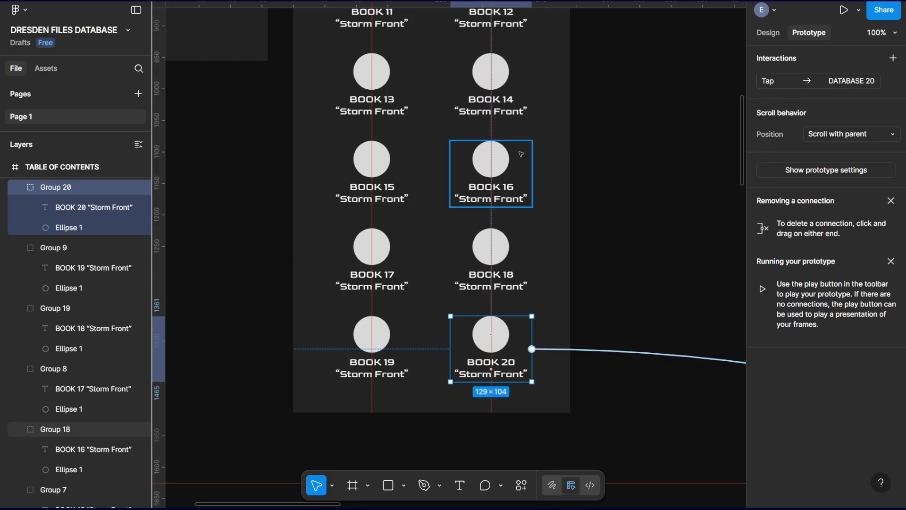
click(571, 138)
Examine the prototype connections running from the TABLE OF CONTENTS entries to the DATABASE pages.
key(ctrl+minus)
key(ctrl+minus)
key(ctrl+minus)
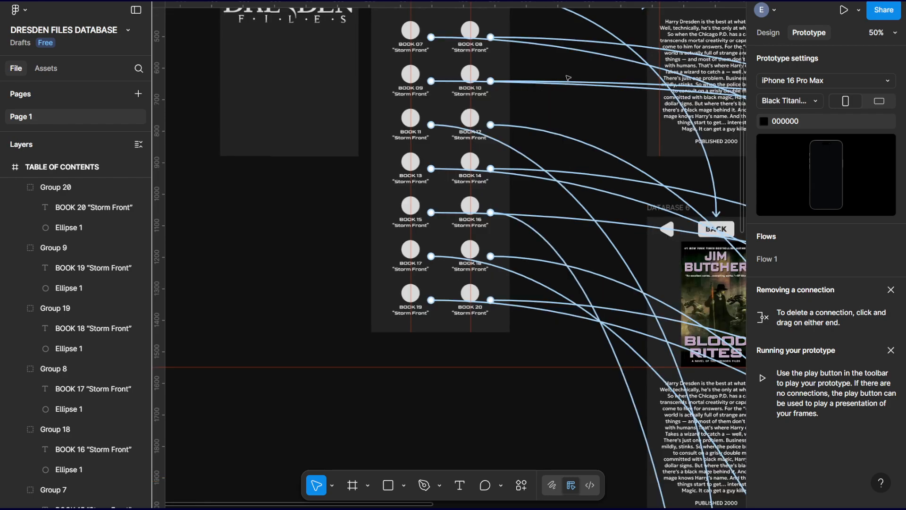
scroll(570, 180, down, 5)
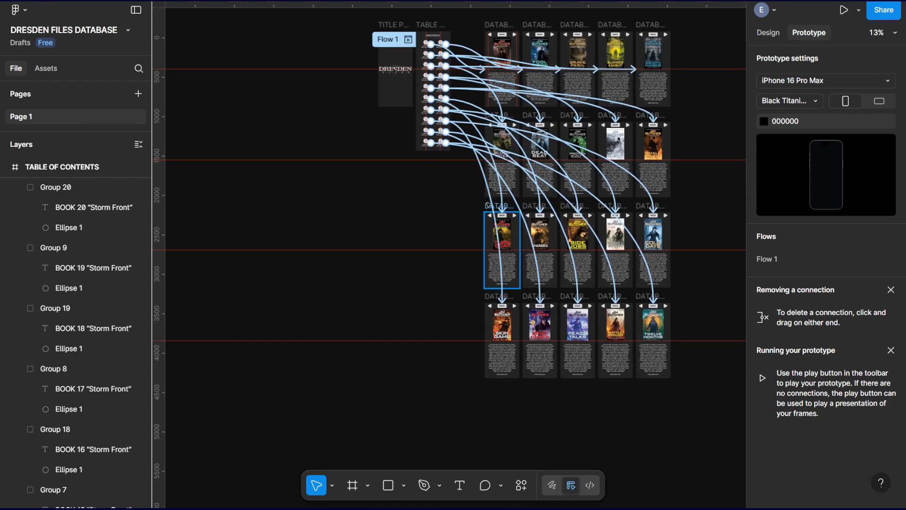
drag(431, 44, 614, 87)
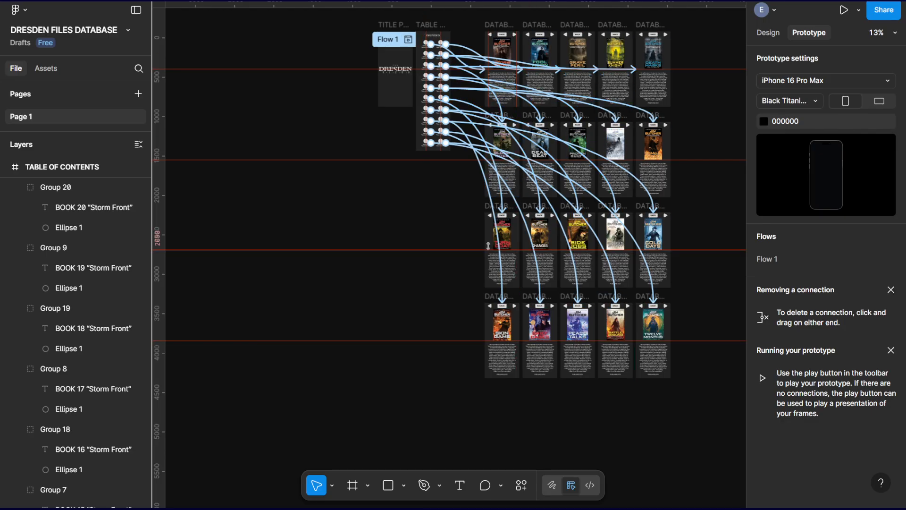
key(ctrl+equal)
key(ctrl+equal)
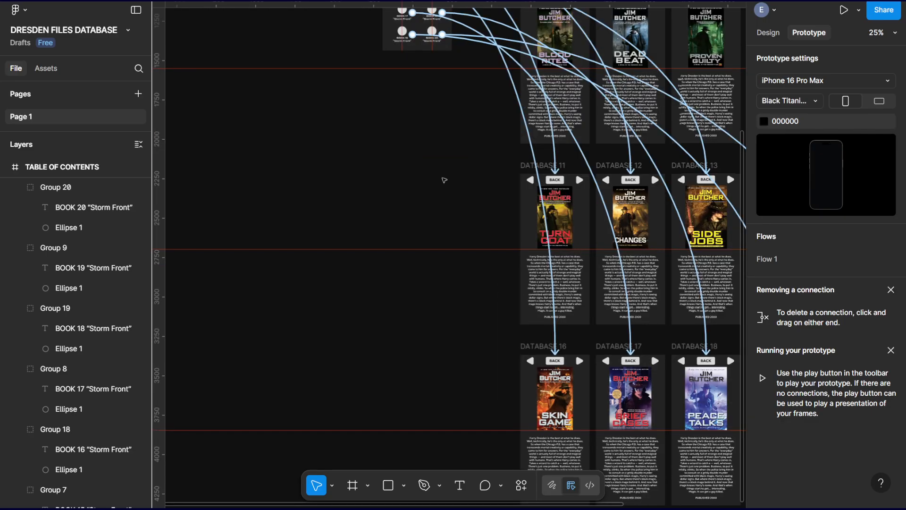
drag(458, 131, 467, 504)
drag(503, 288, 439, 491)
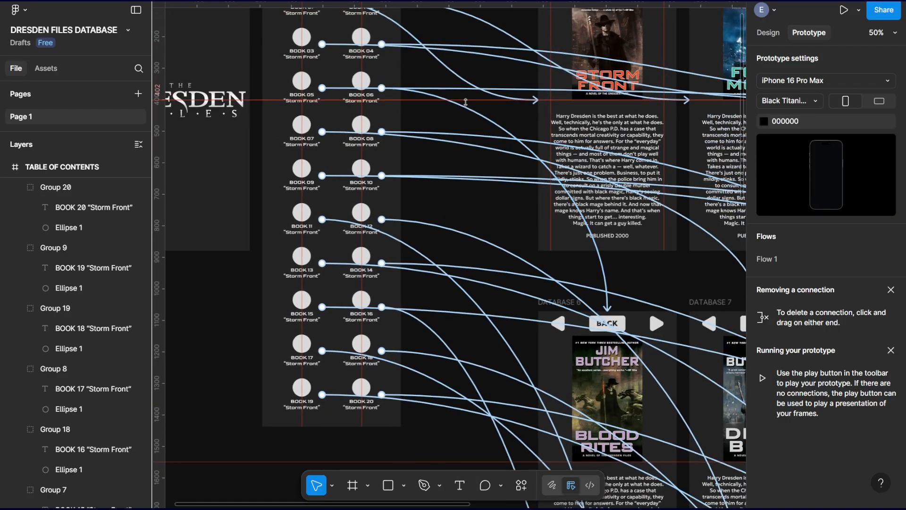
drag(465, 101, 534, 289)
Run the prototype preview from the TABLE OF CONTENTS frame and test the links of the BOOK 01 to BOOK 04 entries.
click(383, 131)
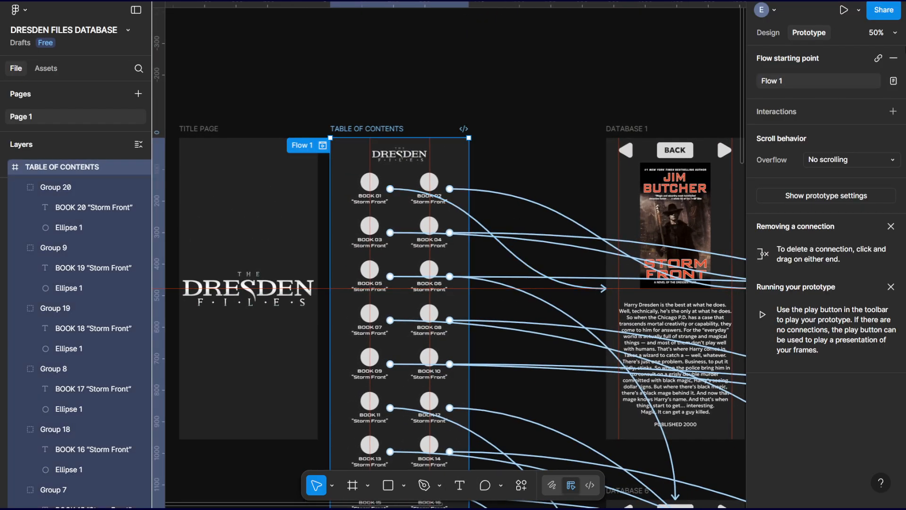
click(843, 9)
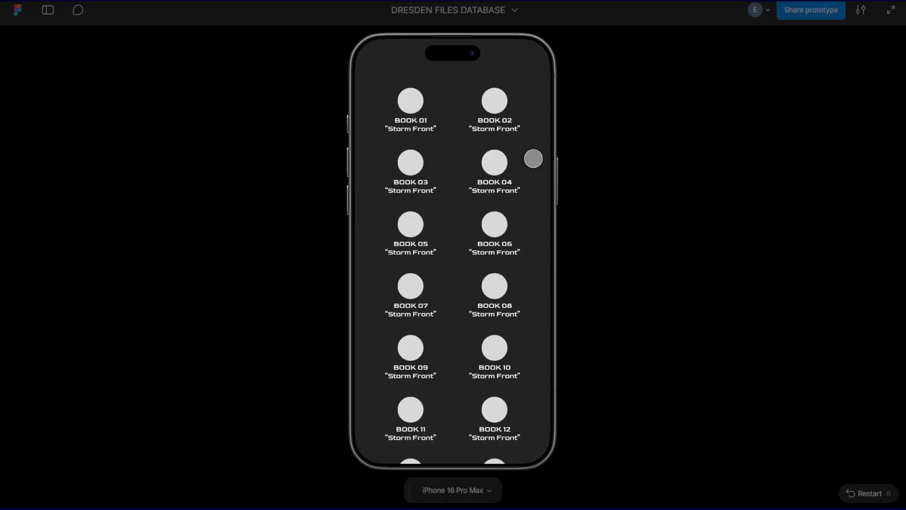
click(406, 99)
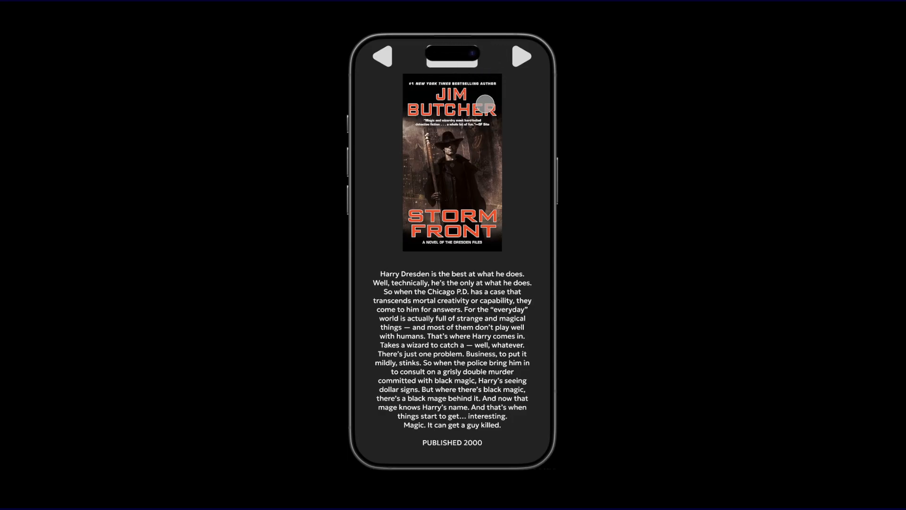
click(487, 170)
click(498, 105)
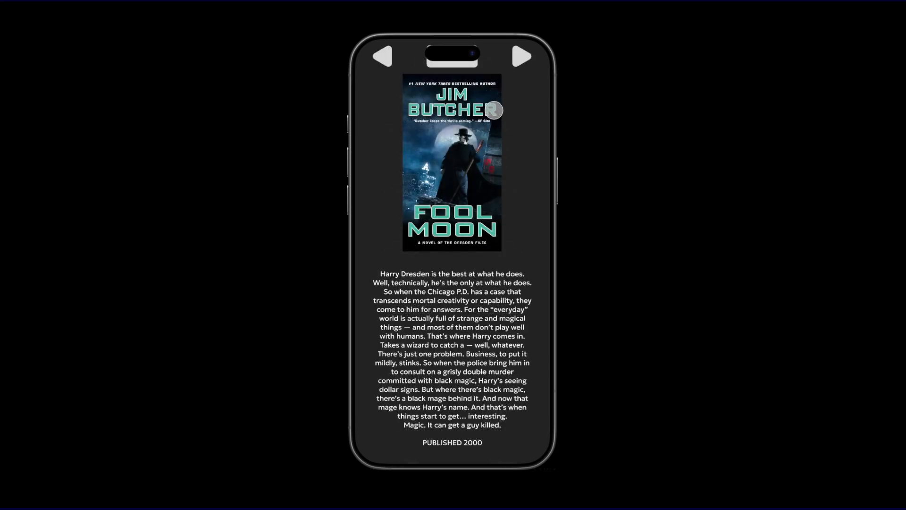
click(494, 110)
click(406, 155)
click(398, 157)
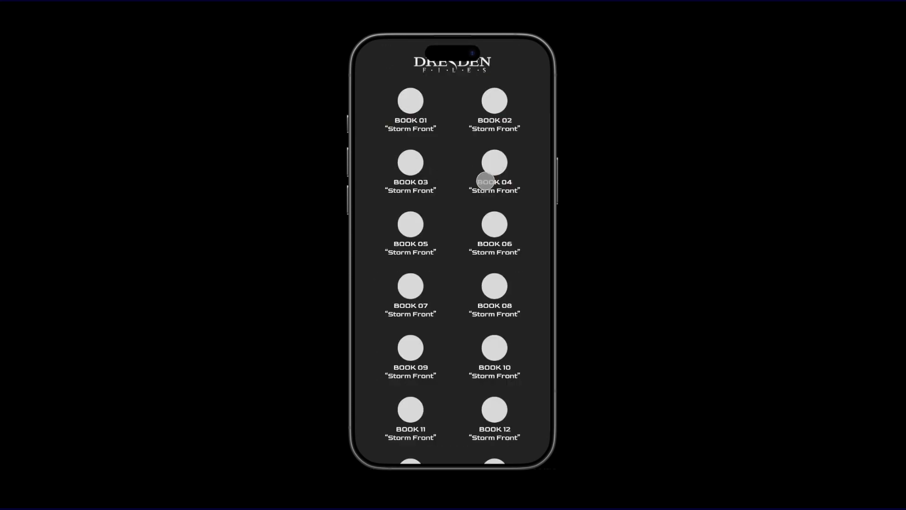
click(480, 180)
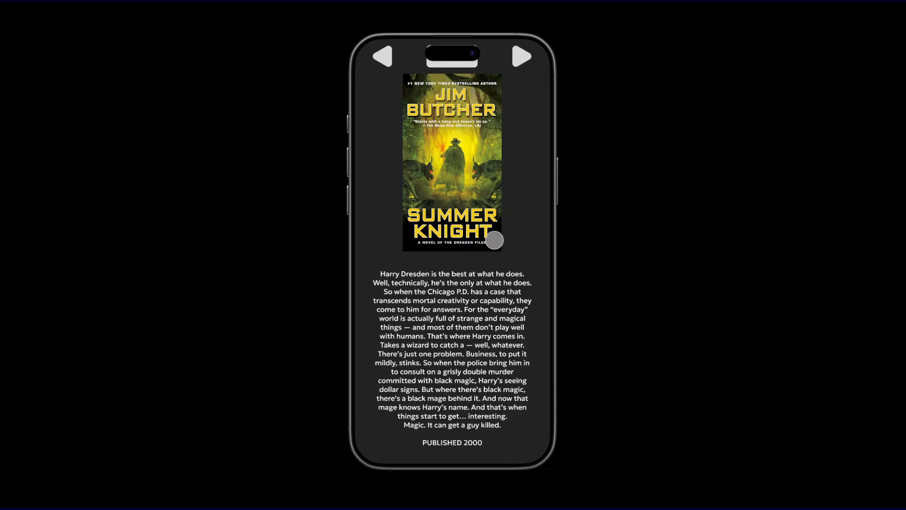
Give the BACK BUTTON group in DATABASE 1 an On tap interaction that navigates to TABLE OF CONTENTS with a Dissolve animation.
click(463, 214)
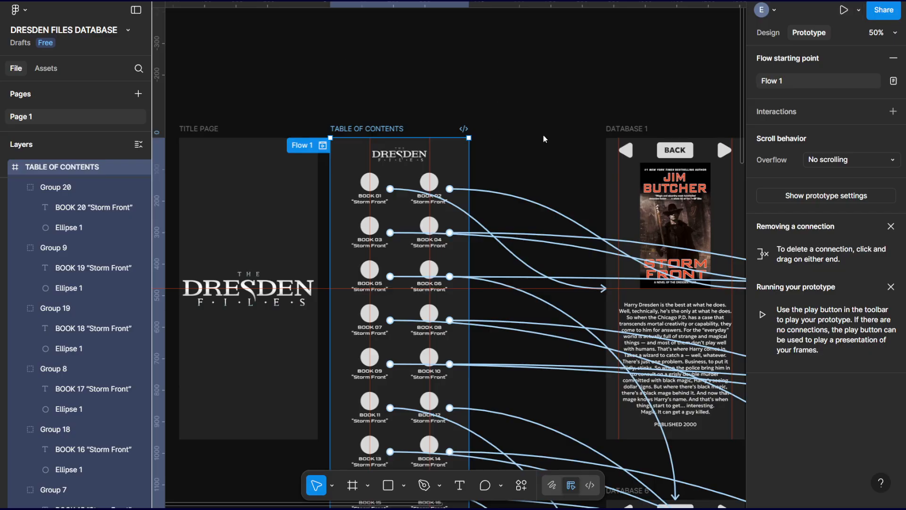
scroll(545, 137, right, 10)
scroll(545, 137, down, 1)
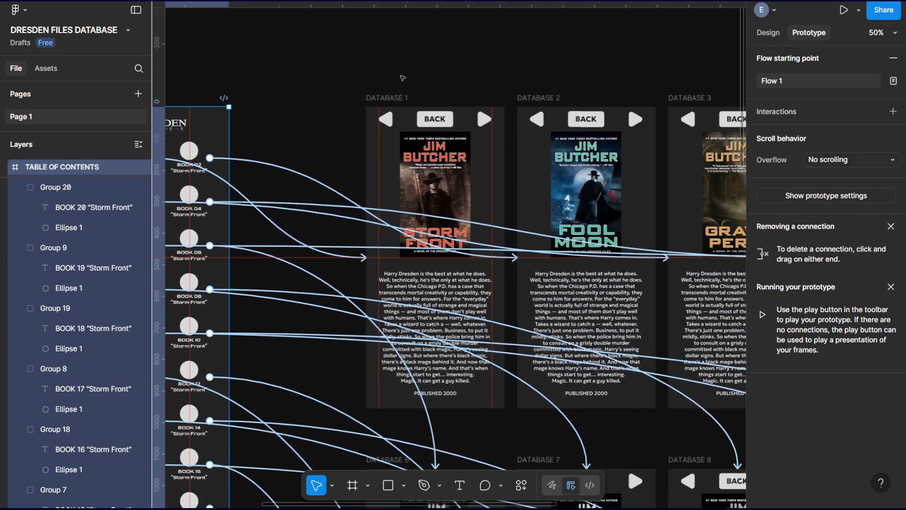
click(458, 62)
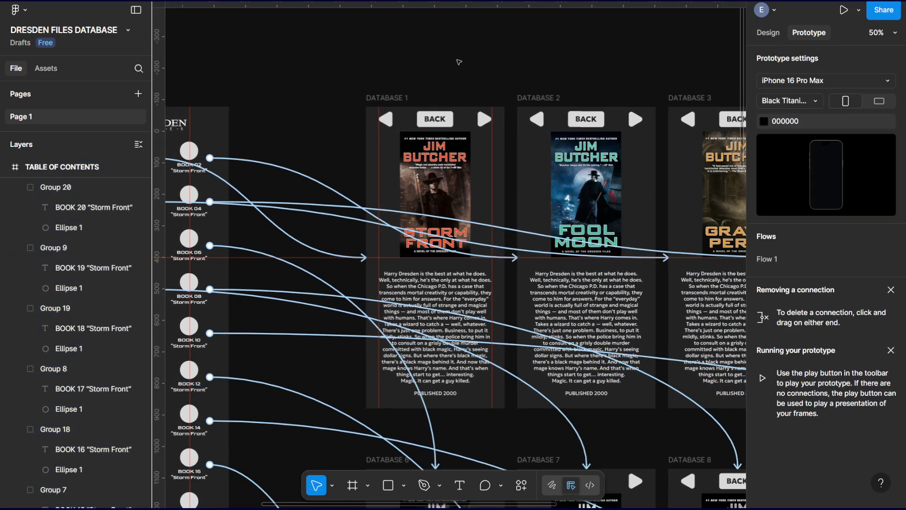
click(396, 96)
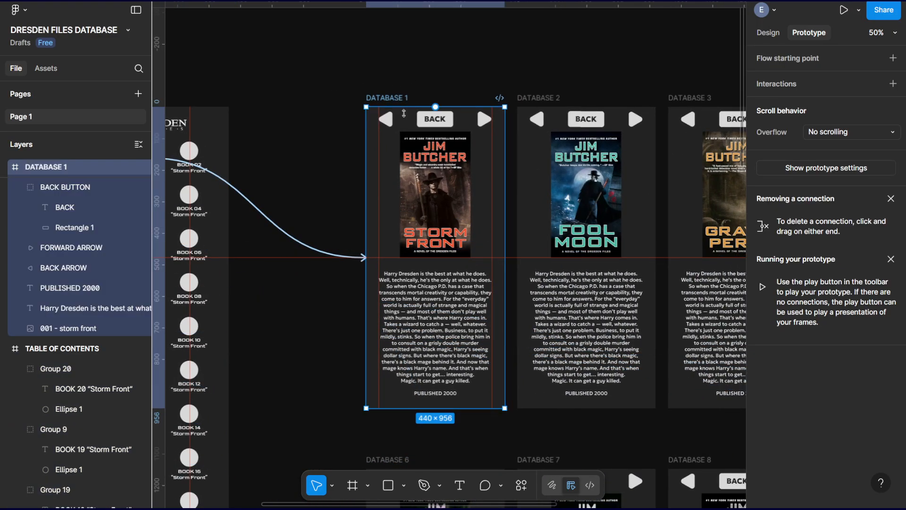
key(ctrl+plus)
drag(456, 105, 507, 247)
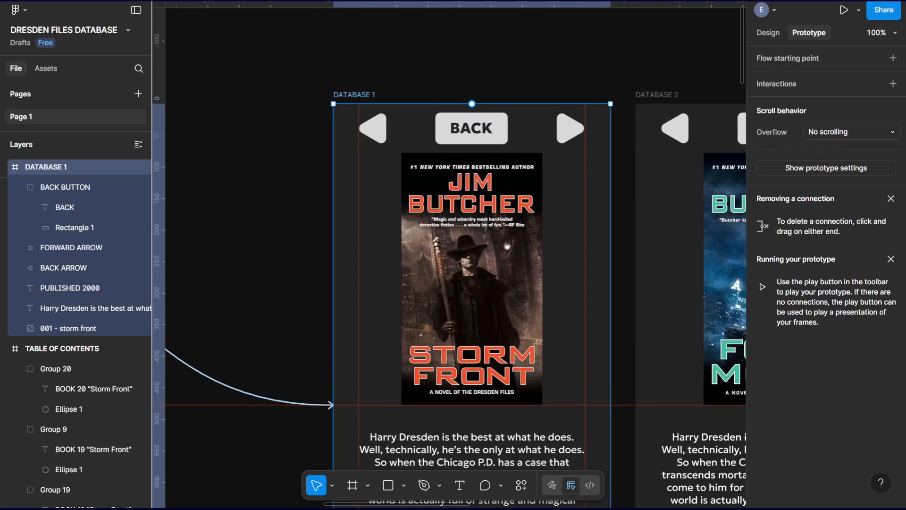
mouse_move(563, 172)
mouse_down()
mouse_move(534, 156)
mouse_move(545, 172)
mouse_up()
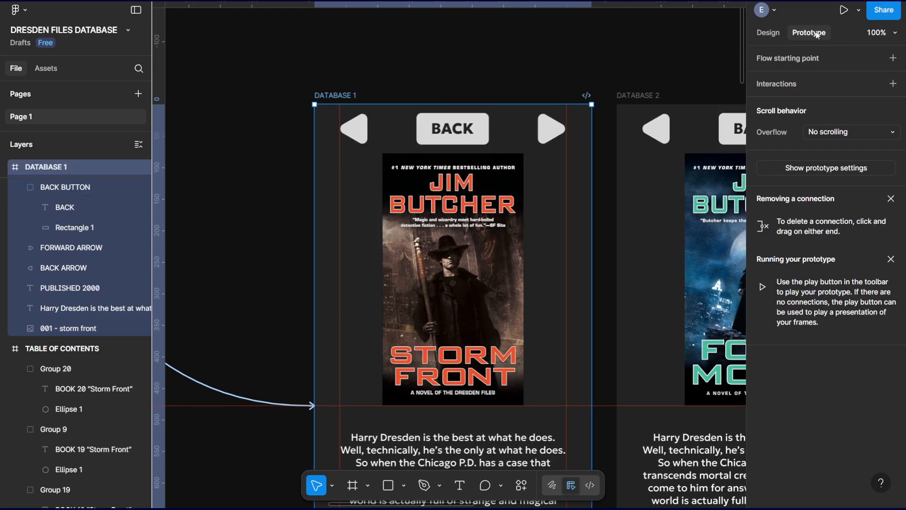
click(485, 128)
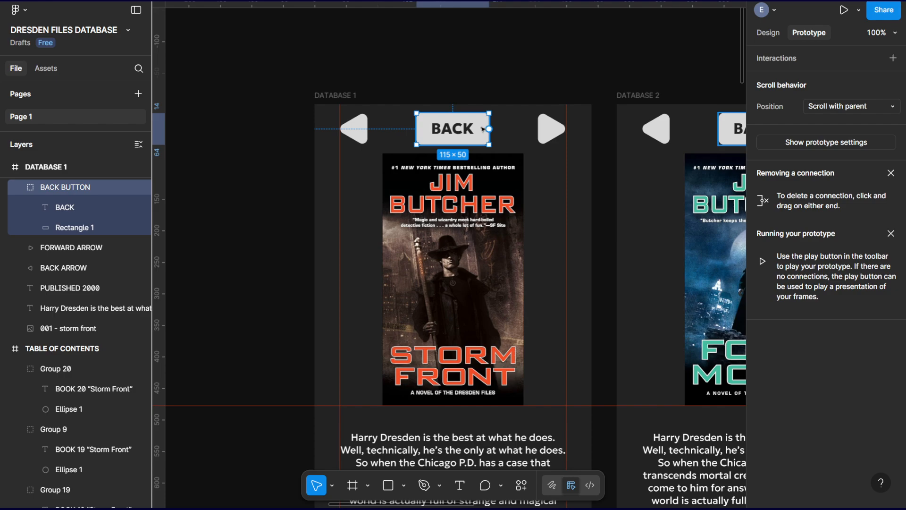
click(893, 59)
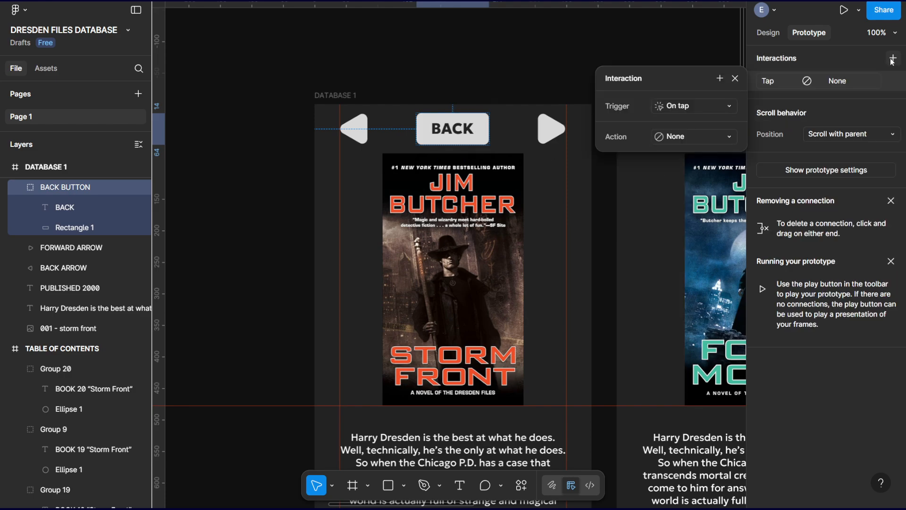
click(693, 136)
click(709, 182)
click(691, 159)
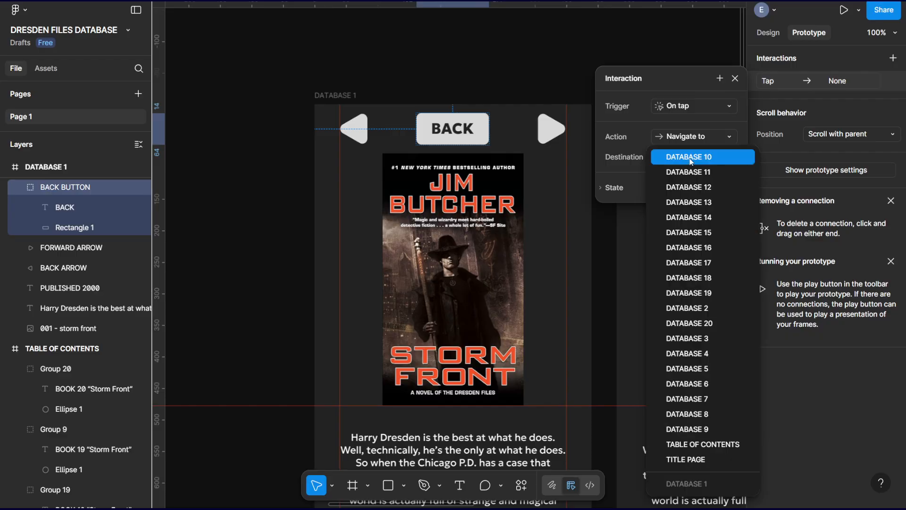
click(711, 444)
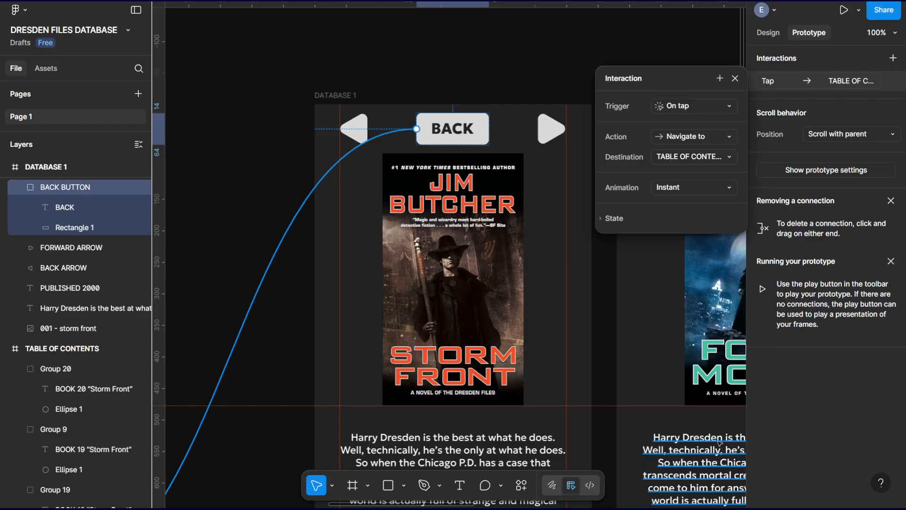
click(670, 188)
click(678, 203)
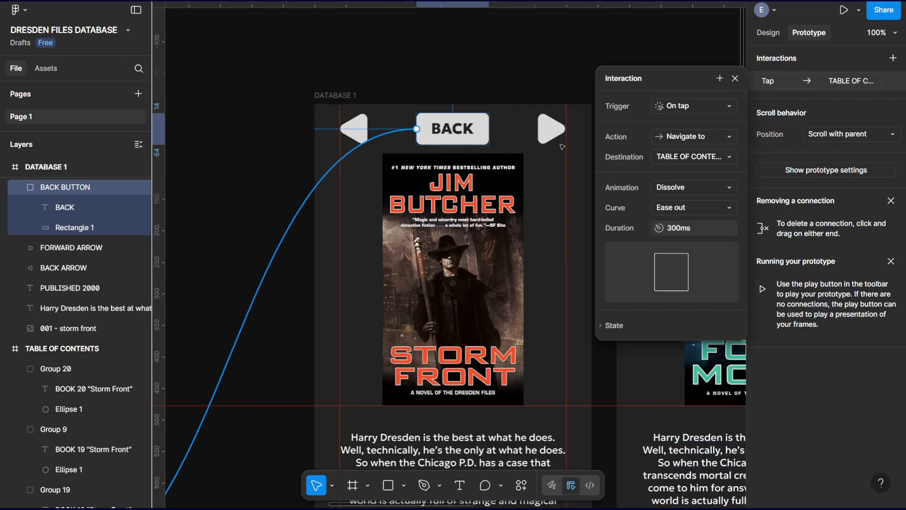
Give the BACK ARROW in DATABASE 1 an On tap interaction that navigates to DATABASE 20 with a Dissolve animation.
click(360, 126)
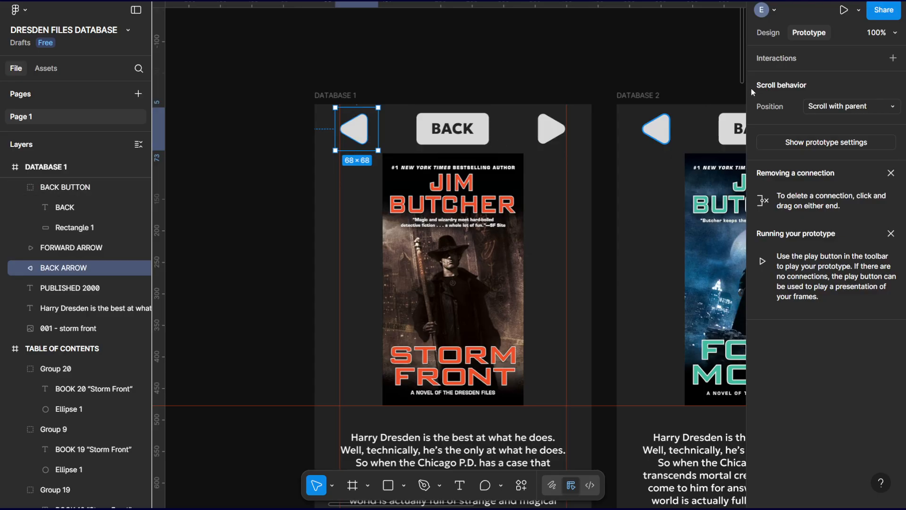
click(893, 58)
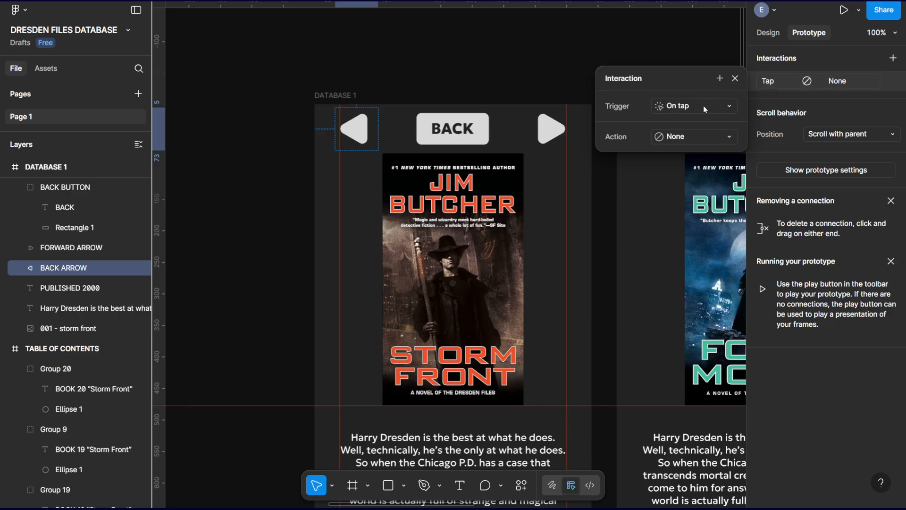
click(698, 134)
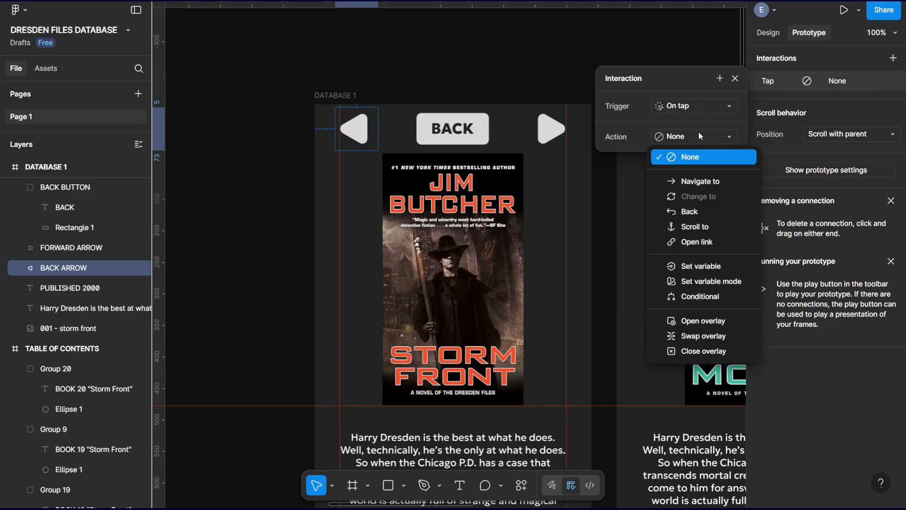
click(706, 183)
click(689, 157)
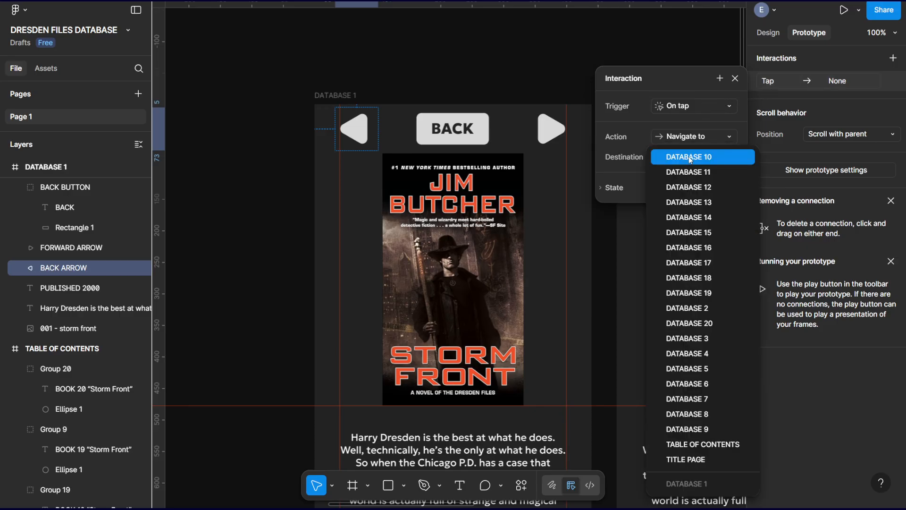
click(718, 322)
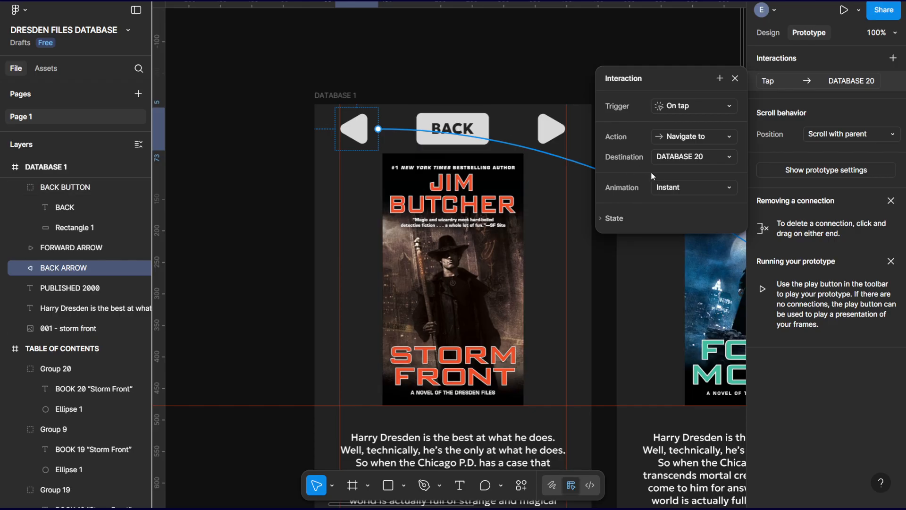
click(672, 188)
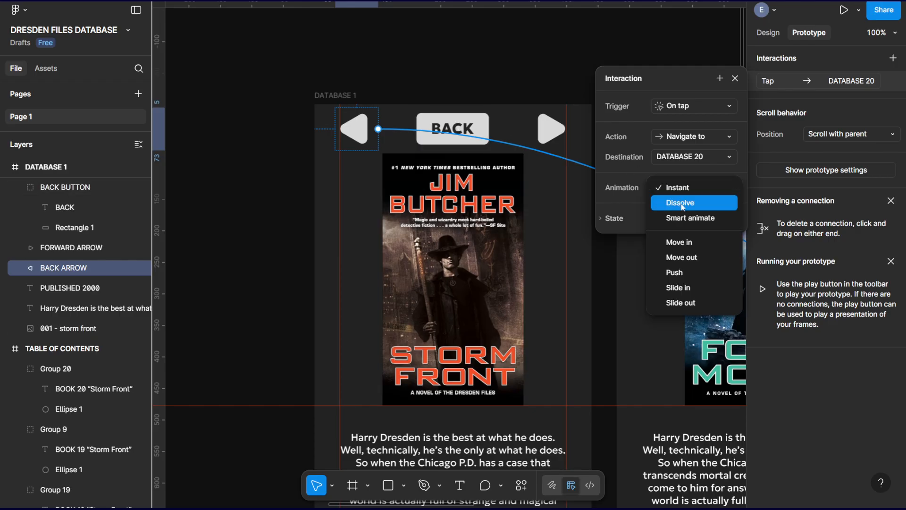
click(681, 203)
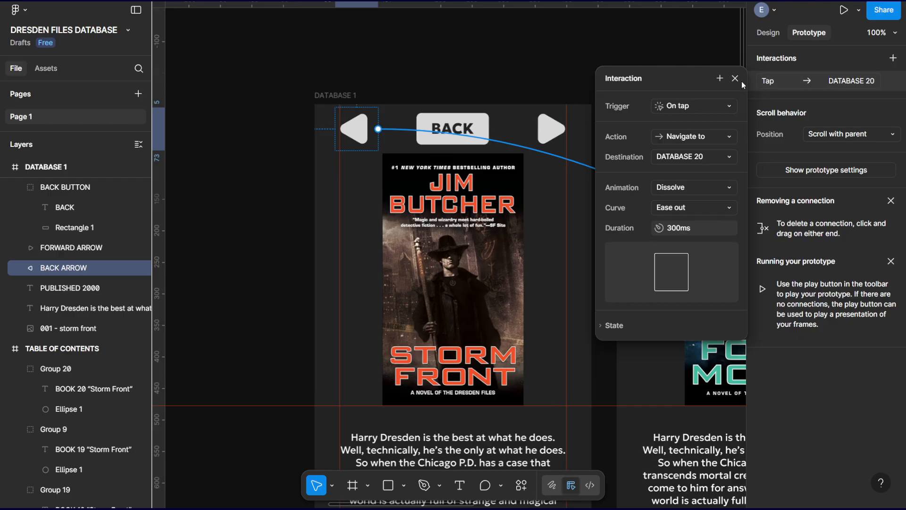
click(735, 79)
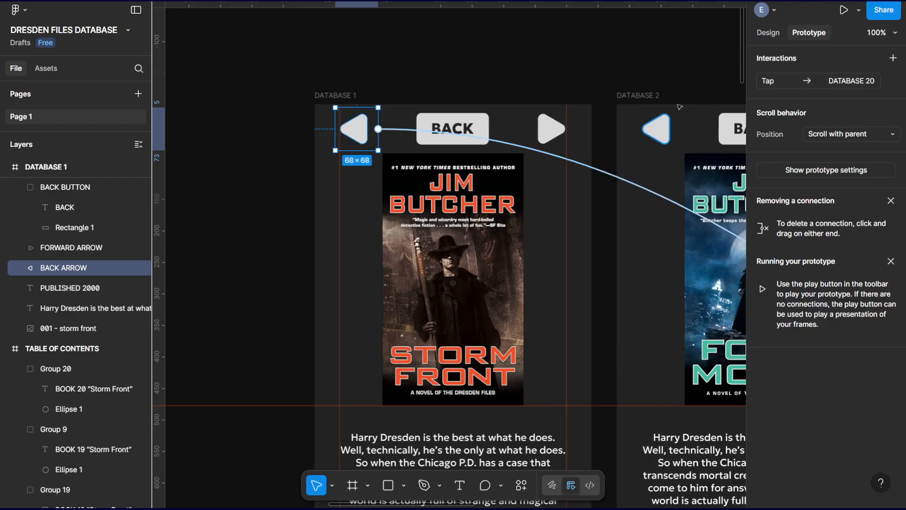
Give the FORWARD ARROW in DATABASE 1 an On tap interaction that navigates to DATABASE 2 with a Dissolve animation.
click(553, 133)
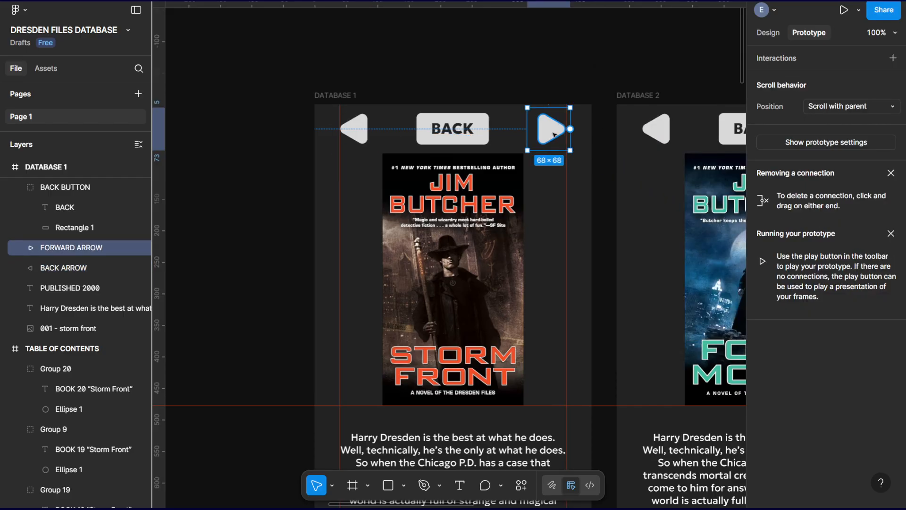
click(894, 59)
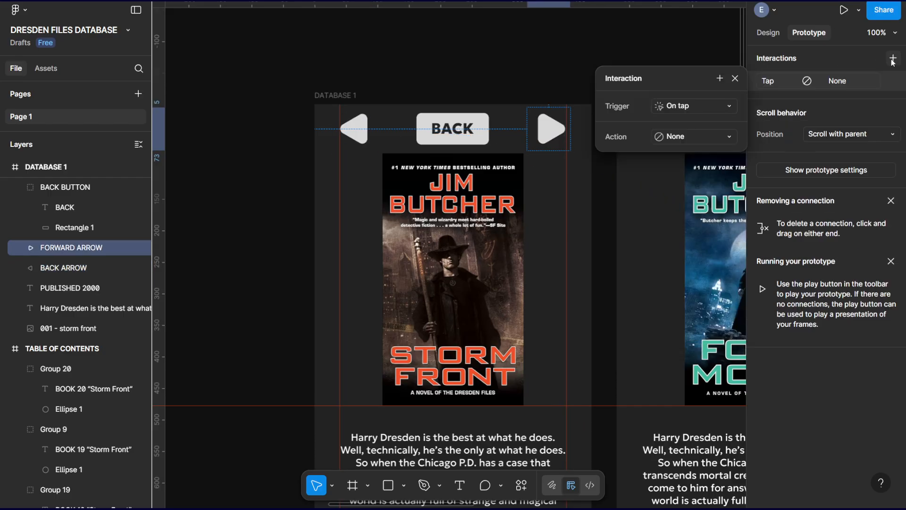
click(692, 138)
click(682, 181)
click(685, 157)
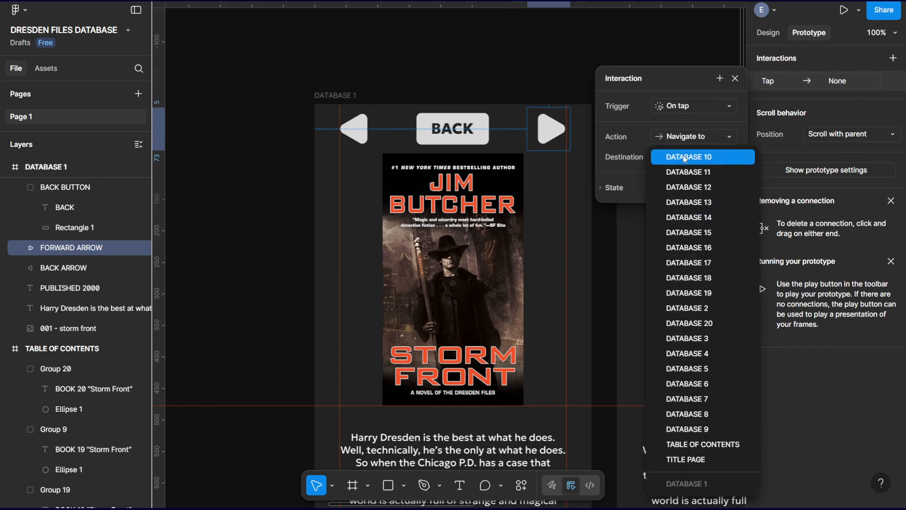
click(708, 309)
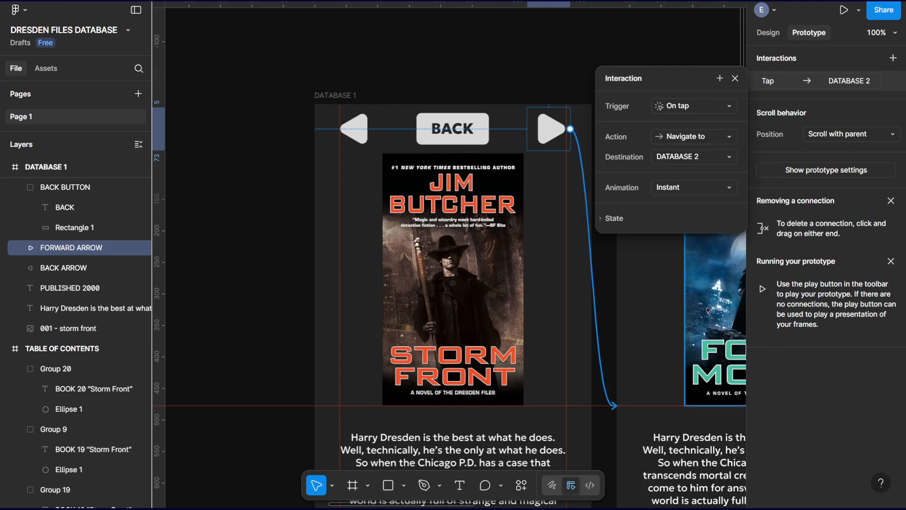
click(688, 188)
click(688, 207)
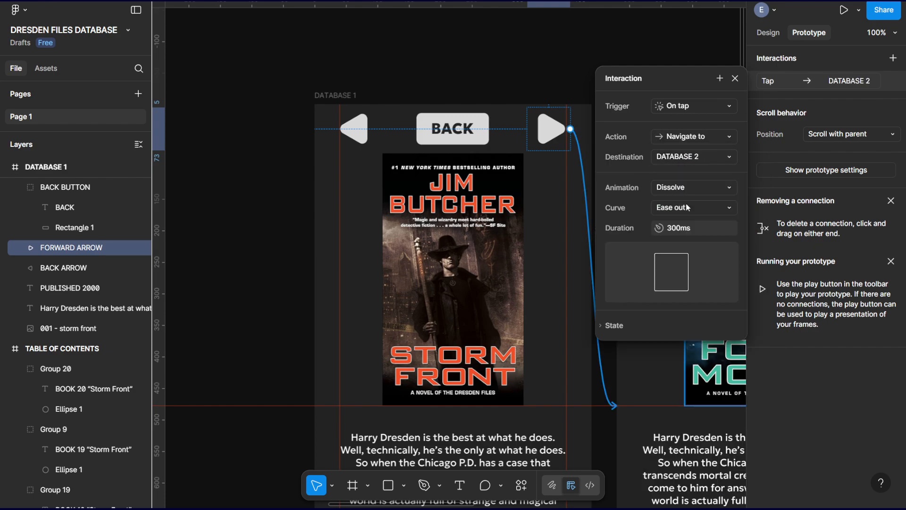
click(735, 78)
Give the BACK BUTTON group in DATABASE 2 an On tap interaction that navigates to TABLE OF CONTENTS with a Dissolve animation.
scroll(457, 68, right, 10)
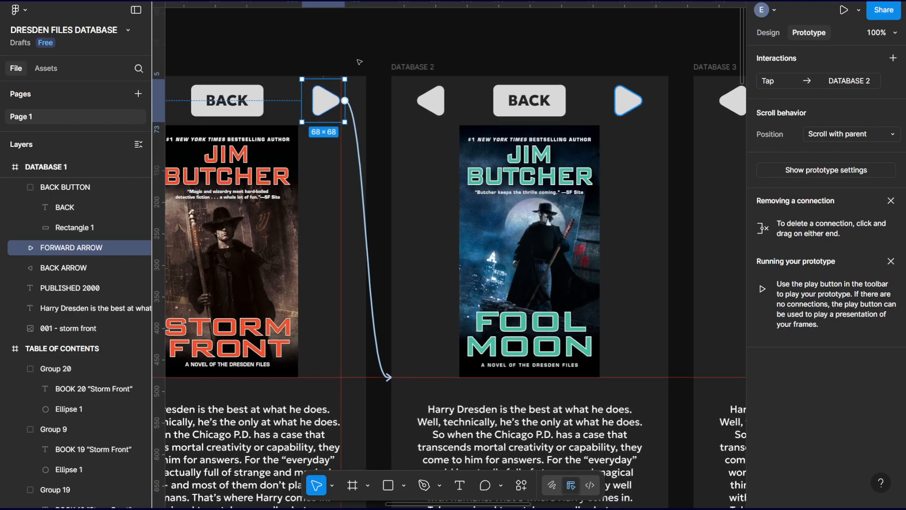
scroll(433, 57, left, 3)
scroll(433, 57, down, 2)
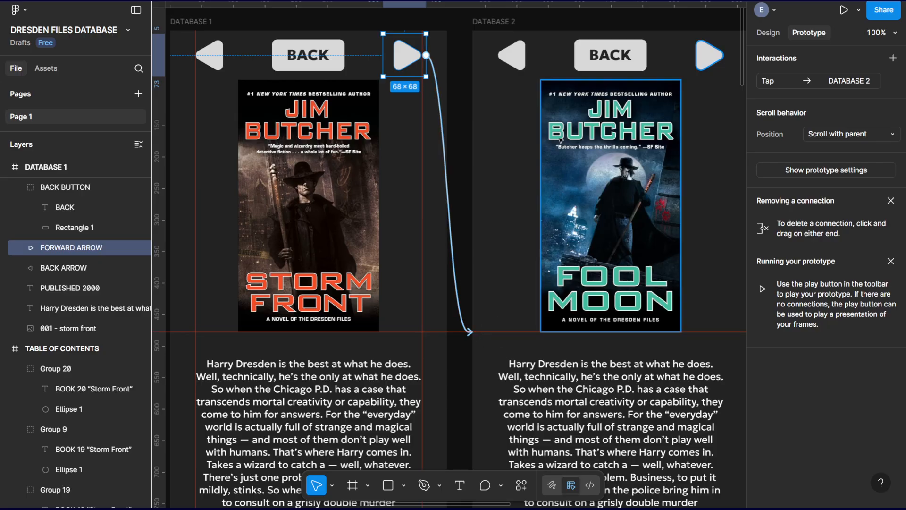
scroll(523, 77, right, 4)
scroll(524, 76, up, 2)
click(529, 93)
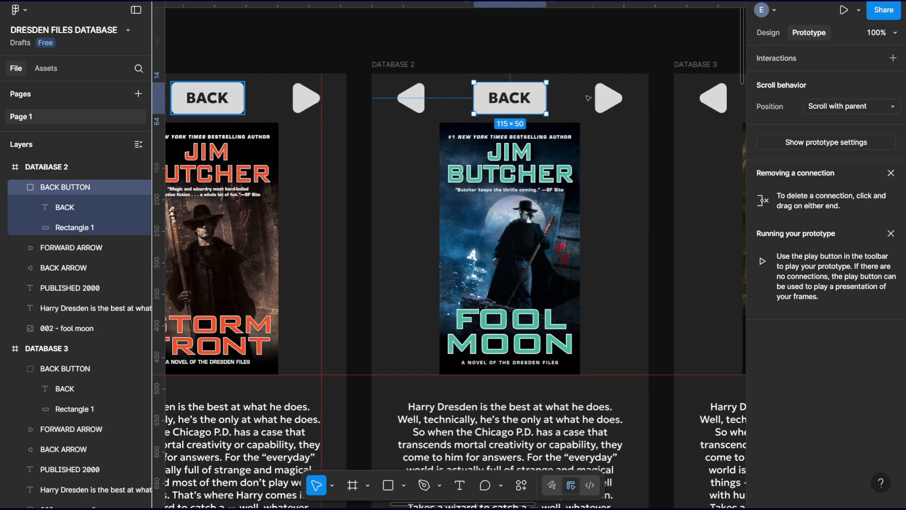
click(893, 58)
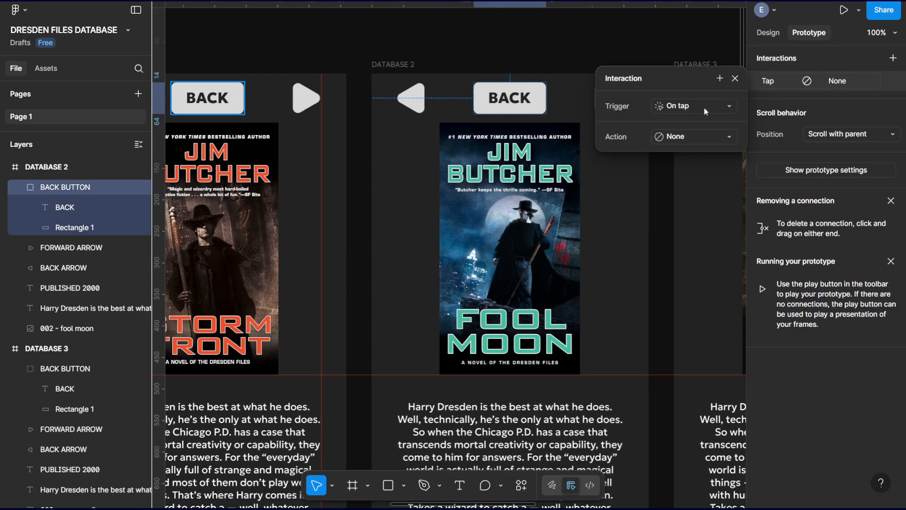
click(703, 136)
click(701, 178)
click(692, 156)
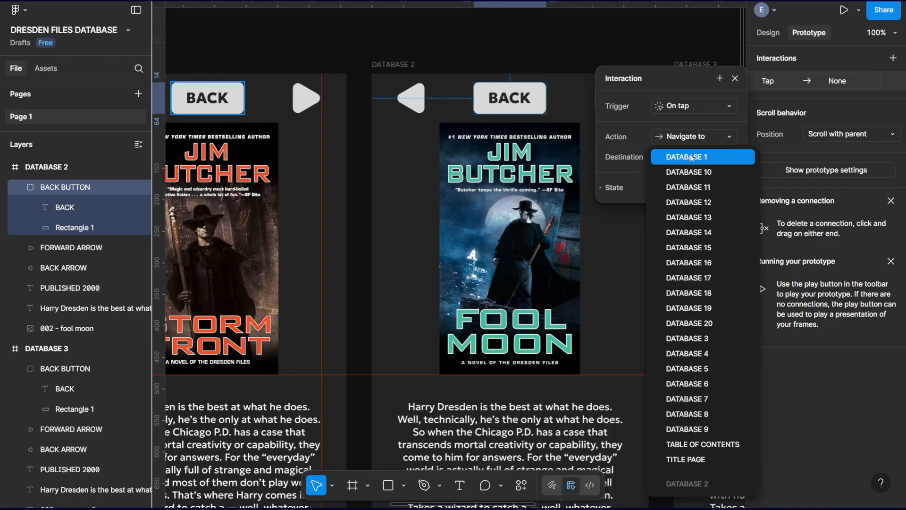
click(721, 444)
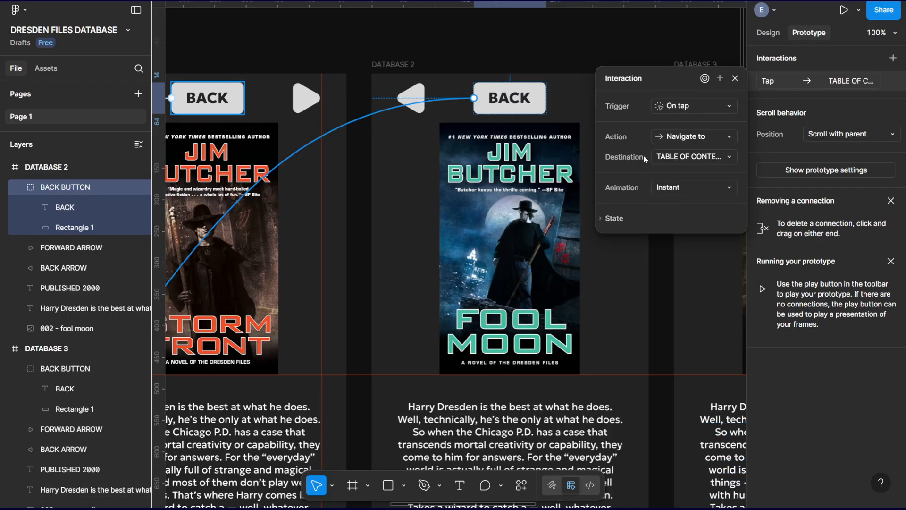
click(691, 199)
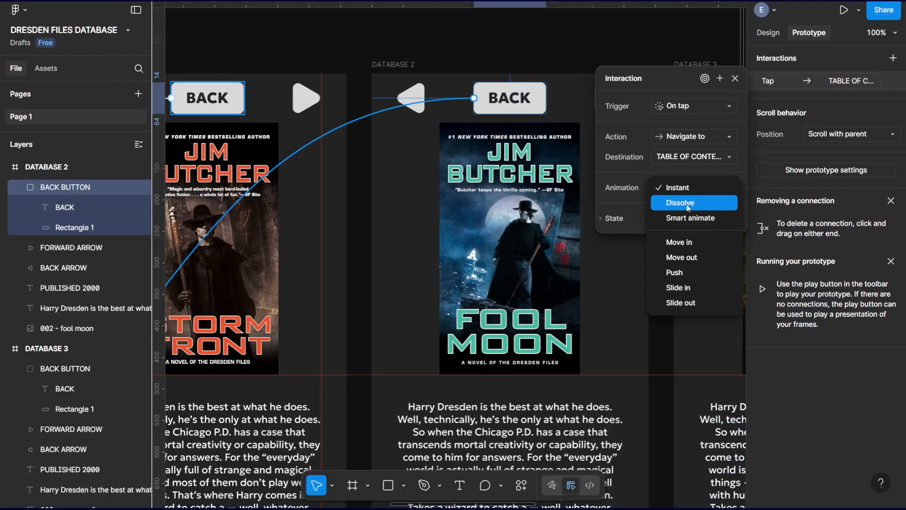
click(687, 204)
click(731, 79)
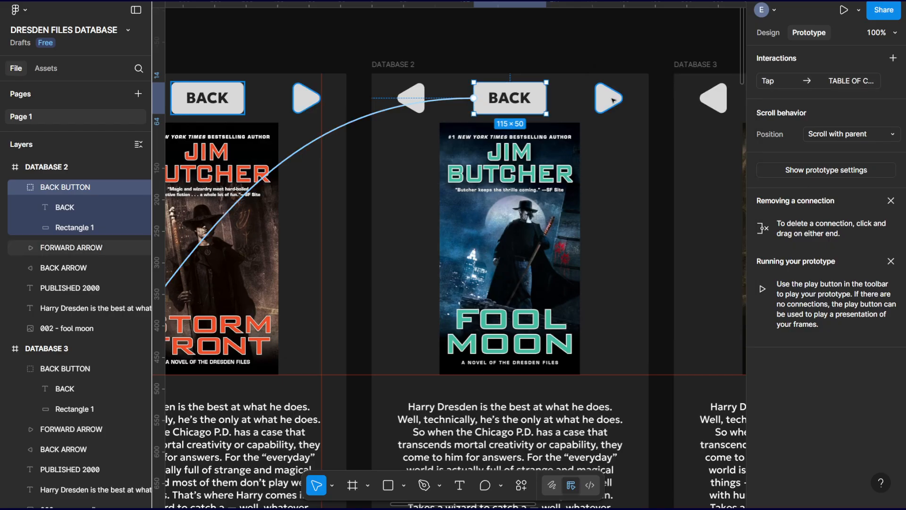
Give the FORWARD ARROW in DATABASE 2 an On tap interaction that navigates to DATABASE 3 with a Dissolve animation.
click(614, 100)
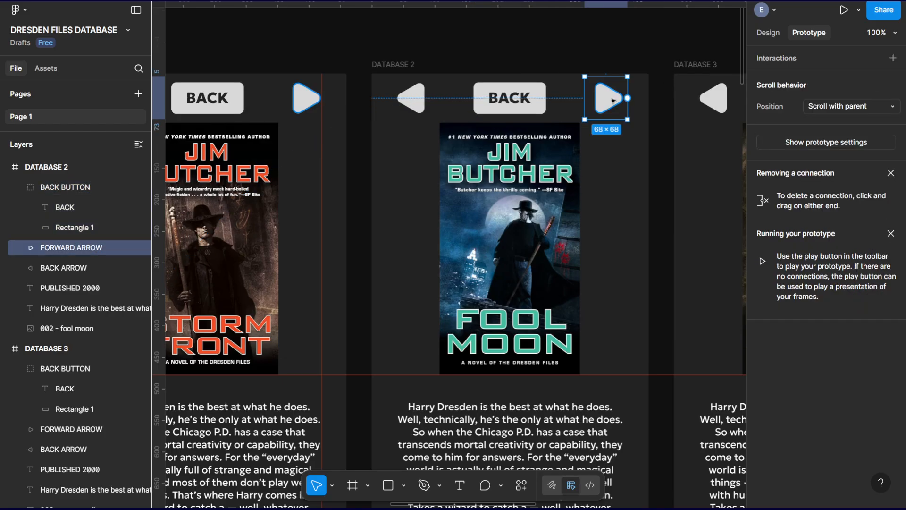
click(893, 57)
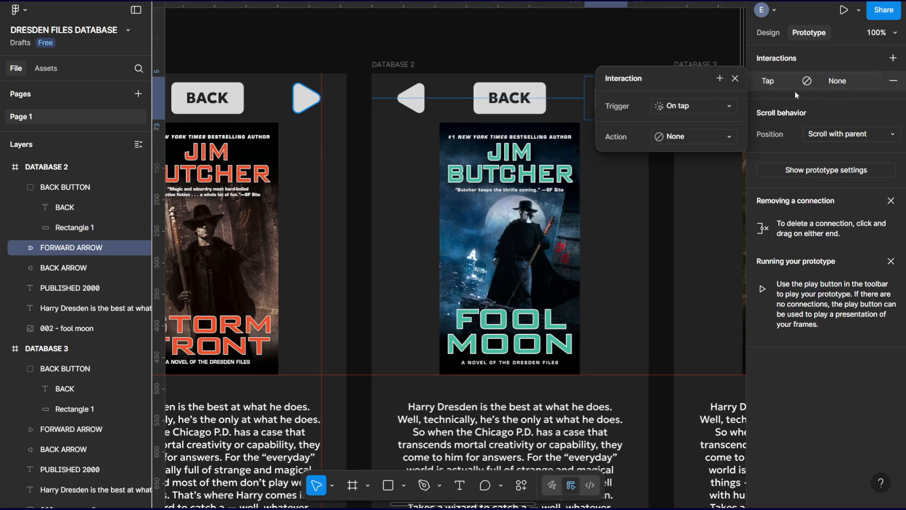
click(698, 138)
click(710, 179)
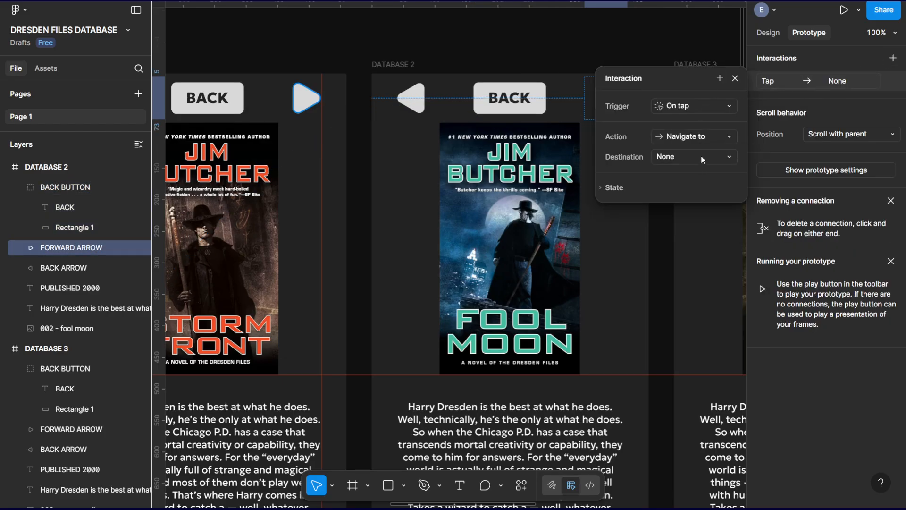
click(701, 158)
click(692, 330)
click(698, 198)
click(687, 205)
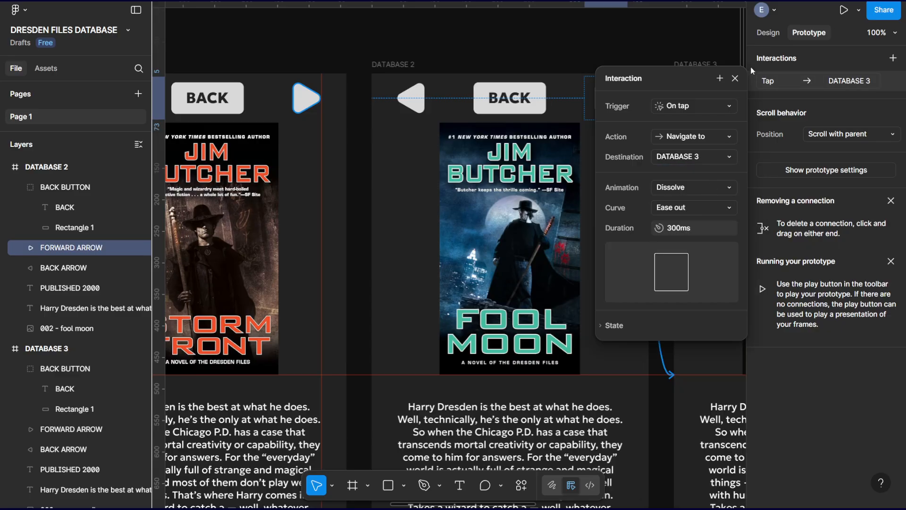
click(735, 78)
Give the BACK ARROW in DATABASE 2 an On tap interaction that navigates to DATABASE 1 with a Dissolve animation.
click(63, 268)
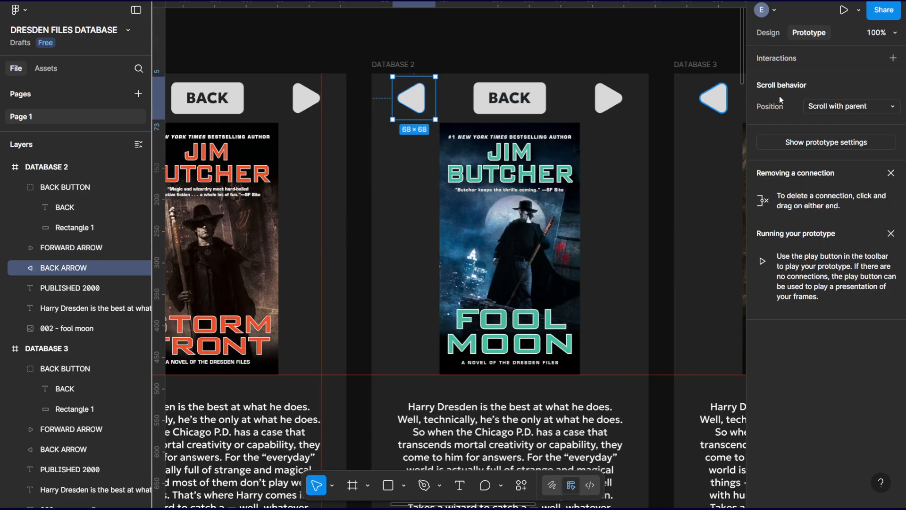
click(893, 58)
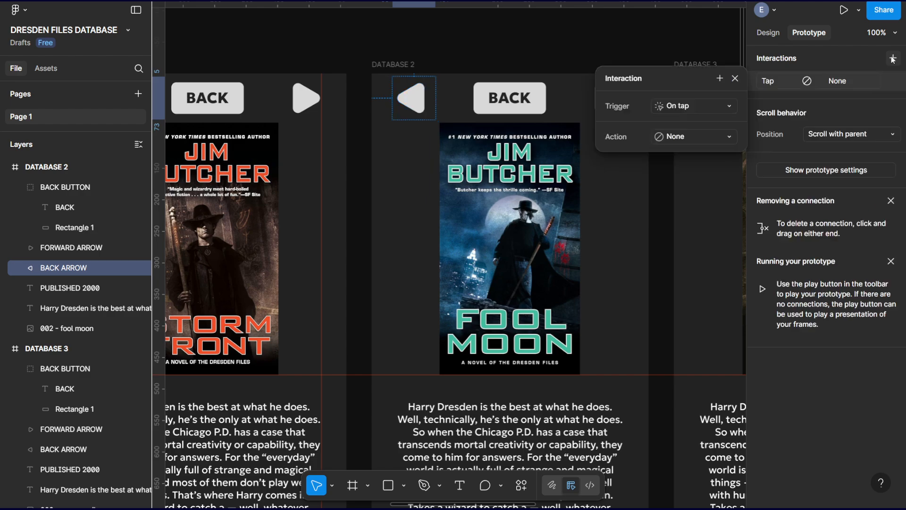
click(680, 136)
click(685, 180)
click(682, 157)
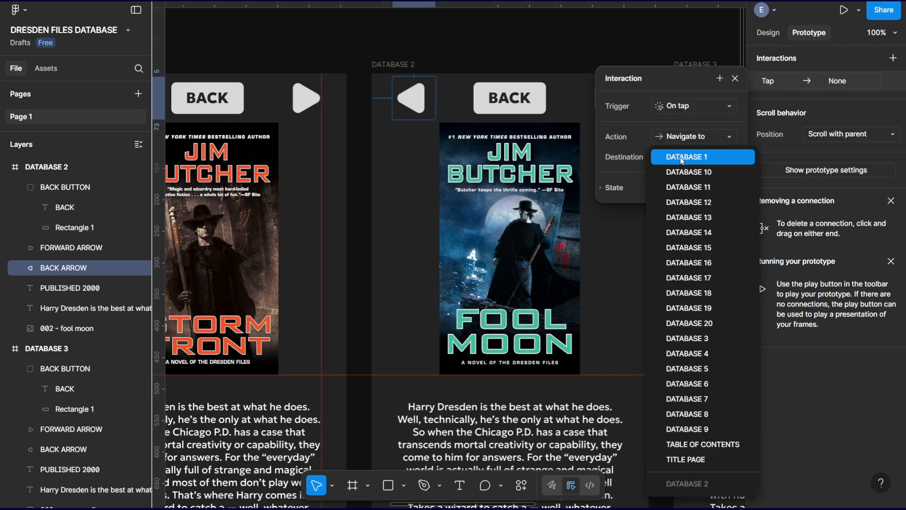
click(682, 161)
click(685, 187)
click(685, 203)
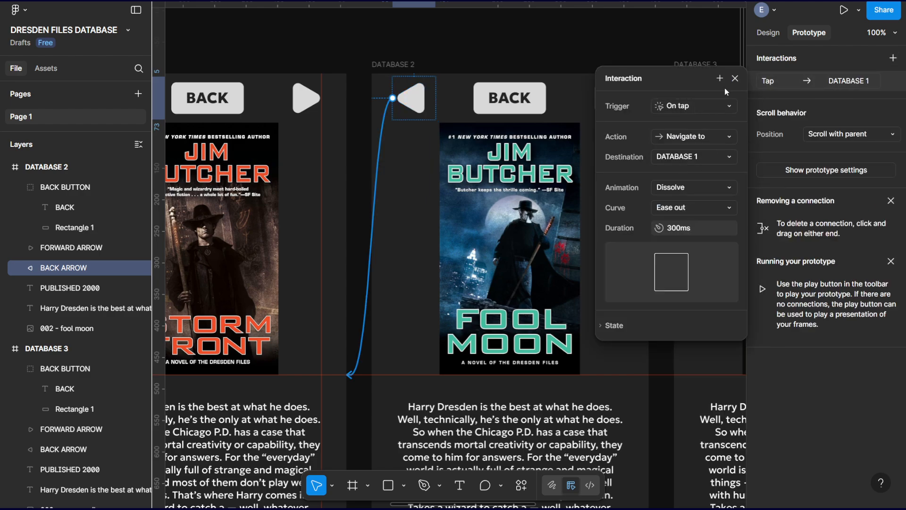
click(735, 78)
Give the BACK BUTTON group in DATABASE 20 an On tap interaction that navigates to TABLE OF CONTENTS with a Dissolve animation.
scroll(617, 194, down, 10)
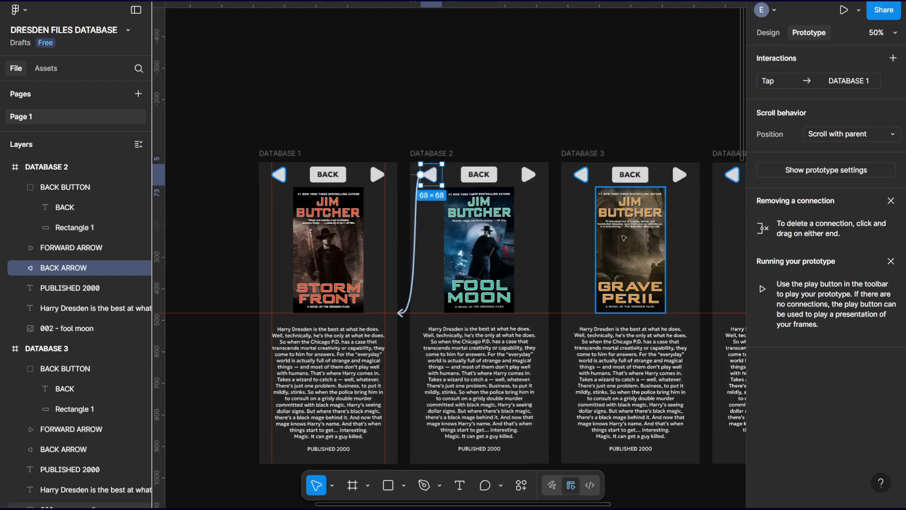
scroll(584, 180, down, 3)
drag(596, 221, 582, 146)
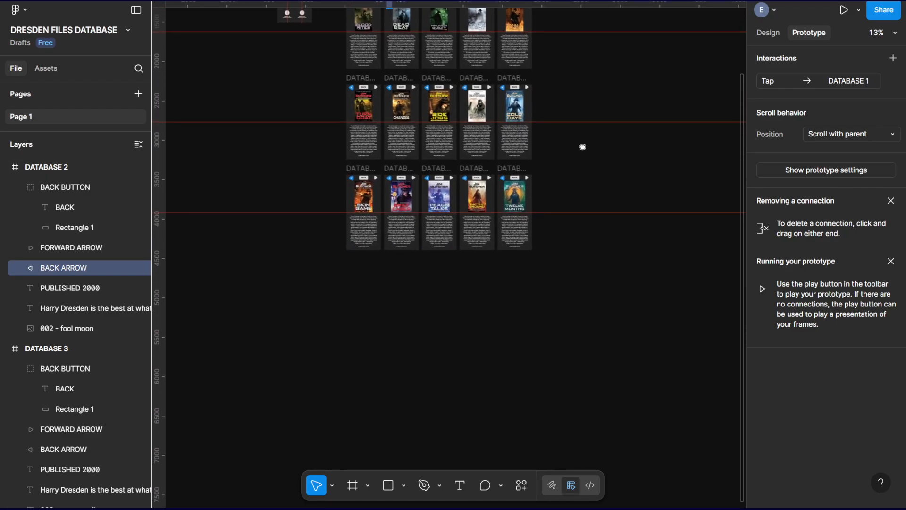
click(581, 246)
key(ctrl+plus)
scroll(562, 227, up, 6)
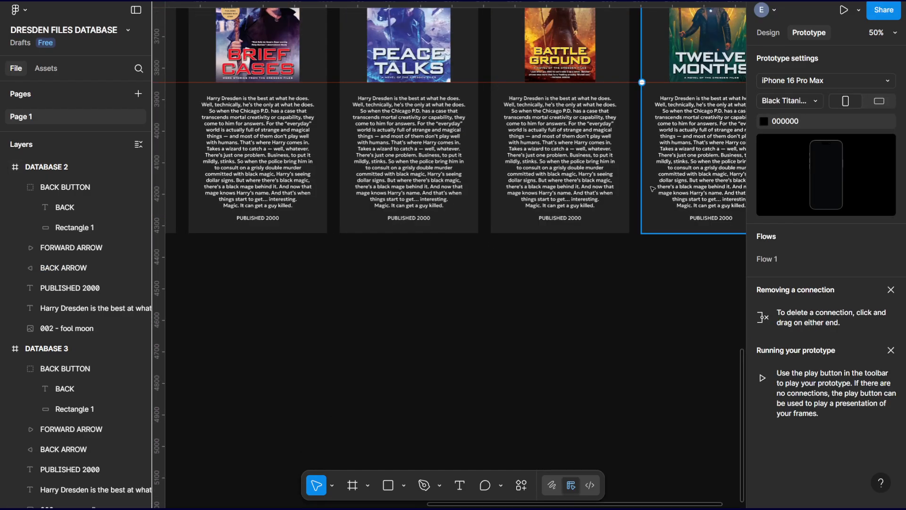
scroll(573, 211, up, 6)
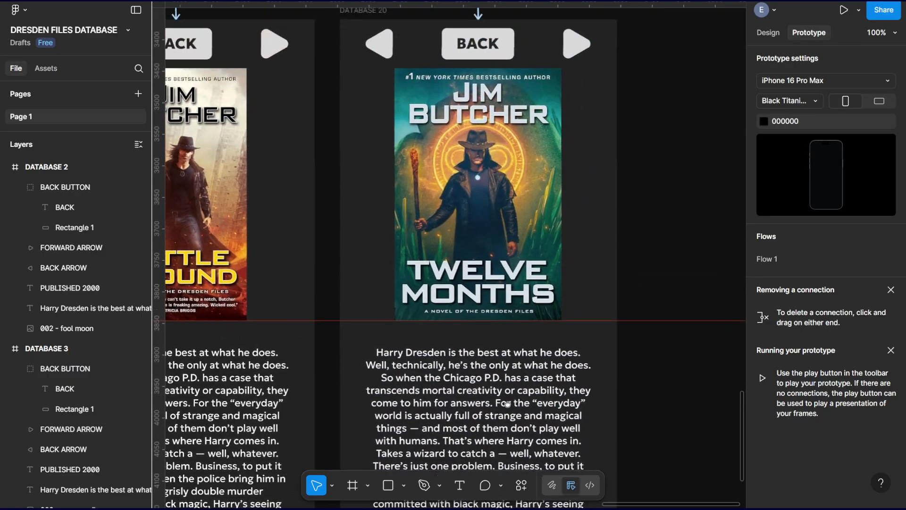
click(521, 134)
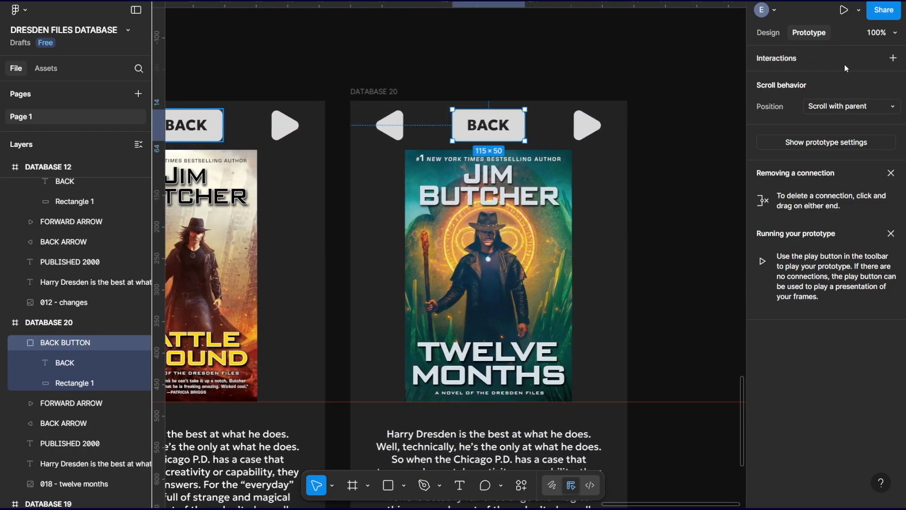
click(893, 58)
click(687, 138)
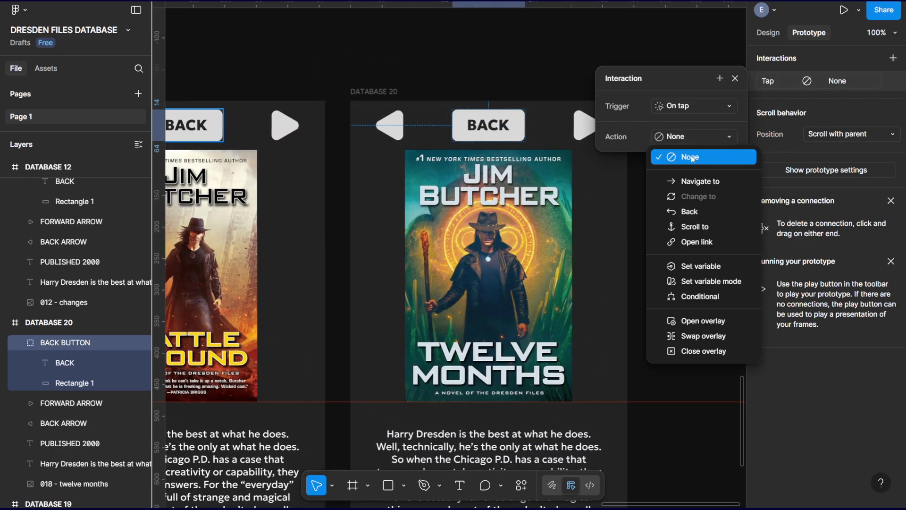
click(689, 180)
click(688, 158)
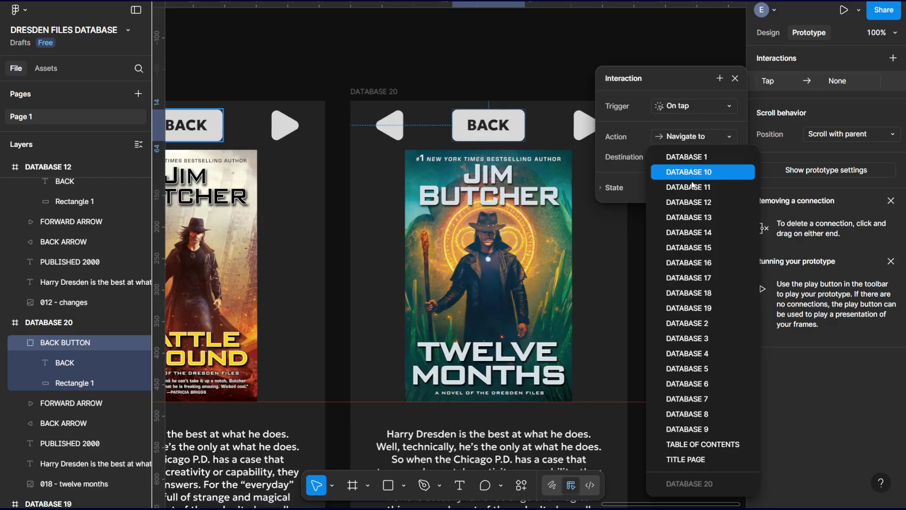
click(693, 445)
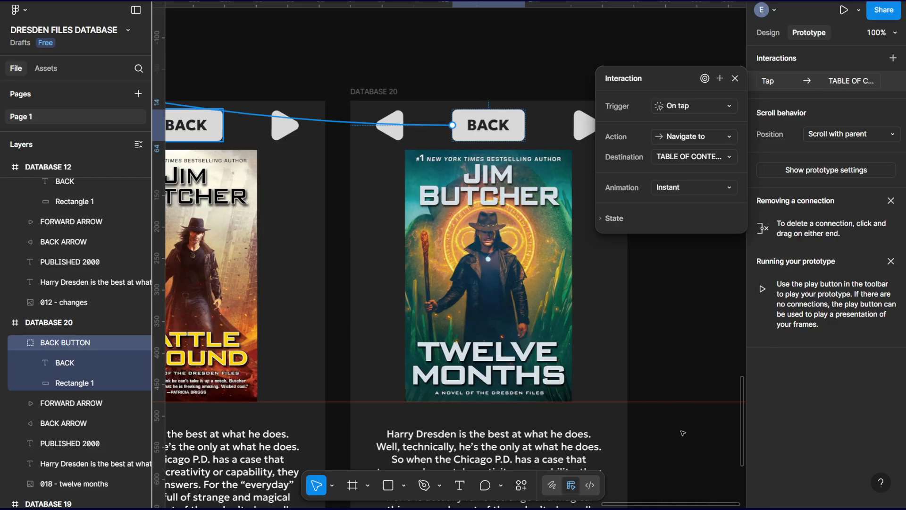
click(672, 188)
click(692, 206)
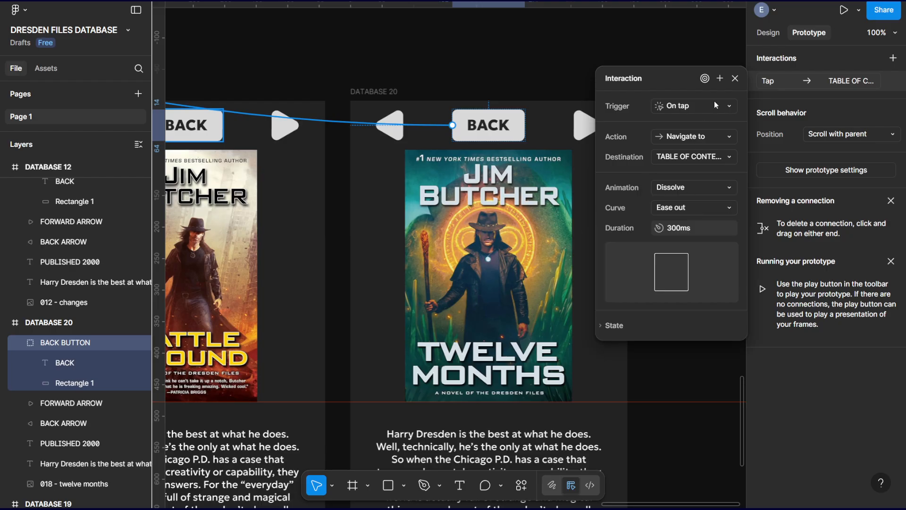
click(735, 80)
Give the BACK ARROW in DATABASE 20 an On tap interaction that navigates to DATABASE 19 with a Dissolve animation.
click(394, 134)
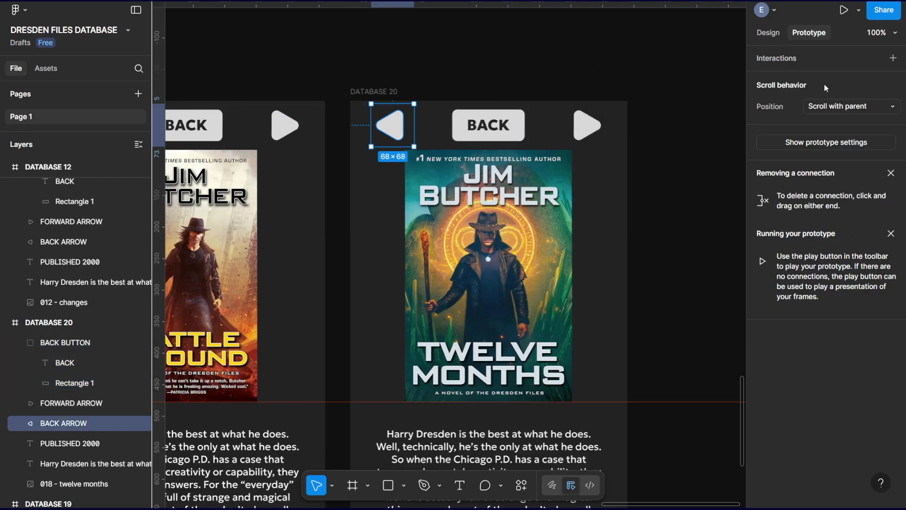
click(893, 57)
click(691, 136)
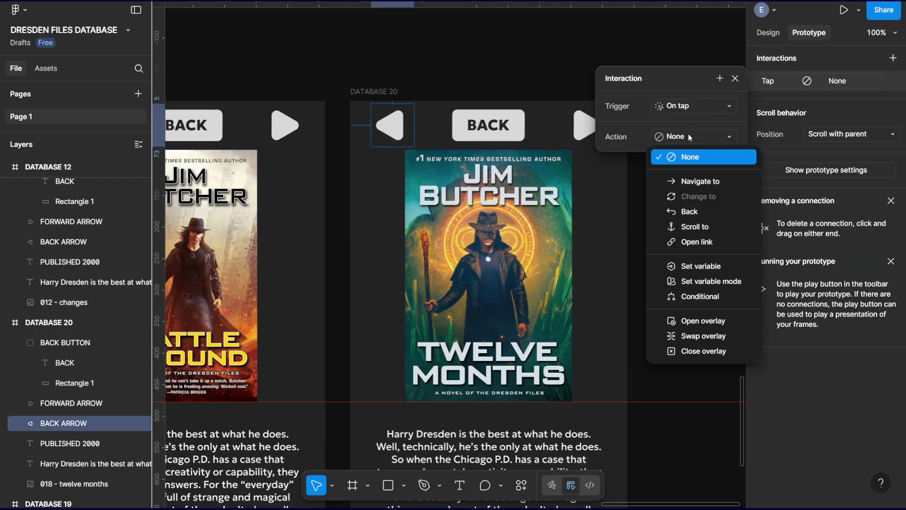
click(710, 180)
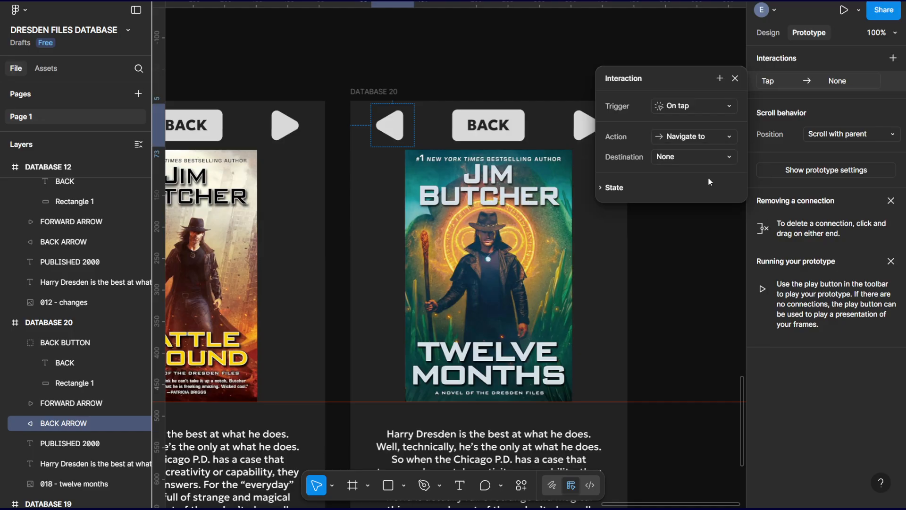
click(699, 160)
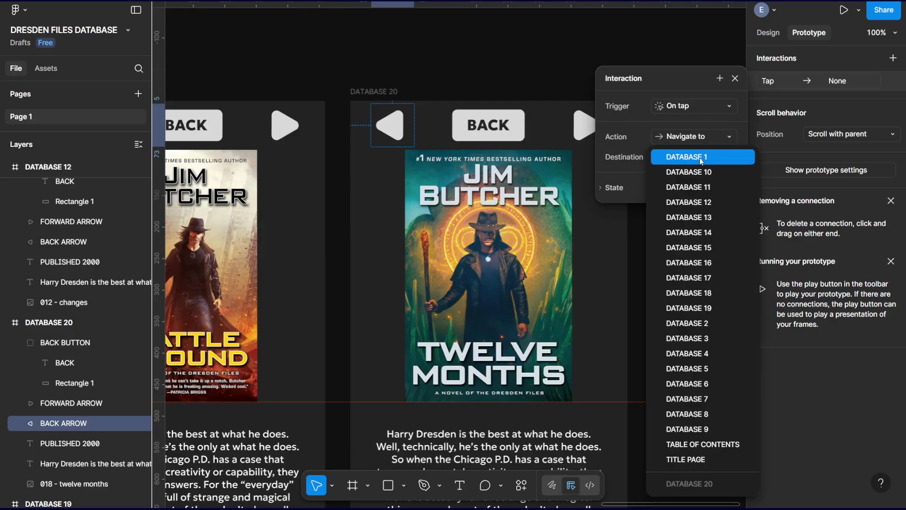
click(712, 308)
click(680, 191)
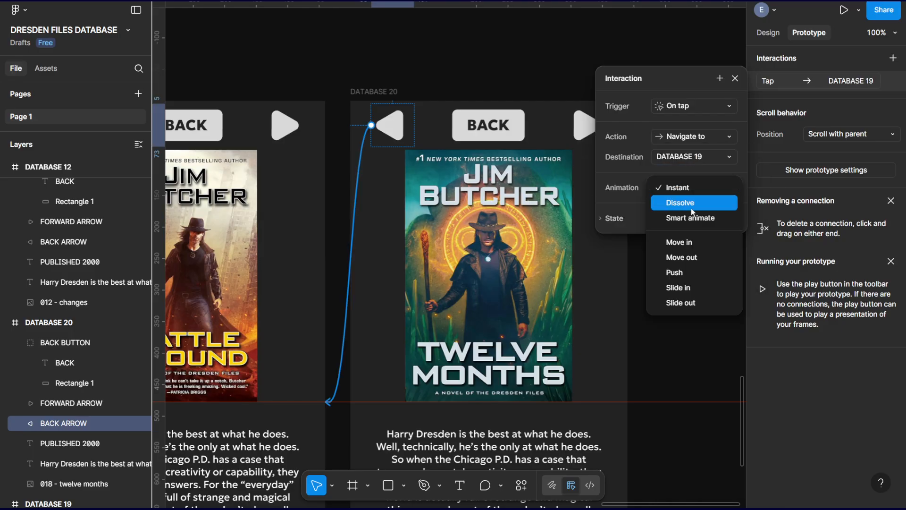
click(698, 202)
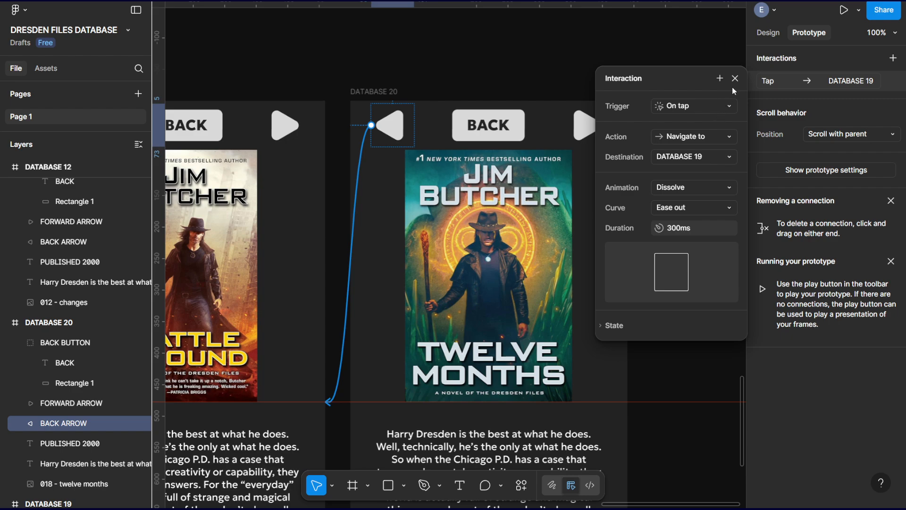
click(735, 78)
Give the FORWARD ARROW in DATABASE 20 an On tap interaction that navigates to DATABASE 1 with a Dissolve animation.
click(586, 125)
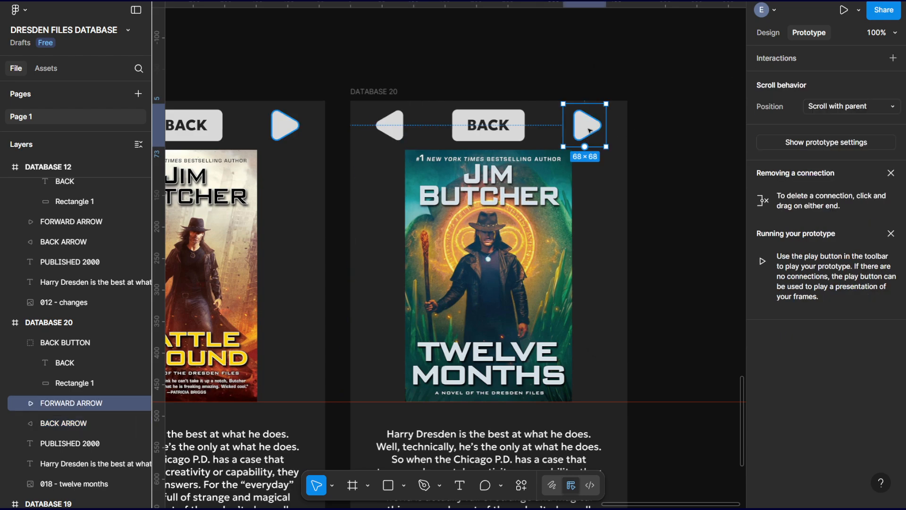
click(893, 59)
click(691, 134)
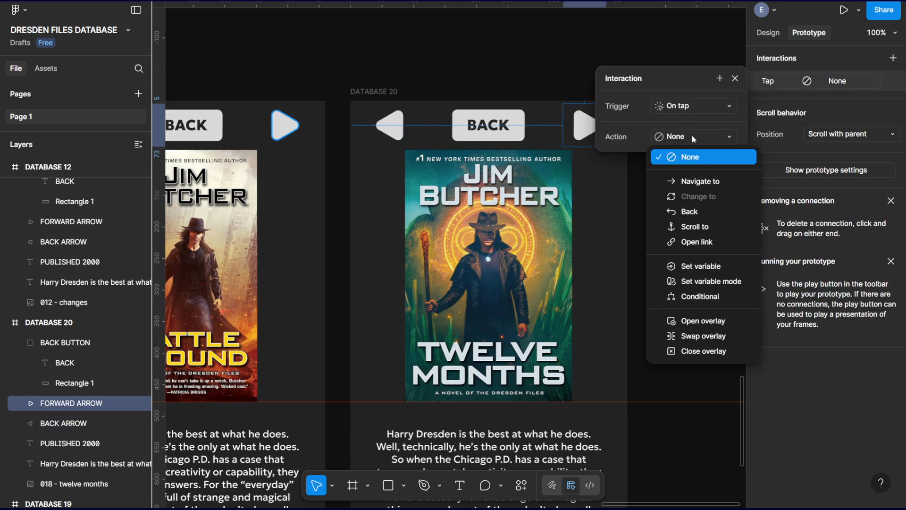
click(714, 180)
click(684, 161)
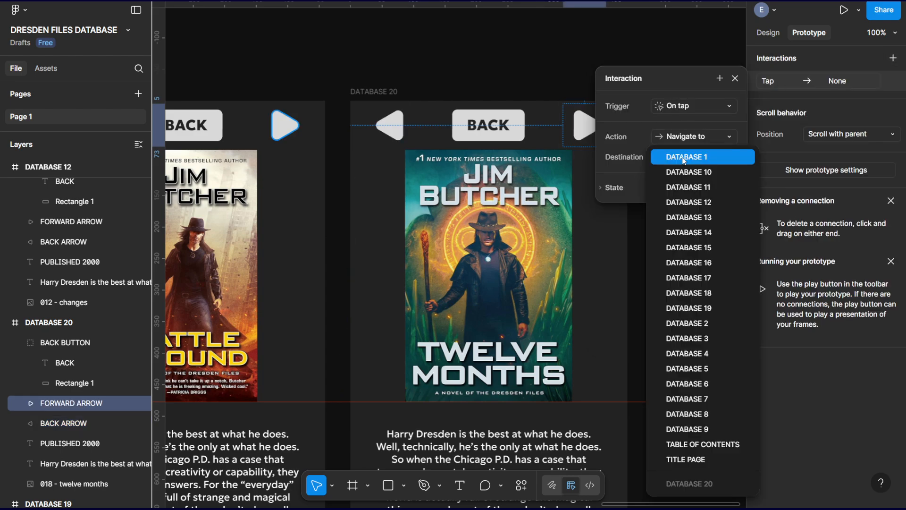
click(689, 159)
click(676, 193)
click(685, 203)
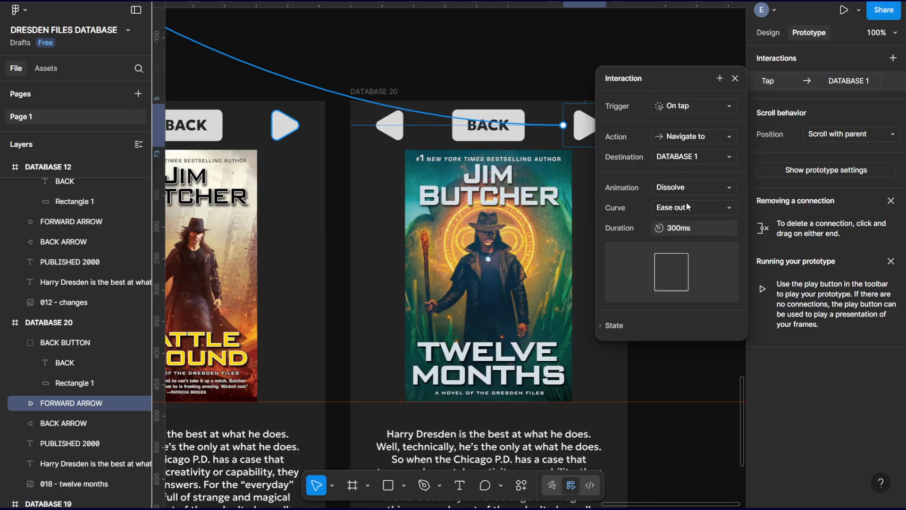
click(736, 78)
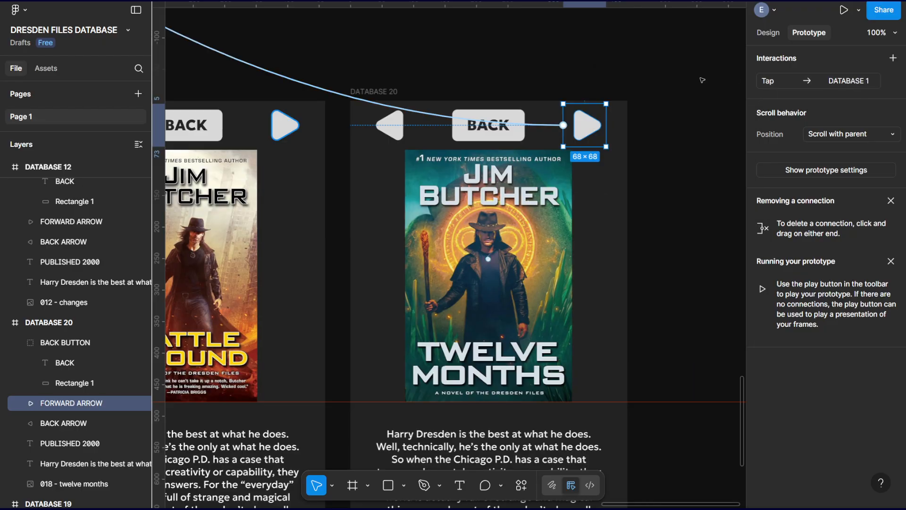
click(701, 116)
Give the Dresden Files logo on the TITLE PAGE an On tap interaction that navigates to TABLE OF CONTENTS with a Dissolve animation.
key(ctrl+minus)
key(ctrl+minus)
key(ctrl+minus)
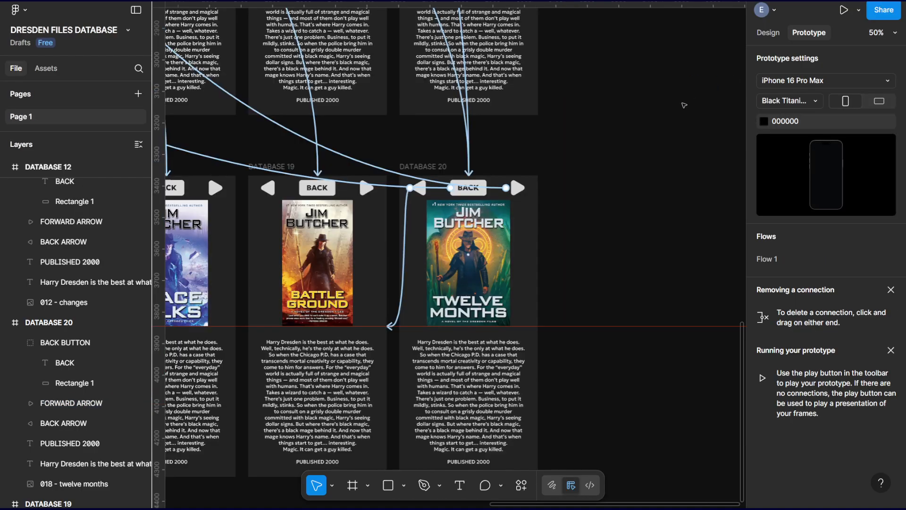
drag(550, 169, 785, 479)
drag(481, 270, 342, 378)
key(ctrl+plus)
key(ctrl+plus)
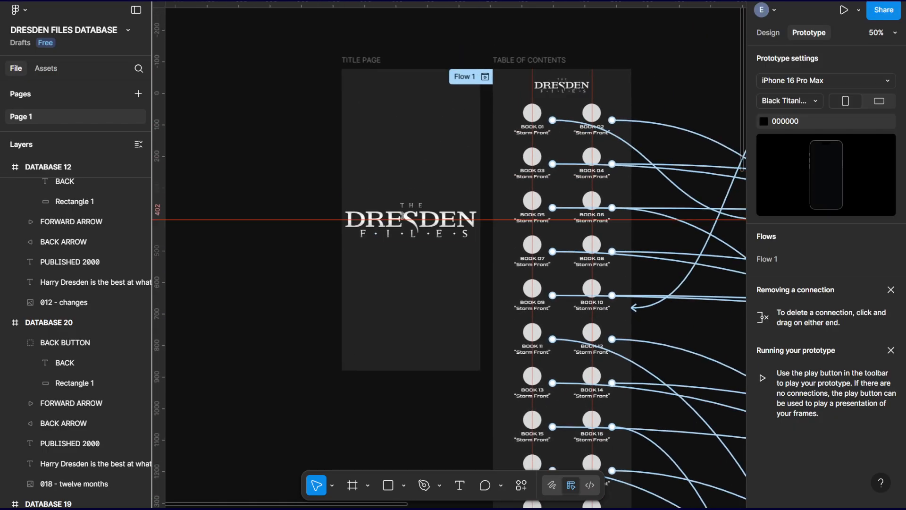
click(472, 245)
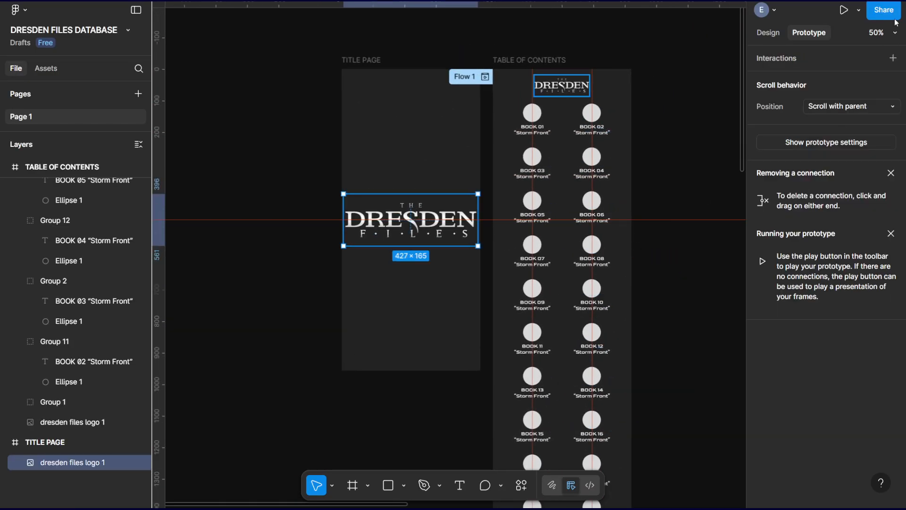
click(802, 59)
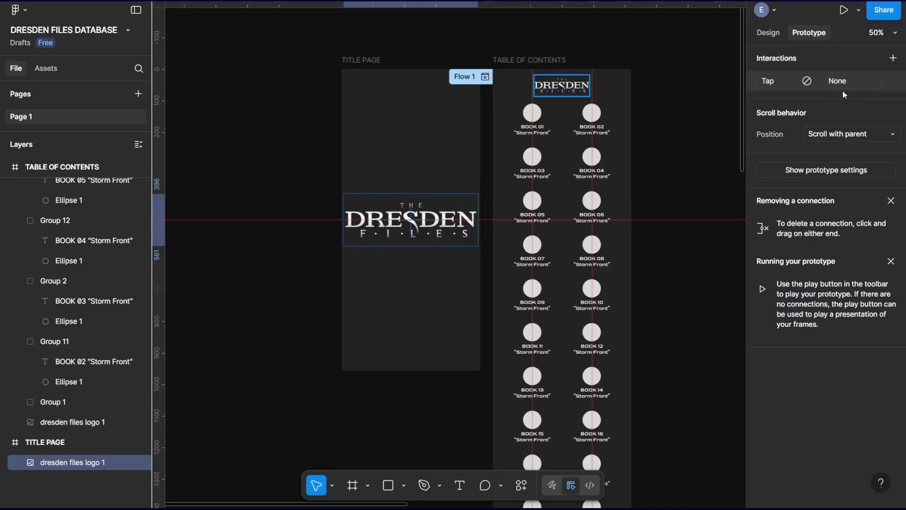
click(840, 81)
click(692, 141)
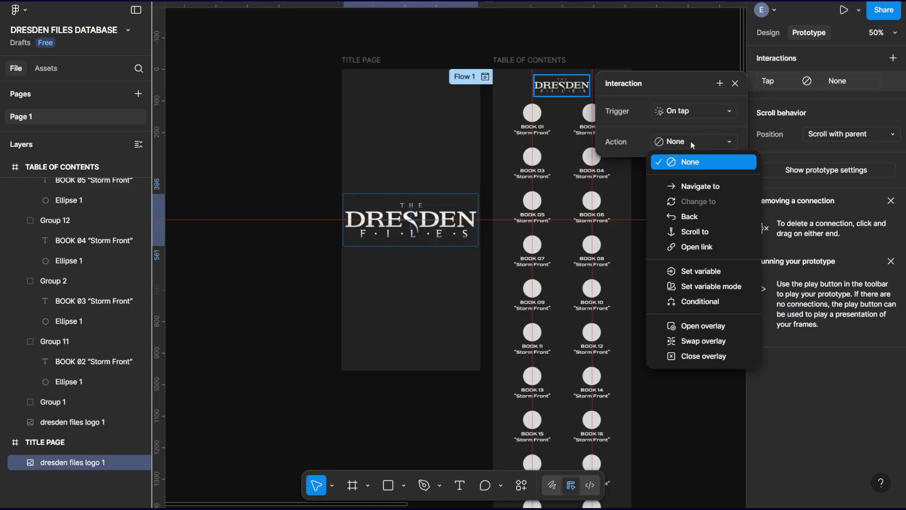
click(708, 182)
click(692, 162)
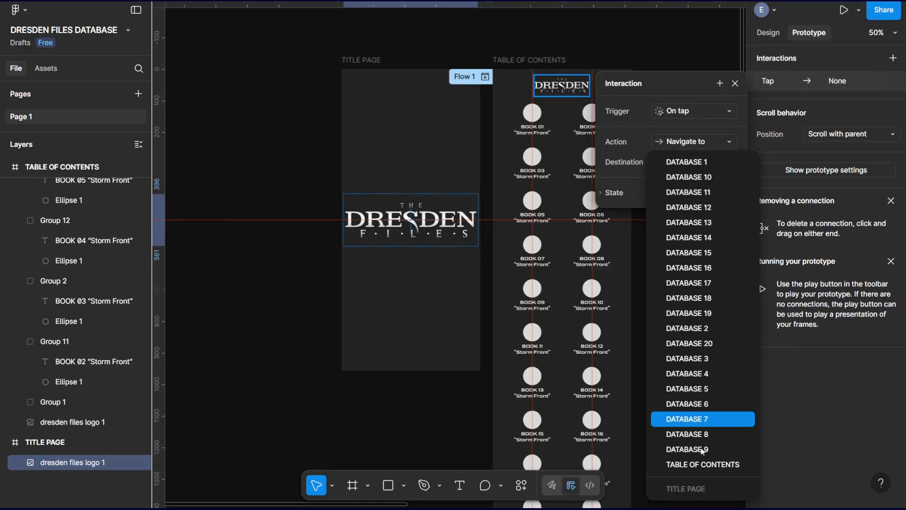
click(702, 465)
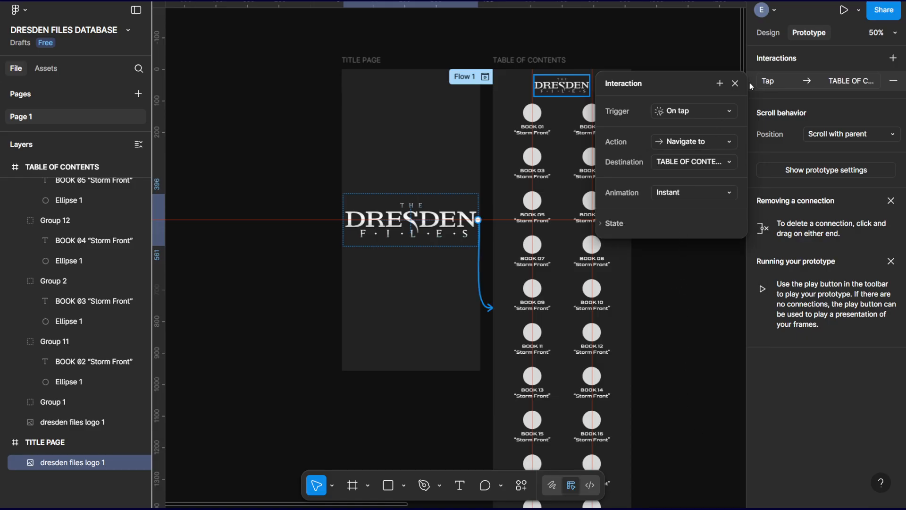
click(717, 196)
click(694, 204)
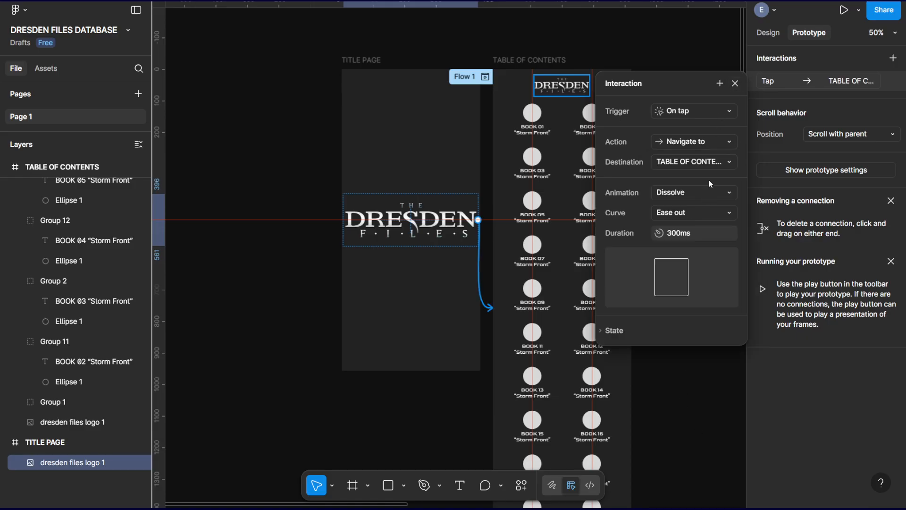
click(735, 84)
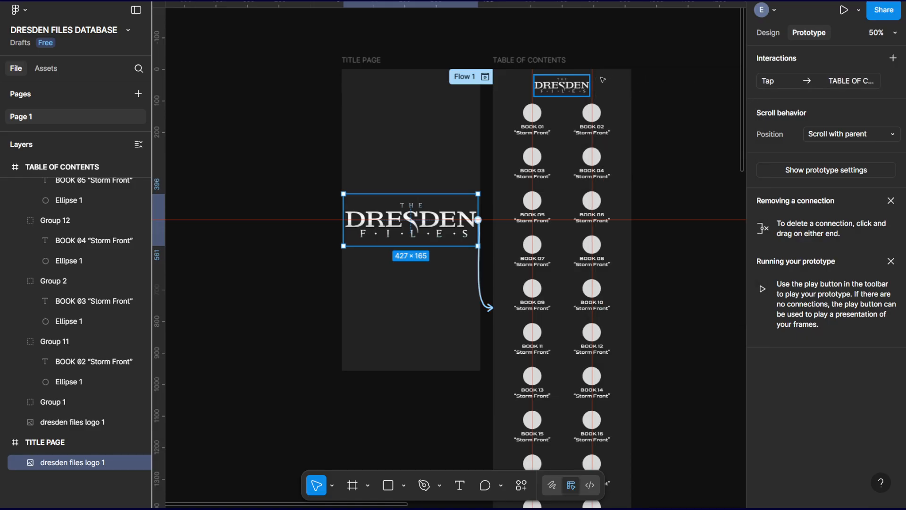
click(606, 43)
Give the Dresden Files logo in TABLE OF CONTENTS an On tap interaction that navigates to TITLE PAGE with a Dissolve animation.
click(570, 86)
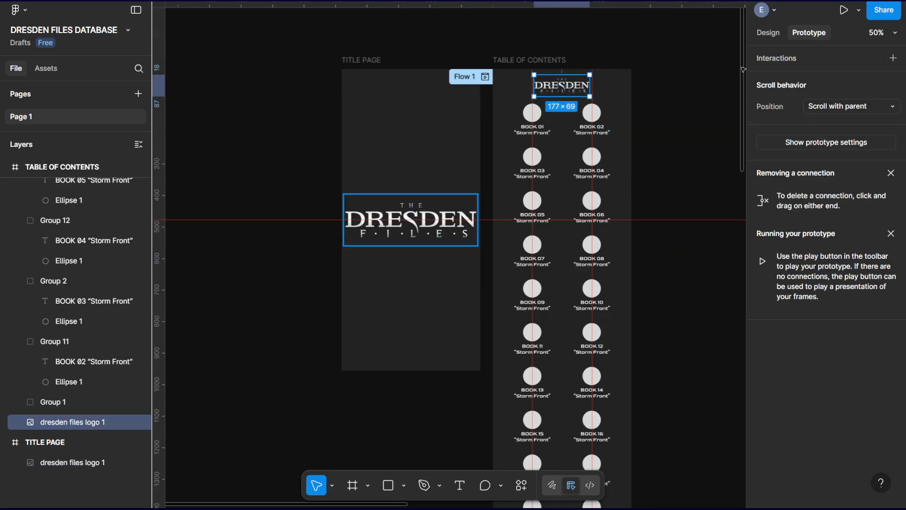
click(894, 59)
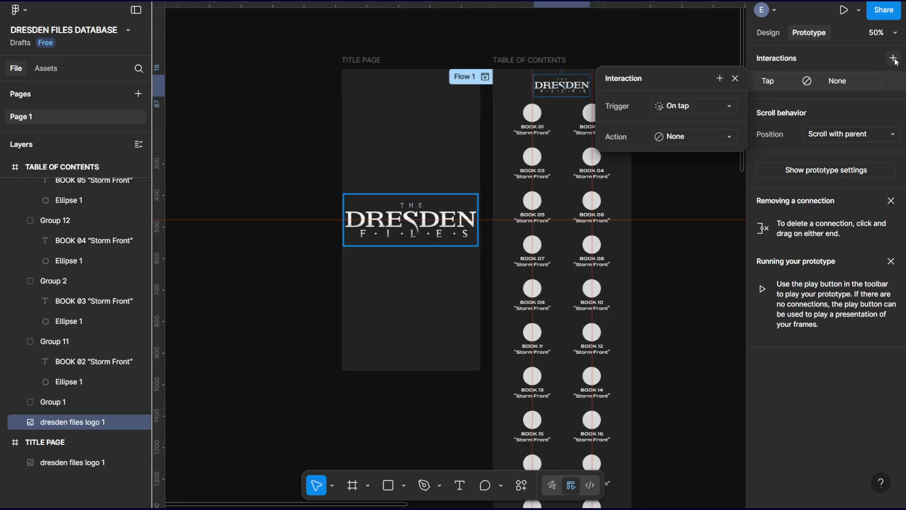
click(688, 136)
click(701, 180)
click(690, 156)
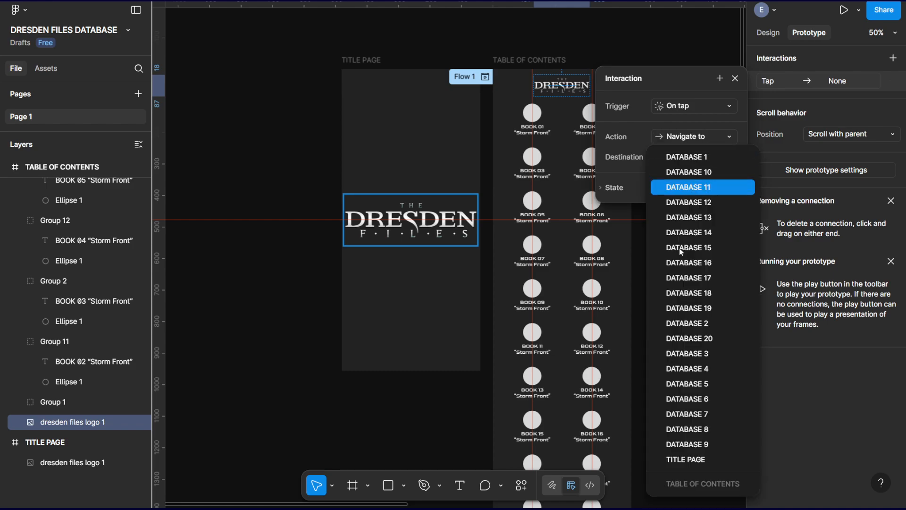
click(684, 460)
click(695, 189)
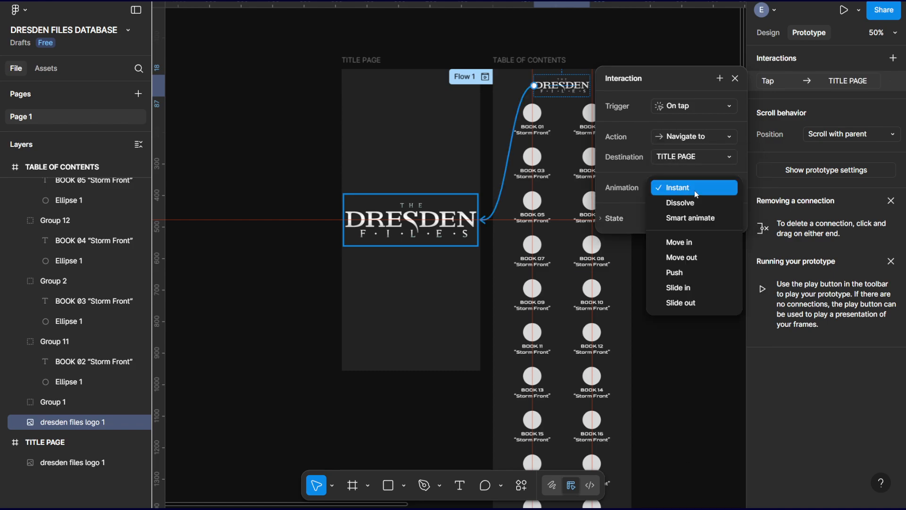
click(693, 203)
click(736, 79)
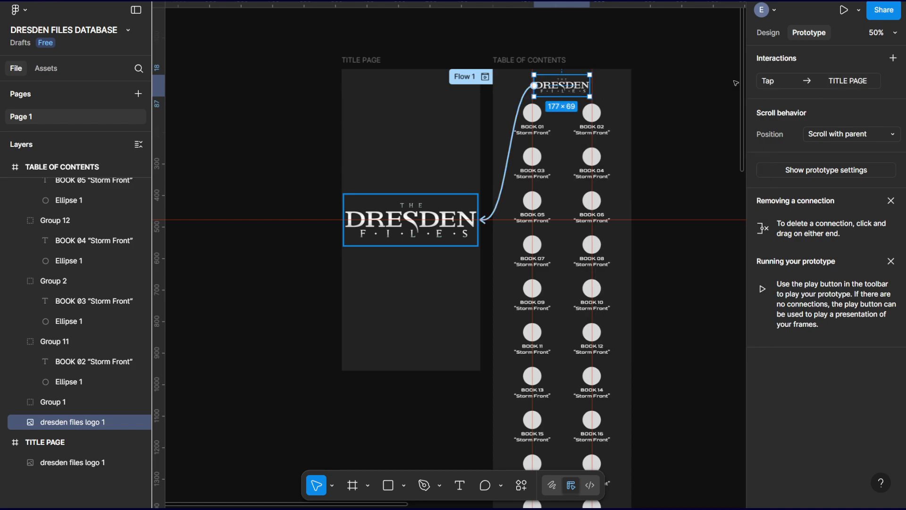
Remove the flow starting point from the TABLE OF CONTENTS frame and add one to the TITLE PAGE frame.
click(373, 60)
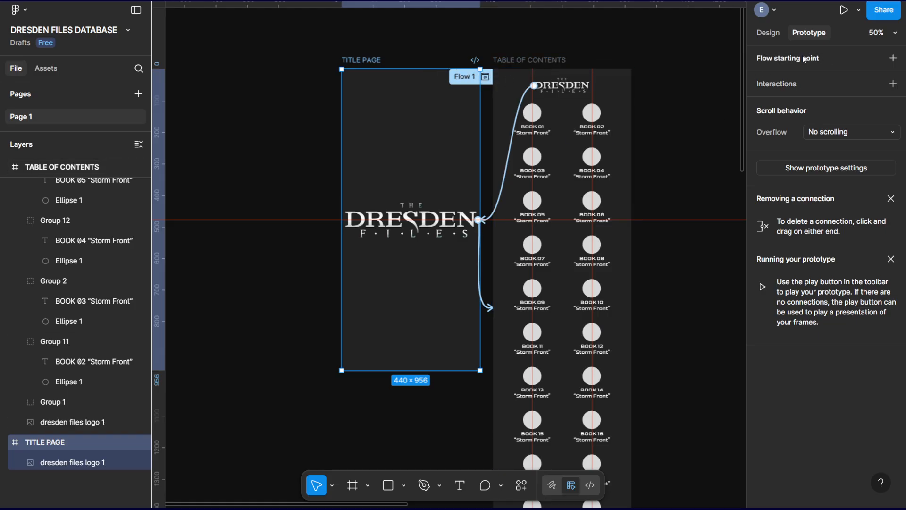
click(524, 60)
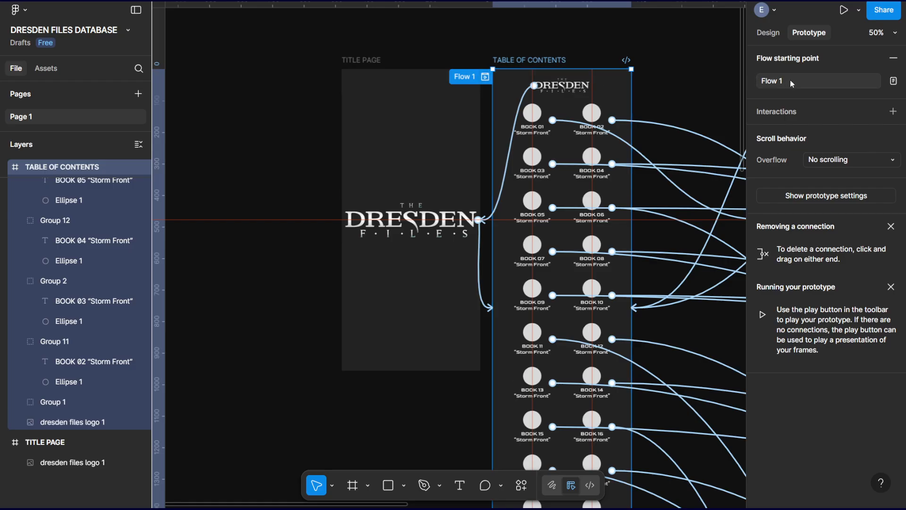
click(893, 57)
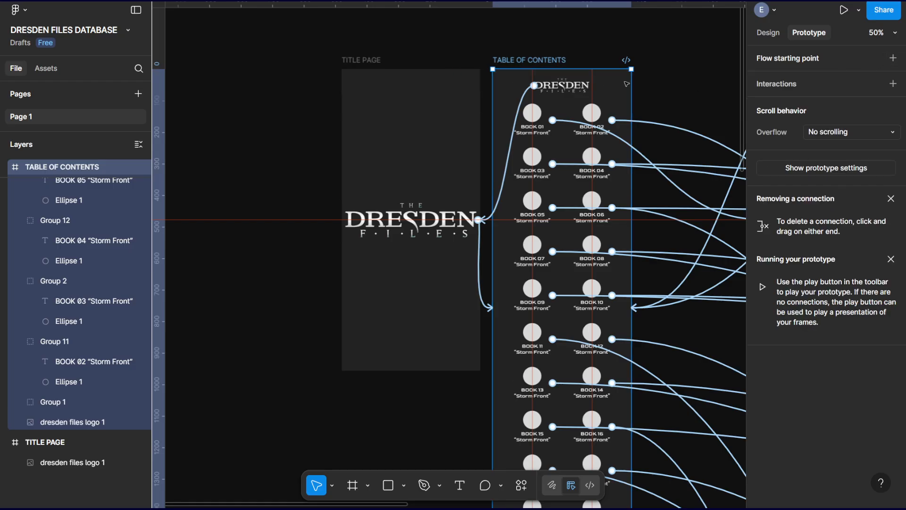
click(364, 64)
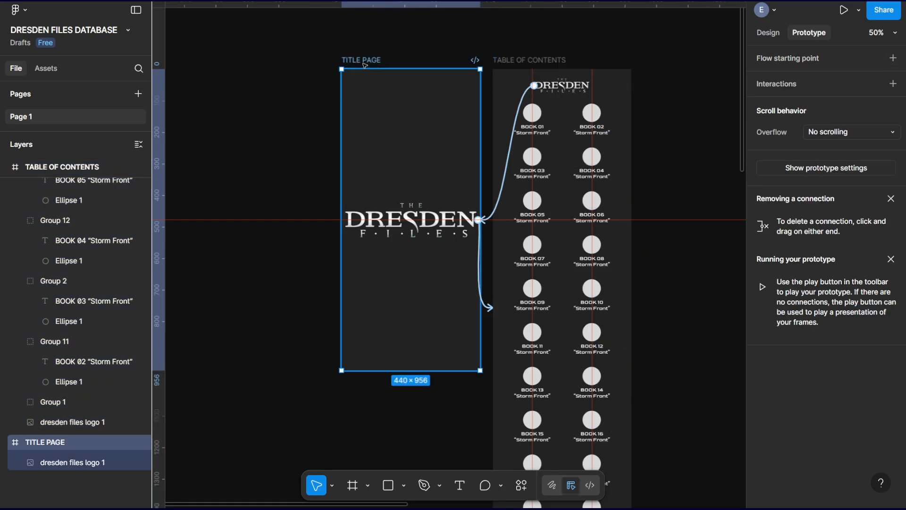
click(893, 57)
click(704, 85)
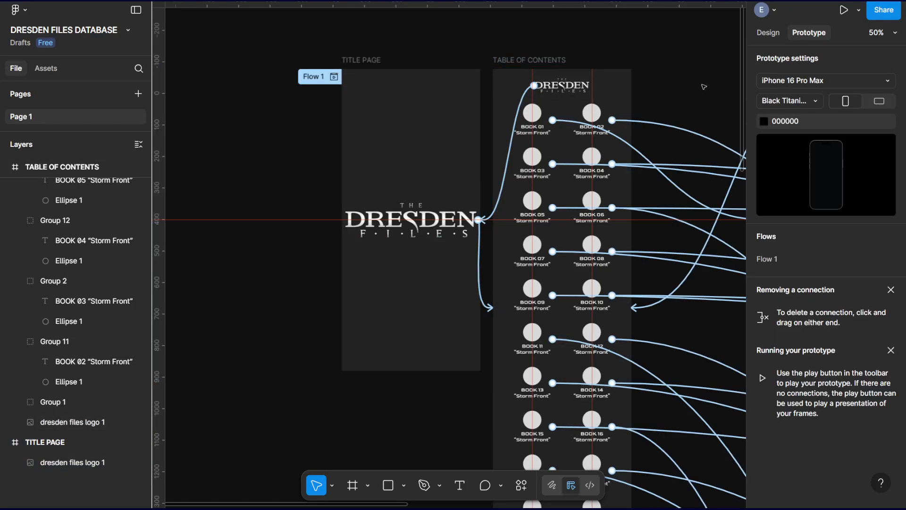
Look over the prototype connections across all frames, and launch the prototype presentation from the TITLE PAGE frame.
click(361, 60)
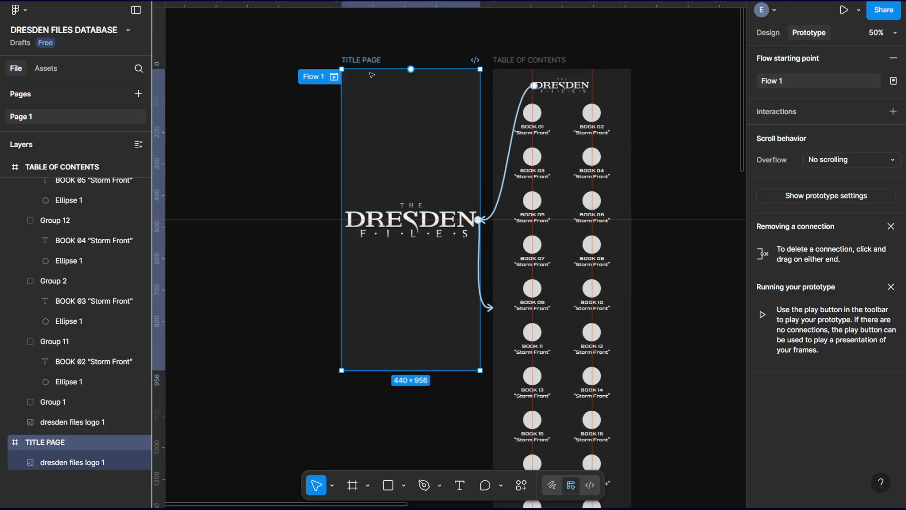
key(ctrl+minus)
key(ctrl+minus)
drag(557, 274, 471, 148)
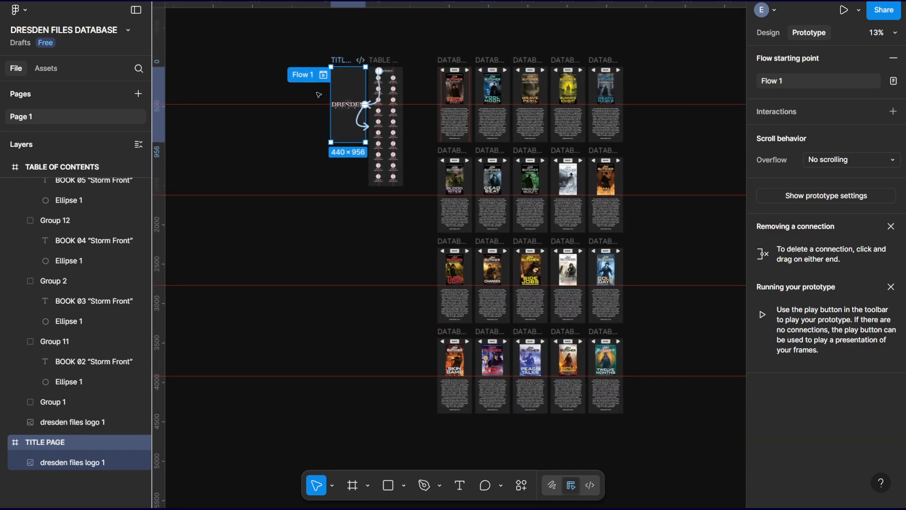
click(312, 284)
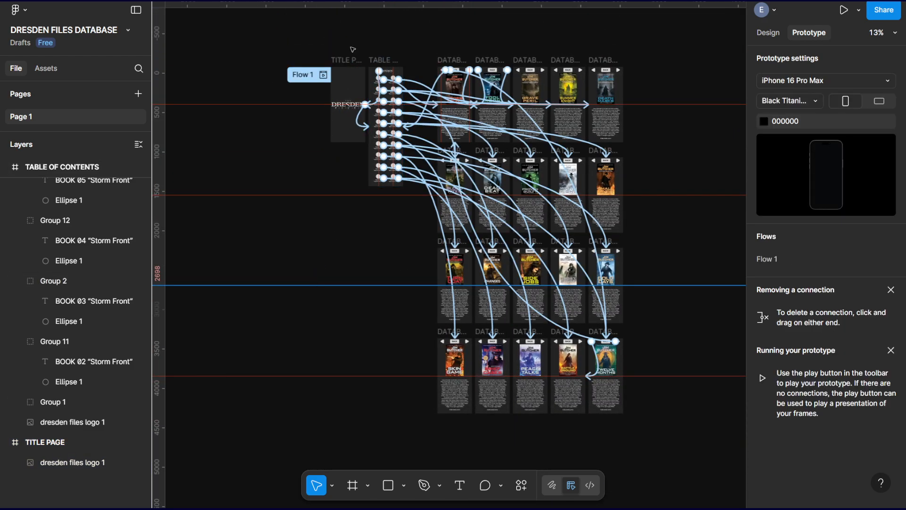
click(348, 61)
key(ctrl+plus)
key(ctrl+plus)
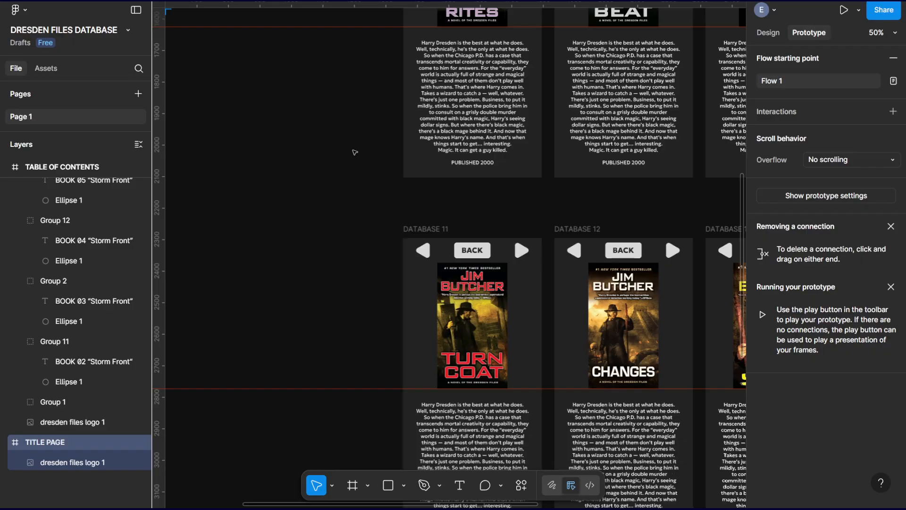
drag(333, 143, 659, 469)
drag(414, 234, 499, 437)
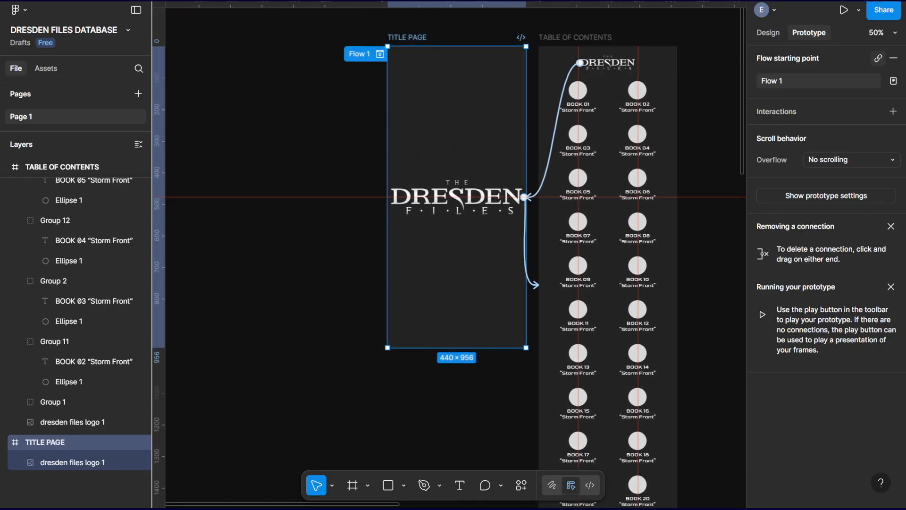
click(844, 10)
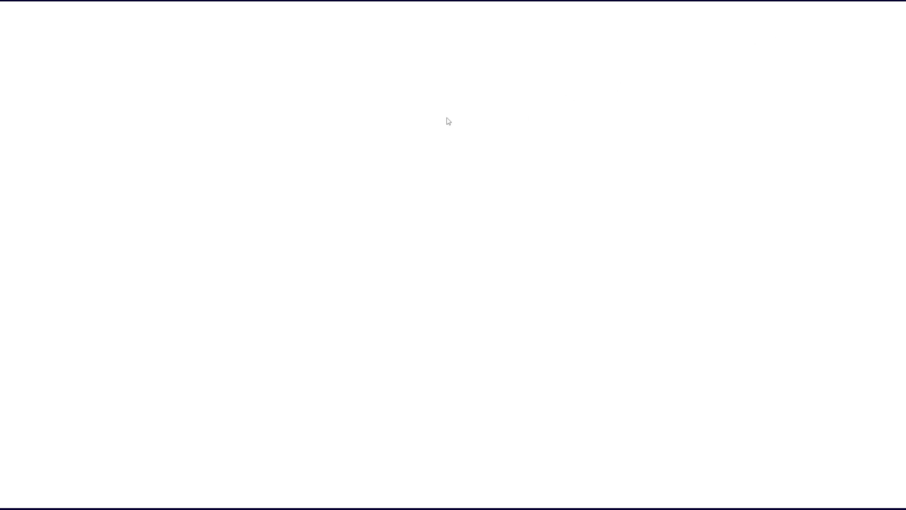